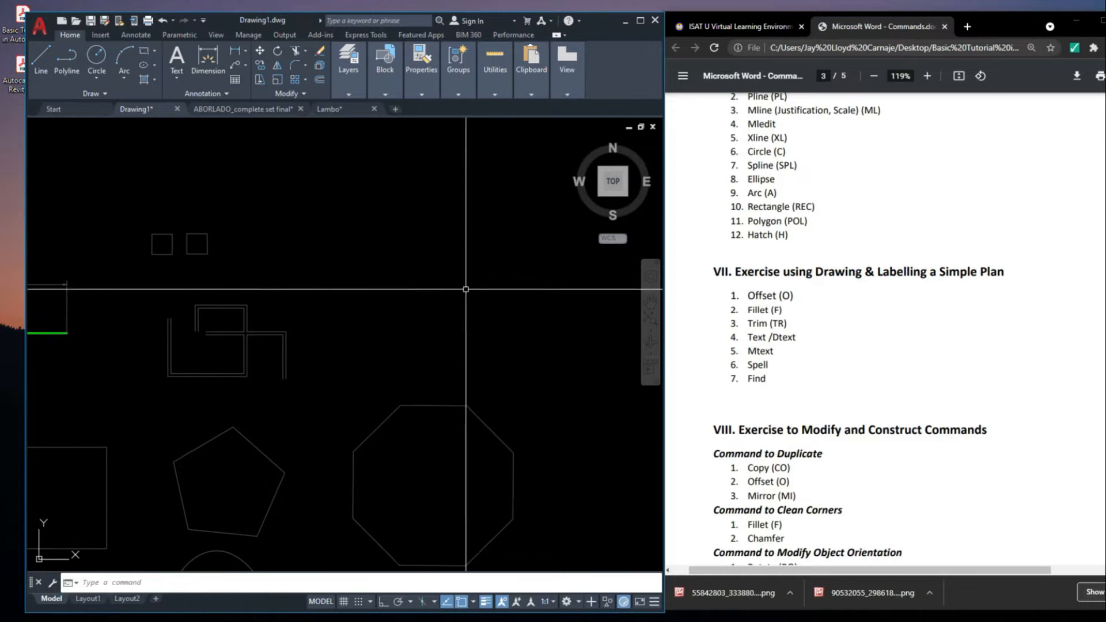
text(o)
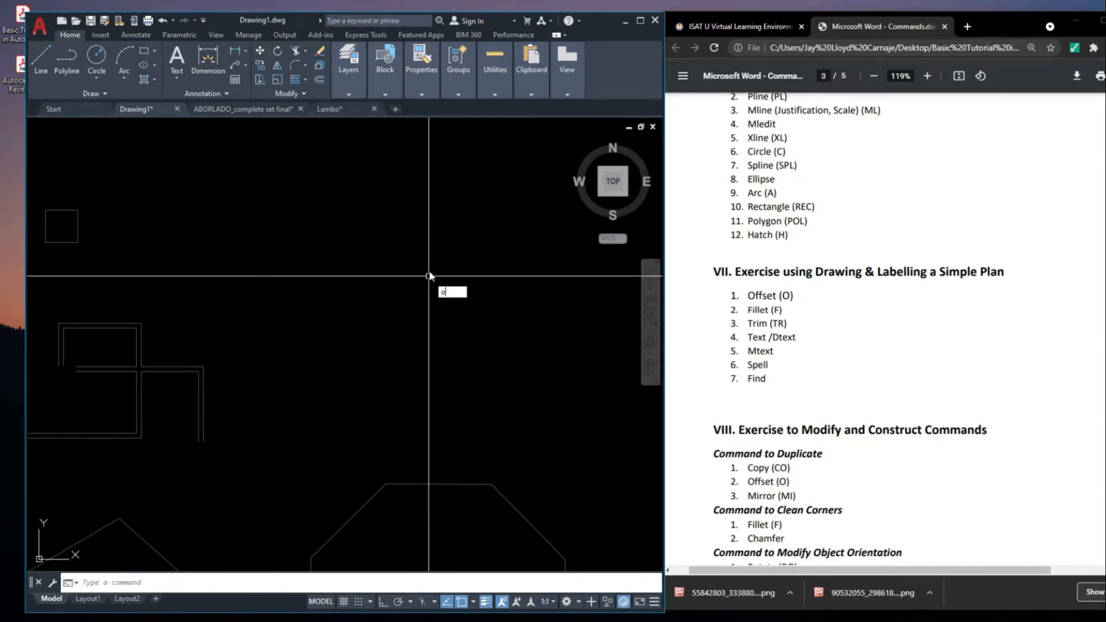
key(Return)
middle_drag(481, 341, 471, 237)
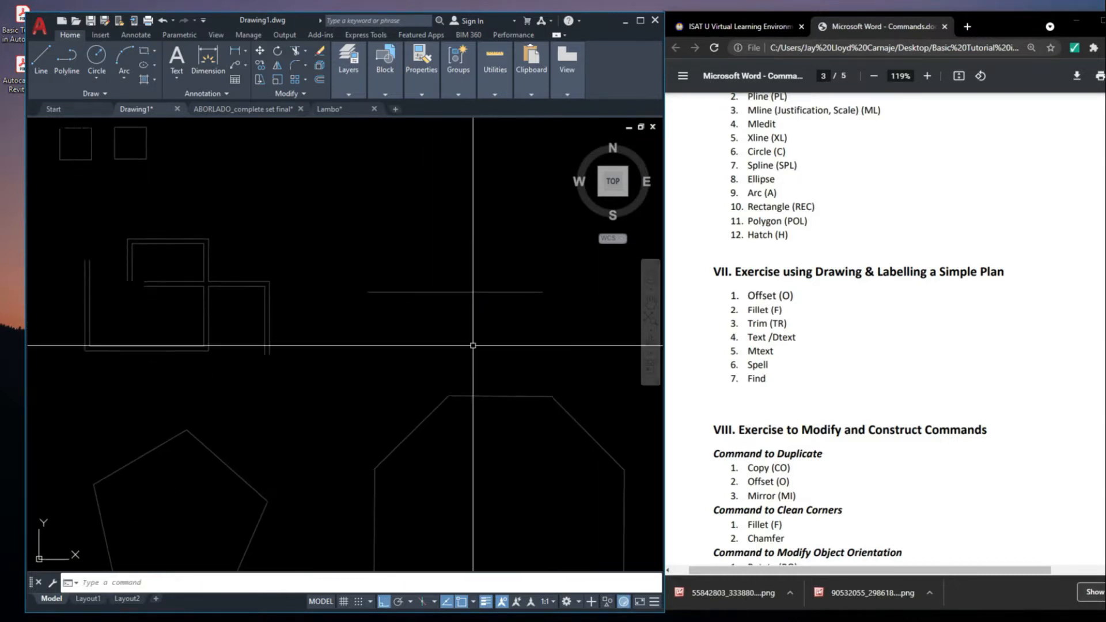
key(Return)
scroll(416, 291, up, 2)
click(415, 288)
scroll(416, 288, down, 8)
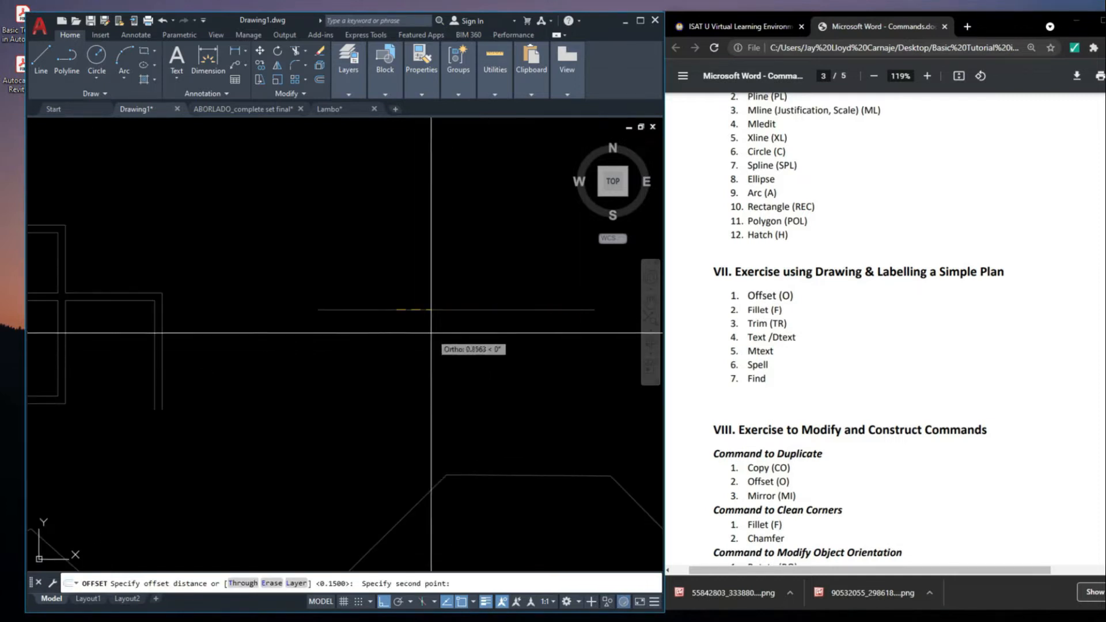
scroll(216, 343, up, 8)
key(Escape)
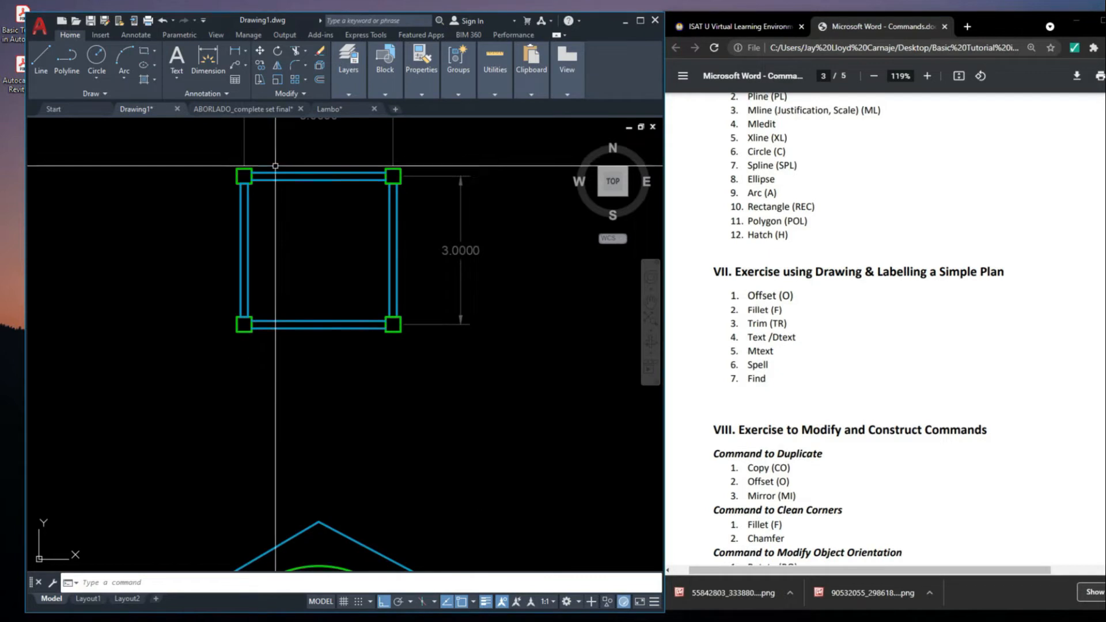
Delete the inner line of the square plan's upper wall between the two columns
mouse_move(281, 182)
middle_down()
mouse_move(319, 233)
mouse_move(331, 227)
mouse_move(341, 273)
middle_up()
scroll(322, 236, up, 4)
key(Delete)
scroll(392, 248, down, 2)
mouse_move(429, 239)
middle_down()
mouse_move(386, 276)
mouse_move(417, 306)
mouse_move(423, 329)
mouse_move(393, 332)
middle_up()
scroll(403, 285, up, 2)
click(410, 307)
click(376, 323)
key(Escape)
scroll(446, 335, down, 2)
scroll(405, 323, up, 2)
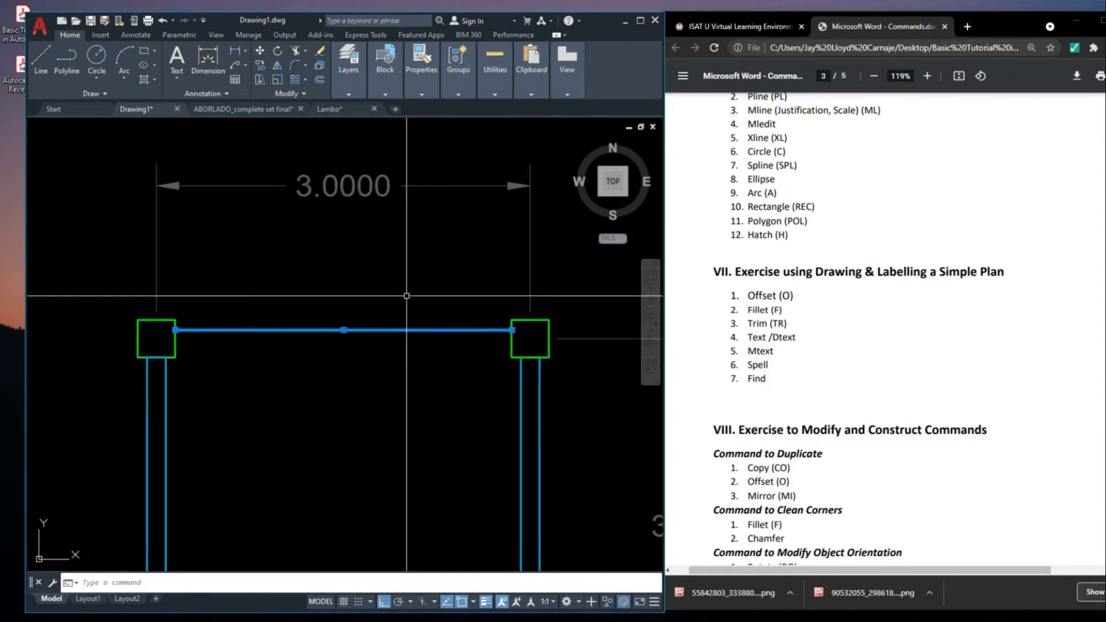
scroll(433, 332, down, 2)
text(o)
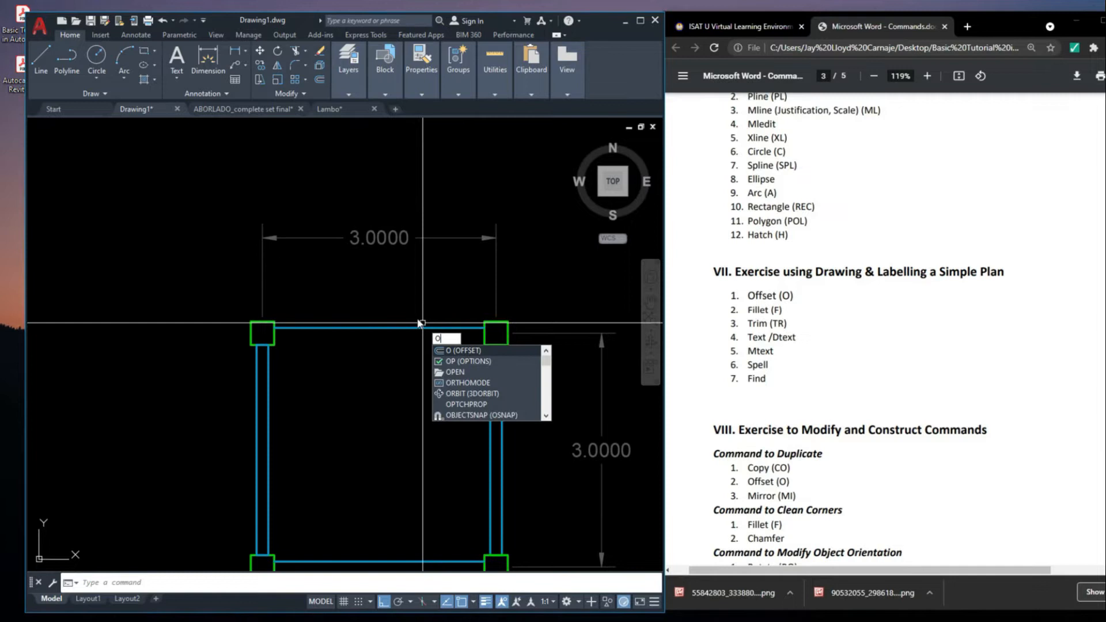
key(Return)
click(425, 329)
scroll(433, 353, up, 2)
key(Escape)
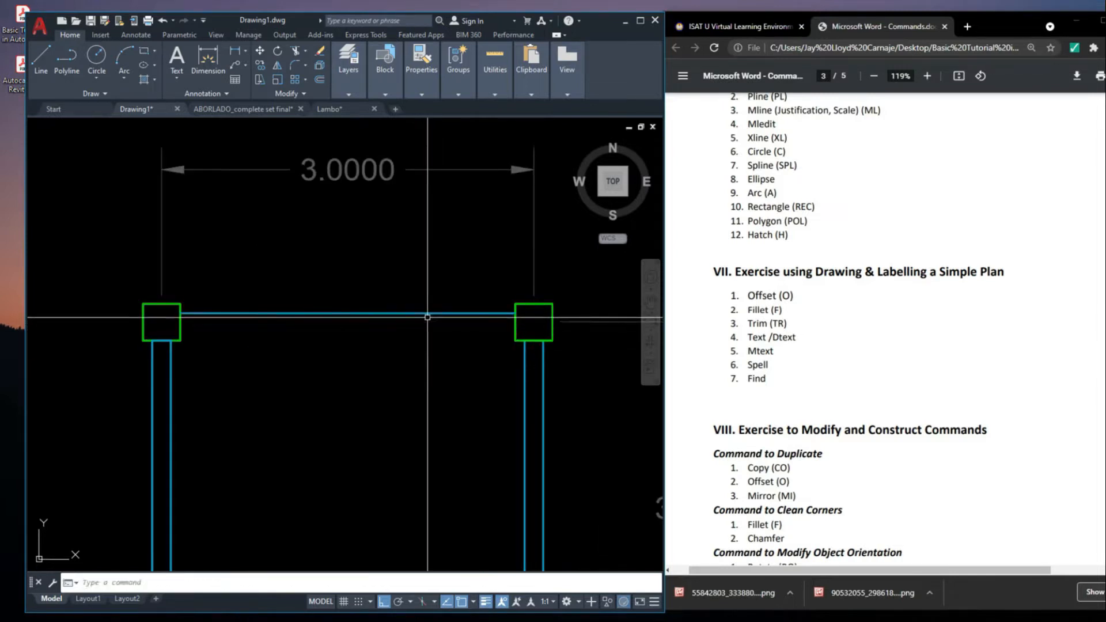
Offset the upper wall's outer line 0.15 toward the inside of the plan to form the wall thickness
middle_drag(426, 316, 455, 357)
scroll(455, 357, up, 2)
key(Return)
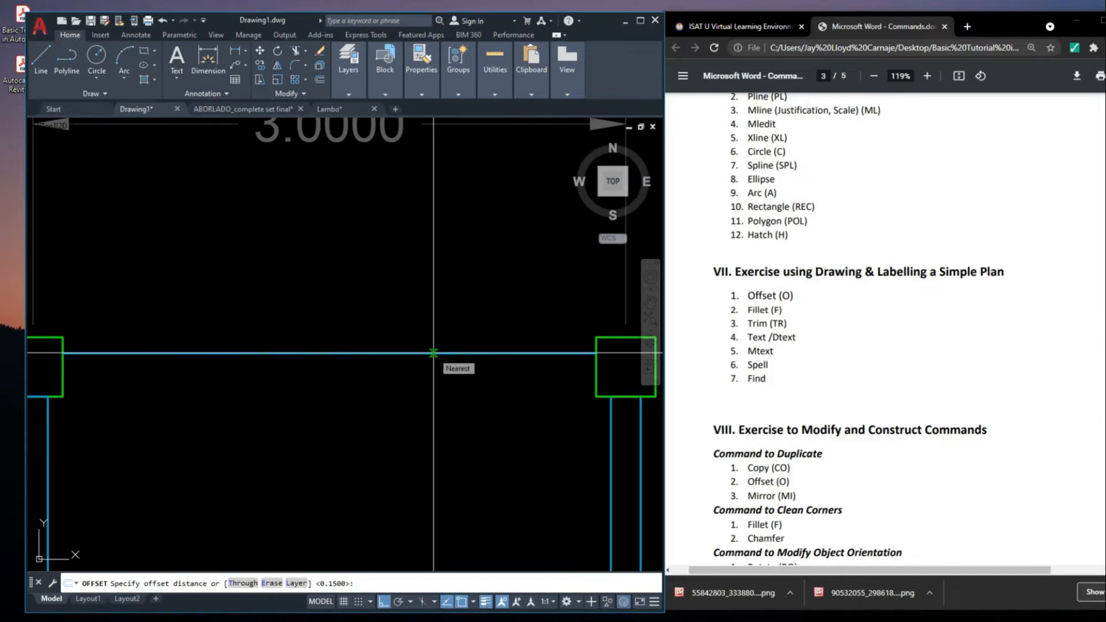
click(433, 352)
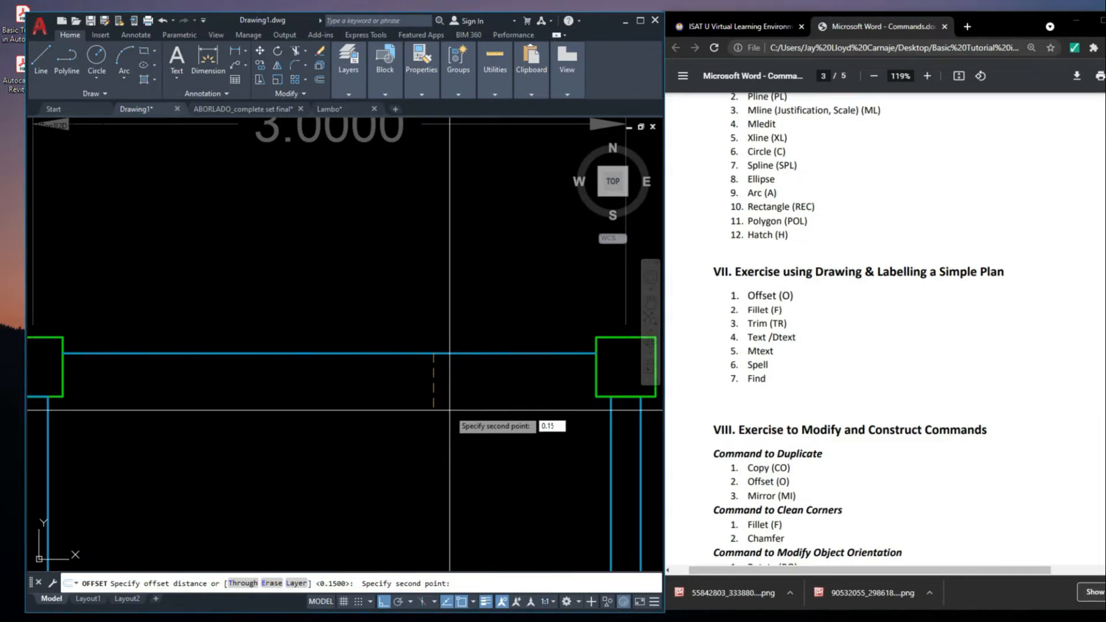
key(Return)
scroll(501, 397, down, 3)
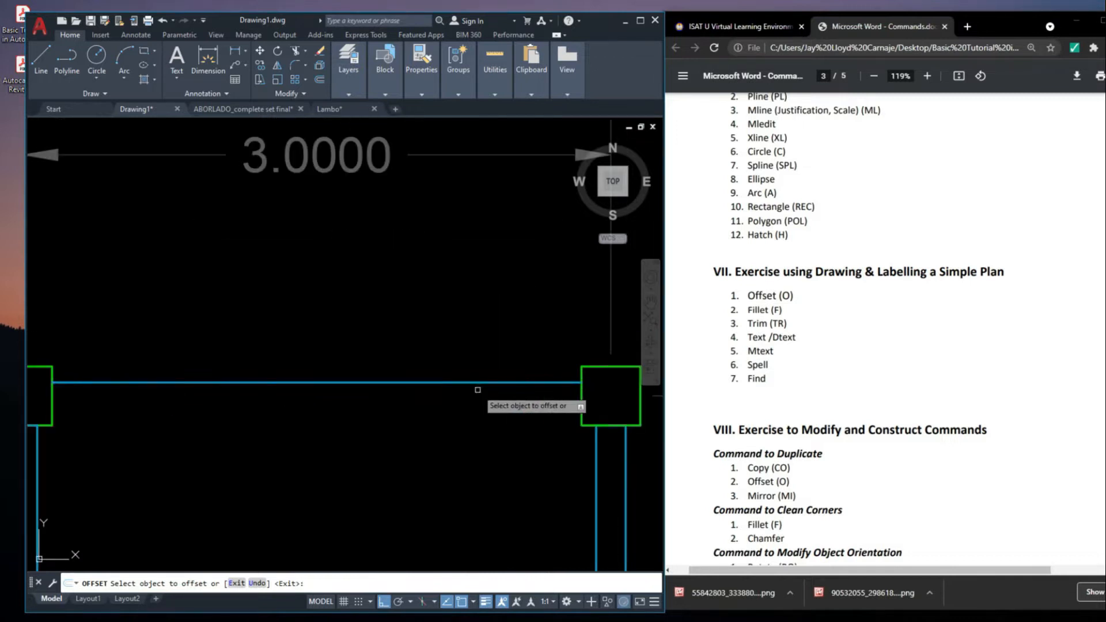
scroll(490, 375, down, 2)
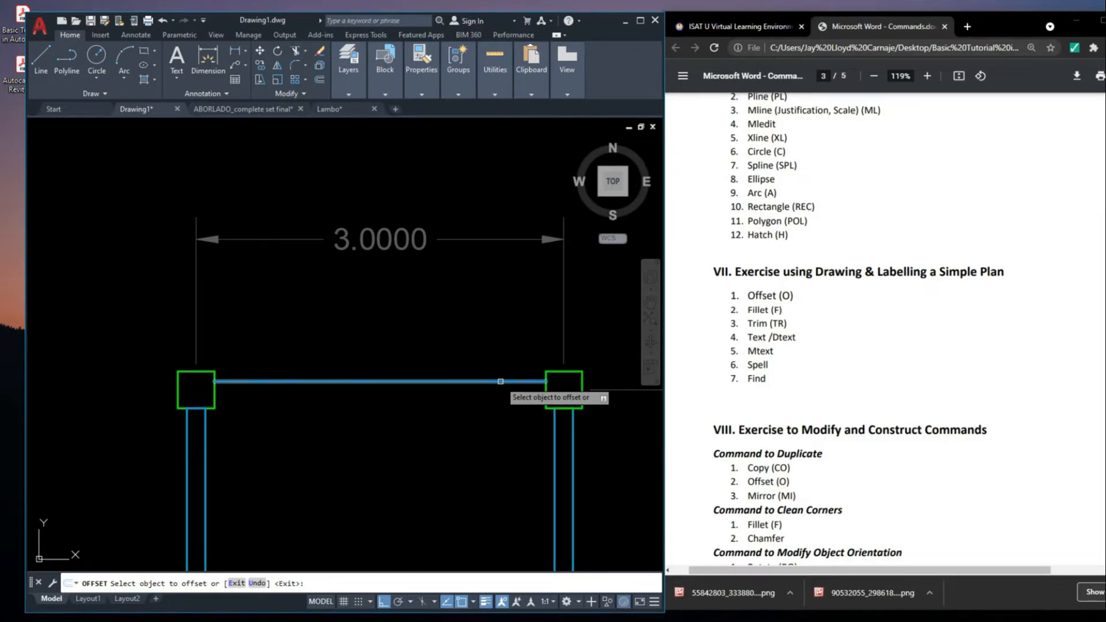
click(501, 382)
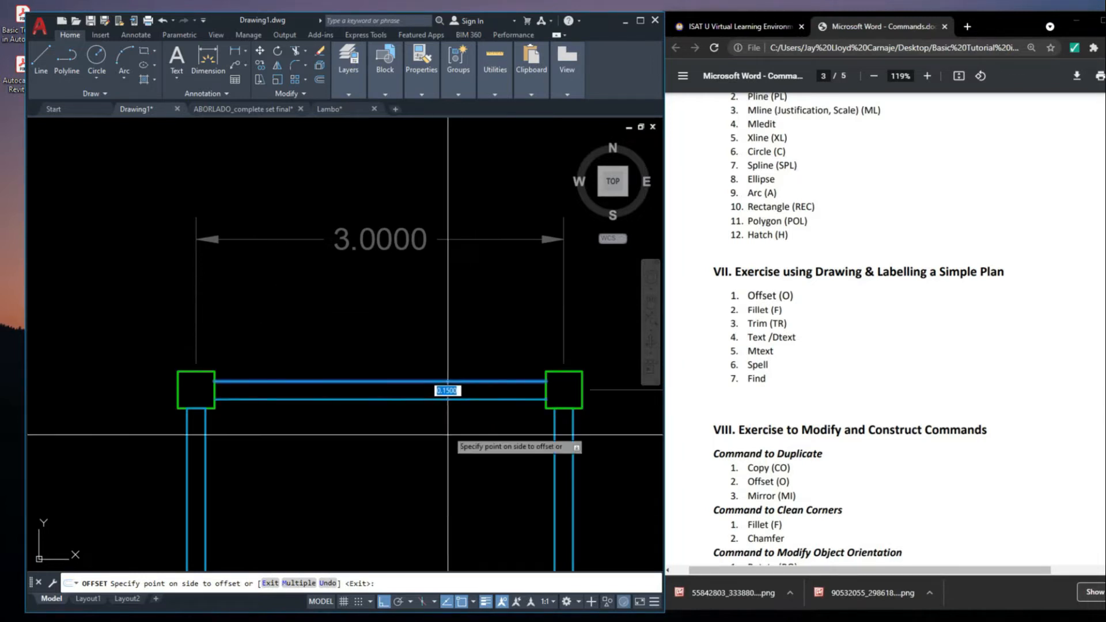
scroll(427, 460, up, 2)
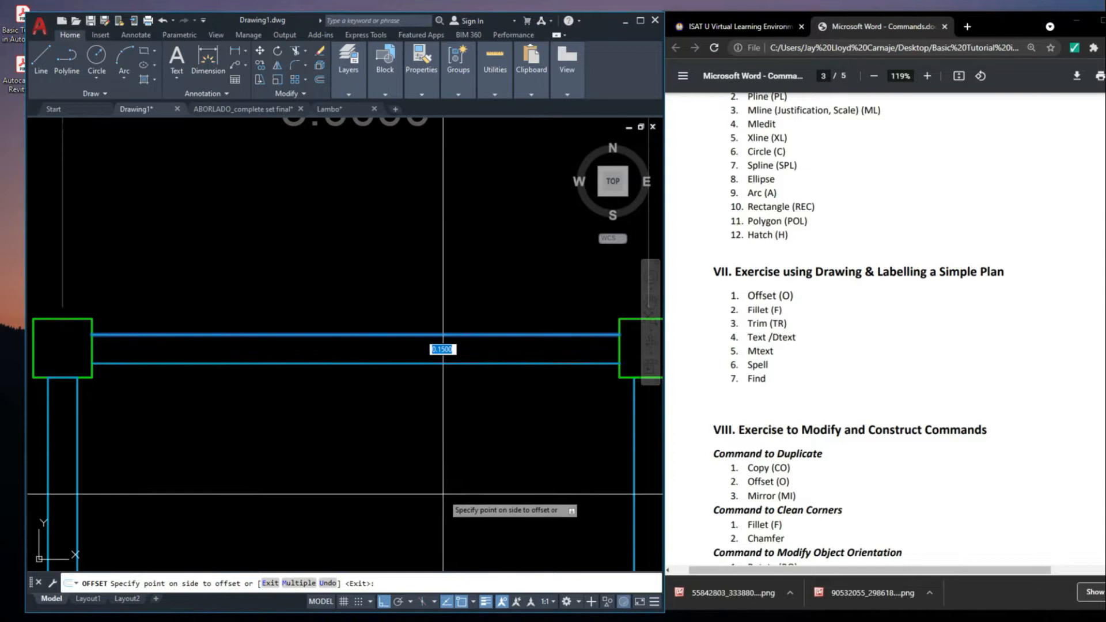
scroll(429, 383, down, 2)
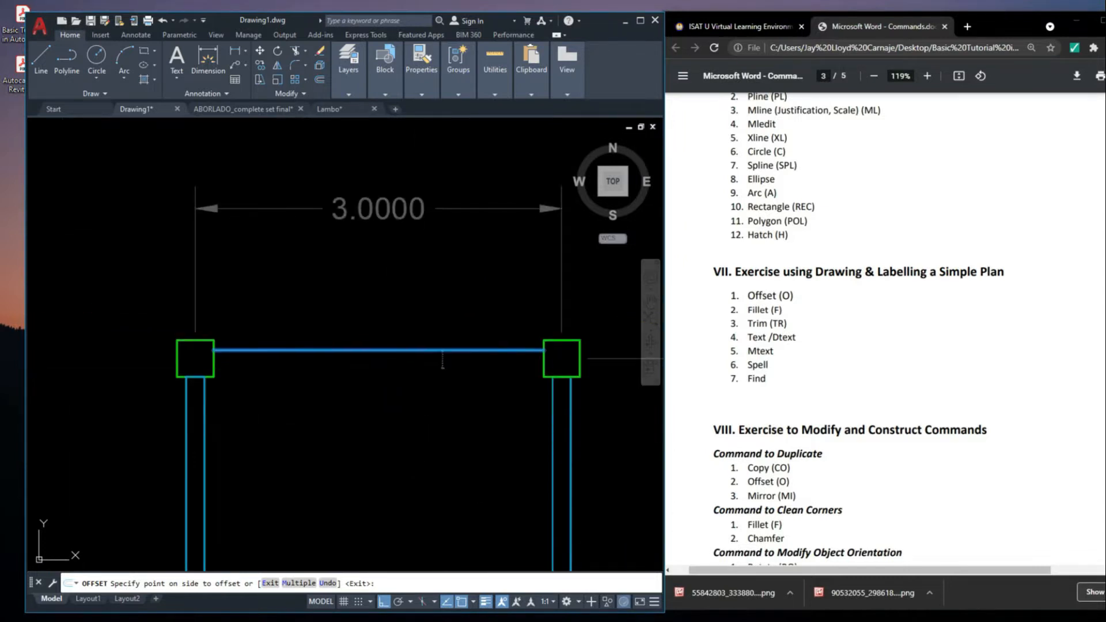
middle_drag(443, 443, 503, 471)
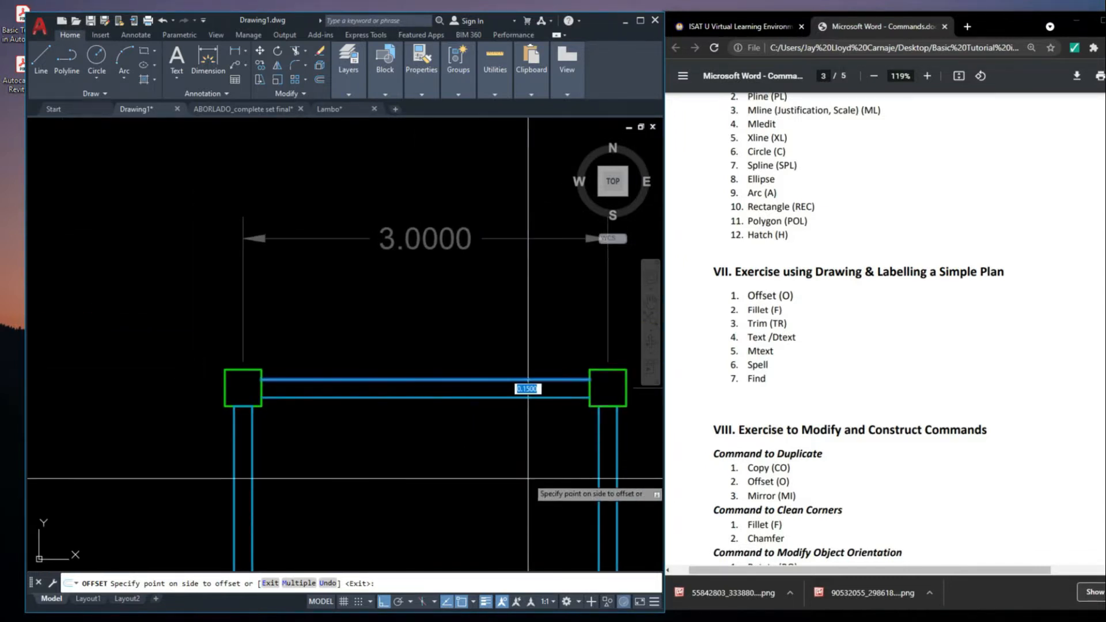
click(504, 471)
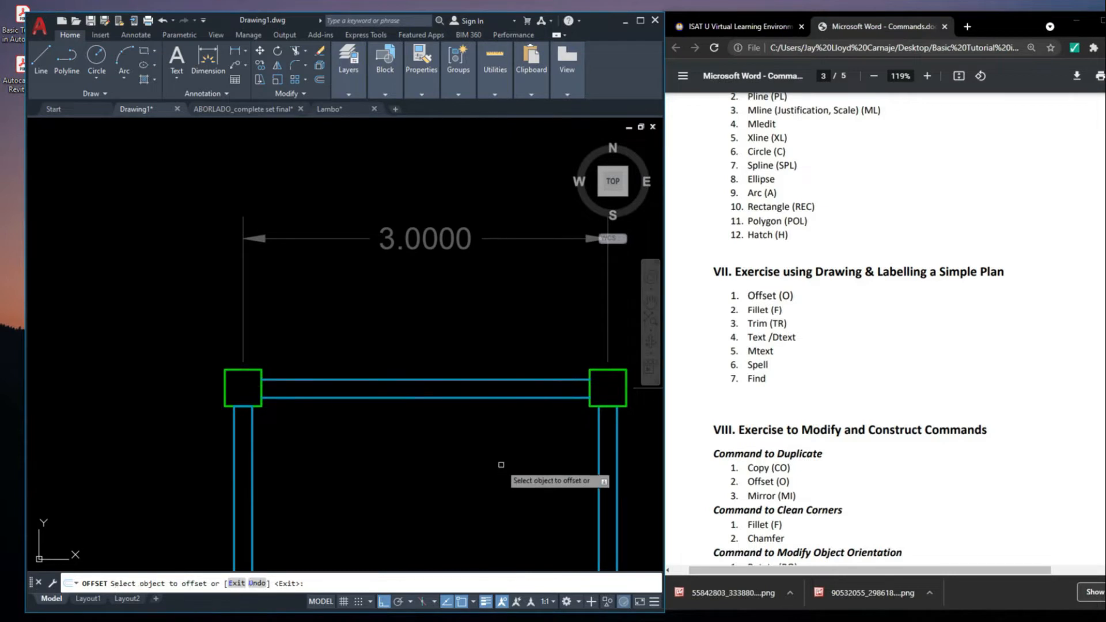
Offset the upper-right column square outward repeatedly at 0.15 to form a series of concentric squares
scroll(503, 471, down, 2)
middle_drag(514, 464, 444, 407)
scroll(473, 364, up, 3)
scroll(360, 327, down, 3)
middle_drag(360, 327, 345, 333)
scroll(433, 367, up, 2)
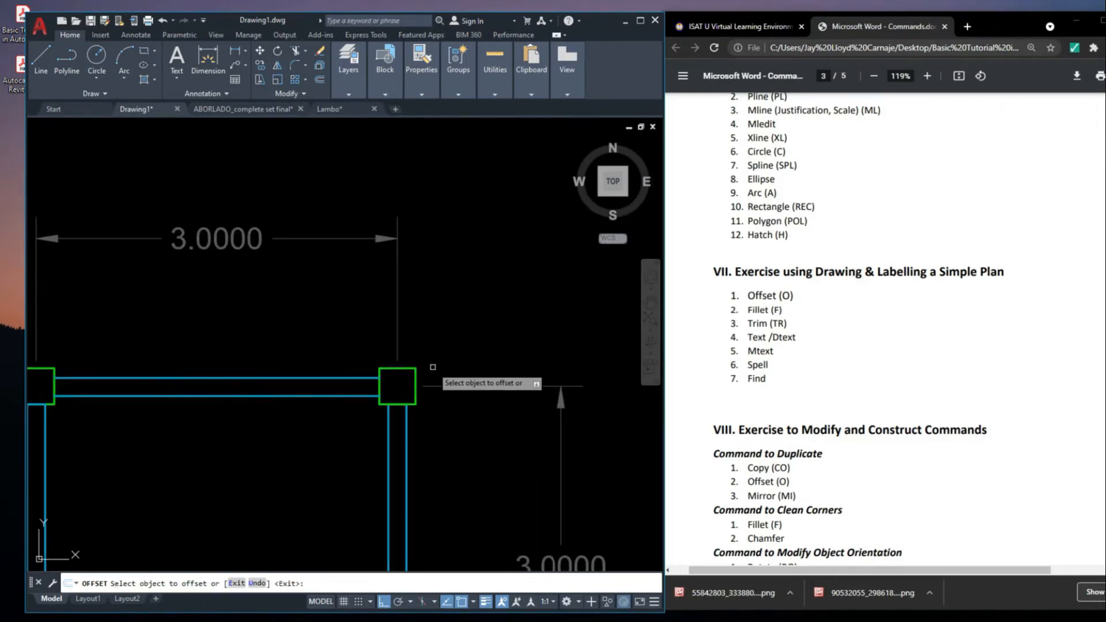
scroll(419, 361, down, 2)
scroll(419, 352, up, 2)
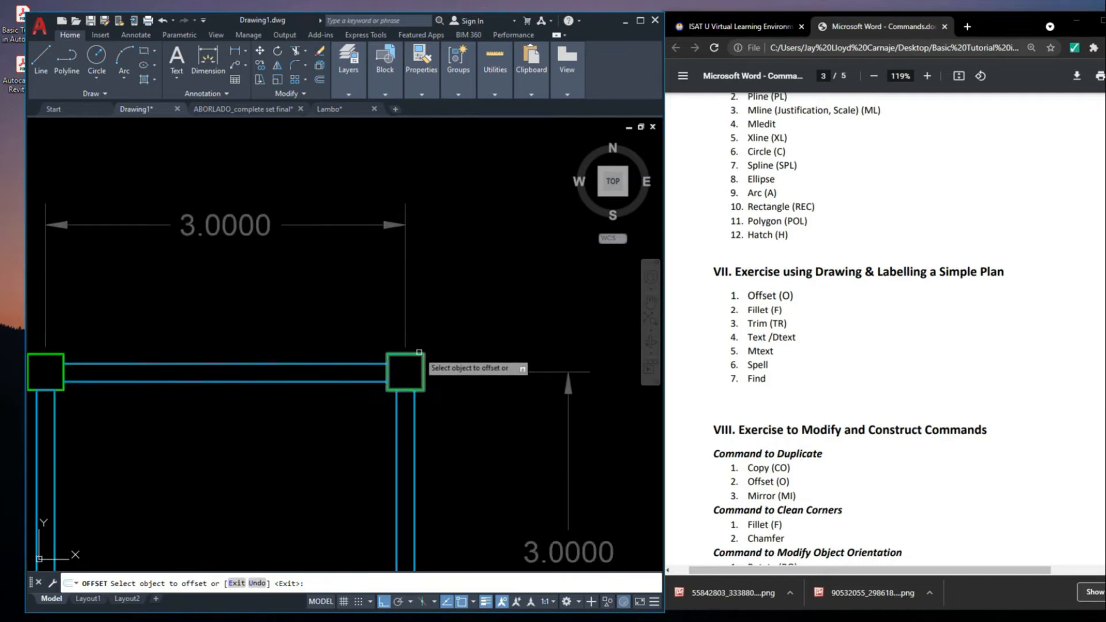
click(420, 354)
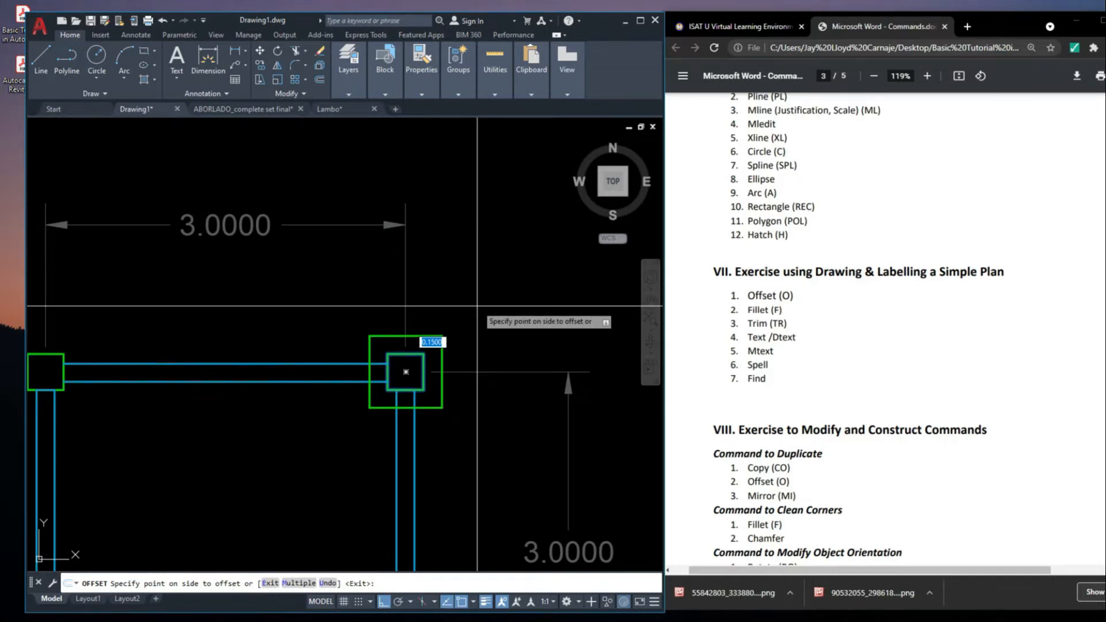
scroll(438, 360, down, 4)
scroll(444, 349, up, 2)
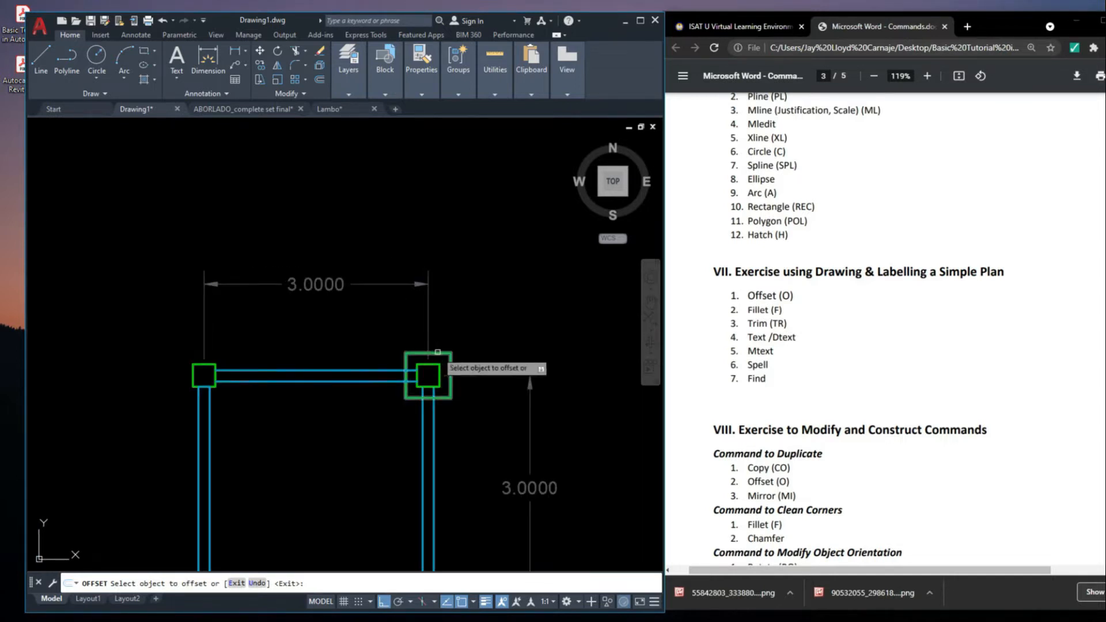
click(463, 328)
click(454, 344)
click(476, 301)
click(467, 330)
click(481, 295)
Offset the right wall's lines to both sides at the same 0.15 distance and end the Offset command
middle_drag(479, 452, 485, 381)
click(445, 413)
click(455, 429)
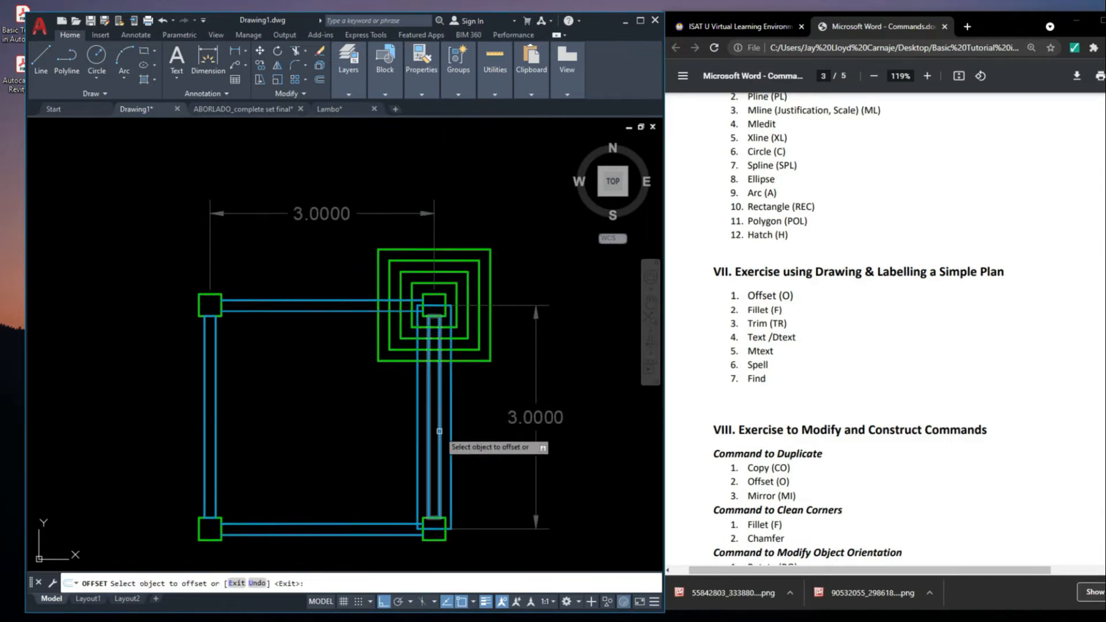
click(451, 433)
click(477, 426)
key(Escape)
Delete the extra offset lines beside the right wall and the concentric squares around the upper-right column
click(476, 427)
click(446, 419)
key(Delete)
click(482, 361)
click(489, 383)
click(452, 324)
key(Delete)
Delete the offset inner line of the plan's upper wall
mouse_move(407, 332)
middle_down()
mouse_move(447, 347)
mouse_move(506, 408)
middle_up()
click(406, 322)
click(387, 346)
key(Delete)
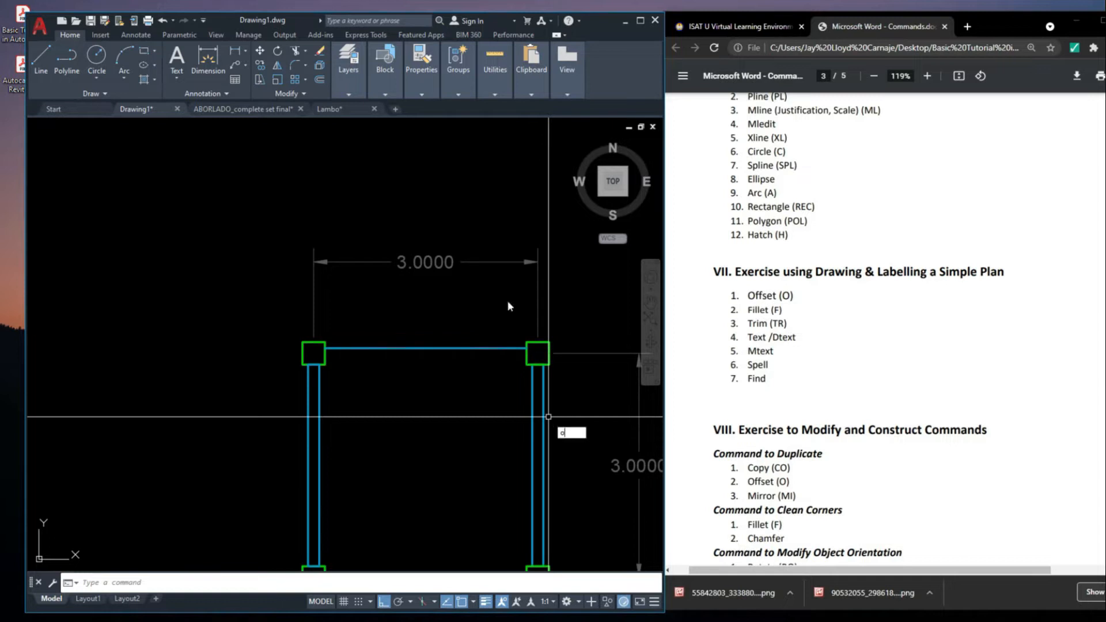
Offset the upper wall's outer line inward, using the distance picked between the right wall's two lines
scroll(571, 380, up, 3)
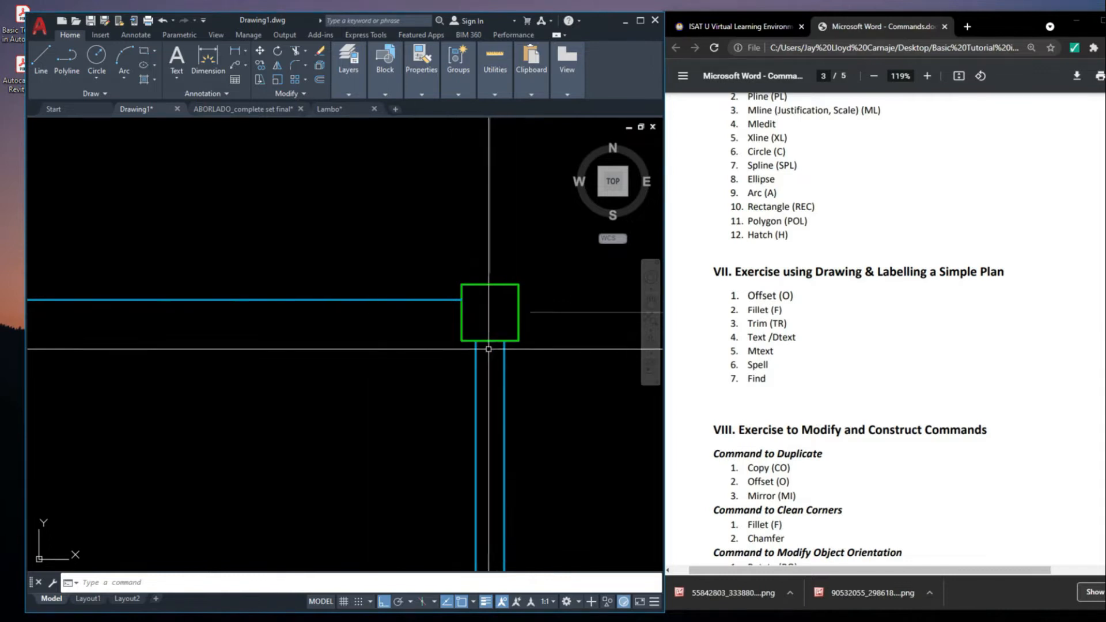
scroll(491, 357, down, 4)
text(o)
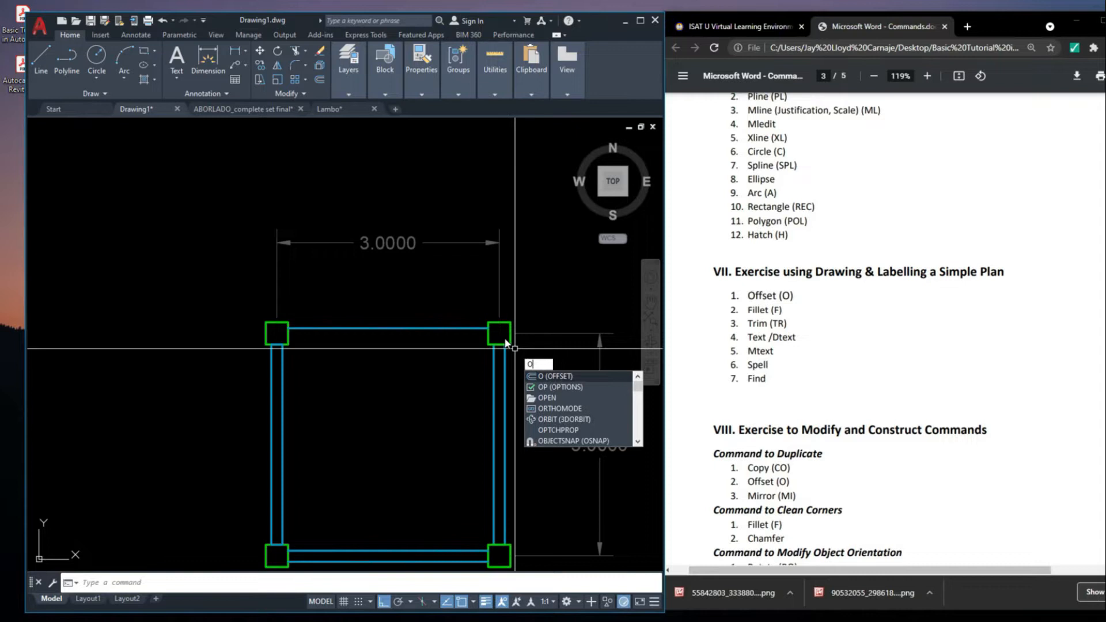
key(Return)
scroll(507, 346, up, 4)
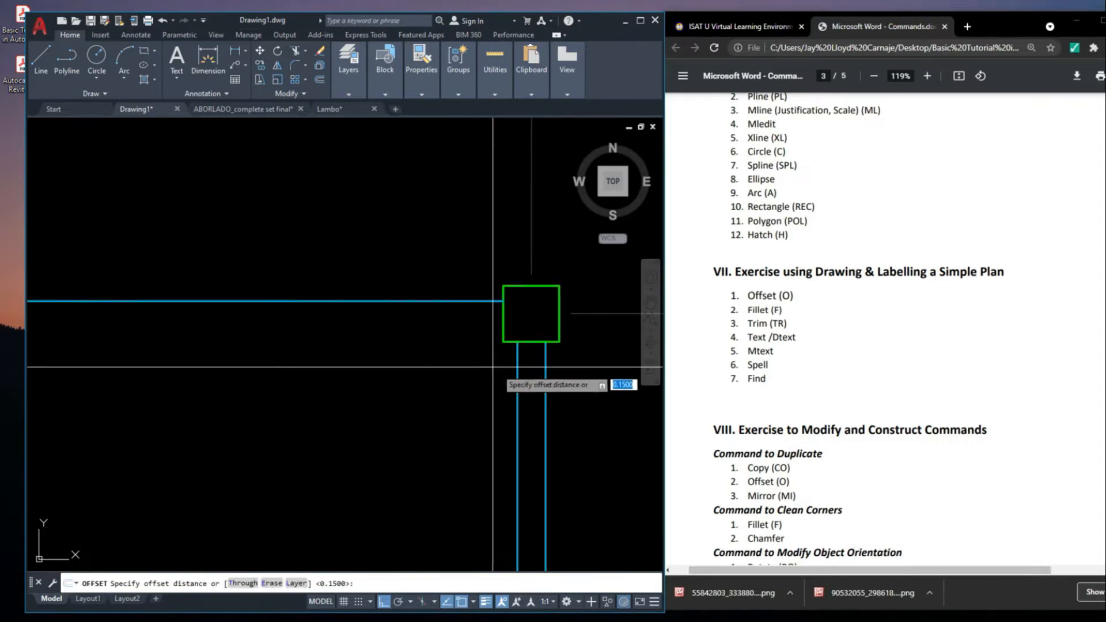
click(545, 402)
click(518, 403)
middle_drag(397, 348, 422, 359)
scroll(437, 325, down, 2)
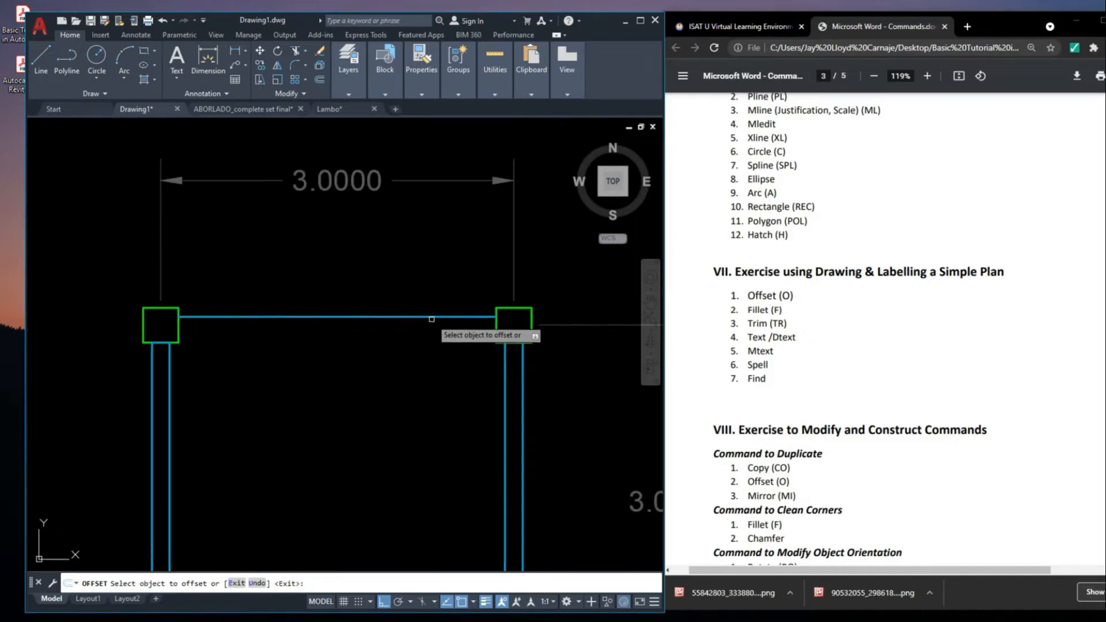
click(431, 317)
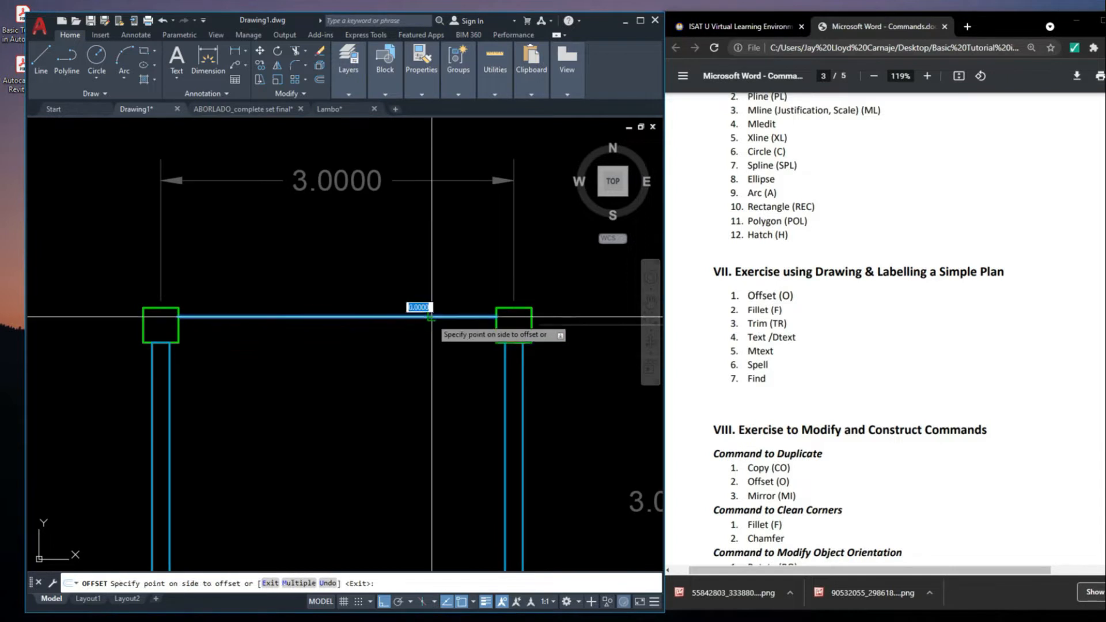
click(428, 397)
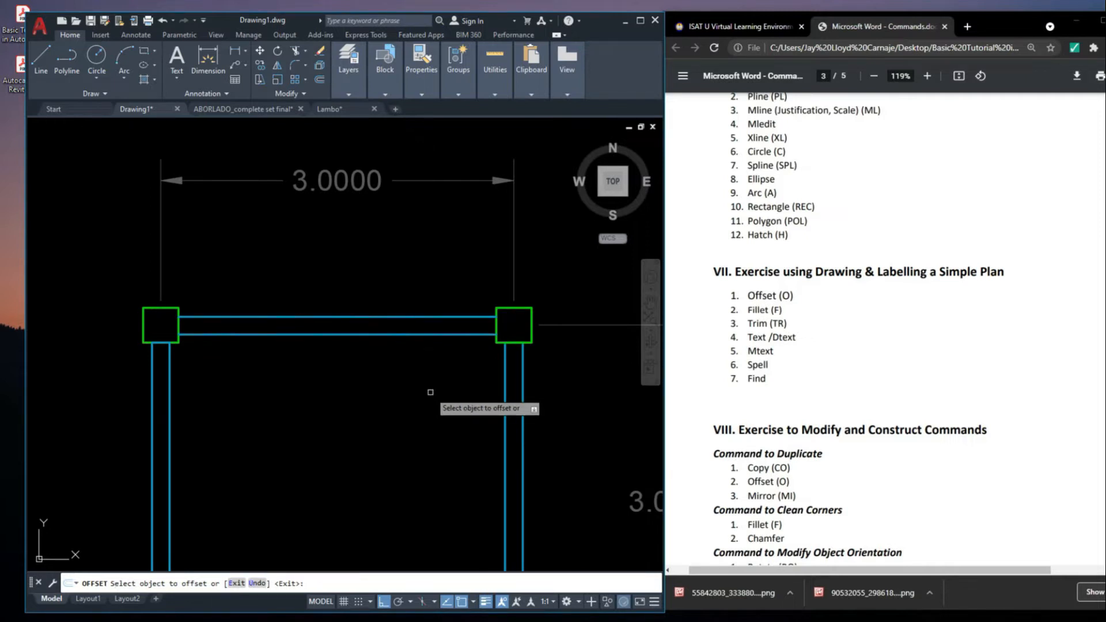
key(Escape)
scroll(436, 386, down, 5)
scroll(427, 369, up, 2)
middle_drag(504, 440, 417, 419)
scroll(391, 390, down, 5)
mouse_move(614, 472)
middle_down()
mouse_move(439, 413)
mouse_move(453, 348)
middle_up()
scroll(375, 405, down, 3)
scroll(444, 352, up, 6)
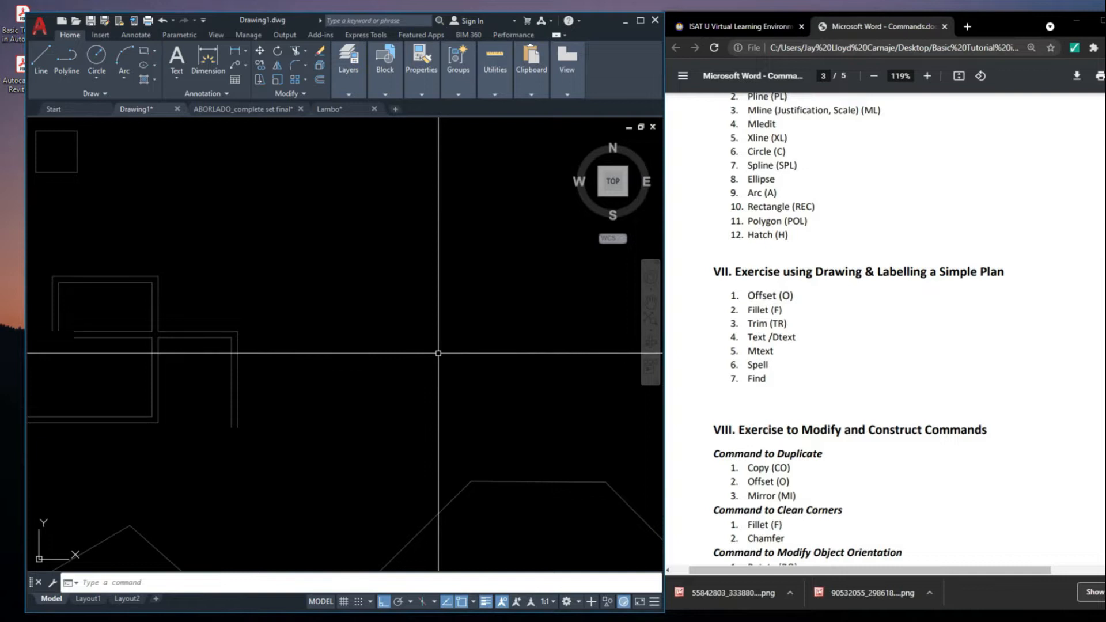
mouse_move(420, 385)
middle_down()
mouse_move(411, 378)
mouse_move(448, 336)
middle_up()
text(f)
key(Return)
key(Escape)
text(l)
key(Return)
click(367, 259)
key(Escape)
middle_drag(514, 322, 533, 320)
text(re)
key(Escape)
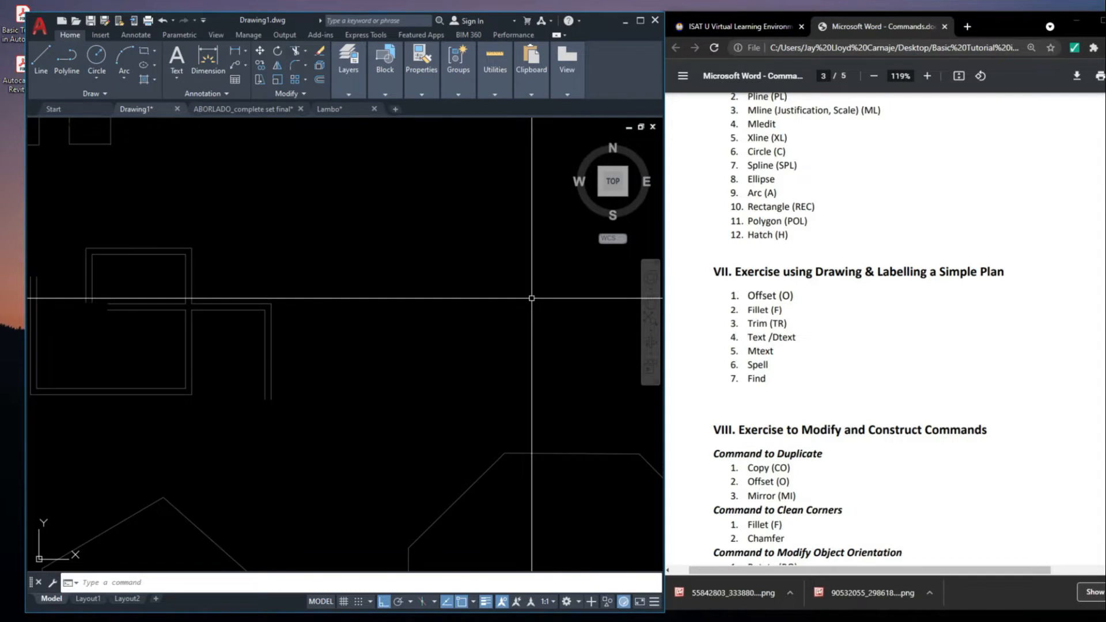
Draw a closed 1 by 1 square polyline in the empty space above the octagon
text(pl)
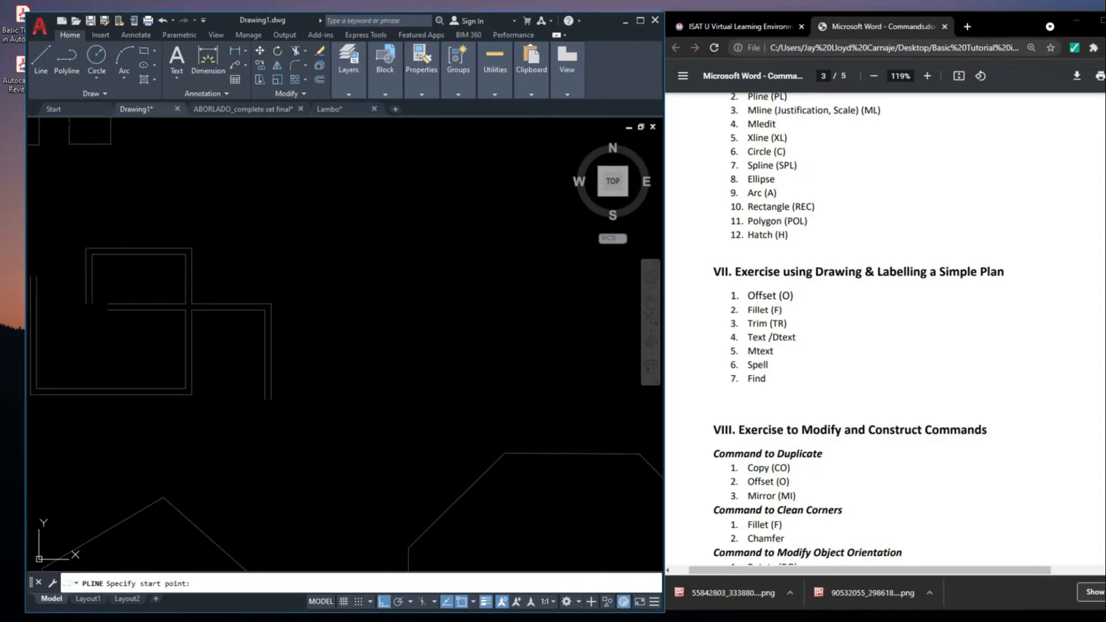
key(Return)
click(381, 267)
text(1)
key(Return)
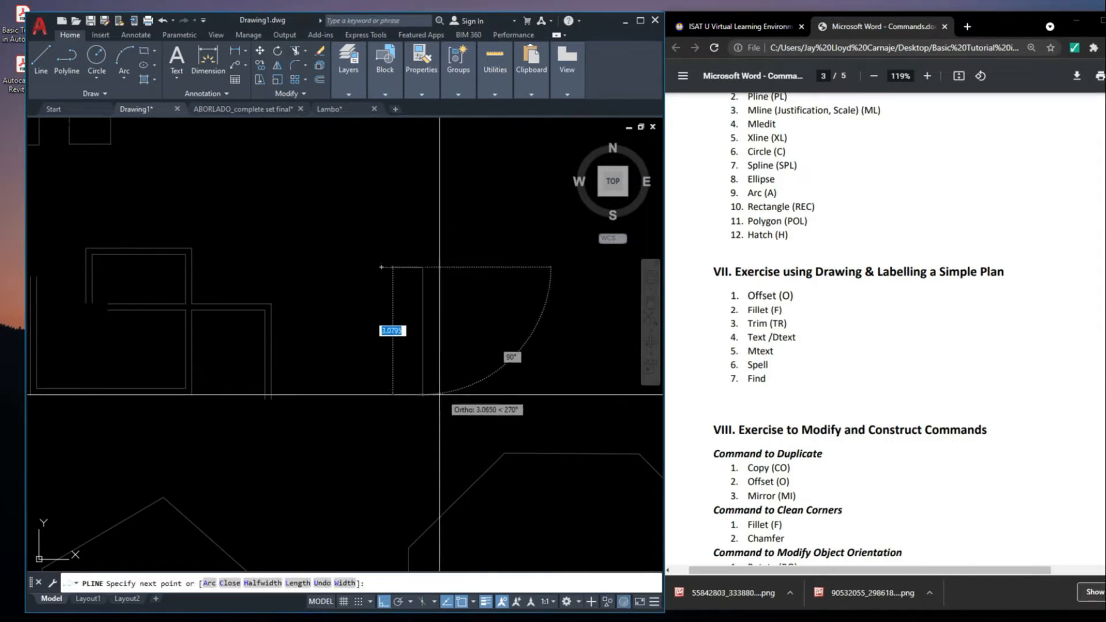
text(1)
key(Return)
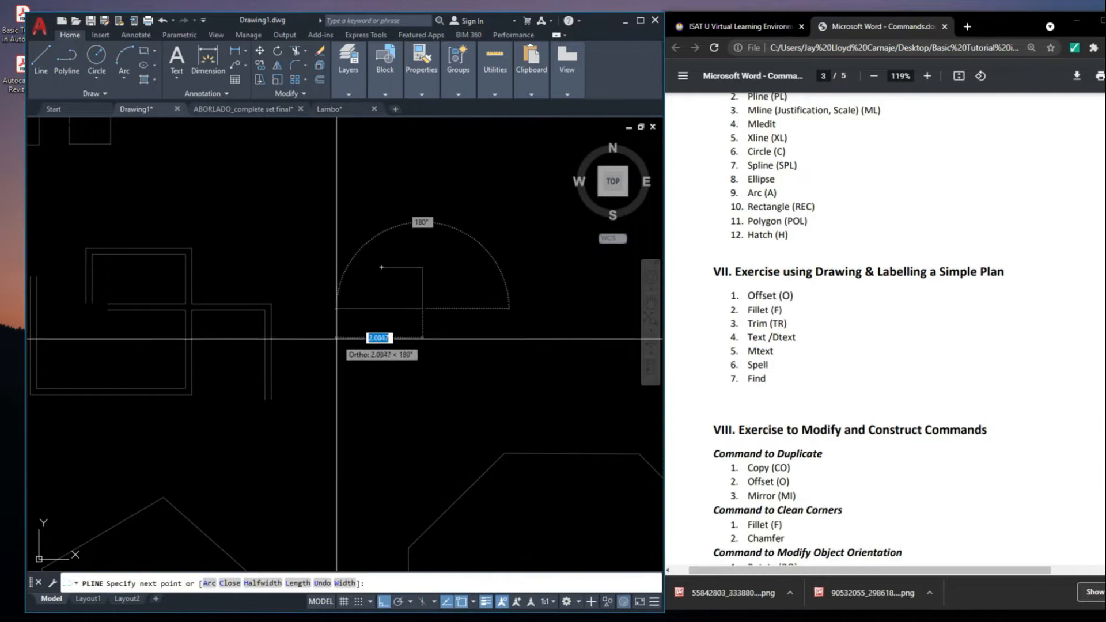
text(c)
key(Return)
scroll(397, 236, up, 6)
click(425, 405)
key(Escape)
middle_drag(282, 363, 309, 311)
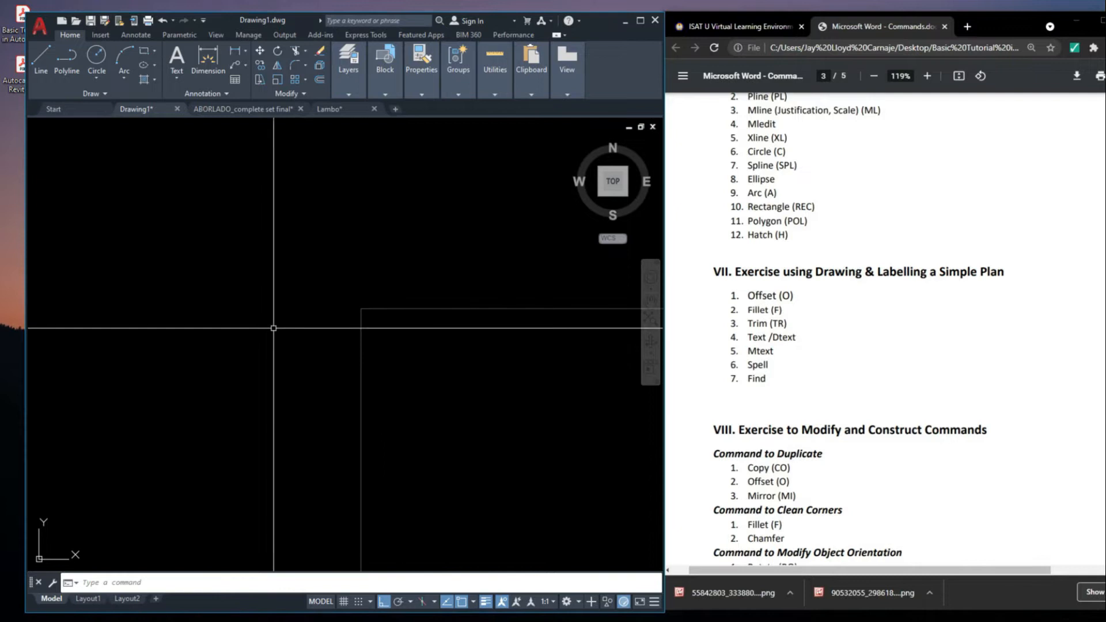
scroll(395, 328, up, 2)
middle_drag(377, 320, 303, 279)
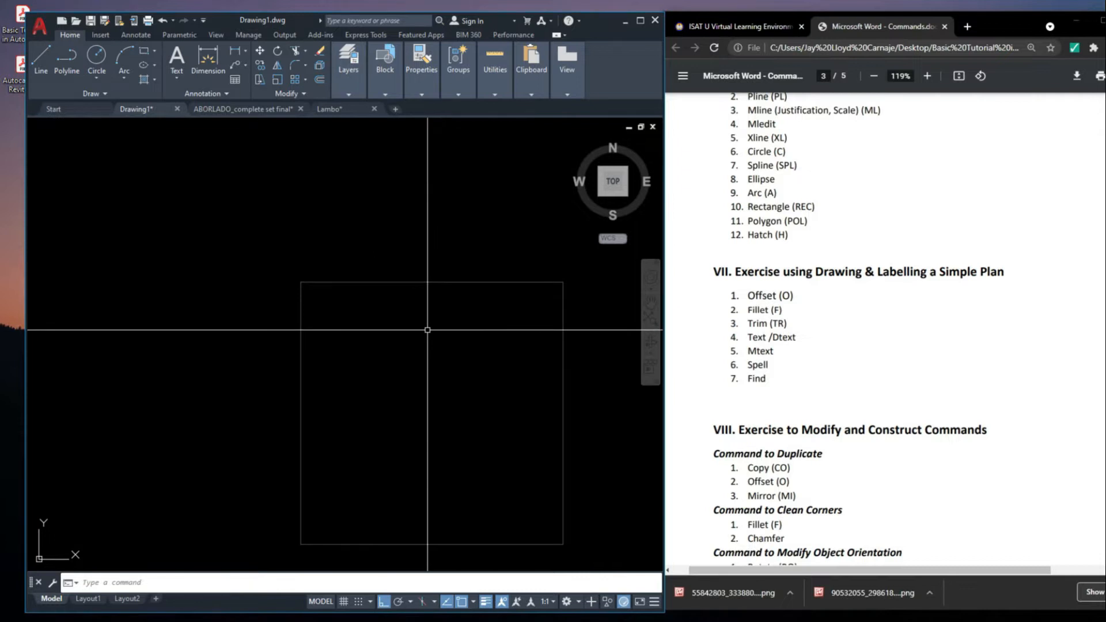
Set a fillet radius and round the upper-left corner of the polyline square
middle_drag(357, 382, 361, 387)
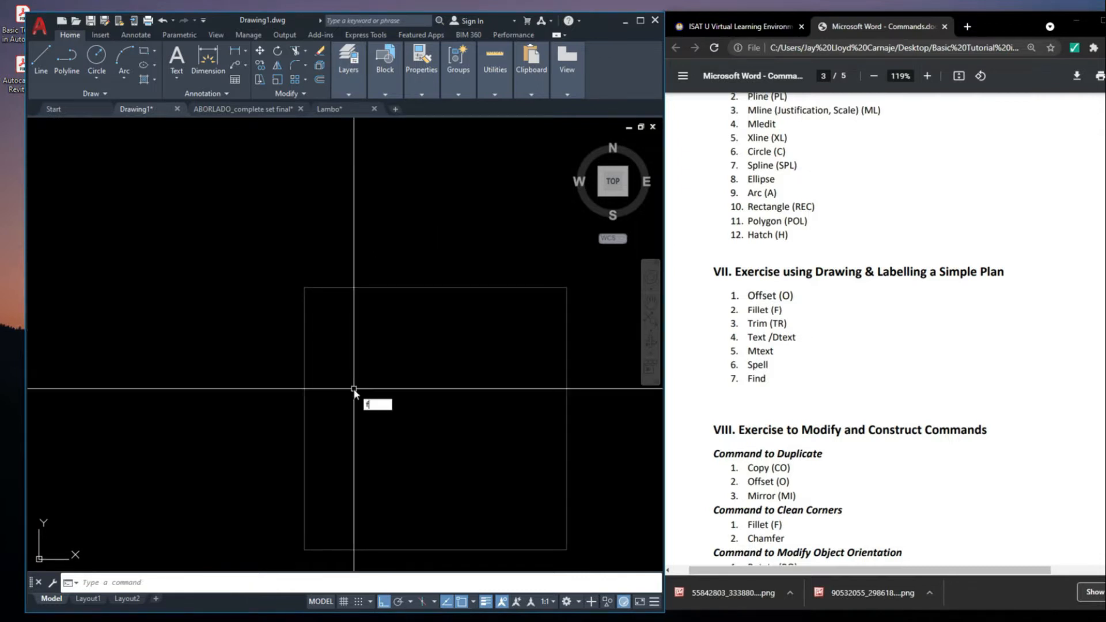
key(Return)
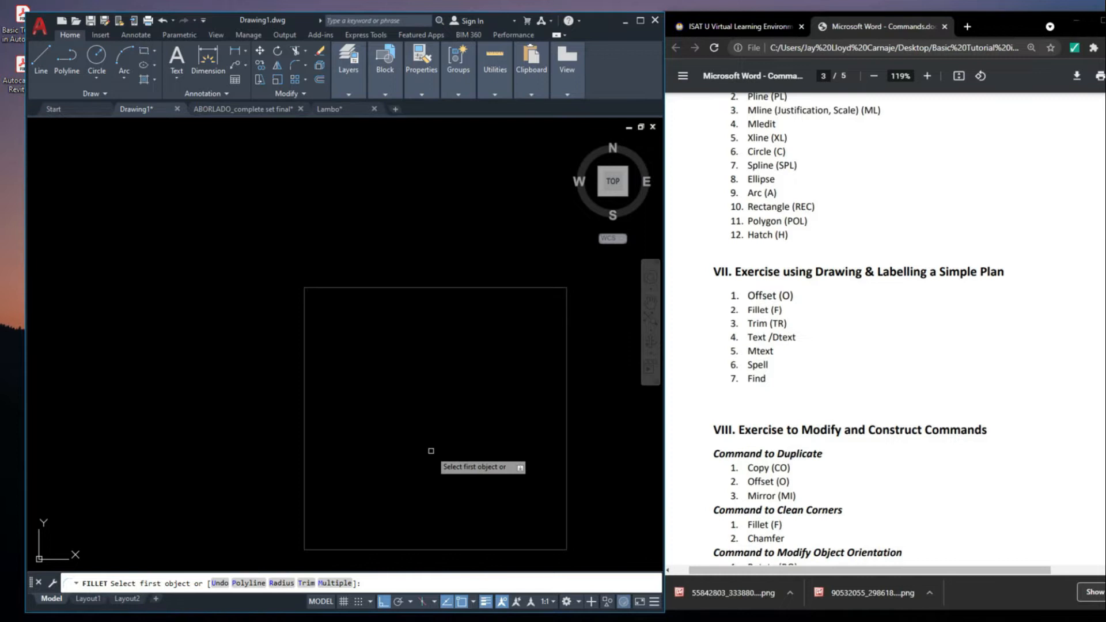
text(r)
key(Return)
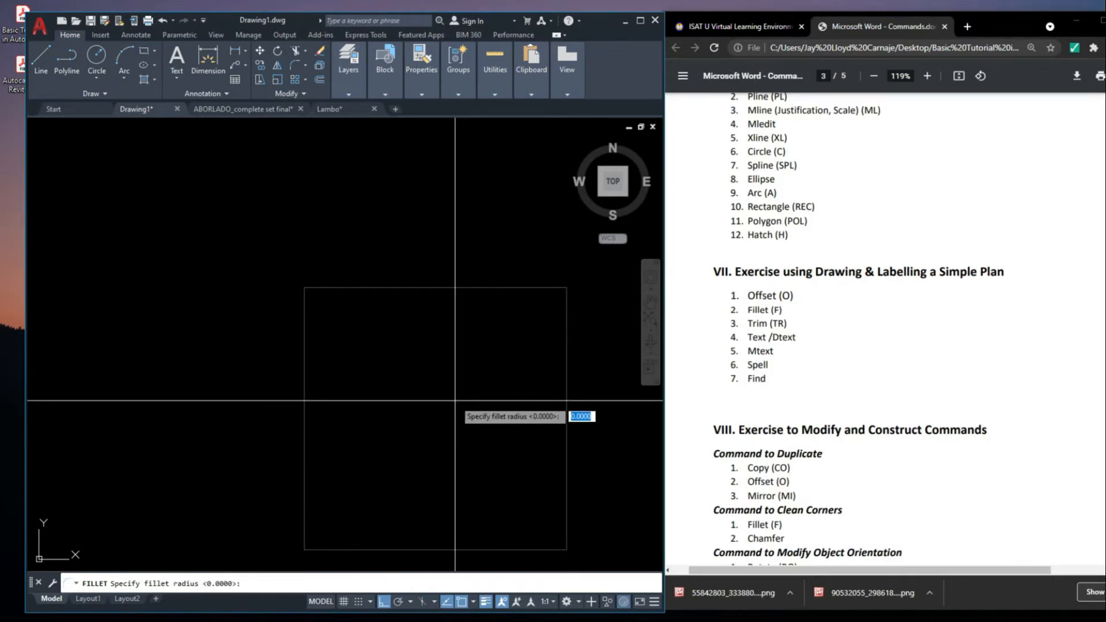
text(.)
key(Return)
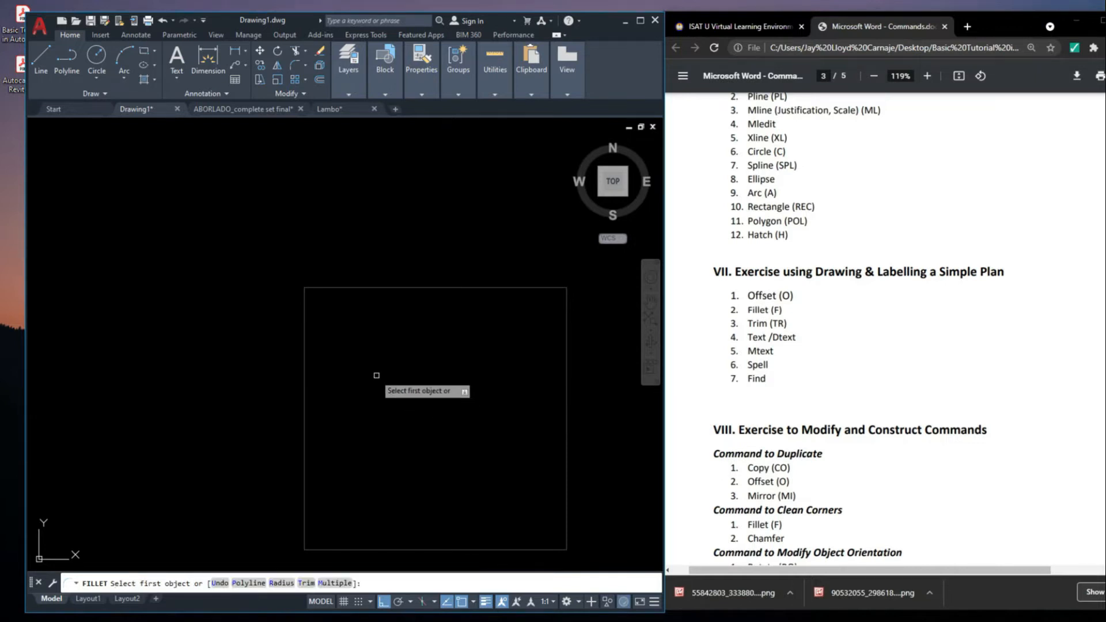
click(354, 288)
Fillet the remaining three corners of the polyline square with the same radius
middle_drag(461, 338, 392, 362)
key(space)
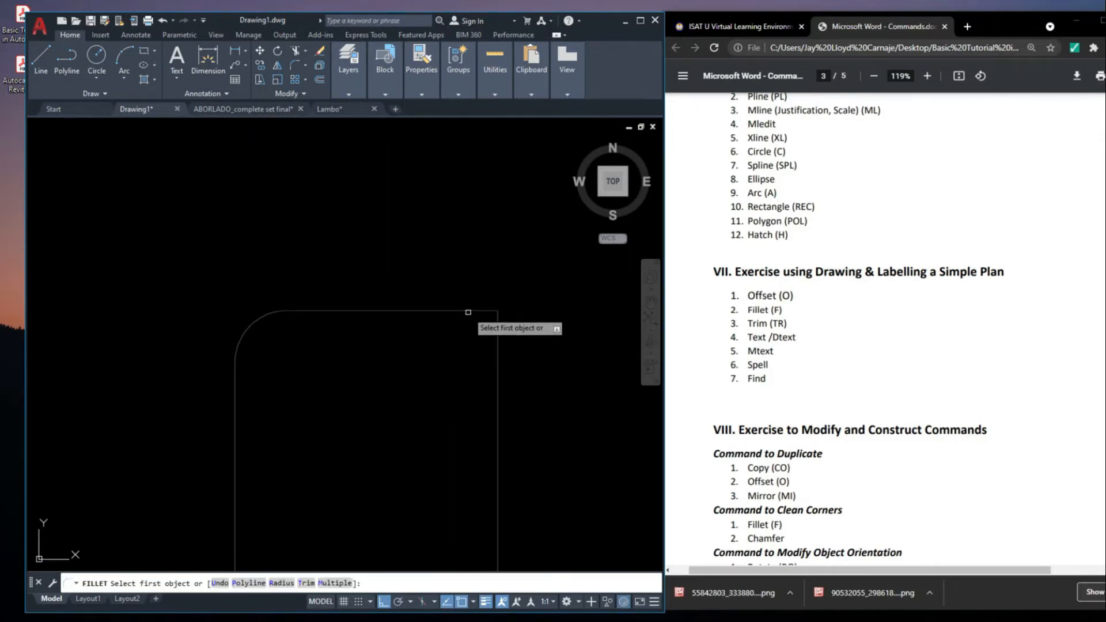
click(500, 378)
click(500, 352)
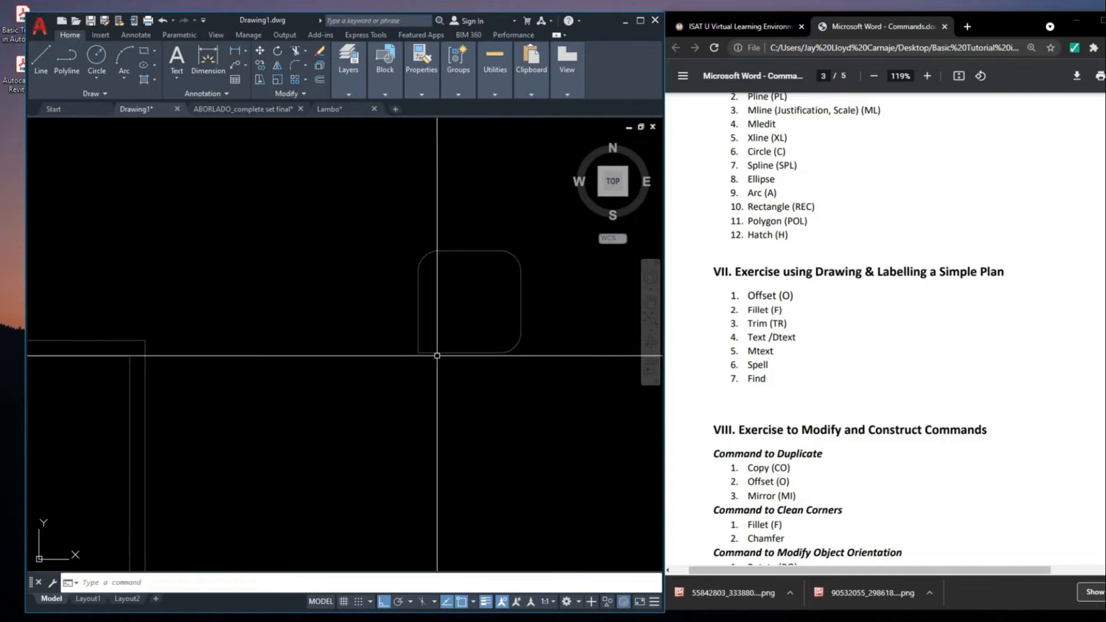
middle_drag(436, 355, 471, 358)
key(space)
click(466, 357)
click(453, 341)
Offset the rounded polyline square outward by a distance of 0.15
scroll(518, 363, up, 3)
middle_drag(420, 274, 469, 343)
key(Return)
click(468, 291)
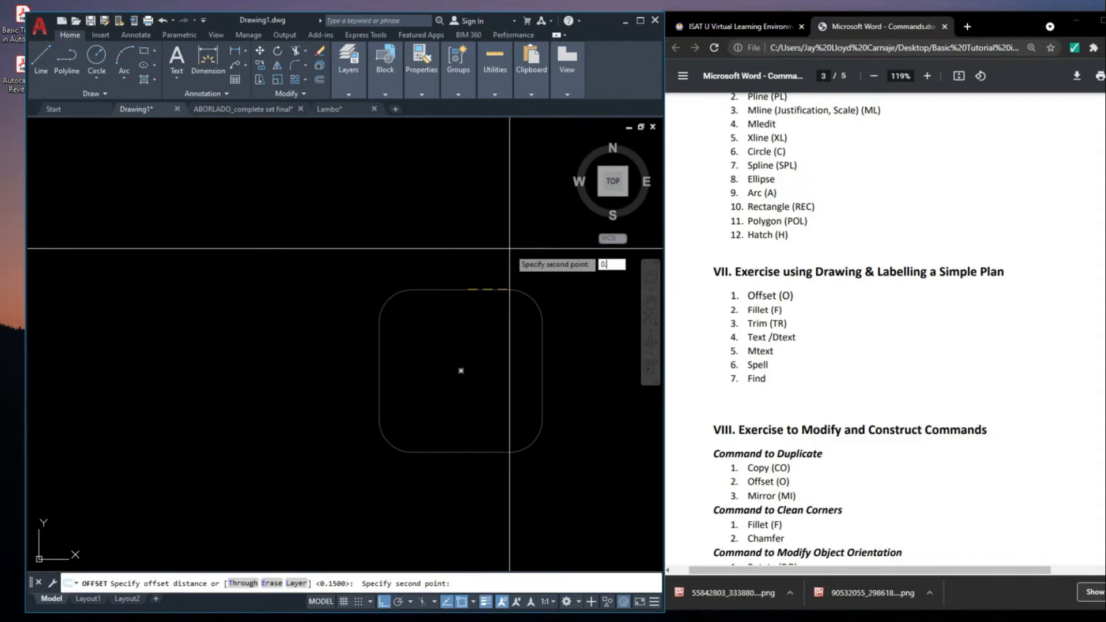
text(0.15)
key(Return)
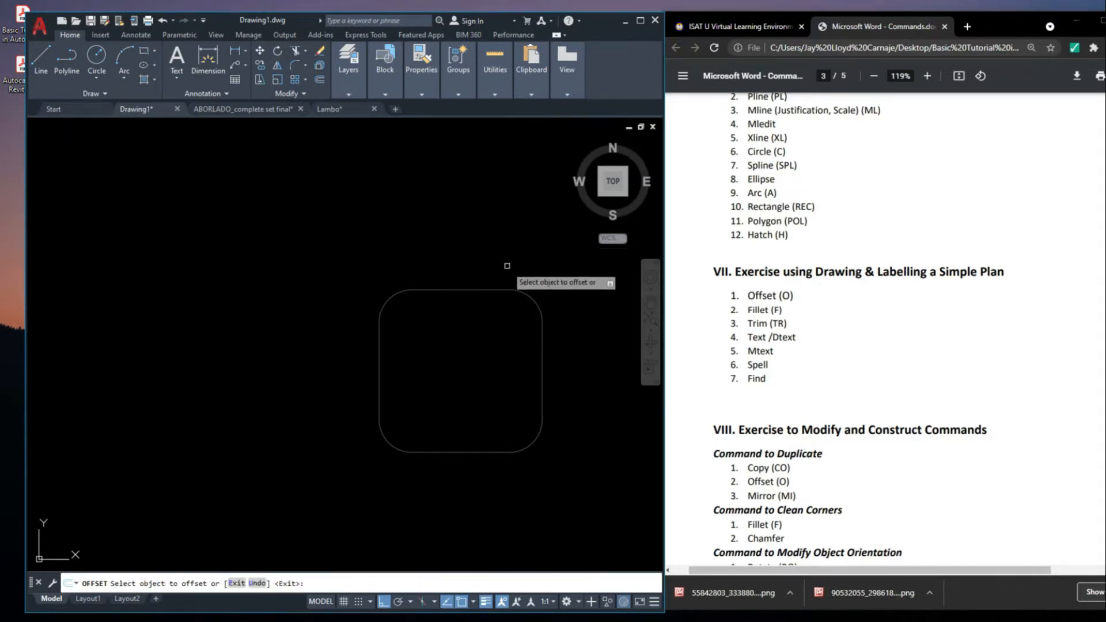
click(482, 290)
click(480, 242)
scroll(490, 253, down, 2)
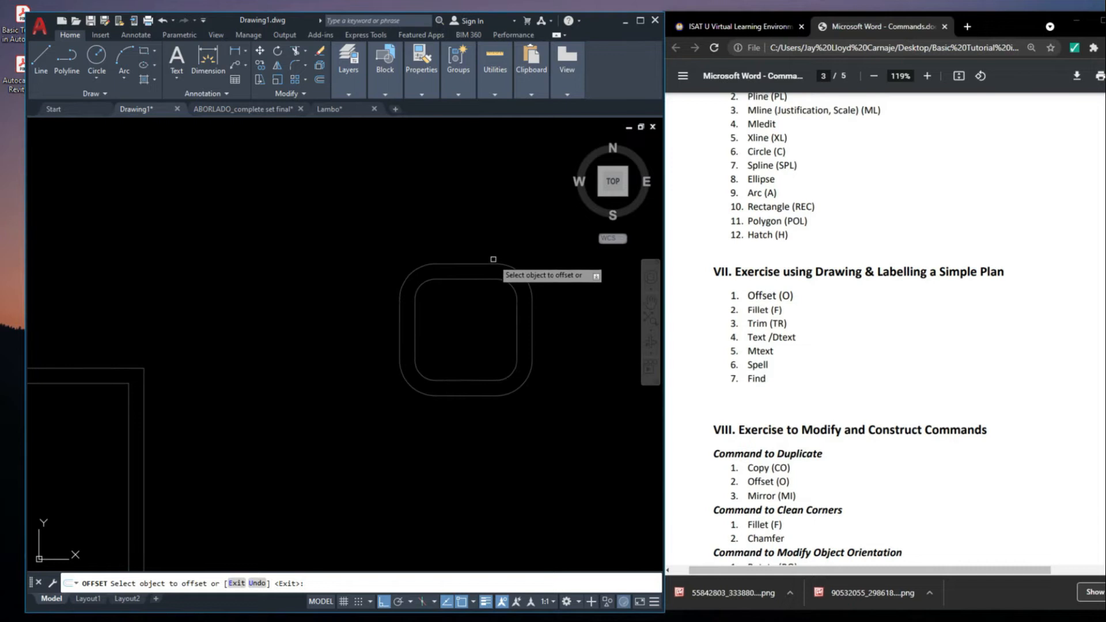
Keep offsetting the outermost outline outward by 0.15 until three rings surround the rounded square
click(486, 265)
click(493, 239)
scroll(404, 295, down, 2)
key(Escape)
middle_drag(481, 348, 428, 397)
scroll(442, 383, up, 2)
text(pl)
key(Return)
click(423, 341)
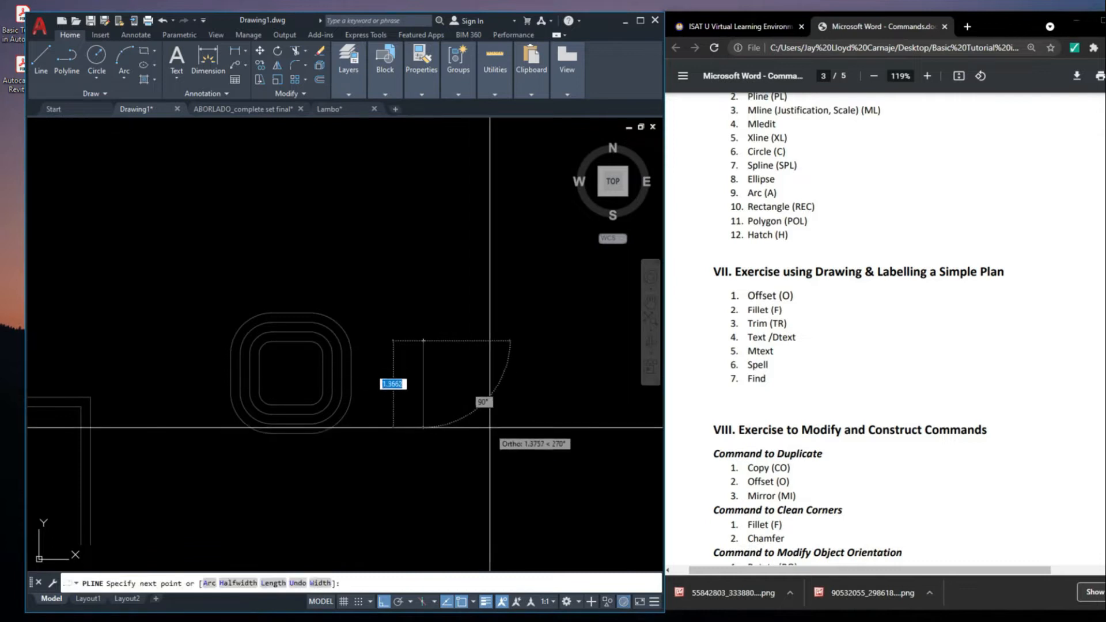
key(Escape)
Draw a horizontal line and a vertical line rising from its right end, beside the concentric rounded squares
click(431, 427)
click(550, 426)
click(550, 323)
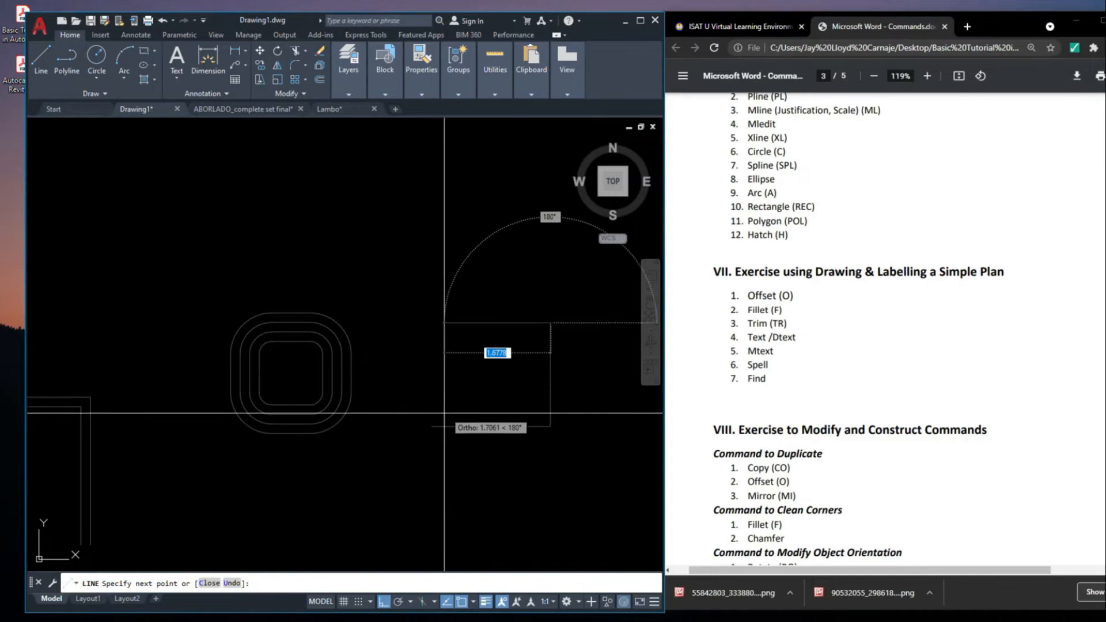
key(Escape)
click(569, 436)
click(536, 397)
key(Escape)
click(548, 377)
key(Escape)
Draw a short horizontal line leftward from the vertical line's upper end, plus a 1-unit vertical line down from its left end
text(l)
key(Return)
click(550, 323)
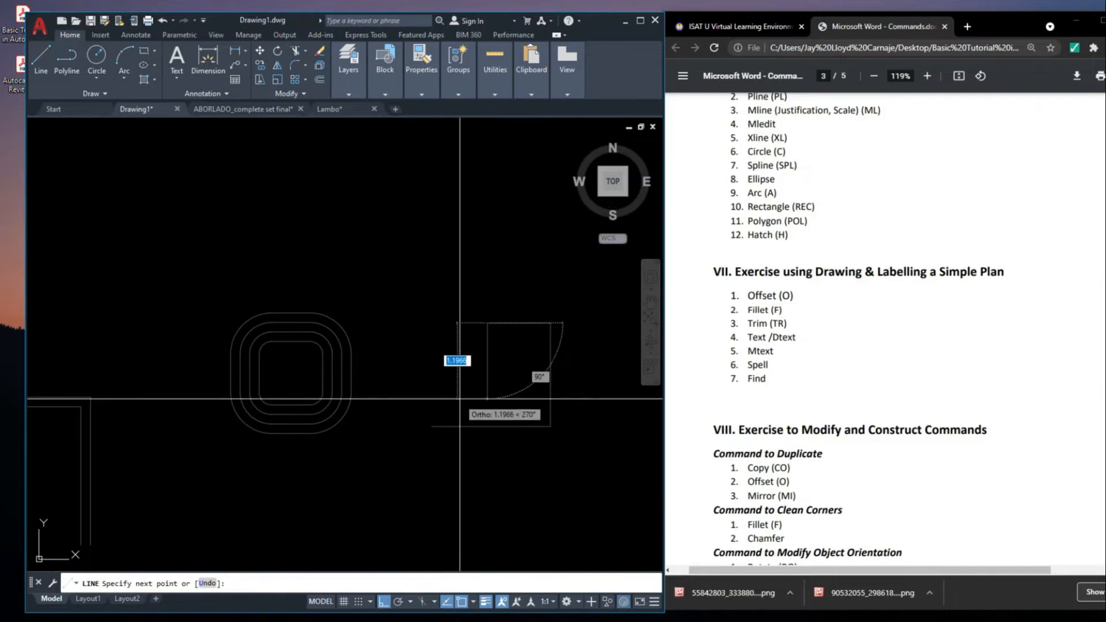
key(Escape)
scroll(561, 369, up, 2)
text(l)
key(Return)
click(444, 295)
text(1)
key(Return)
key(Escape)
Delete the longer horizontal and vertical lines that meet at the lower-right corner
click(567, 487)
click(513, 420)
middle_drag(514, 419, 513, 430)
key(Delete)
Copy the vertical line from the left end of the upper horizontal line to its right end
click(444, 368)
middle_drag(444, 369, 451, 377)
text(cp)
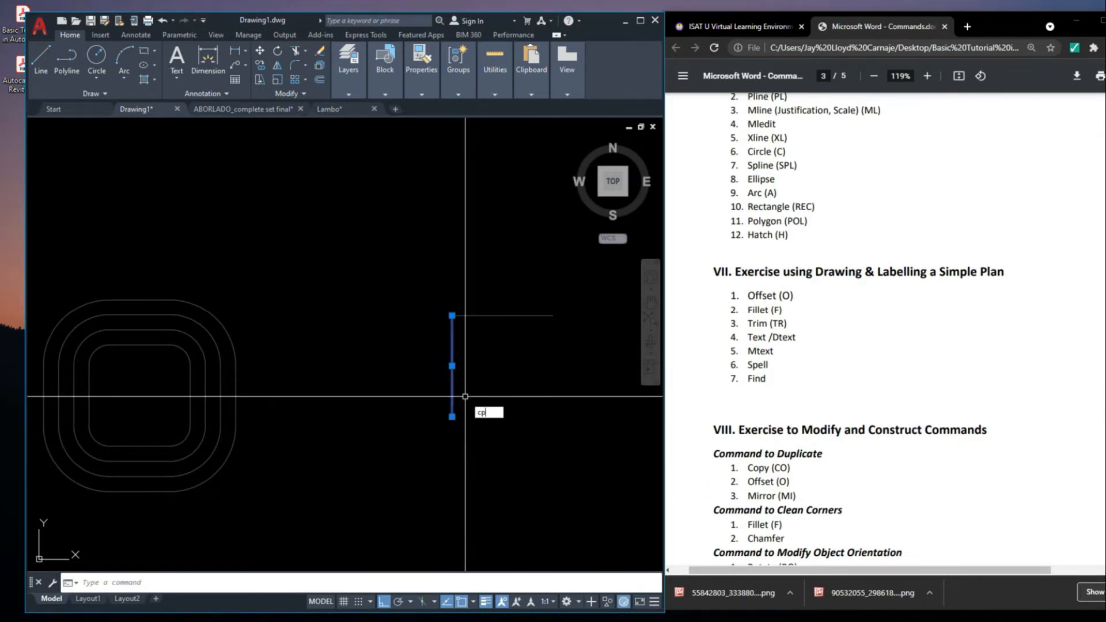
text(o)
key(Return)
click(452, 316)
click(553, 316)
key(Escape)
Copy the upper horizontal line down to the lower end of the right vertical line, closing the square
click(536, 336)
click(508, 307)
middle_drag(517, 352, 503, 329)
text(c)
key(Return)
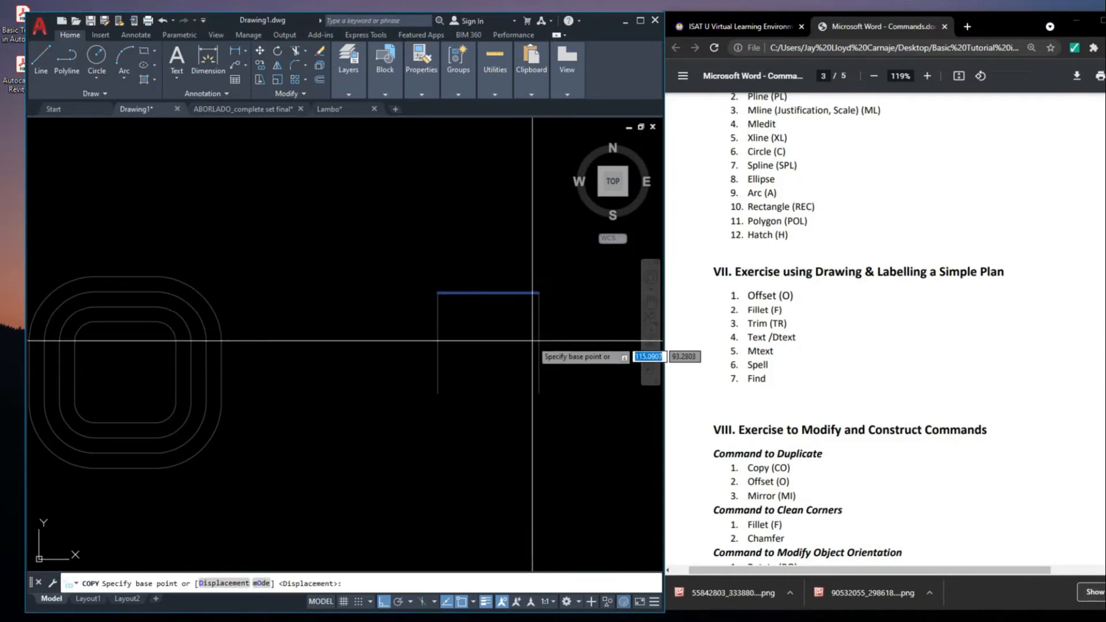
click(539, 293)
click(540, 390)
key(Escape)
Select individual sides of the new square to check whether they are separate lines
middle_drag(547, 300, 541, 348)
click(528, 370)
click(482, 335)
click(508, 407)
key(Escape)
click(546, 439)
click(502, 400)
key(Escape)
middle_drag(535, 419, 535, 420)
Fillet the two upper corners of the square made of separate lines, using the current radius
text(f)
key(Return)
click(531, 363)
key(Return)
click(449, 344)
click(431, 364)
Fillet the two lower corners of the square made of separate lines
key(Return)
click(430, 410)
click(459, 445)
click(521, 445)
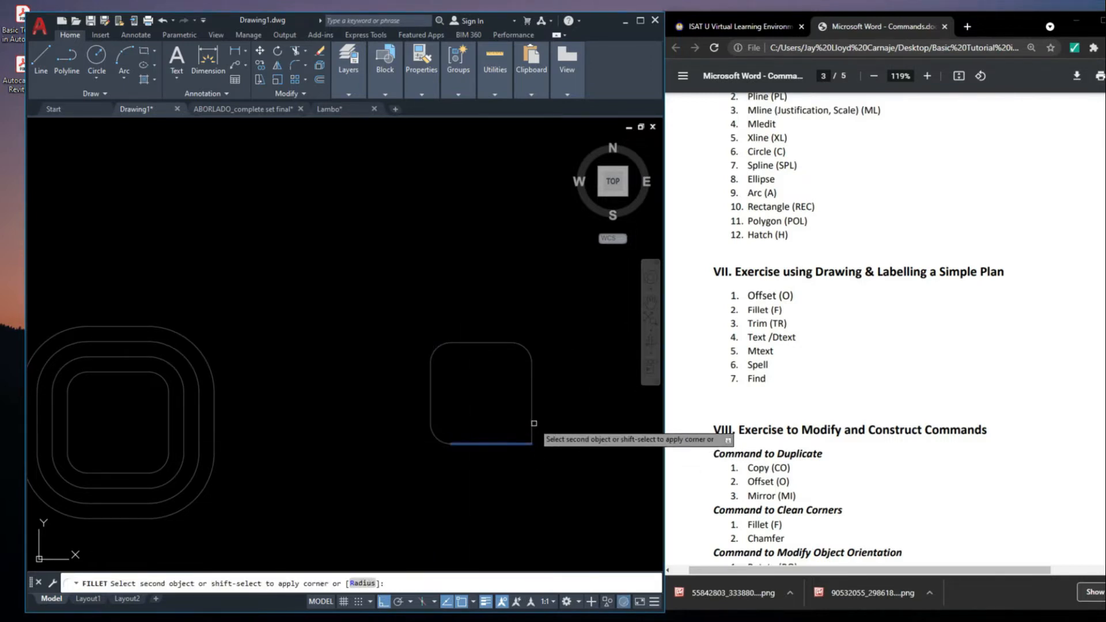
click(530, 419)
Select the filleted square's sides and corner arcs one by one to examine whether they are joined
click(527, 428)
key(Escape)
click(483, 449)
key(Escape)
click(448, 436)
key(Escape)
click(437, 410)
key(Escape)
click(438, 348)
key(Escape)
click(456, 343)
click(462, 325)
click(530, 347)
click(525, 345)
key(Escape)
click(542, 381)
click(523, 394)
key(Escape)
click(548, 440)
click(516, 419)
key(Escape)
middle_drag(537, 454, 546, 462)
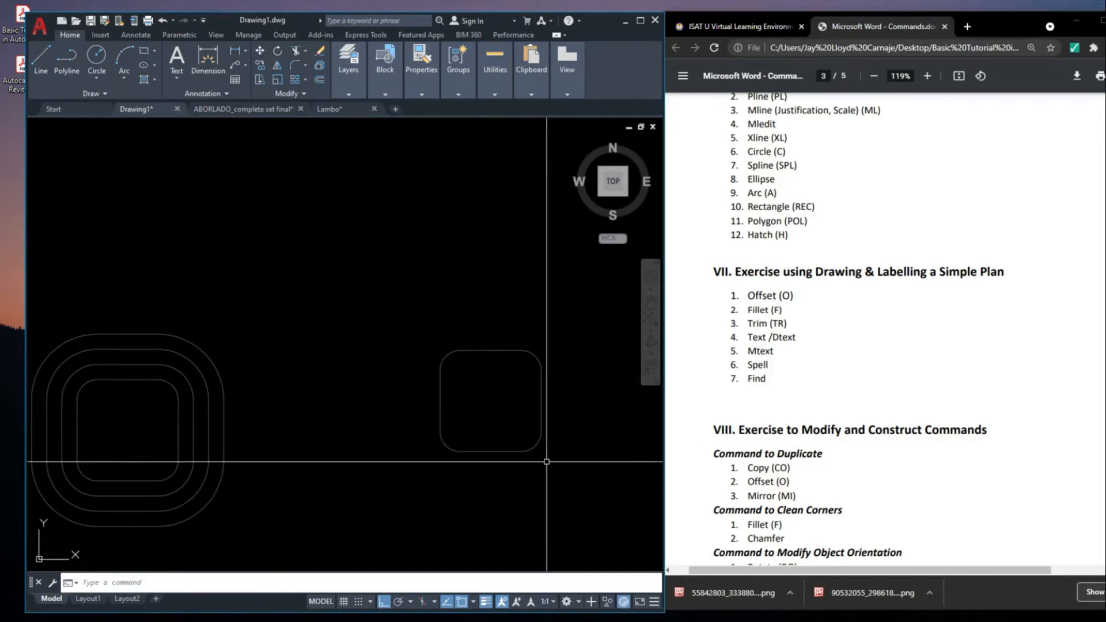
key(Escape)
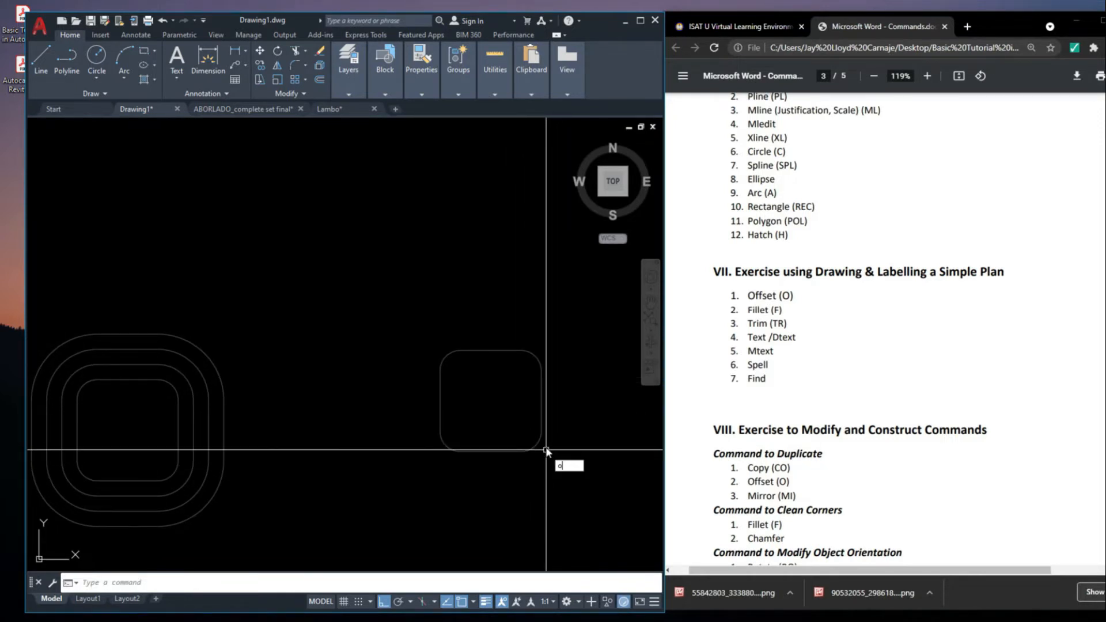
Offset the upper side of the separate-line rounded square outward by 0.15
key(Return)
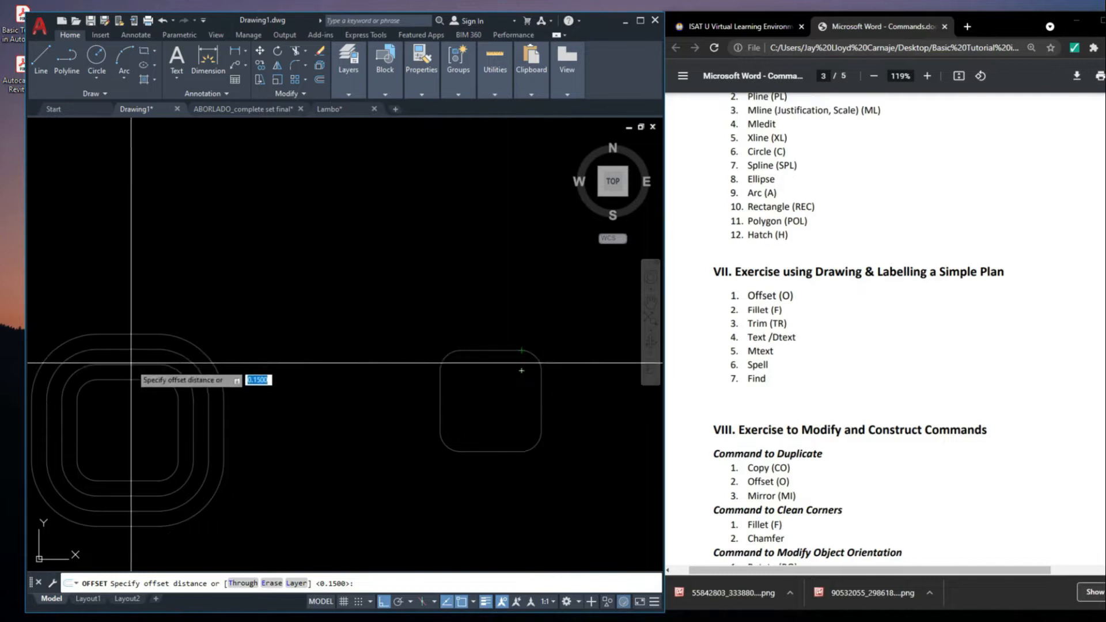
mouse_move(140, 386)
middle_down()
mouse_move(271, 398)
mouse_move(140, 383)
middle_up()
text(0)
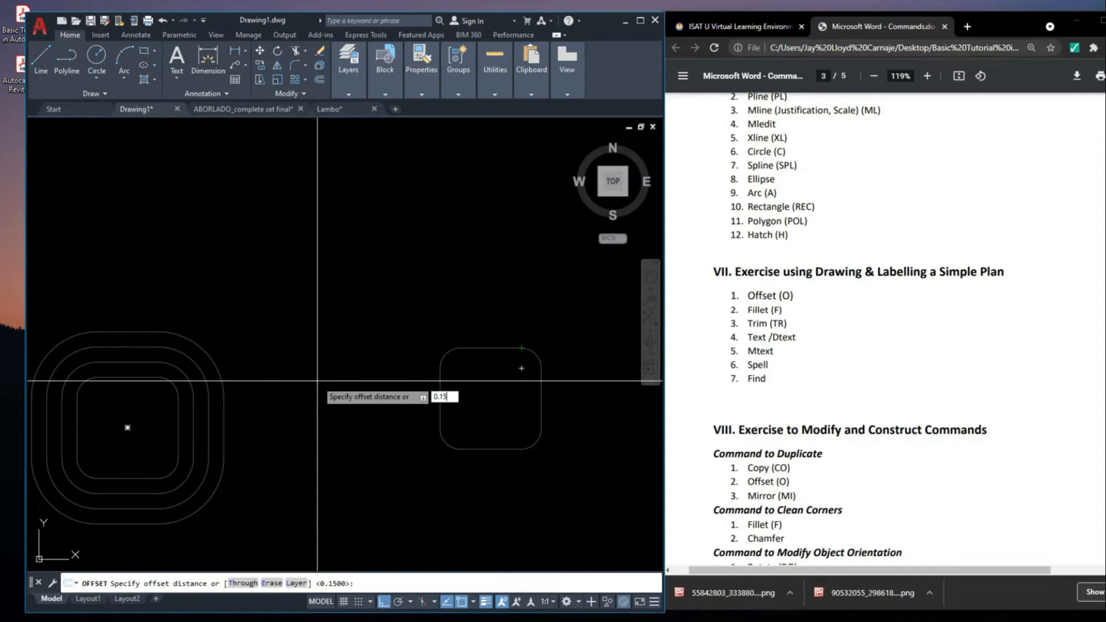
key(Return)
click(489, 346)
click(501, 306)
Offset the remaining sides and corner arcs of the separate-line square outward by 0.15, completing its first outer ring
click(530, 353)
click(558, 359)
click(541, 405)
click(560, 403)
click(538, 442)
click(540, 452)
click(510, 450)
click(503, 470)
click(451, 446)
click(436, 448)
click(440, 416)
click(419, 397)
click(440, 349)
click(455, 340)
Offset each side and corner arc of the first outer ring outward by 0.15 to build a second ring
click(517, 320)
click(495, 331)
click(485, 306)
click(447, 342)
click(418, 385)
click(424, 397)
click(408, 411)
click(435, 457)
click(432, 474)
click(500, 465)
click(497, 478)
click(536, 460)
click(543, 479)
click(558, 419)
click(573, 443)
Offset each side and corner arc of the separate-line square's second ring outward by 0.15 to build a third ring
scroll(573, 443, down, 4)
middle_drag(573, 444, 517, 426)
scroll(515, 396, up, 2)
click(466, 412)
click(446, 430)
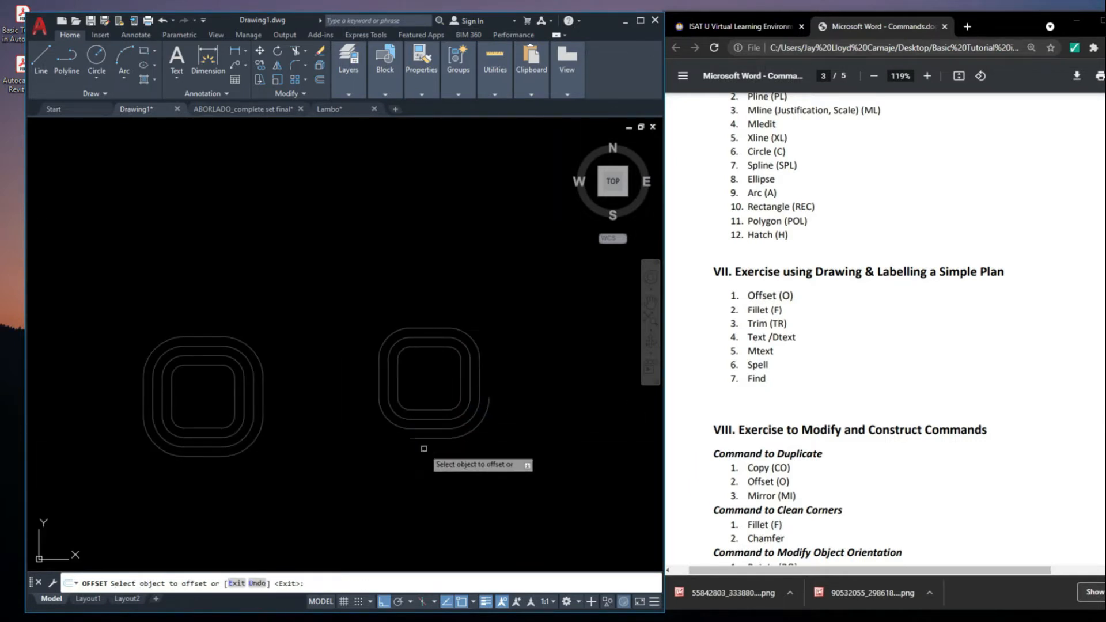
click(399, 426)
click(375, 403)
click(379, 382)
click(370, 356)
click(389, 341)
click(387, 321)
click(425, 329)
click(434, 308)
click(469, 335)
click(481, 324)
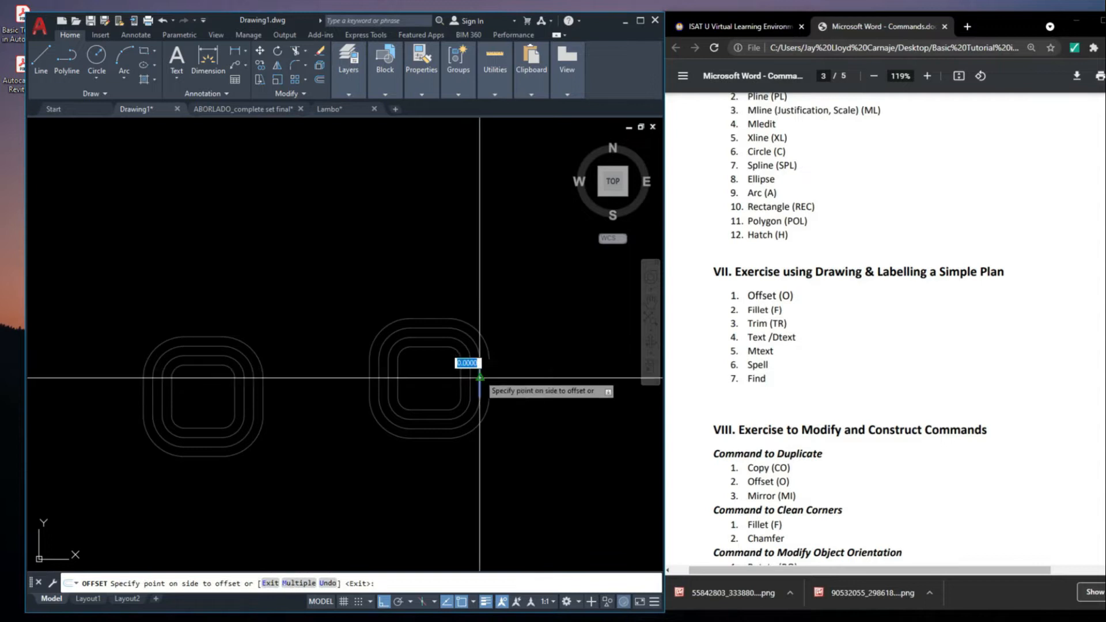
scroll(539, 395, down, 2)
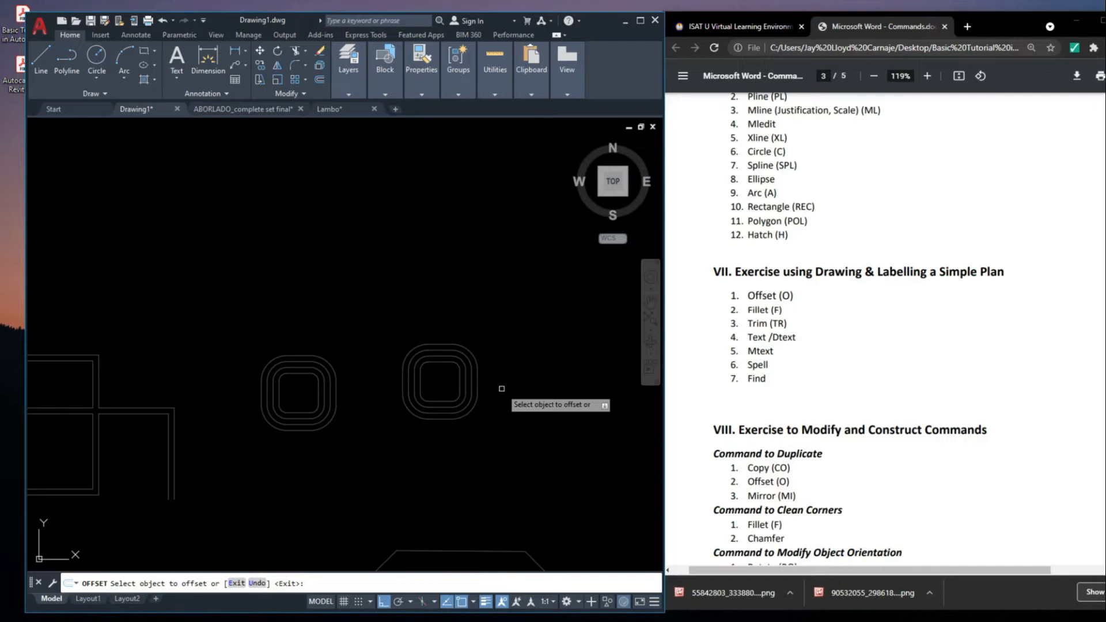
key(Escape)
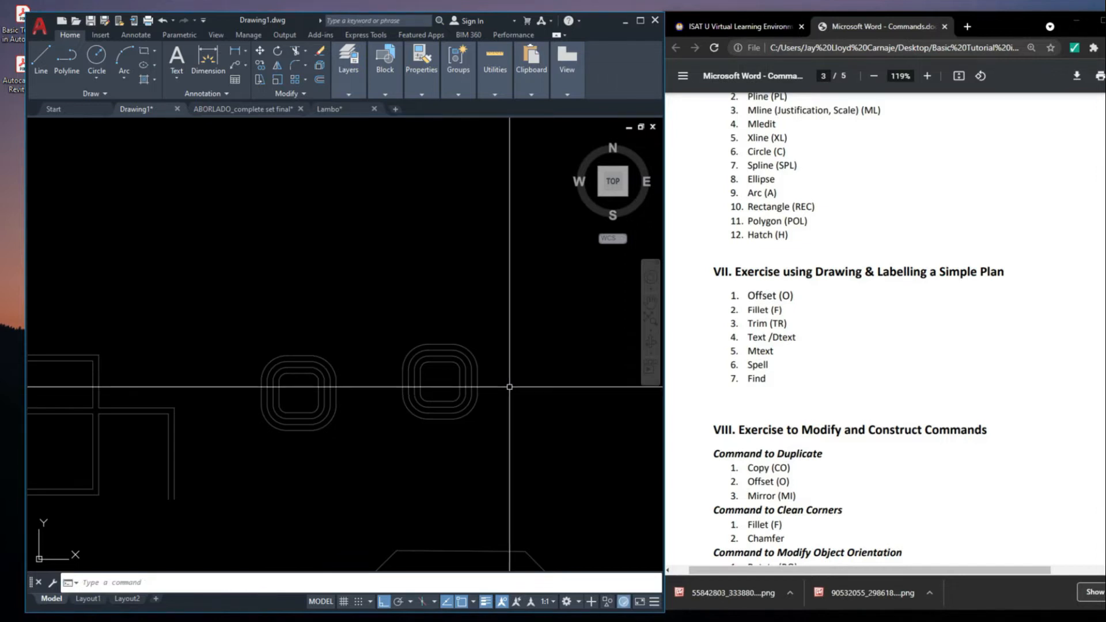
Select parts of the separate-line rings with selection boxes to examine which segments are picked up
mouse_move(555, 385)
middle_down()
mouse_move(540, 390)
mouse_move(499, 358)
mouse_move(437, 378)
middle_up()
scroll(499, 358, down, 2)
click(341, 352)
click(389, 384)
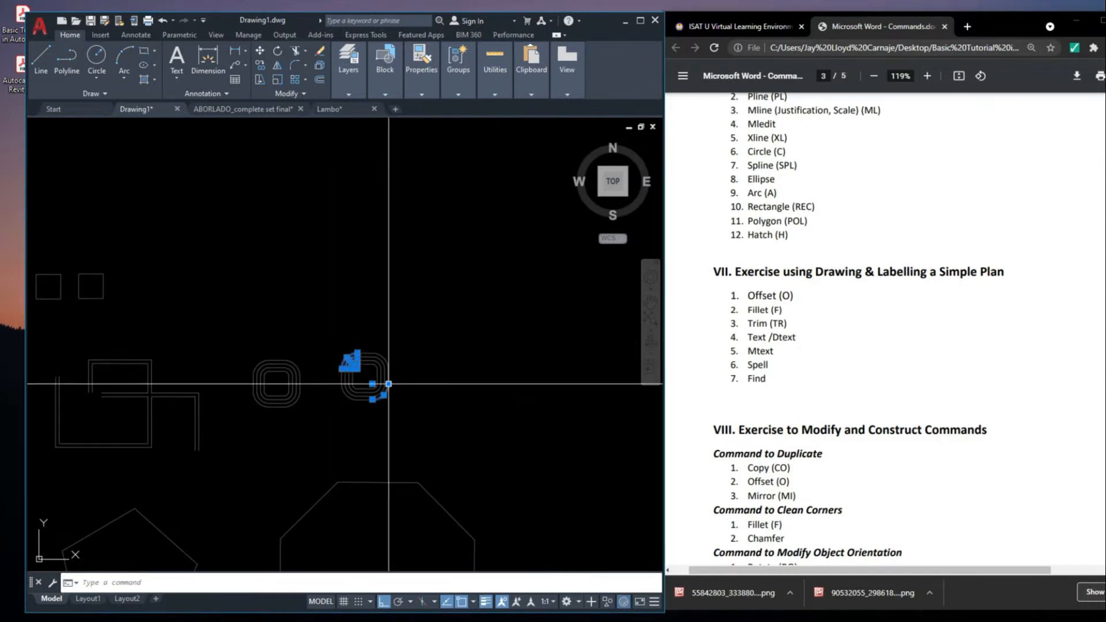
key(Escape)
scroll(364, 372, up, 6)
click(365, 382)
click(520, 495)
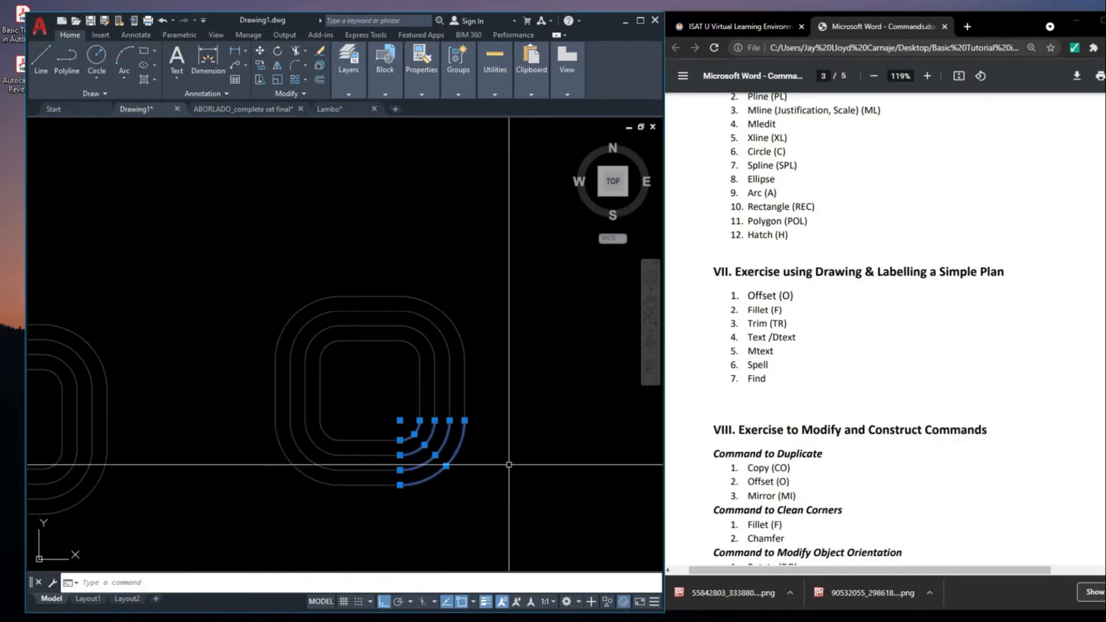
click(235, 266)
click(367, 378)
scroll(507, 327, down, 2)
key(Escape)
scroll(507, 328, down, 2)
middle_drag(508, 328, 570, 320)
Box-select the polyline rings and the separate-line rings, individually and together, to compare how their objects are built
click(377, 375)
click(467, 420)
key(Escape)
key(Escape)
click(453, 437)
click(299, 267)
click(298, 266)
key(Escape)
click(334, 304)
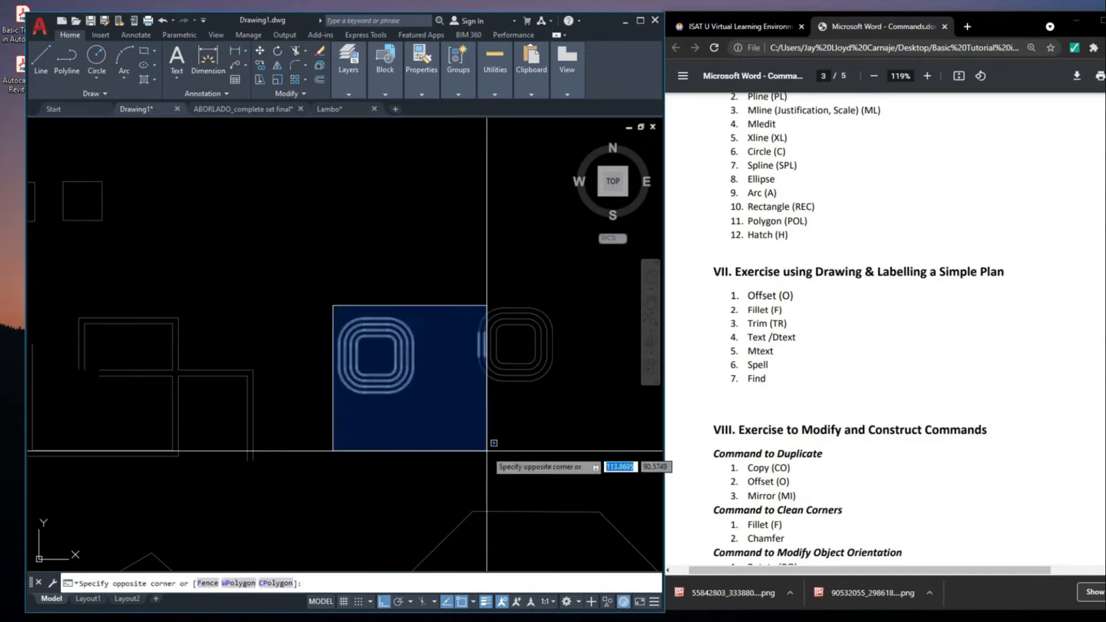
click(488, 449)
key(Escape)
click(436, 402)
click(320, 294)
key(Escape)
click(458, 296)
click(575, 412)
click(579, 412)
key(Escape)
click(584, 443)
click(282, 248)
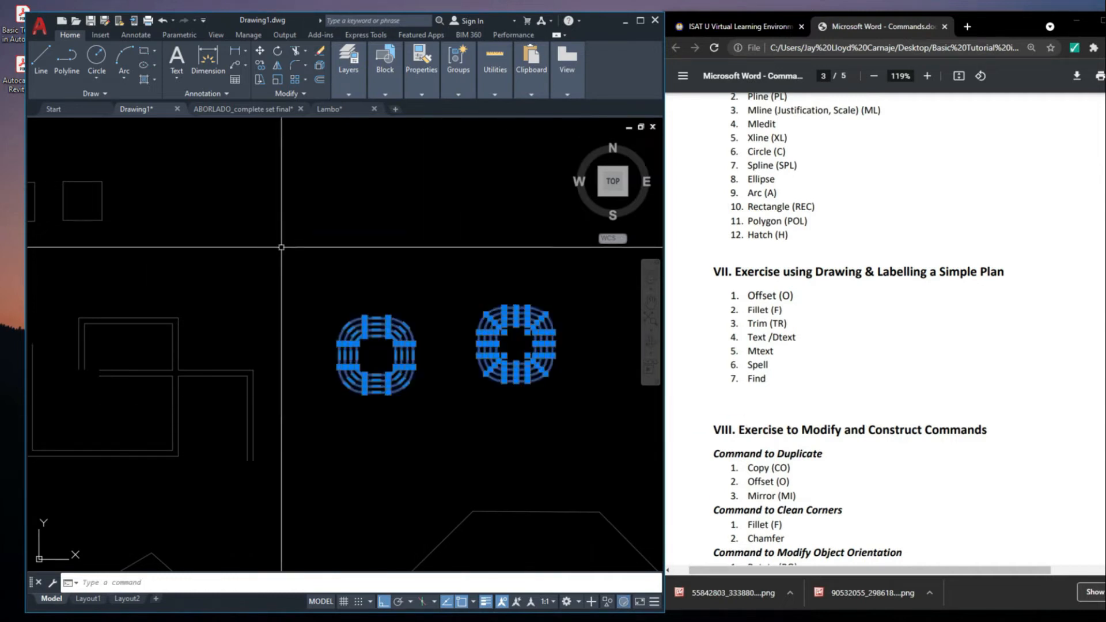
key(Escape)
mouse_move(528, 397)
middle_down()
mouse_move(495, 396)
mouse_move(507, 408)
middle_up()
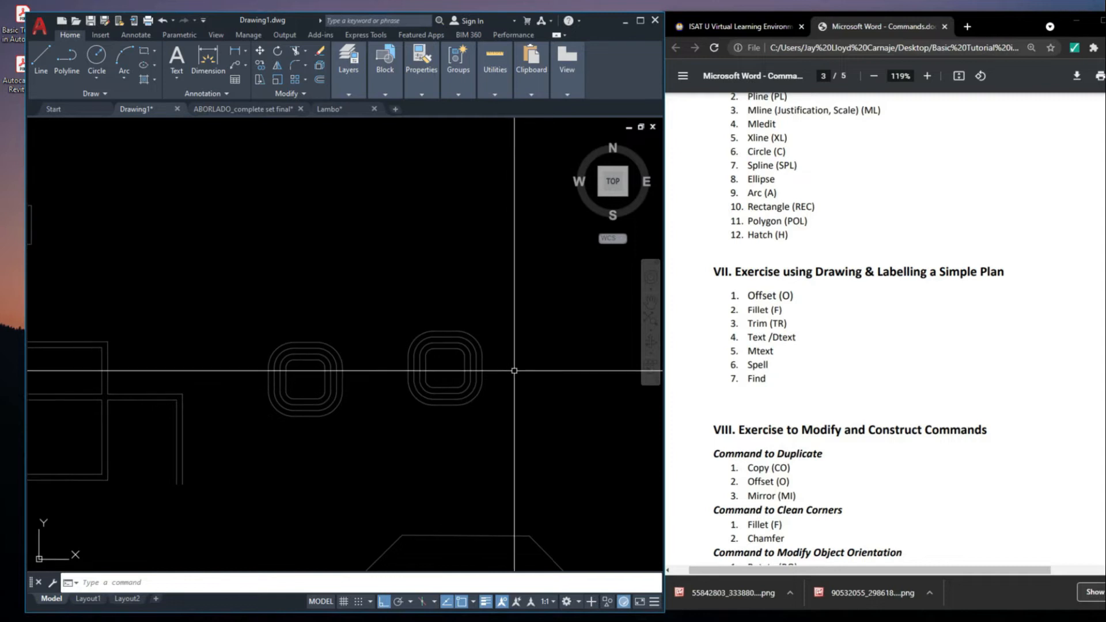
scroll(472, 367, up, 5)
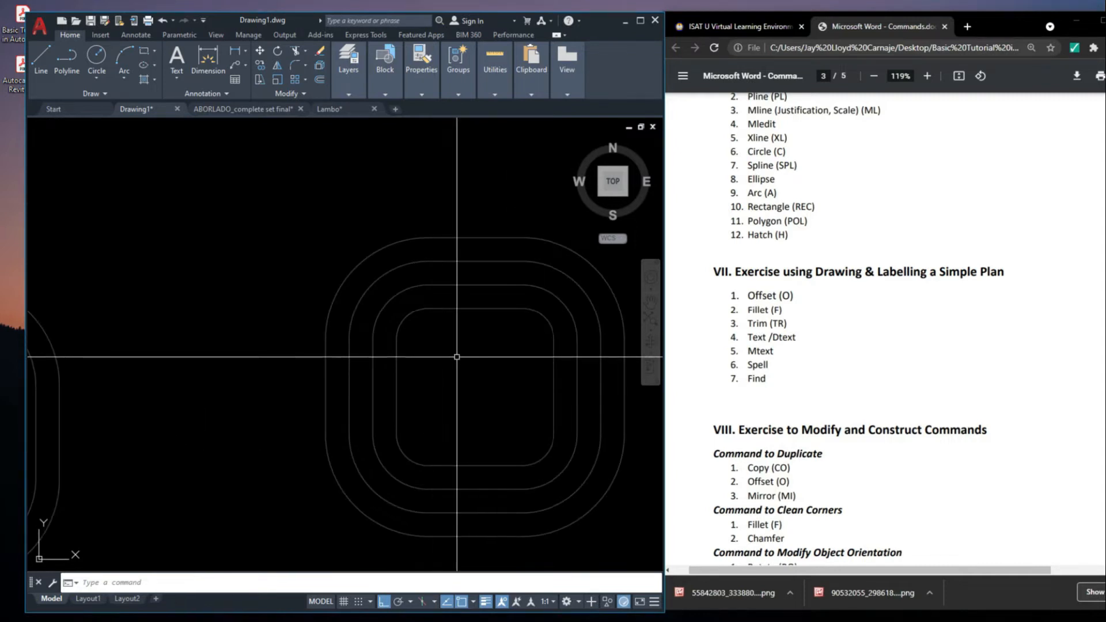
middle_drag(447, 363, 475, 371)
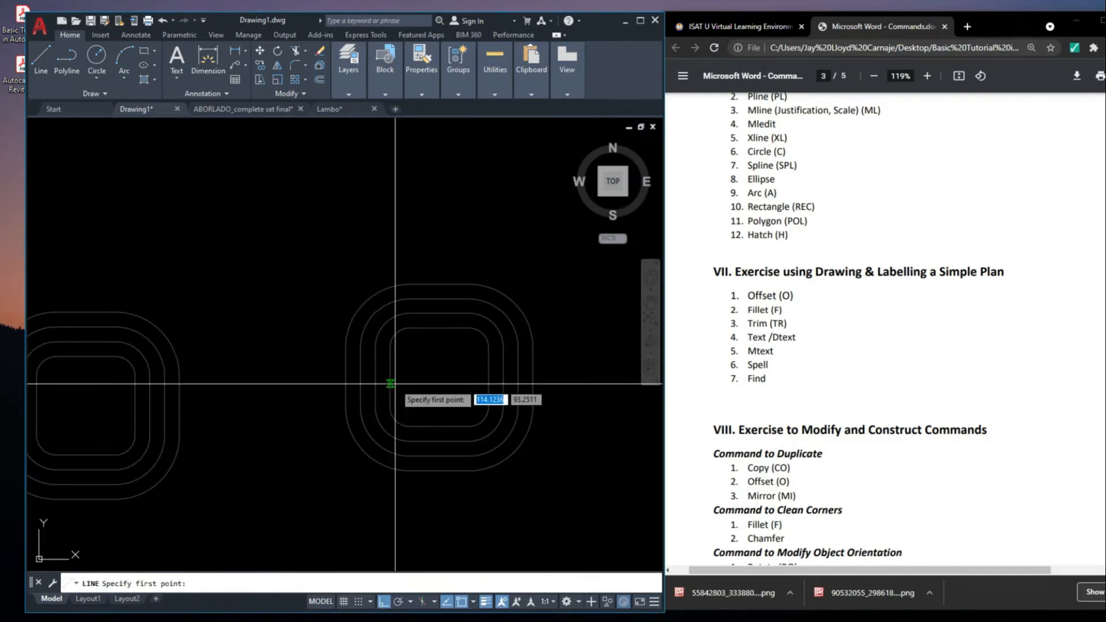
key(Escape)
scroll(431, 335, down, 5)
middle_drag(475, 381, 486, 383)
scroll(341, 235, down, 5)
scroll(235, 303, up, 3)
click(306, 302)
click(297, 312)
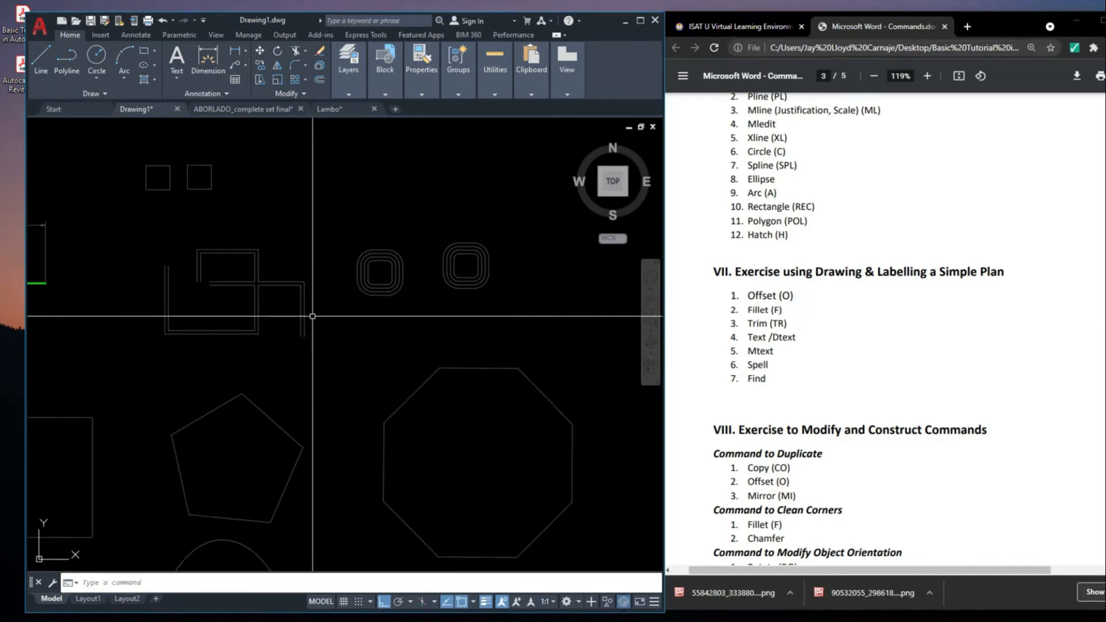
Delete the large octagon below the two sets of rounded squares
click(484, 369)
middle_drag(556, 391, 520, 390)
click(459, 365)
click(453, 374)
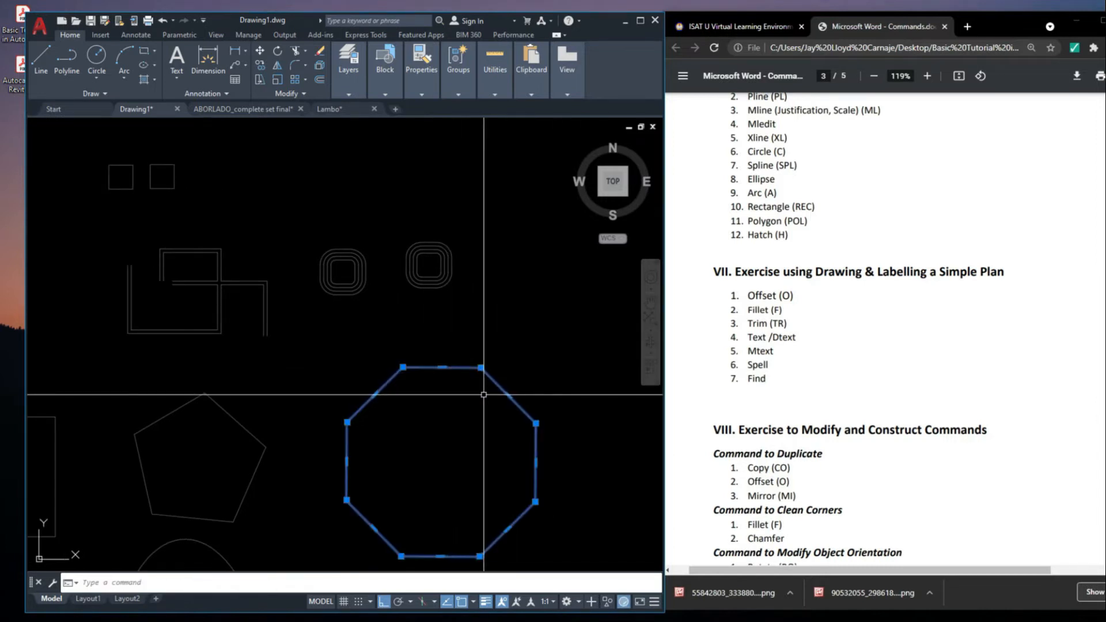
scroll(454, 365, up, 3)
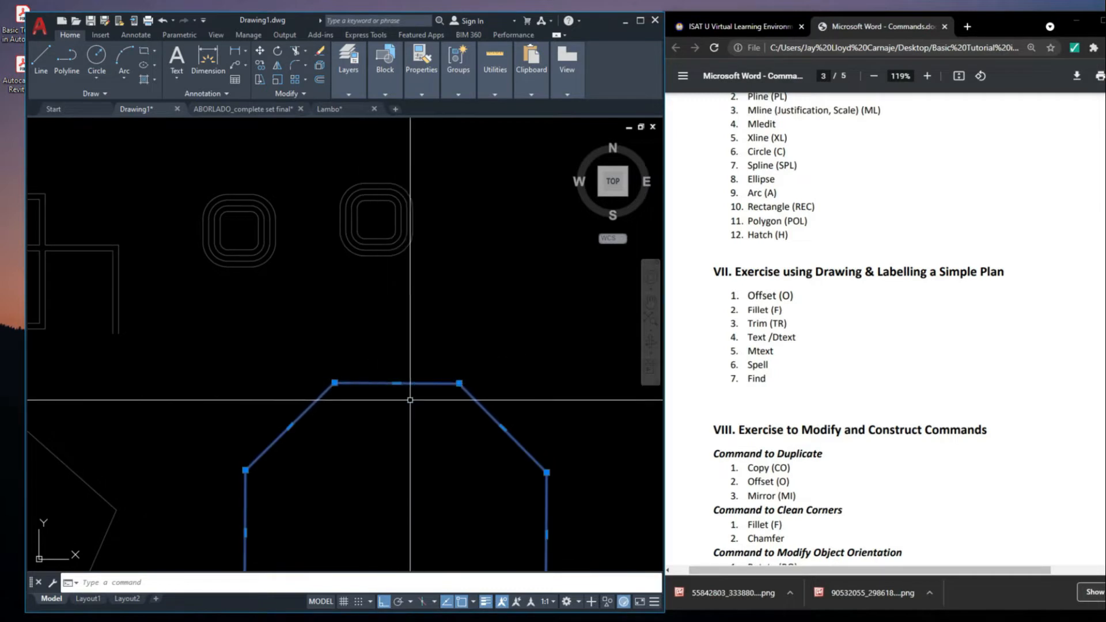
scroll(456, 428, down, 3)
scroll(433, 393, up, 5)
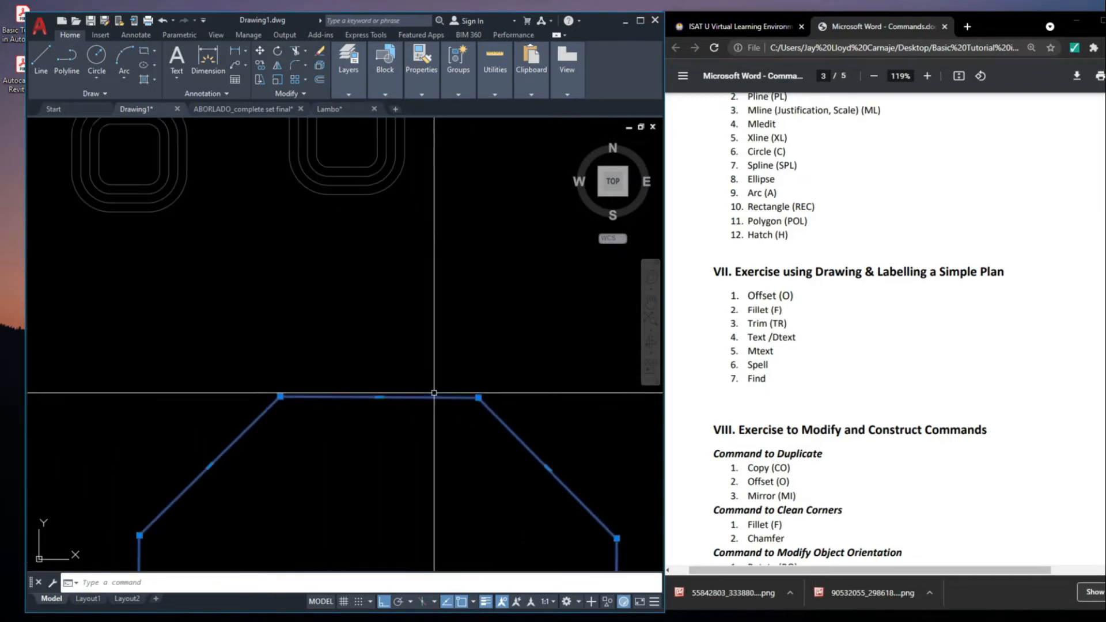
key(Escape)
click(440, 397)
scroll(447, 375, down, 5)
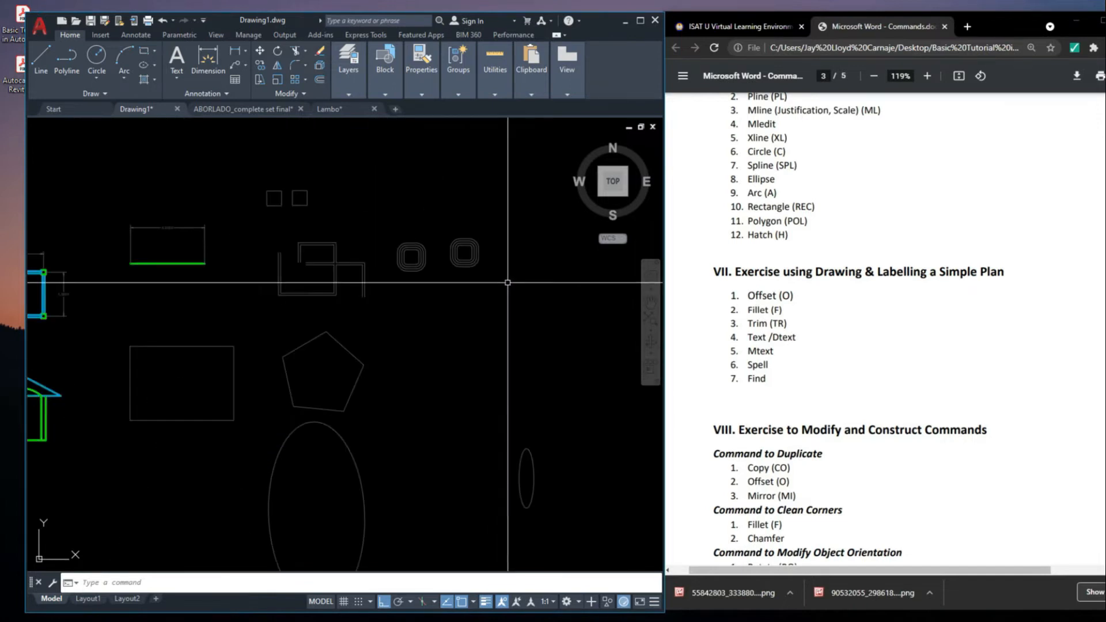
scroll(461, 373, up, 5)
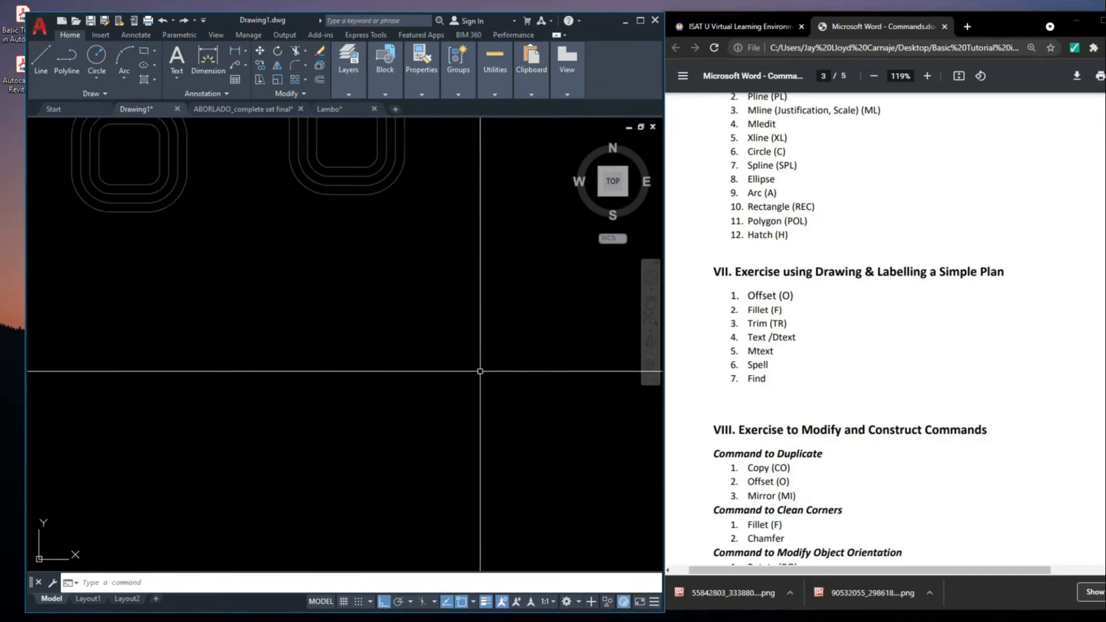
scroll(521, 372, down, 4)
scroll(435, 353, up, 5)
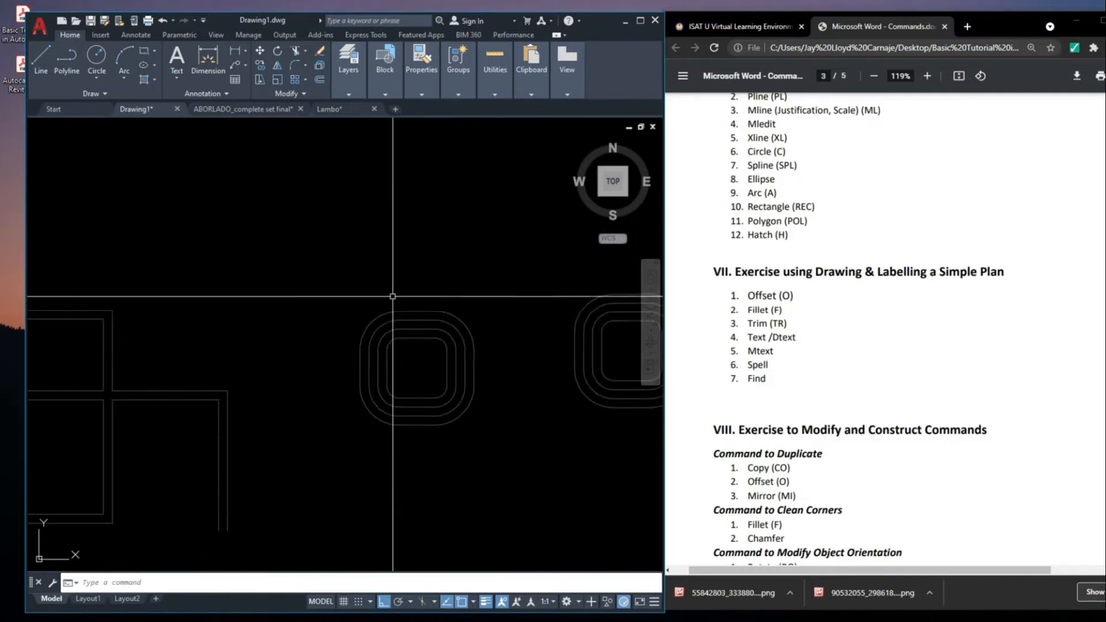
click(433, 361)
click(419, 330)
key(Escape)
click(416, 294)
click(410, 390)
key(Escape)
Draw a vertical line about 0.8 long across the upper sides of the polyline rings
middle_drag(461, 341, 478, 351)
text(l)
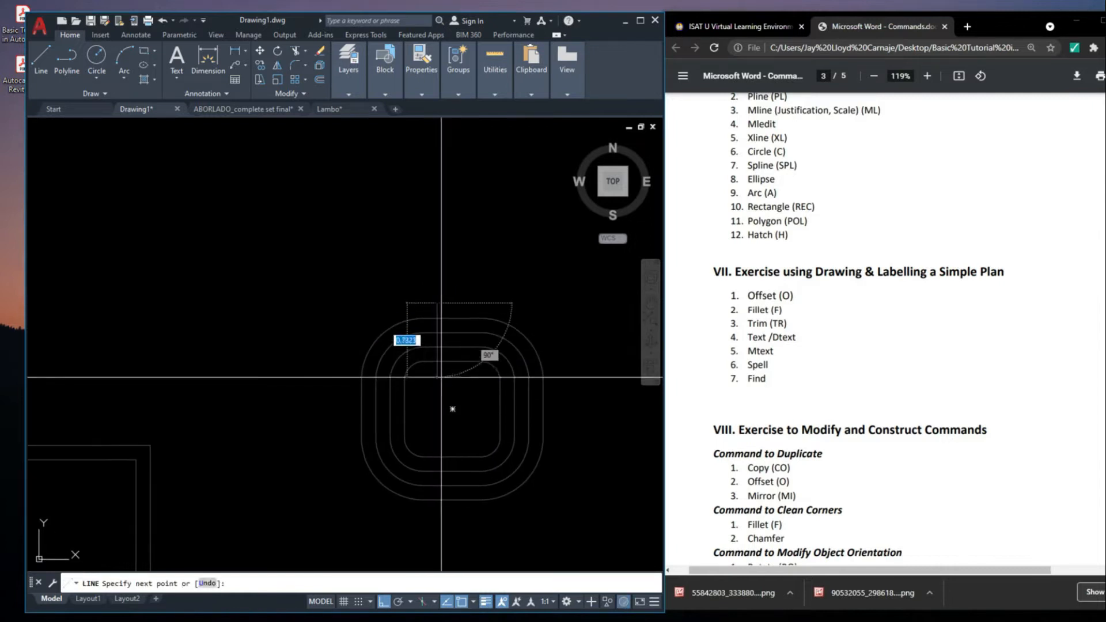
key(Escape)
Copy the vertical line horizontally about 0.38 to the right across the polyline rings' upper sides
click(450, 303)
middle_drag(470, 304, 473, 321)
text(co)
key(Return)
click(469, 322)
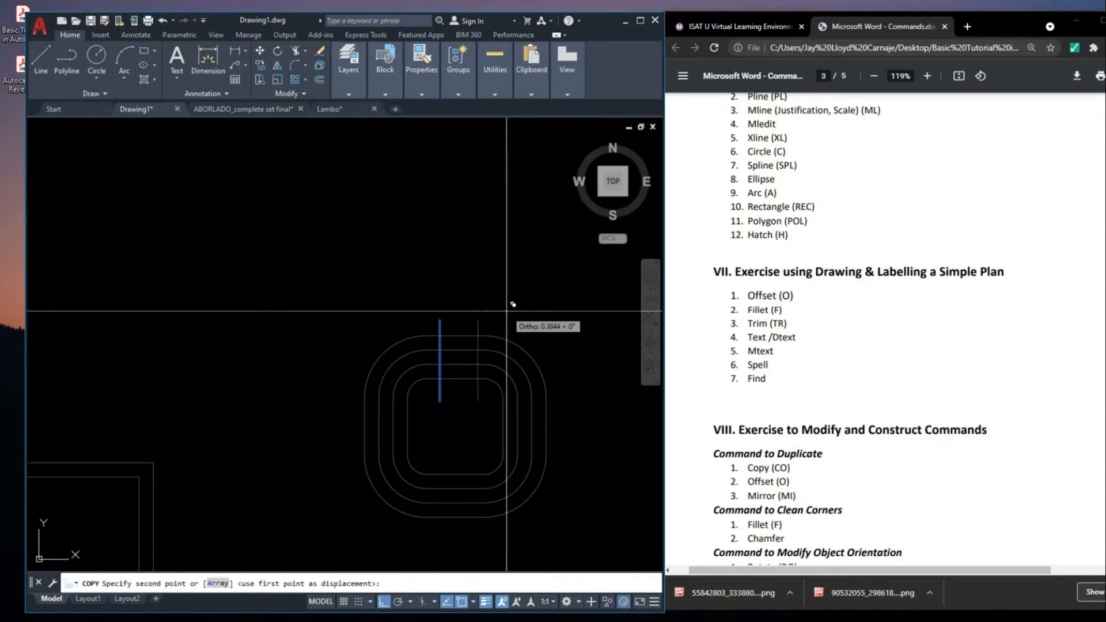
click(507, 311)
scroll(501, 312, up, 2)
key(Return)
middle_drag(414, 296, 560, 306)
key(Escape)
Move the lower endpoints of both vertical lines onto the upper side of the innermost polyline ring
scroll(521, 306, down, 4)
scroll(515, 318, up, 4)
click(514, 316)
click(405, 300)
click(478, 311)
click(420, 276)
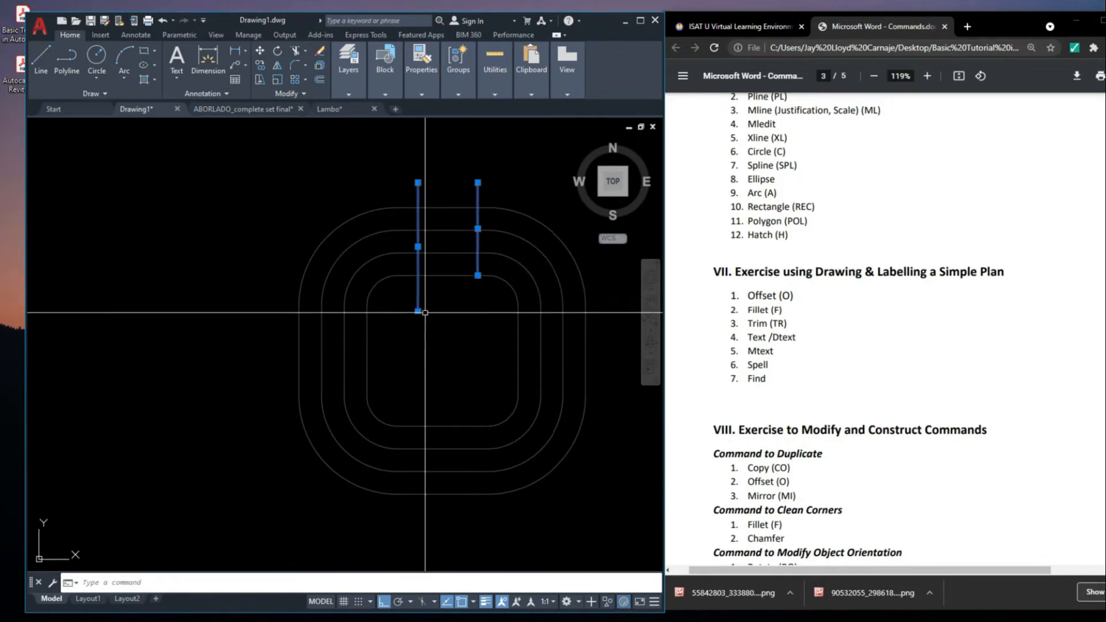
click(418, 311)
click(419, 275)
Move the upper endpoints of both vertical lines onto the upper side of the outermost polyline ring
click(478, 182)
click(477, 207)
click(418, 183)
click(418, 207)
scroll(461, 274, down, 6)
key(Escape)
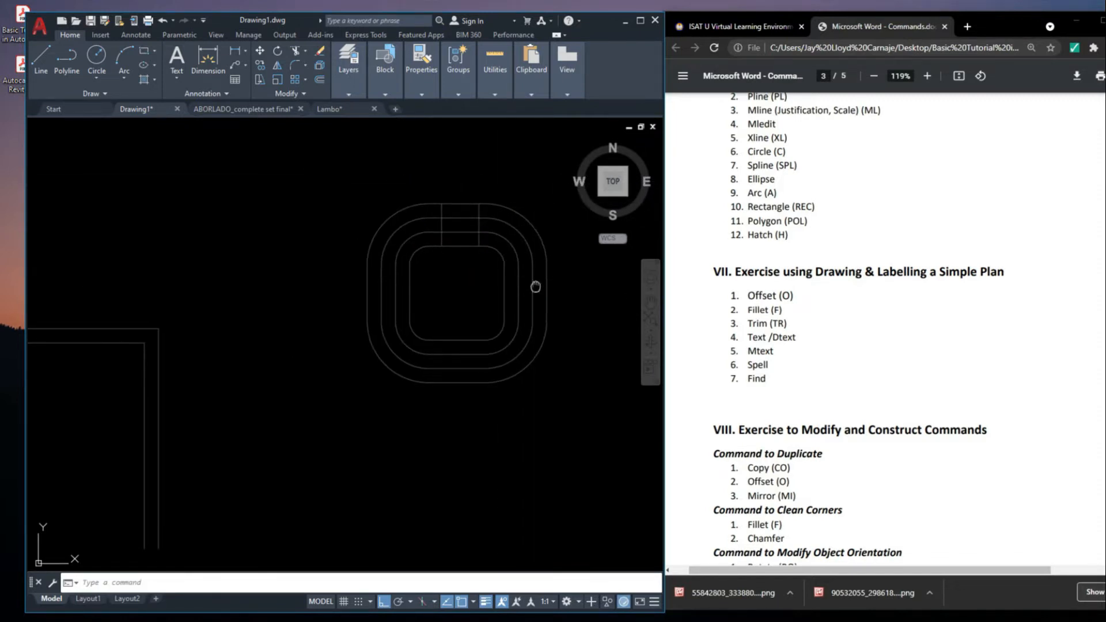
Delete the four polyline rings without the two vertical lines, and undo the deletion
scroll(460, 246, up, 5)
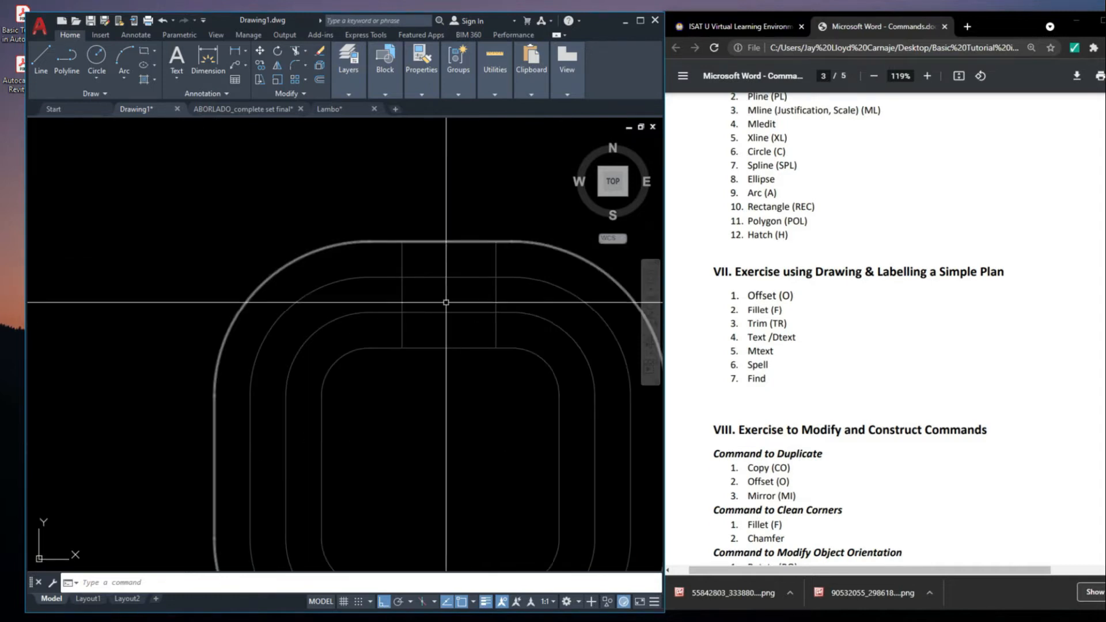
scroll(460, 279, down, 4)
scroll(451, 289, up, 3)
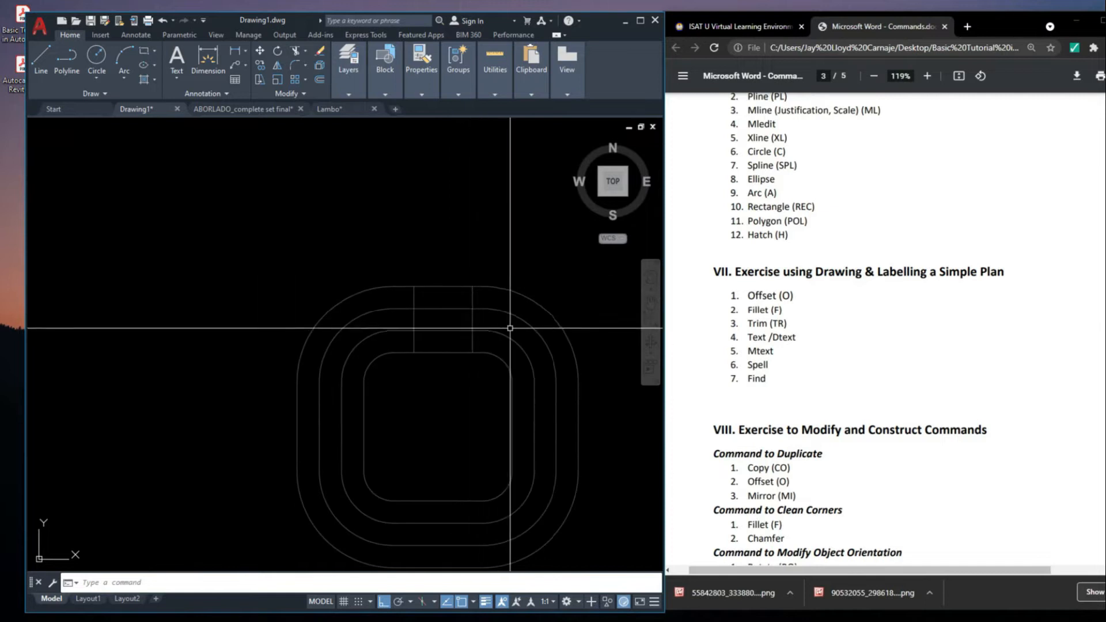
click(456, 377)
click(435, 212)
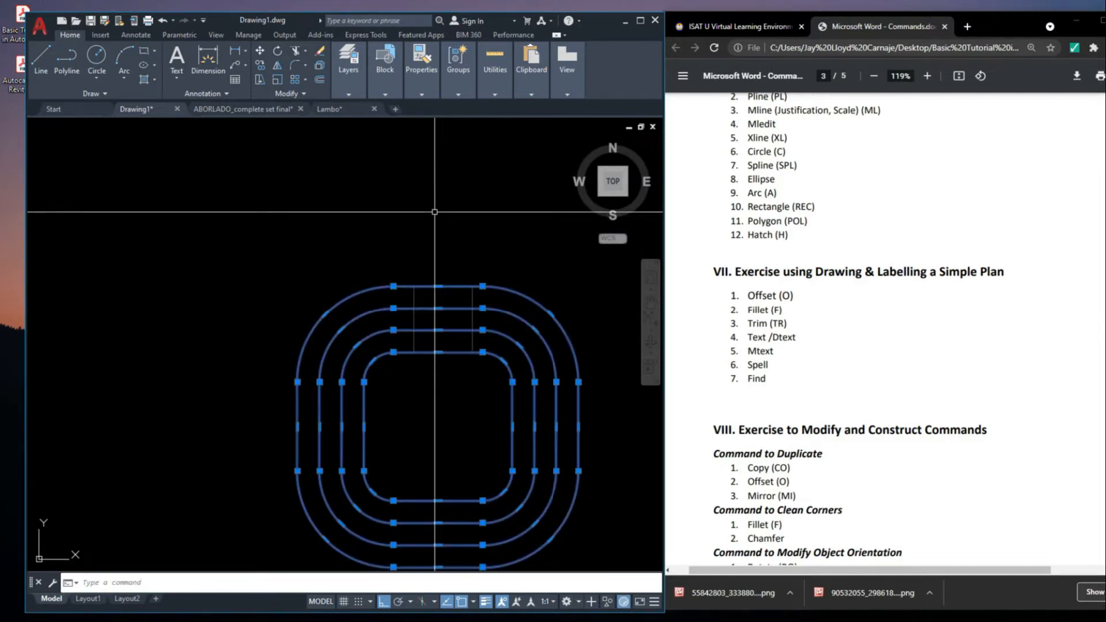
key(Delete)
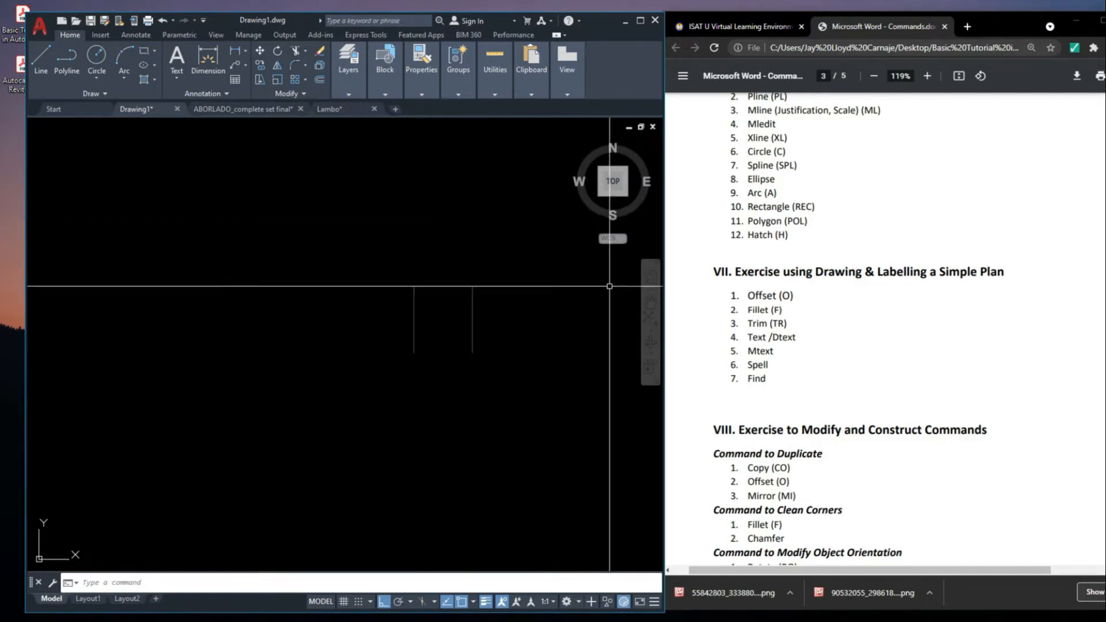
key(ctrl+z)
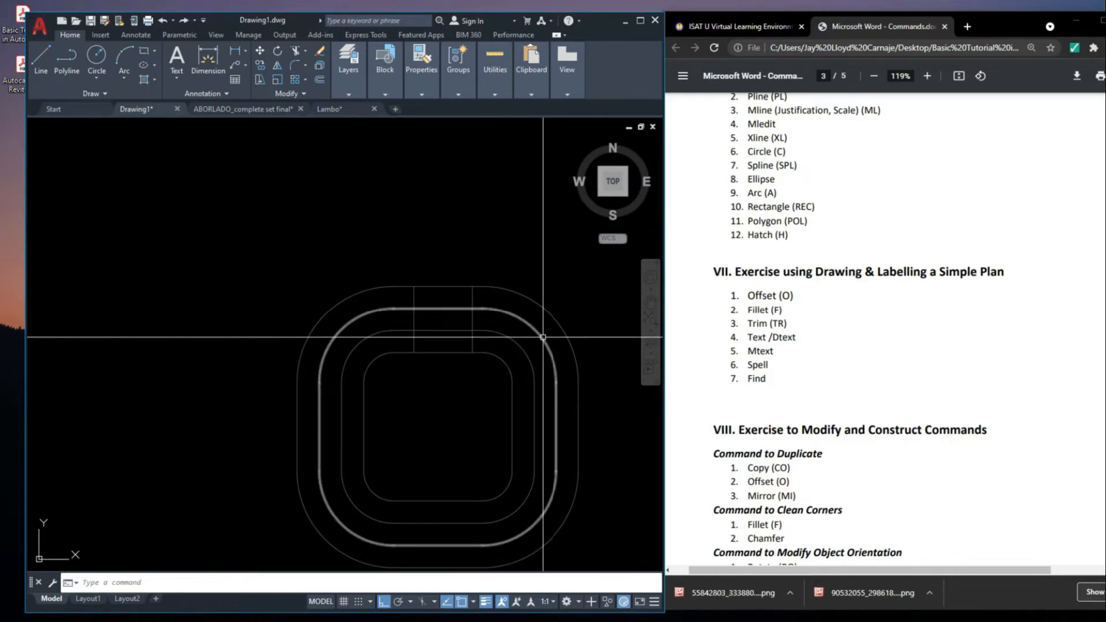
Trim the upper sides of the four polyline rings between the two vertical lines to open a gap
text(r)
key(Return)
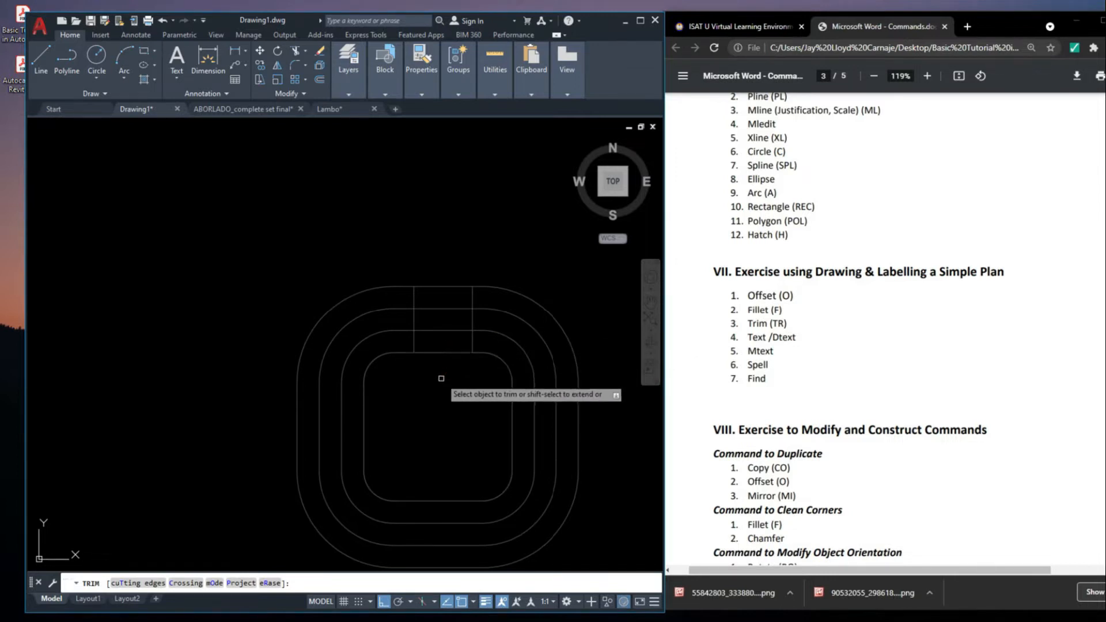
click(441, 352)
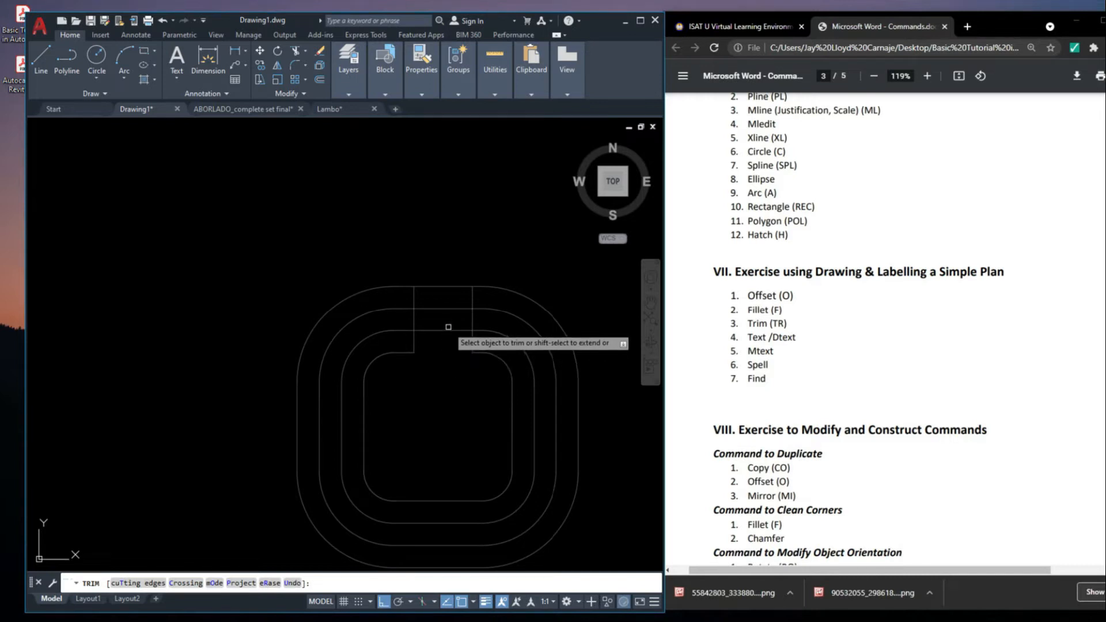
click(448, 308)
click(448, 286)
scroll(508, 254, down, 4)
key(Escape)
scroll(475, 268, up, 6)
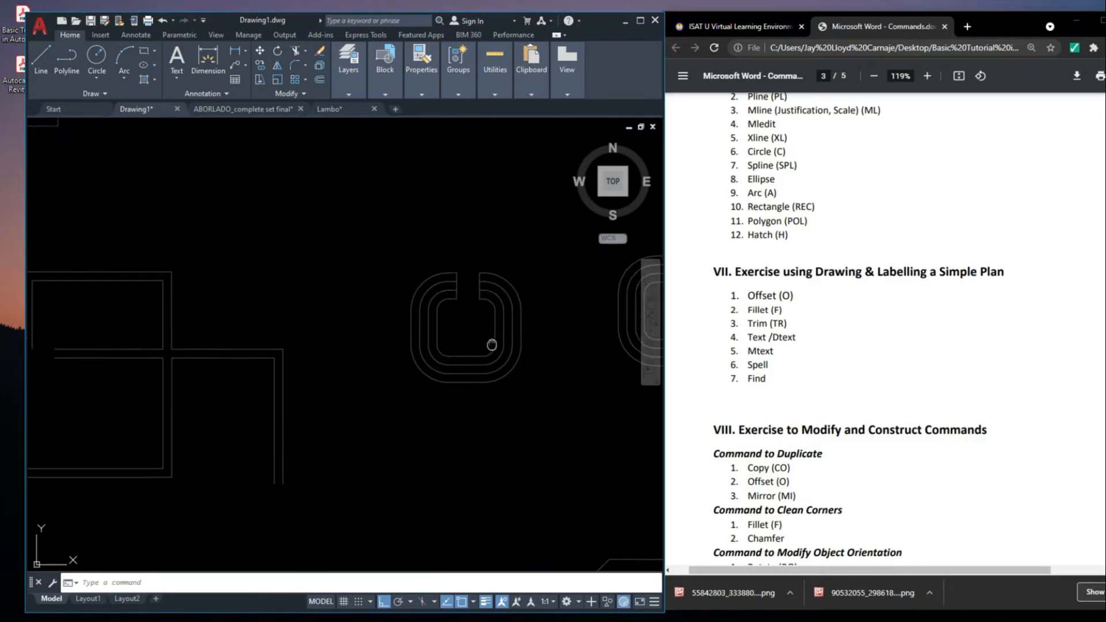
click(467, 276)
key(Escape)
click(407, 183)
key(Escape)
scroll(412, 201, down, 9)
middle_drag(562, 263, 520, 301)
scroll(455, 241, up, 5)
click(437, 275)
key(Escape)
Copy the two vertical gap lines from the polyline rings onto the upper side of the separate-line rings
click(210, 248)
click(258, 296)
middle_drag(257, 296, 334, 296)
text(co)
key(Return)
click(337, 313)
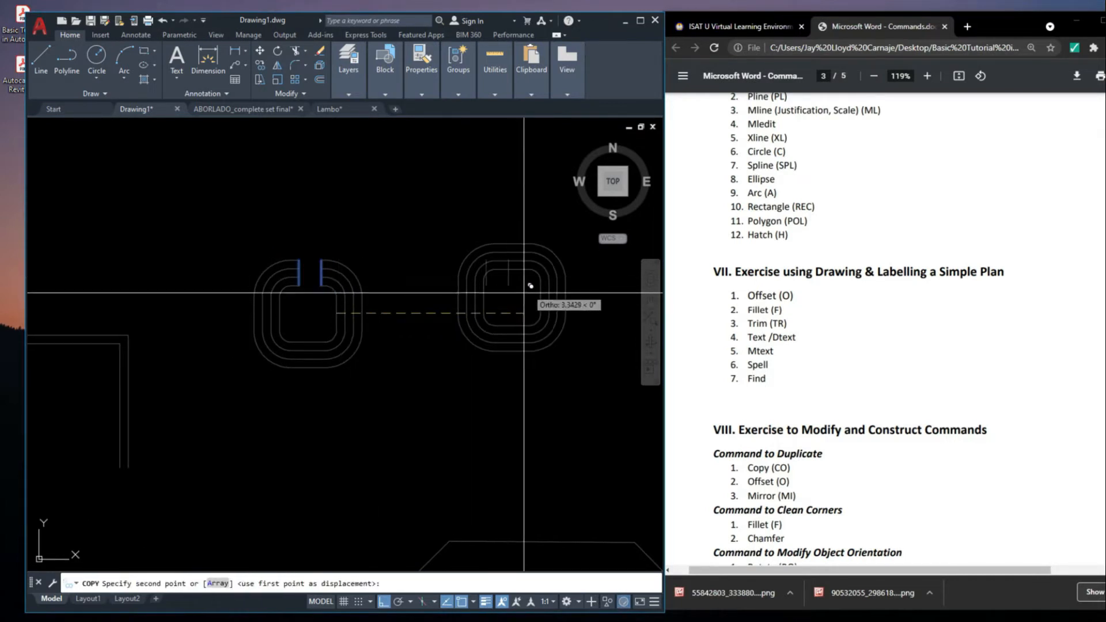
click(541, 298)
key(Escape)
Try trimming the upper sides of the four separate-line rings between the two copied vertical lines
scroll(536, 288, up, 4)
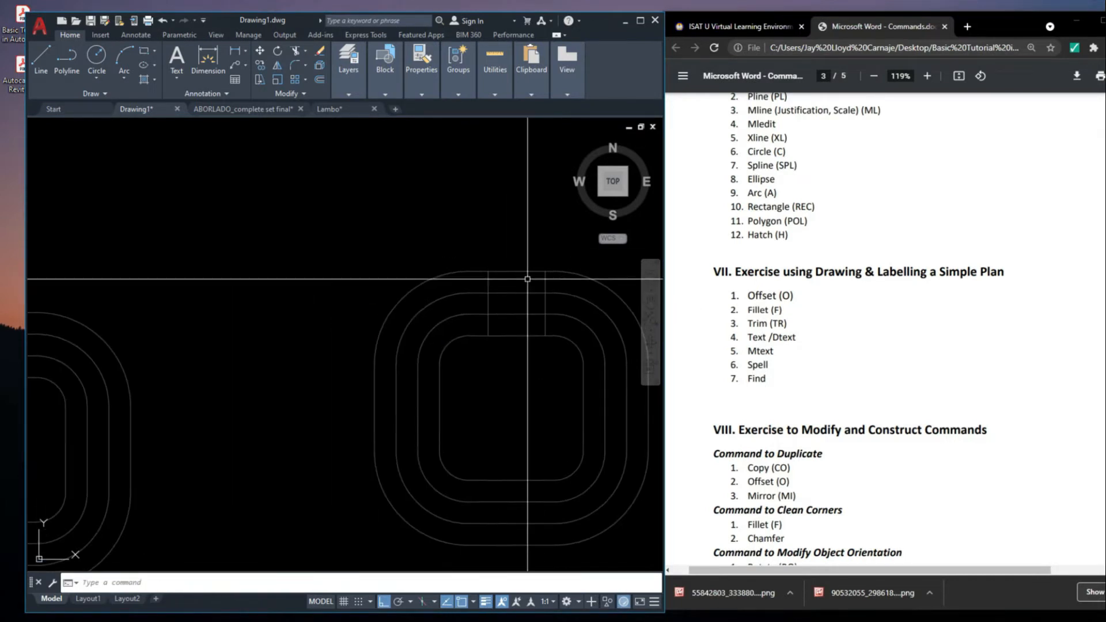
text(tr)
key(Return)
drag(515, 345, 524, 249)
scroll(524, 249, down, 5)
key(Escape)
middle_drag(598, 316, 552, 337)
scroll(518, 308, down, 3)
scroll(409, 269, up, 5)
middle_drag(523, 280, 518, 305)
key(space)
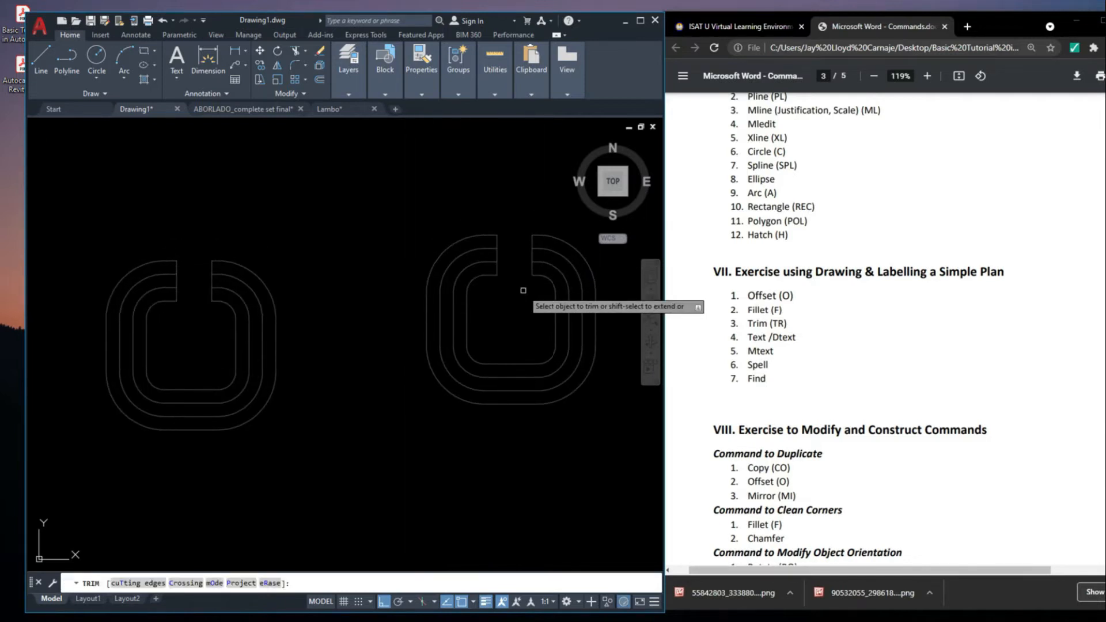
key(Escape)
scroll(531, 249, down, 2)
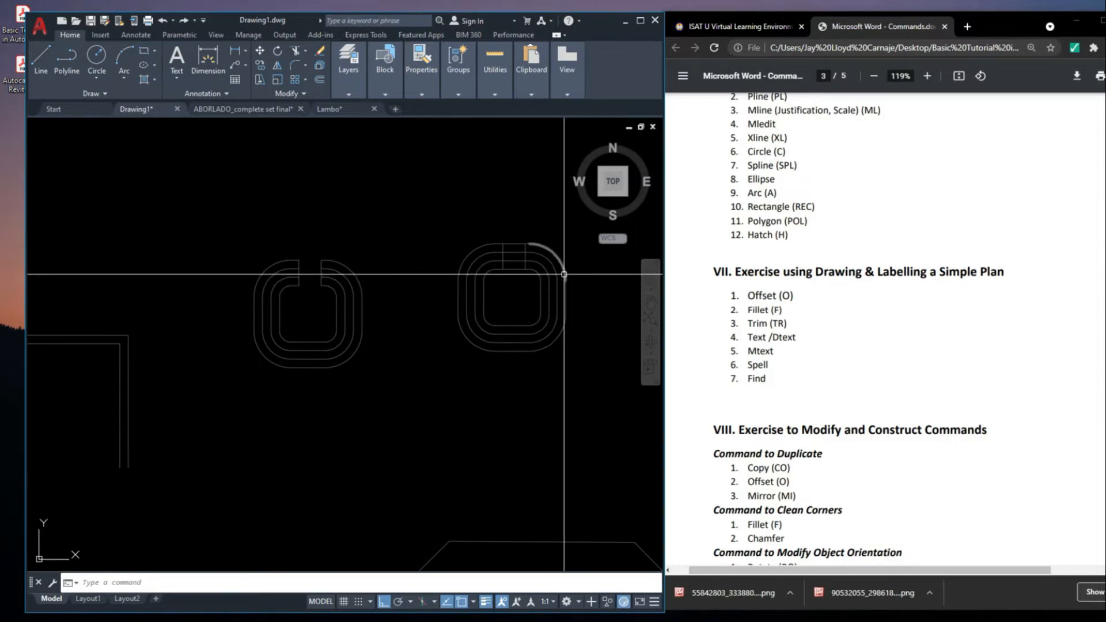
key(Escape)
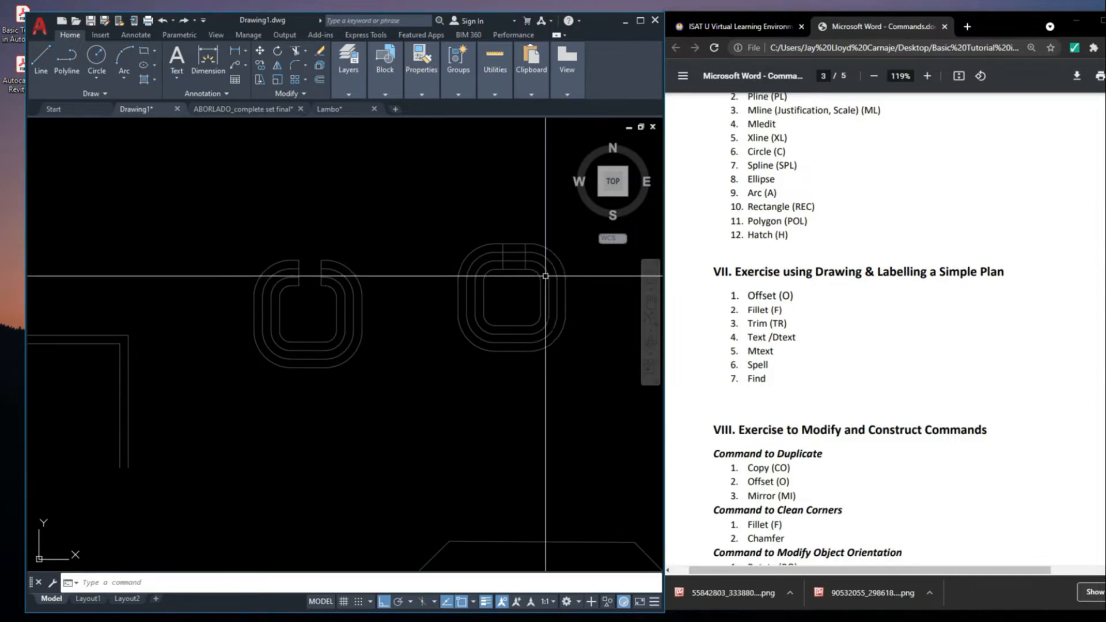
Trim the upper sides of all four separate-line rings between the copied vertical lines to open a gap
text(r)
key(Escape)
text(tr)
key(Return)
scroll(522, 278, up, 4)
click(513, 284)
click(513, 172)
scroll(514, 201, down, 4)
middle_drag(535, 280, 528, 331)
key(Escape)
Start a single-line text below and between the two sets of rings, with height 0.2000 and rotation angle 0
scroll(481, 281, down, 4)
scroll(452, 328, up, 2)
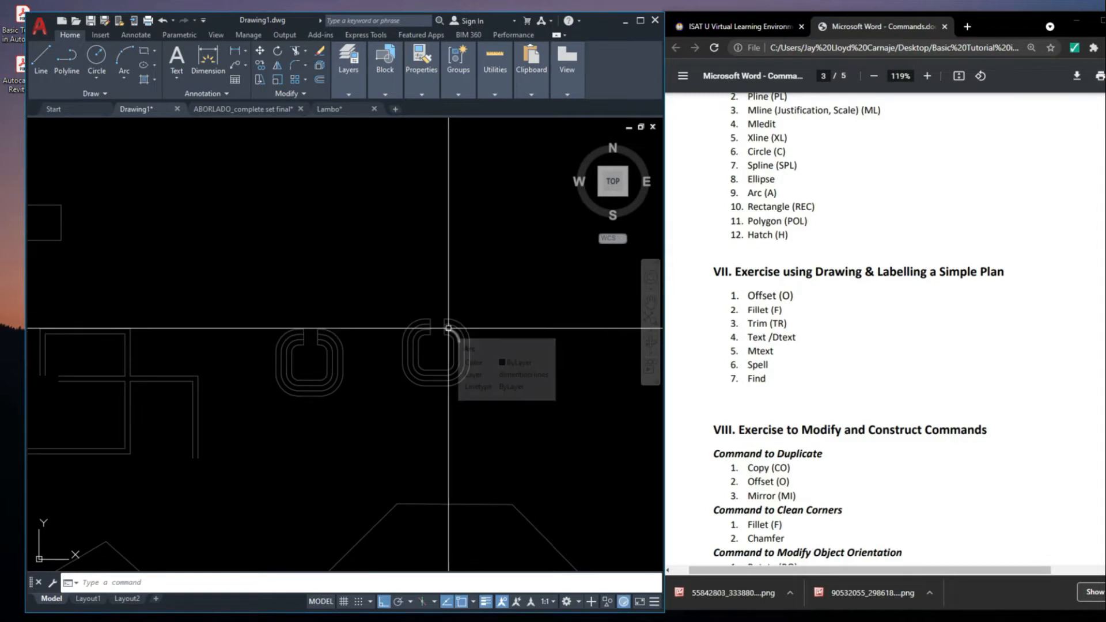
scroll(448, 328, down, 2)
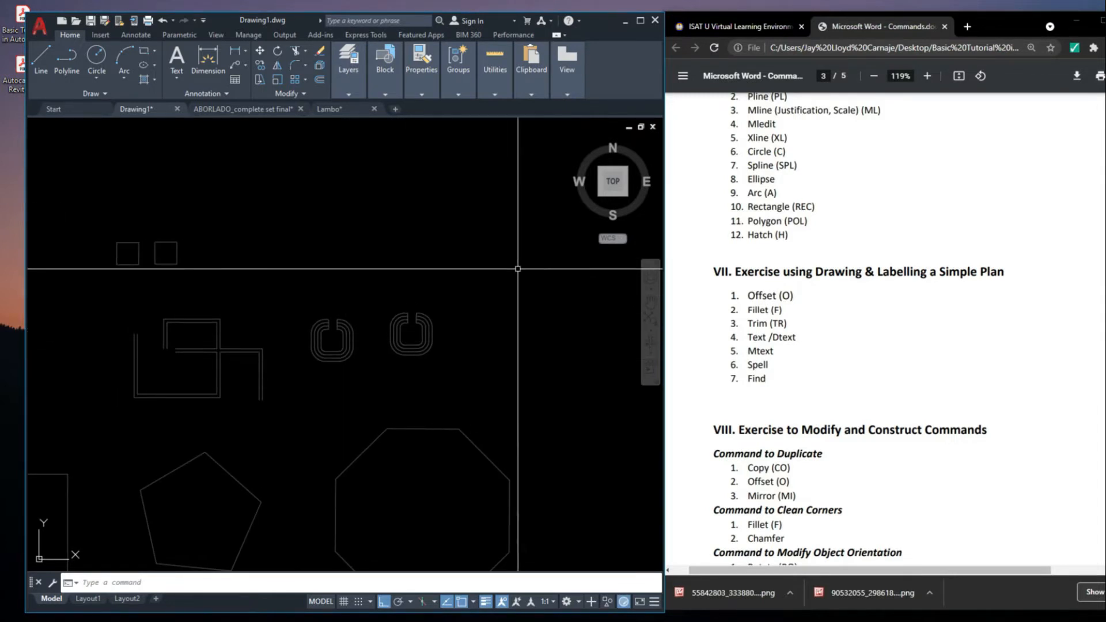
middle_drag(488, 336, 492, 368)
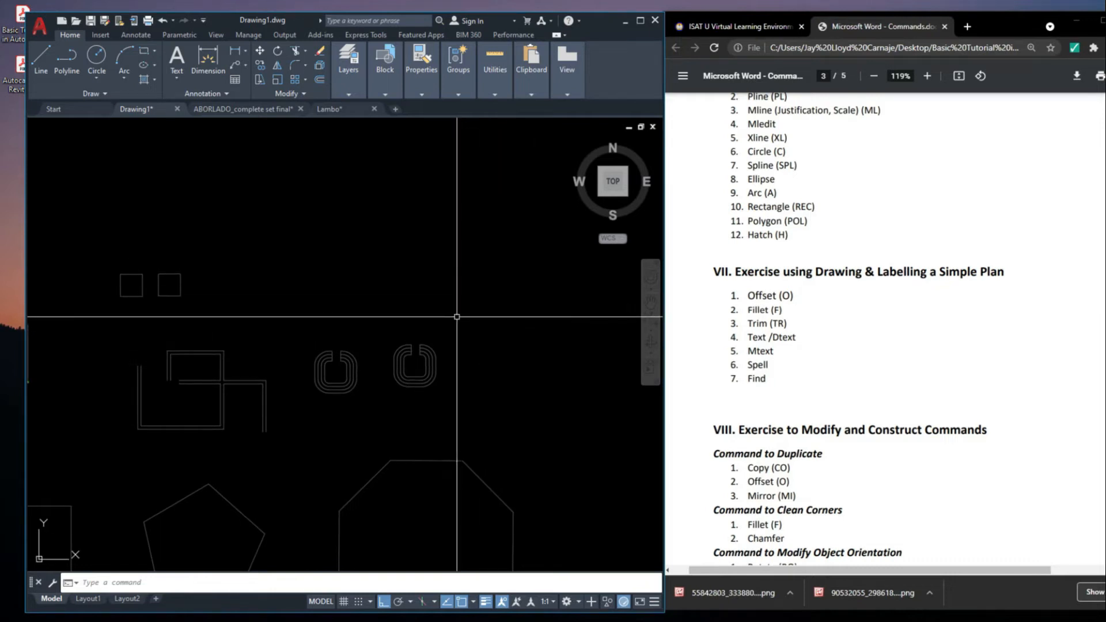
text(EXT)
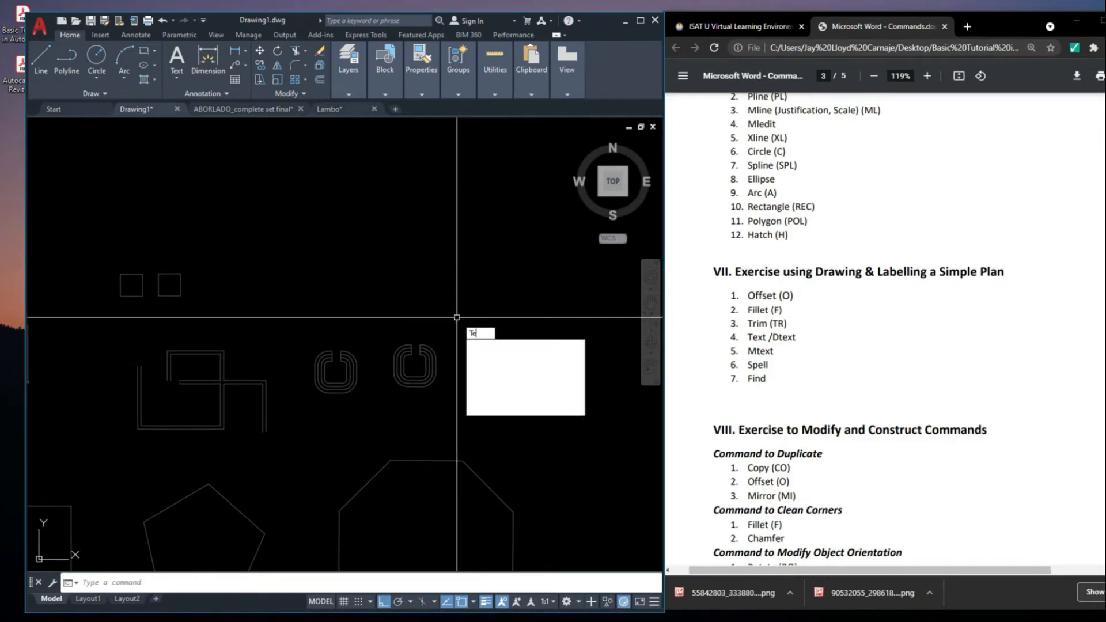
key(Return)
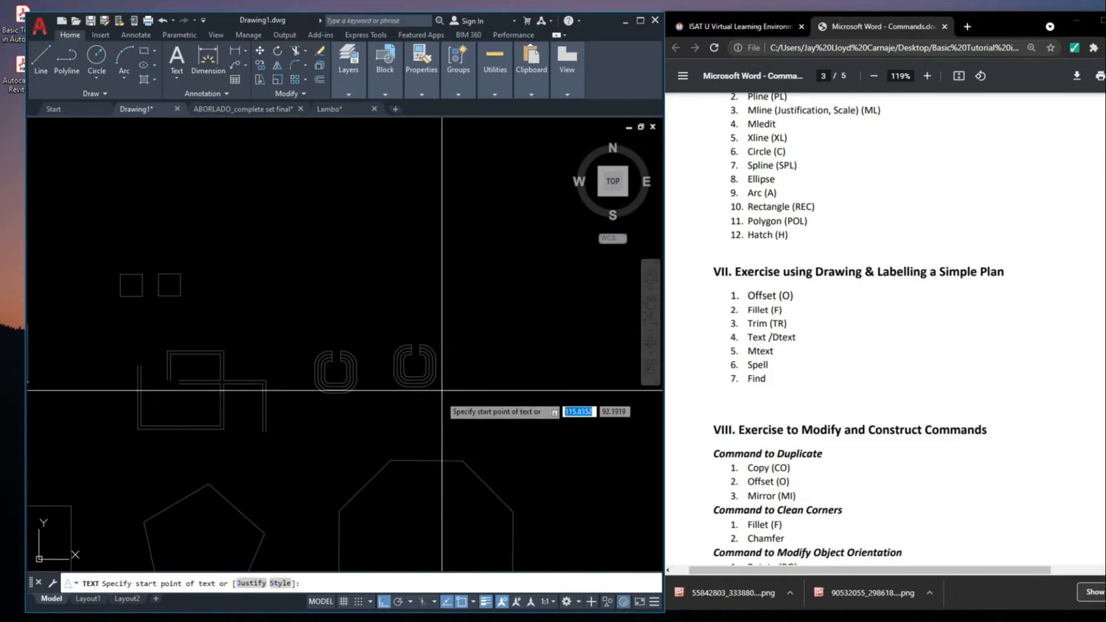
scroll(370, 467, up, 4)
click(377, 354)
middle_drag(466, 397, 444, 413)
scroll(457, 363, down, 4)
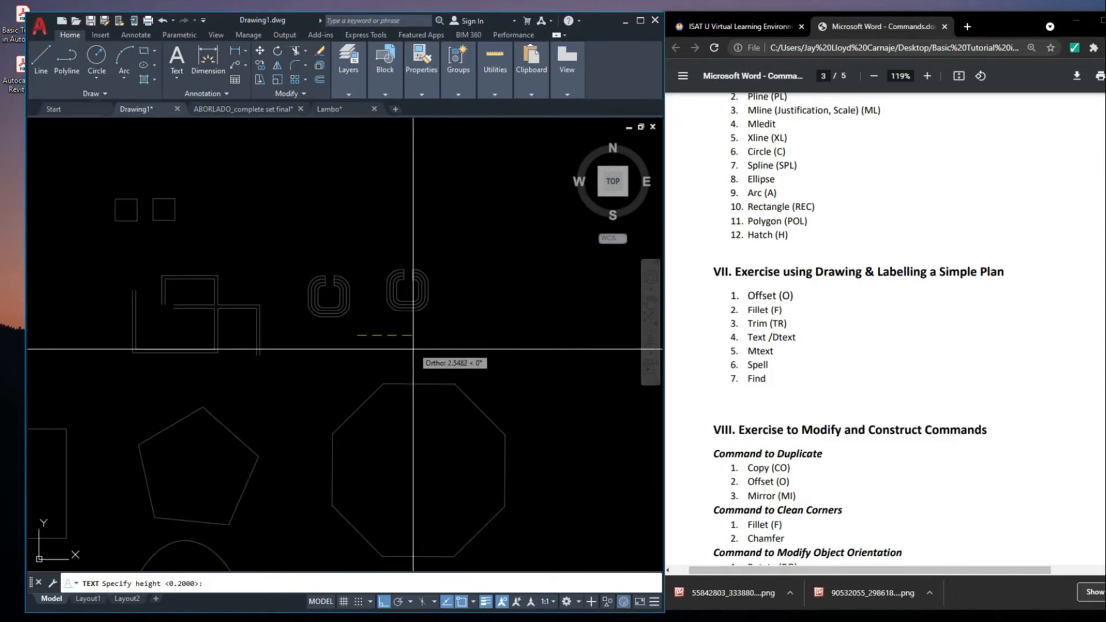
scroll(466, 366, up, 2)
key(Return)
middle_drag(475, 370, 415, 401)
key(Return)
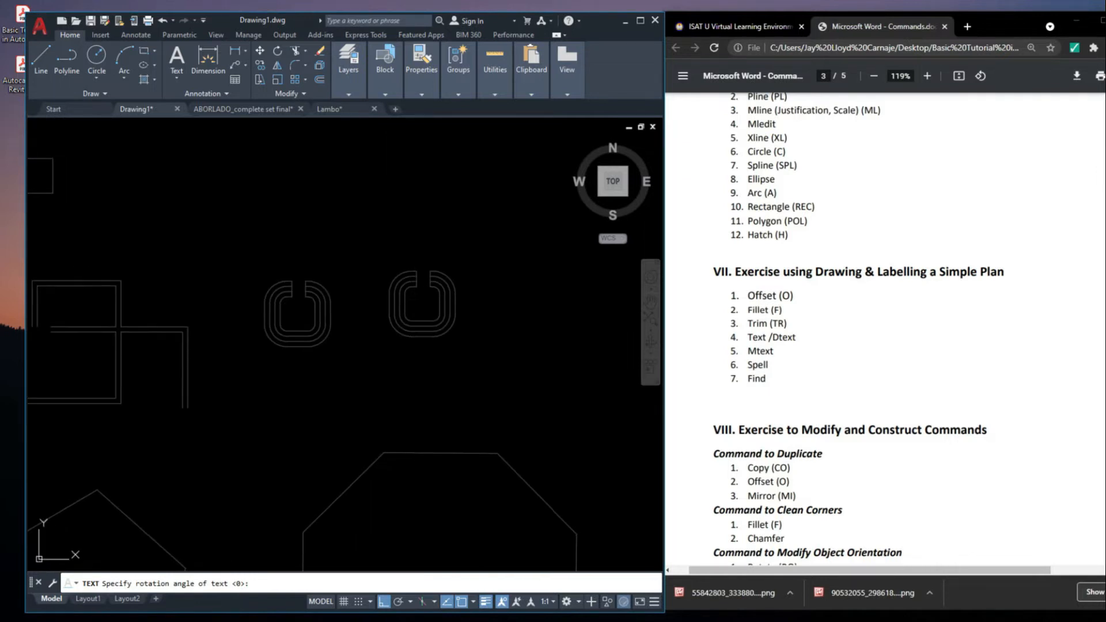
Enter "fsdgdfhfgjgjhg" as the single-line text and finish the text entry
text(fsdgd)
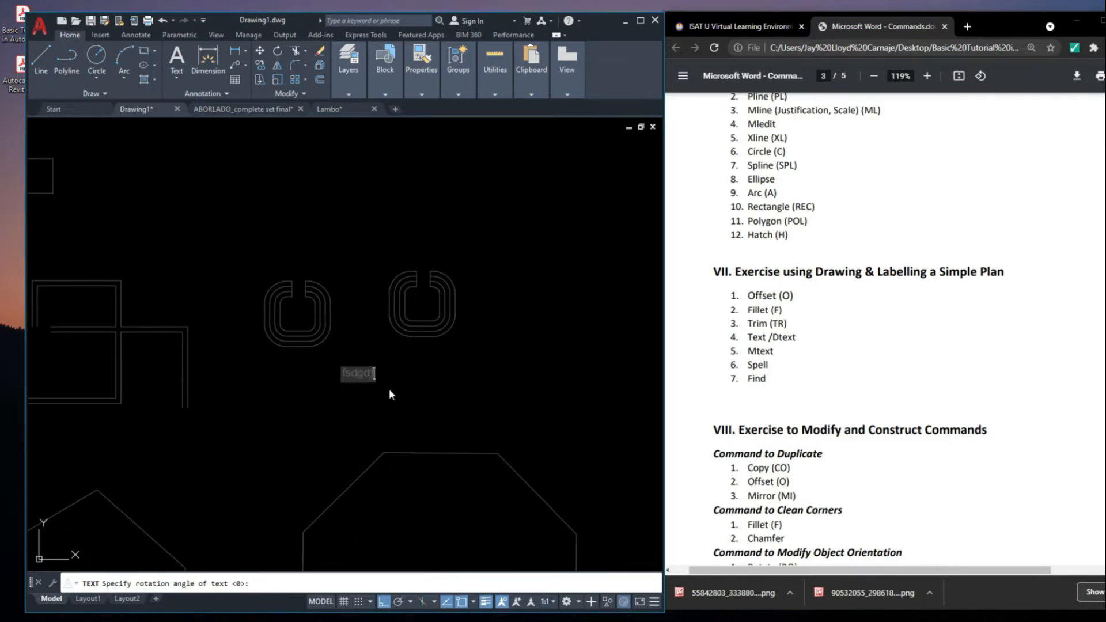
text(fhfgjghg)
key(Return)
key(Return)
Create a multiline text reading "dfgdgdg" in a wide box beside the separate-line rings
scroll(465, 399, down, 2)
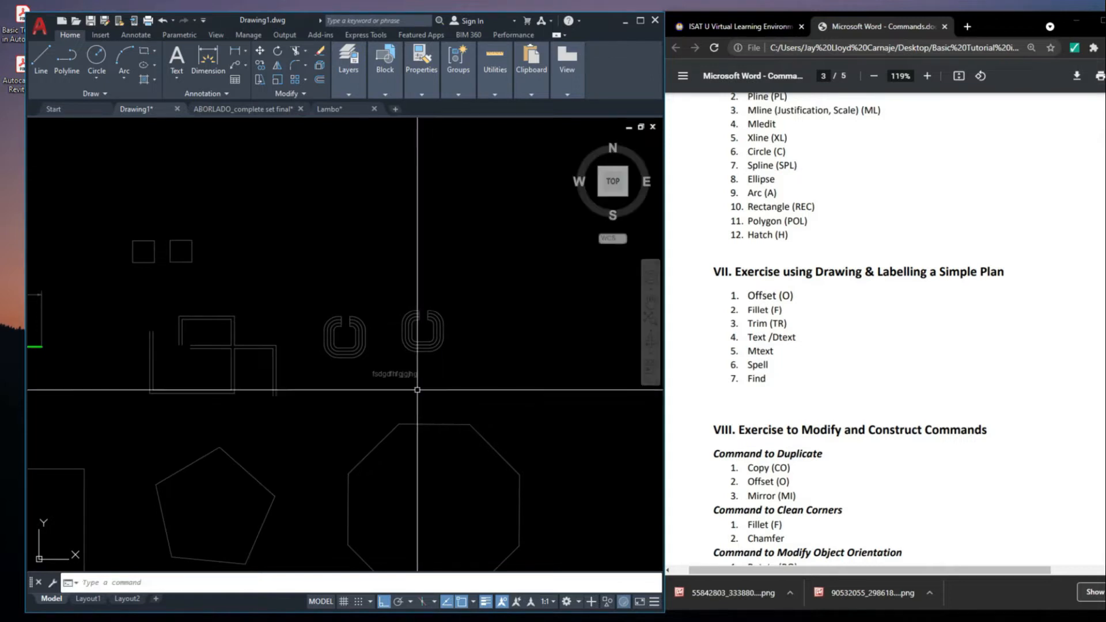
scroll(476, 407, up, 2)
middle_drag(476, 406, 442, 454)
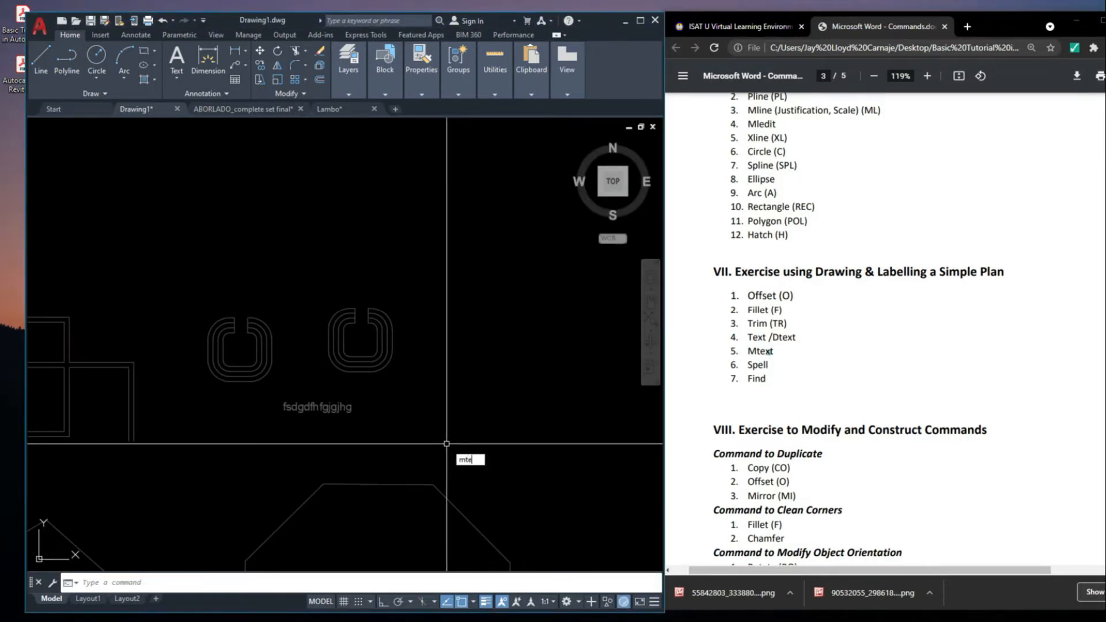
text(mte)
key(Return)
scroll(447, 444, down, 2)
click(327, 325)
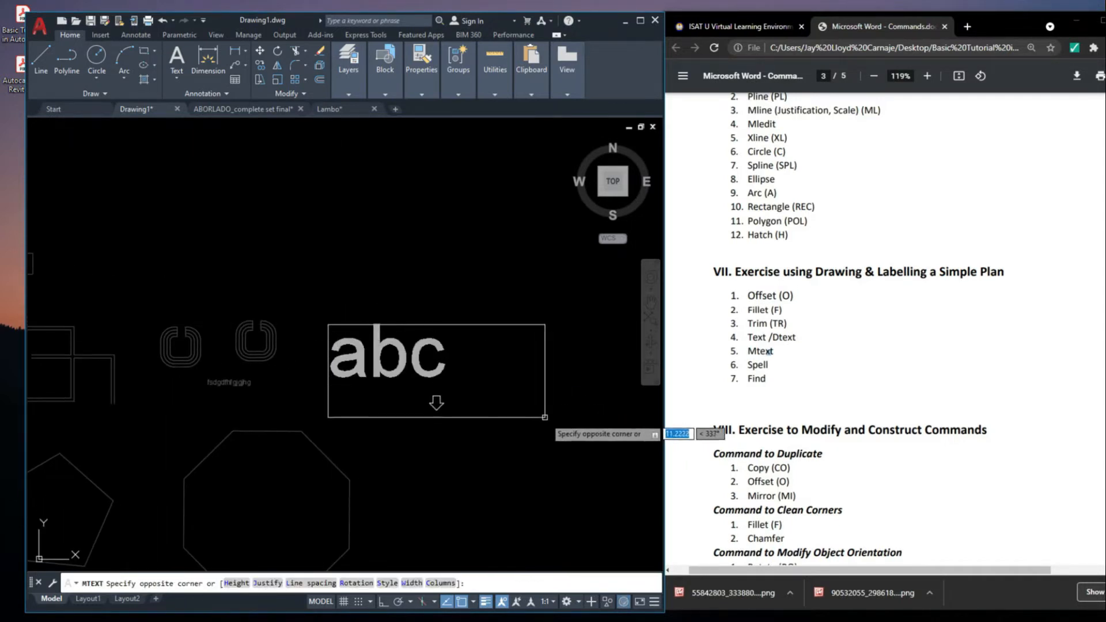
click(552, 382)
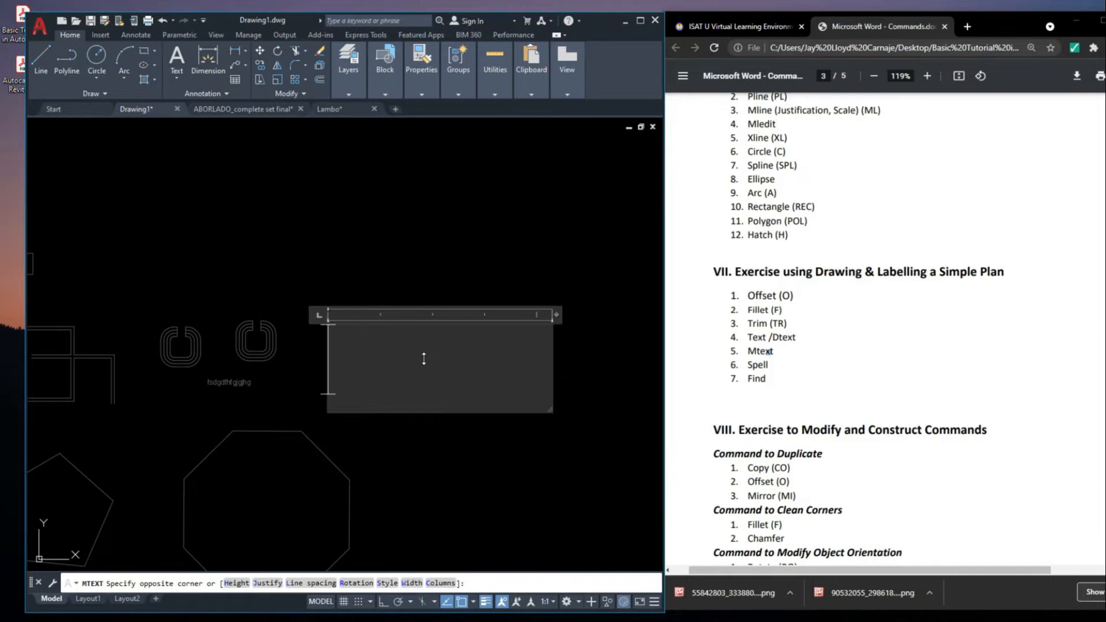
text(dfgdgdg)
click(434, 248)
Open the single-line text and the multiline text for editing to compare how each is edited
scroll(532, 339, down, 5)
click(516, 347)
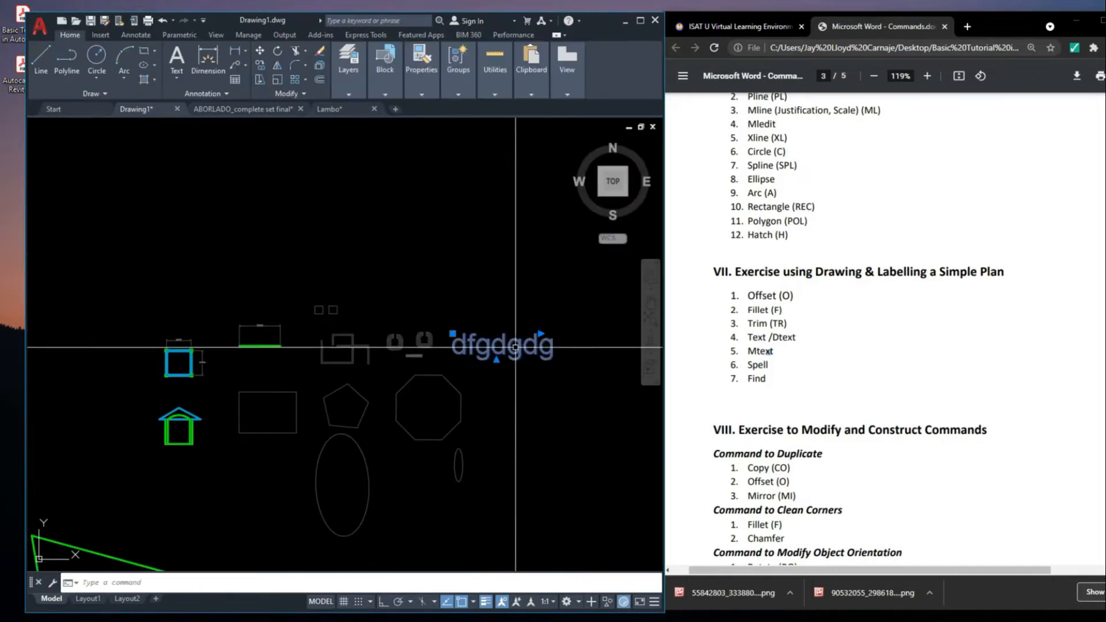
scroll(379, 387, up, 6)
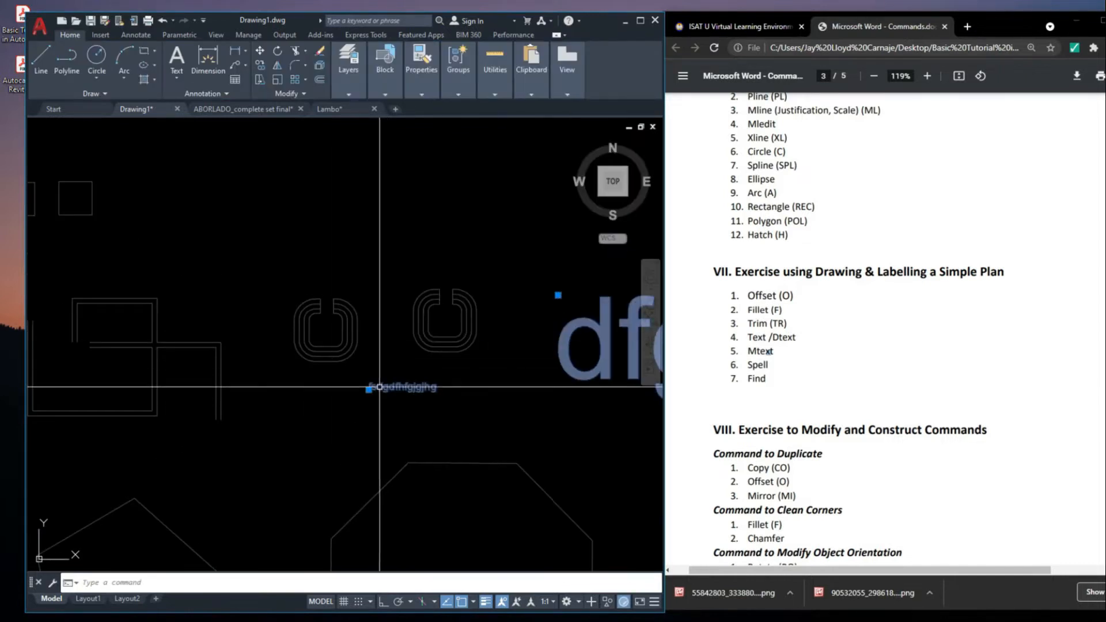
double_click(381, 387)
key(Escape)
scroll(381, 387, down, 4)
double_click(443, 381)
click(442, 332)
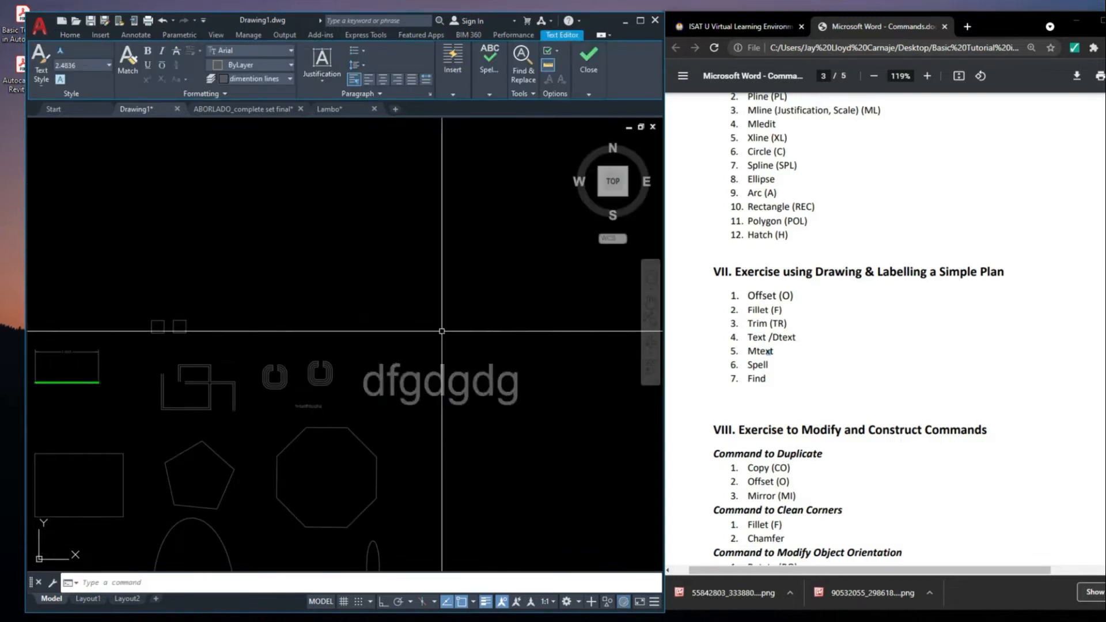
click(422, 397)
click(410, 389)
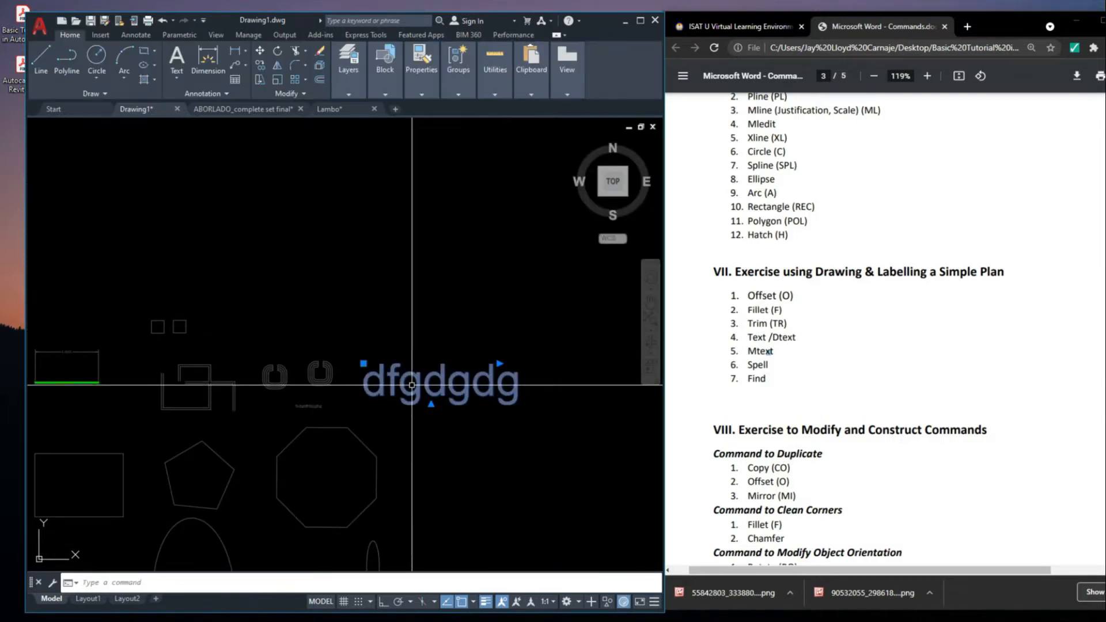
Widen the box of the multiline text "dfgdgdg" and indent its line with a tab
double_click(493, 379)
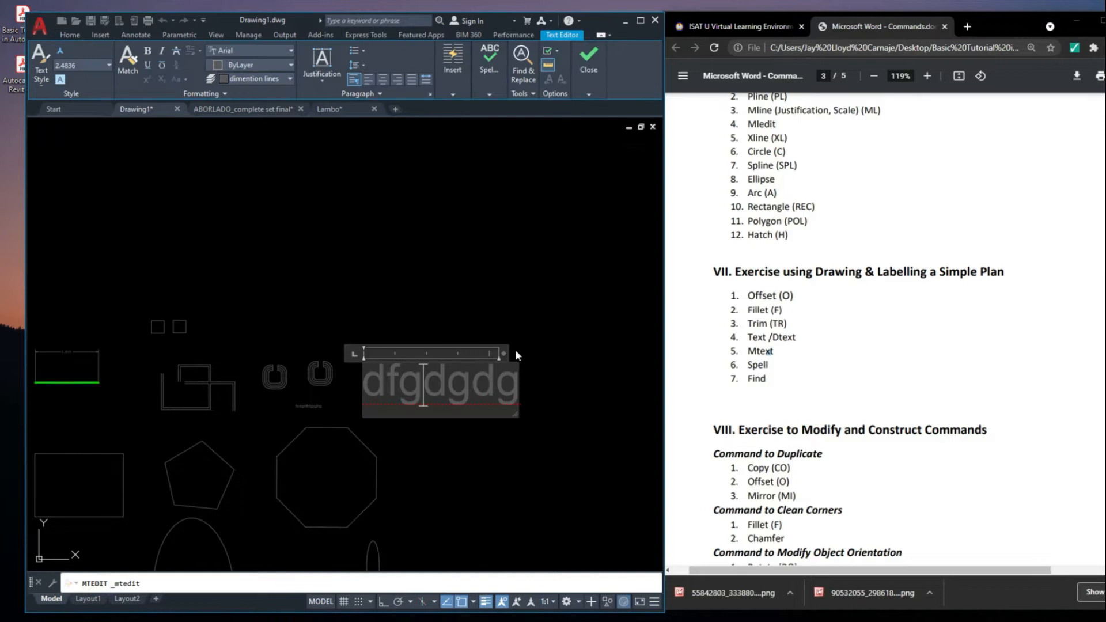
drag(505, 356, 612, 354)
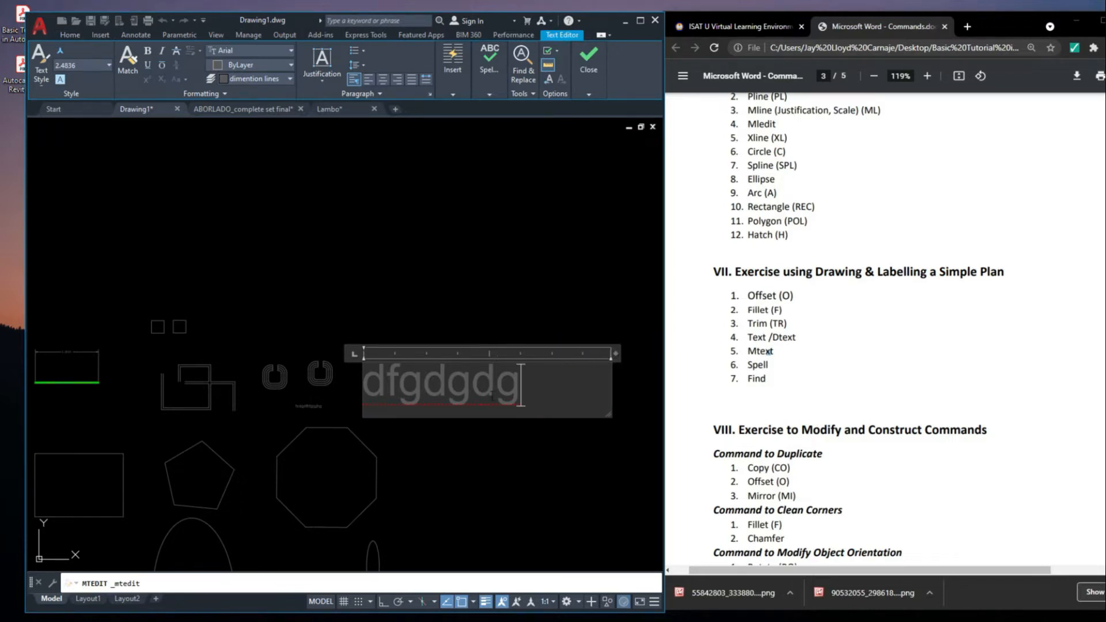
key(Tab)
click(521, 435)
Resize the multiline text box to a width of about 32.16 and add a second line "ikjljljkljkljk"
scroll(448, 367, down, 2)
click(528, 385)
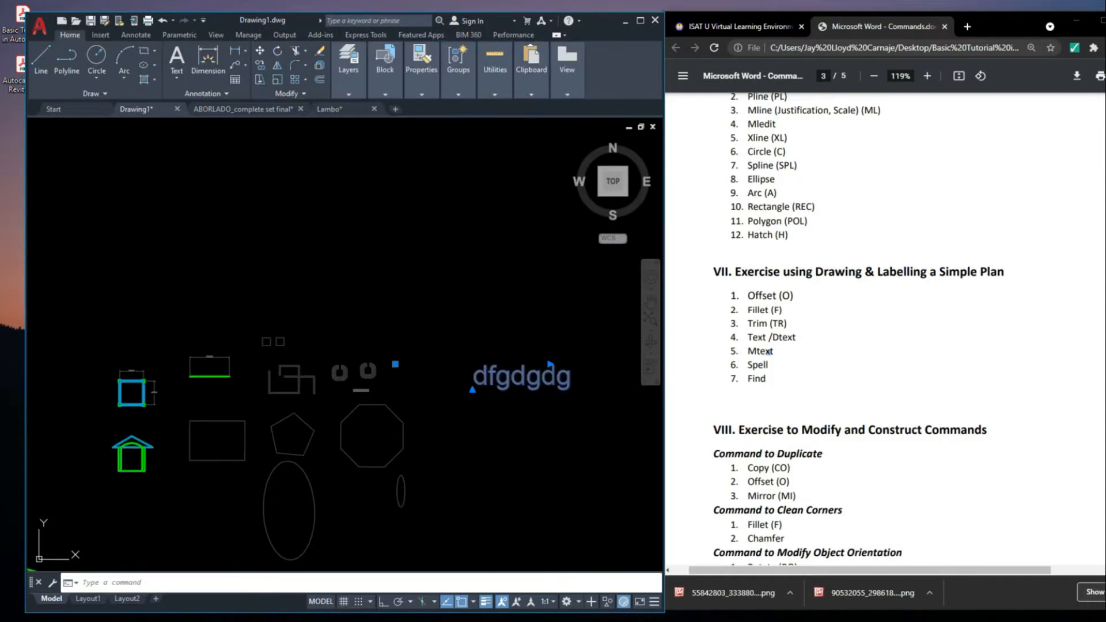
double_click(526, 384)
middle_drag(557, 362, 378, 346)
drag(377, 339, 477, 353)
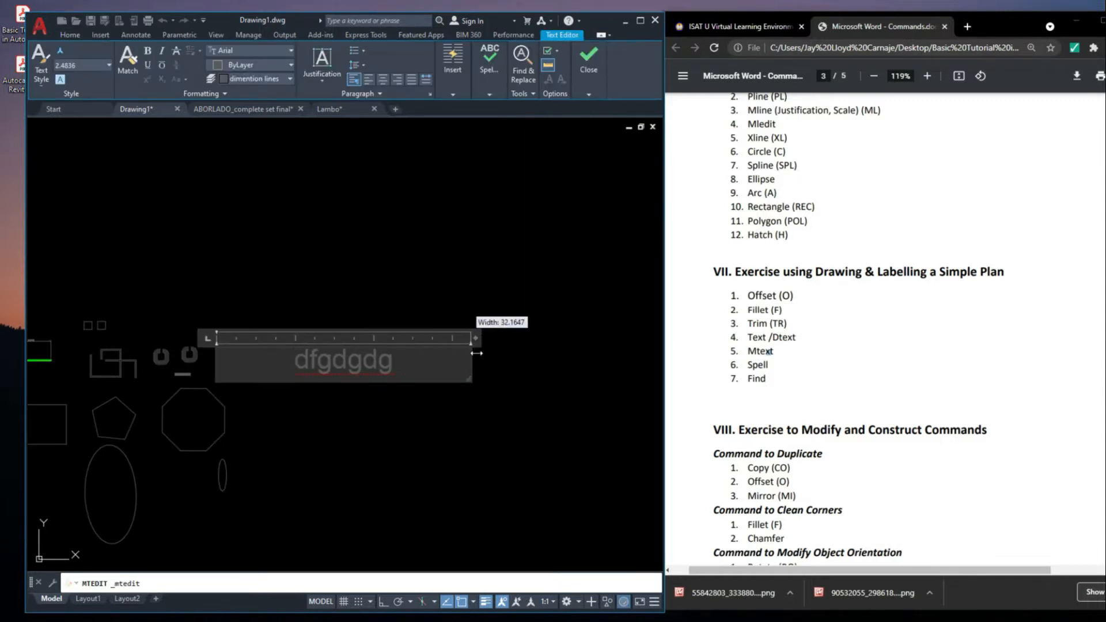
key(Return)
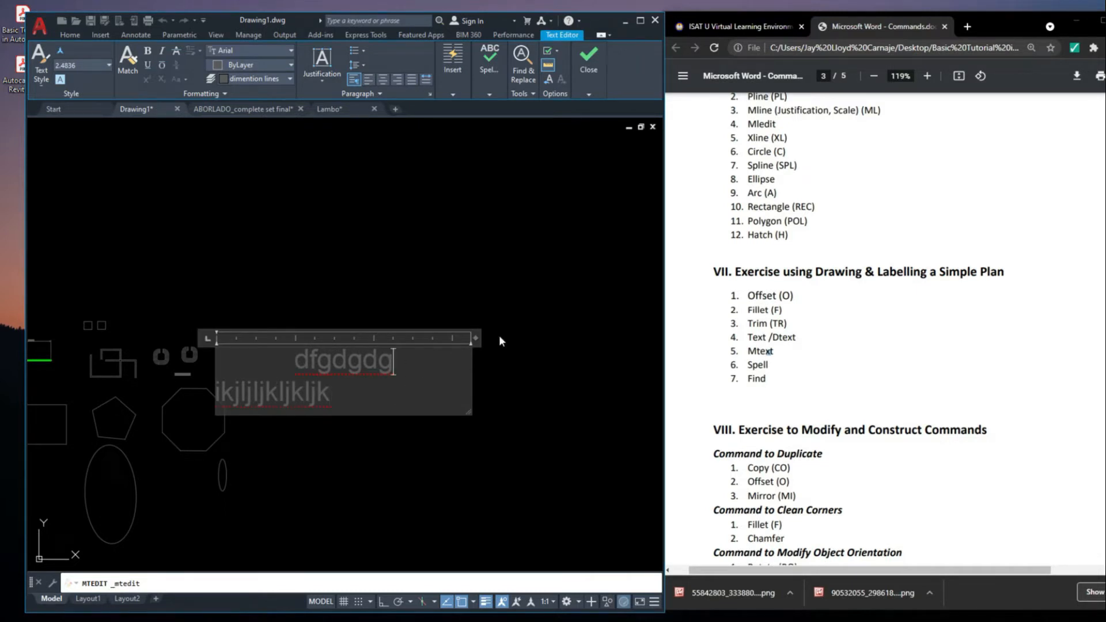
click(496, 368)
Open the single-line text below the rings for editing to examine it, and leave it unchanged
scroll(153, 369, up, 6)
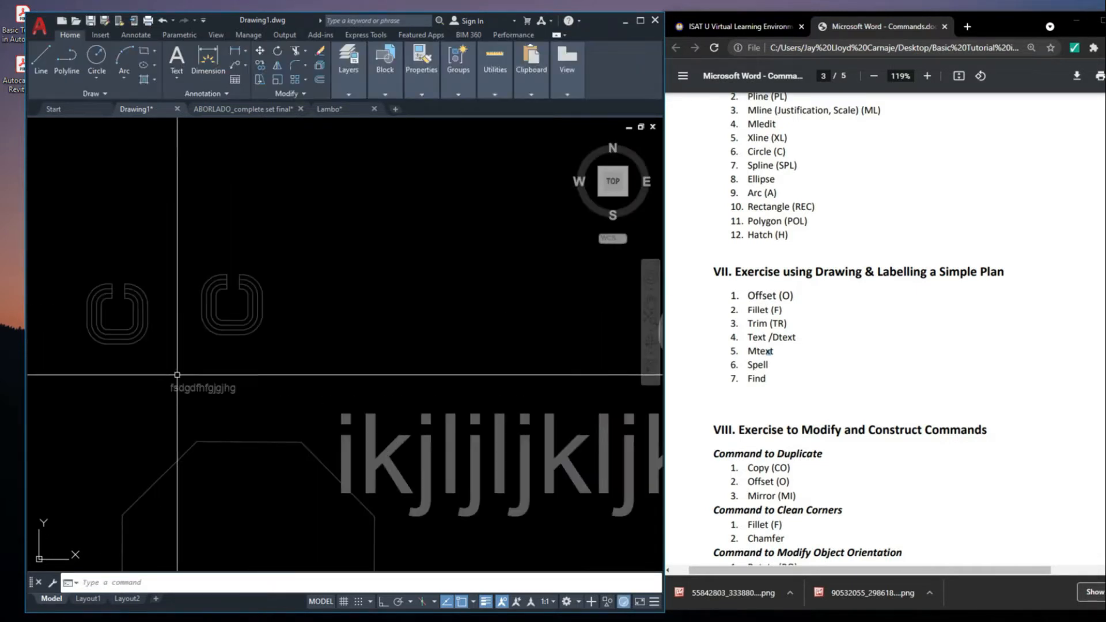
double_click(210, 391)
mouse_move(210, 394)
middle_down()
mouse_move(296, 397)
mouse_move(317, 383)
mouse_move(416, 403)
middle_up()
scroll(318, 381, up, 4)
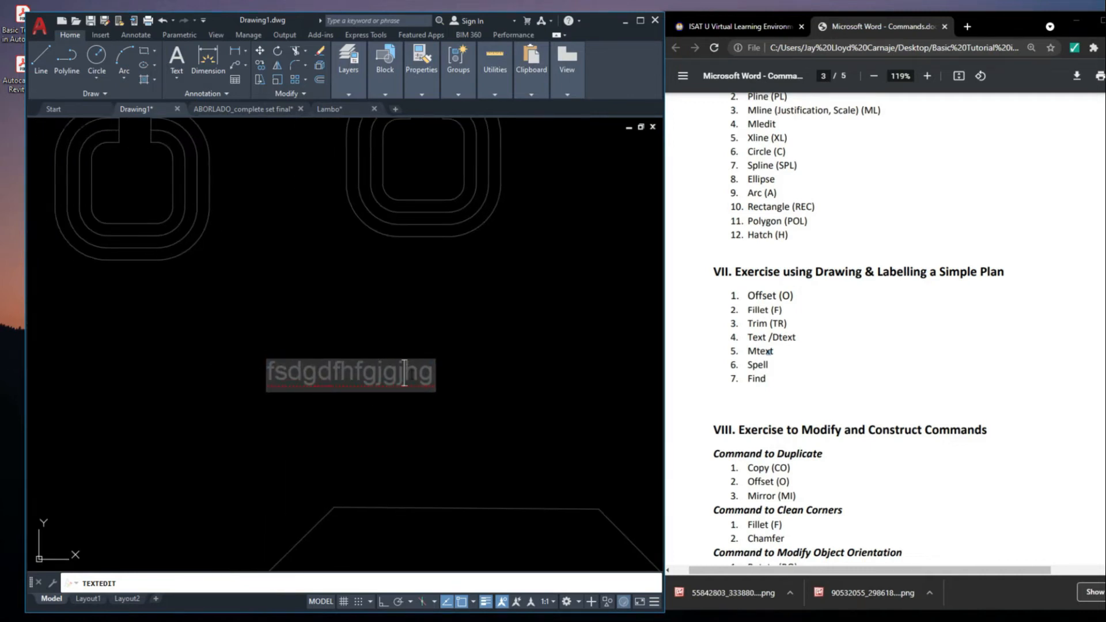
click(437, 382)
scroll(412, 386, down, 5)
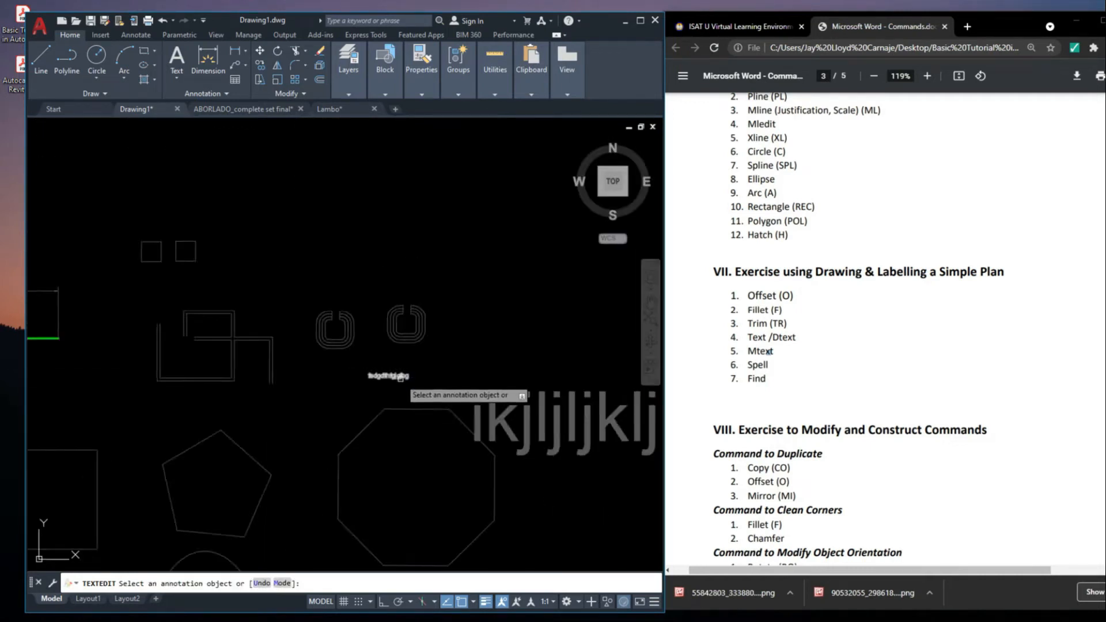
key(Escape)
Replace the multiline text with four lines: "sdfsdkljfklsdlkfklsdklds", "asdfsdjkfghsdjkfd", "sdfgklgfkldjlgkd" and "dfghgfgdhgf"
double_click(485, 381)
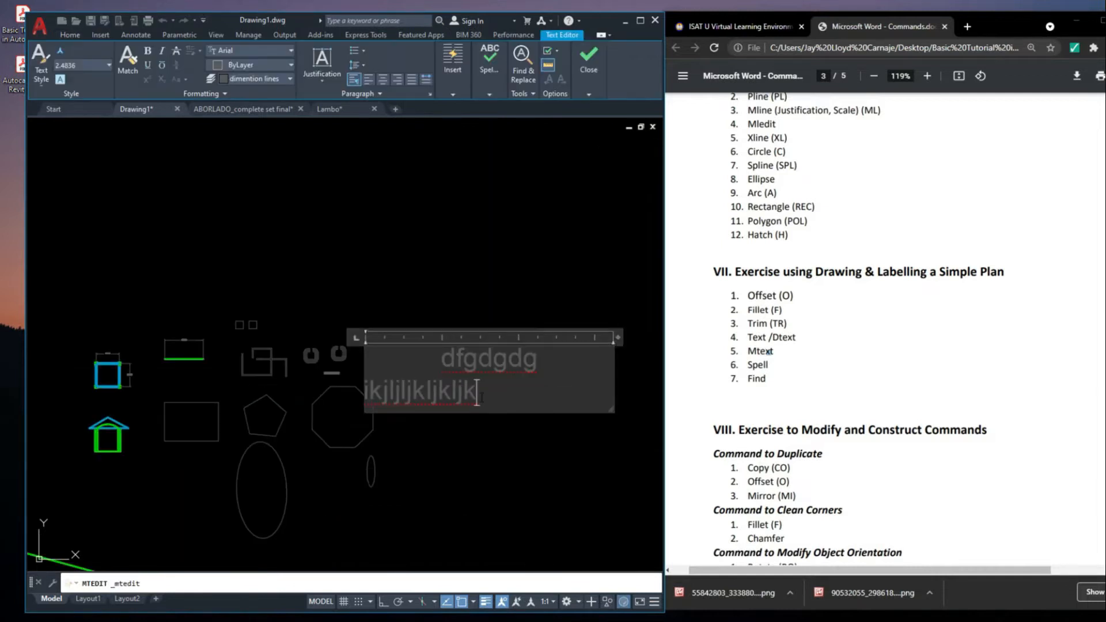
text(sdfsdkljfklsdlkfklsdklds)
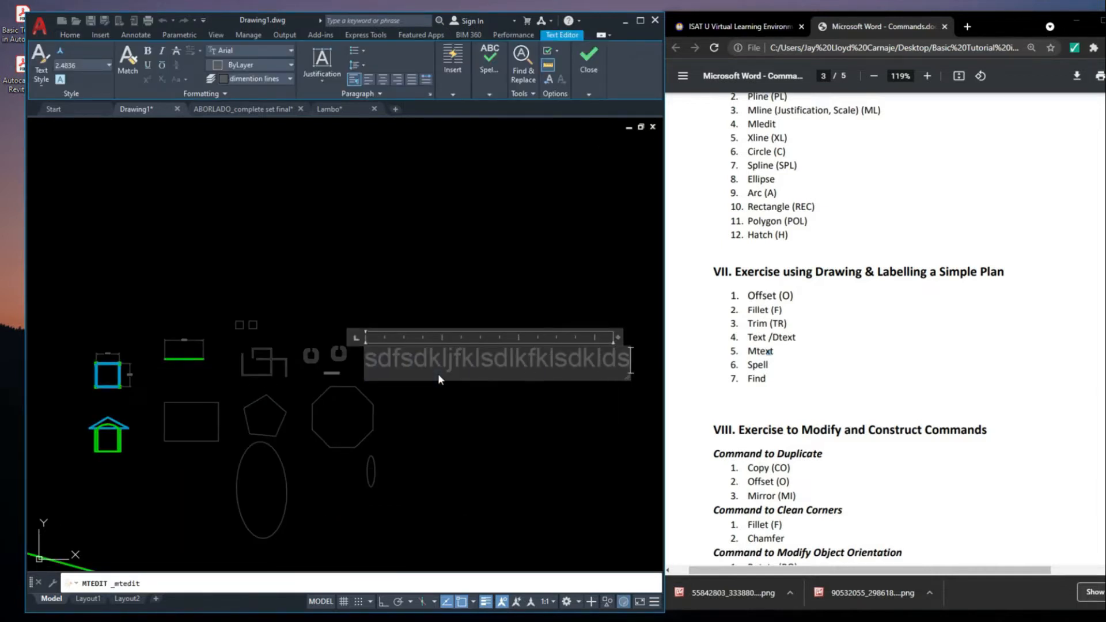
key(Return)
text(asdfsdjkfghsdjkfd)
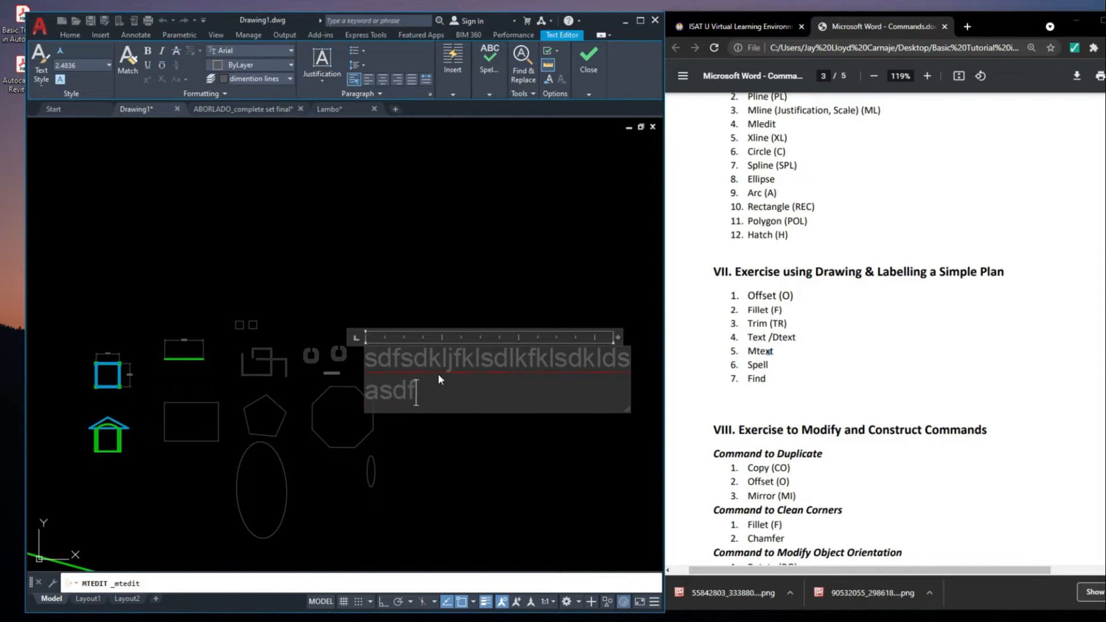
key(Return)
text(sdfgklgfkldjlgkd)
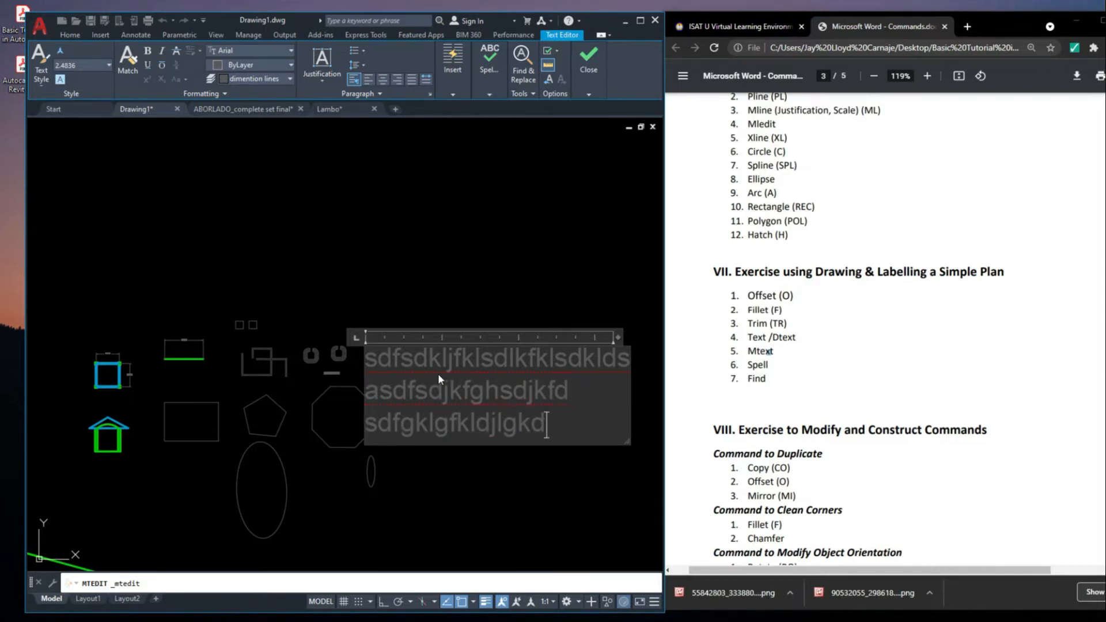
key(Return)
text(dfghgfgdhgf)
click(516, 268)
Edit the single-line text below the rings, inserting ";'" before its final letter "g"
scroll(515, 362, down, 2)
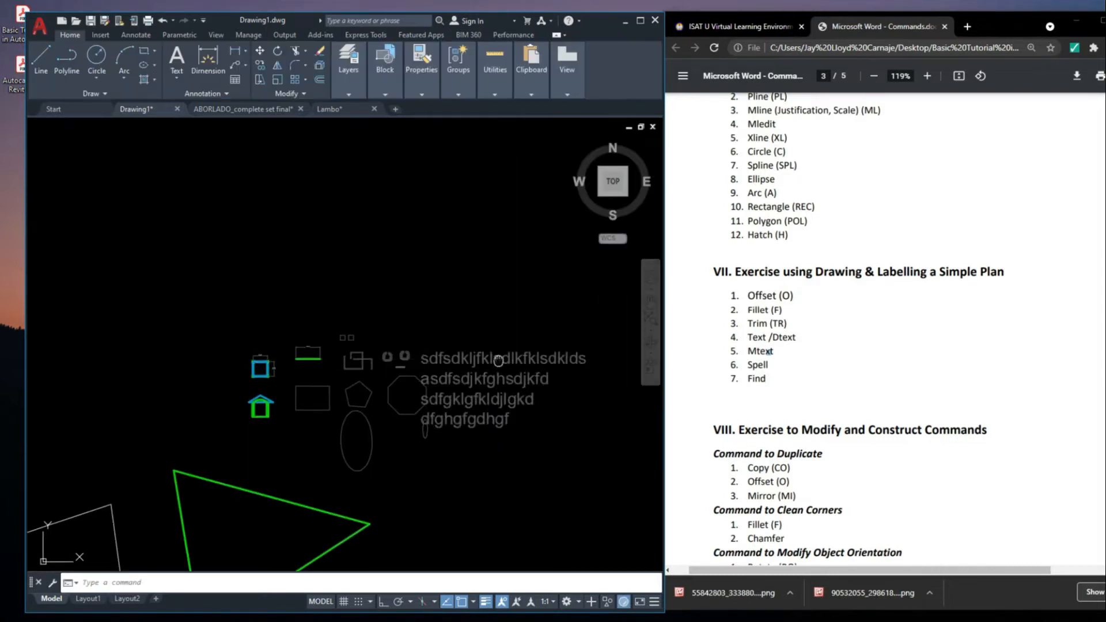
scroll(386, 364, up, 4)
scroll(421, 377, up, 6)
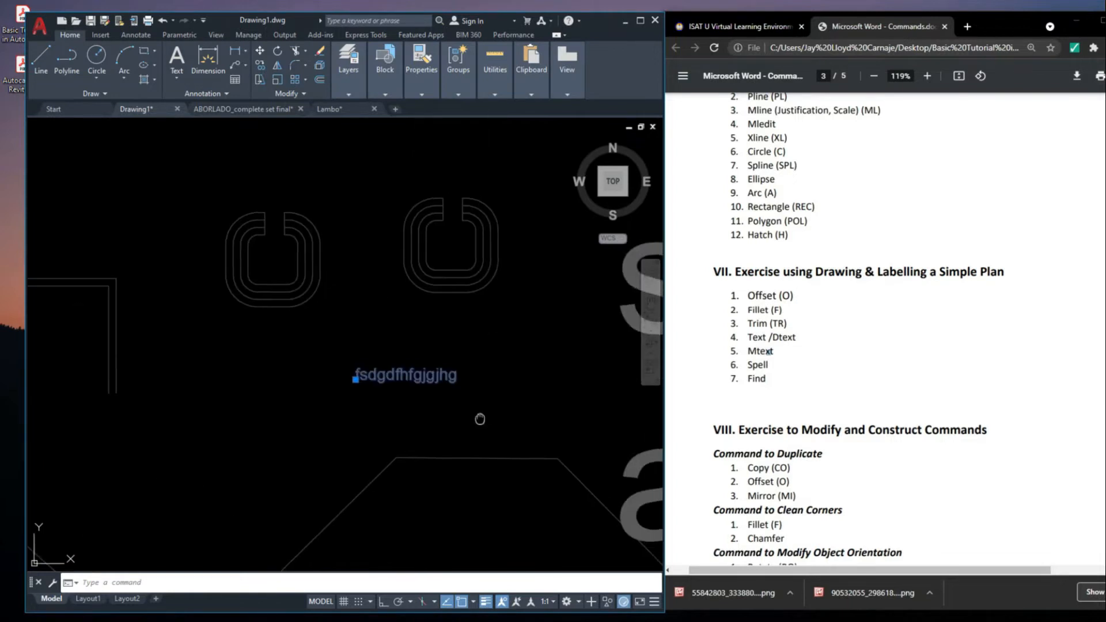
double_click(436, 371)
click(445, 370)
text(;')
key(Return)
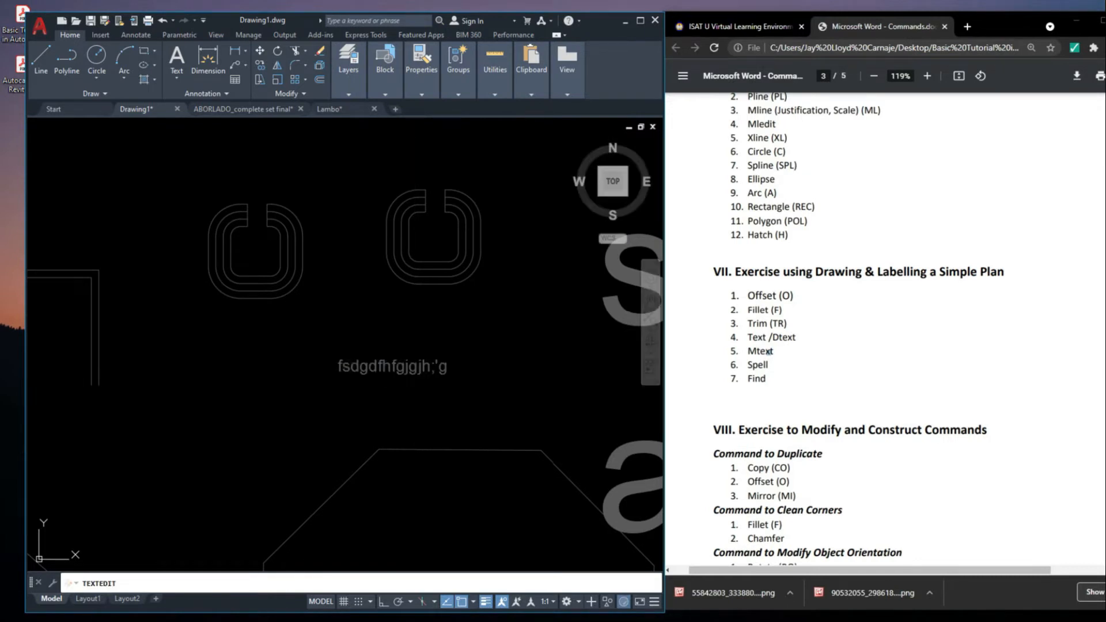
key(Escape)
Move the single-line text by its insertion point onto the ring farther from the multiline text
scroll(450, 383, down, 5)
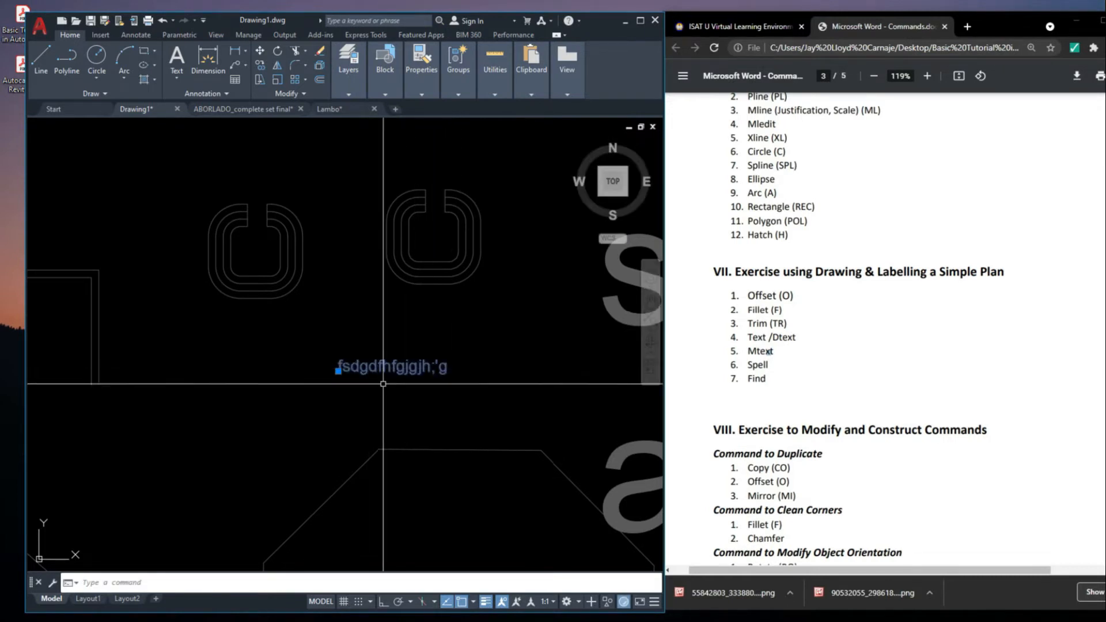
click(420, 403)
click(372, 367)
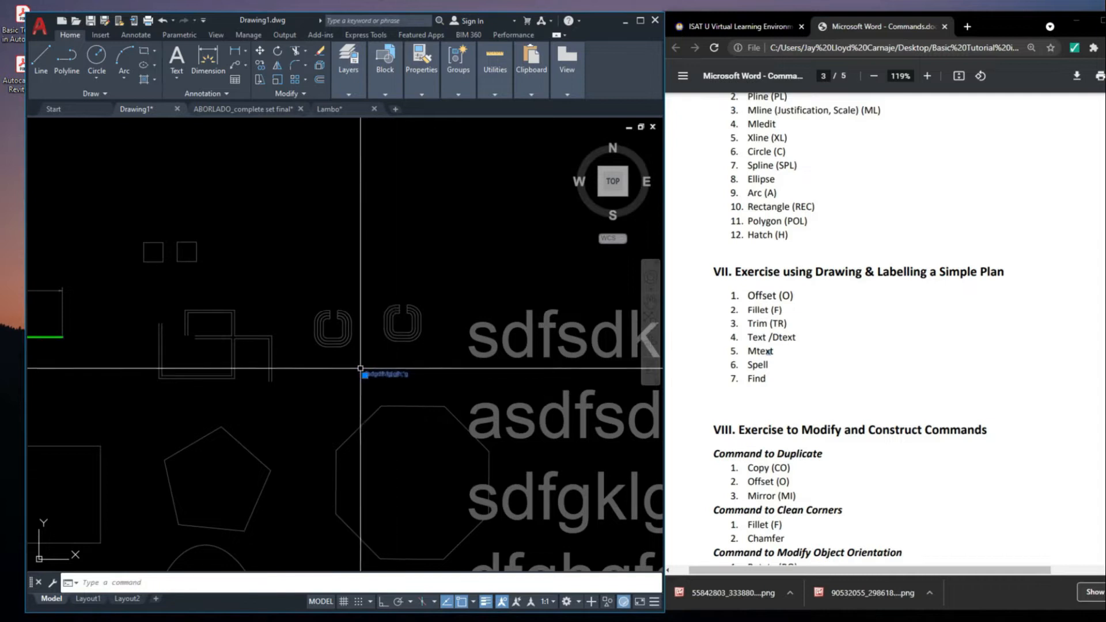
scroll(360, 369, up, 5)
key(Escape)
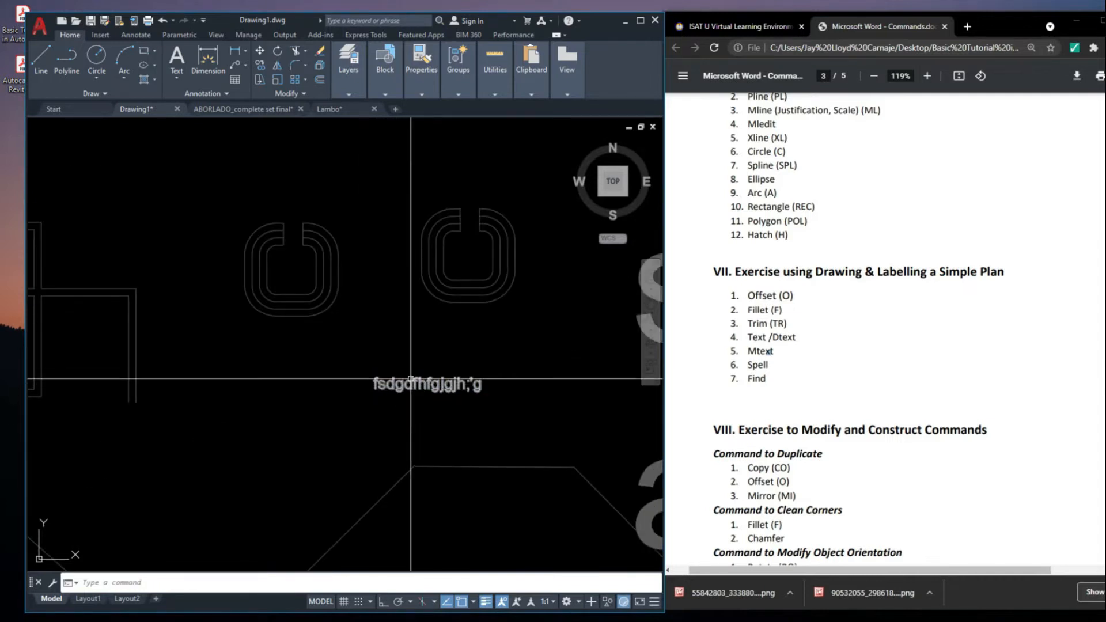
click(413, 393)
click(380, 363)
scroll(439, 382, down, 2)
middle_drag(450, 390, 454, 406)
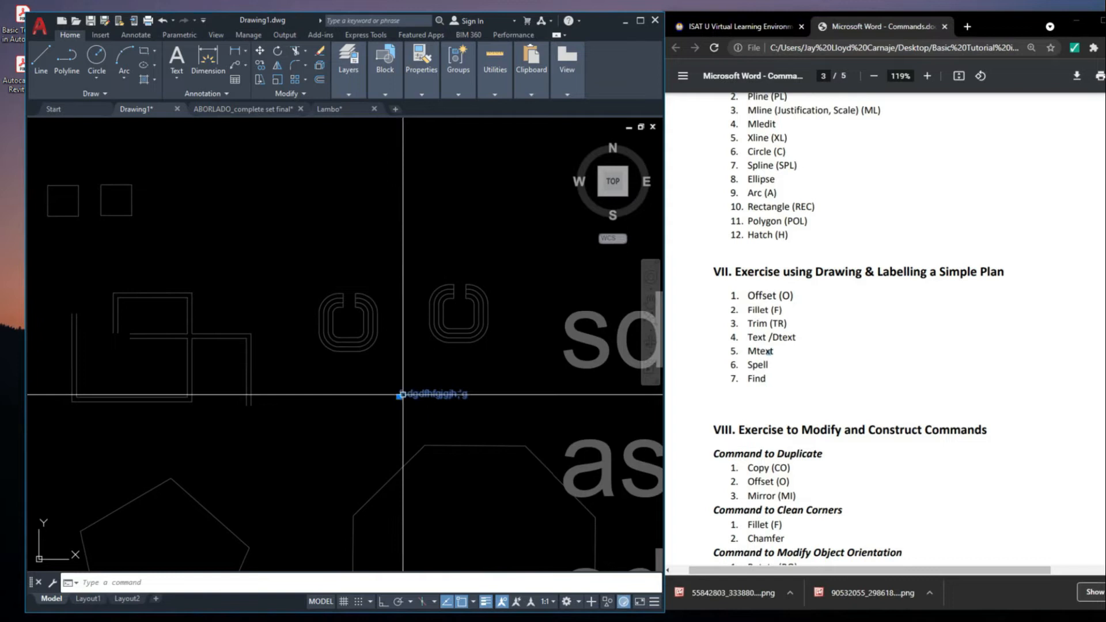
click(401, 395)
middle_drag(267, 415, 467, 452)
scroll(525, 354, up, 5)
middle_drag(512, 358, 235, 400)
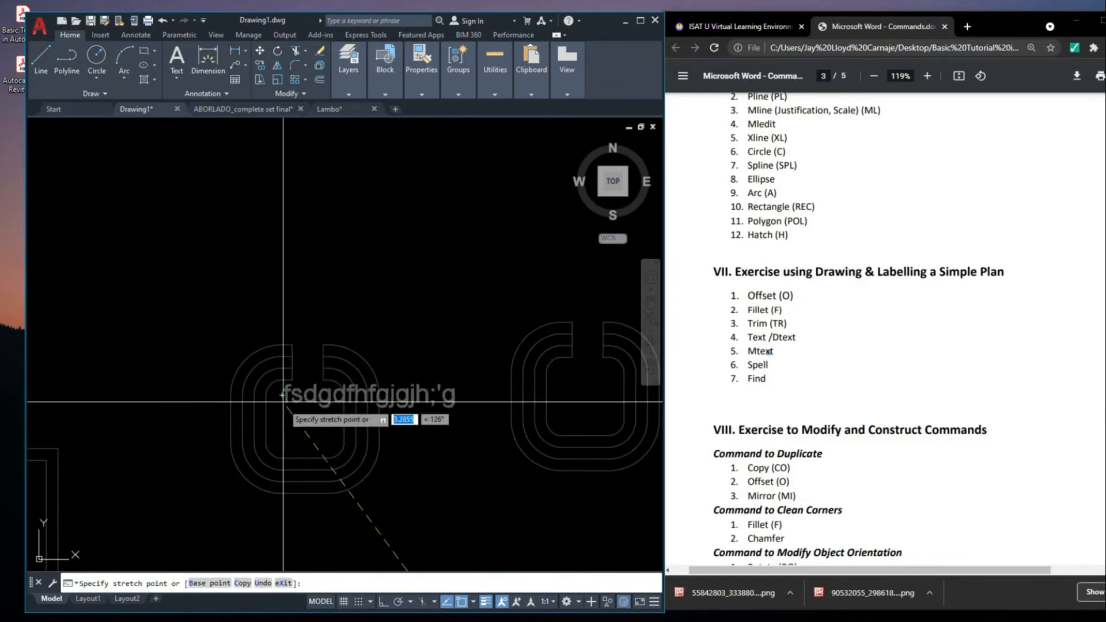
click(291, 418)
scroll(305, 387, down, 6)
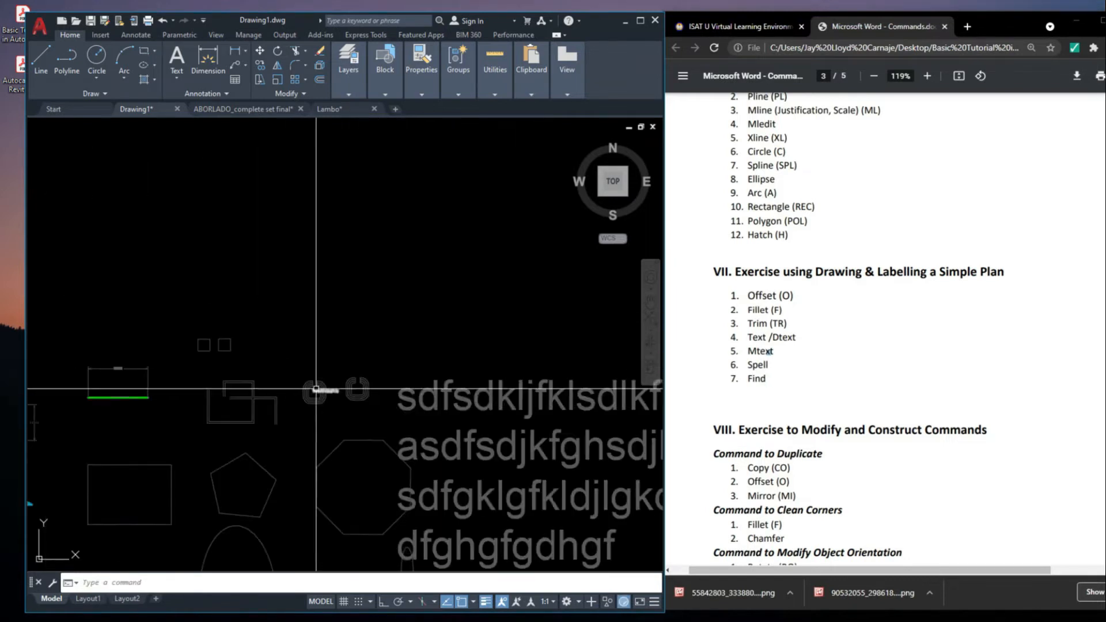
Delete the four-line multiline text and the single-line text near the rings
click(469, 384)
scroll(308, 376, up, 4)
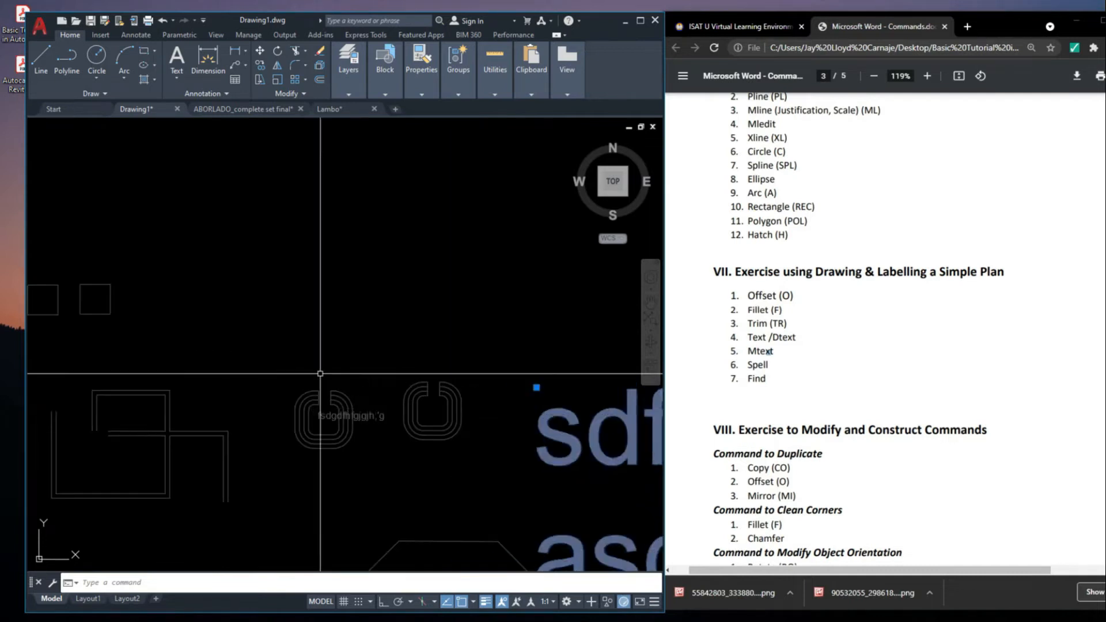
key(Escape)
click(367, 415)
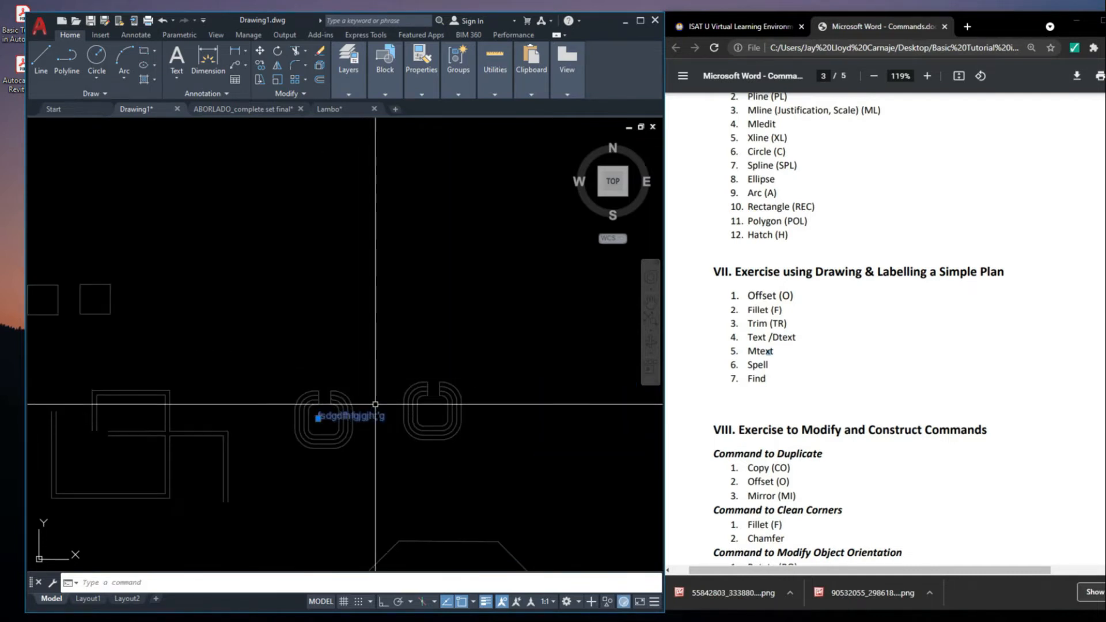
key(Delete)
scroll(417, 411, down, 6)
scroll(413, 409, up, 8)
click(423, 372)
click(573, 526)
mouse_move(532, 459)
middle_down()
mouse_move(477, 430)
mouse_move(435, 440)
middle_up()
key(Escape)
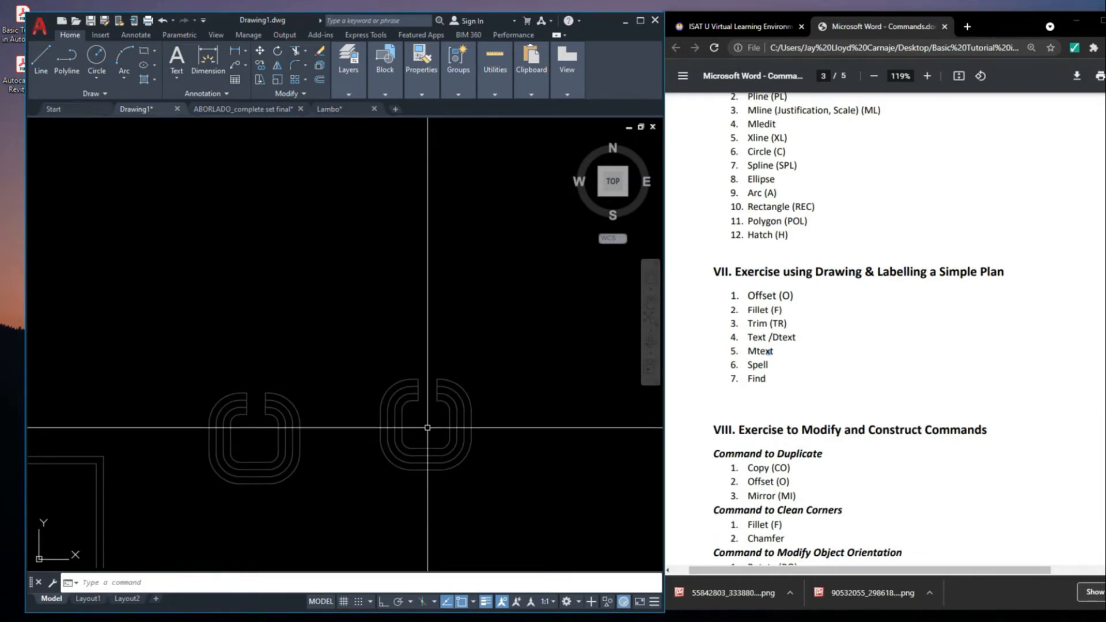
text(spell)
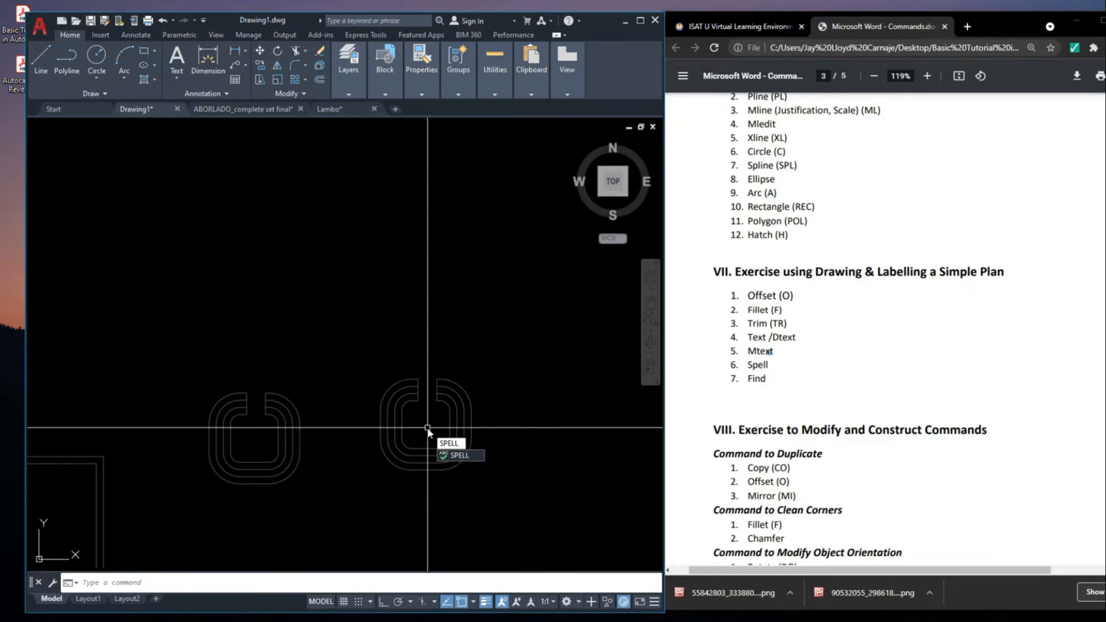
key(Return)
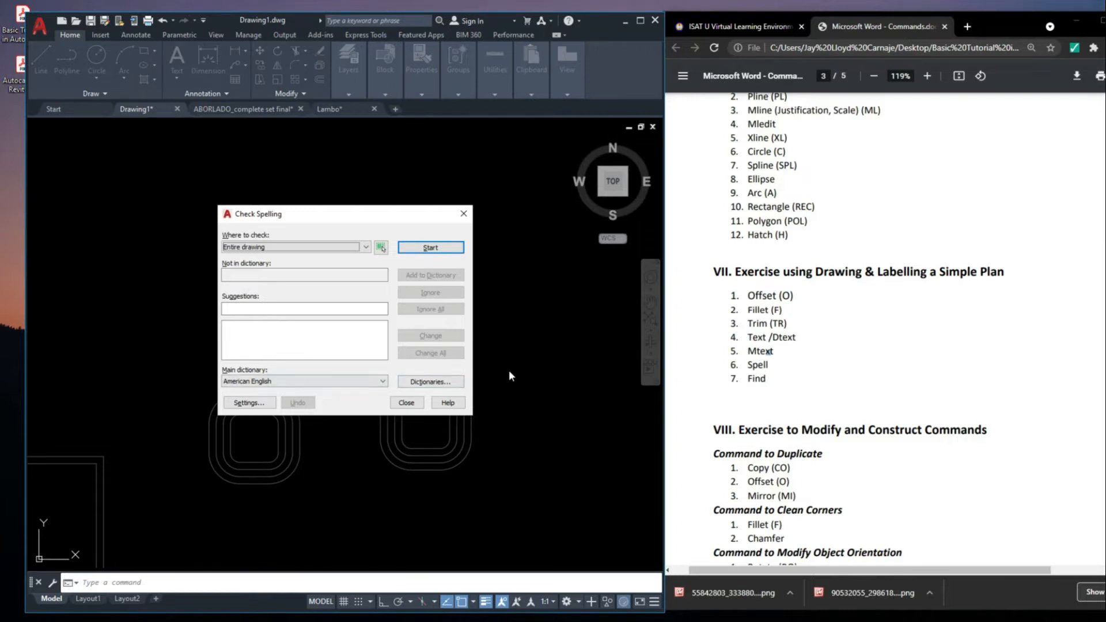
key(Escape)
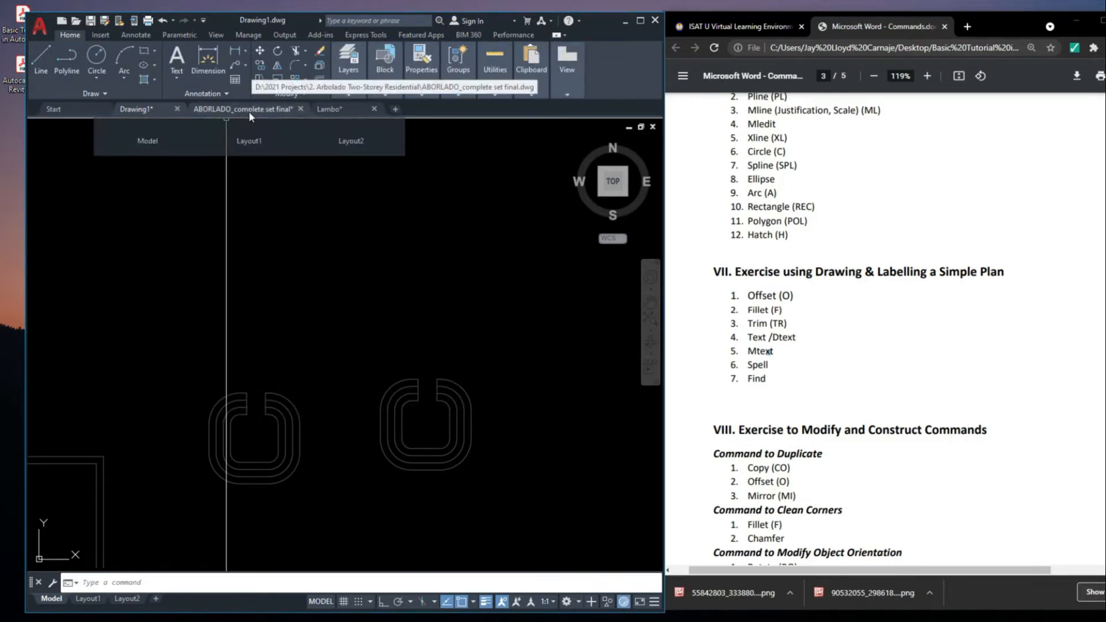
Switch to the open house-plan drawing containing the complete final set
click(249, 111)
scroll(390, 283, up, 6)
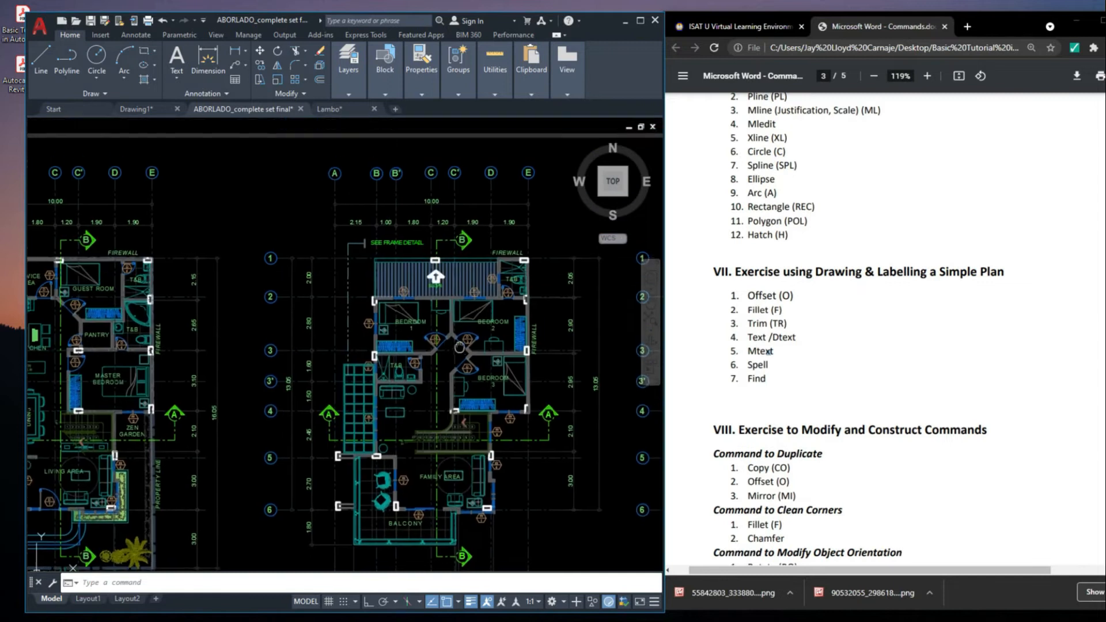
scroll(389, 284, up, 3)
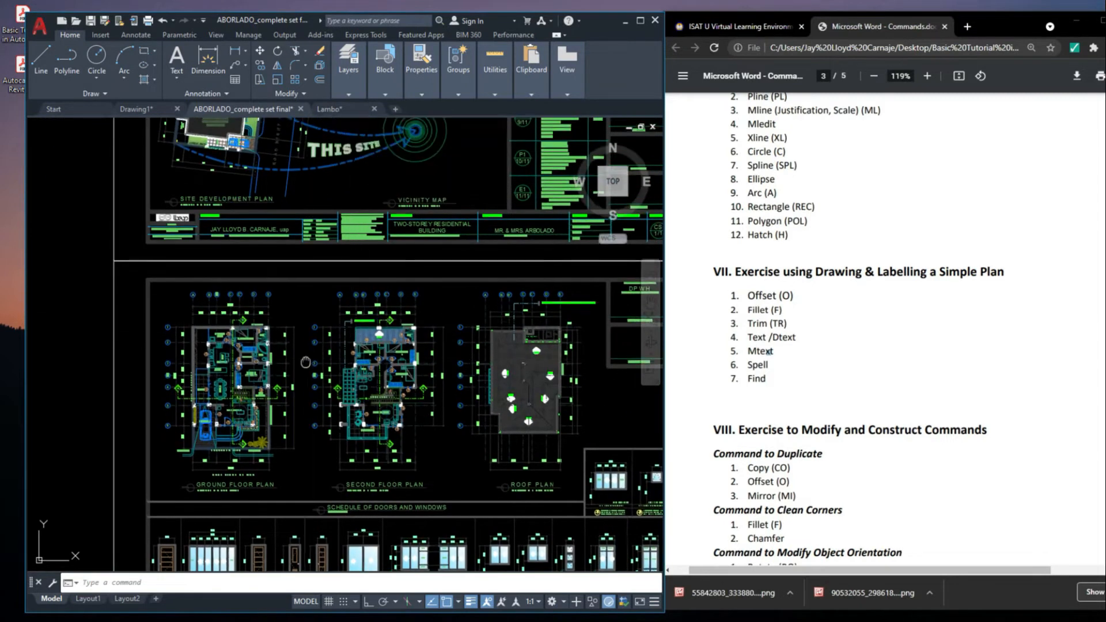
scroll(314, 381, up, 2)
middle_drag(314, 388, 346, 361)
scroll(345, 334, down, 4)
Run the Spell command on the entire drawing using the American English dictionary
key(space)
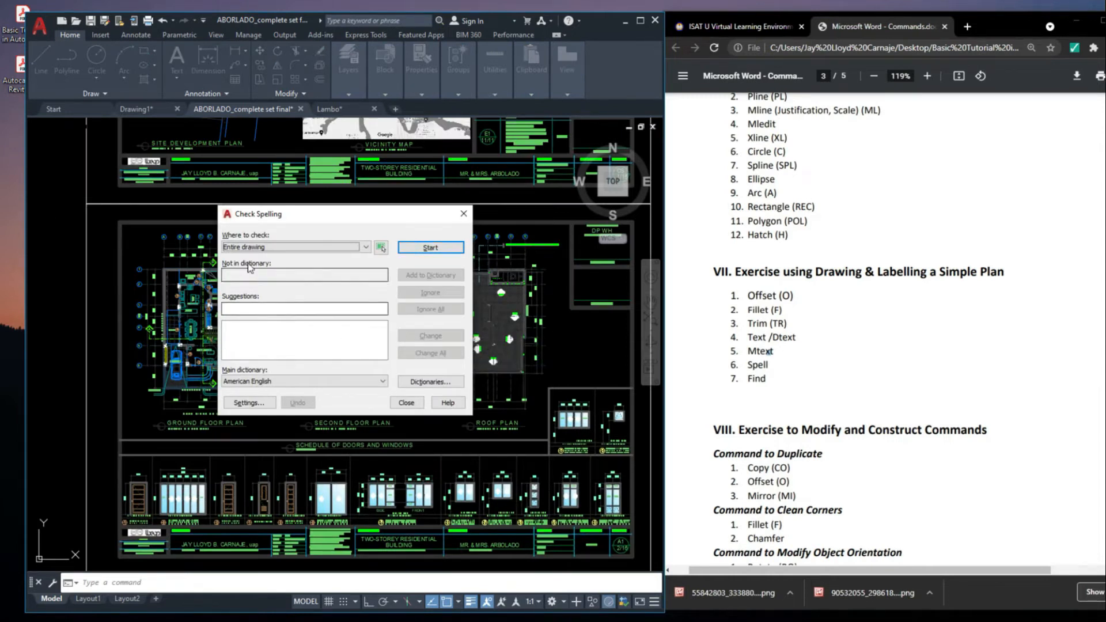
drag(330, 216, 375, 187)
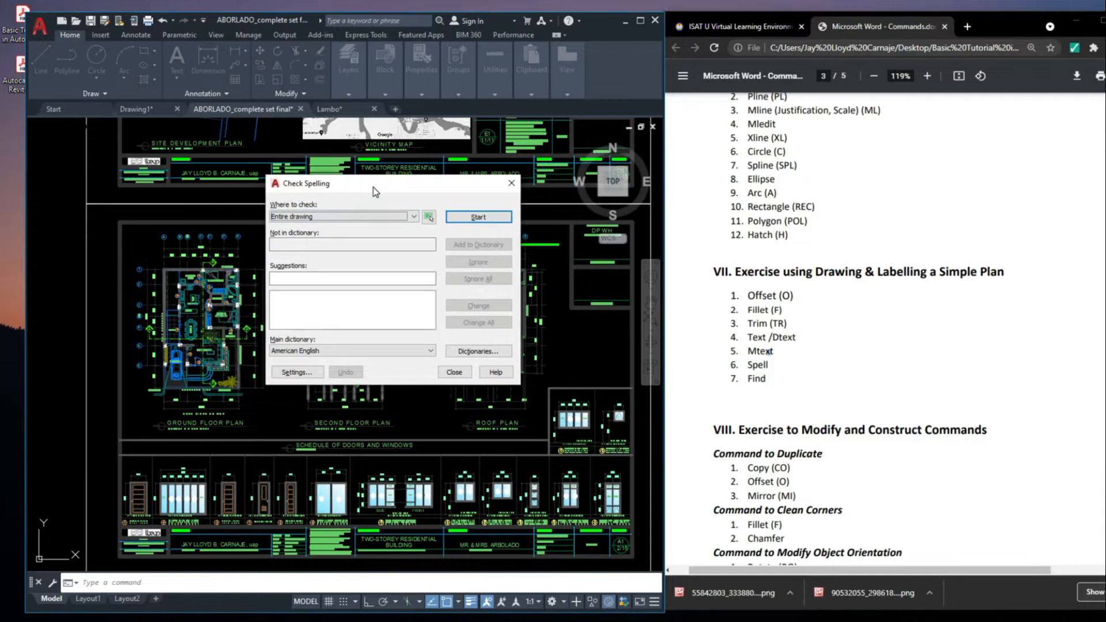
click(314, 223)
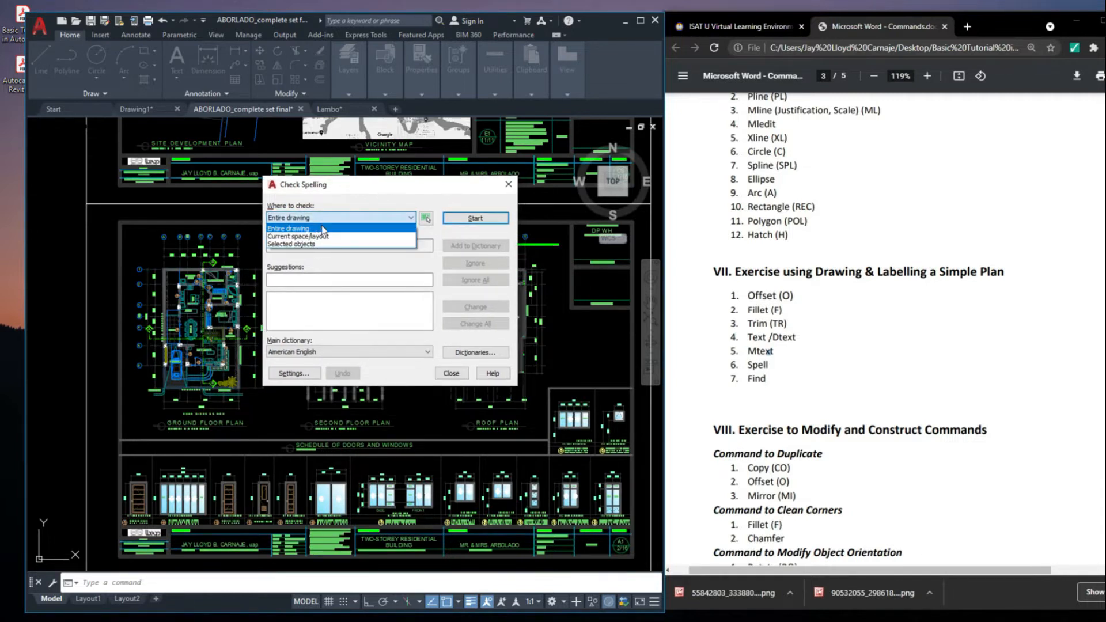
click(304, 230)
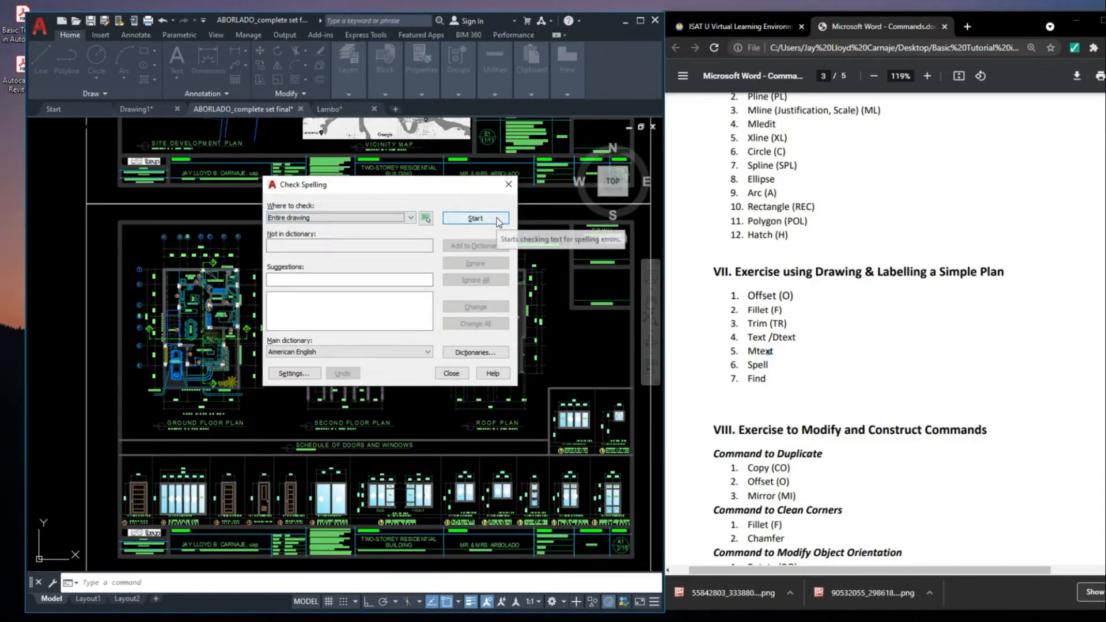
click(498, 222)
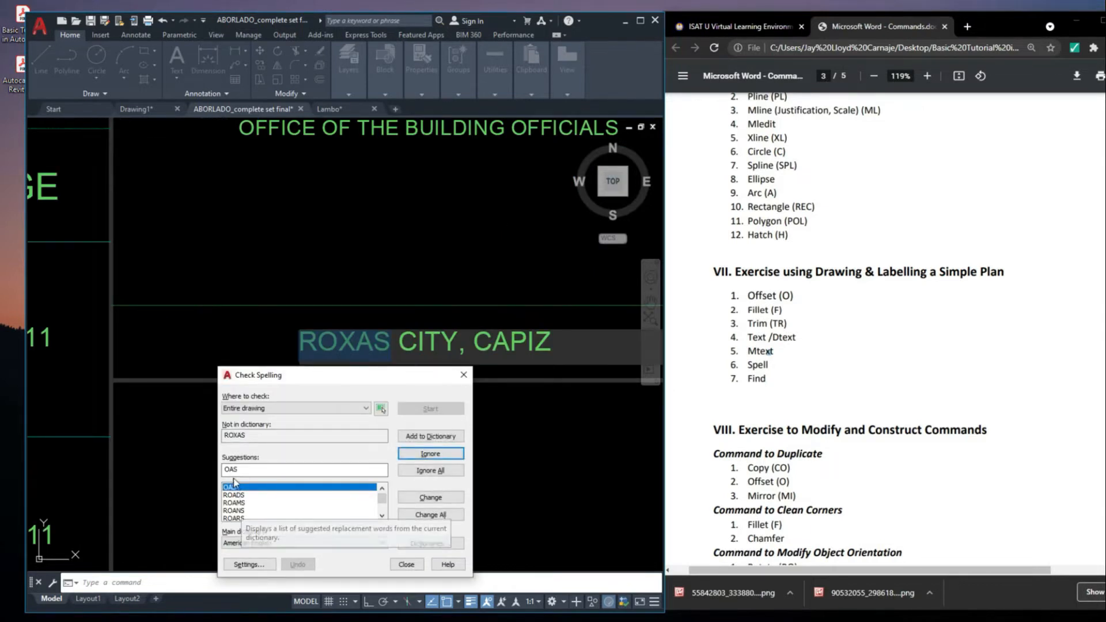
drag(360, 385, 490, 145)
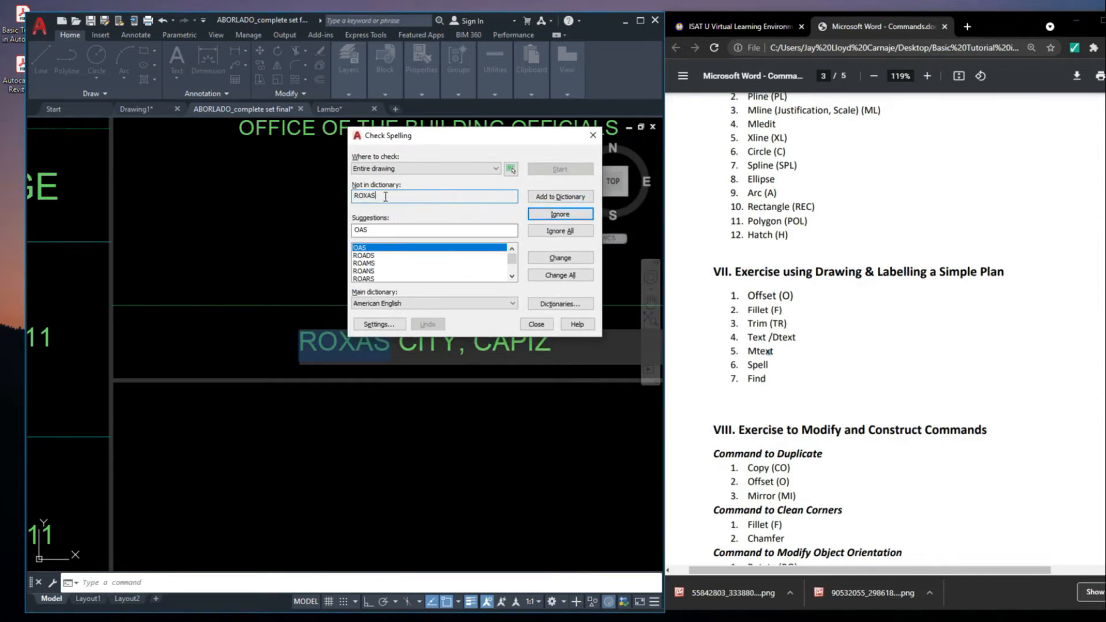
Select the suggestion ROADS for ROXAS, but ignore it and the other flagged words, including MTS, CHB, FTB and BBM
click(369, 256)
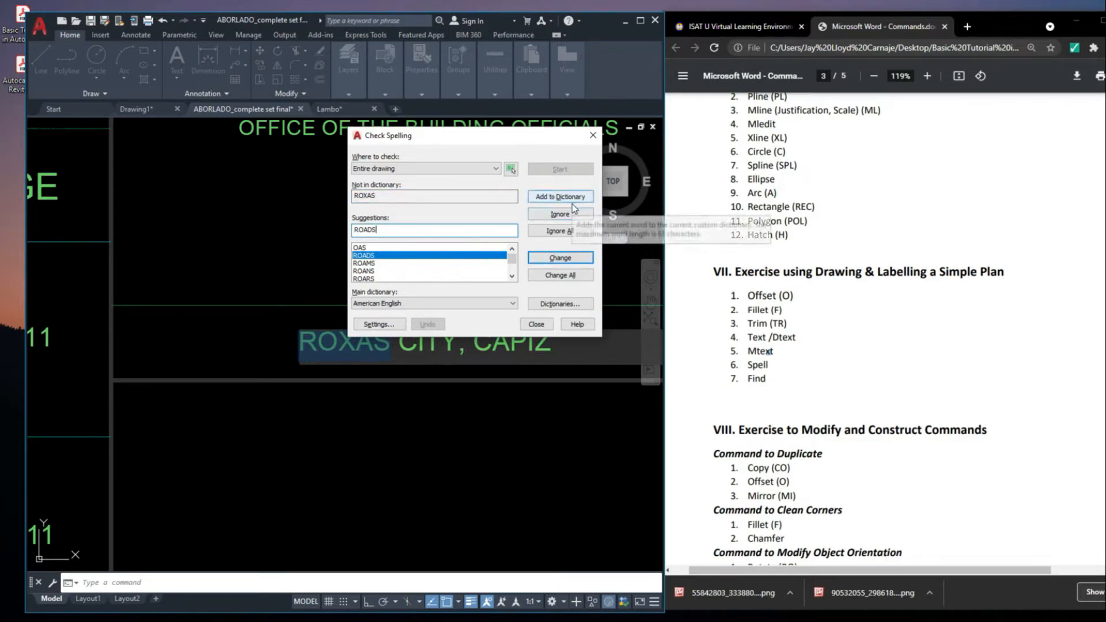
click(575, 231)
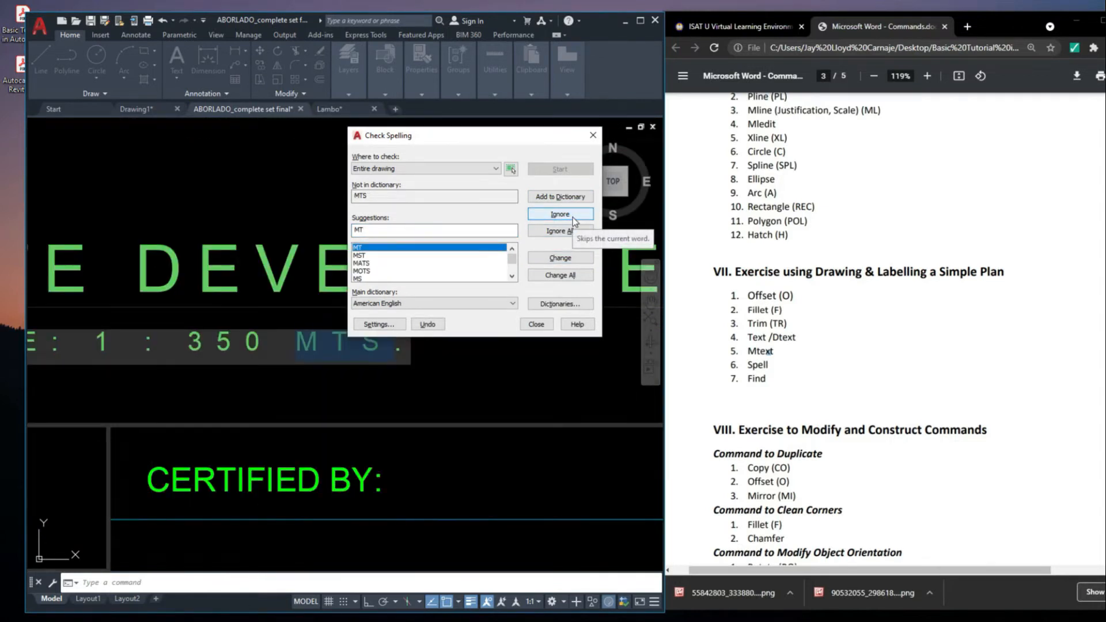
click(573, 217)
click(573, 216)
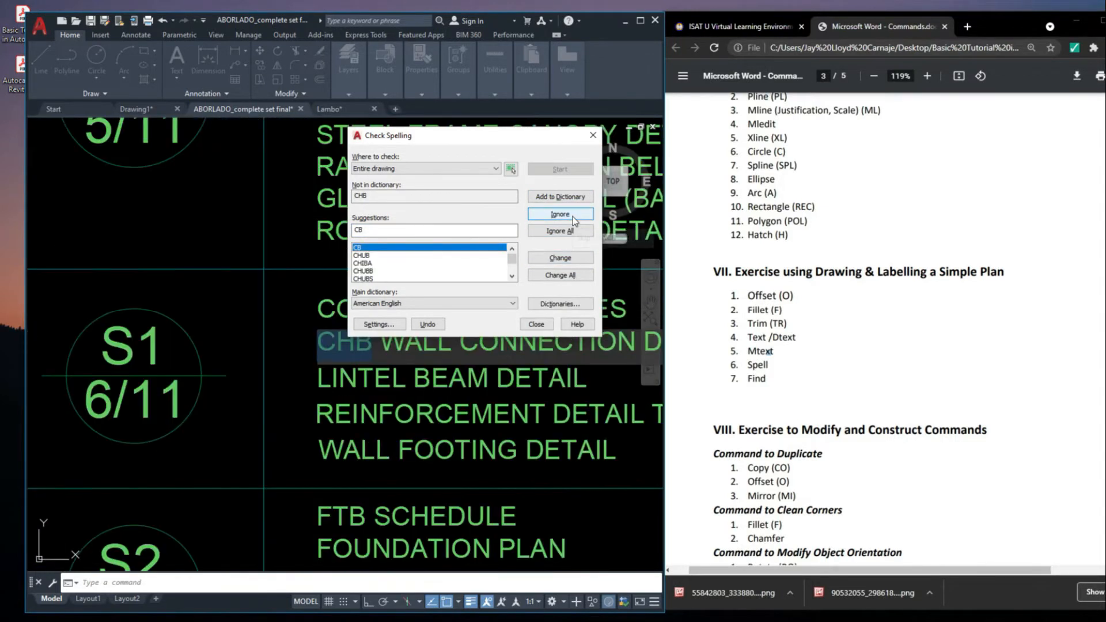
click(573, 216)
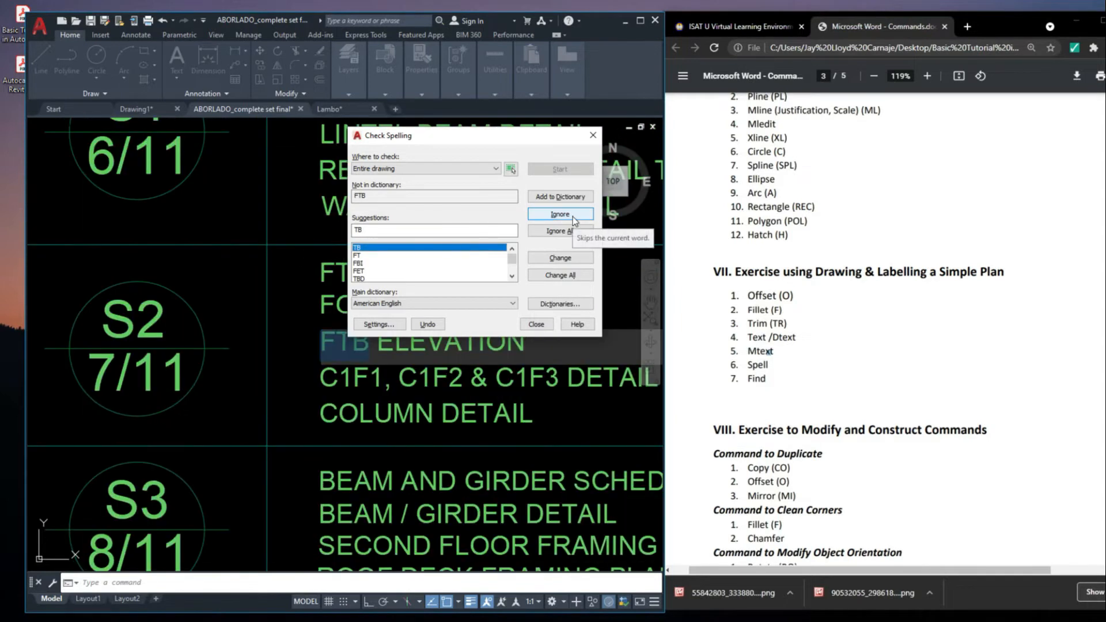
click(560, 214)
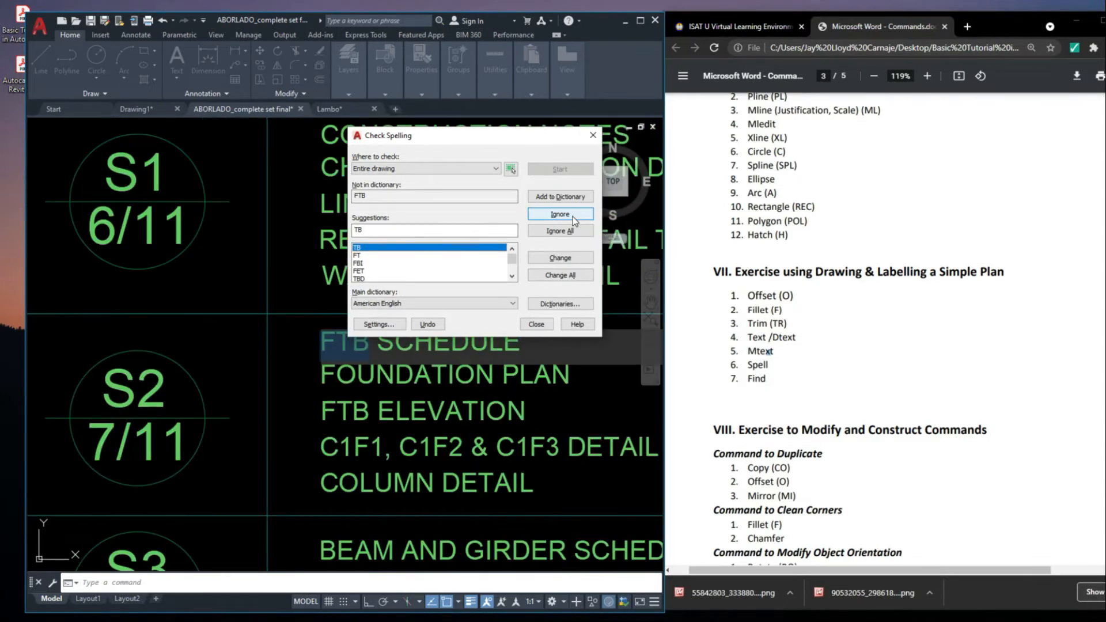
click(572, 216)
click(573, 215)
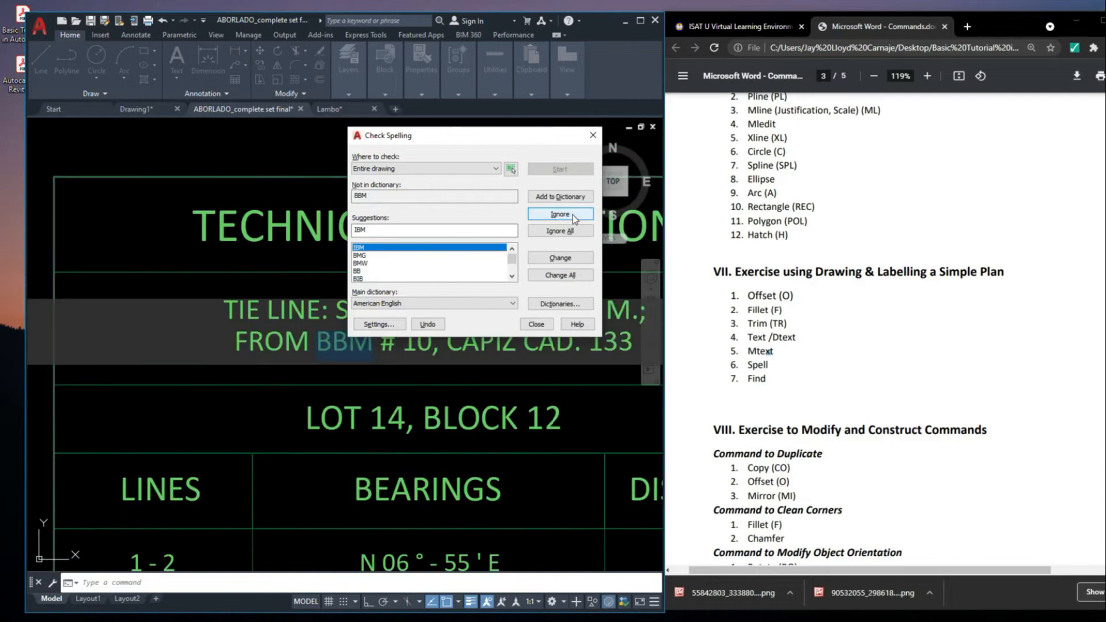
click(571, 216)
click(570, 216)
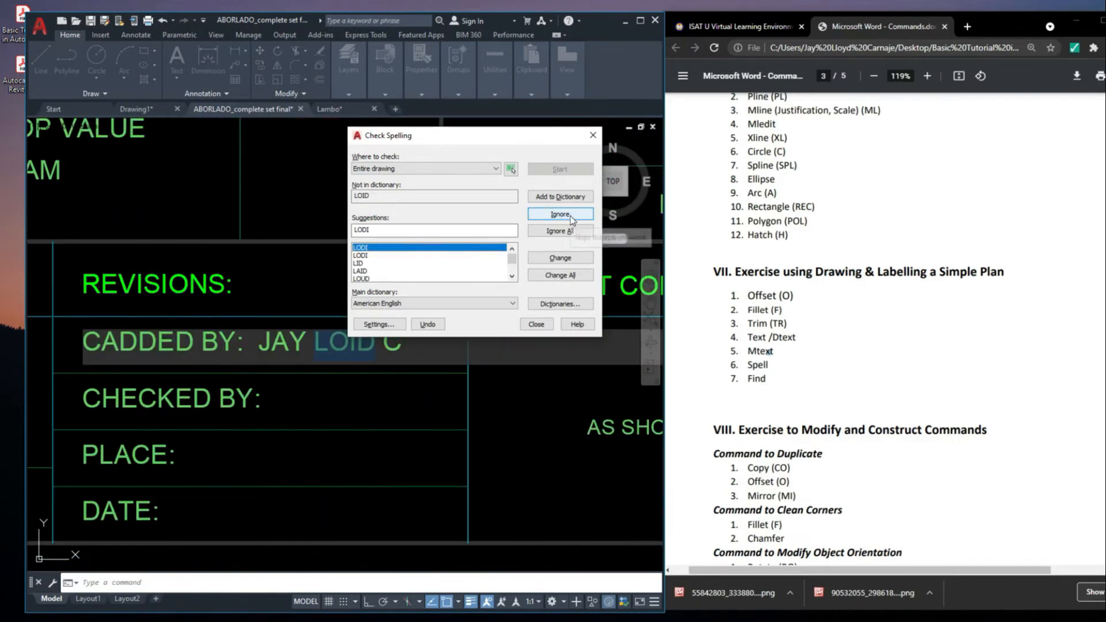
click(570, 216)
click(571, 216)
click(570, 215)
click(569, 214)
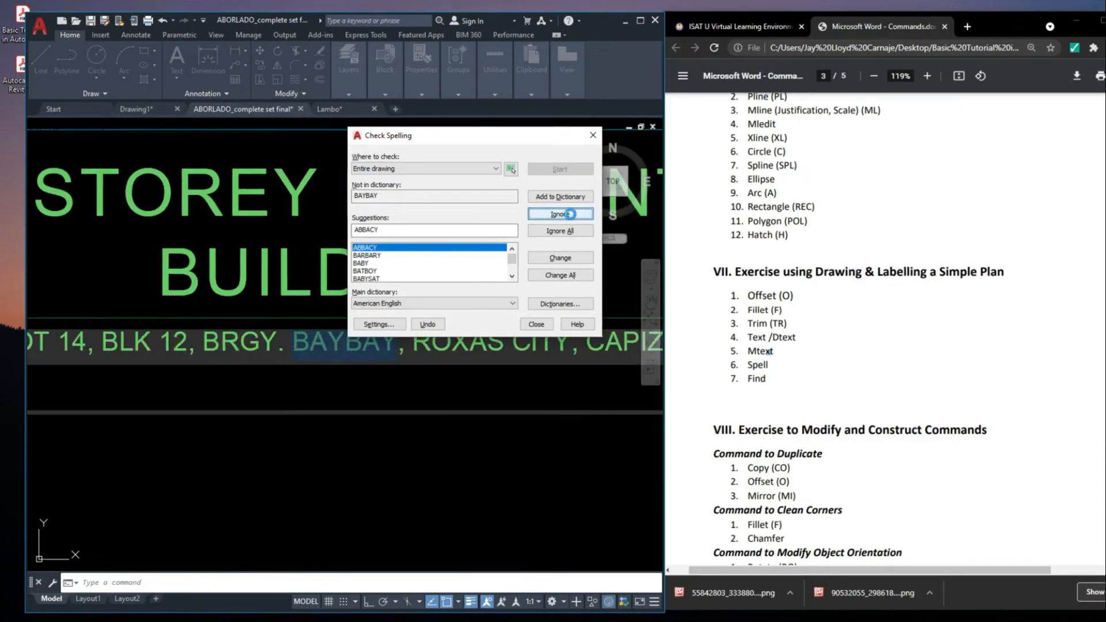
click(570, 215)
click(571, 215)
click(571, 216)
click(570, 215)
click(570, 215)
click(570, 215)
click(571, 215)
Replace the flagged word ROXAS with ROHAS in the text below the building officials heading, and end the spelling check
drag(355, 380, 708, 247)
click(616, 334)
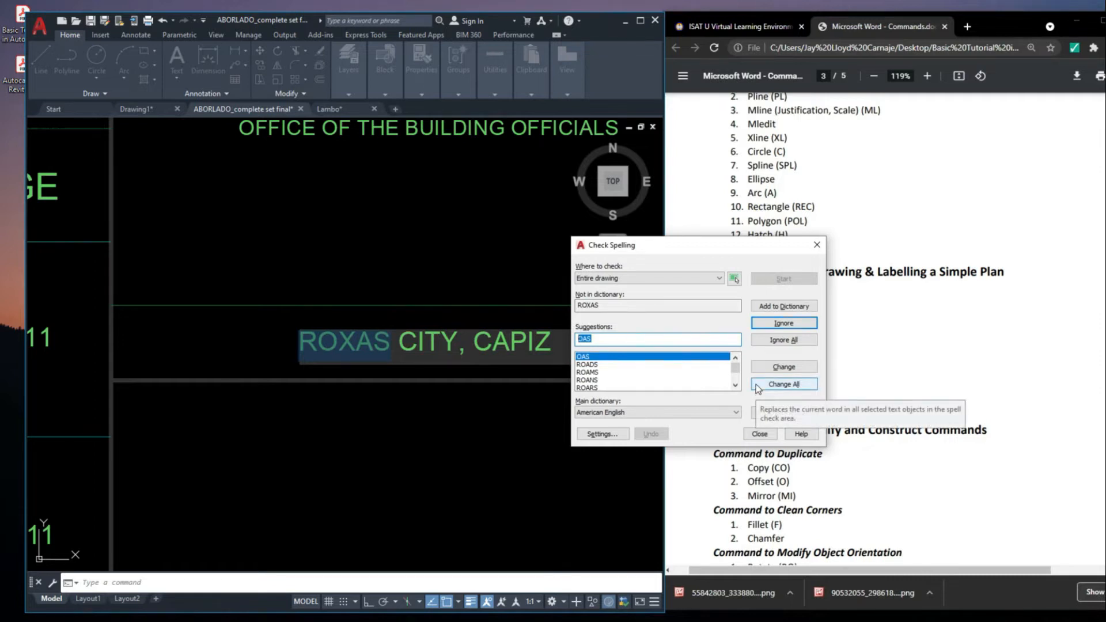
text(ROH)
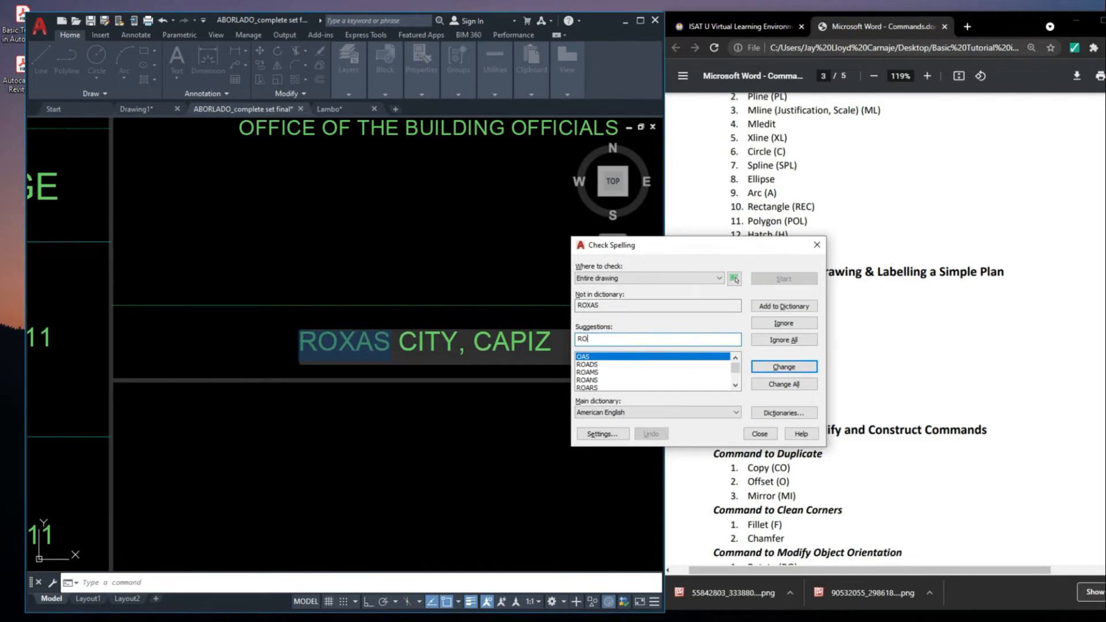
click(786, 369)
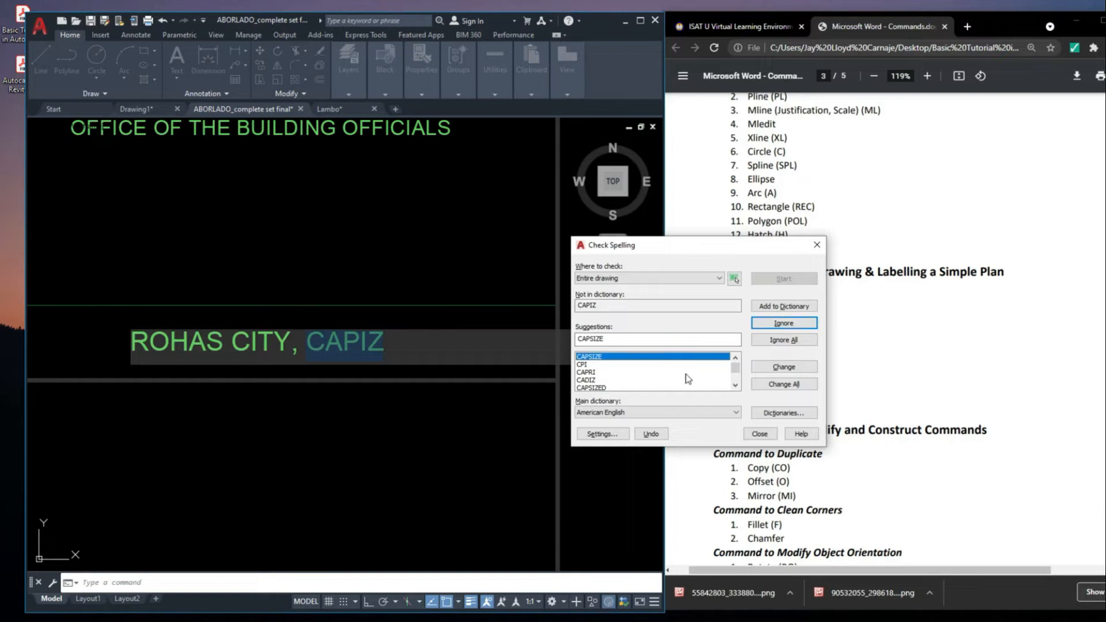
click(760, 433)
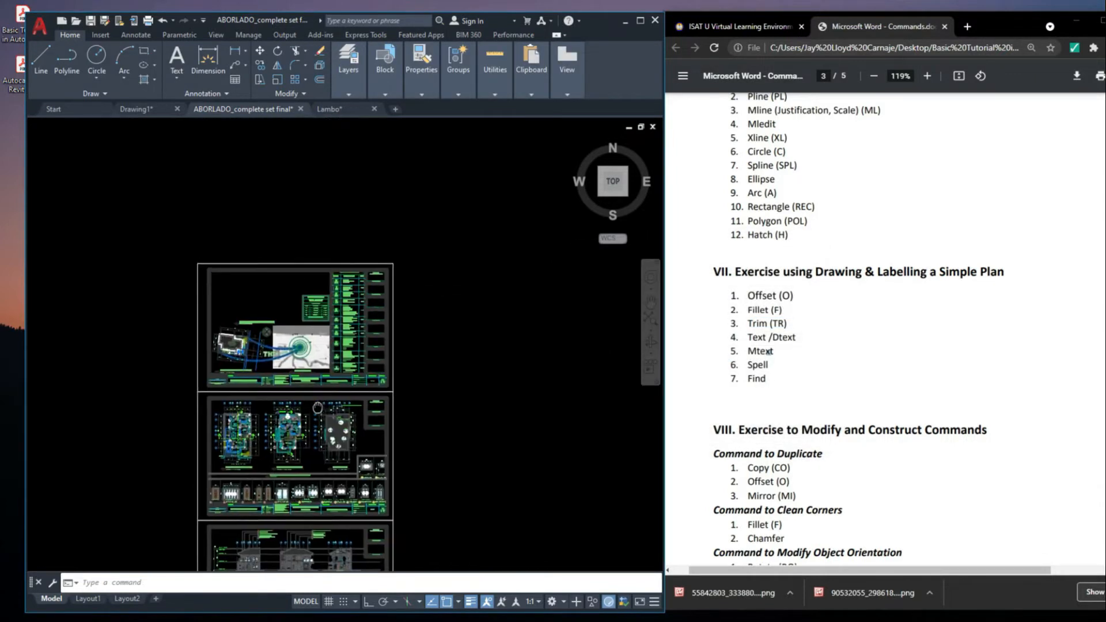
Inspect the ROHAS CITY, CAPIZ text below the building officials heading, and undo its spelling replacement
scroll(386, 280, up, 8)
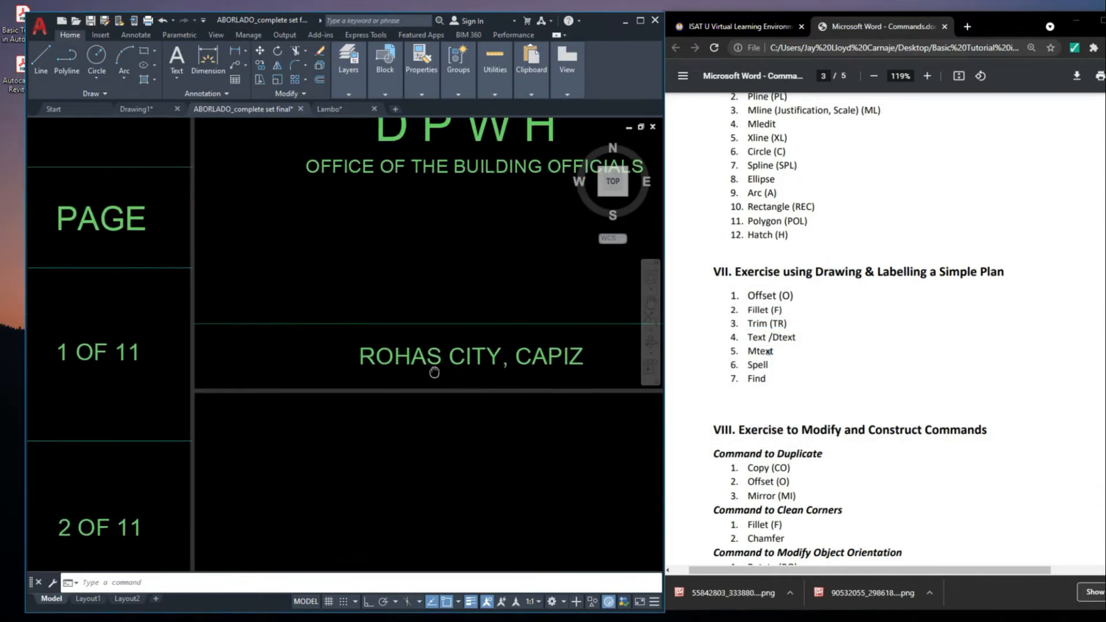
scroll(437, 360, down, 8)
mouse_move(413, 234)
middle_down()
mouse_move(396, 415)
mouse_move(428, 380)
middle_up()
scroll(397, 415, up, 6)
scroll(426, 382, down, 2)
click(813, 374)
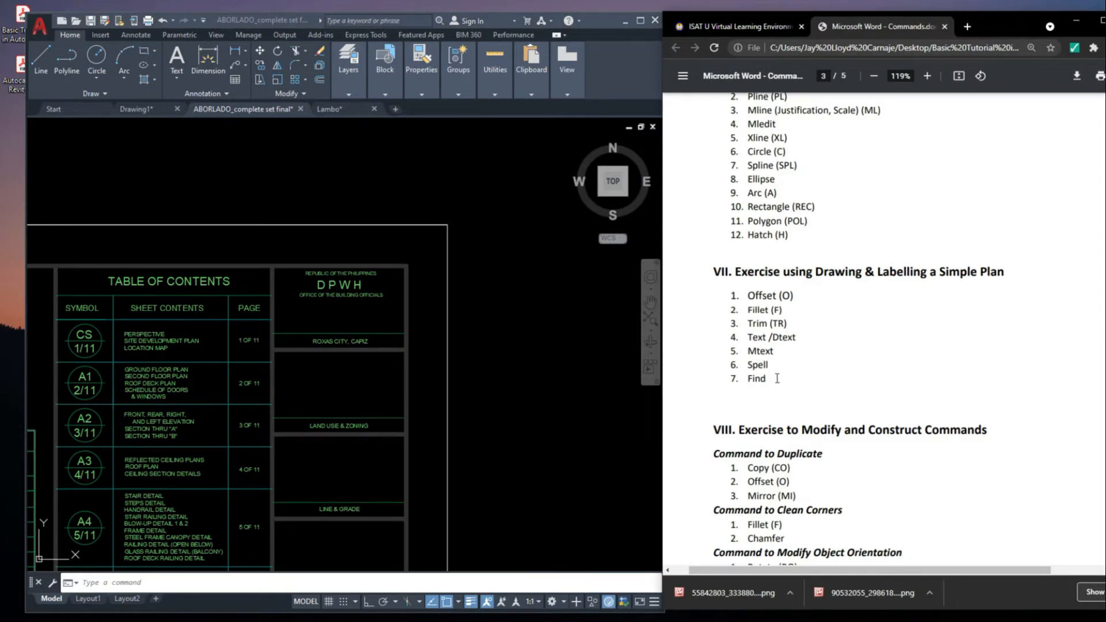
Run the Find command and search the entire drawing for LIVING AREA
middle_drag(499, 409, 513, 371)
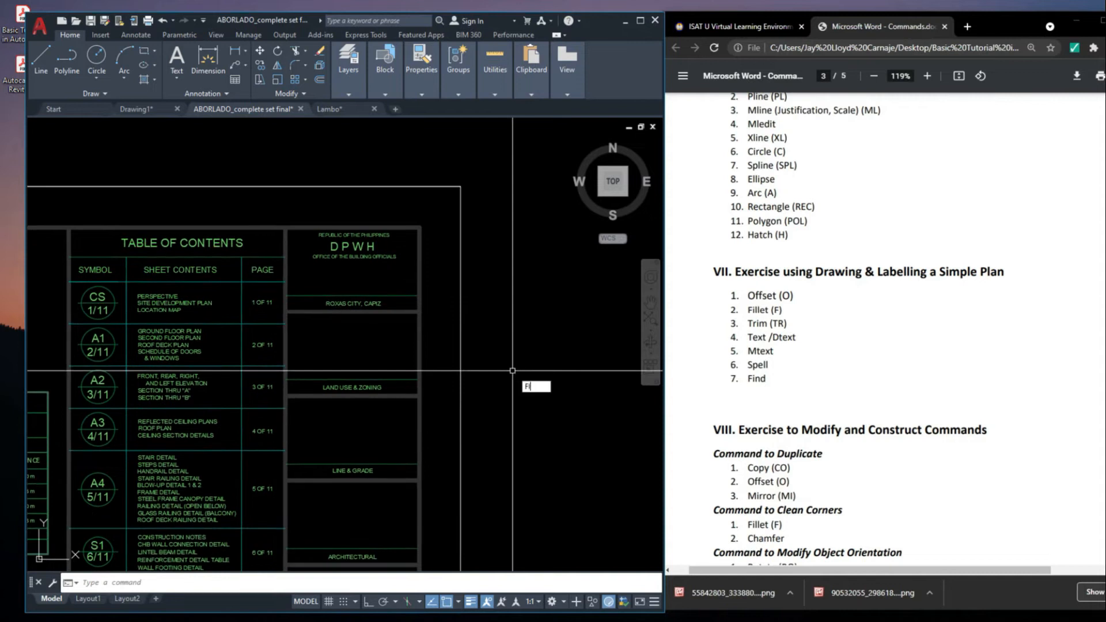
key(Return)
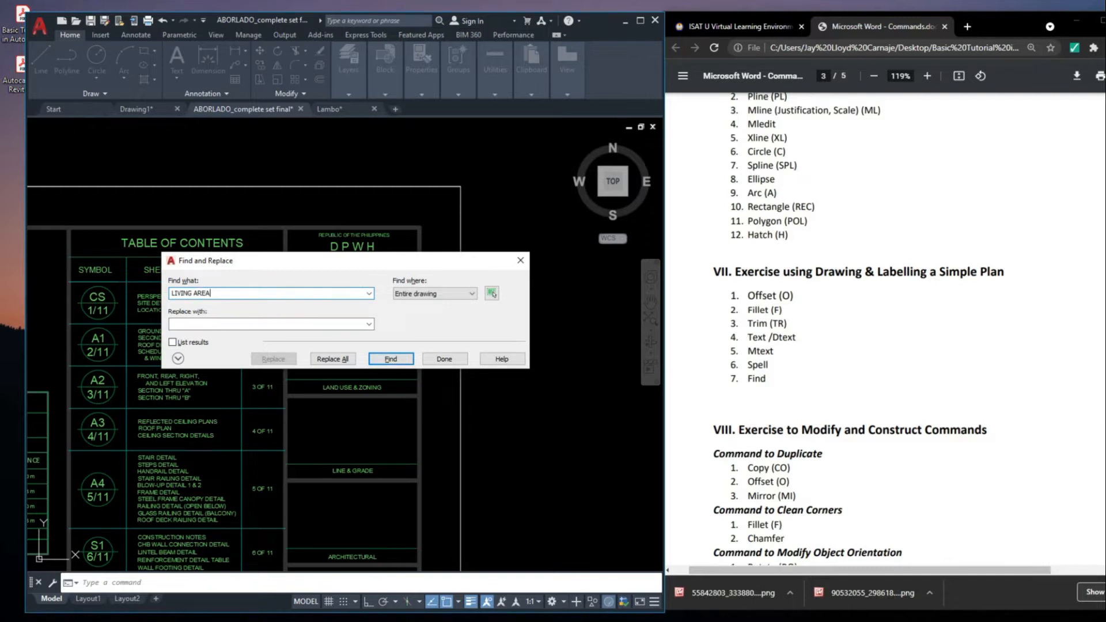
key(Return)
drag(283, 372, 267, 431)
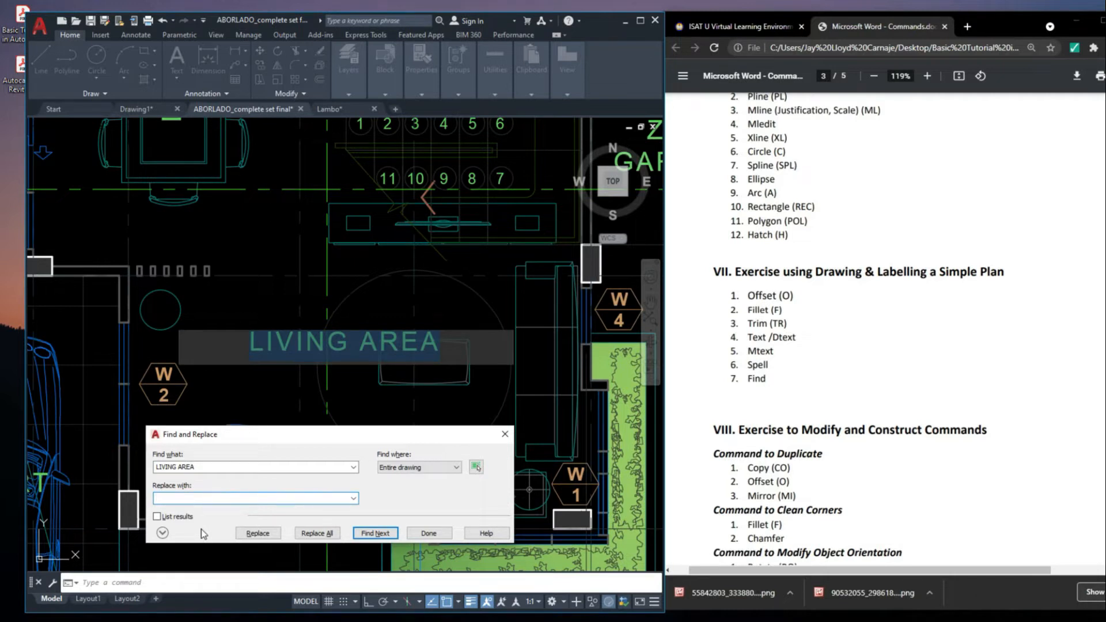
Replace the found LIVING AREA label with FAMILY AREA and finish the find and replace
text(FAMILY AREA)
click(258, 533)
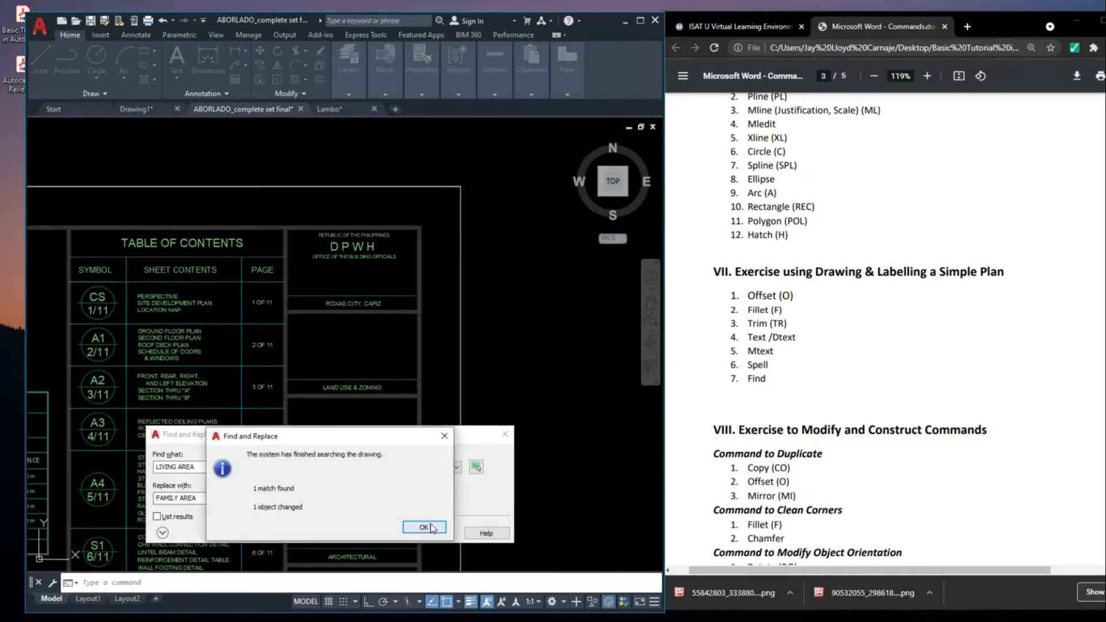
click(424, 527)
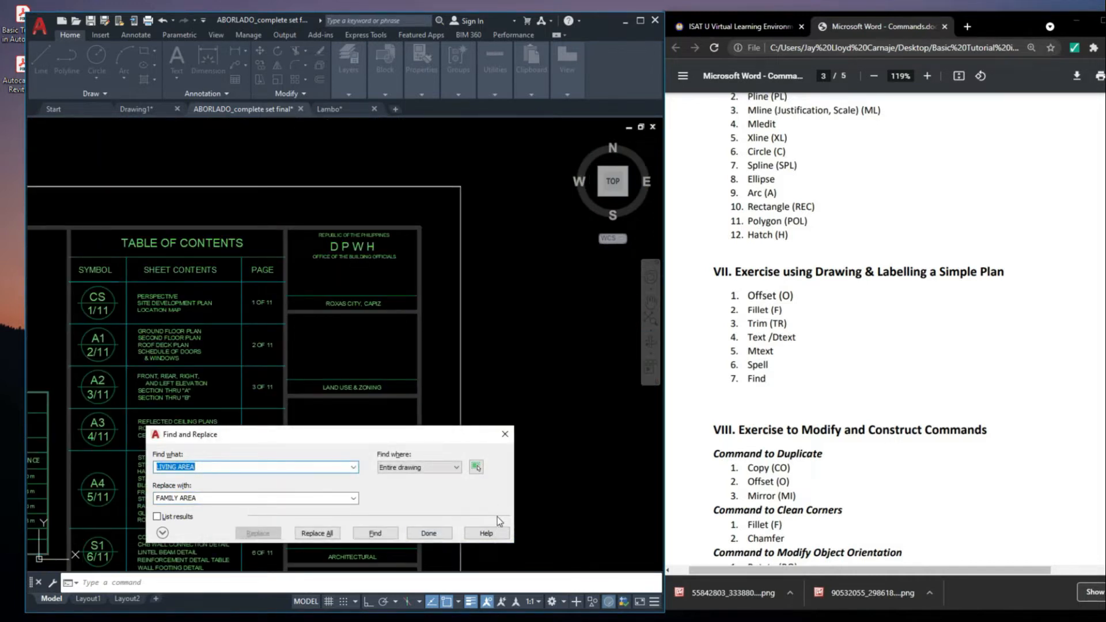
click(441, 535)
click(440, 533)
scroll(613, 218, down, 4)
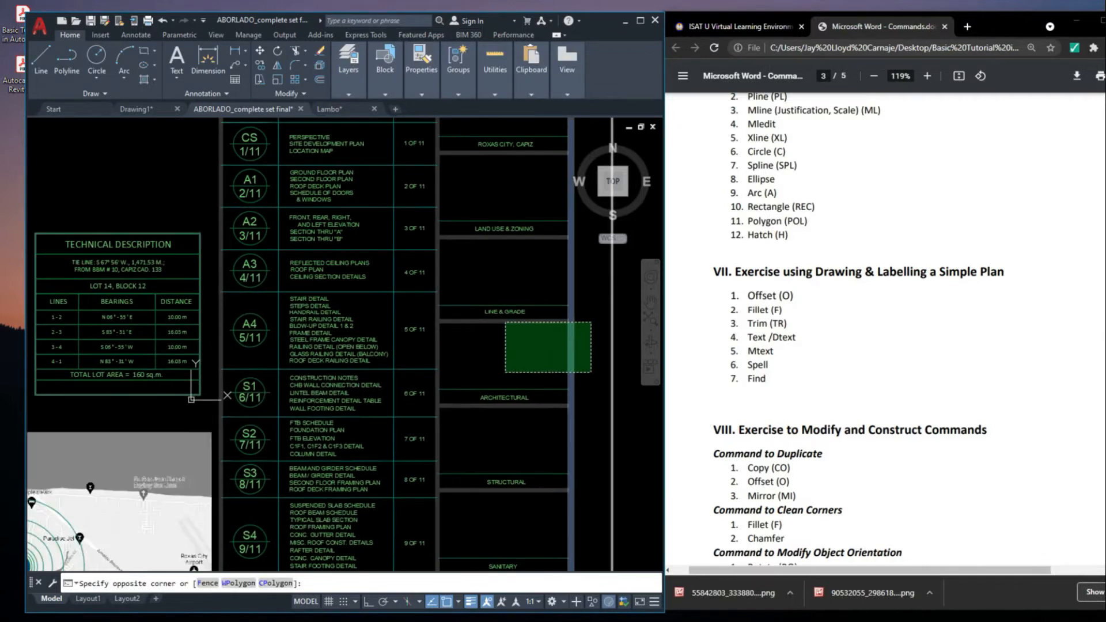
key(Escape)
Examine the replaced room label beside the stairs on the ground floor plan
scroll(199, 472, up, 6)
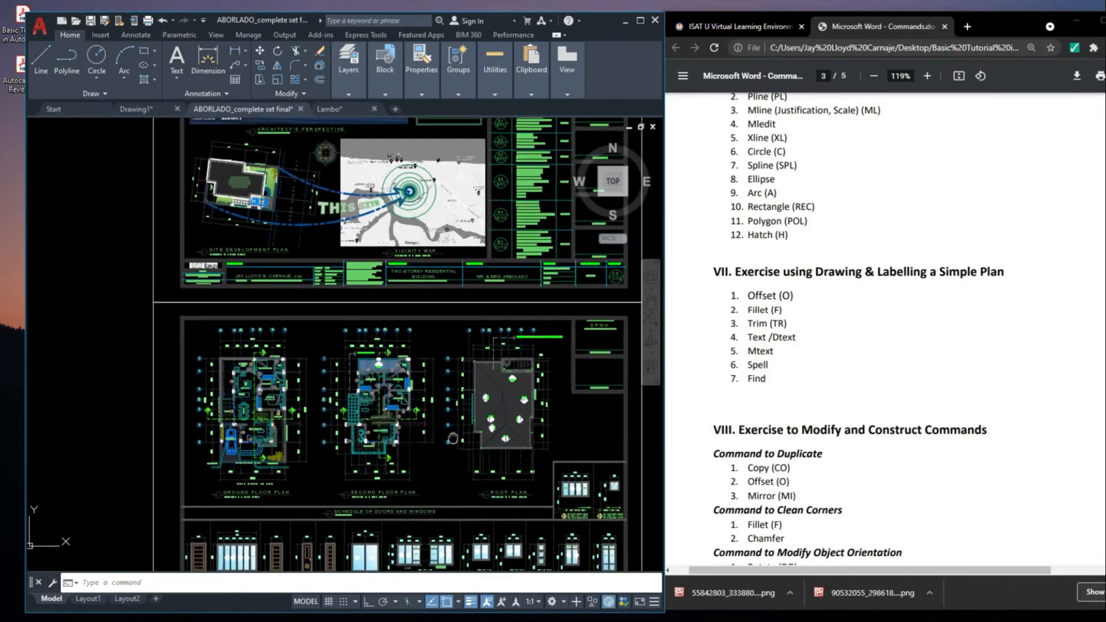
scroll(198, 473, up, 3)
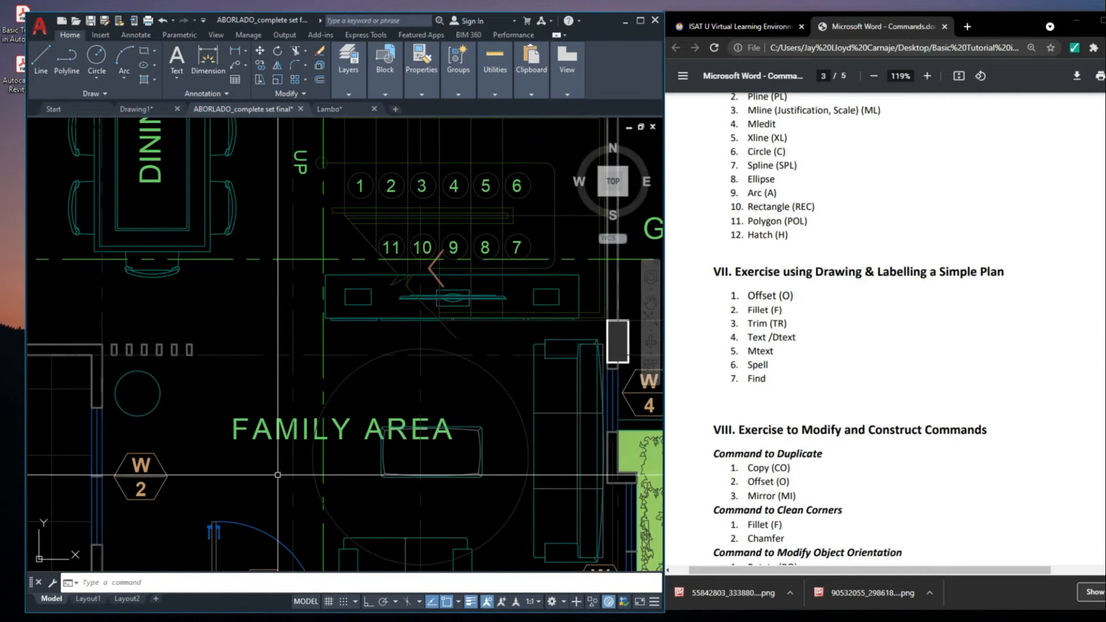
scroll(313, 442, down, 6)
mouse_move(396, 471)
middle_down()
mouse_move(321, 477)
mouse_move(337, 469)
middle_up()
click(790, 354)
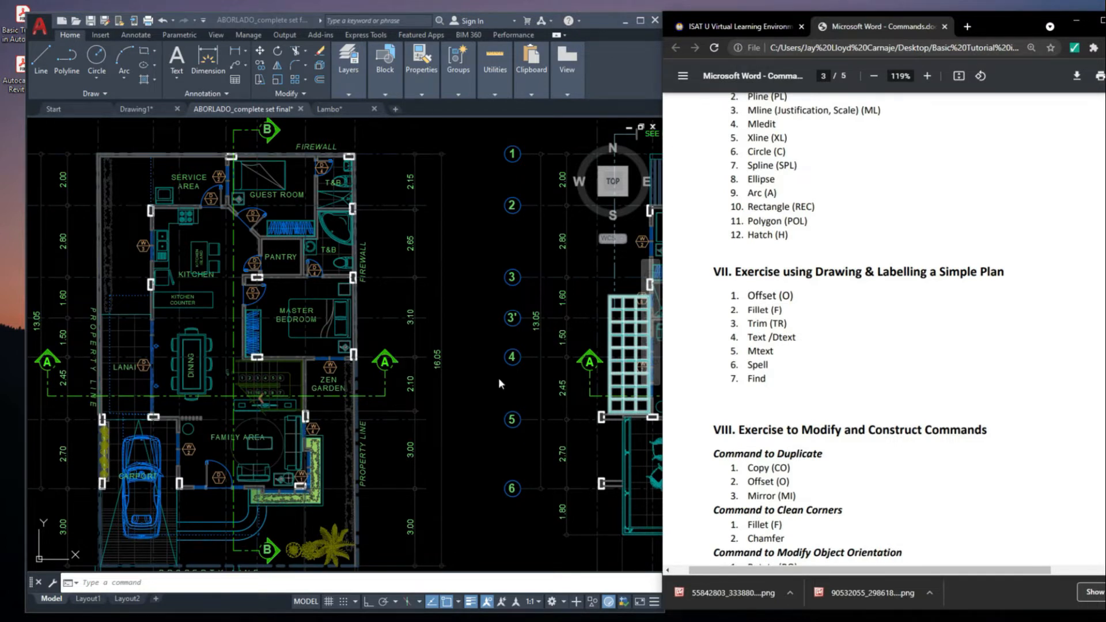
middle_drag(489, 470, 490, 471)
scroll(490, 470, down, 10)
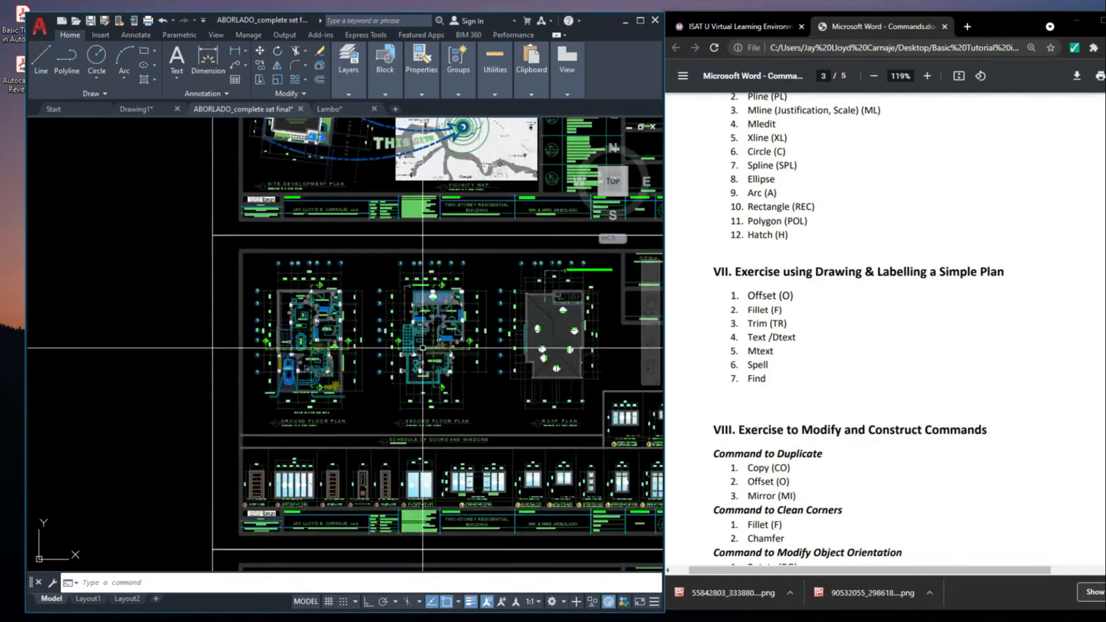
Switch to Drawing1 and bring the Modify and Construct Commands section into view in the command list
click(154, 106)
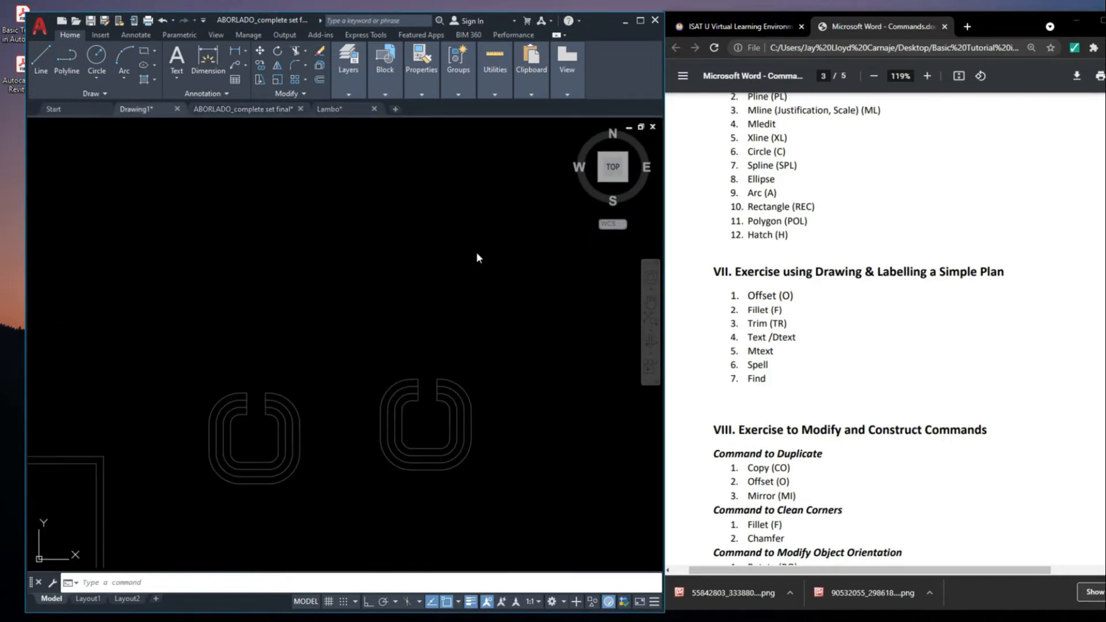
scroll(445, 372, down, 5)
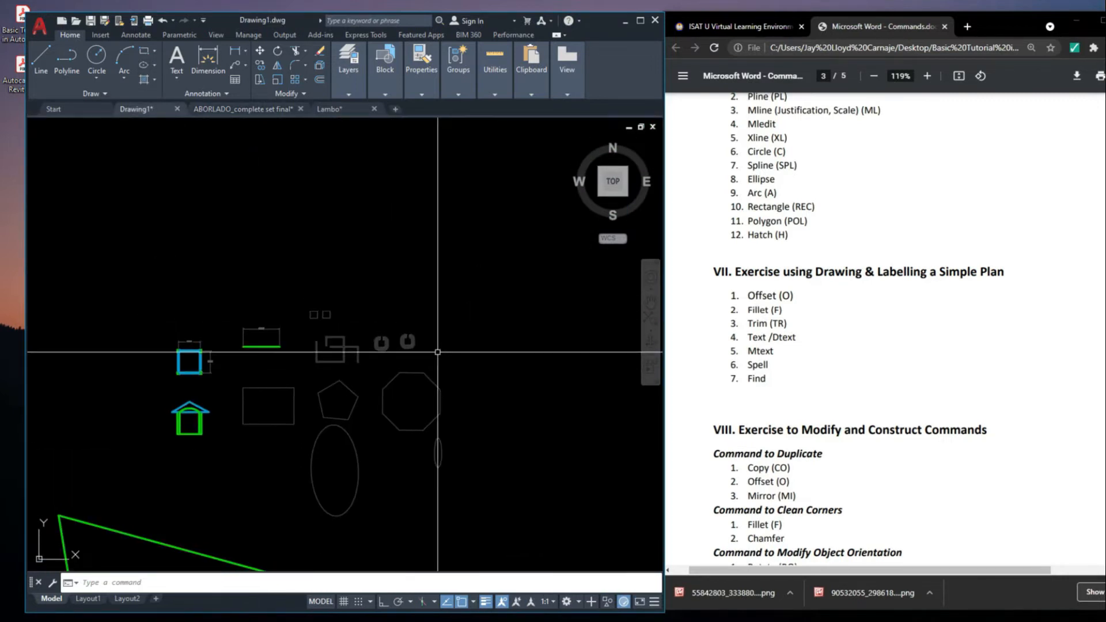
click(881, 453)
scroll(858, 480, down, 2)
scroll(858, 478, down, 2)
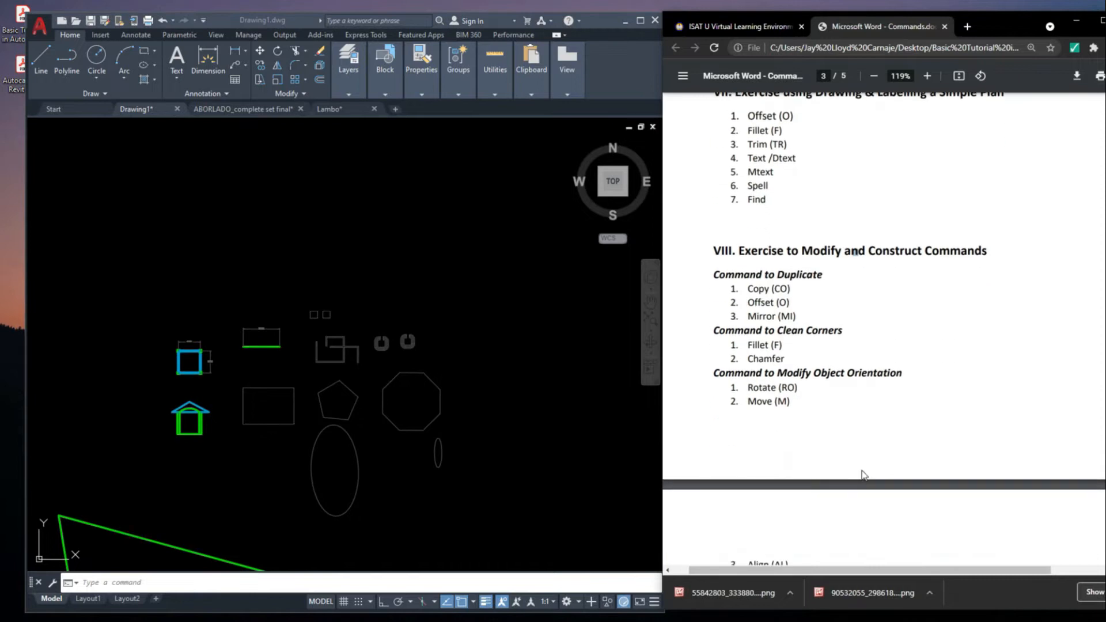
middle_drag(470, 419, 451, 399)
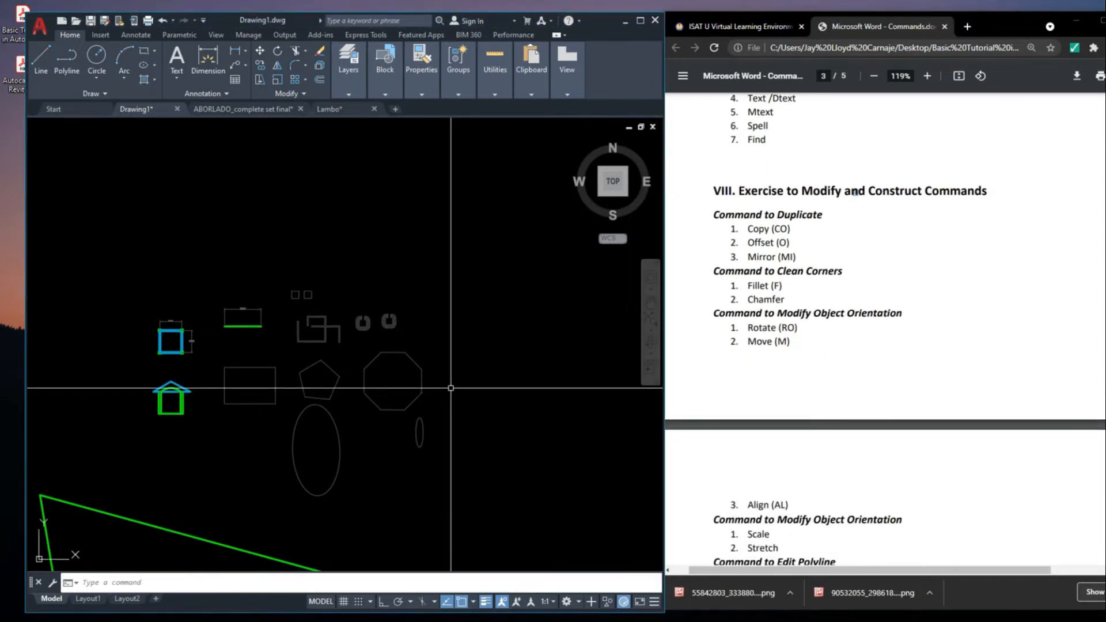
scroll(382, 345, up, 6)
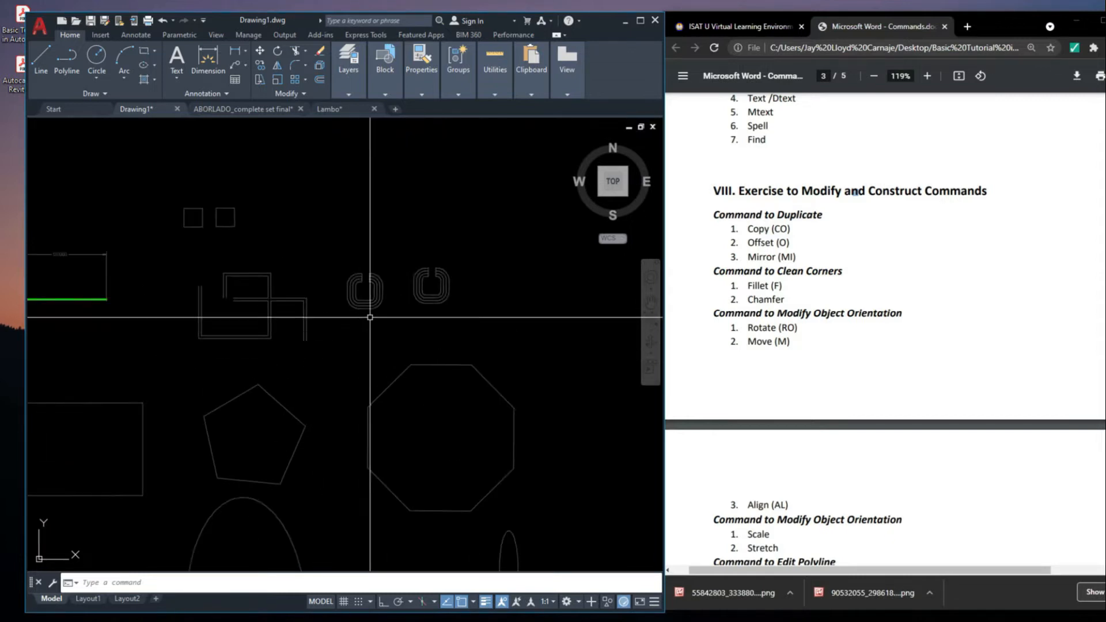
scroll(382, 316, up, 3)
middle_drag(402, 313, 425, 322)
click(401, 301)
click(452, 362)
key(Escape)
scroll(461, 294, down, 4)
scroll(260, 323, up, 2)
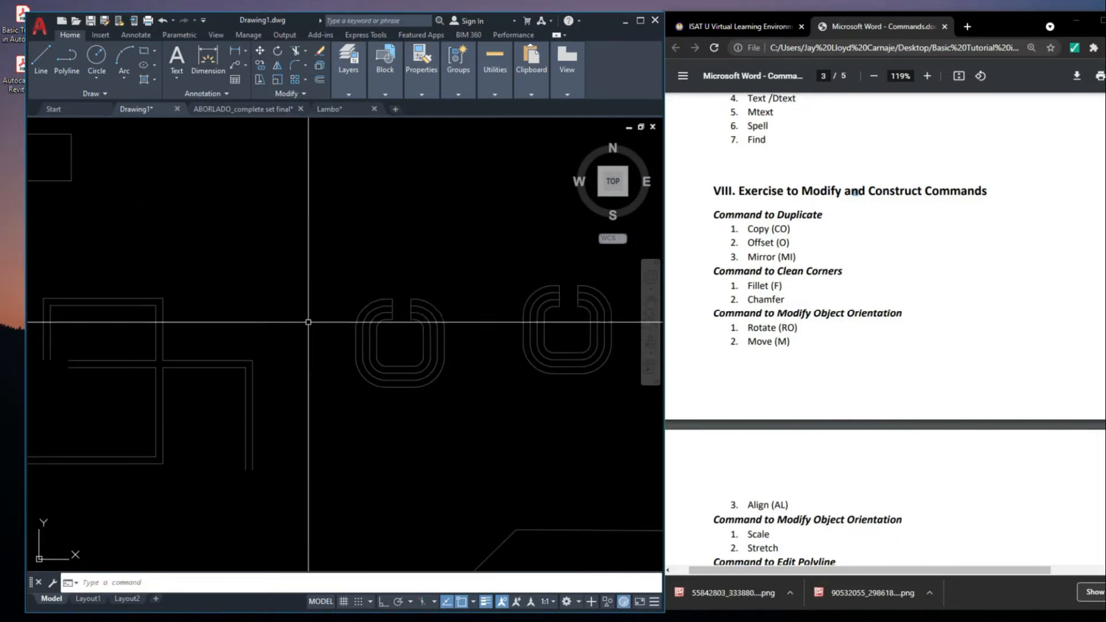
middle_drag(533, 338, 536, 343)
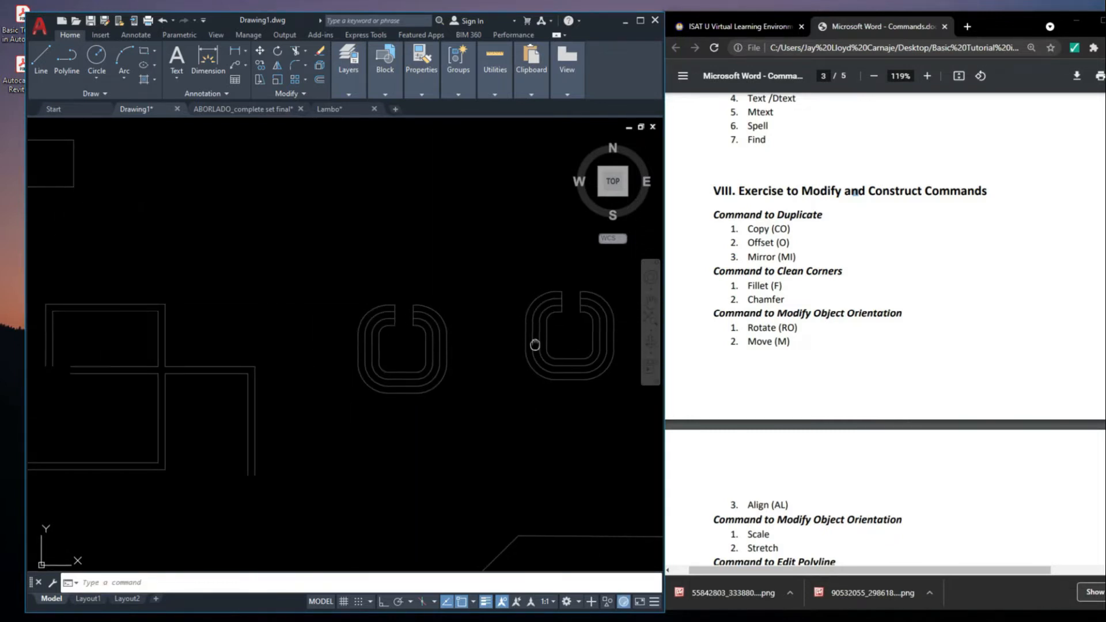
click(345, 286)
click(477, 363)
middle_drag(477, 363, 426, 348)
key(Escape)
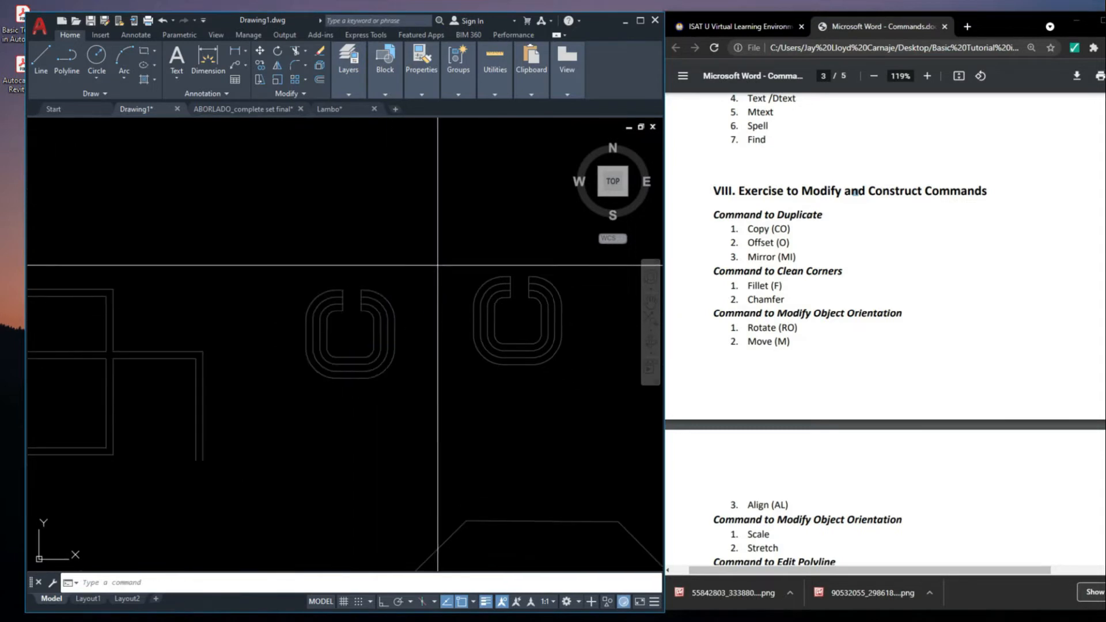
Delete the second rounded U-shaped outline, the one farther from the crossing double lines
click(440, 265)
click(593, 414)
key(Delete)
click(440, 402)
click(237, 269)
middle_drag(351, 375, 294, 381)
key(Escape)
Start the Copy command on the remaining rounded U-shaped outline, using the middle of its lowest edge as base point
click(232, 274)
click(378, 420)
scroll(266, 340, up, 6)
middle_drag(336, 329, 170, 330)
scroll(310, 318, down, 6)
middle_drag(311, 327, 298, 365)
text(co)
key(Return)
scroll(292, 335, up, 3)
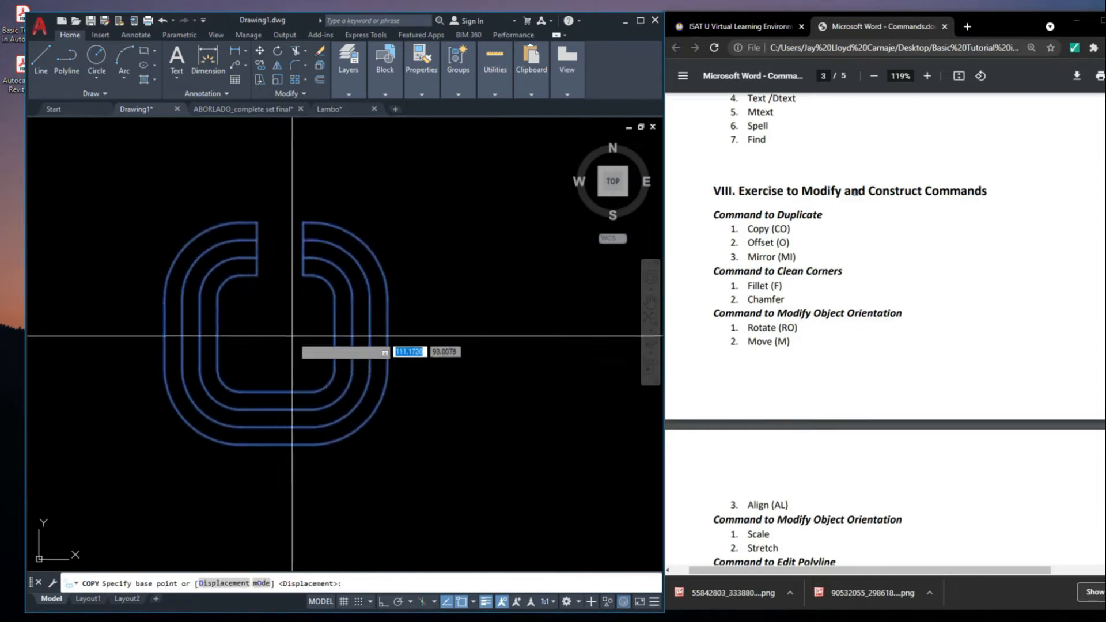
scroll(237, 435, down, 3)
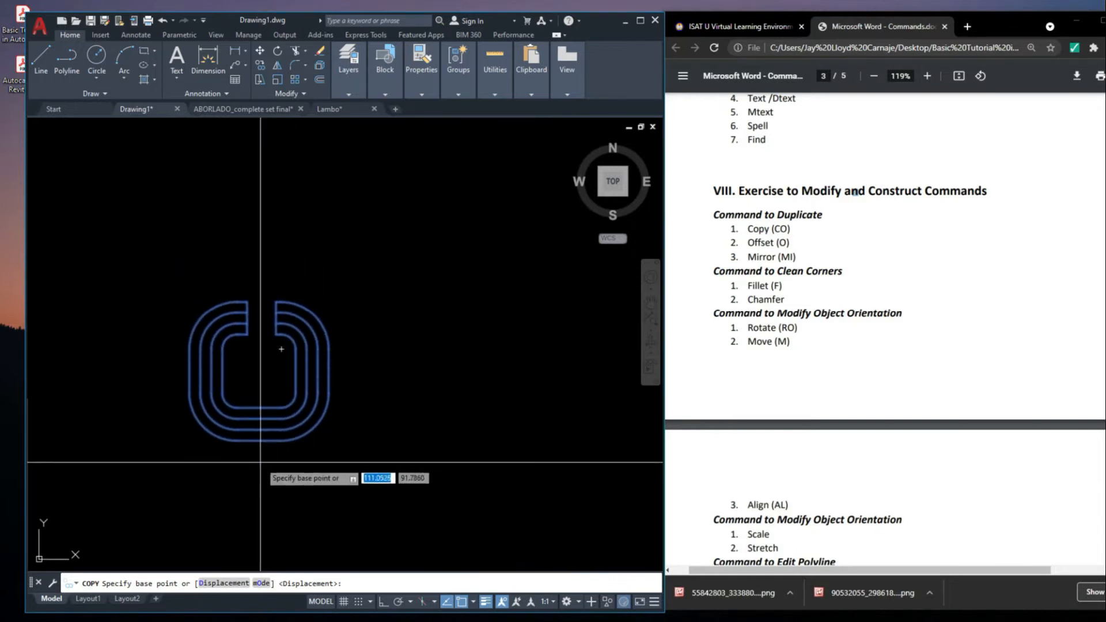
scroll(333, 456, down, 4)
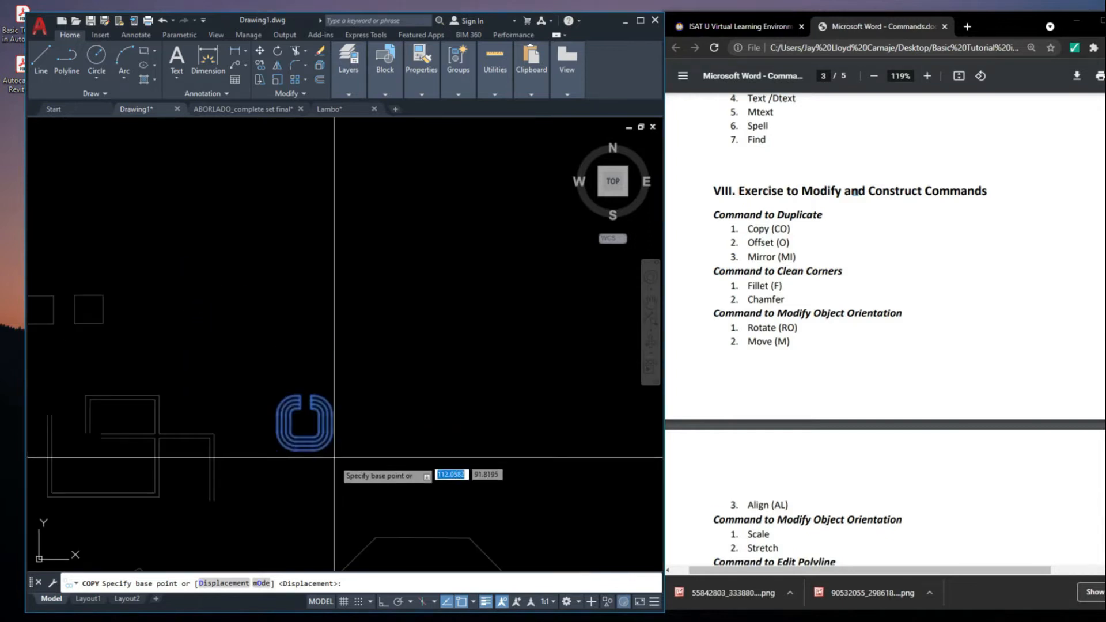
click(305, 450)
Turn on Ortho and place the copy of the U-shaped outline 5 units horizontally to the right of the original
middle_drag(379, 467, 374, 468)
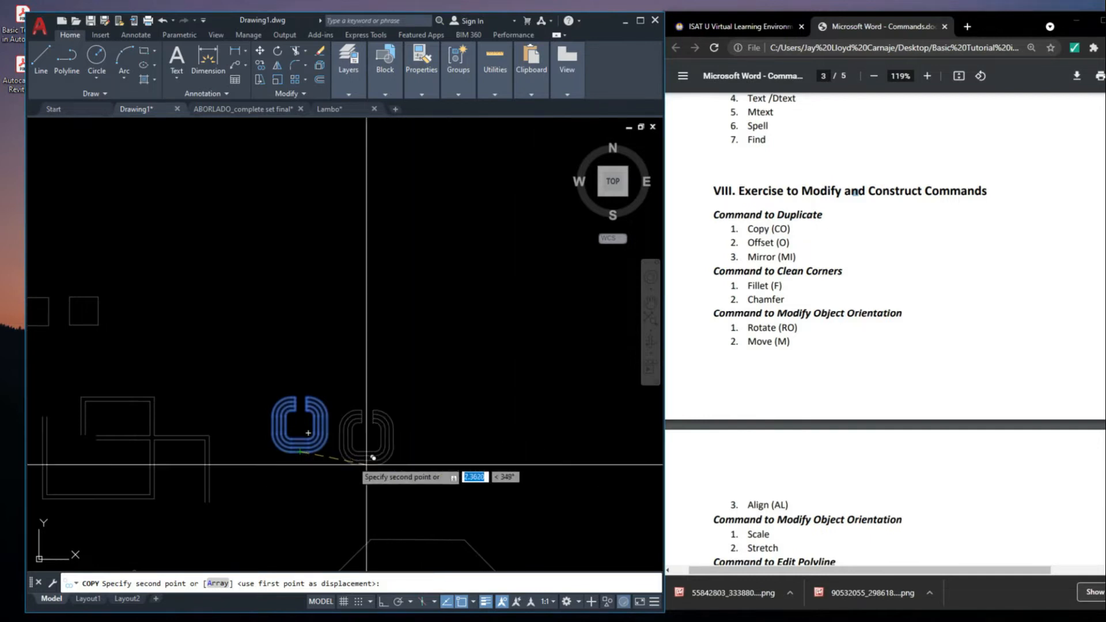
scroll(432, 490, down, 3)
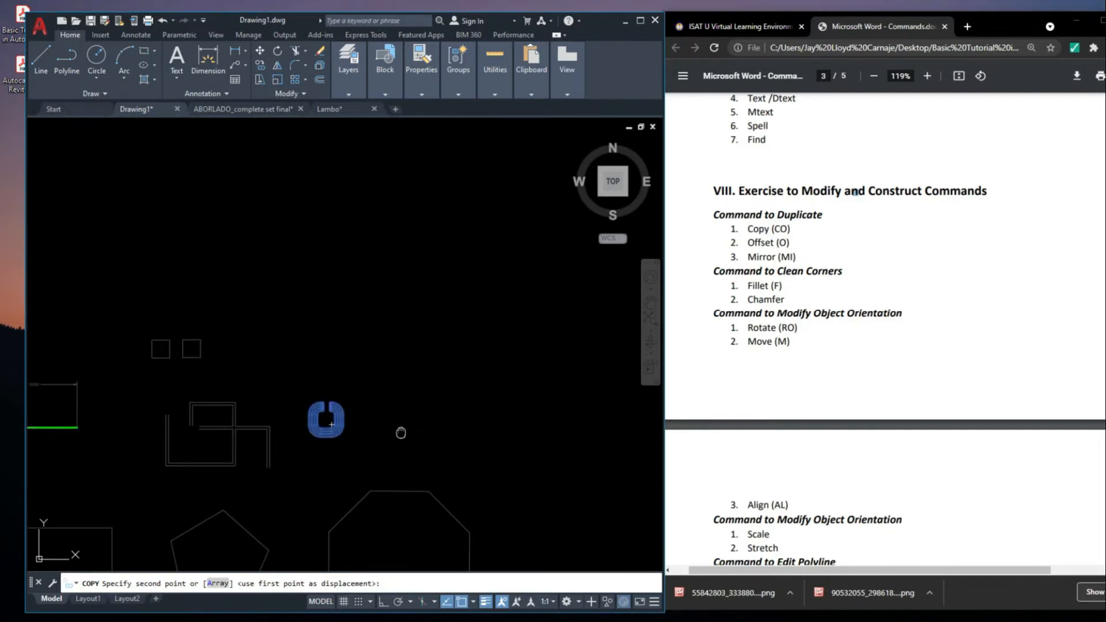
middle_drag(402, 434, 402, 448)
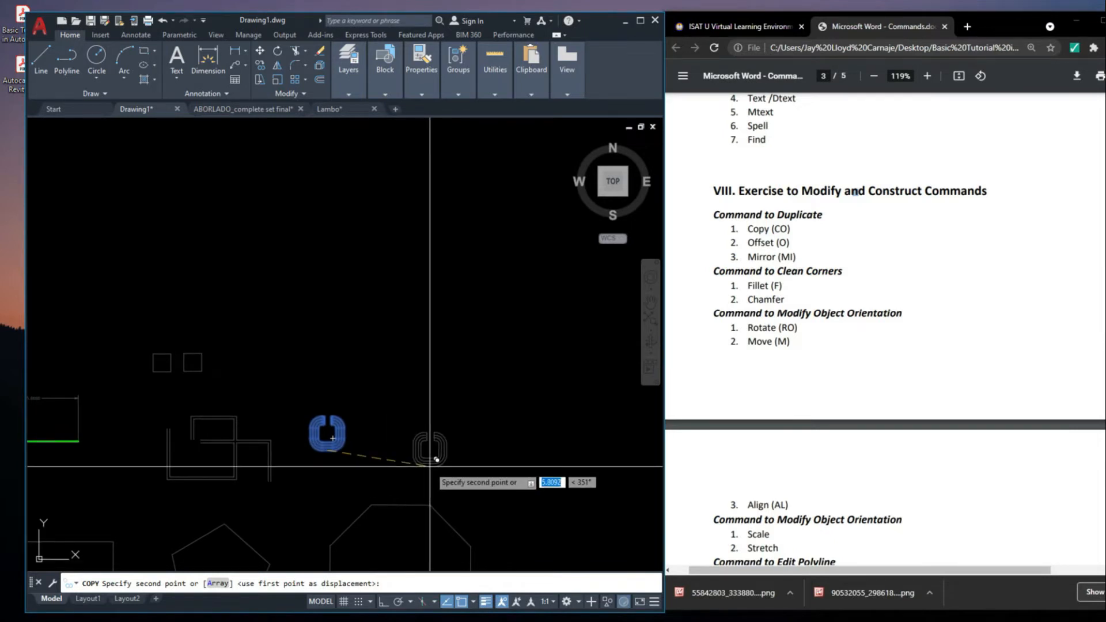
key(F8)
scroll(403, 444, up, 2)
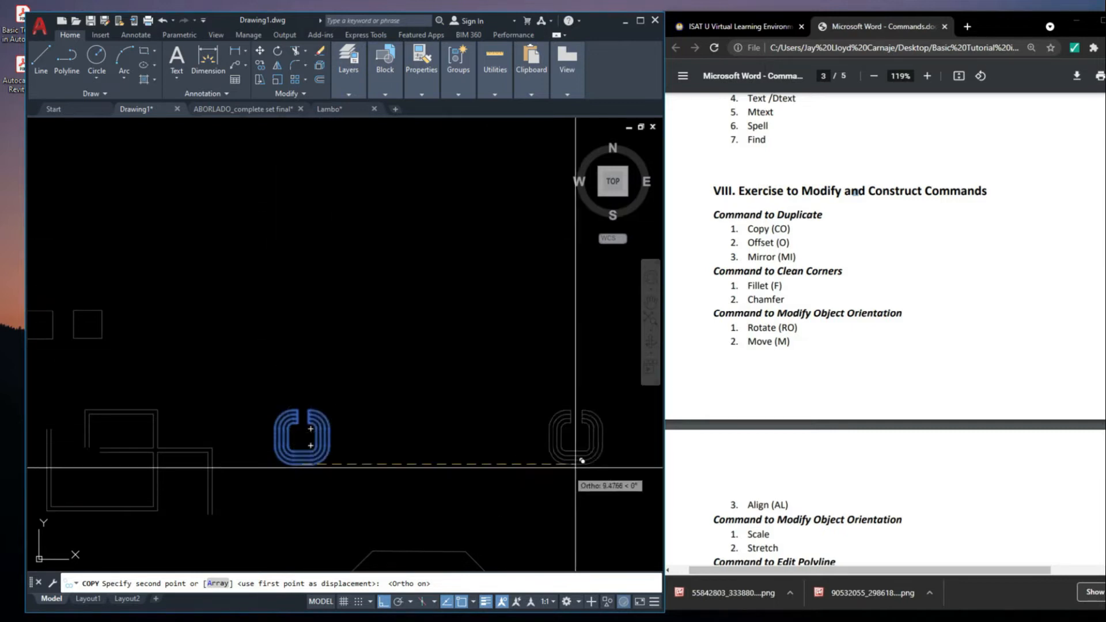
scroll(420, 450, up, 3)
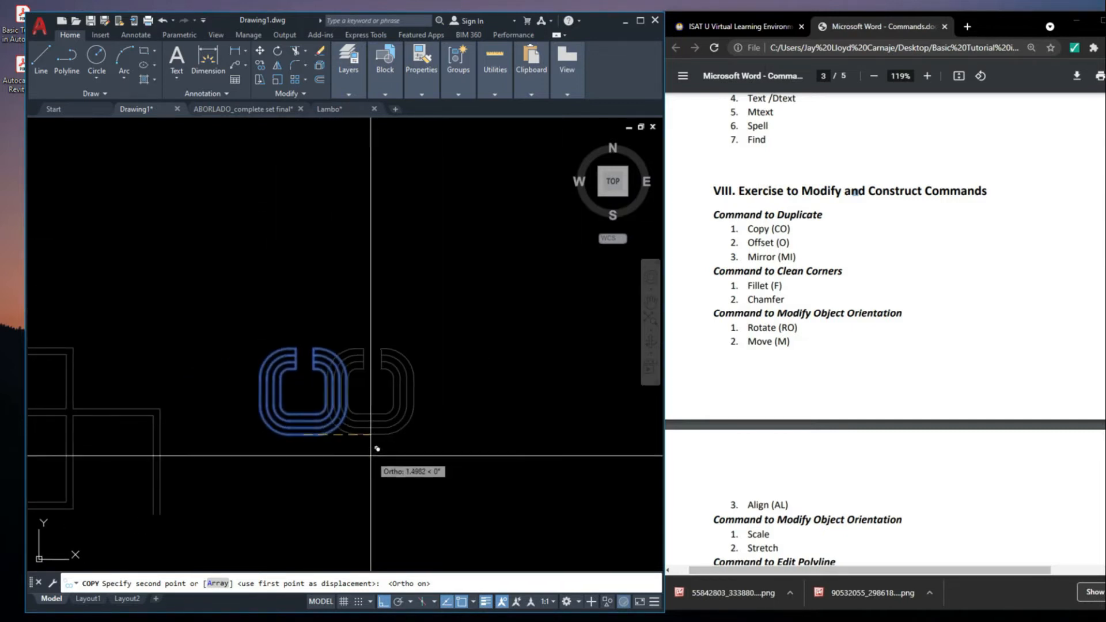
middle_drag(431, 452, 407, 443)
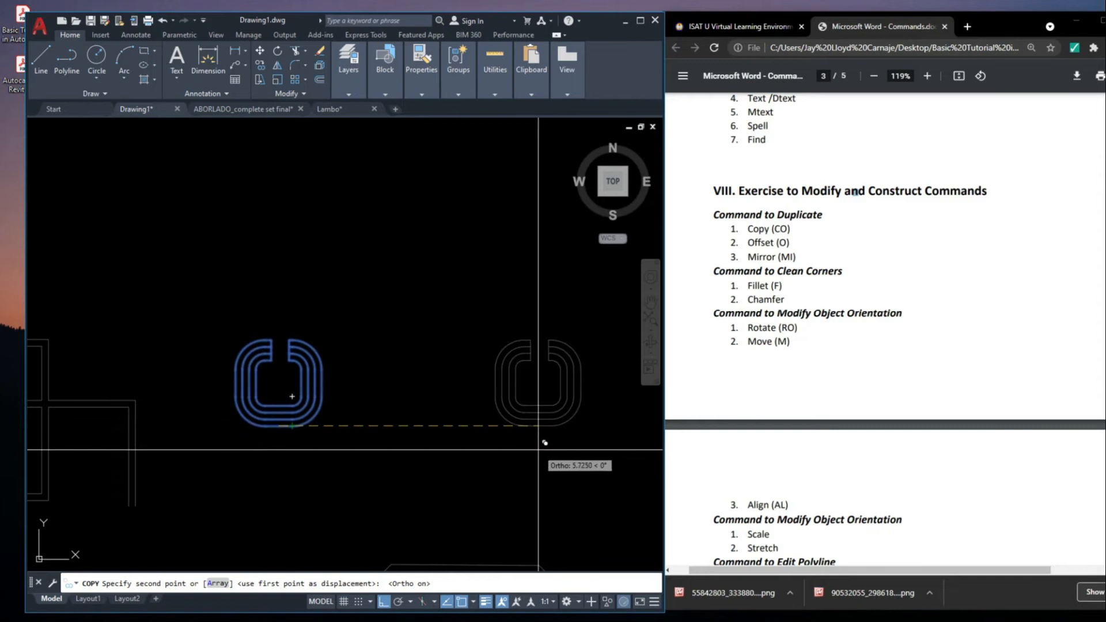
middle_drag(539, 444, 526, 459)
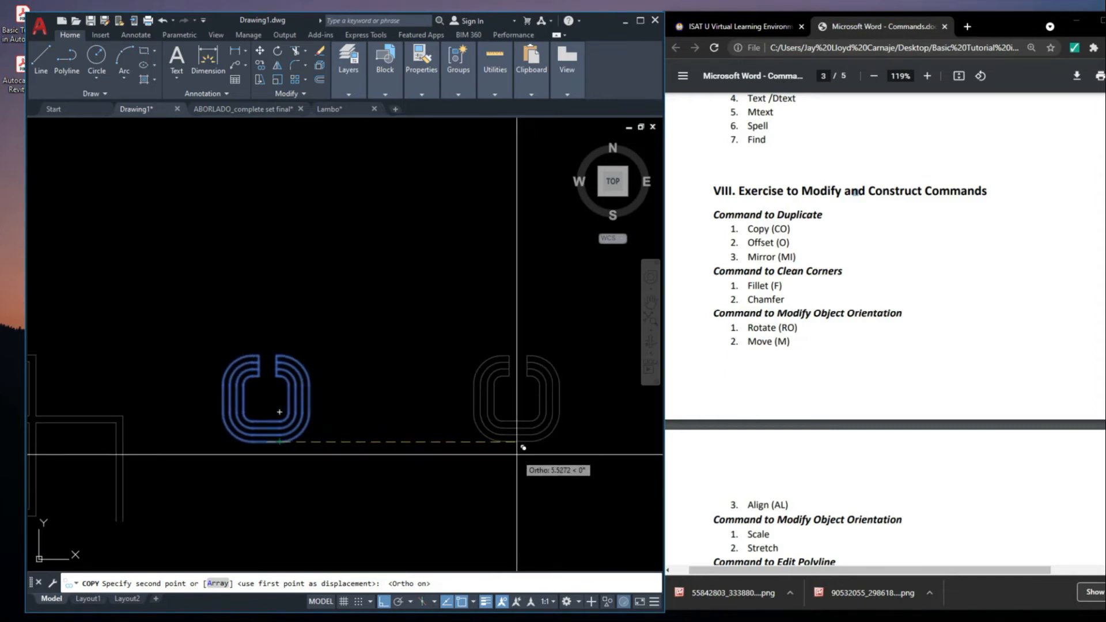
text(5)
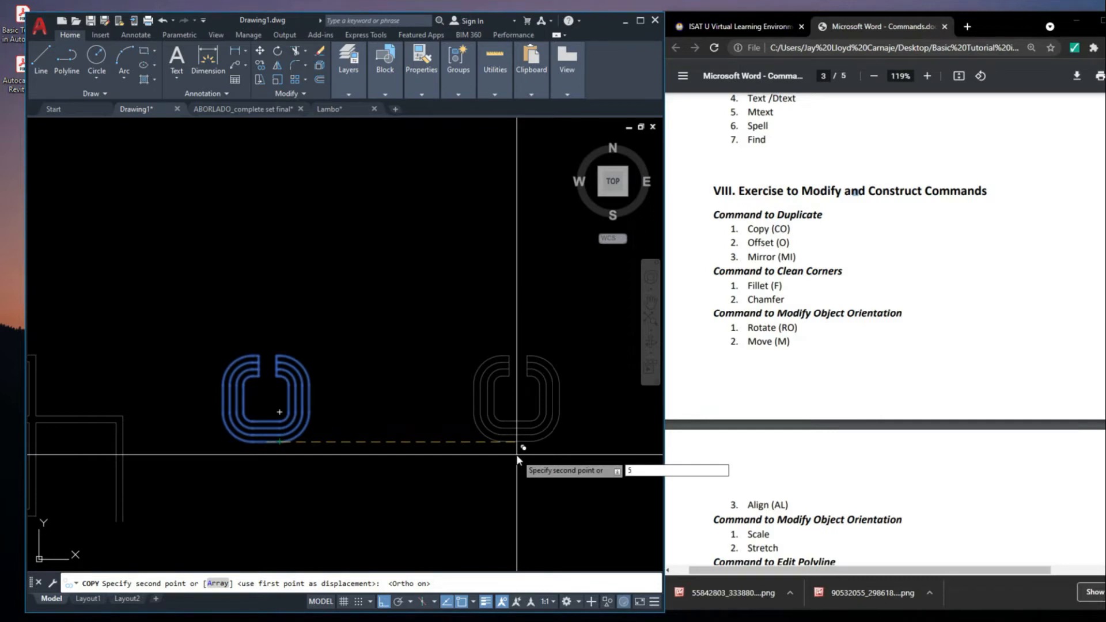
key(Return)
scroll(424, 403, down, 3)
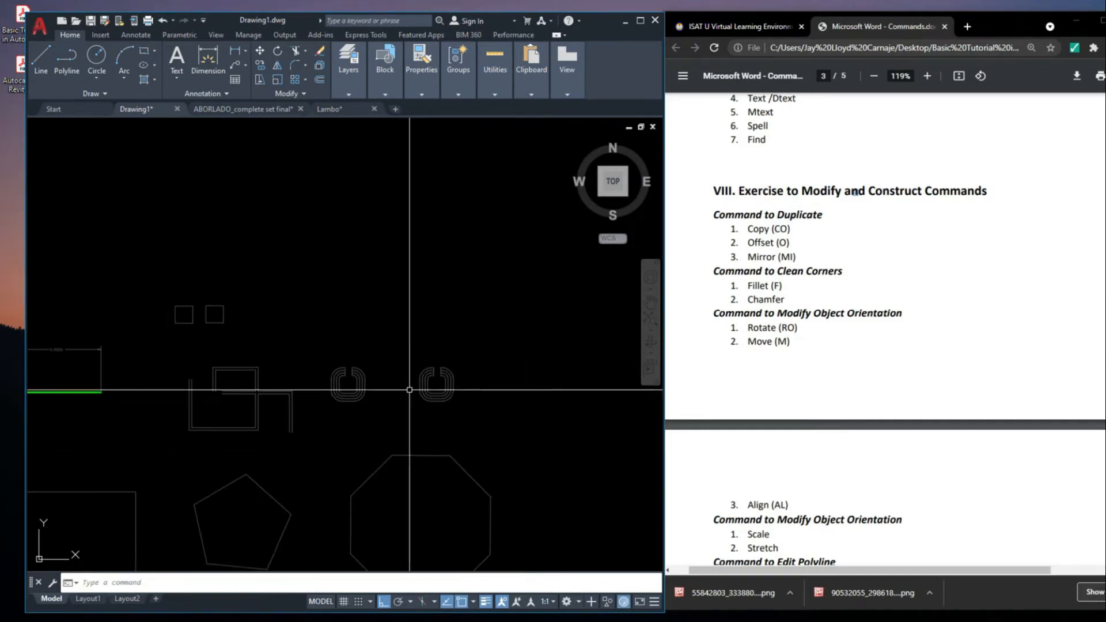
click(388, 354)
click(521, 454)
middle_drag(464, 442, 474, 440)
key(Escape)
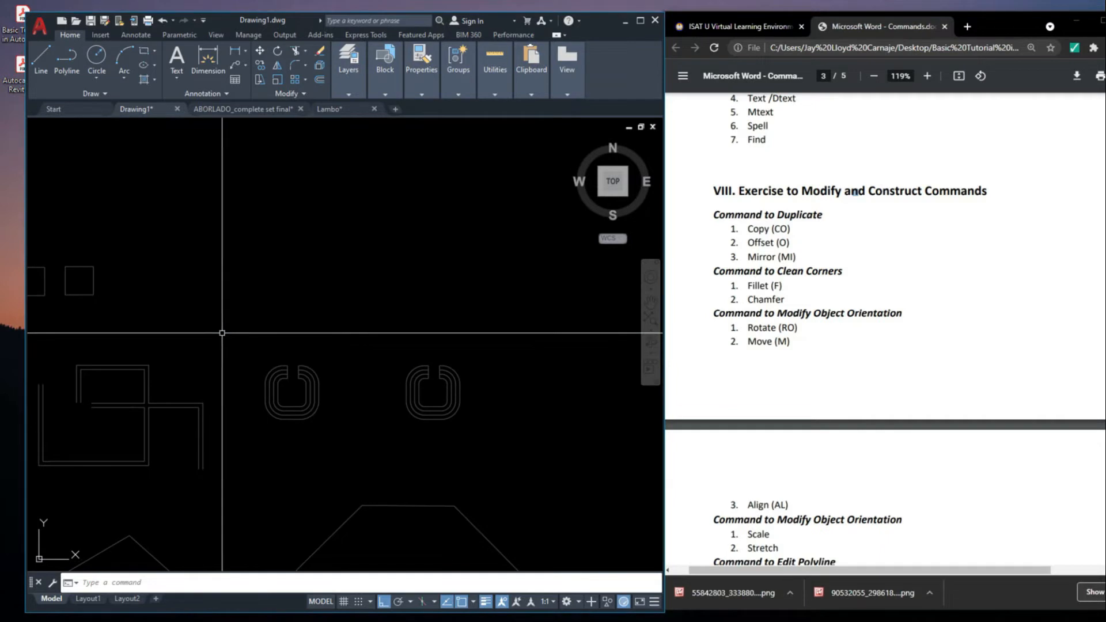
Copy both rounded U-shaped outlines together 5 units straight up from a base point between them
click(223, 333)
click(540, 448)
scroll(504, 462, up, 2)
text(co)
key(Return)
click(317, 436)
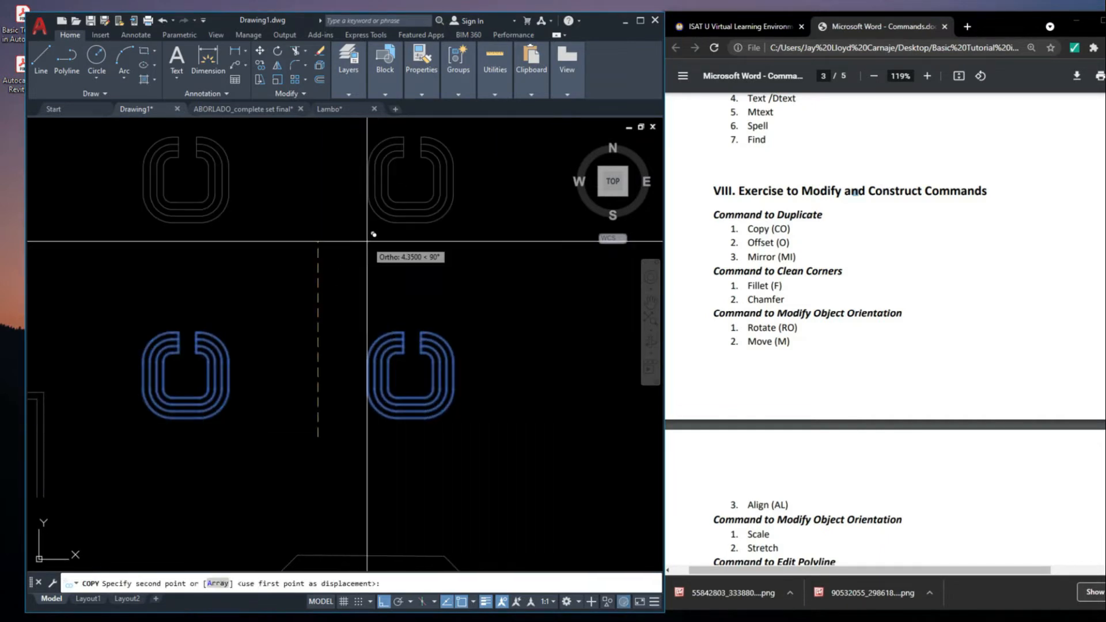
text(5)
key(Return)
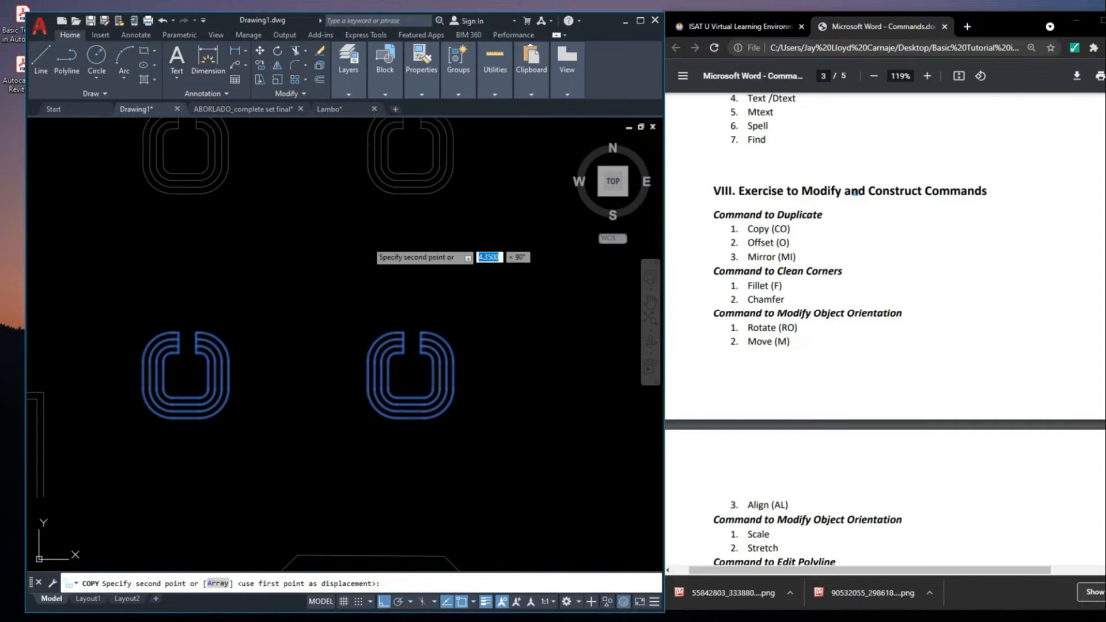
scroll(420, 372, down, 4)
scroll(433, 325, up, 2)
key(Escape)
middle_drag(414, 291, 421, 329)
scroll(323, 295, down, 2)
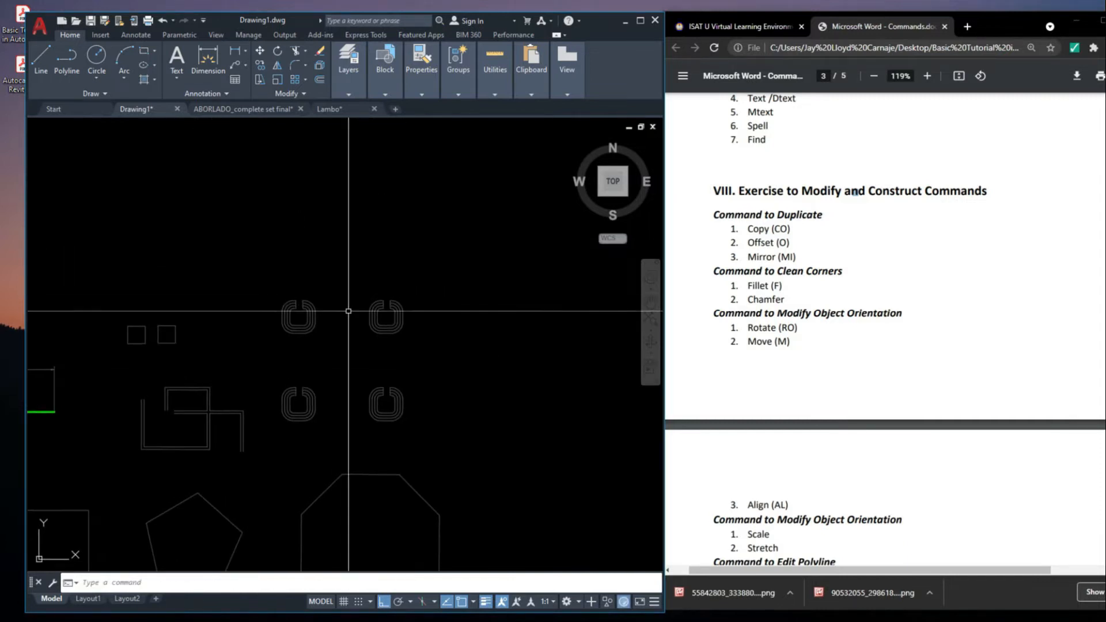
scroll(347, 311, up, 2)
click(225, 259)
click(483, 376)
scroll(452, 388, up, 2)
key(Escape)
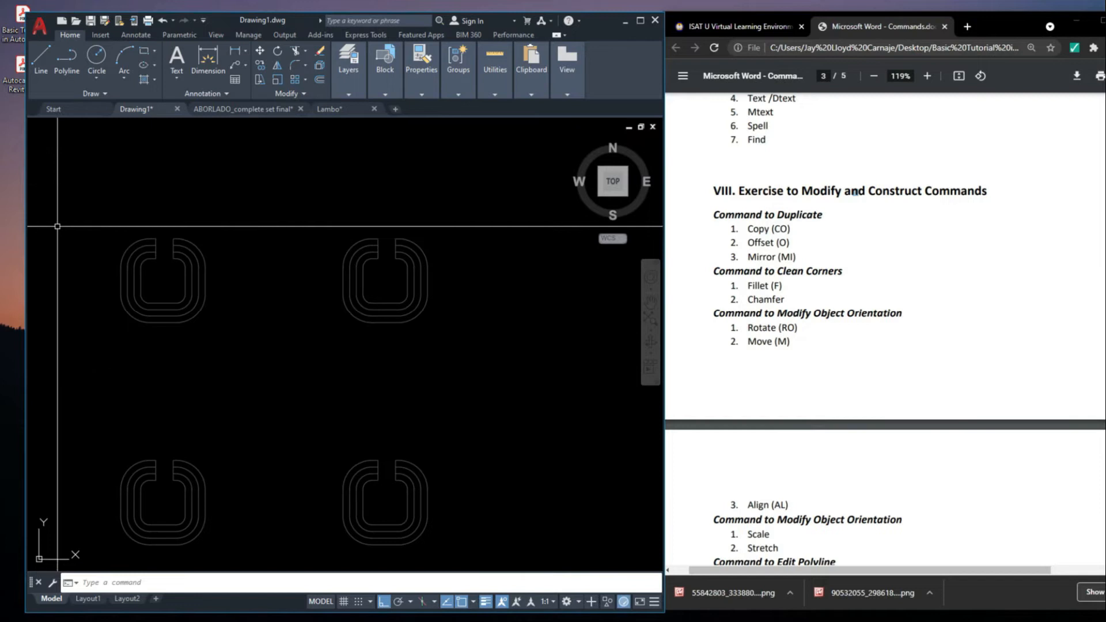
Copy the two upper slotted outlines together 5 units straight up, using a slot corner of the outline below as base point
click(87, 196)
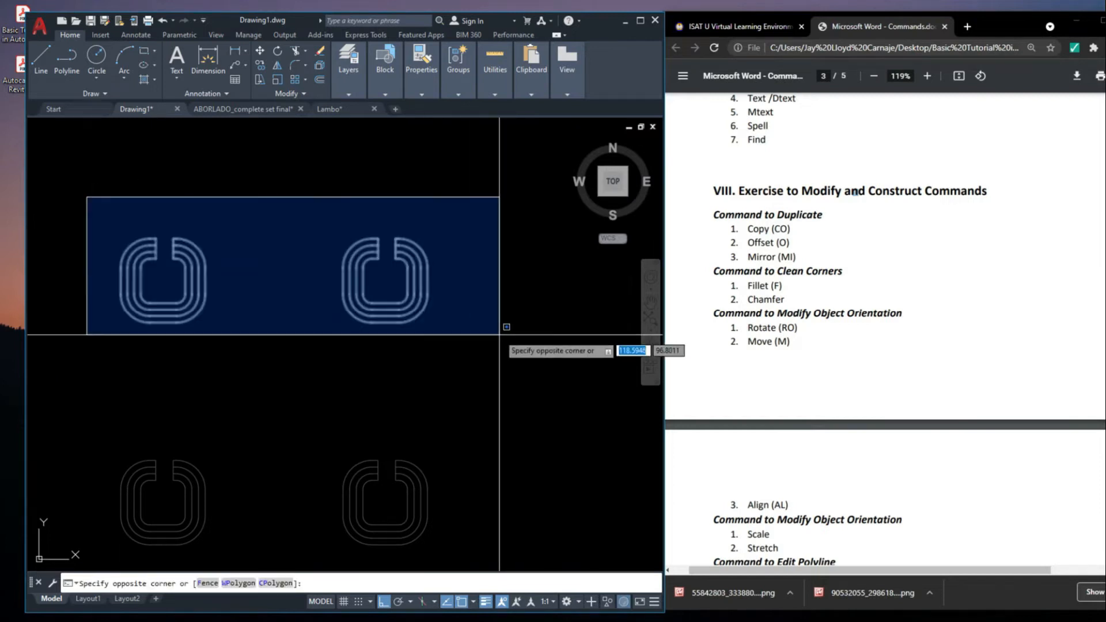
click(500, 339)
text(co)
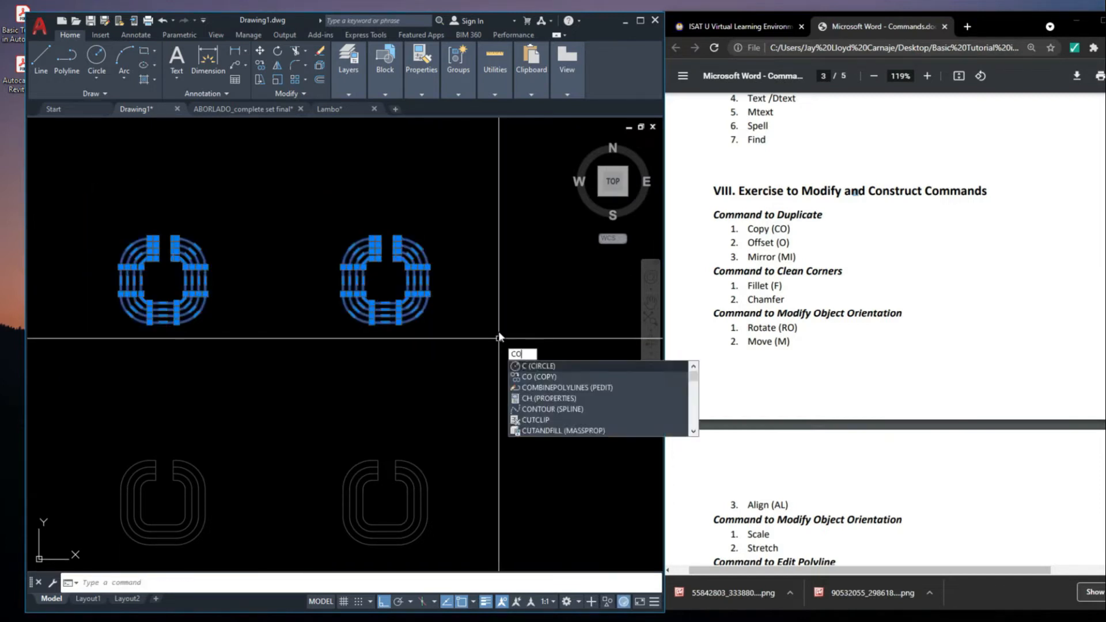
key(Return)
scroll(377, 460, up, 2)
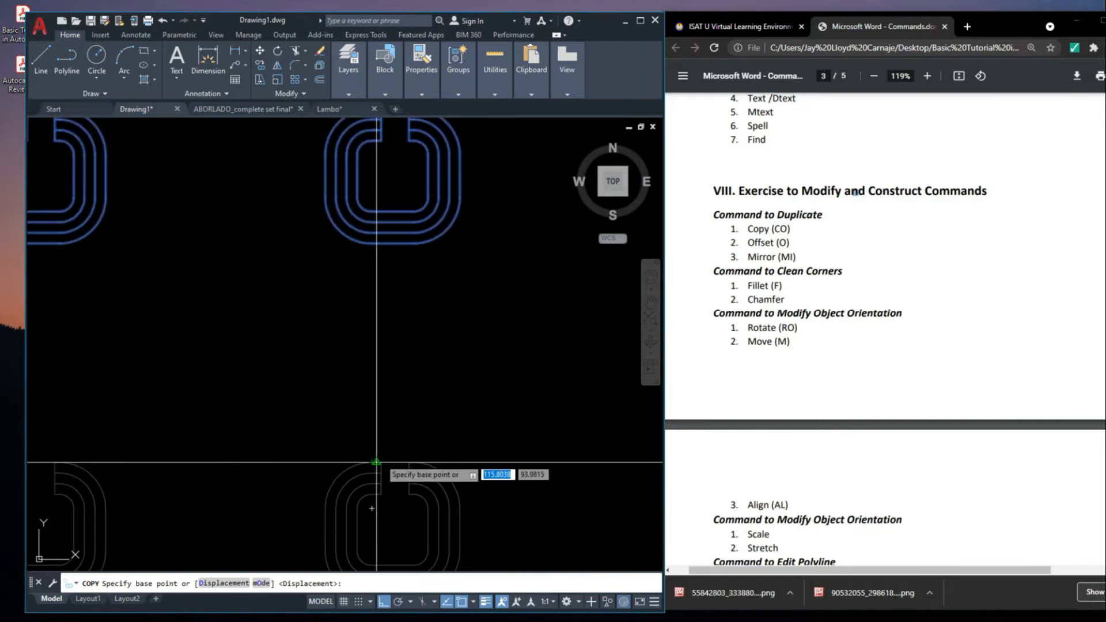
click(381, 462)
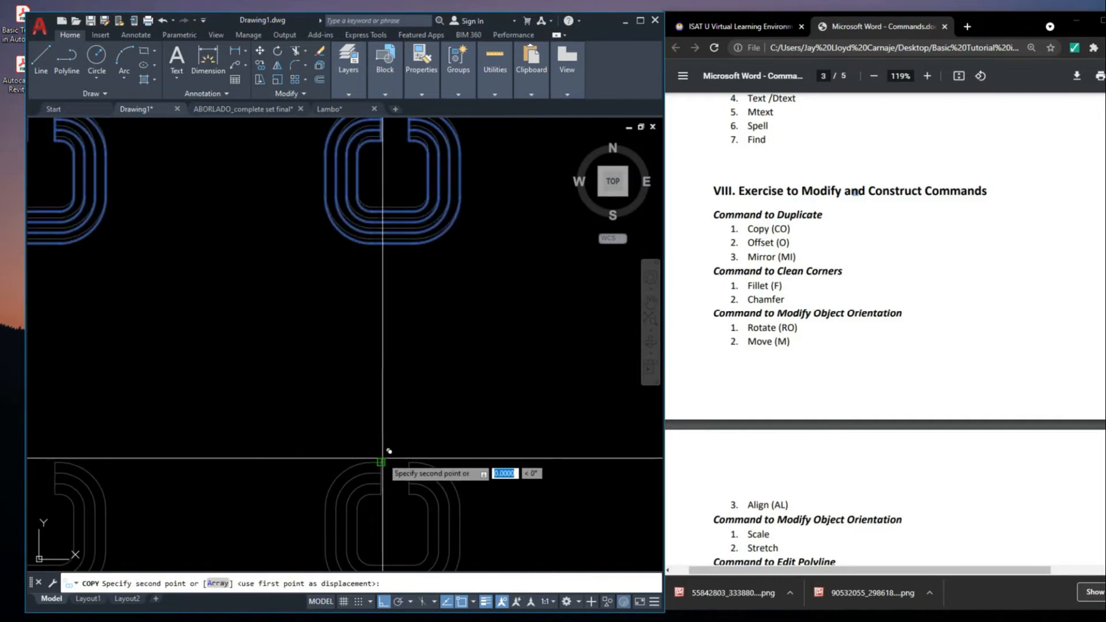
scroll(386, 455, down, 3)
scroll(397, 450, up, 2)
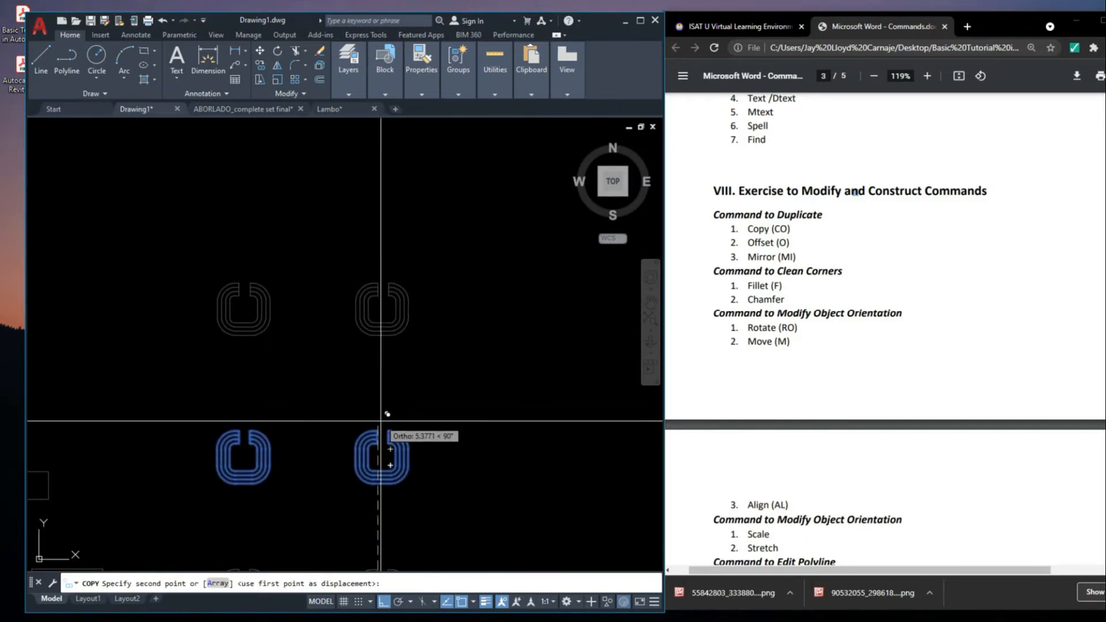
scroll(378, 426, up, 3)
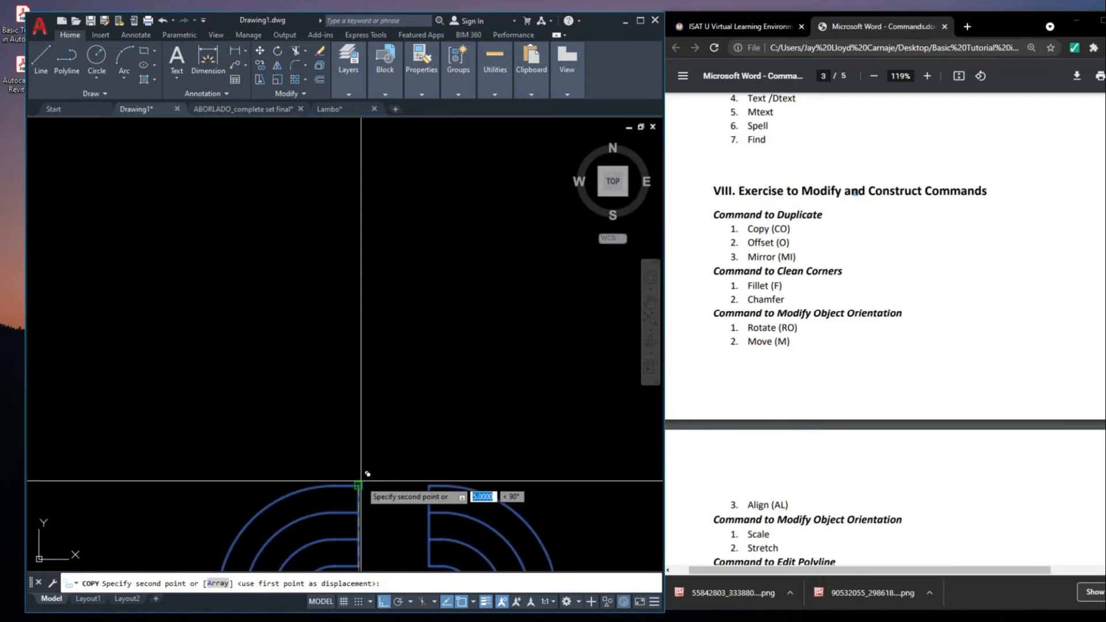
scroll(367, 473, down, 3)
key(Escape)
middle_drag(514, 348, 534, 440)
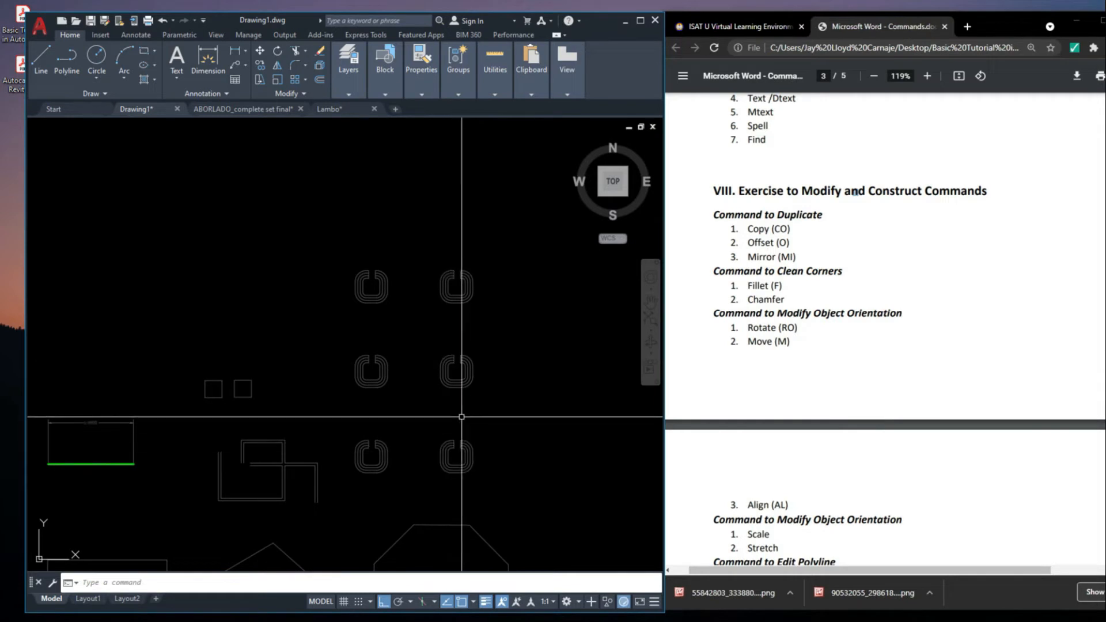
Delete the four slotted outlines in the upper two rows, keeping only the lowest pair
scroll(488, 411, down, 2)
scroll(476, 388, up, 2)
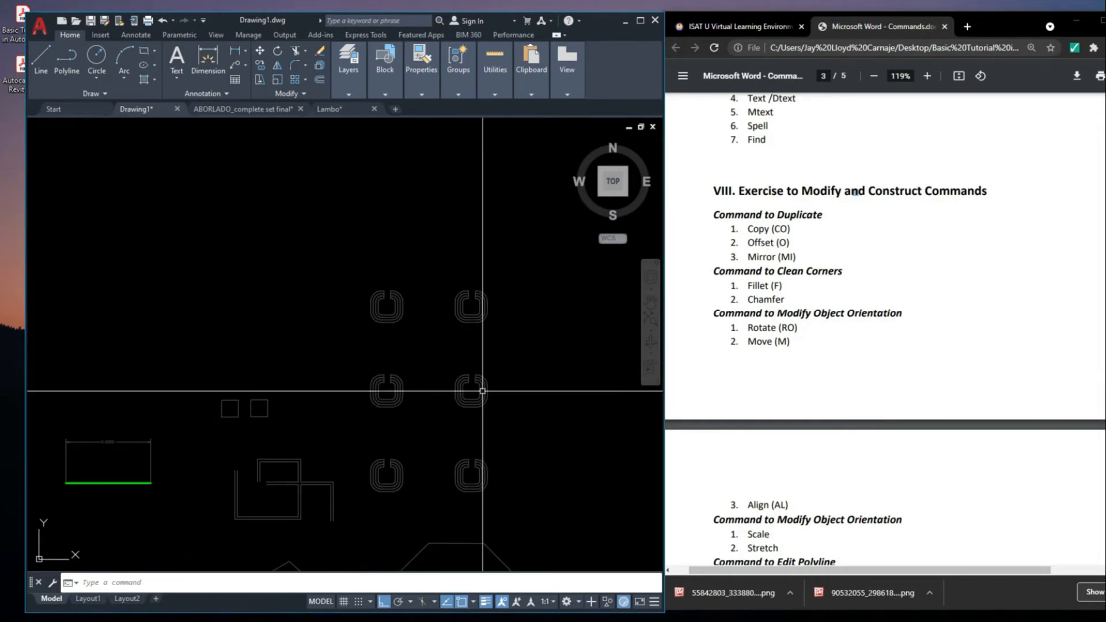
click(525, 415)
click(357, 227)
key(Delete)
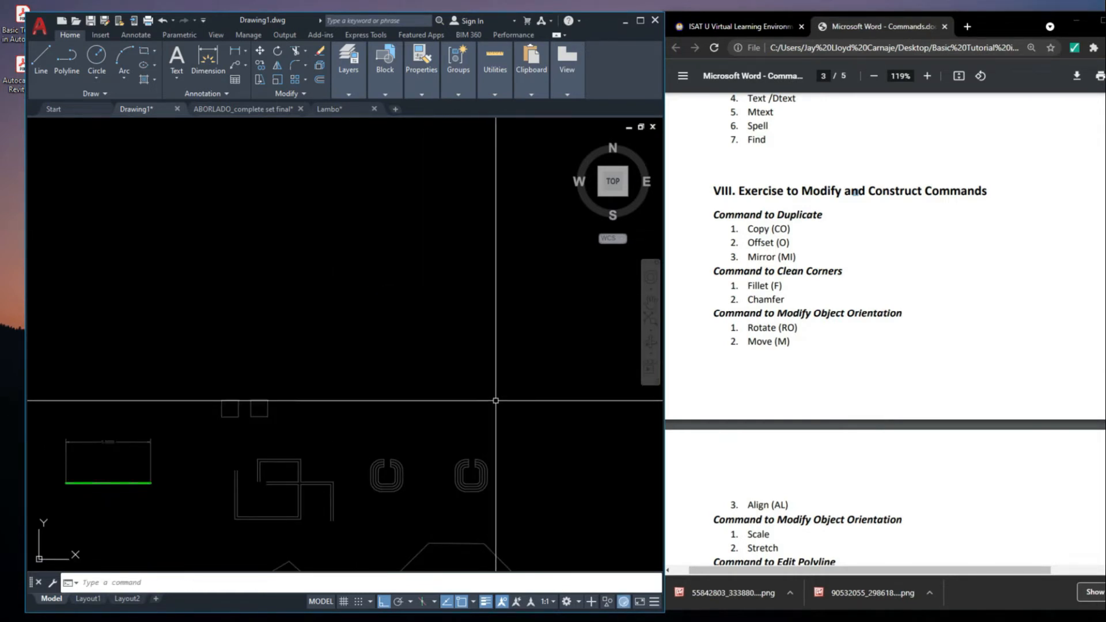
scroll(494, 400, down, 1)
scroll(478, 422, up, 1)
mouse_move(483, 432)
middle_down()
mouse_move(473, 450)
mouse_move(443, 420)
middle_up()
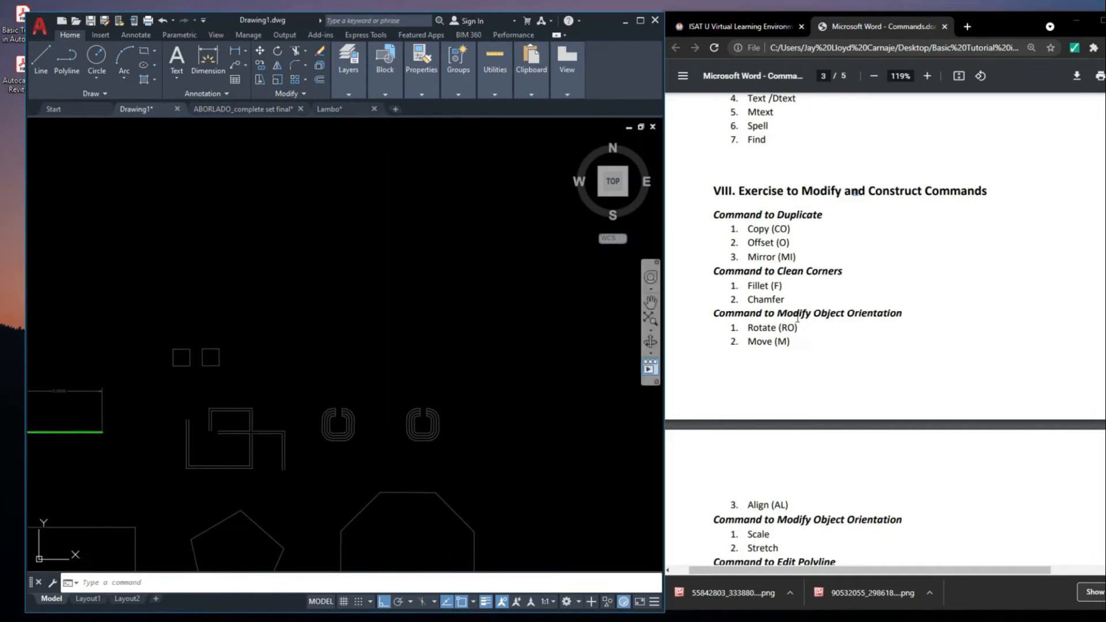
Delete the outer nested outlines and slot end lines of the second figure, keeping only its innermost outline
scroll(510, 437, down, 2)
scroll(510, 439, up, 10)
click(530, 360)
click(438, 289)
key(Delete)
click(427, 321)
click(313, 266)
key(Delete)
middle_drag(471, 366, 476, 367)
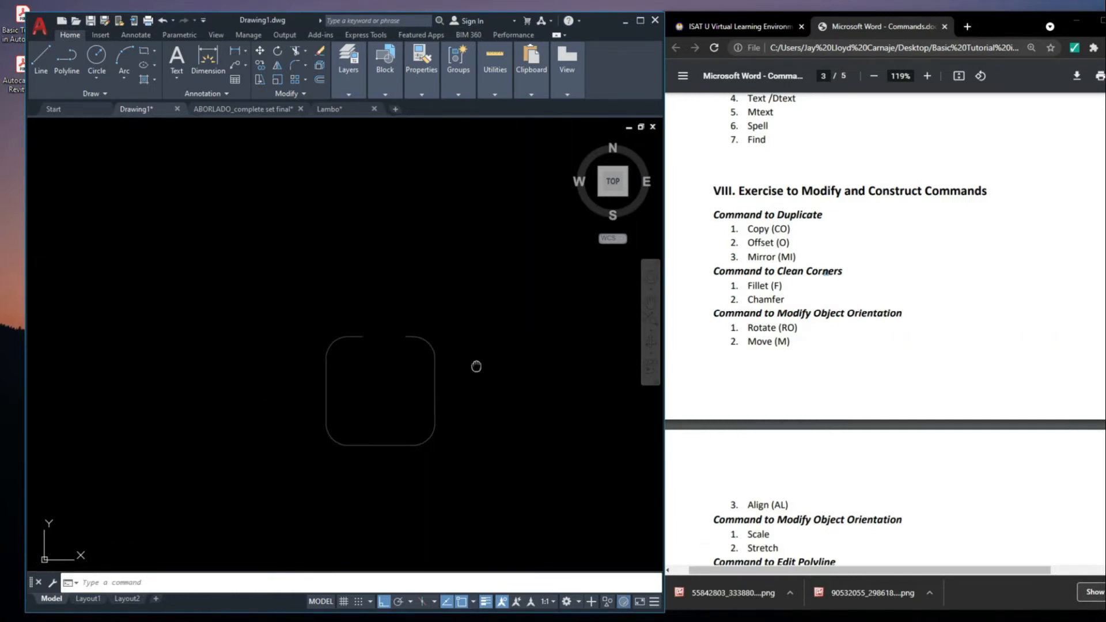
key(Return)
click(439, 393)
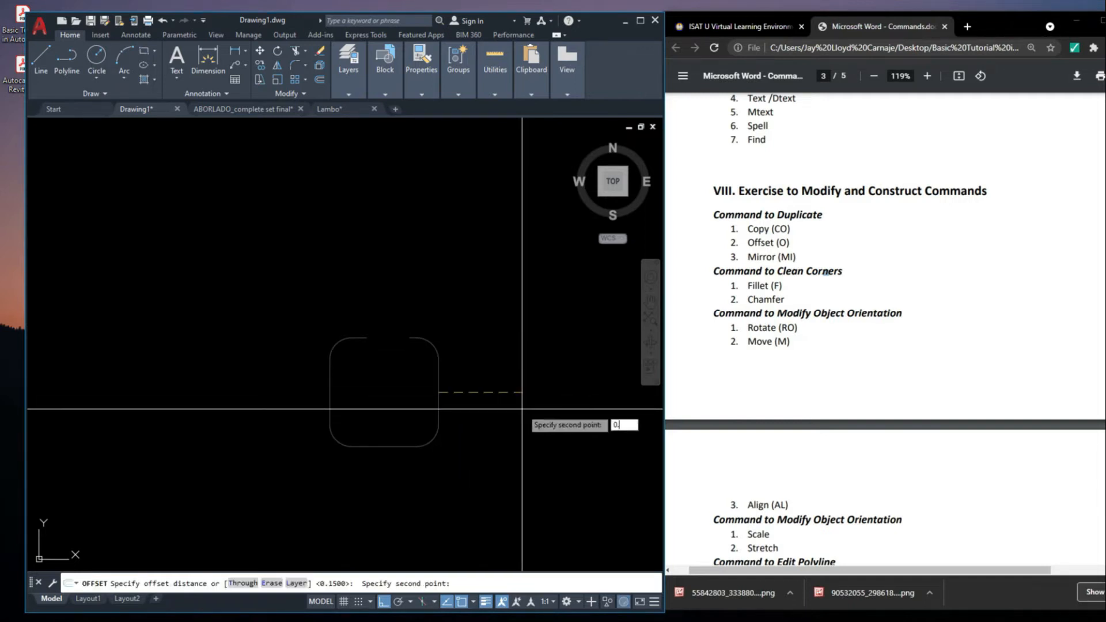
key(Escape)
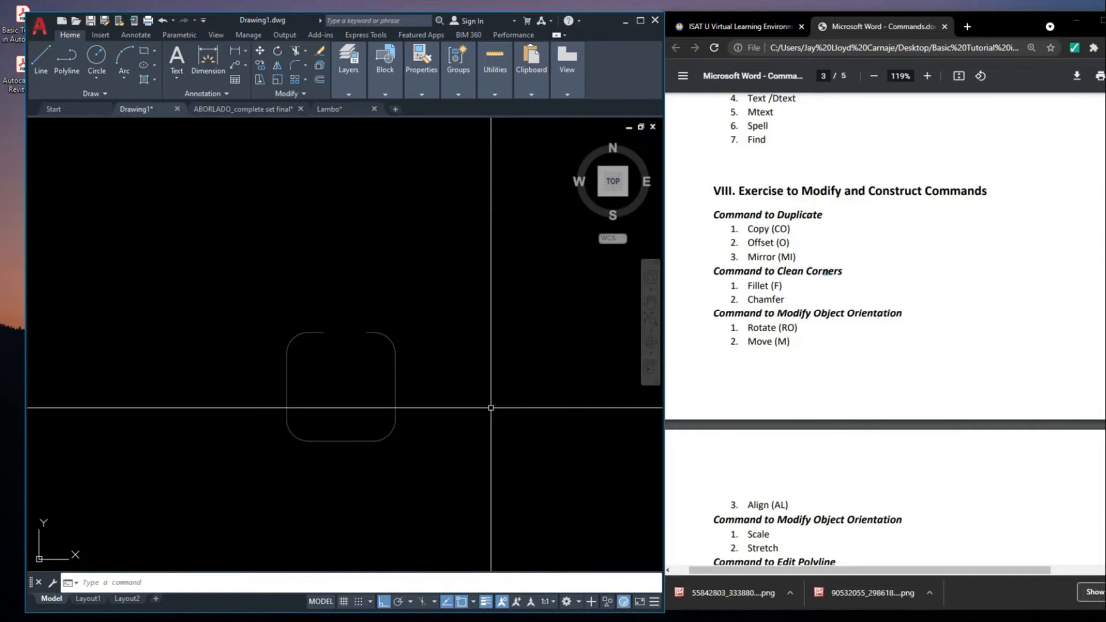
text(O)
key(Escape)
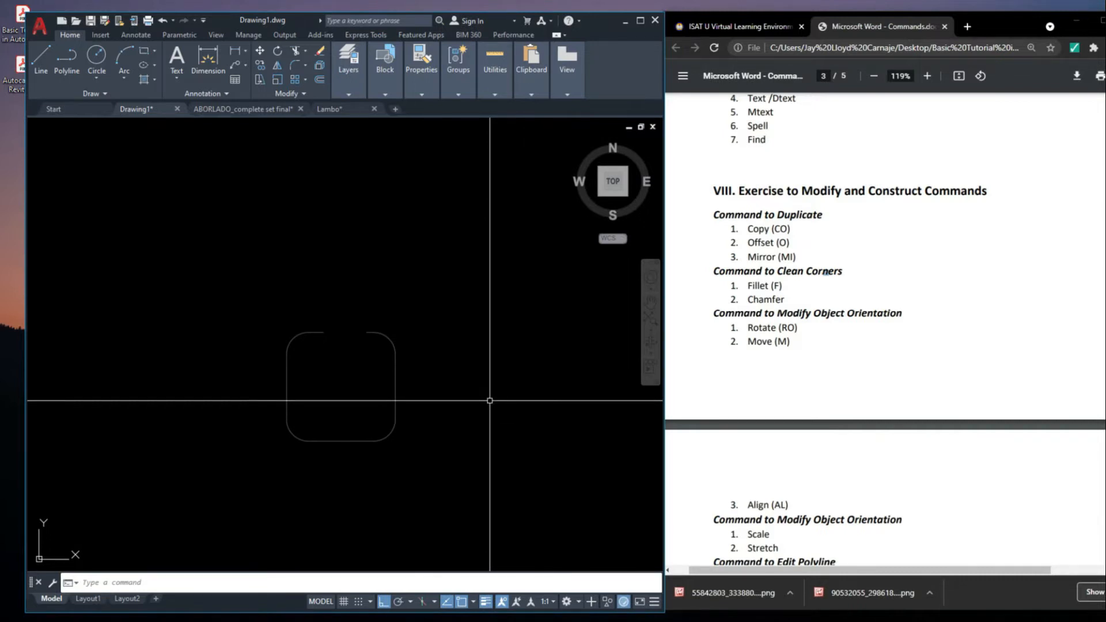
Offset the single rounded outline outward by 0.15
text(O)
key(Return)
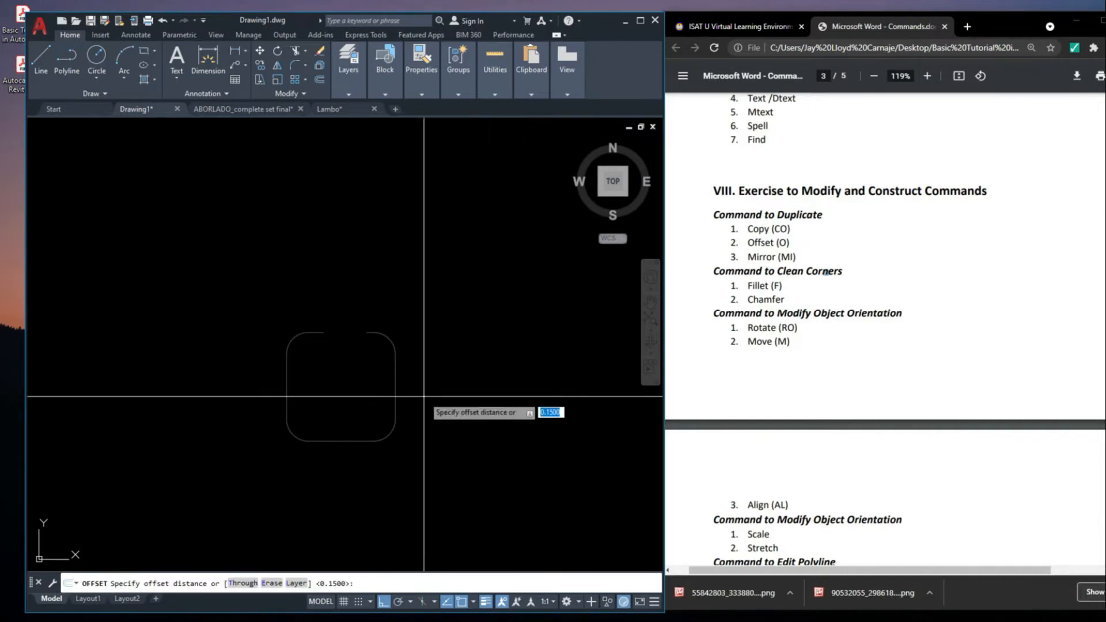
click(395, 394)
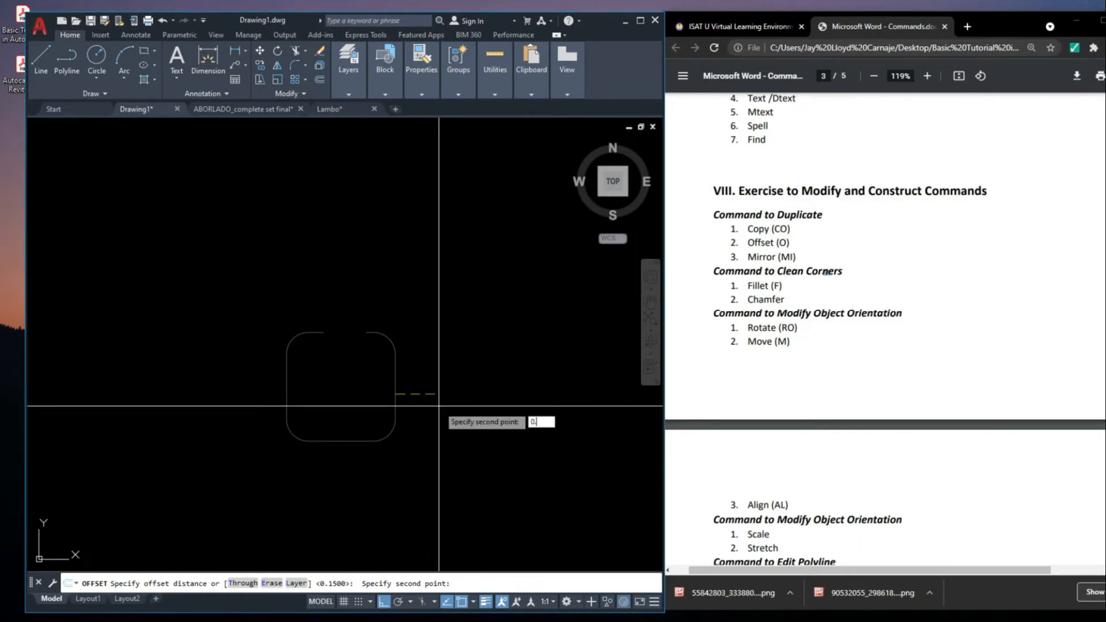
click(395, 390)
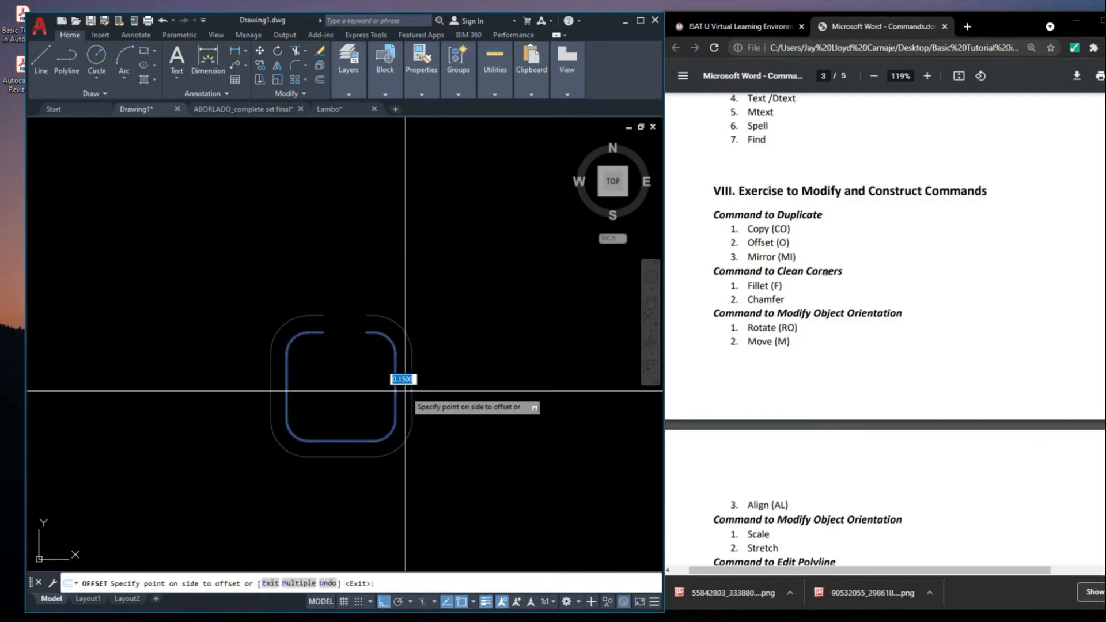
click(508, 446)
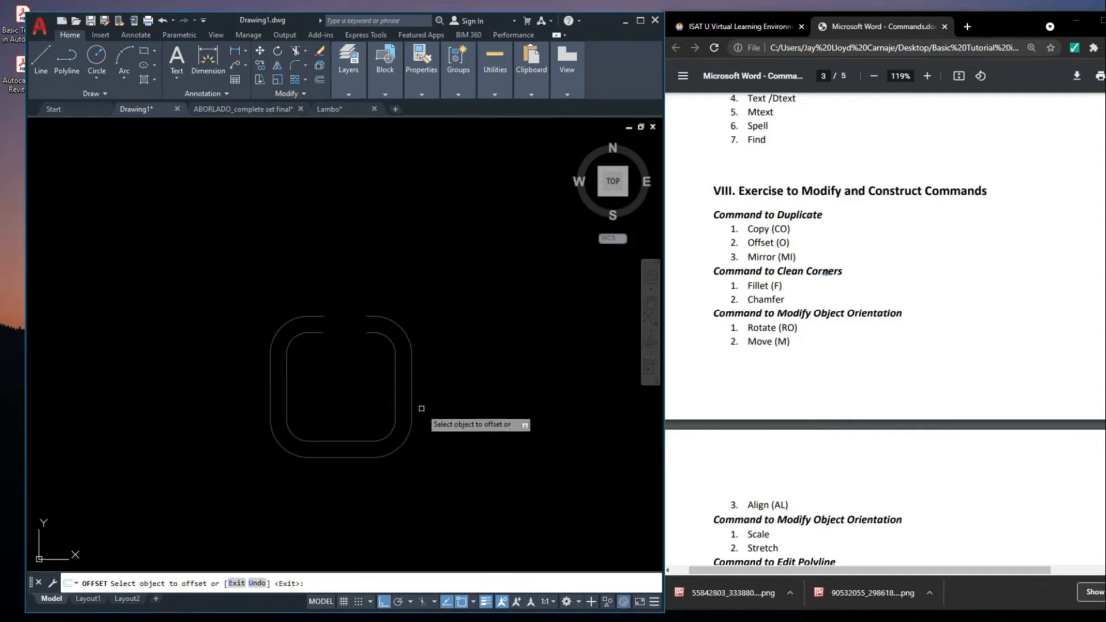
Keep offsetting the outermost outline outward by the same 0.15 distance until there are eight nested outlines
click(414, 413)
click(475, 424)
click(461, 397)
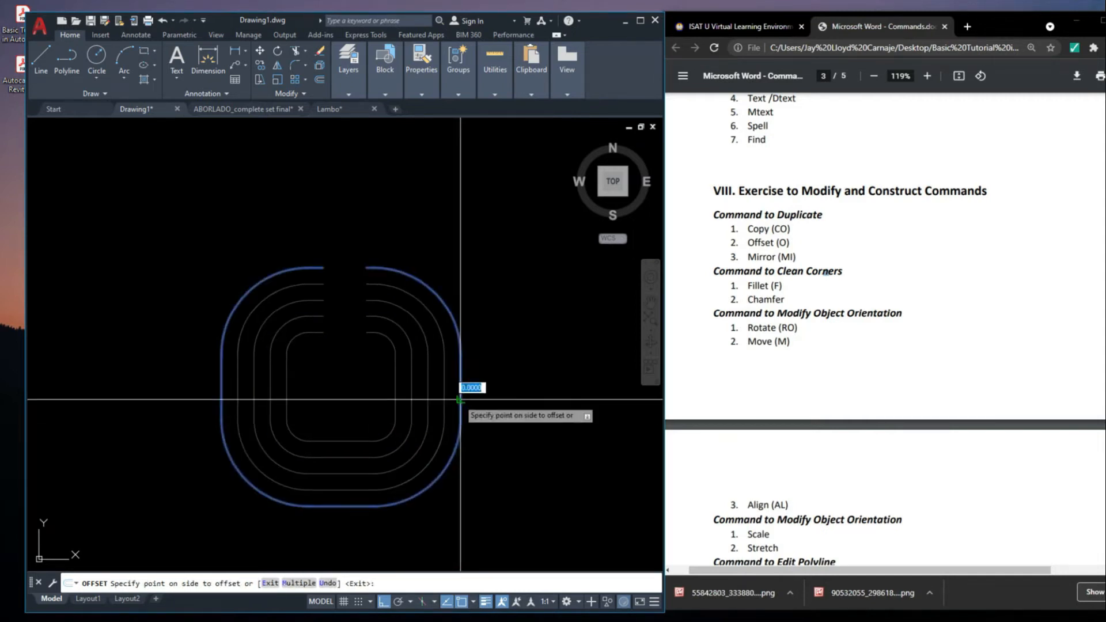
click(504, 415)
scroll(533, 360, down, 6)
scroll(521, 320, down, 2)
middle_drag(533, 372, 509, 377)
scroll(510, 374, up, 2)
click(491, 355)
click(511, 368)
scroll(443, 317, up, 4)
scroll(481, 314, up, 2)
click(567, 305)
click(526, 282)
key(Return)
Draw vertical lines along both sides of the slot, joining the ends of the outermost and innermost outlines
middle_drag(538, 380, 527, 378)
text(L)
key(Return)
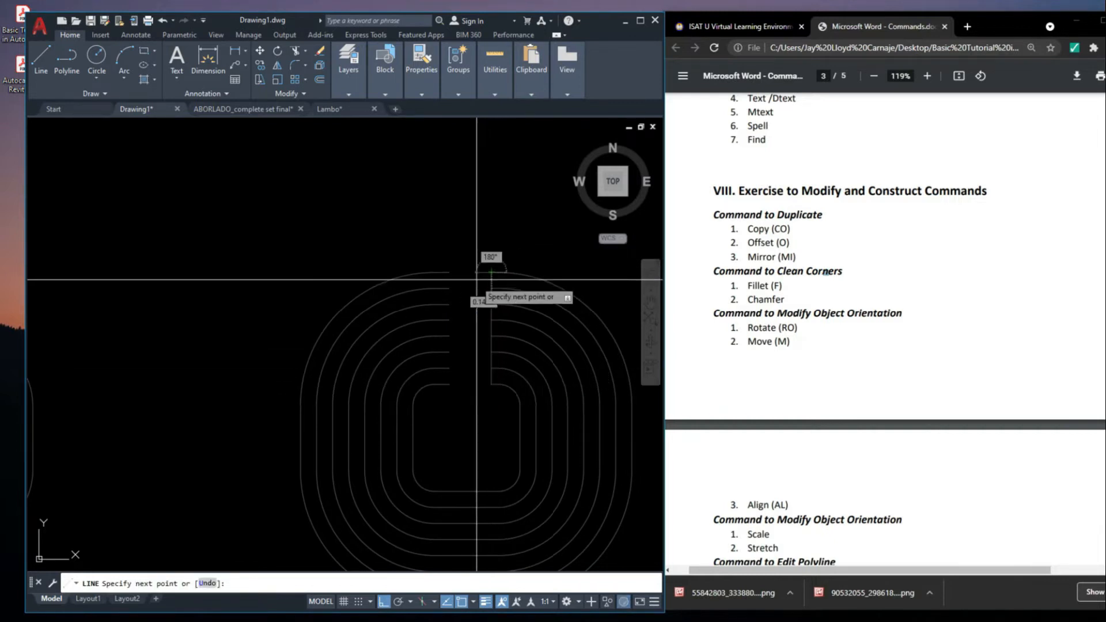
click(450, 273)
click(449, 384)
key(Return)
scroll(515, 316, down, 4)
middle_drag(615, 422, 464, 399)
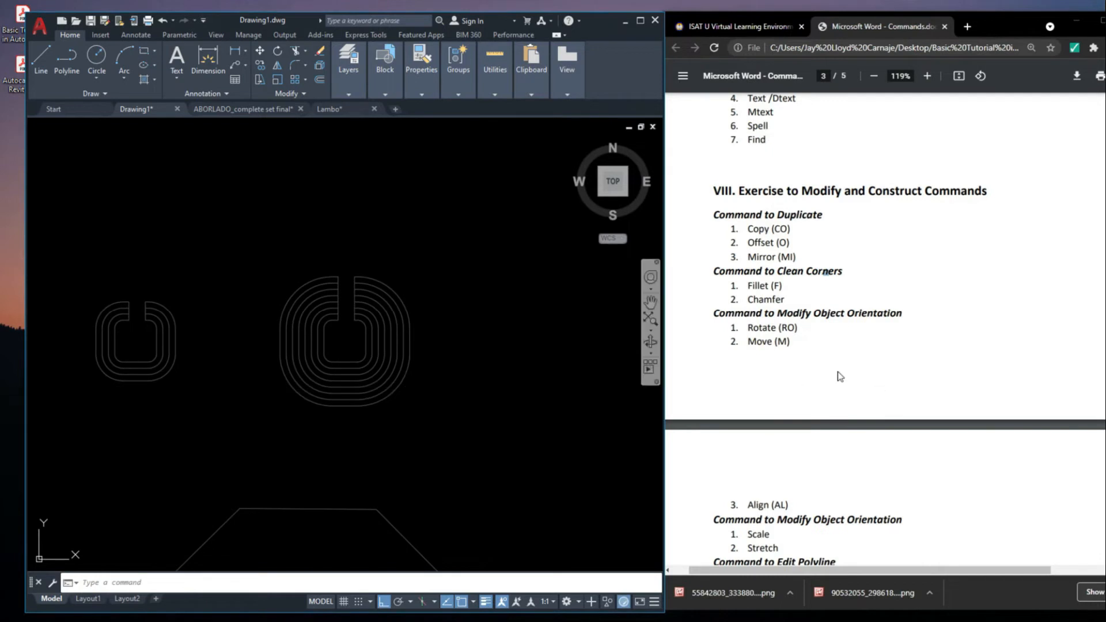
click(503, 324)
scroll(504, 325, down, 6)
middle_drag(528, 323, 365, 368)
click(447, 320)
scroll(450, 328, up, 4)
scroll(305, 311, up, 4)
middle_drag(221, 347, 447, 279)
scroll(295, 328, down, 6)
Delete the two vertical lines along the slot of the eight nested outlines
scroll(447, 278, up, 6)
scroll(447, 277, up, 2)
click(460, 271)
click(507, 273)
click(503, 271)
key(Delete)
scroll(501, 262, down, 2)
middle_drag(526, 282, 525, 299)
Extend the open ends of all eight nested outlines across the slot so that each outline closes
key(Return)
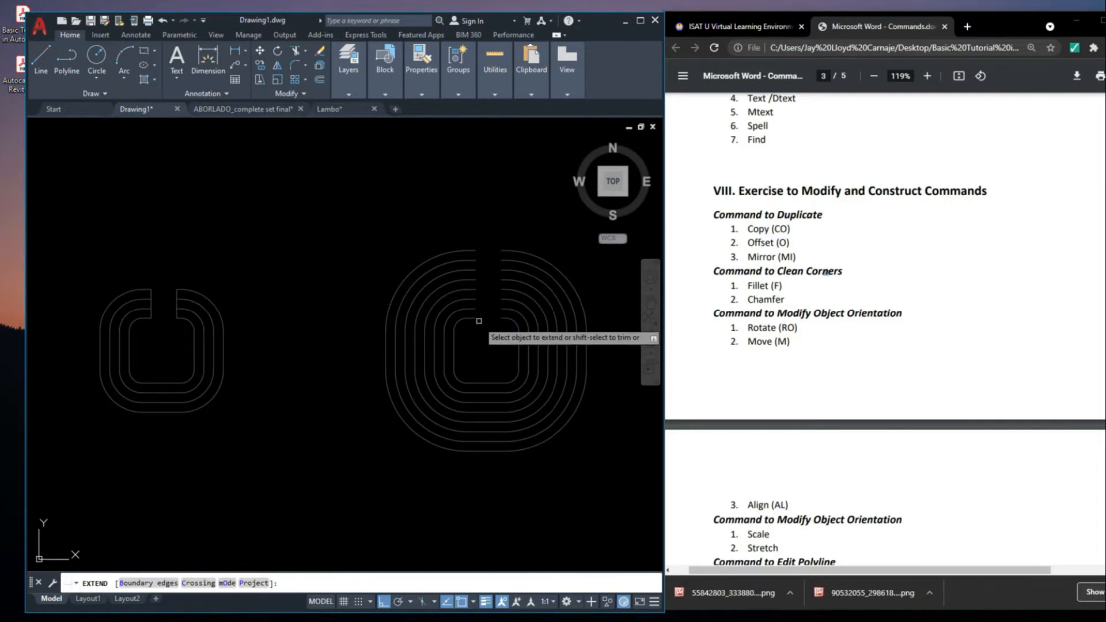
click(469, 331)
click(468, 224)
key(Escape)
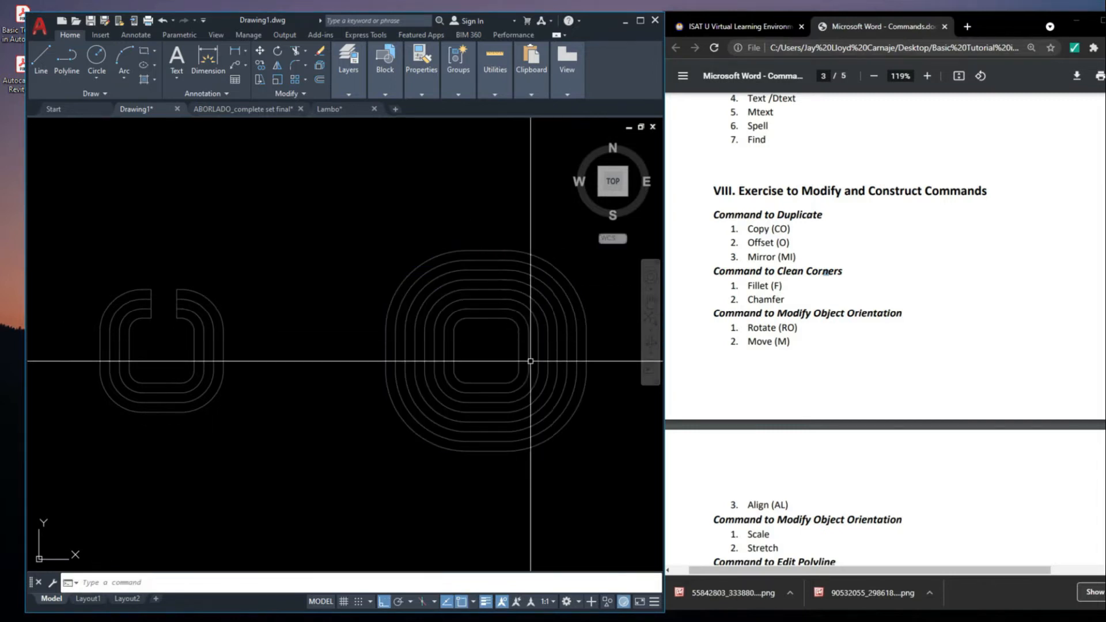
middle_drag(546, 381, 504, 337)
Draw a vertical construction line through the middle of the nested closed outlines
text(xl)
key(Return)
click(445, 406)
click(453, 300)
key(Escape)
middle_drag(501, 339, 504, 342)
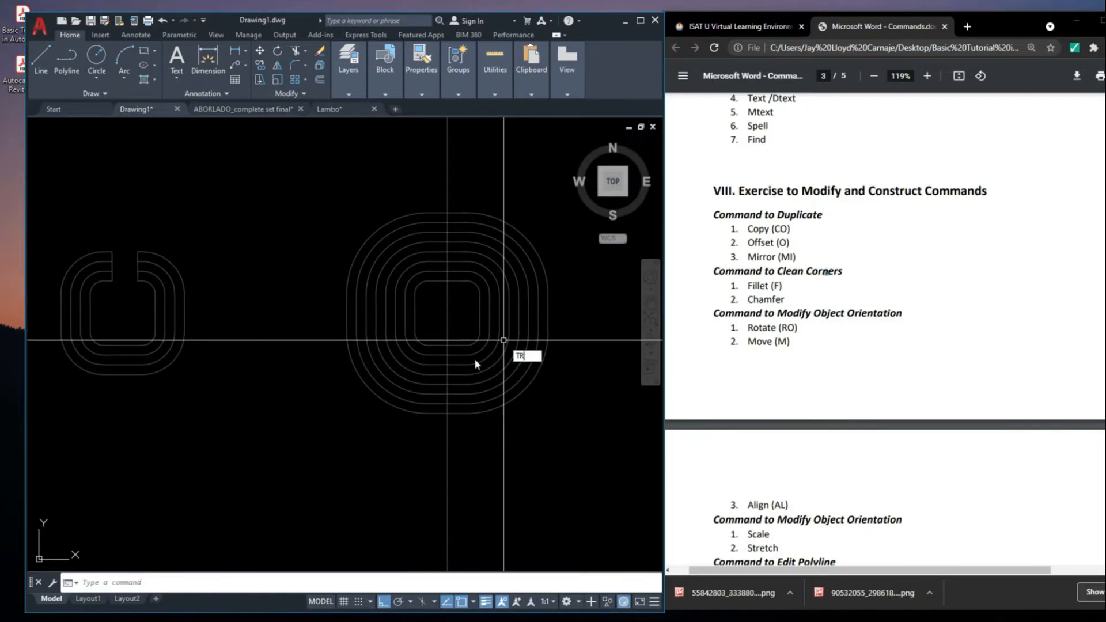
Trim the nested outlines at the construction line along their lower and upper edges
click(437, 424)
click(437, 333)
click(445, 299)
click(436, 197)
key(Escape)
Delete the left half of the nested outlines and the vertical construction line
click(438, 443)
click(344, 178)
key(Delete)
click(463, 171)
click(430, 175)
key(Delete)
scroll(429, 176, down, 4)
scroll(468, 187, up, 4)
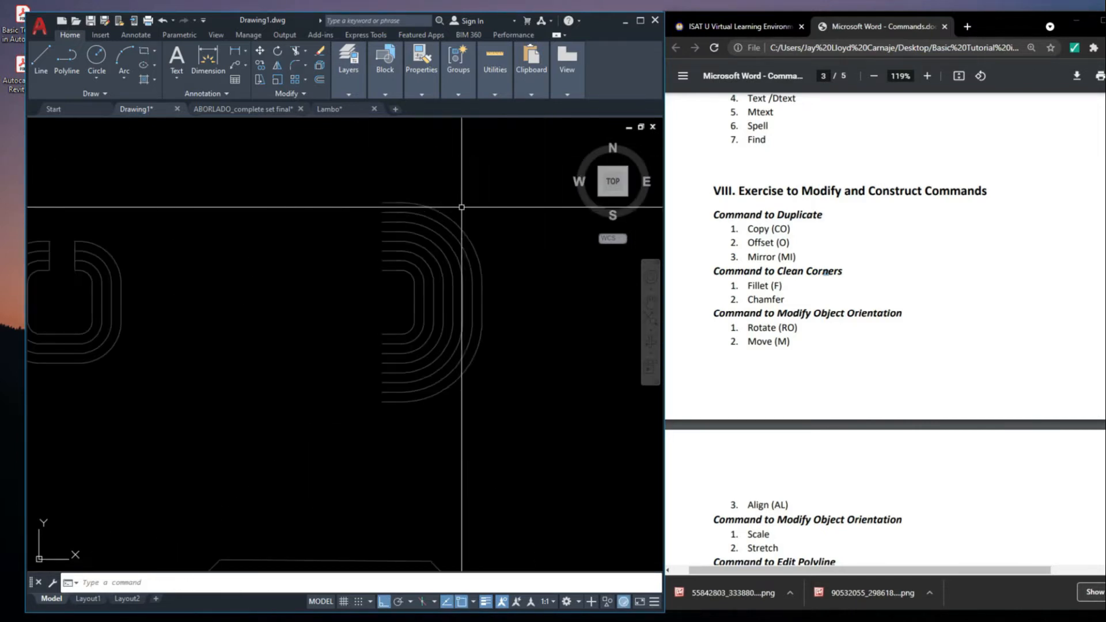
click(378, 205)
key(Escape)
click(528, 422)
click(288, 175)
mouse_move(480, 306)
middle_down()
mouse_move(463, 324)
mouse_move(444, 305)
middle_up()
key(Escape)
click(373, 192)
click(519, 373)
click(498, 485)
click(285, 217)
key(Escape)
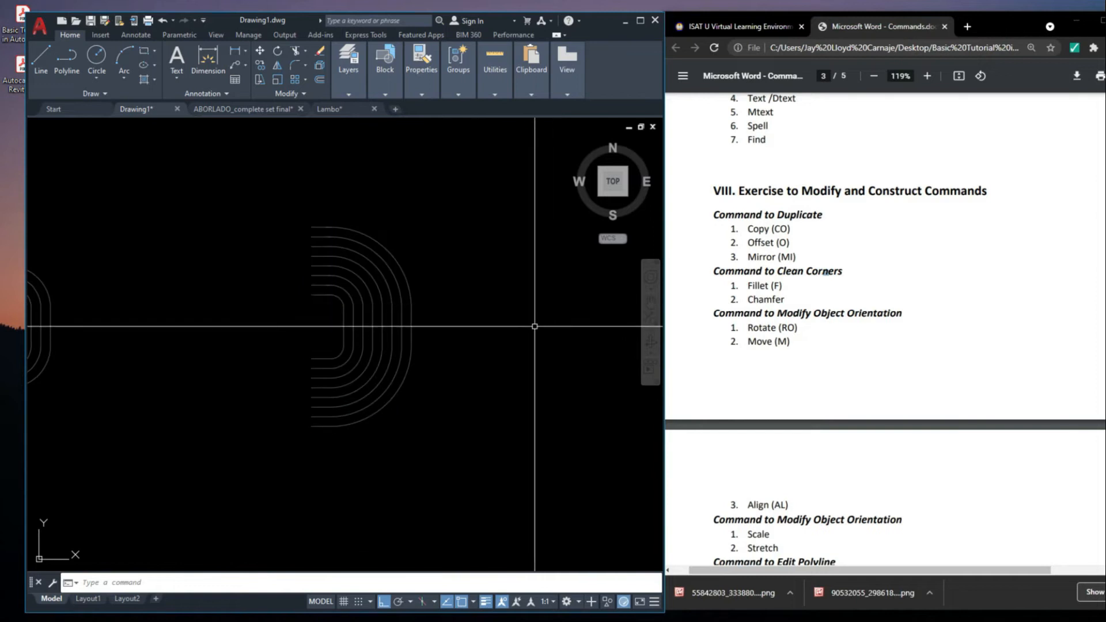
click(292, 211)
click(464, 484)
middle_drag(514, 331, 445, 315)
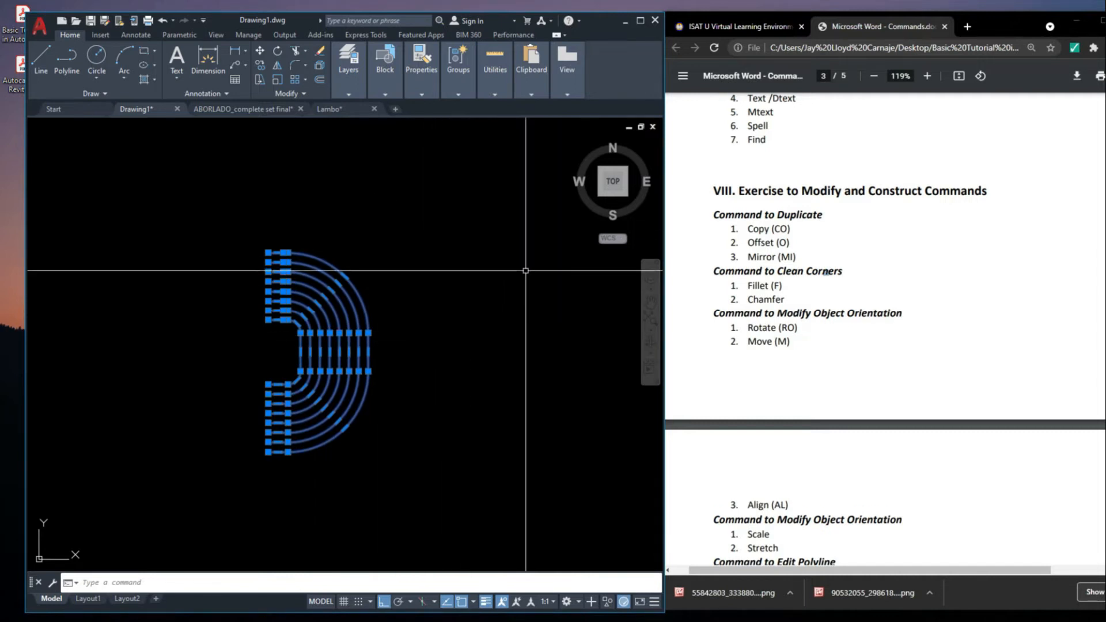
key(Escape)
scroll(386, 343, down, 4)
scroll(356, 342, up, 4)
middle_drag(356, 342, 269, 304)
click(209, 195)
click(400, 427)
key(Escape)
middle_drag(299, 353, 309, 365)
click(411, 457)
click(57, 181)
key(Escape)
click(390, 473)
click(151, 176)
key(Escape)
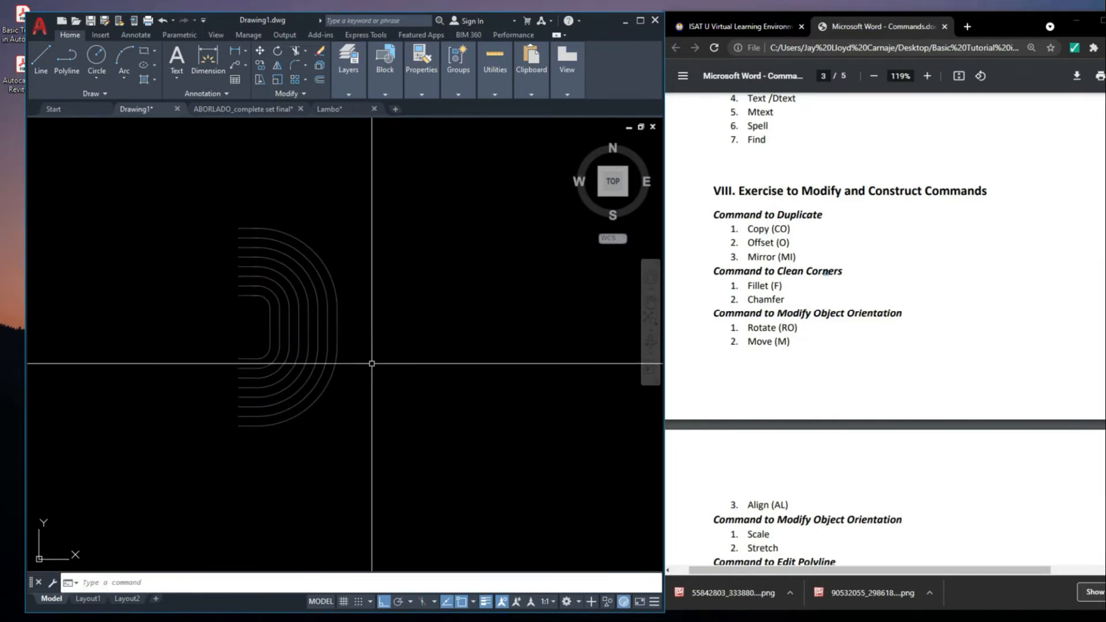
Mirror the half nested outlines about a vertical line through the midpoint of the outermost outline's right edge, keeping the originals
text(MI)
key(Return)
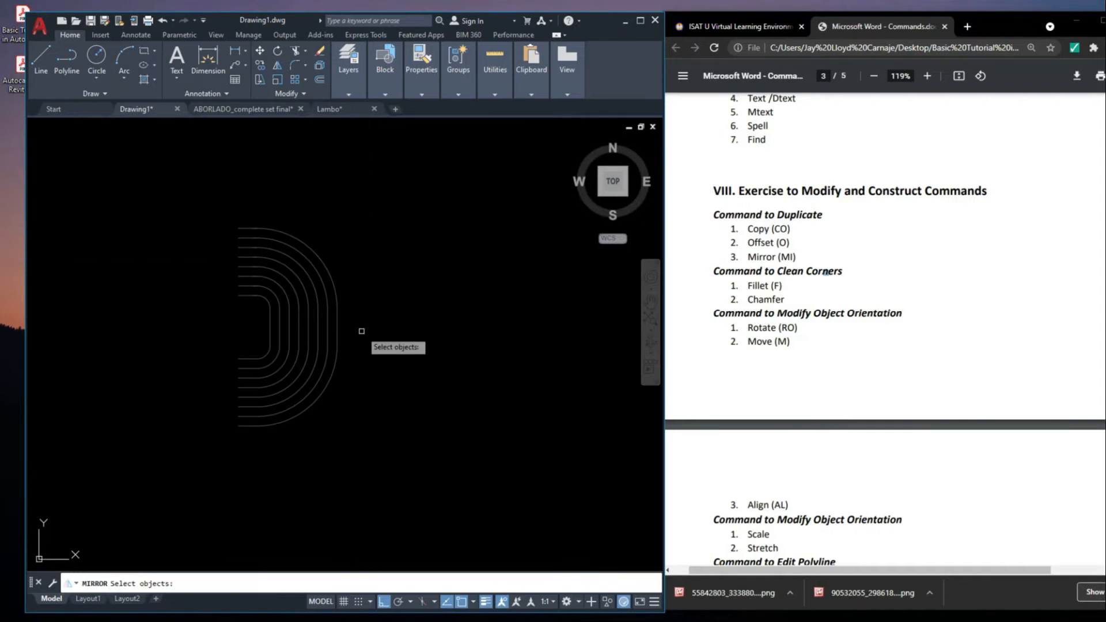
click(377, 475)
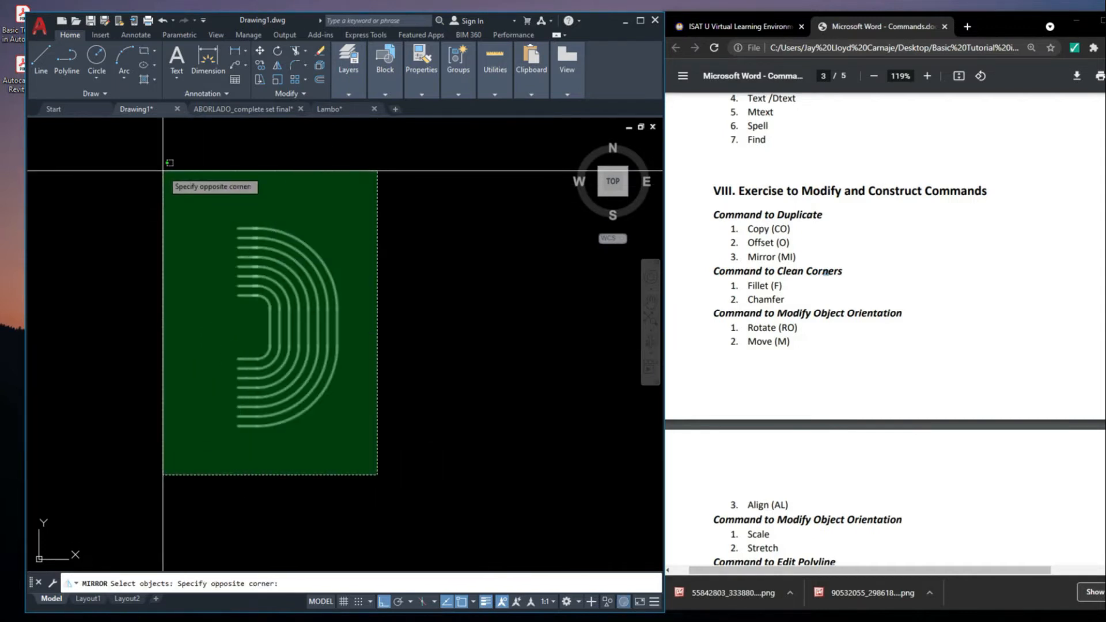
click(164, 171)
key(Return)
middle_drag(369, 318, 366, 255)
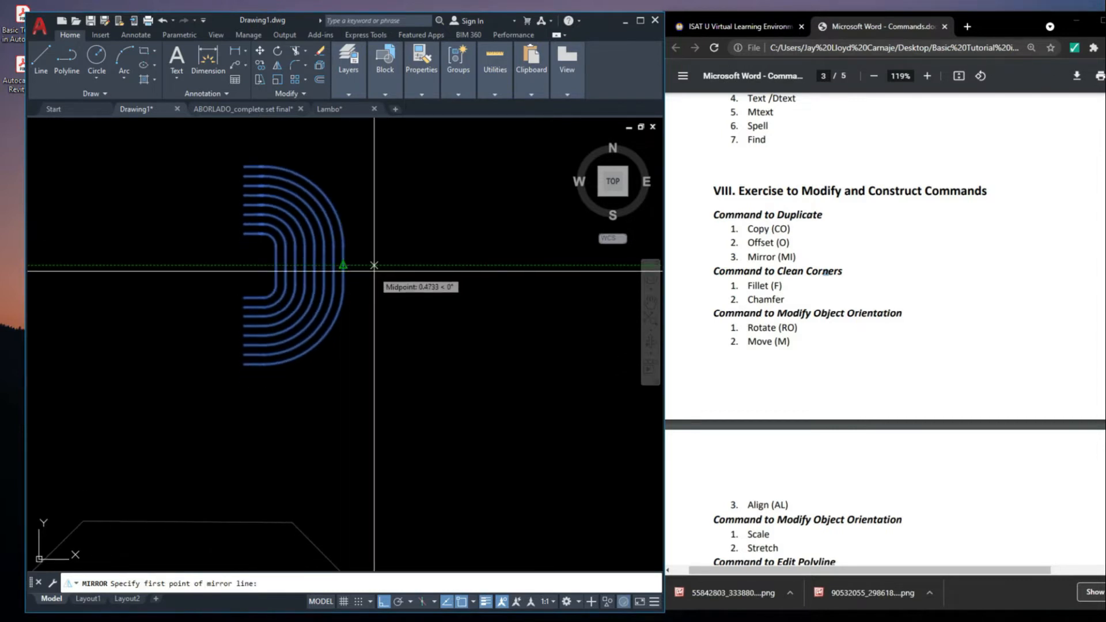
middle_drag(426, 289, 392, 321)
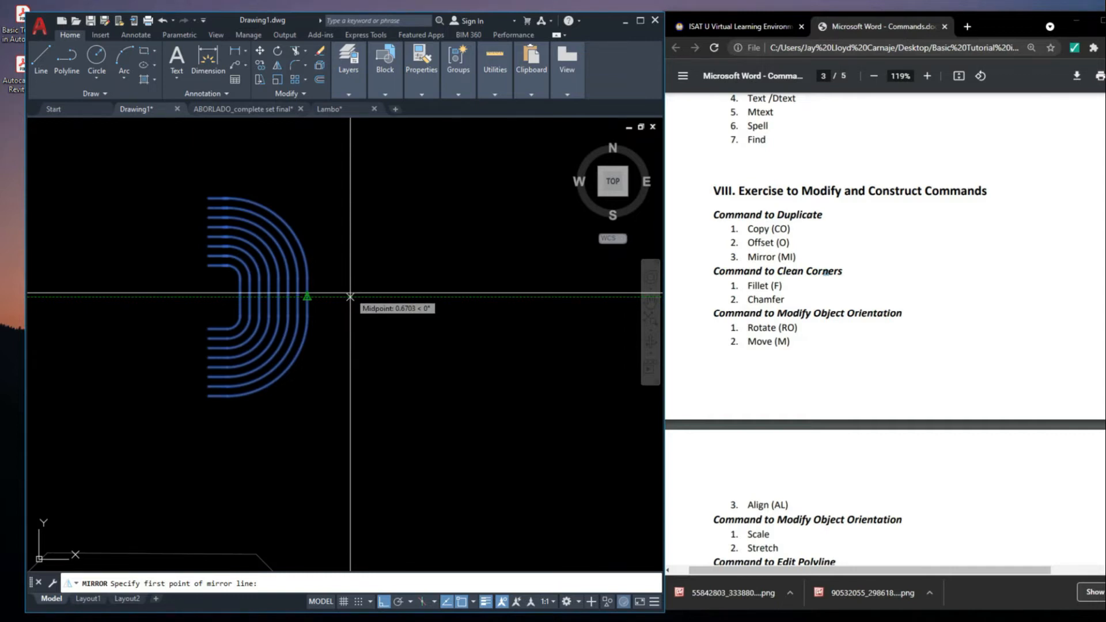
middle_drag(350, 296, 368, 275)
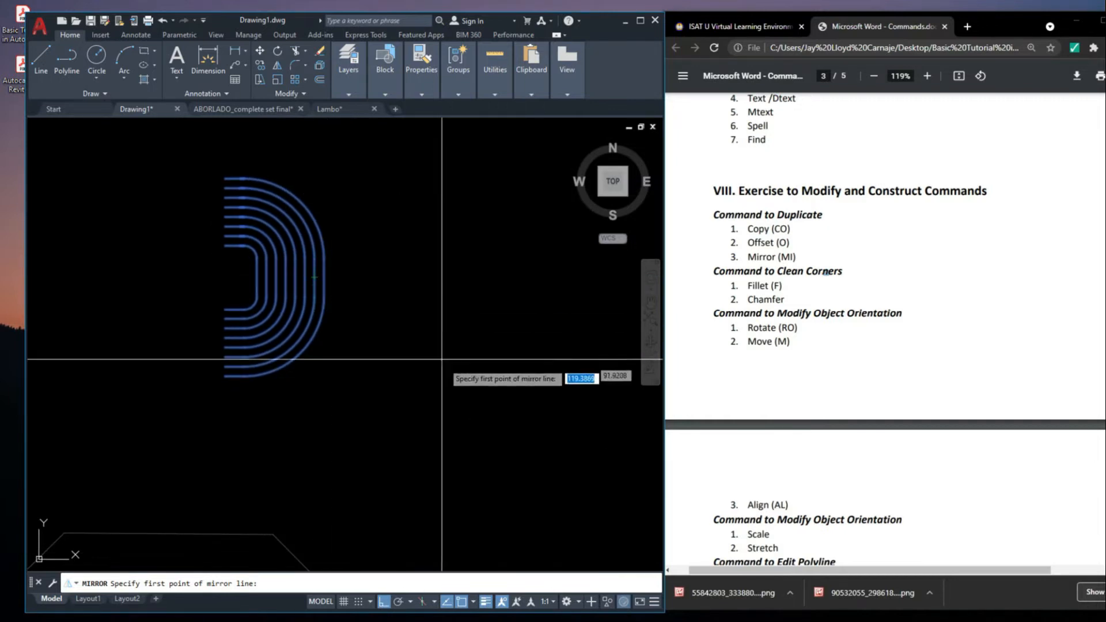
click(324, 278)
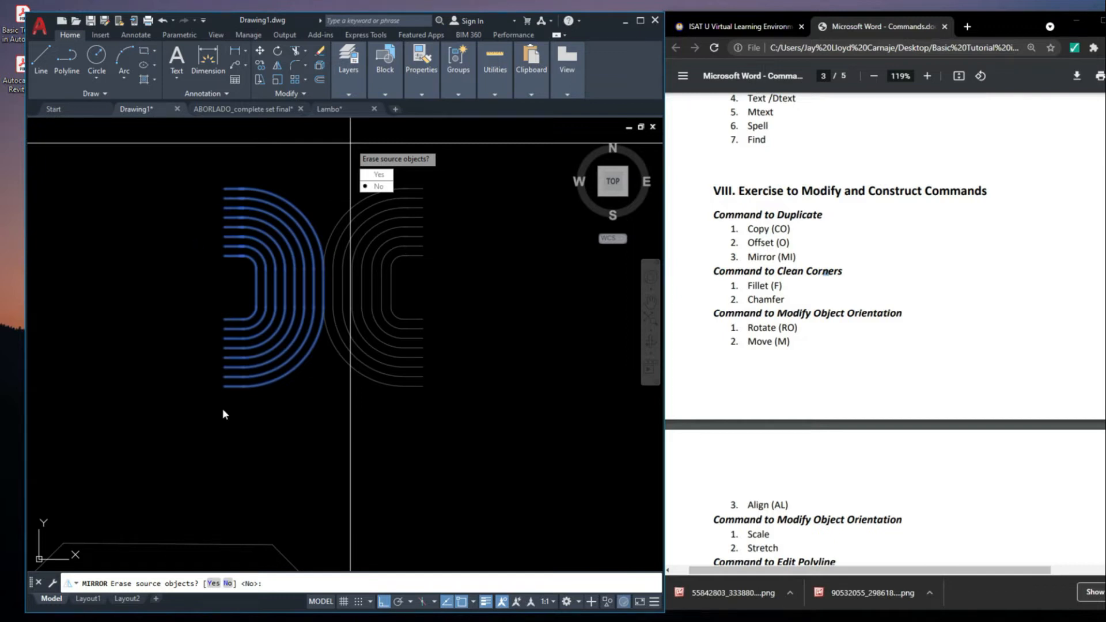
click(383, 188)
Mirror both back-to-back halves upward about a horizontal line through their upper right endpoint, keeping the originals
scroll(442, 308, down, 6)
scroll(429, 338, up, 4)
middle_drag(429, 337, 487, 346)
scroll(420, 247, down, 5)
scroll(414, 341, up, 6)
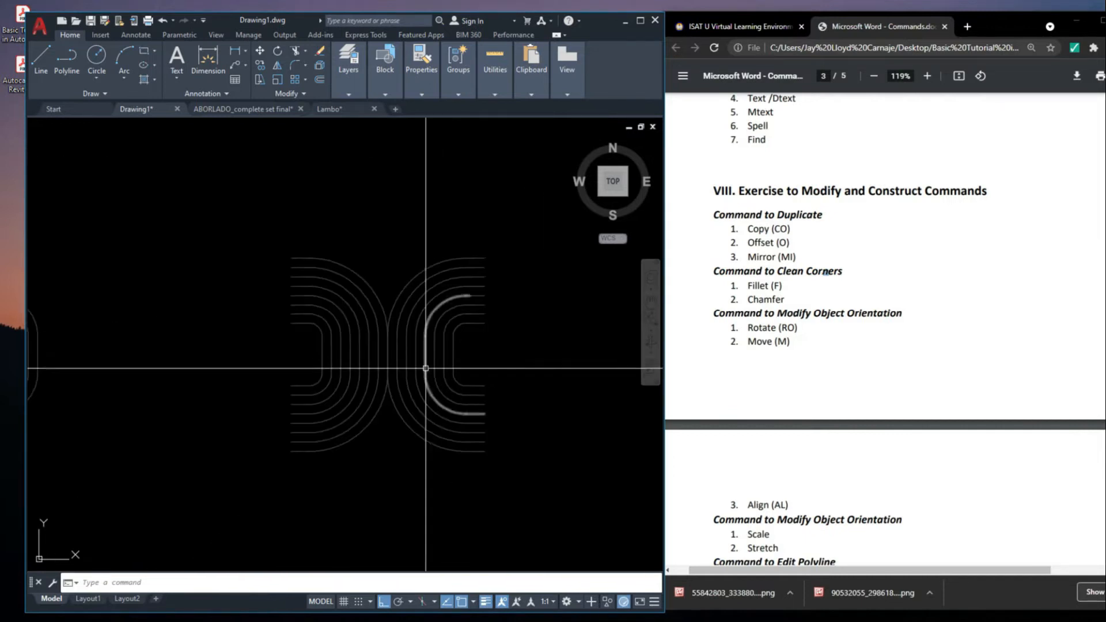
scroll(409, 285, down, 7)
scroll(379, 284, up, 3)
click(498, 336)
click(273, 167)
middle_drag(508, 287, 467, 311)
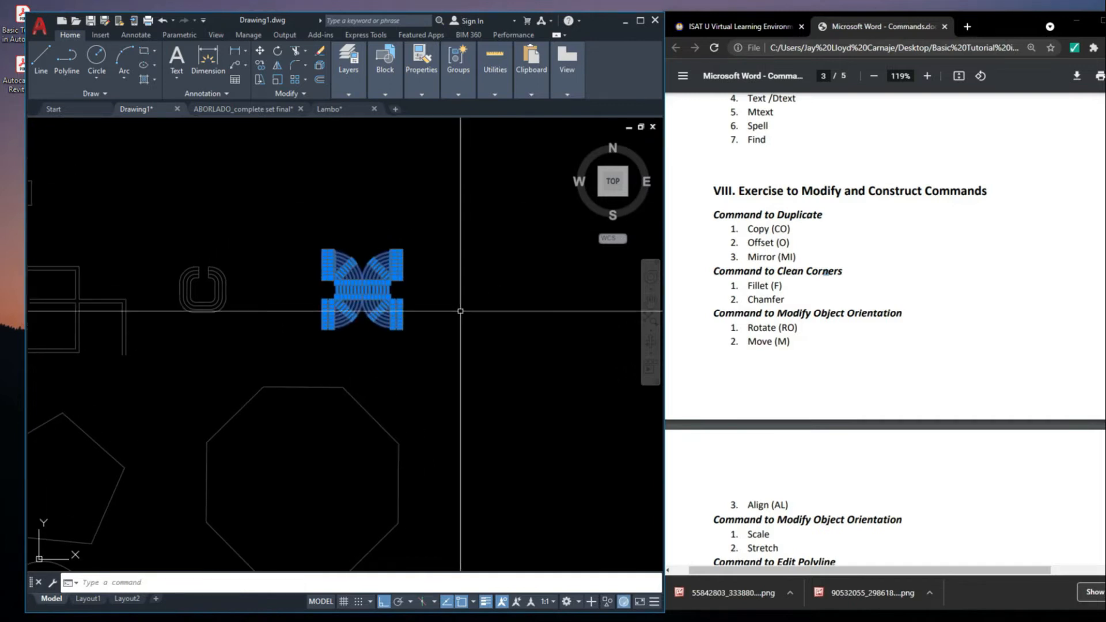
middle_drag(522, 264, 453, 316)
key(Return)
scroll(403, 323, up, 4)
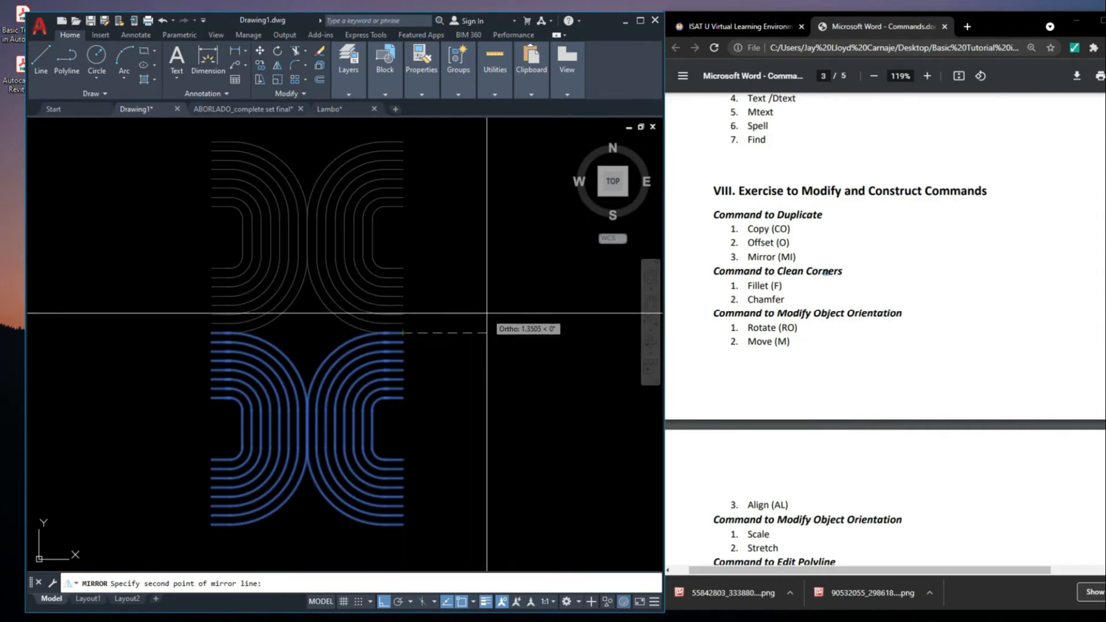
scroll(461, 277, down, 5)
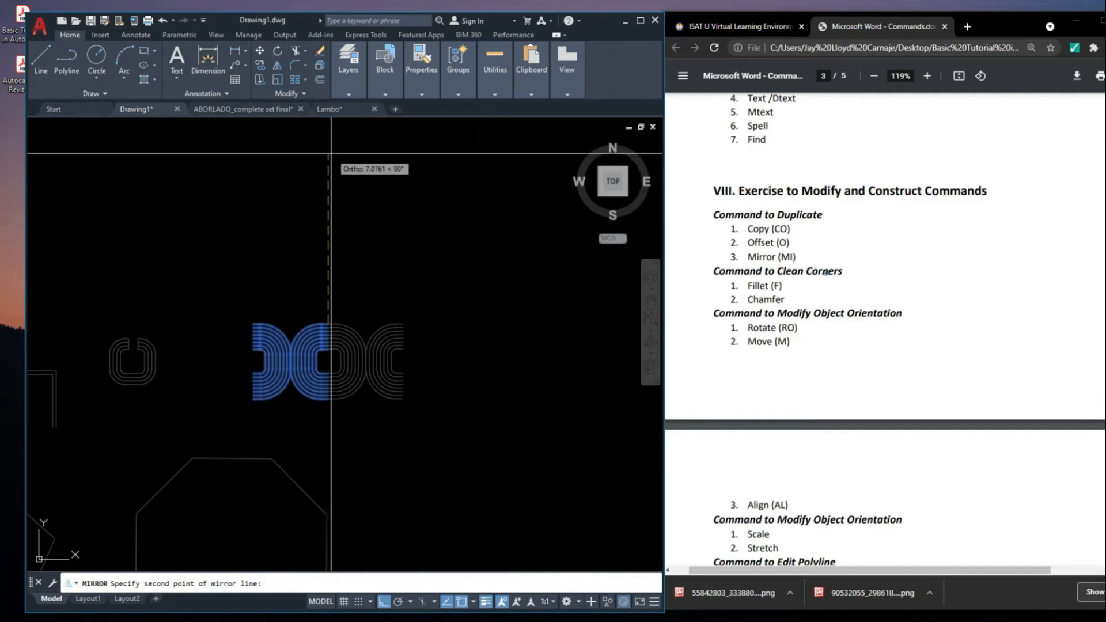
middle_drag(331, 153, 323, 190)
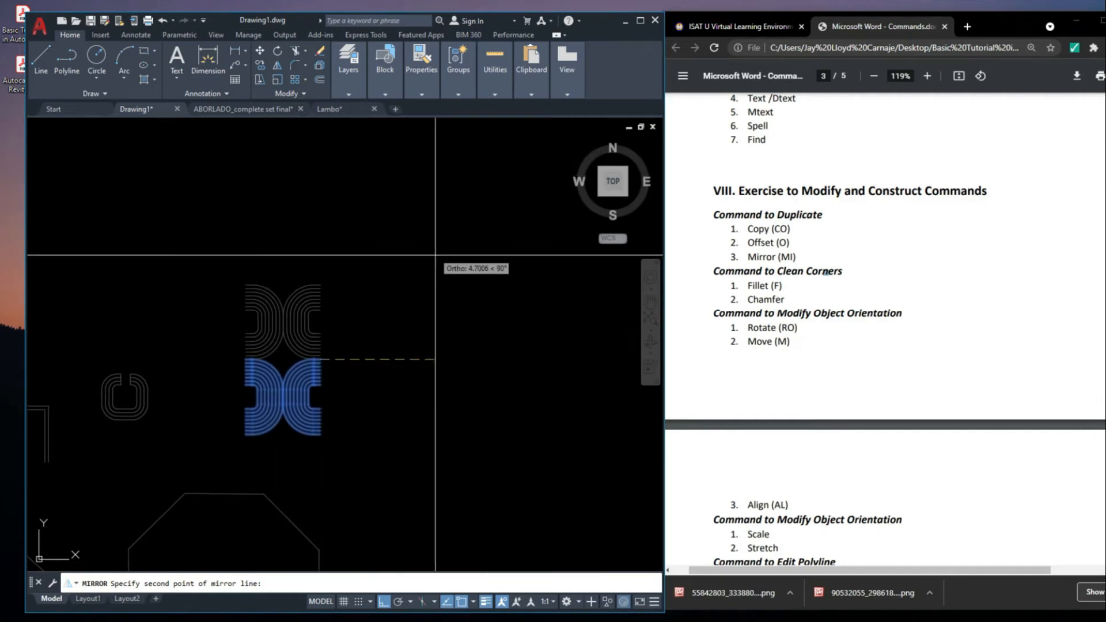
key(F8)
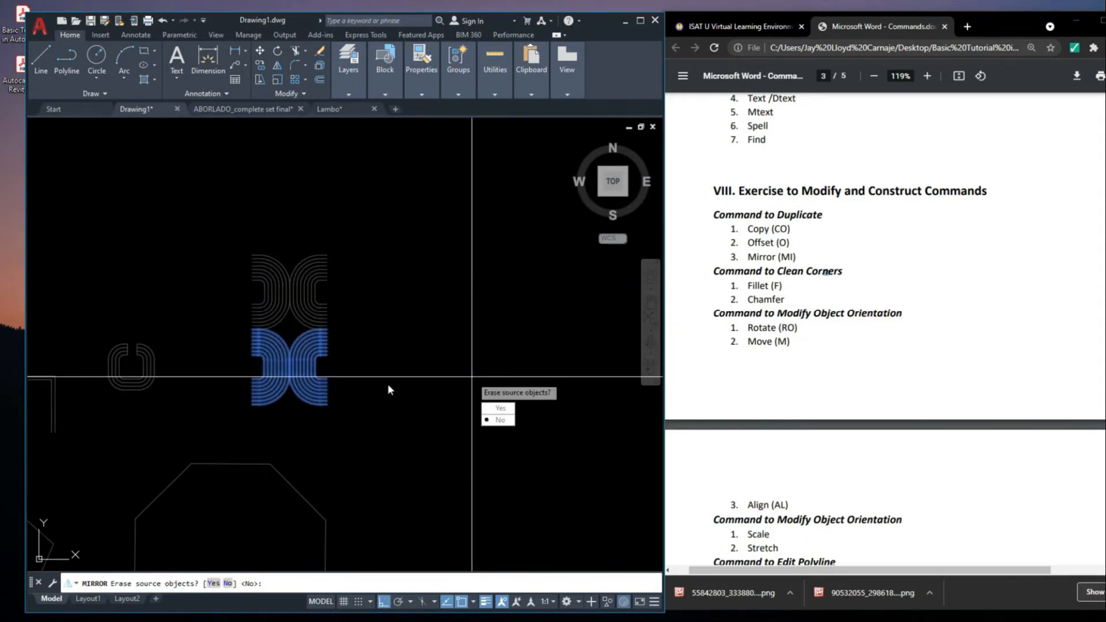
key(Return)
scroll(224, 364, up, 2)
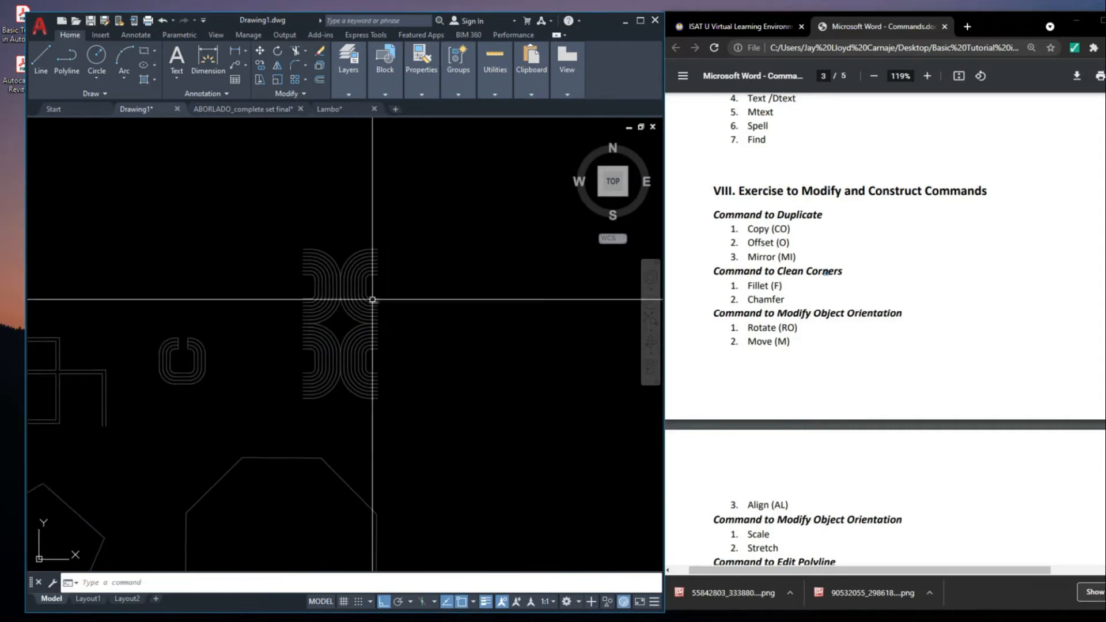
Mirror the two right-hand halves about a vertical line through their open ends, keeping the originals
click(454, 514)
click(341, 143)
middle_drag(426, 288, 378, 260)
text(MI)
key(Return)
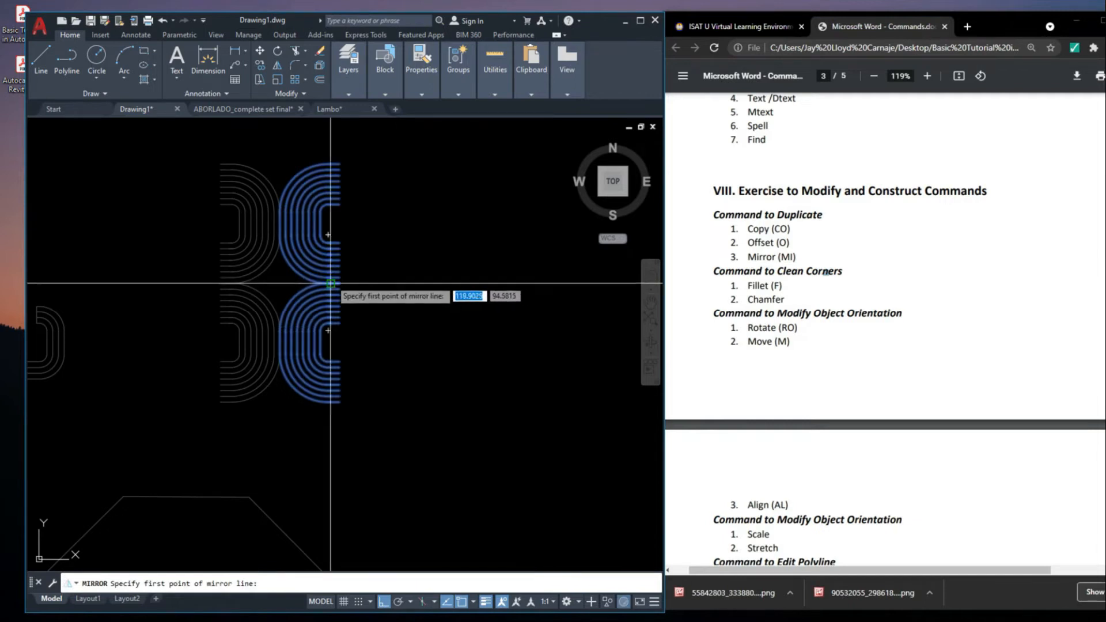
click(340, 285)
middle_drag(385, 472, 474, 473)
text(n)
key(Return)
Mirror the two left-hand halves about a vertical line through their open ends, keeping the originals
middle_drag(406, 414, 450, 413)
click(371, 448)
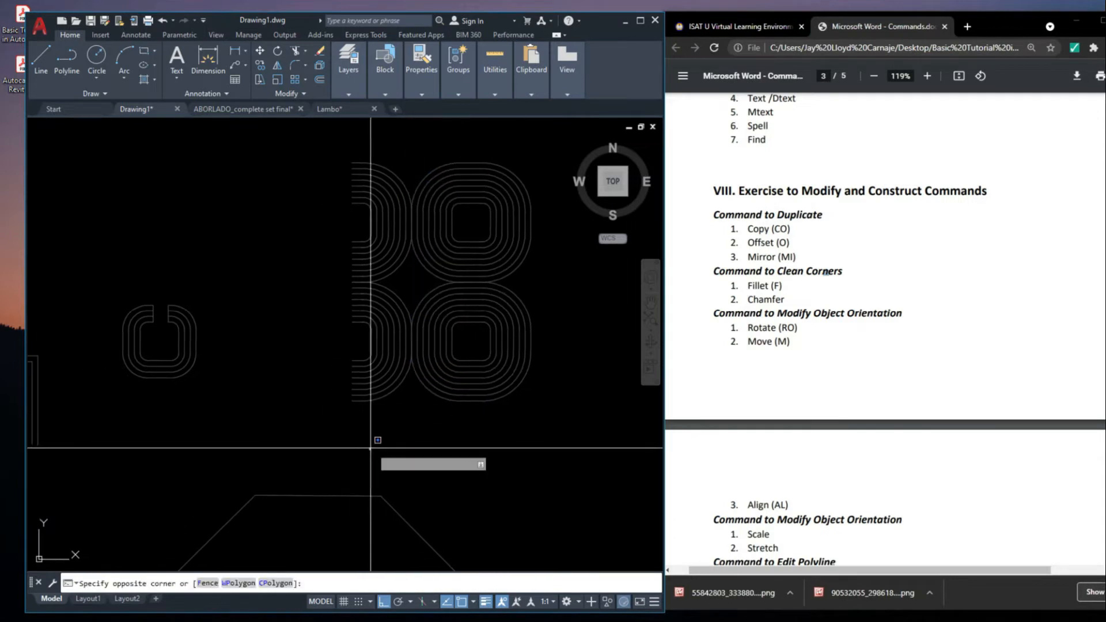
click(288, 126)
middle_drag(374, 289, 478, 283)
text(mi)
key(Return)
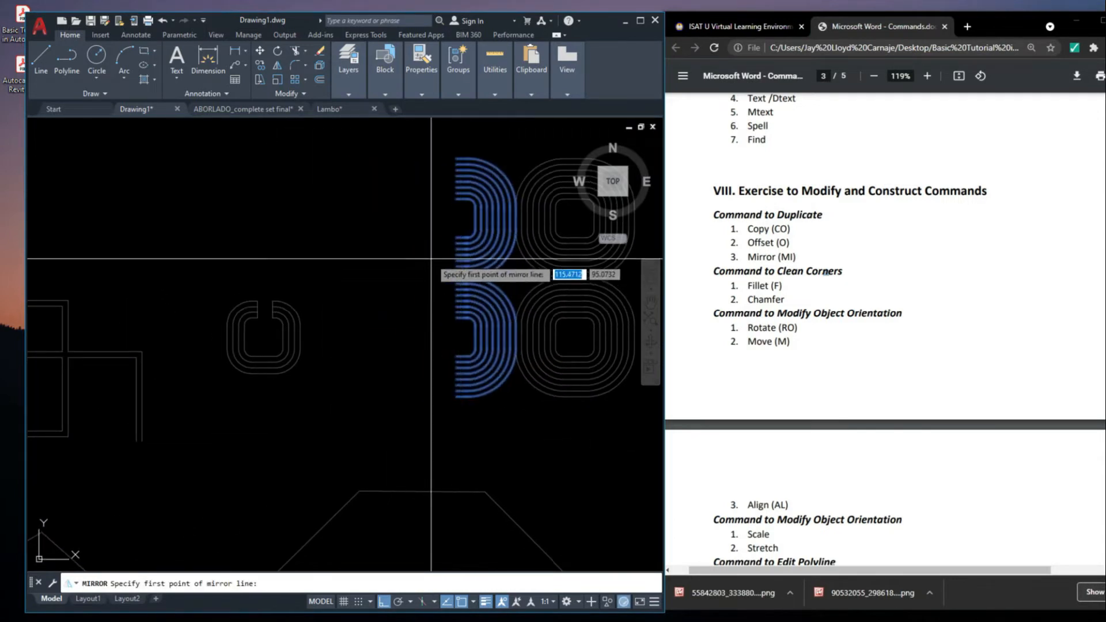
click(455, 271)
click(513, 445)
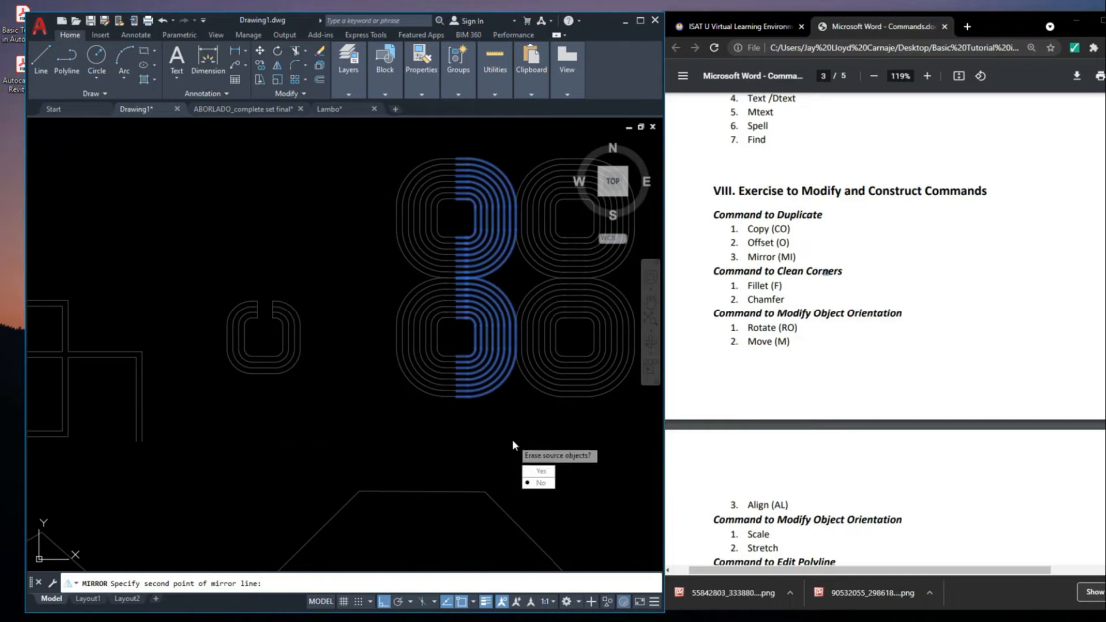
middle_drag(513, 445, 475, 436)
text(n)
key(Return)
Examine the mirrored pattern of four nested outlines and how its individual segments meet
scroll(484, 383, down, 3)
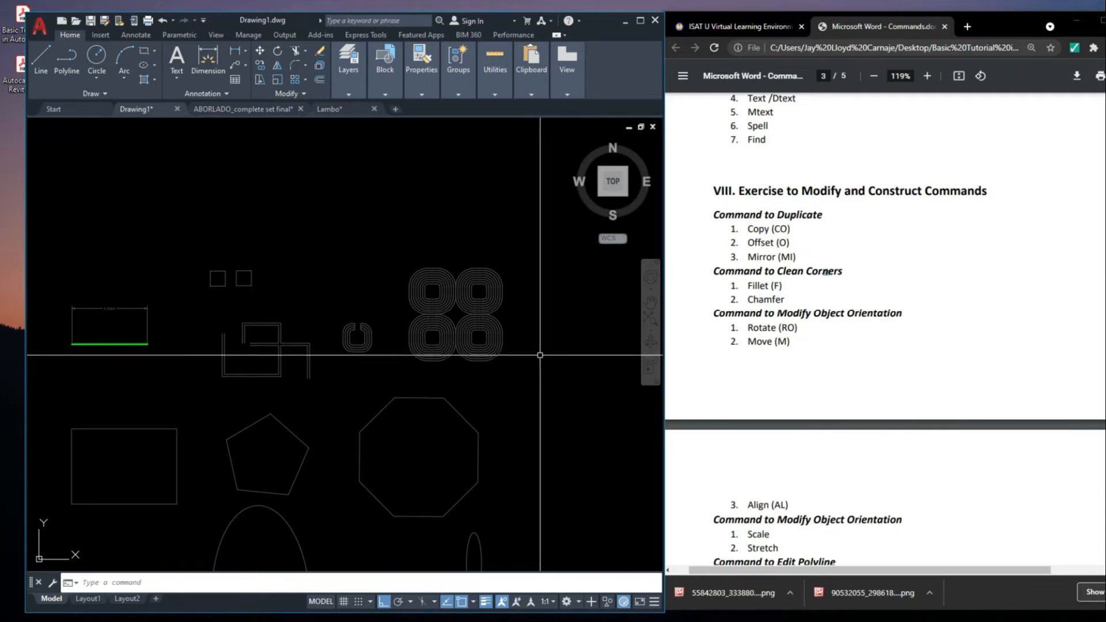
scroll(516, 349, up, 5)
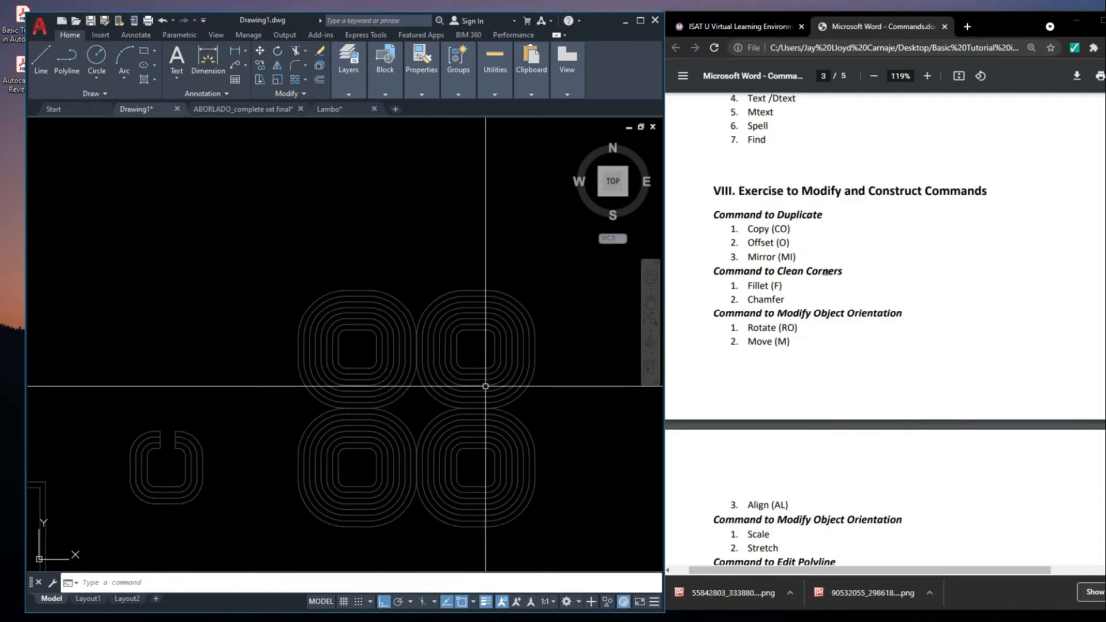
click(555, 445)
click(451, 348)
key(Escape)
click(511, 372)
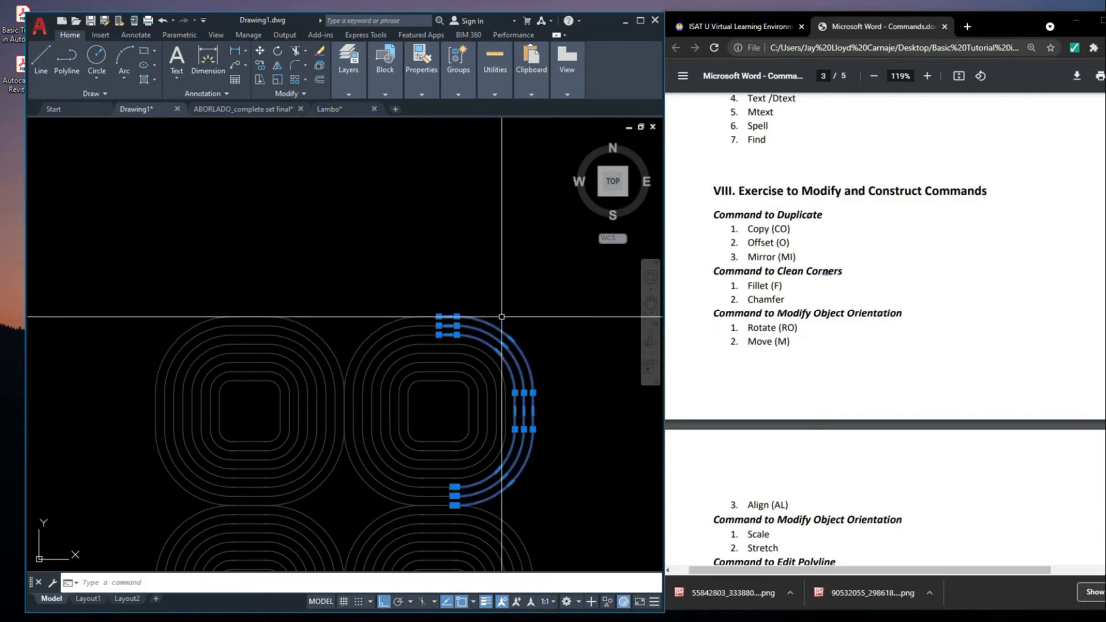
key(Escape)
middle_drag(540, 360, 534, 365)
click(465, 382)
click(467, 363)
key(Escape)
scroll(467, 362, down, 8)
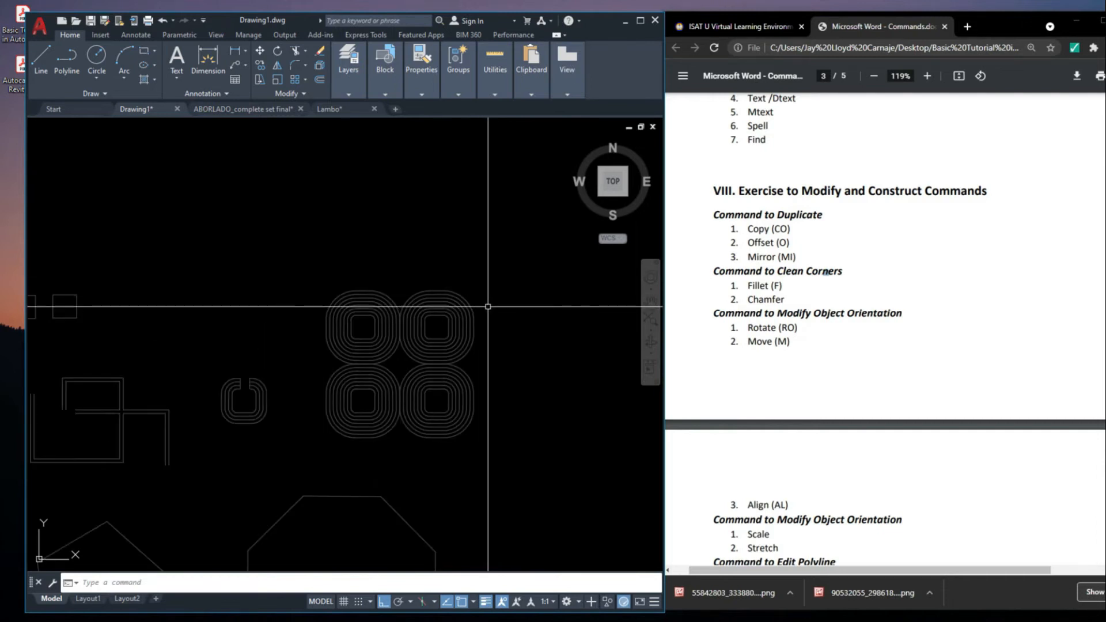
key(Escape)
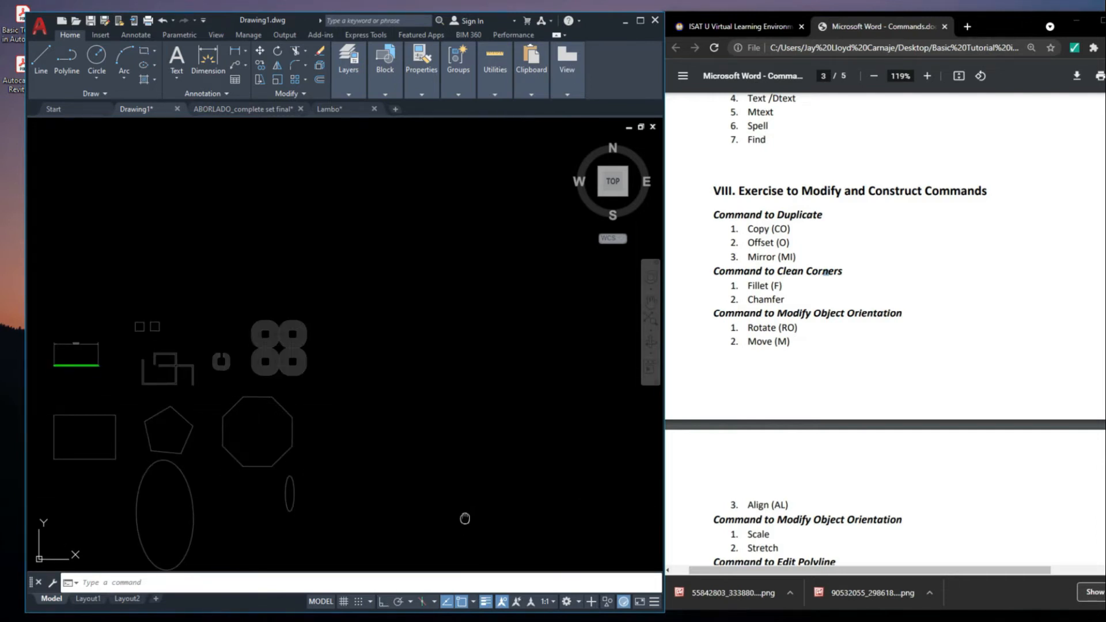
middle_drag(465, 518, 465, 525)
text(CHAM)
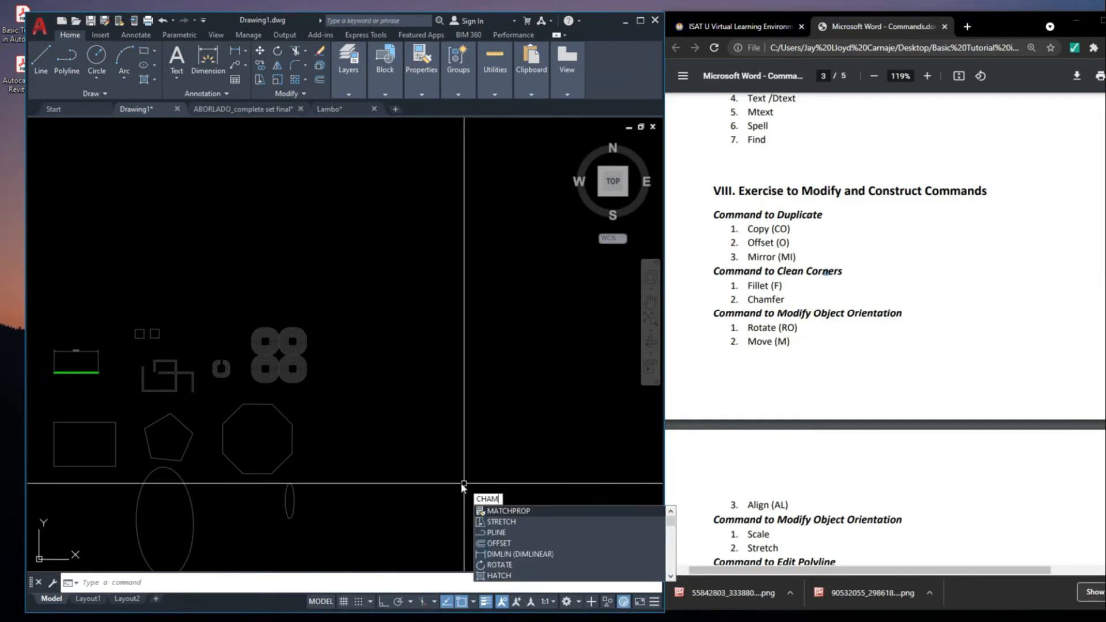
text(FER)
key(Return)
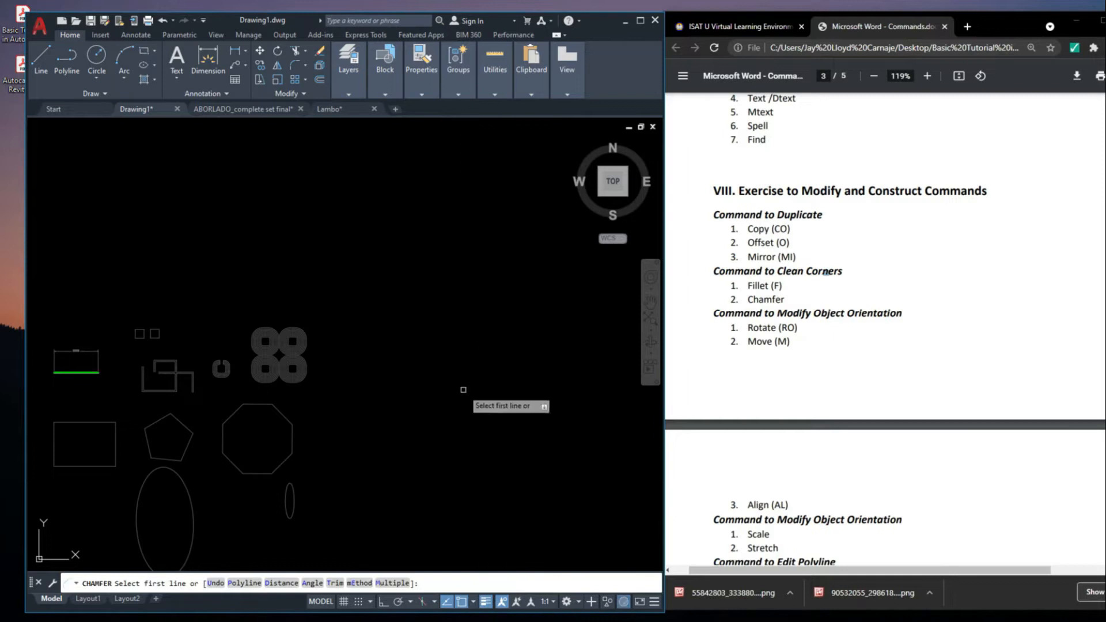
middle_drag(464, 390, 468, 399)
mouse_move(480, 455)
middle_down()
mouse_move(520, 384)
mouse_move(571, 395)
middle_up()
key(Escape)
Start the Chamfer command for the large rectangle's corners and choose its Distance option
scroll(245, 376, up, 5)
scroll(310, 382, up, 4)
middle_drag(411, 415, 464, 388)
click(463, 385)
click(405, 332)
scroll(428, 332, down, 2)
key(Escape)
middle_drag(365, 343, 370, 348)
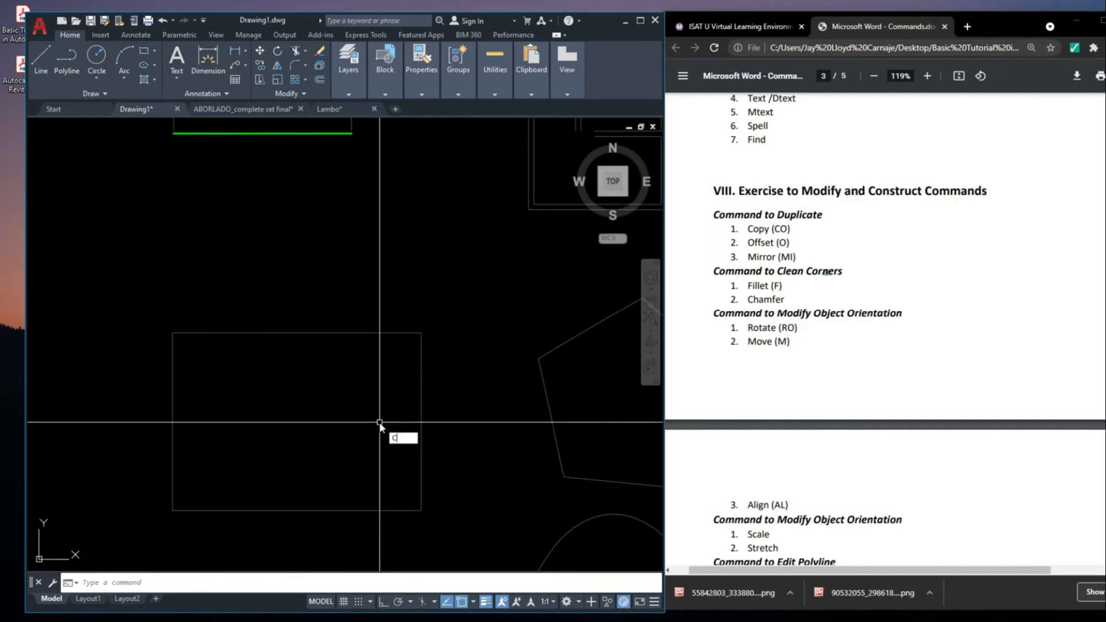
text(M)
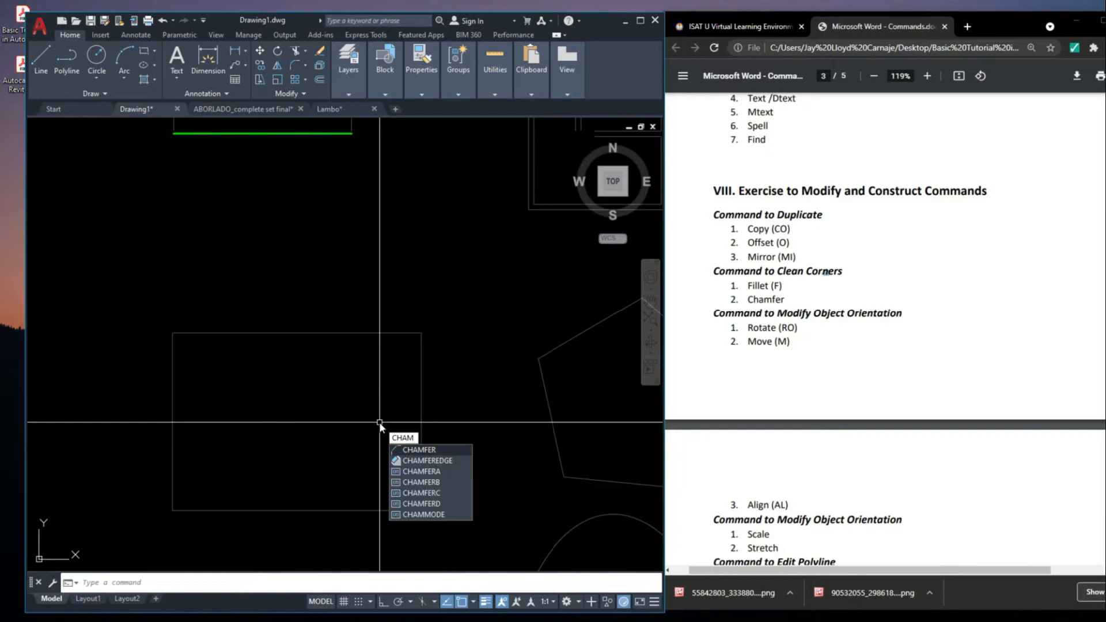
text(FER)
key(Return)
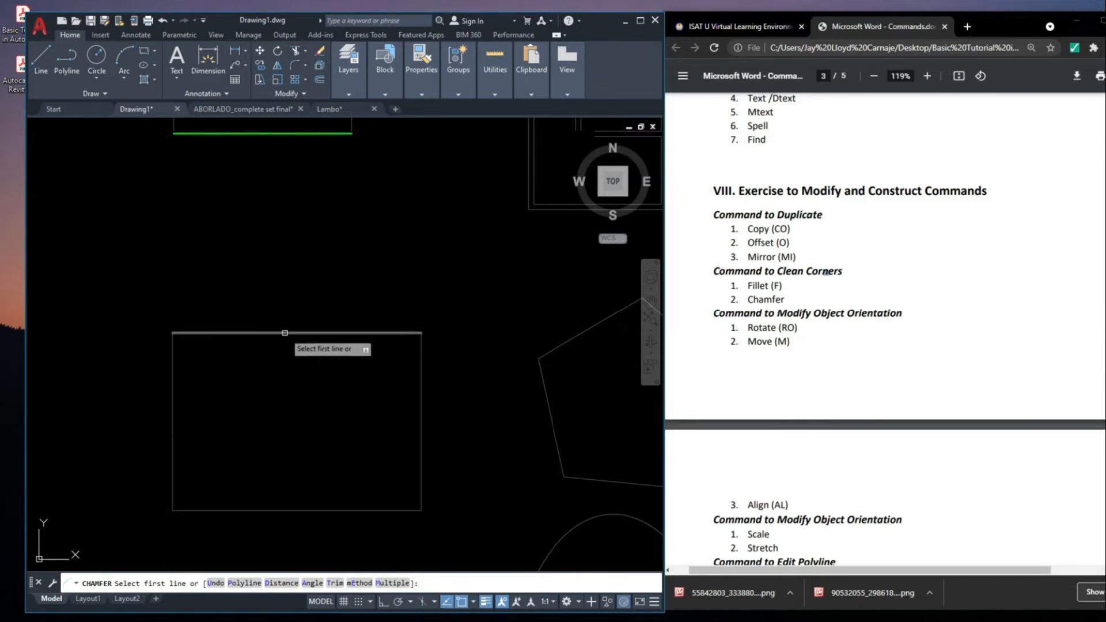
scroll(421, 337, up, 2)
middle_drag(531, 391, 524, 312)
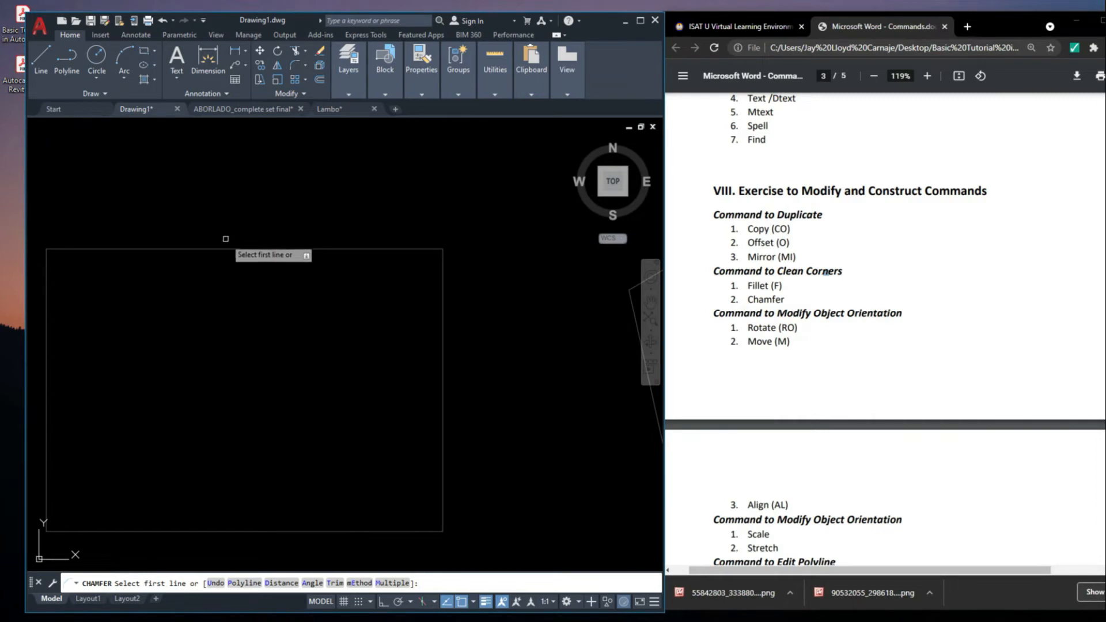
middle_drag(491, 393, 492, 413)
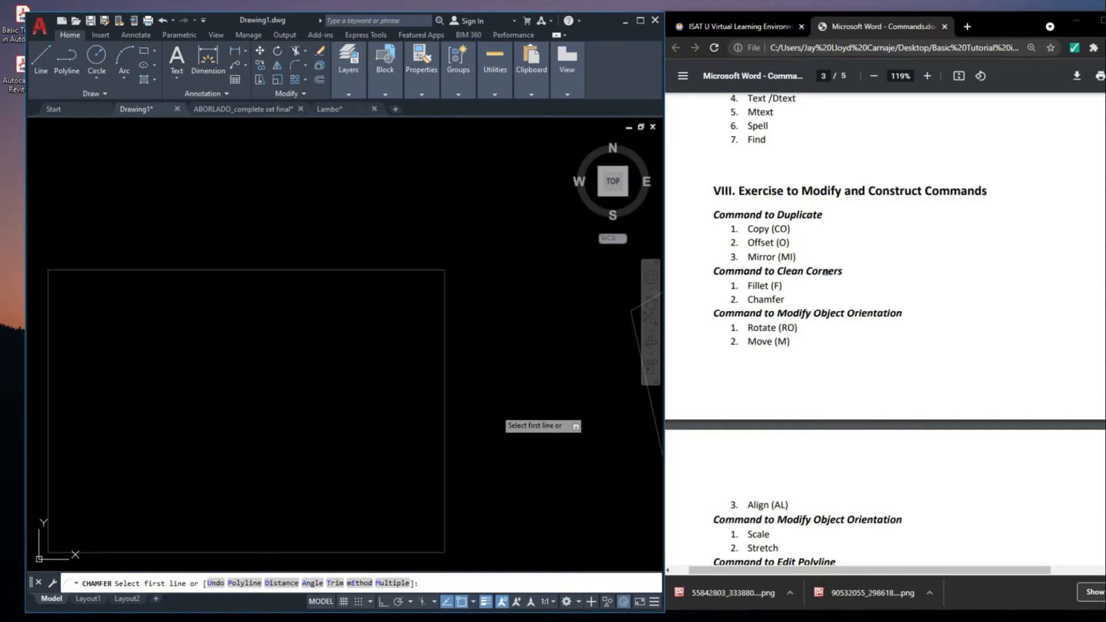
text(d)
key(Return)
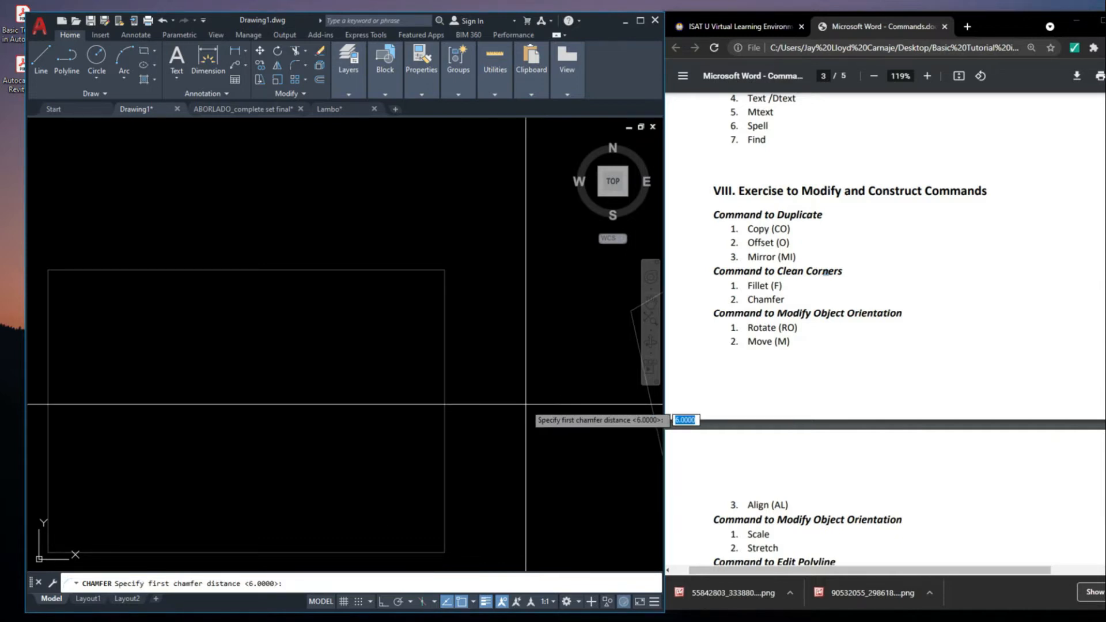
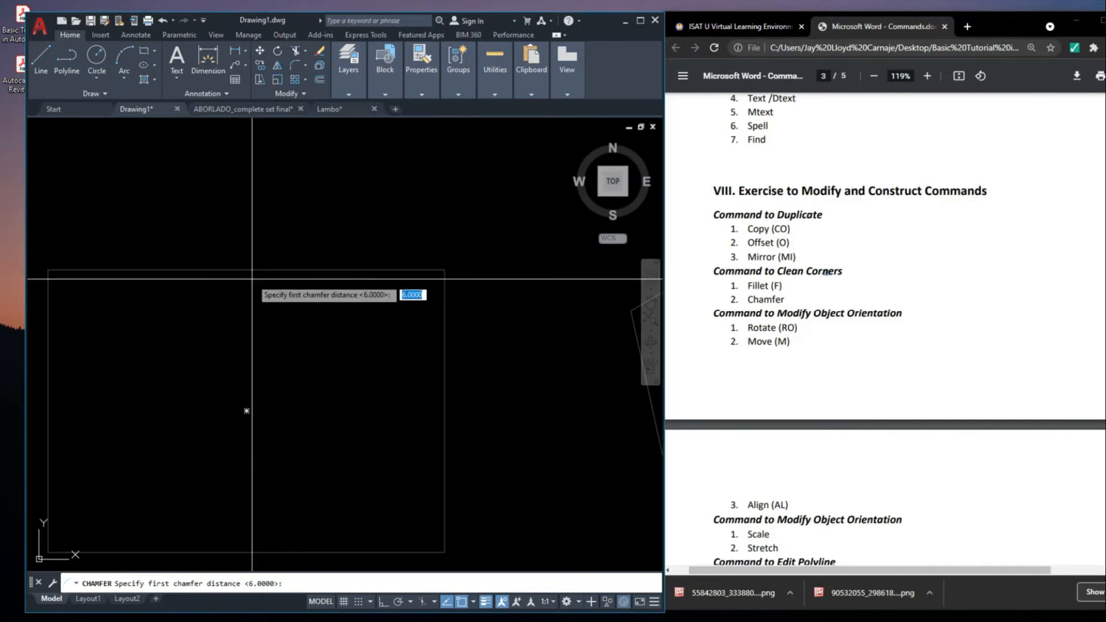
Chamfer the large rectangle's upper-right corner with first and second distances of 5
text(5)
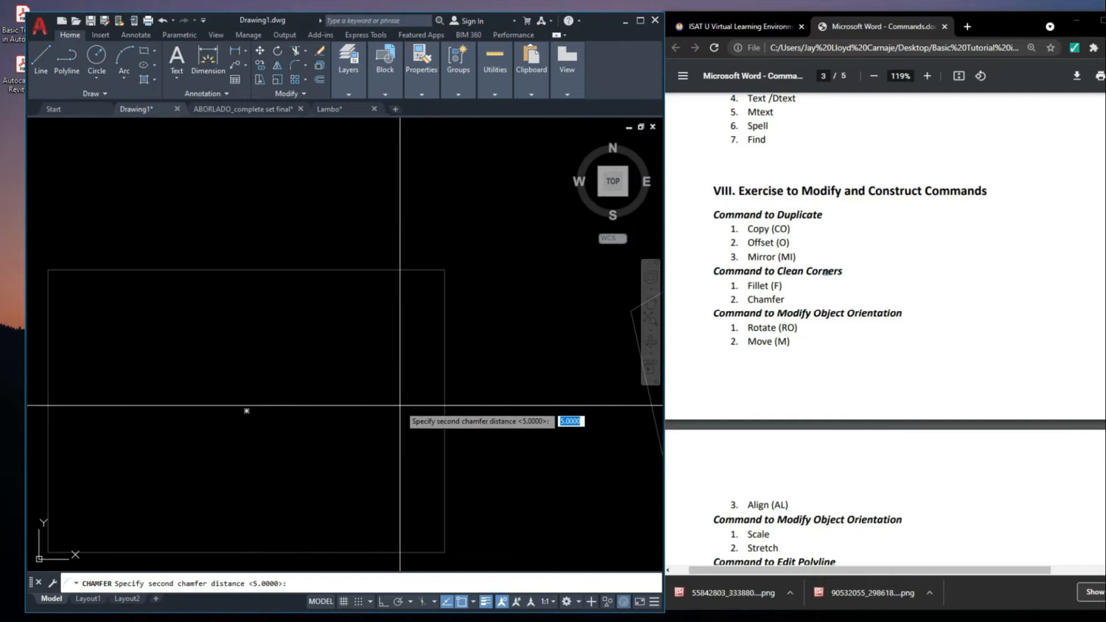
key(Return)
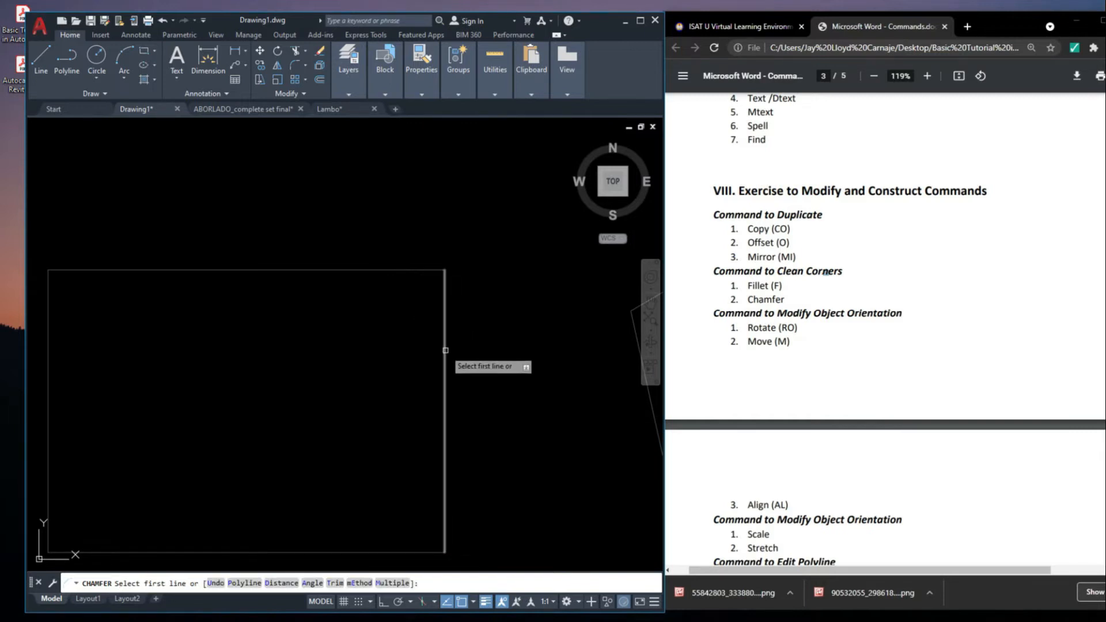
click(400, 272)
scroll(445, 267, down, 5)
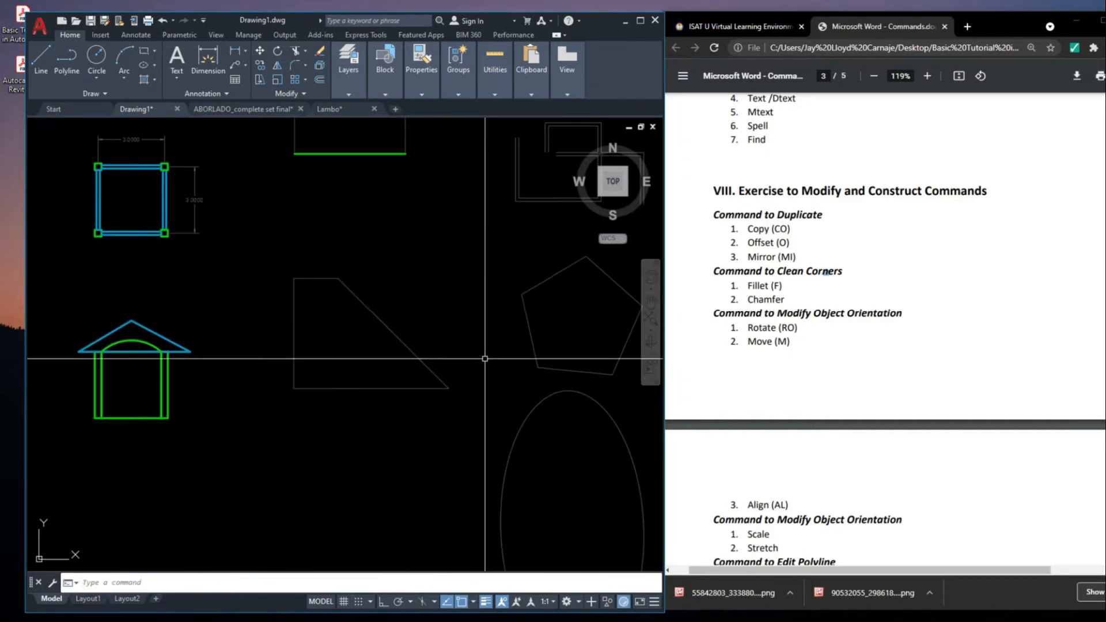
Add a vertical linear dimension across the chamfer, placed outside the figure's right side
text(LI)
key(Return)
click(452, 399)
click(341, 290)
click(474, 346)
Add a horizontal linear dimension across the chamfer, placed above the figure
scroll(477, 368, up, 5)
middle_drag(479, 304, 505, 358)
scroll(504, 358, down, 5)
key(Return)
click(377, 370)
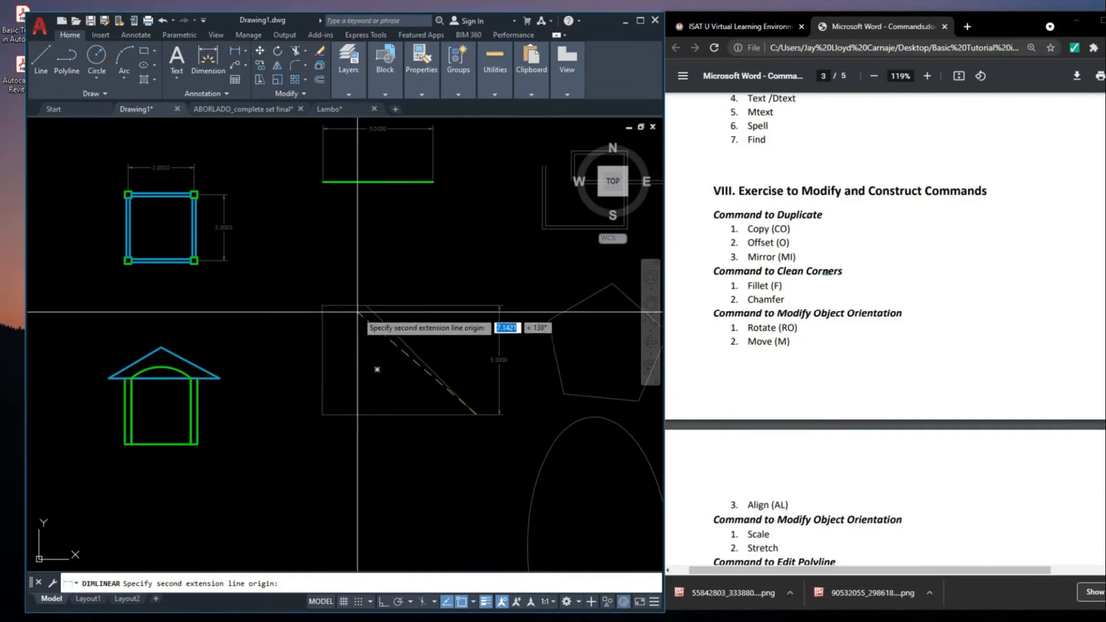
click(366, 305)
click(423, 269)
scroll(427, 276, up, 4)
scroll(465, 289, down, 2)
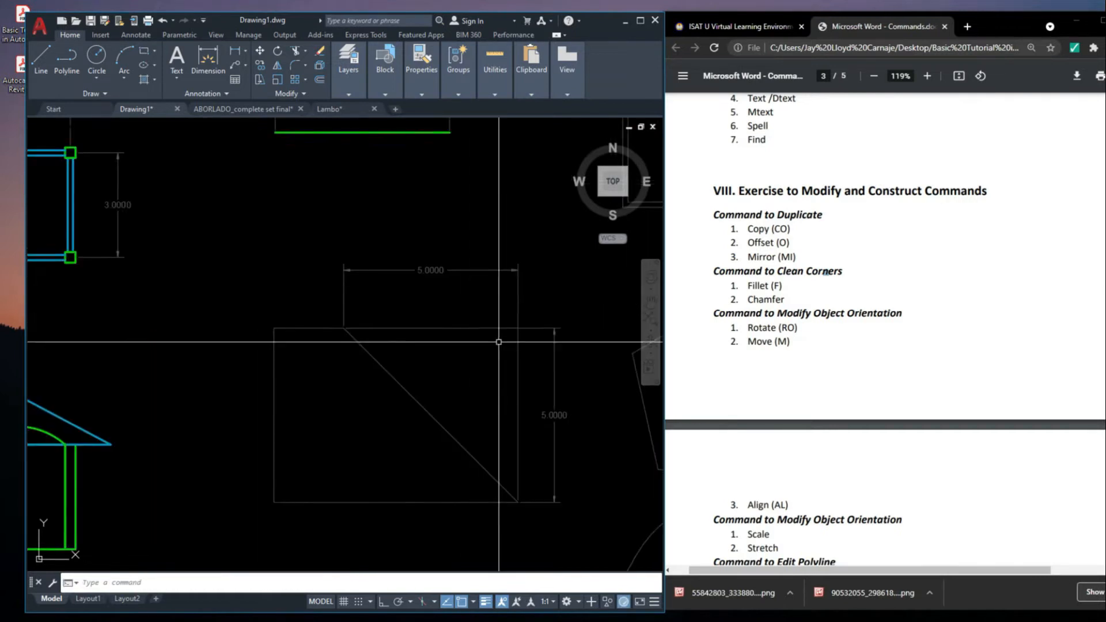
Delete the vertical and horizontal dimensions from the chamfered figure
middle_drag(524, 334, 509, 351)
scroll(511, 351, down, 6)
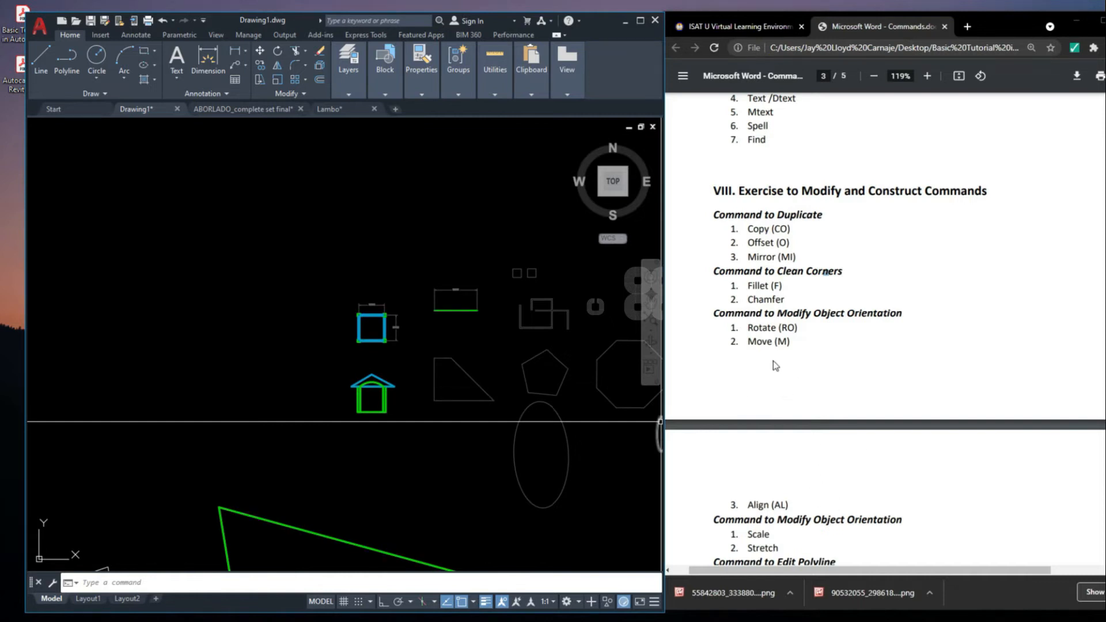
click(501, 359)
click(483, 321)
scroll(485, 329, down, 2)
middle_drag(568, 403, 472, 402)
scroll(469, 334, up, 6)
middle_drag(408, 351, 405, 353)
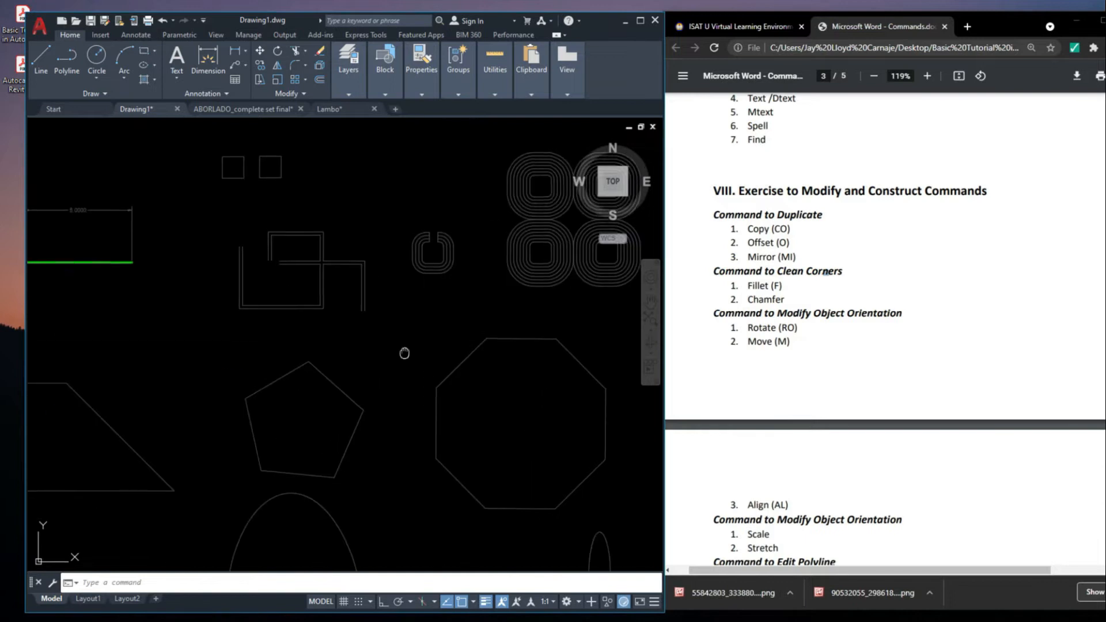
scroll(374, 343, down, 4)
scroll(455, 304, up, 4)
scroll(316, 322, up, 4)
click(383, 385)
click(225, 196)
middle_drag(281, 240, 331, 239)
key(Escape)
middle_drag(343, 333, 357, 340)
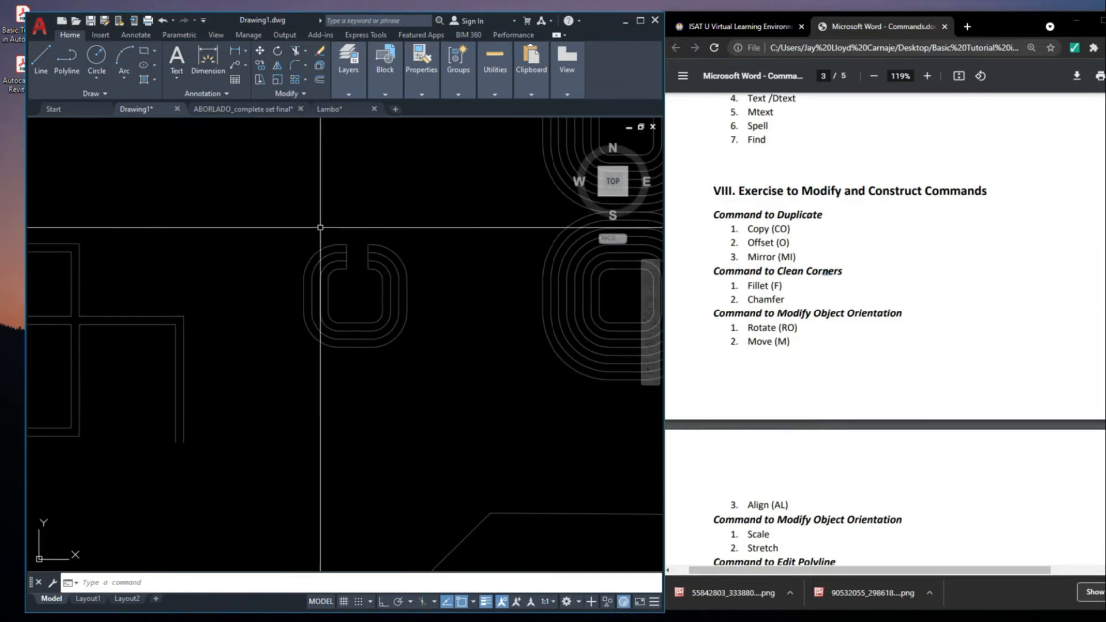
scroll(292, 234, up, 2)
click(284, 215)
key(Escape)
click(259, 210)
click(490, 433)
middle_drag(462, 299, 462, 326)
key(Escape)
Rotate the small open nested outlines 90 degrees counterclockwise about the midpoint of their bottom edge, with Ortho on
click(495, 455)
click(231, 210)
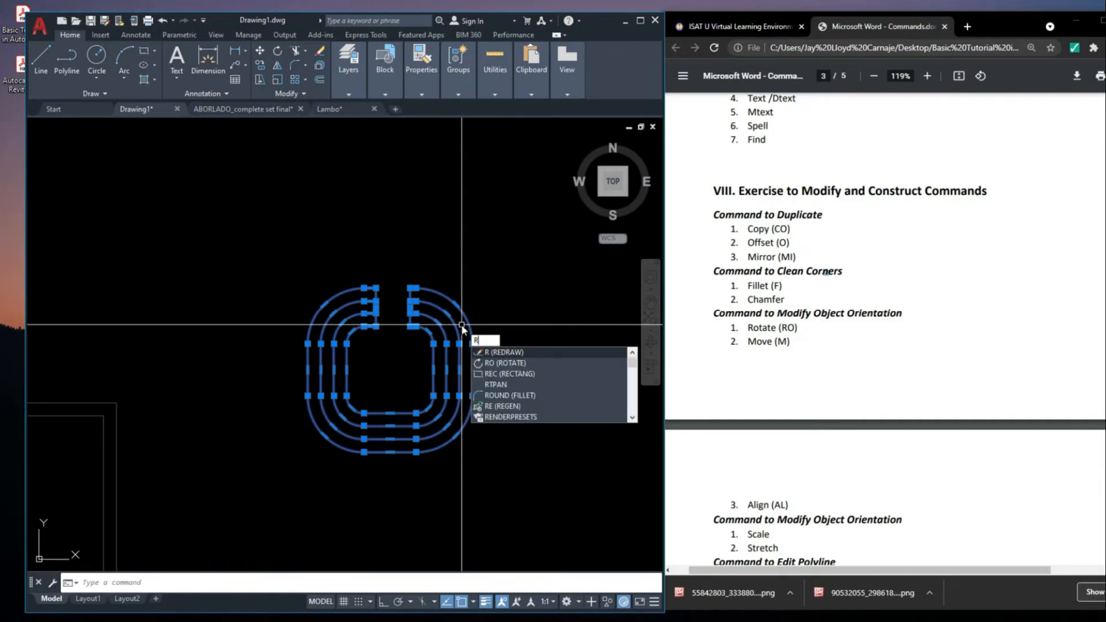
key(Return)
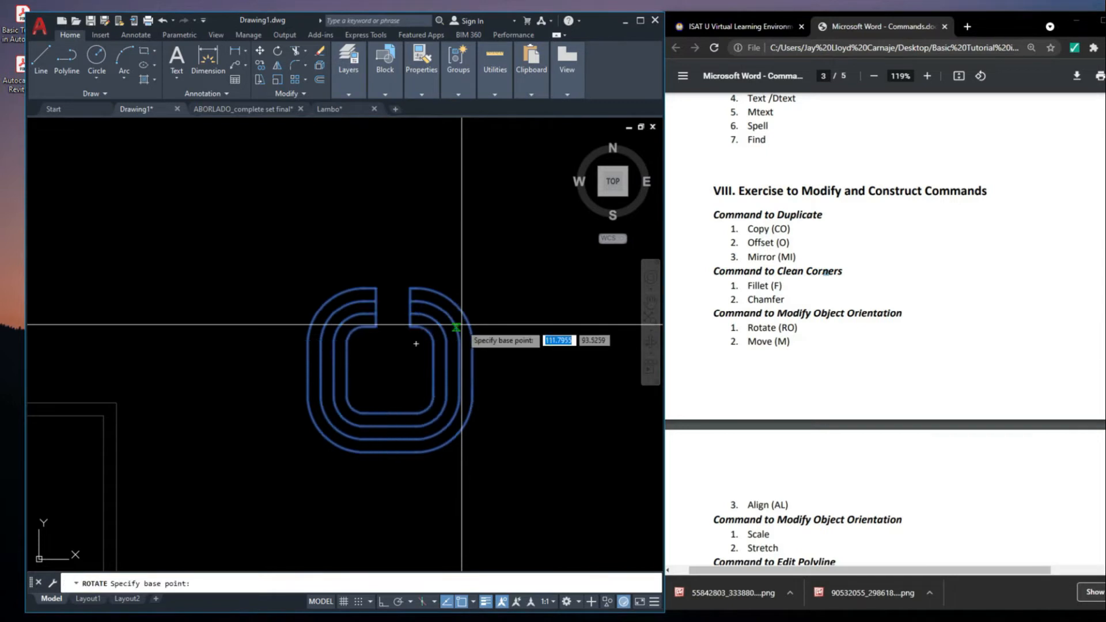
scroll(469, 322, down, 4)
scroll(440, 376, up, 6)
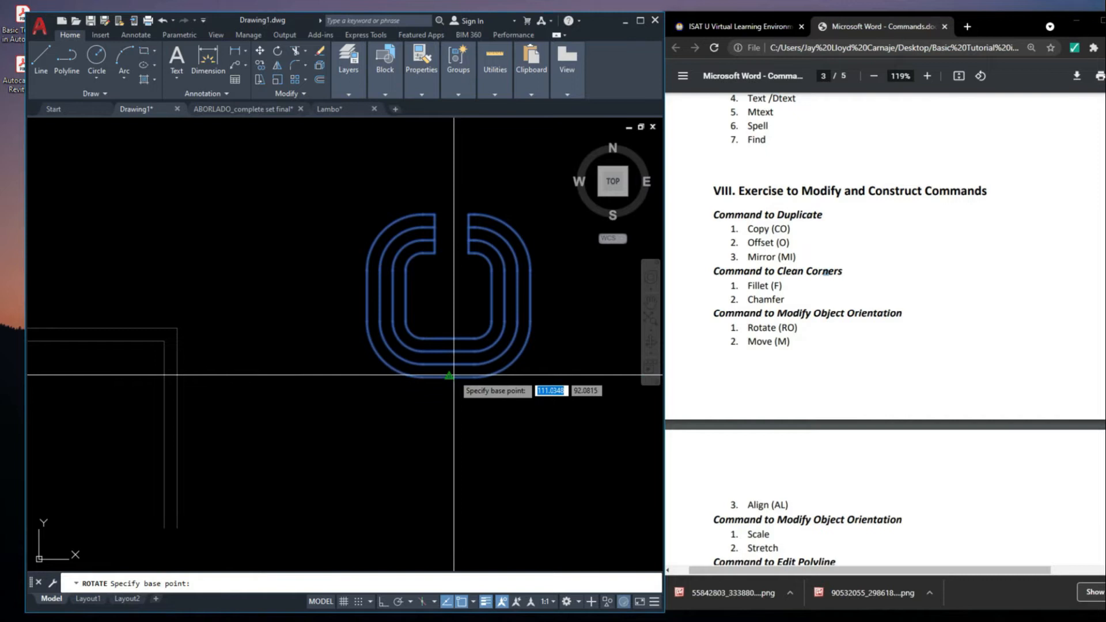
click(454, 375)
scroll(518, 427, down, 5)
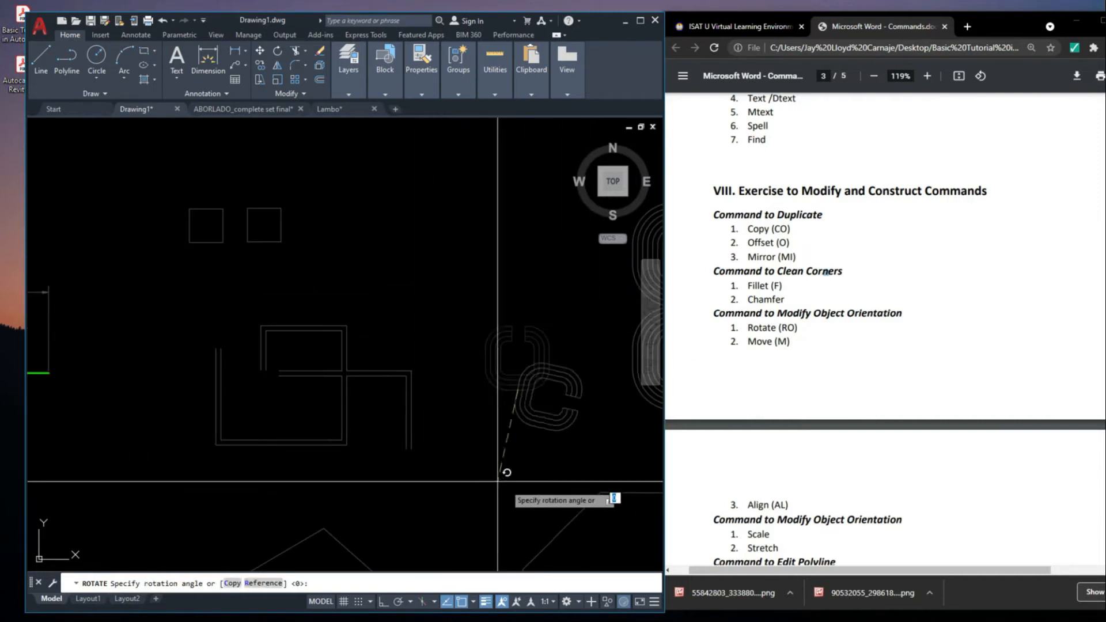
middle_drag(459, 401, 293, 404)
scroll(442, 415, up, 2)
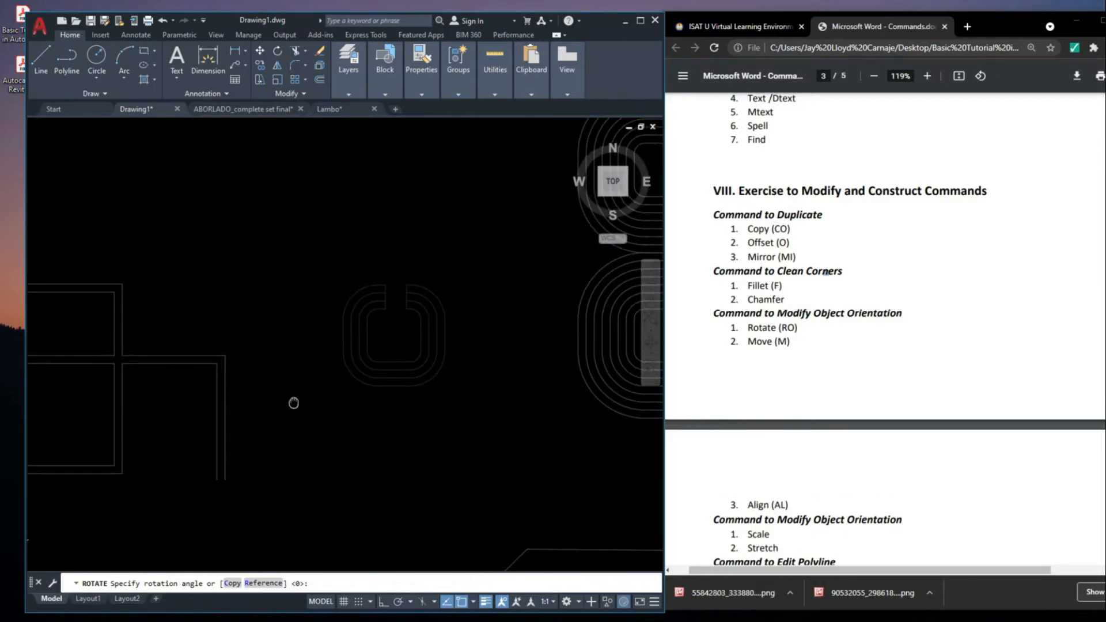
mouse_move(365, 391)
middle_down()
mouse_move(443, 310)
mouse_move(415, 383)
mouse_move(377, 398)
middle_up()
middle_drag(280, 360, 284, 365)
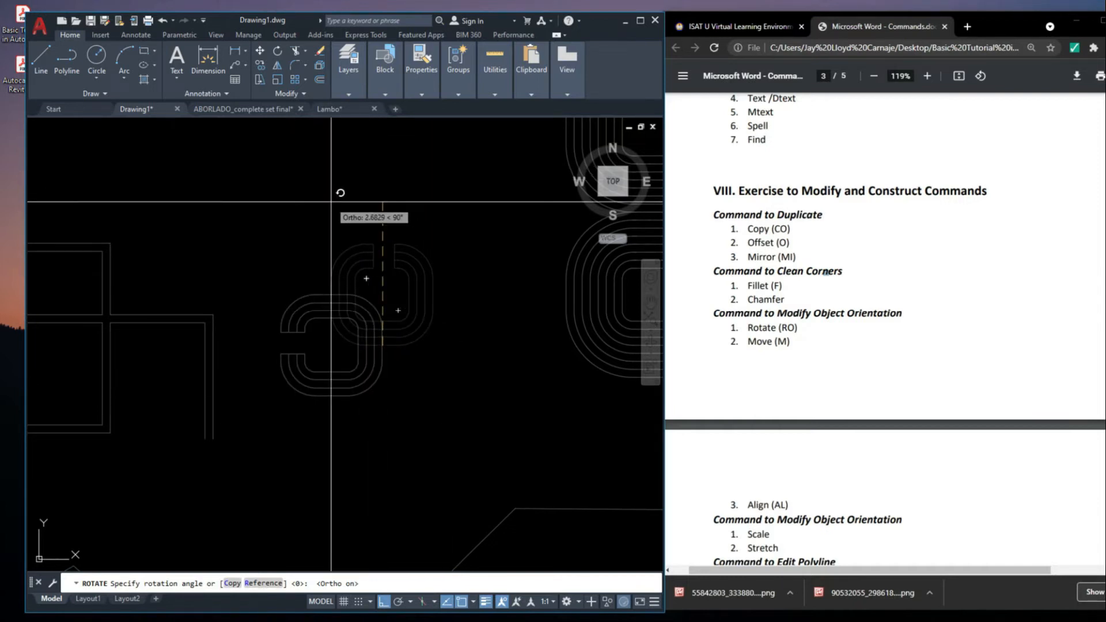
Undo the 90-degree rotation of the small open nested outlines
key(Escape)
click(415, 410)
click(319, 322)
middle_drag(386, 358, 389, 362)
key(Escape)
click(427, 422)
click(343, 339)
click(421, 412)
click(359, 369)
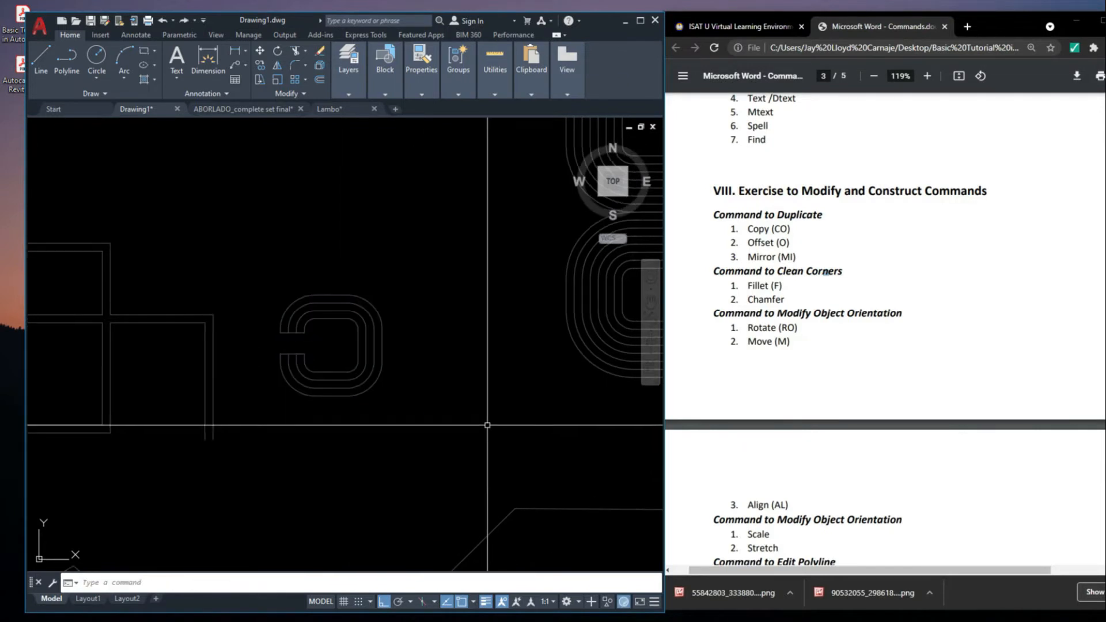
key(F8)
Rotate the small open nested outlines 180 degrees about the midpoint of their bottom edge, using Ortho
click(496, 457)
click(316, 262)
scroll(316, 262, down, 2)
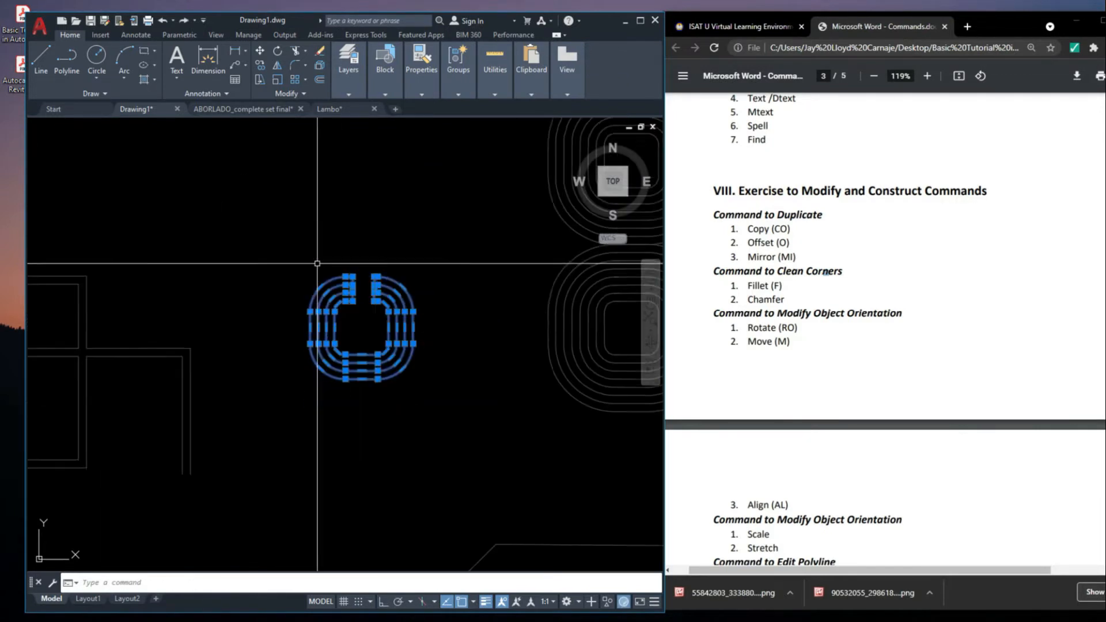
middle_drag(377, 331, 324, 325)
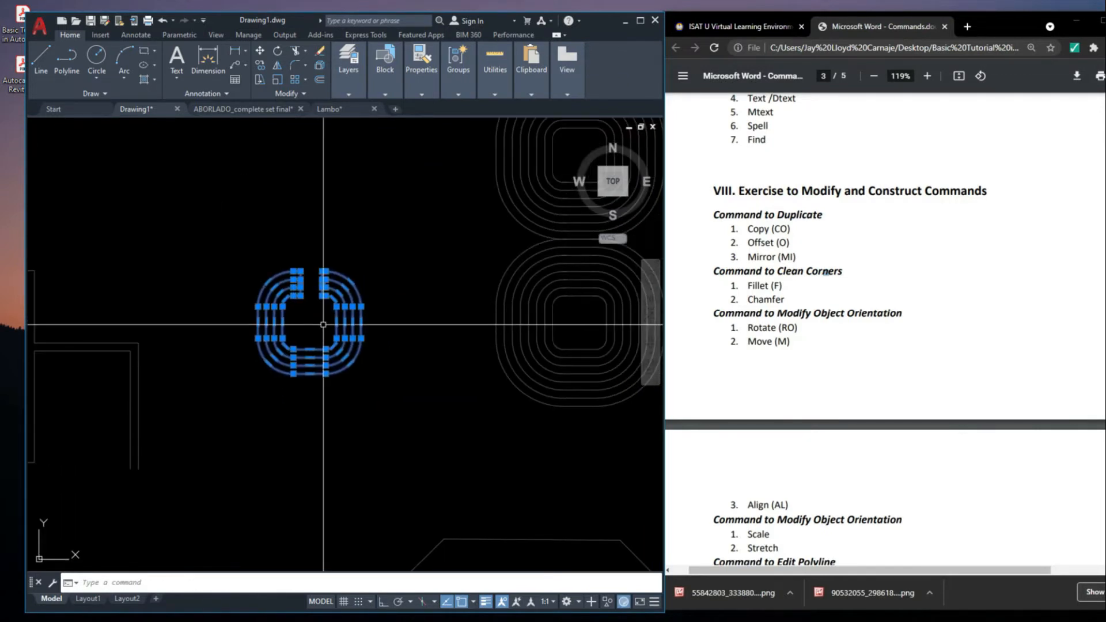
click(309, 374)
middle_drag(382, 444, 425, 399)
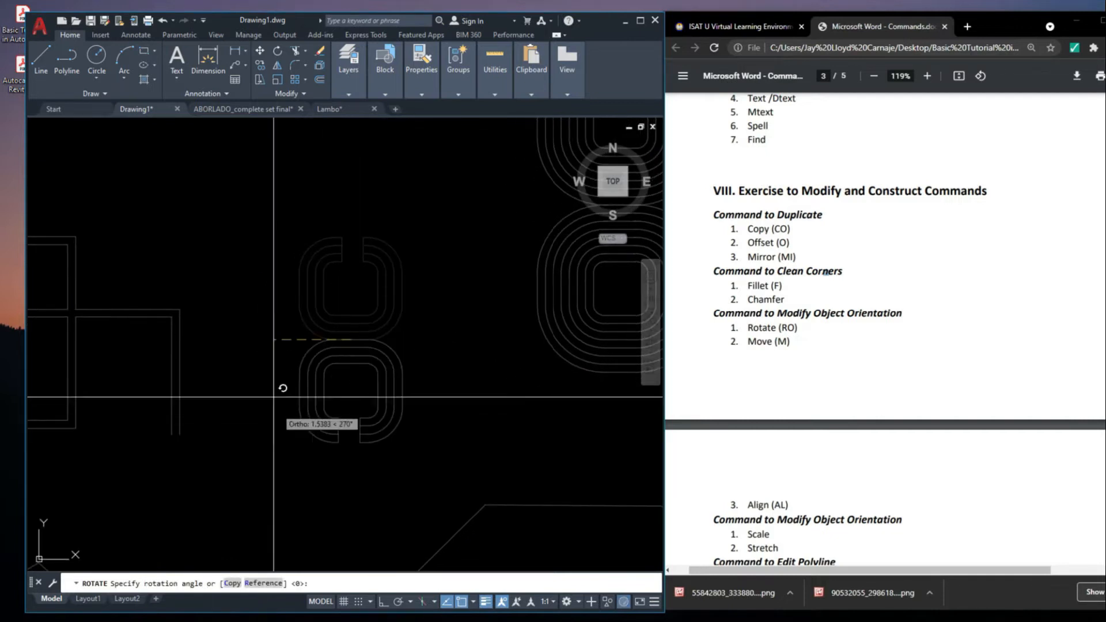
click(248, 344)
scroll(390, 314, down, 4)
middle_drag(390, 312, 391, 324)
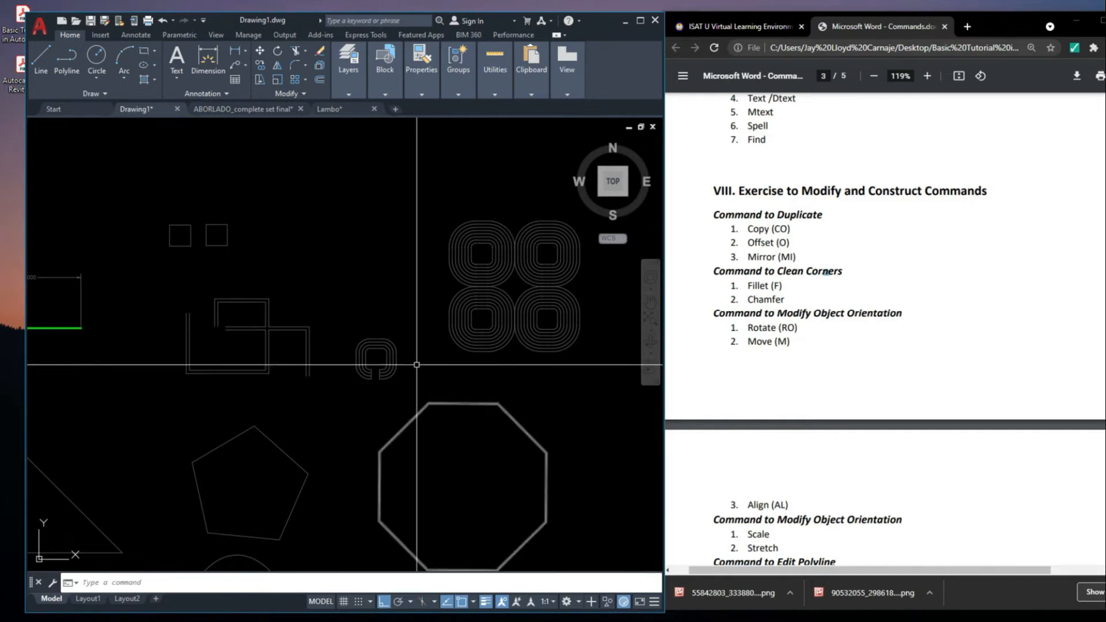
middle_drag(366, 323, 390, 334)
scroll(390, 334, up, 2)
middle_drag(444, 363, 361, 348)
scroll(364, 340, down, 4)
middle_drag(507, 310, 499, 340)
click(502, 424)
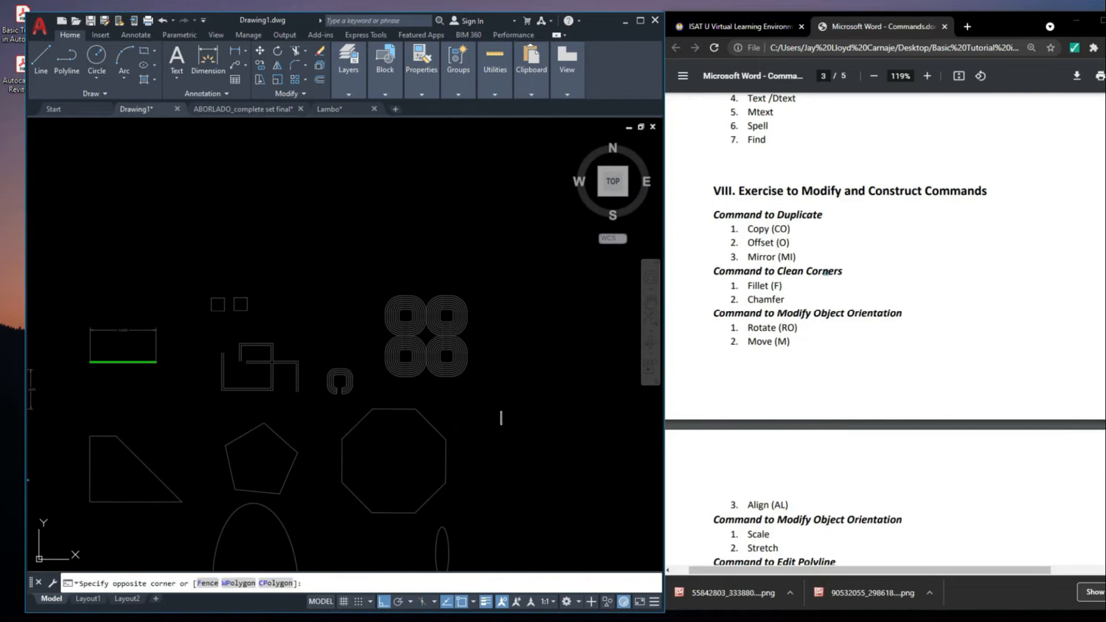
key(Escape)
scroll(462, 396, up, 2)
click(516, 384)
click(351, 219)
scroll(426, 305, up, 2)
middle_drag(424, 308, 360, 361)
key(Escape)
click(477, 476)
click(363, 228)
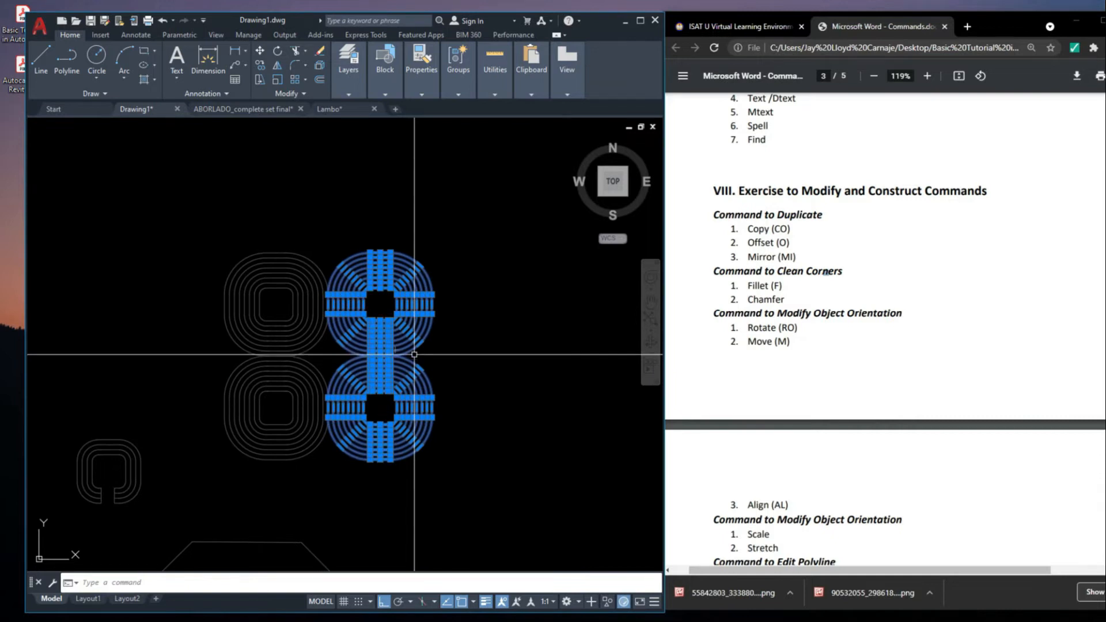
key(Escape)
click(486, 475)
click(481, 443)
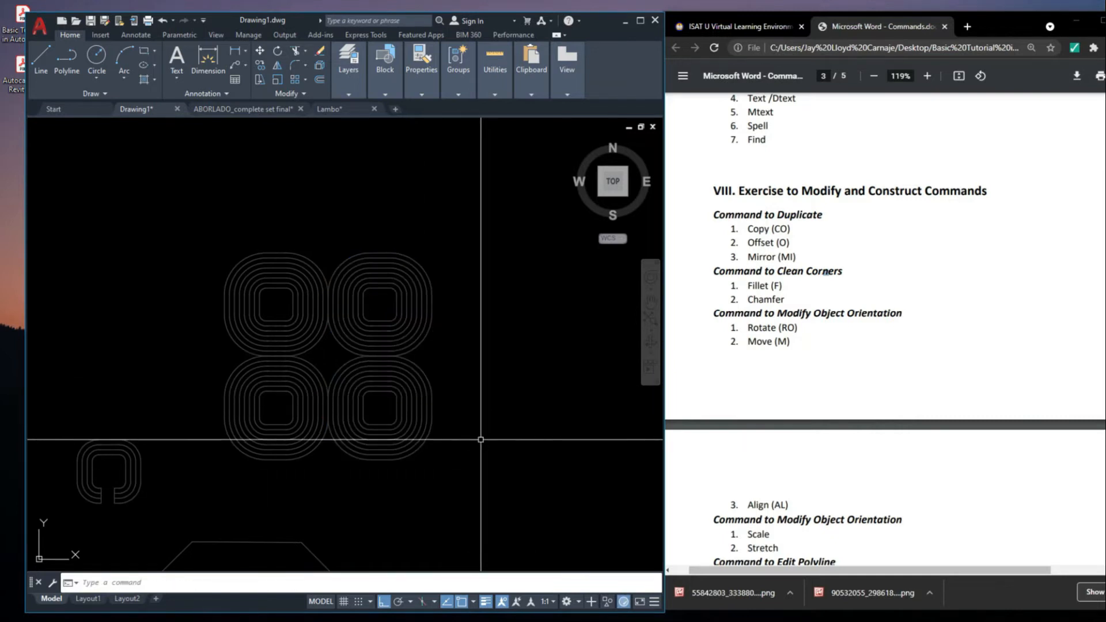
Move the two right-hand nested outlines of the four-part pattern 1 unit to the right
click(495, 495)
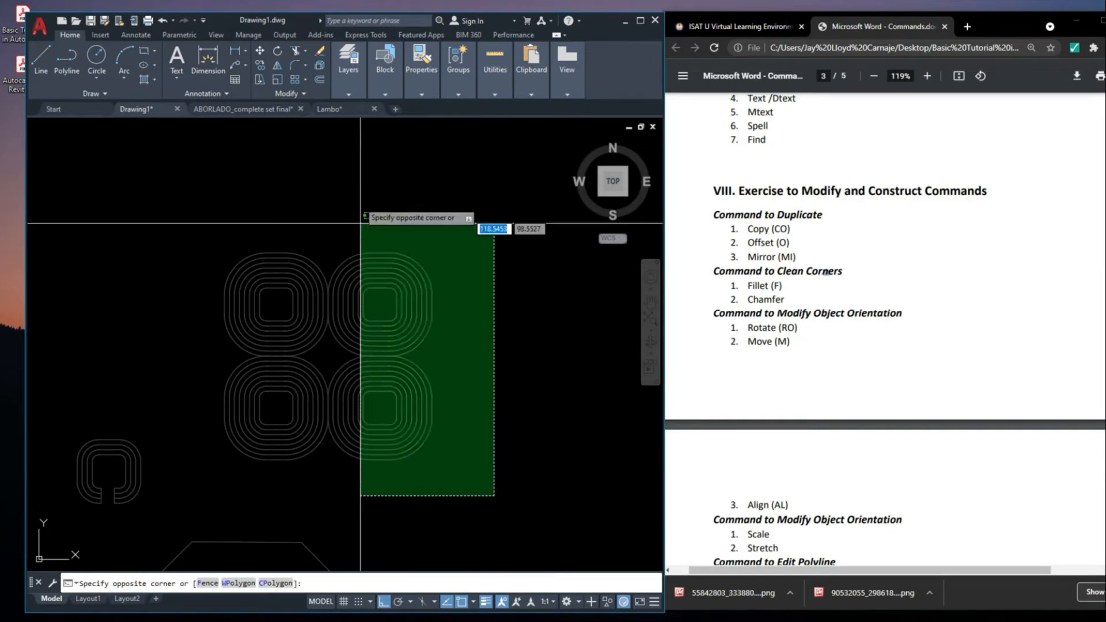
click(361, 223)
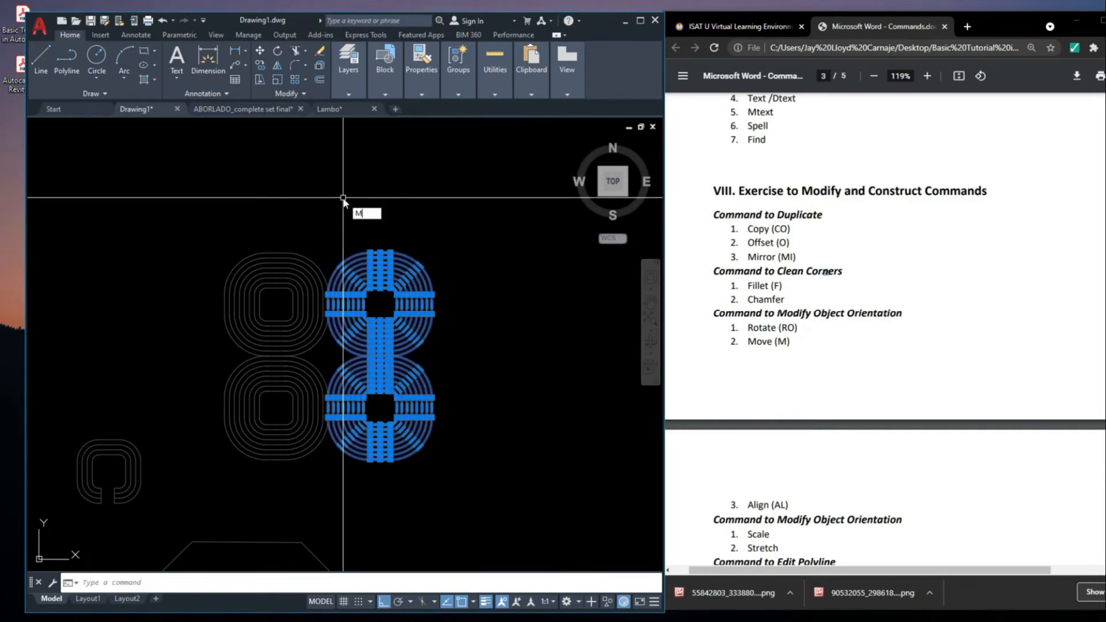
key(Return)
click(371, 198)
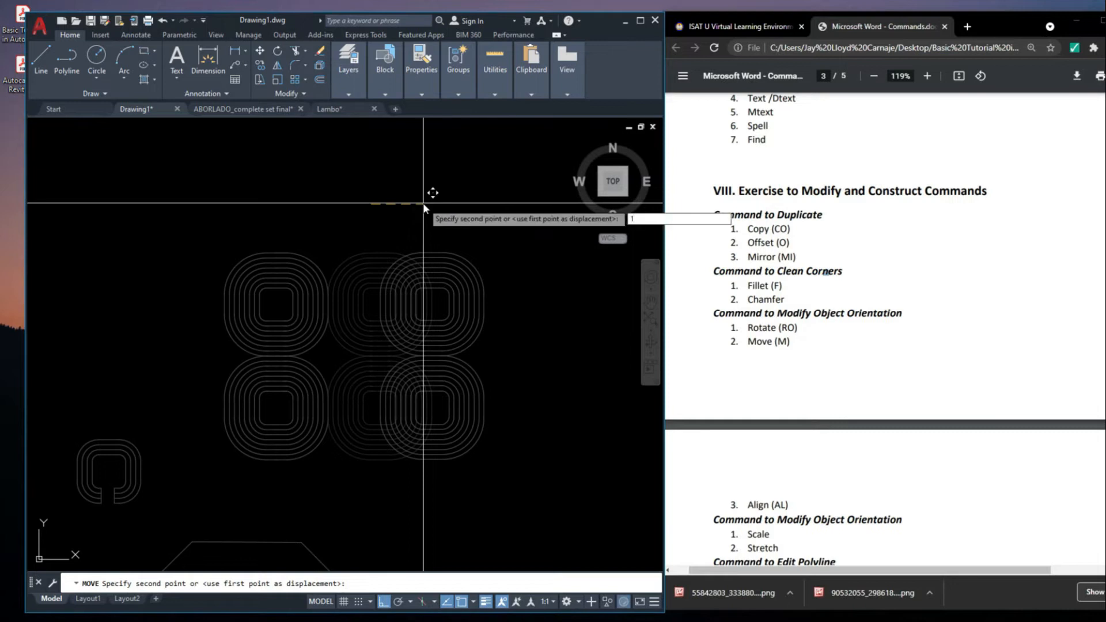
key(Return)
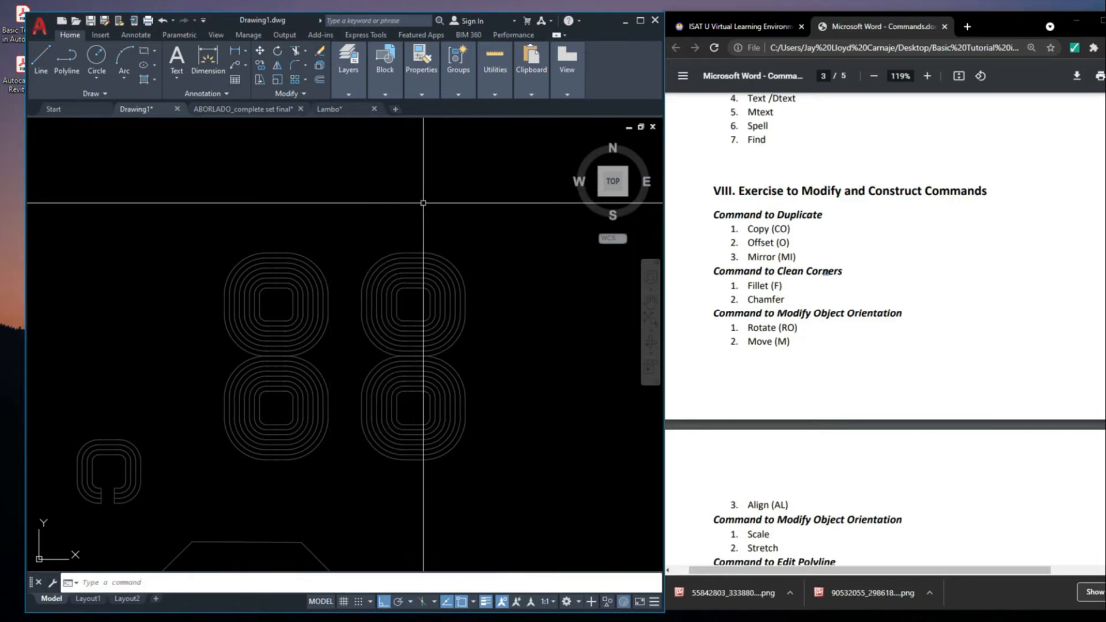
click(511, 343)
key(Escape)
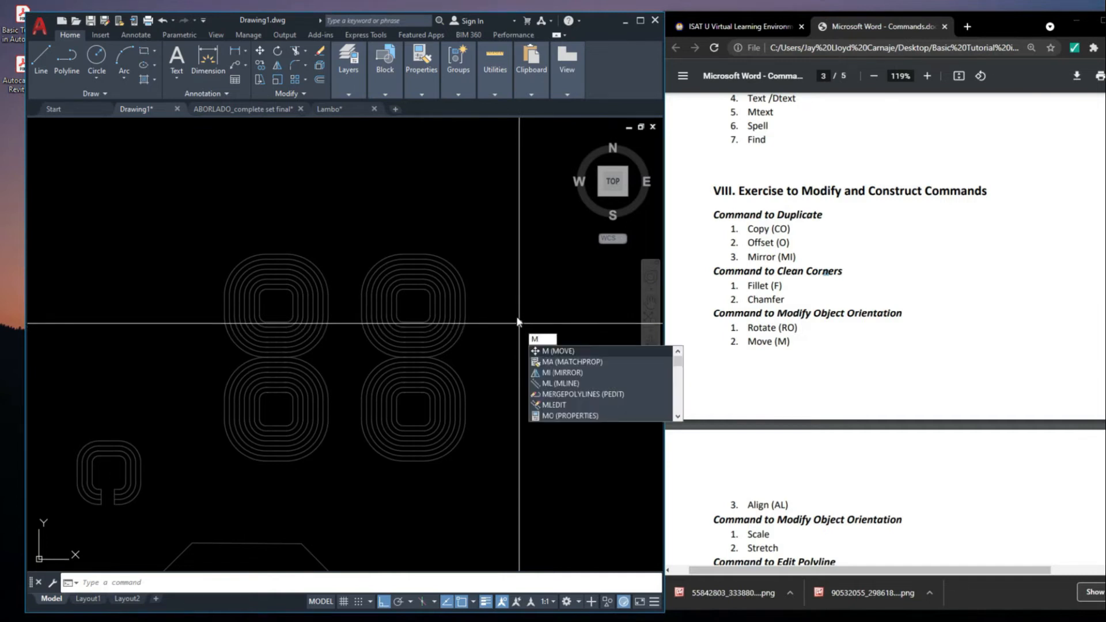
Move the two upper nested outlines of the four-part pattern 1 unit straight up
key(Return)
click(507, 344)
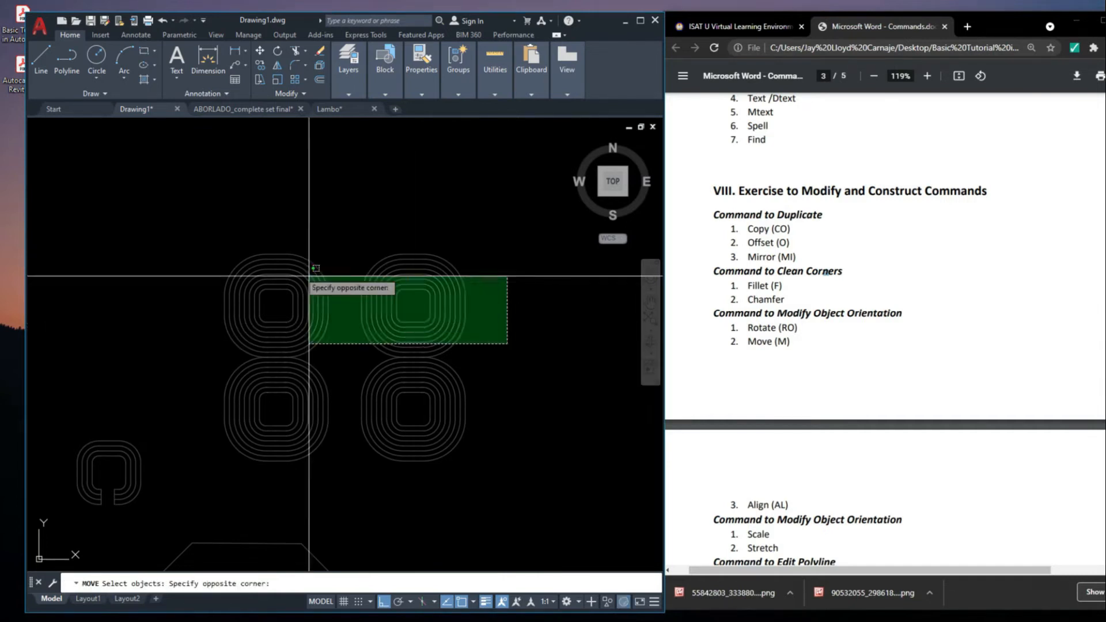
click(227, 203)
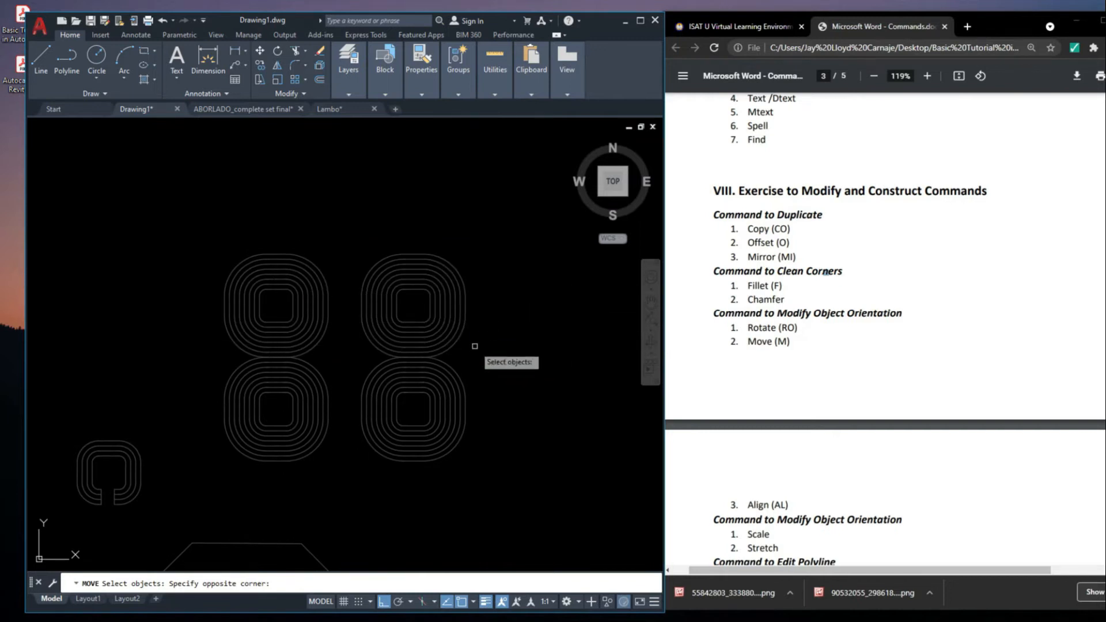
click(479, 349)
click(540, 342)
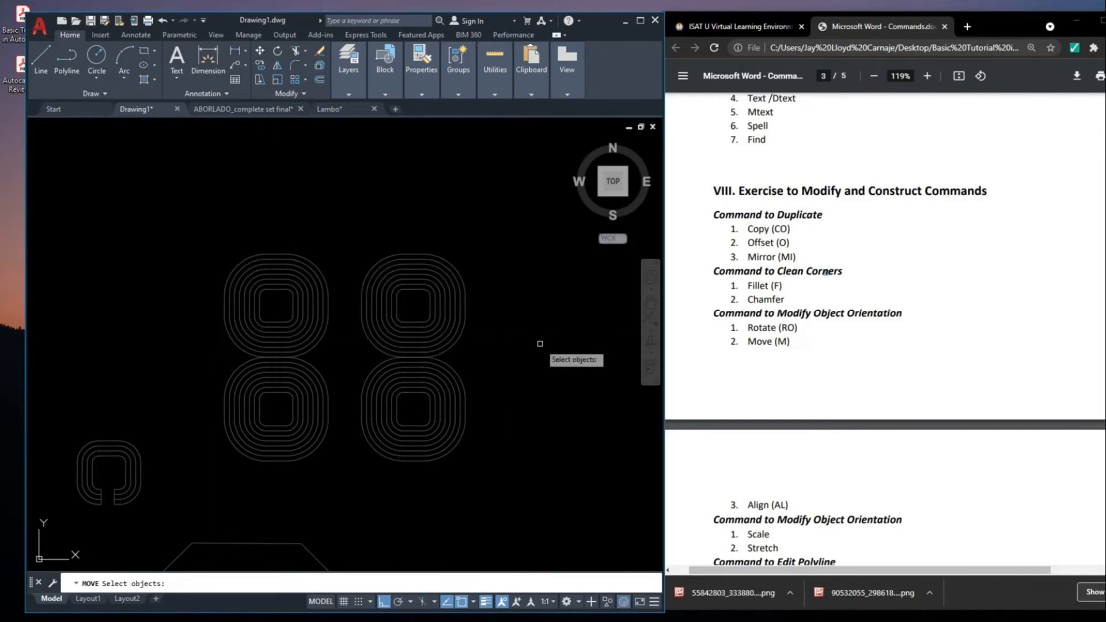
click(167, 196)
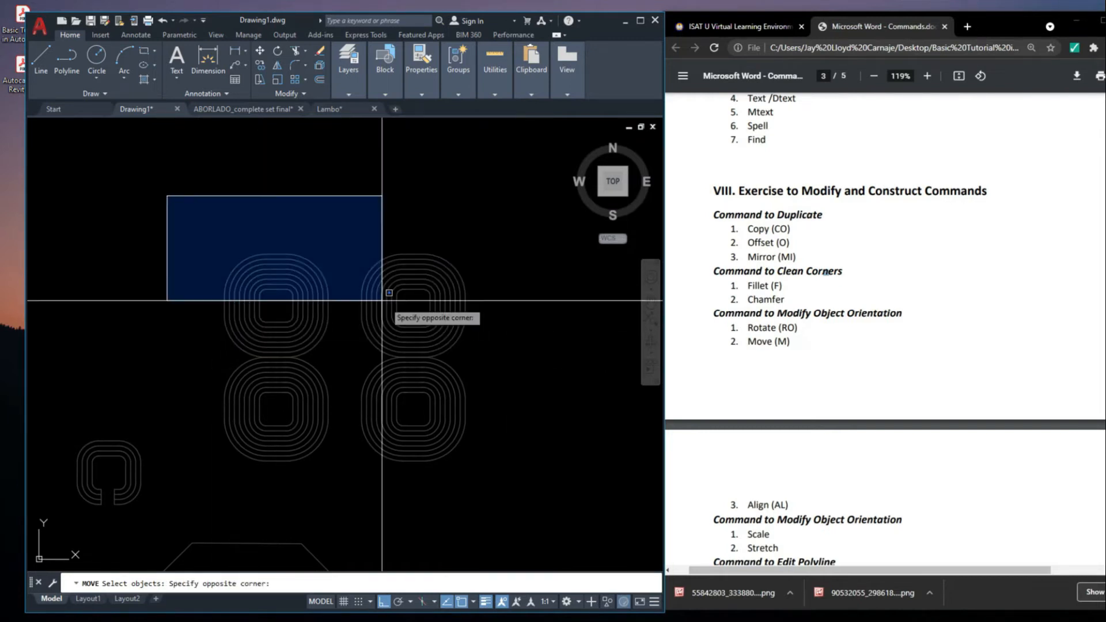
click(505, 358)
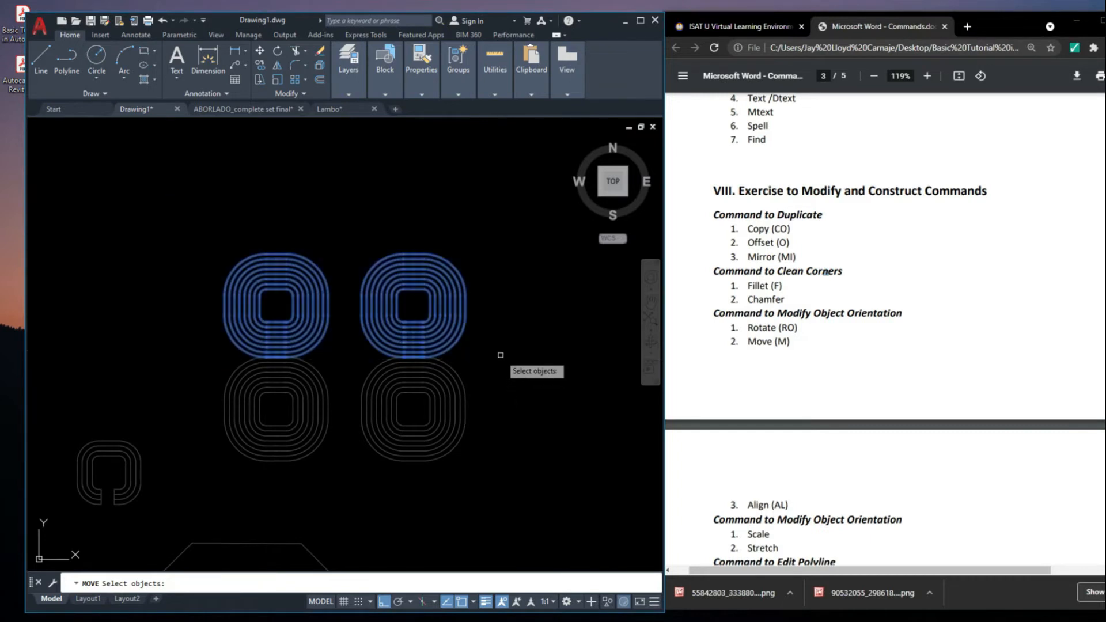
key(Return)
click(501, 367)
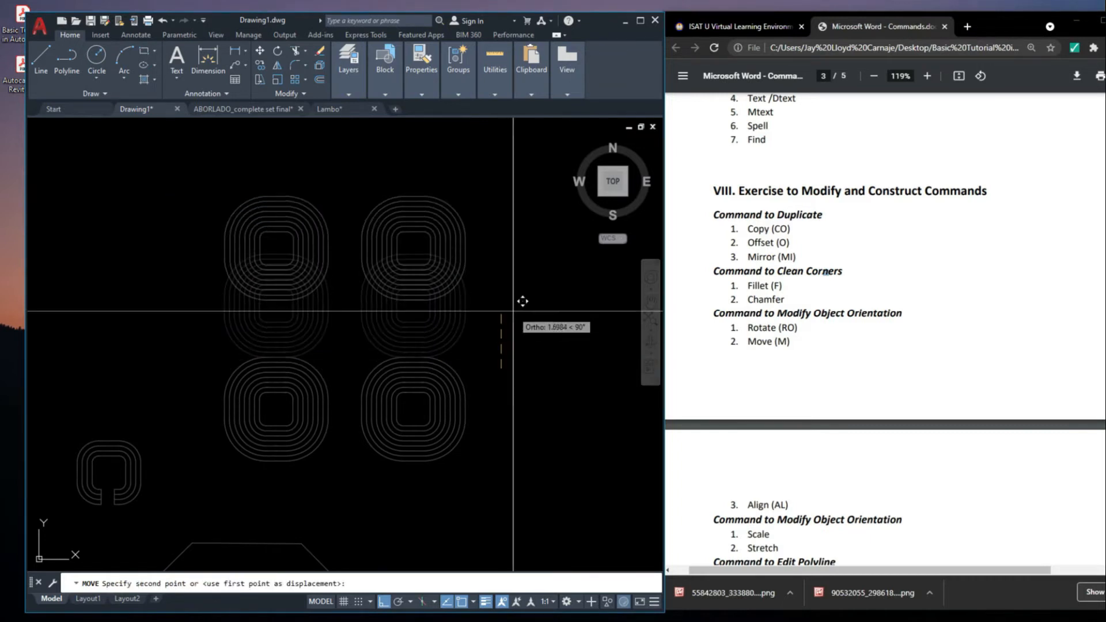
text(1)
key(Return)
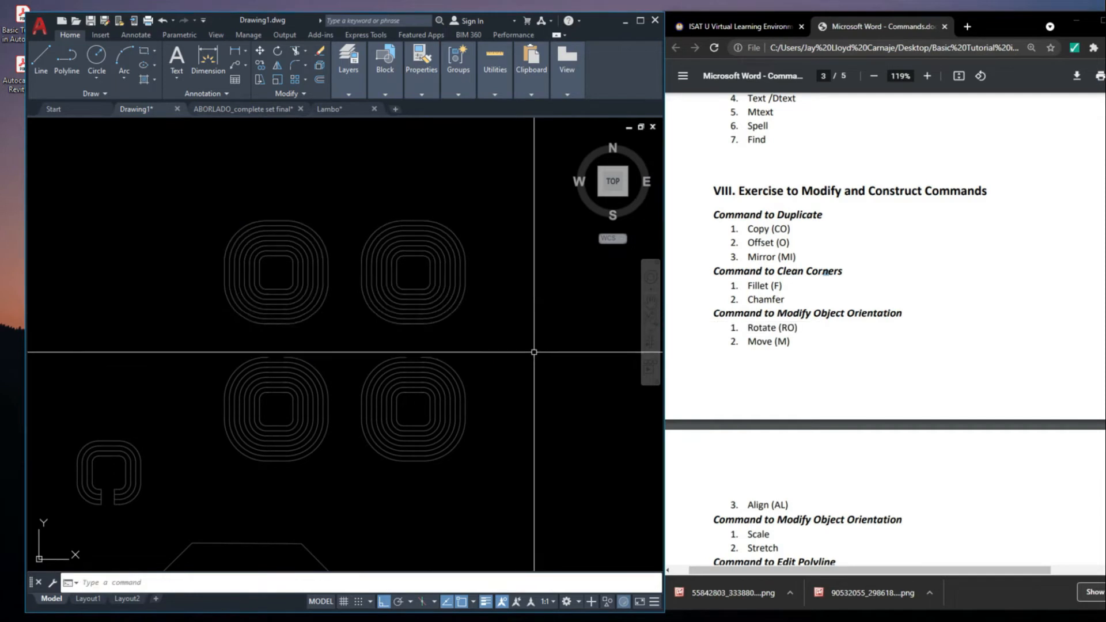
Move the stray horizontal segments at the upper nested outlines' bottom edges straight down to close the gaps in the lower outlines
scroll(484, 302, down, 3)
scroll(377, 328, up, 5)
click(328, 304)
scroll(538, 281, up, 3)
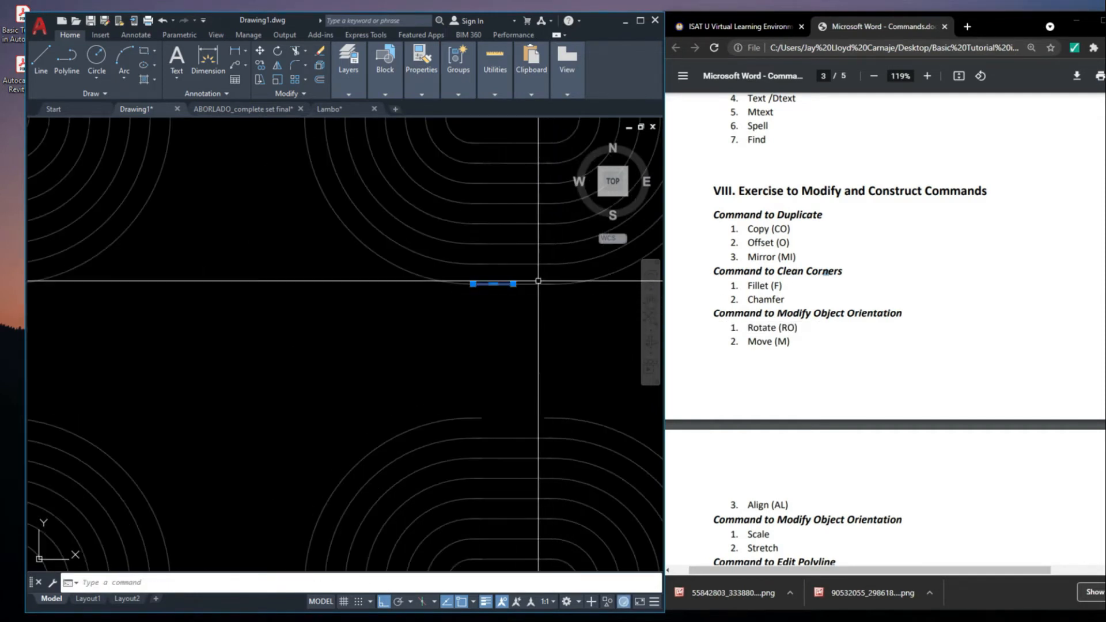
scroll(537, 285, down, 2)
middle_drag(315, 315, 413, 351)
scroll(218, 286, up, 2)
click(247, 286)
text(m)
key(space)
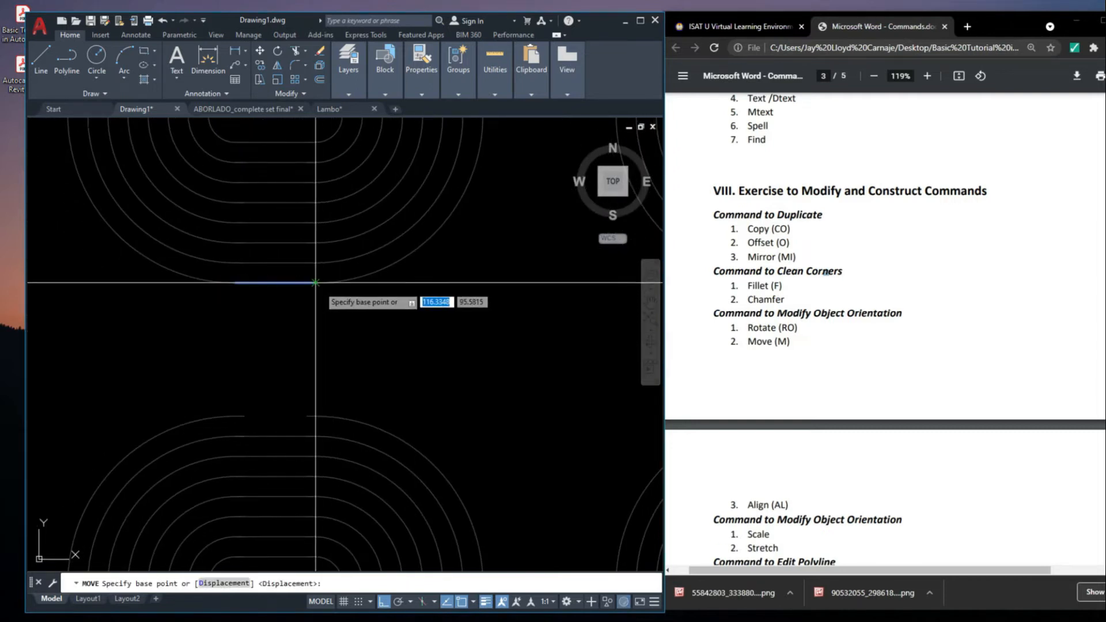
click(315, 282)
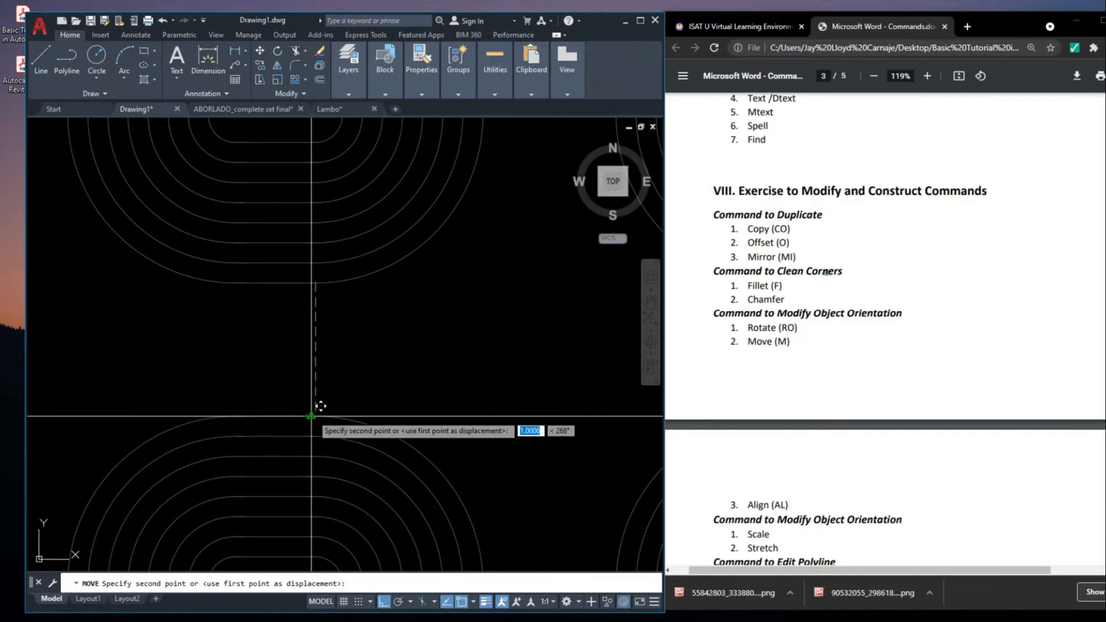
scroll(397, 224, down, 5)
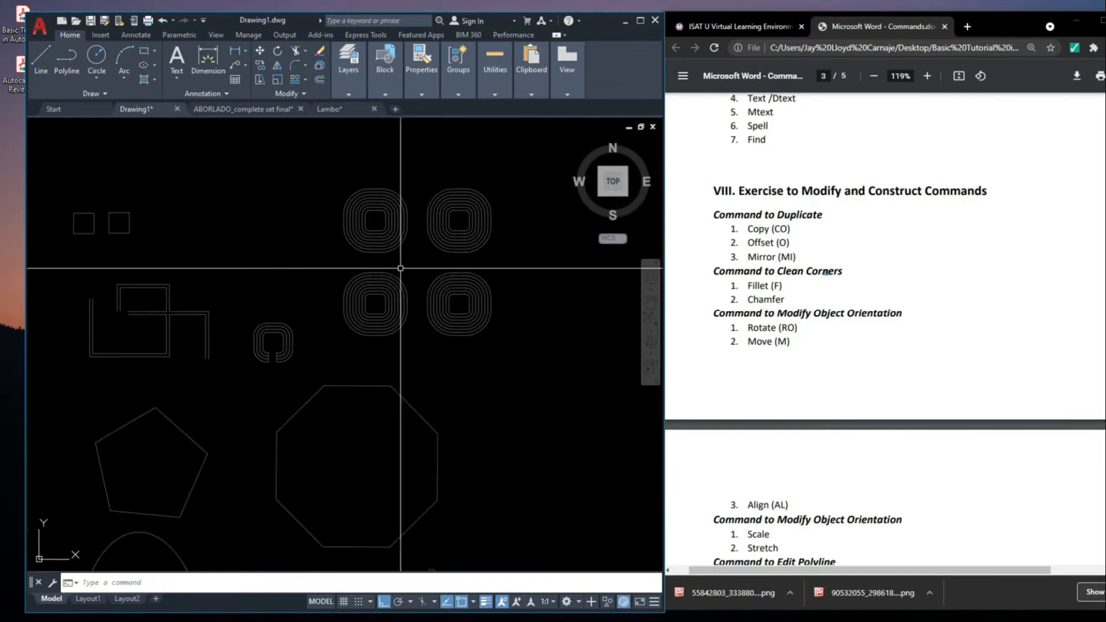
Move the pentagon out to the empty area to the right of the octagon
scroll(383, 237, up, 2)
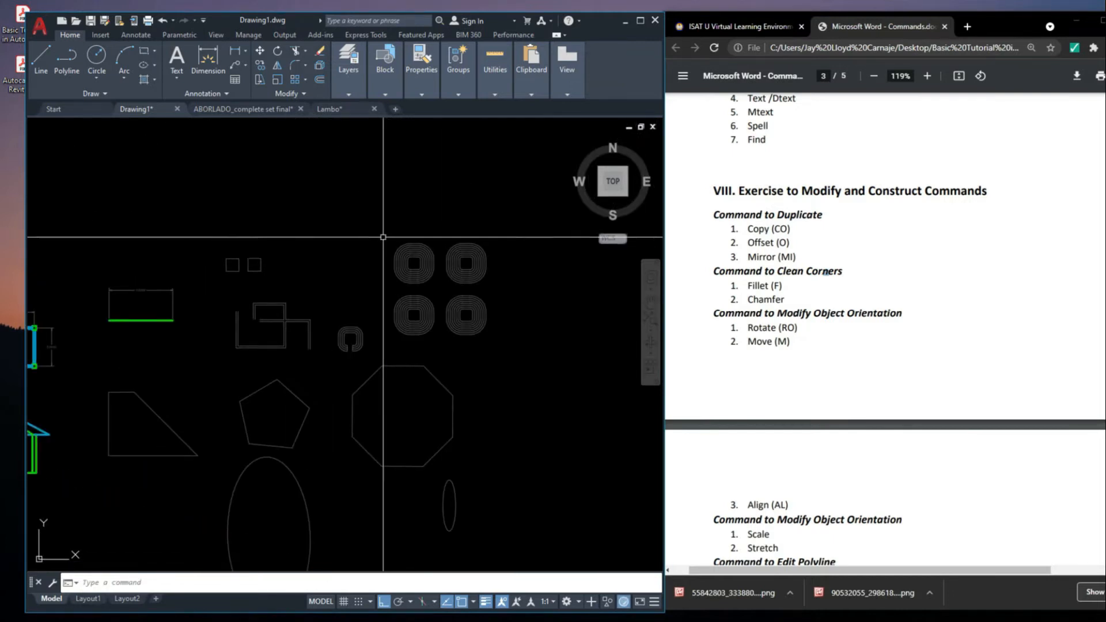
scroll(894, 388, down, 3)
scroll(430, 283, up, 2)
scroll(430, 283, down, 4)
scroll(327, 249, up, 4)
click(327, 249)
middle_drag(327, 250, 265, 226)
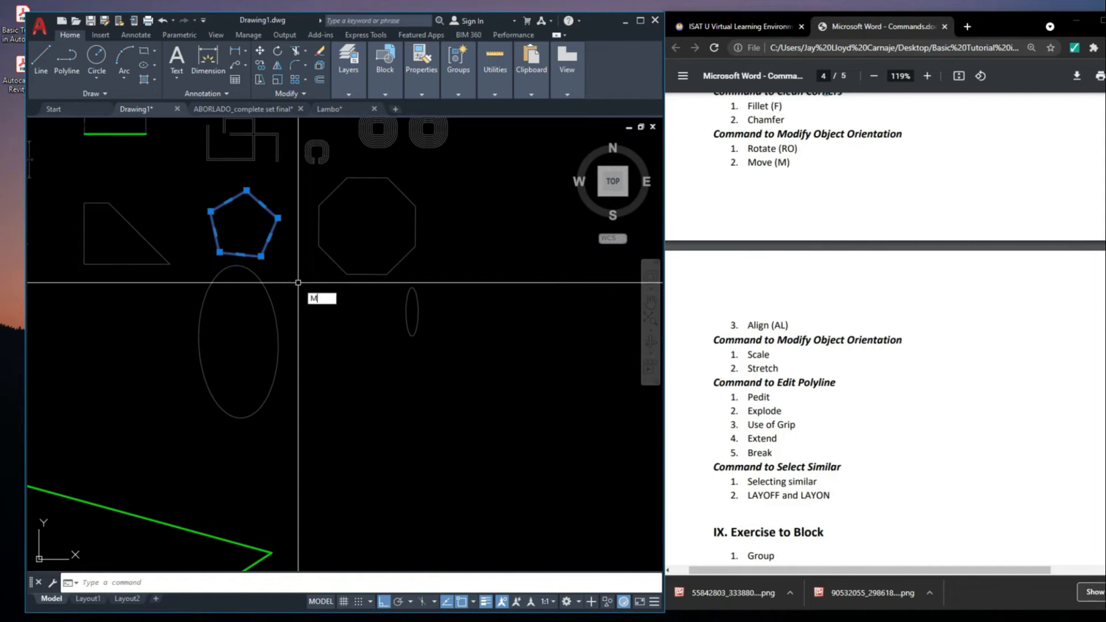
key(space)
click(257, 232)
middle_drag(597, 231, 329, 286)
click(395, 264)
Examine the moved pentagon's bottom edge and its two lower corners
scroll(395, 264, up, 6)
middle_drag(414, 388, 461, 329)
scroll(319, 372, up, 2)
scroll(274, 359, down, 2)
middle_drag(418, 359, 422, 363)
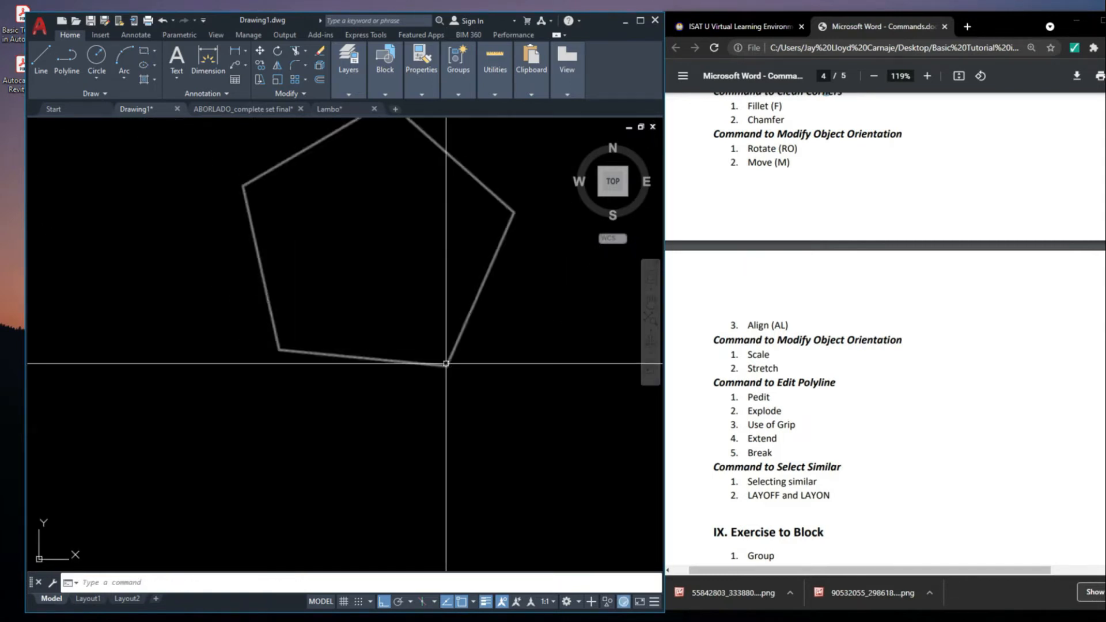
scroll(323, 358, up, 3)
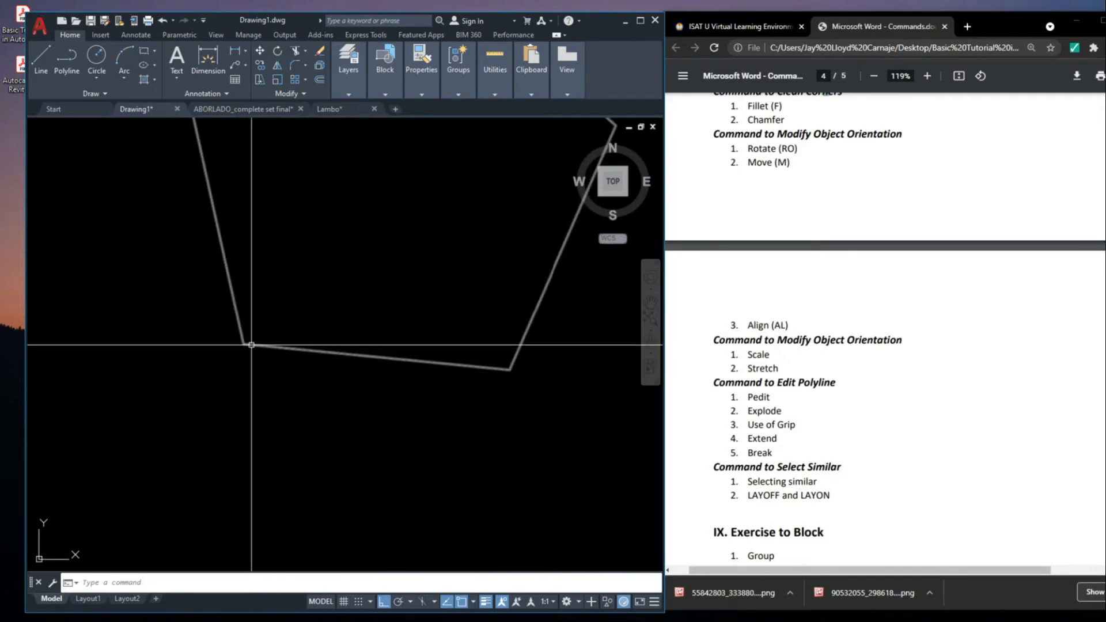
scroll(247, 343, down, 3)
scroll(247, 342, up, 1)
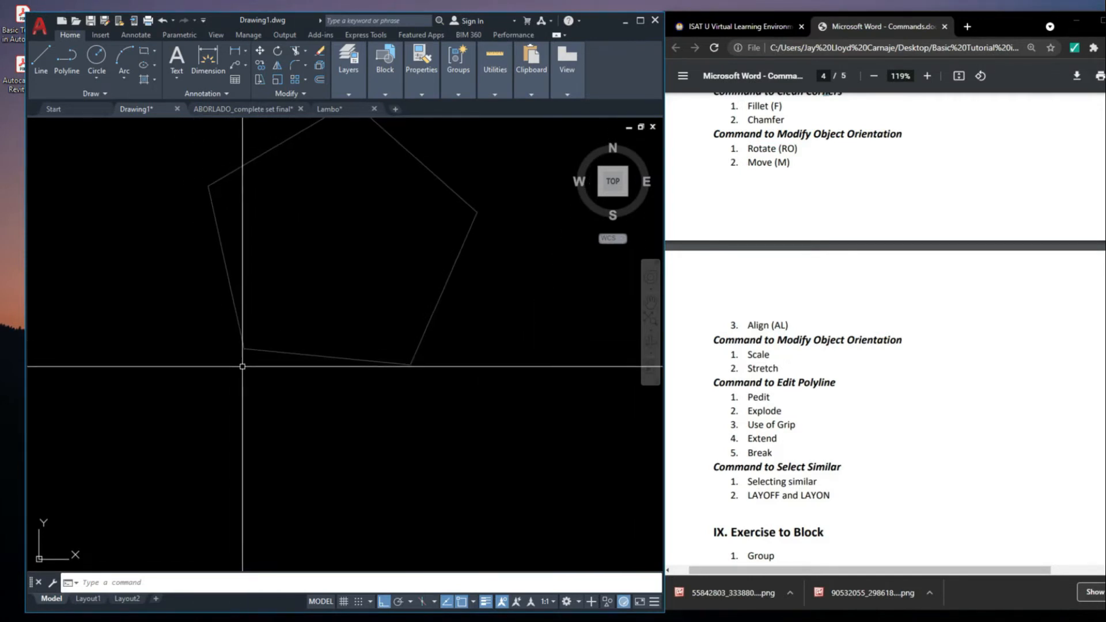
scroll(257, 360, down, 4)
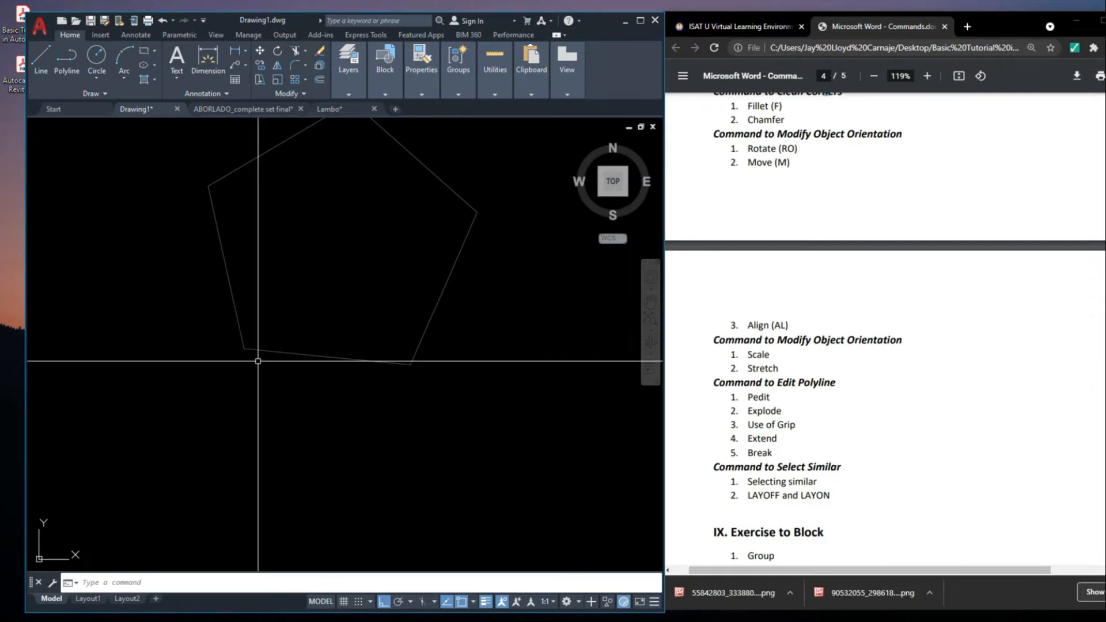
scroll(462, 338, up, 4)
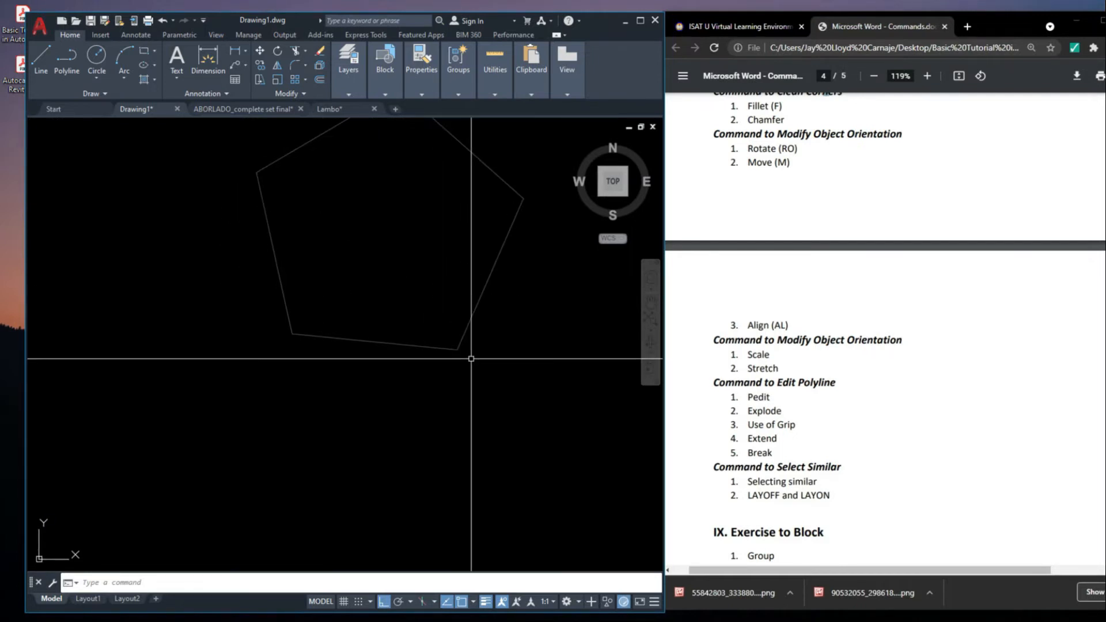
Draw a horizontal construction line (XLINE) through the pentagon's lower-right corner
text(s)
key(Escape)
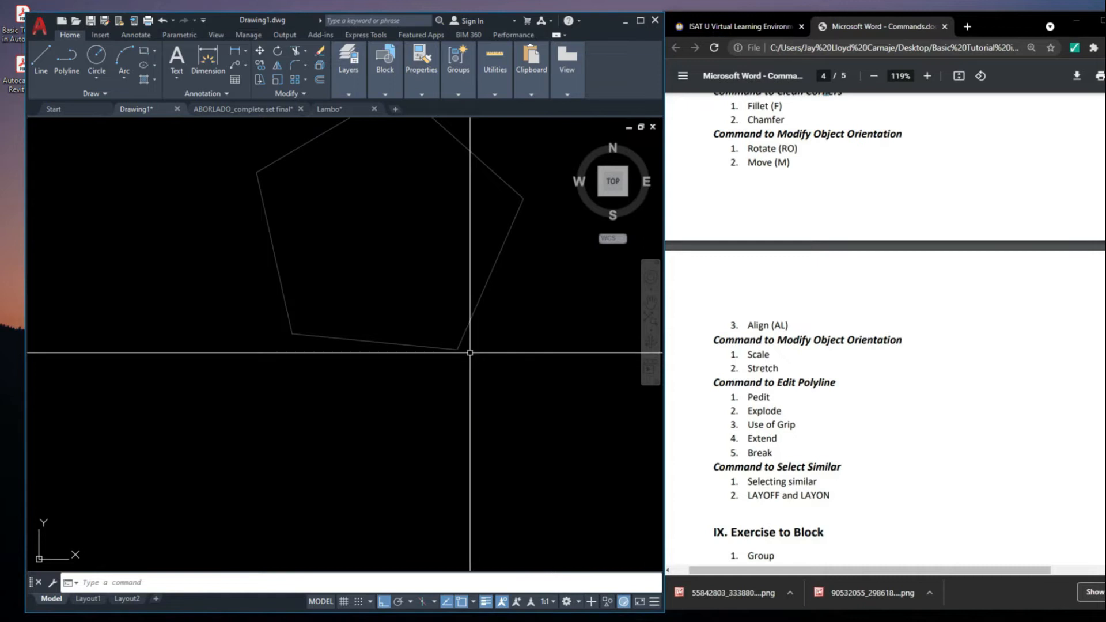
text(x)
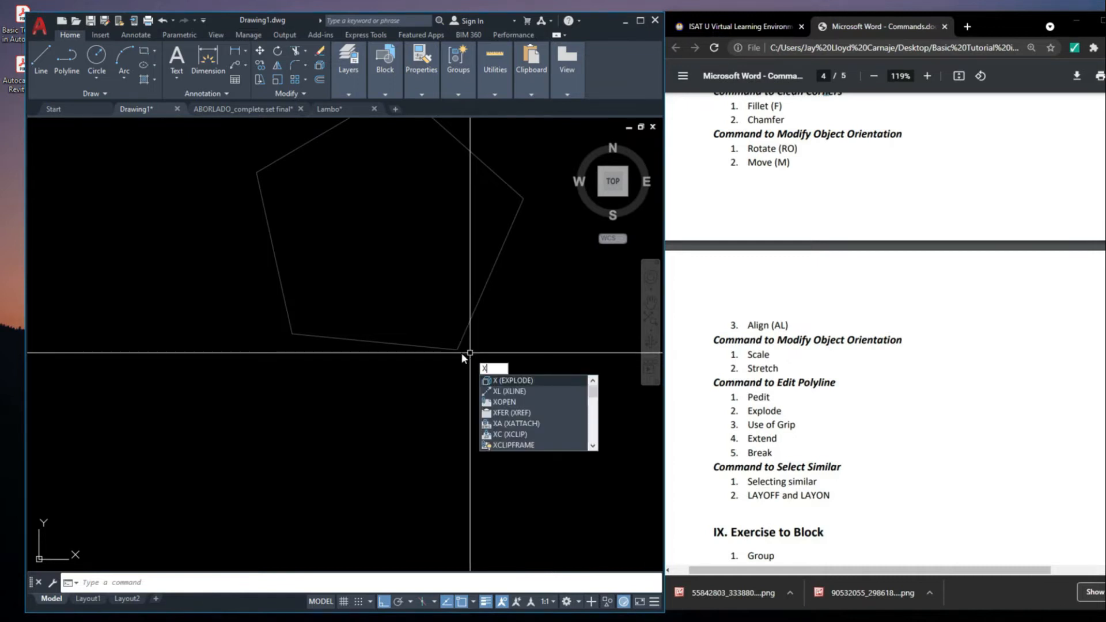
text(l)
key(Return)
click(458, 350)
click(545, 409)
scroll(430, 346, down, 3)
scroll(429, 346, up, 3)
key(Escape)
scroll(477, 386, down, 3)
scroll(363, 352, up, 3)
scroll(356, 335, down, 3)
click(392, 314)
click(314, 292)
click(296, 276)
key(Escape)
Align the pentagon's bottom edge to the horizontal construction line using two point pairs, without scaling the object
scroll(315, 281, up, 4)
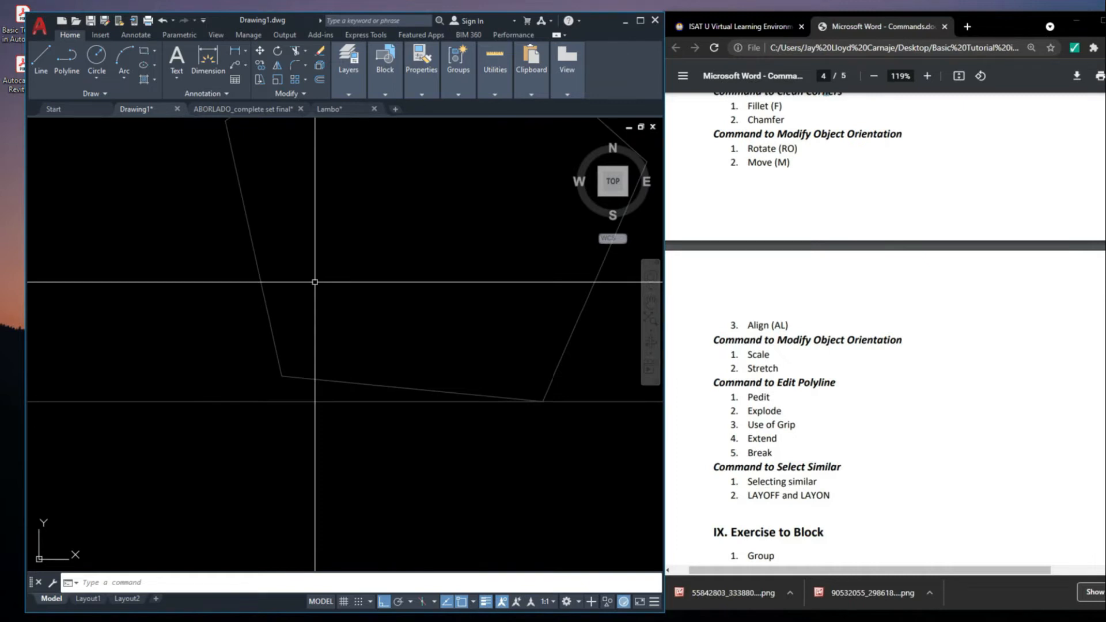
text(AL)
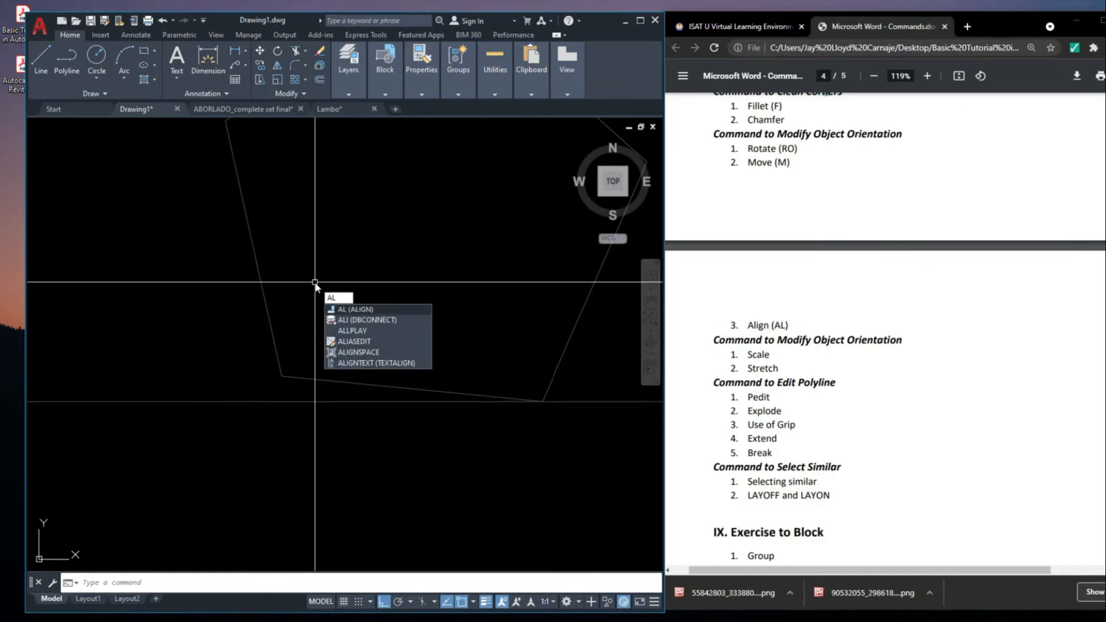
key(Return)
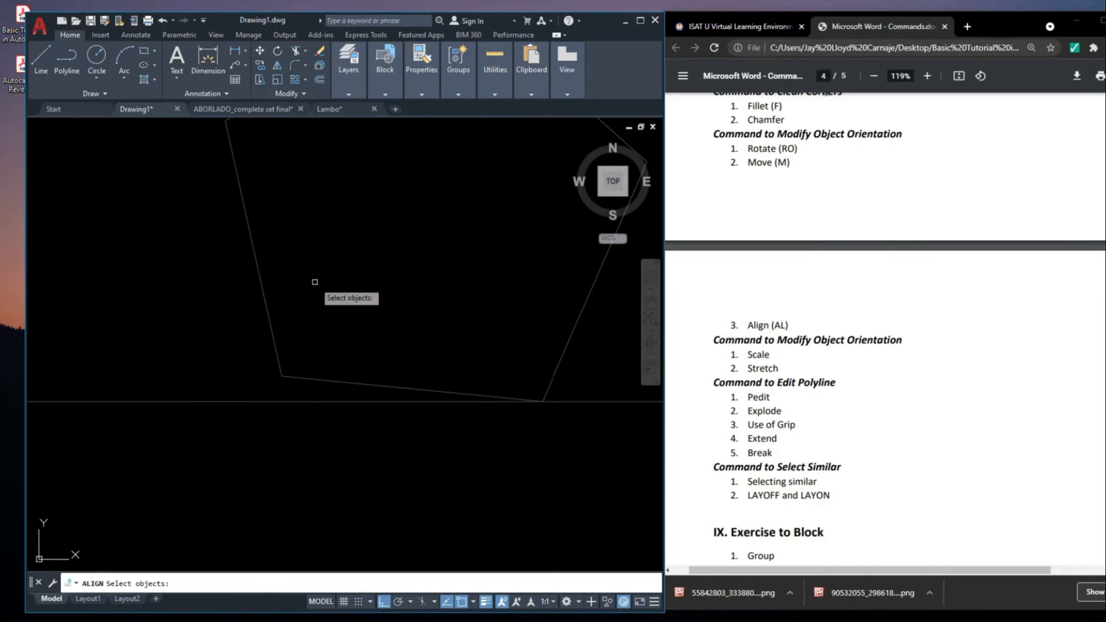
click(270, 319)
key(Return)
scroll(375, 365, up, 3)
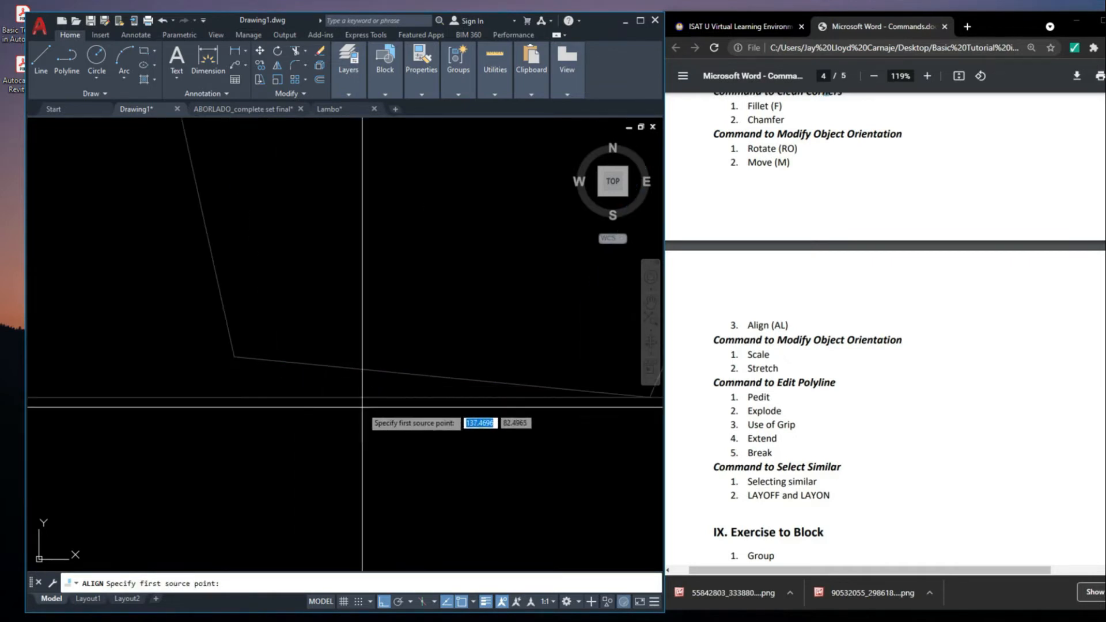
click(298, 332)
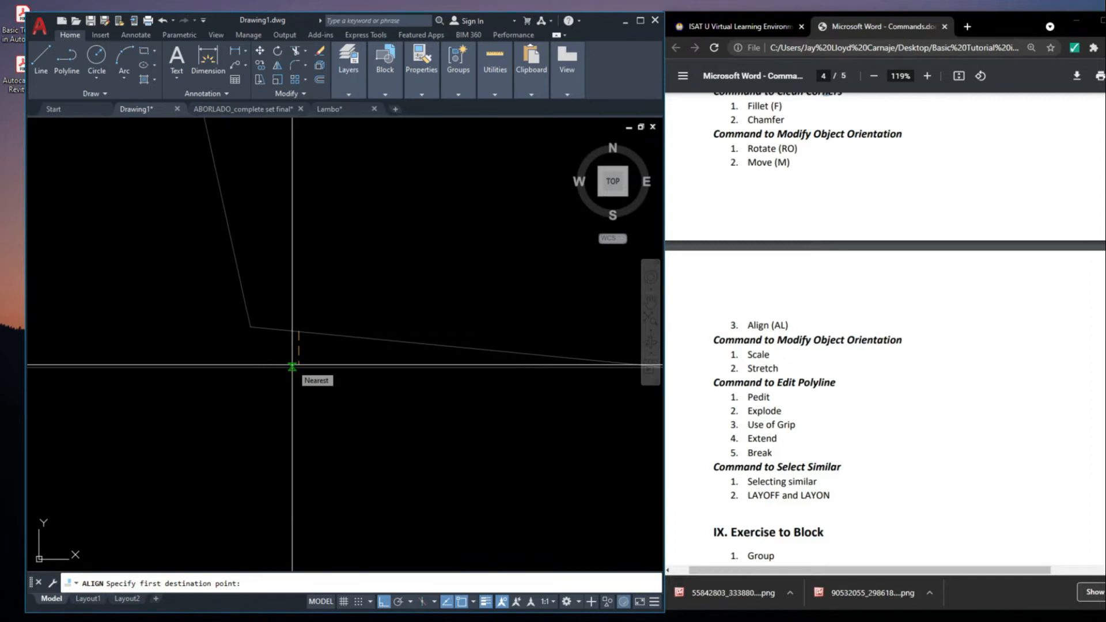
click(299, 367)
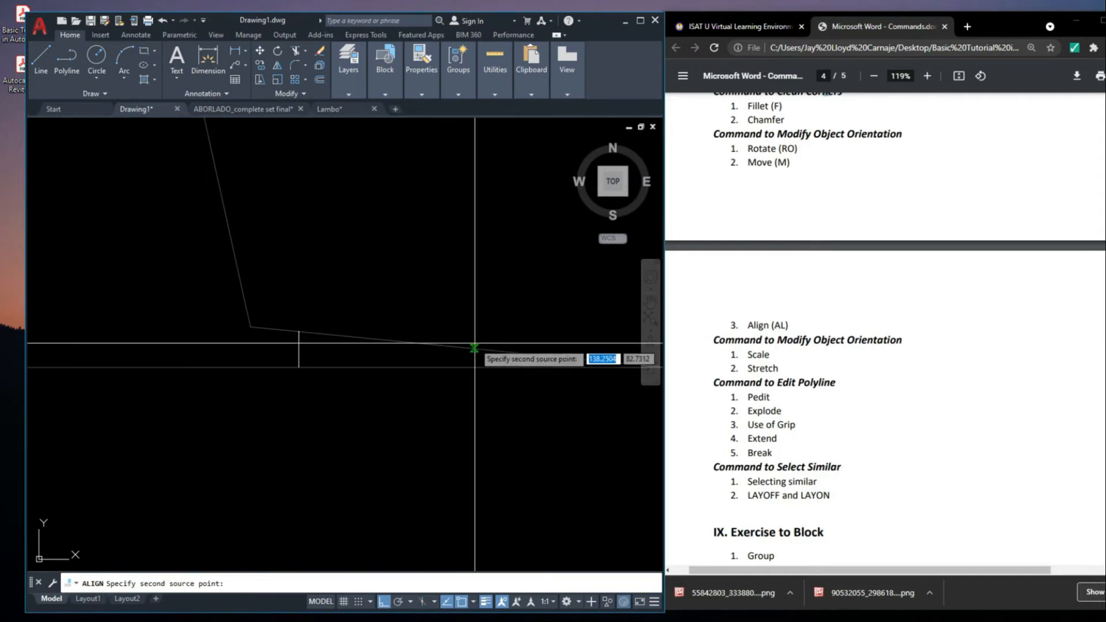
click(474, 349)
click(473, 367)
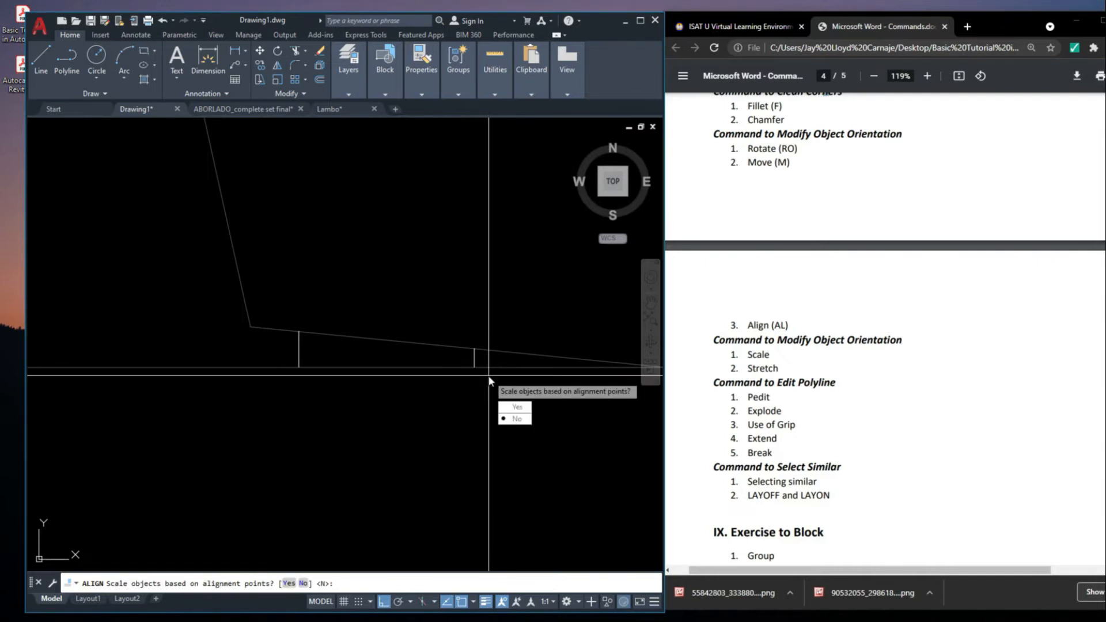
key(Return)
Delete the horizontal construction line beneath the pentagon
scroll(349, 393, down, 6)
click(458, 375)
key(Delete)
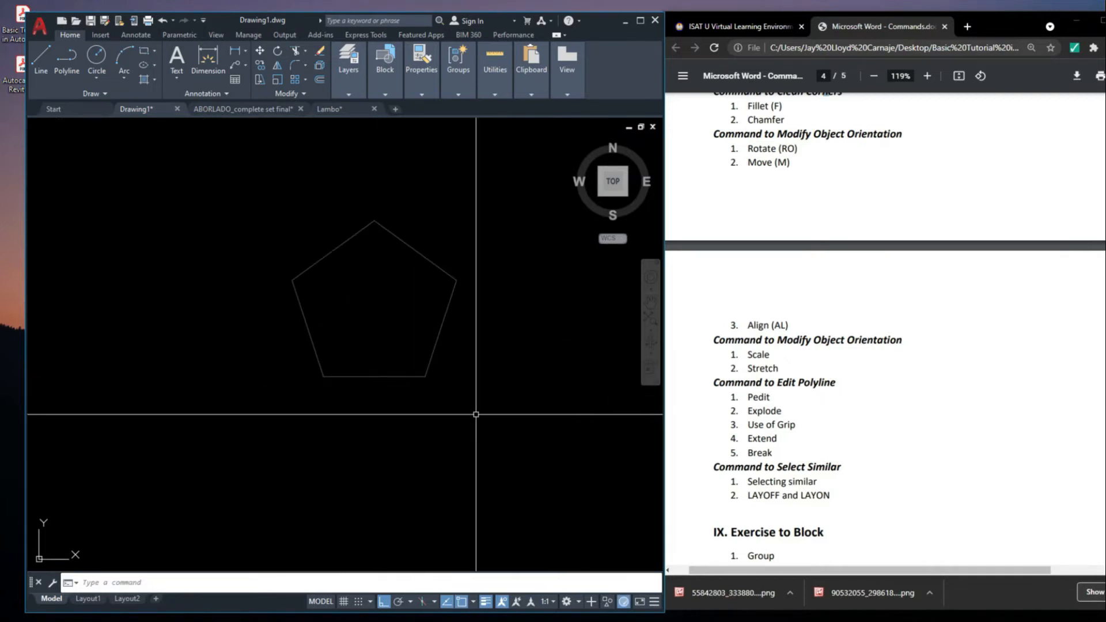
Move the aligned pentagon back to the left so it sits next to the octagon
scroll(414, 293, down, 5)
click(429, 321)
click(404, 300)
scroll(404, 302, up, 4)
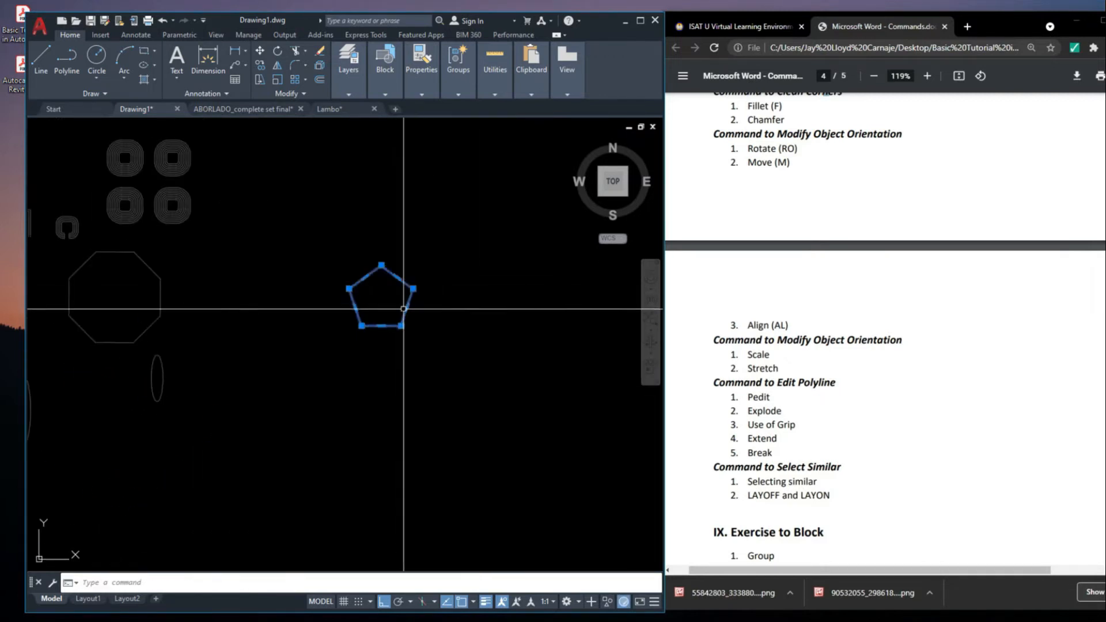
middle_drag(403, 309, 444, 335)
text(m)
key(space)
click(420, 369)
click(292, 401)
scroll(316, 326, down, 4)
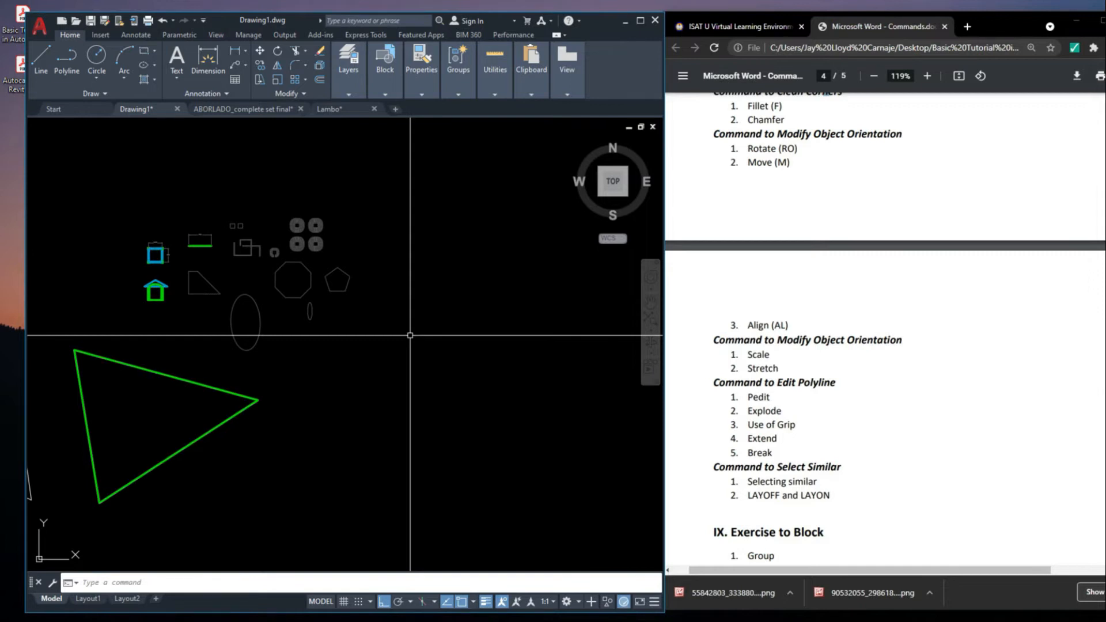
scroll(438, 288, up, 5)
scroll(449, 284, down, 3)
middle_drag(450, 285, 450, 287)
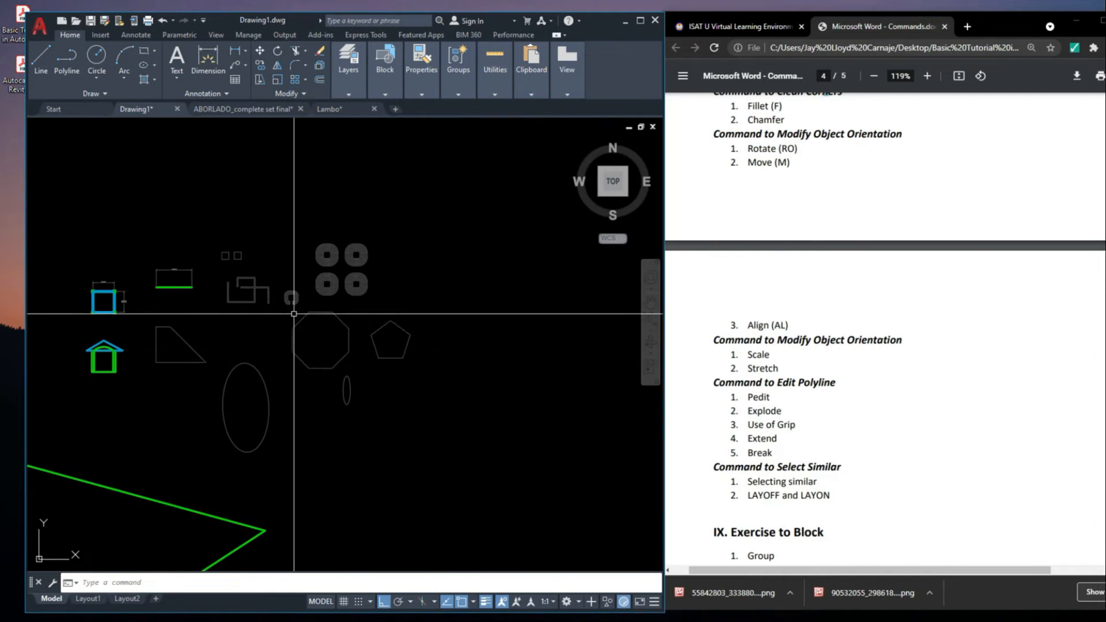
scroll(393, 345, up, 2)
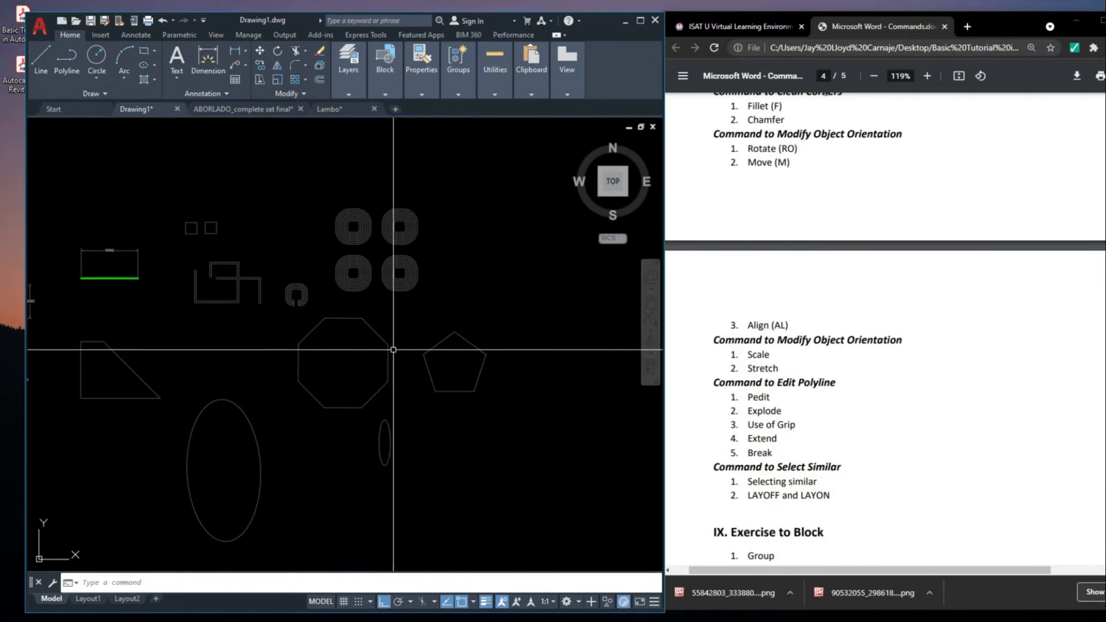
click(517, 363)
click(414, 329)
scroll(414, 330, up, 4)
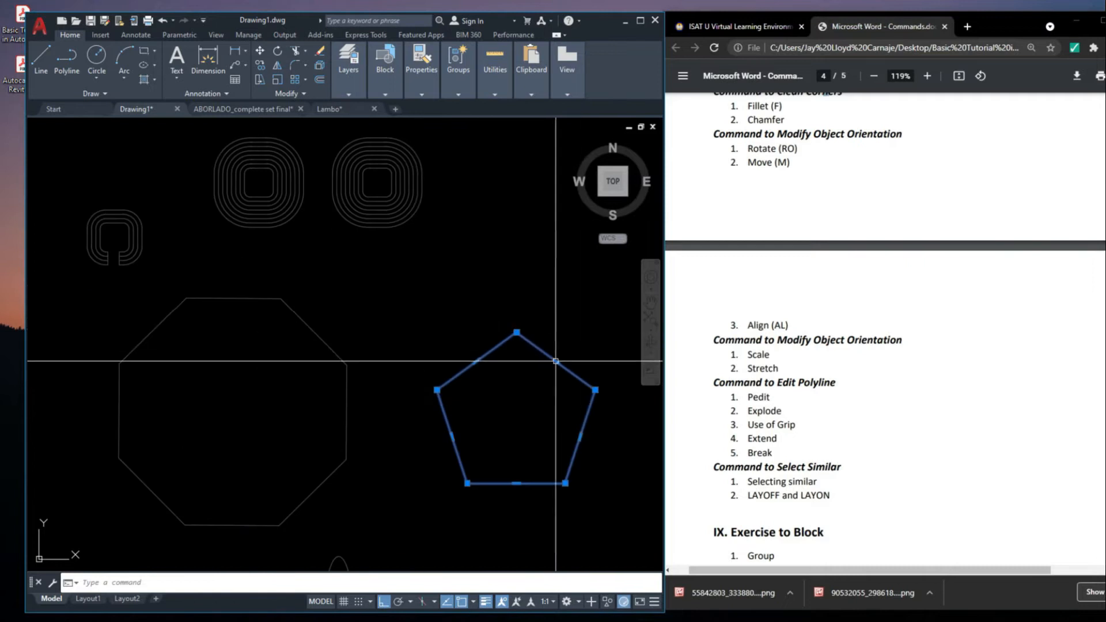
scroll(451, 336, down, 4)
key(Escape)
click(476, 363)
click(441, 327)
scroll(505, 345, up, 4)
key(Escape)
click(526, 481)
click(232, 274)
key(Escape)
middle_drag(431, 407, 369, 380)
click(486, 458)
click(278, 276)
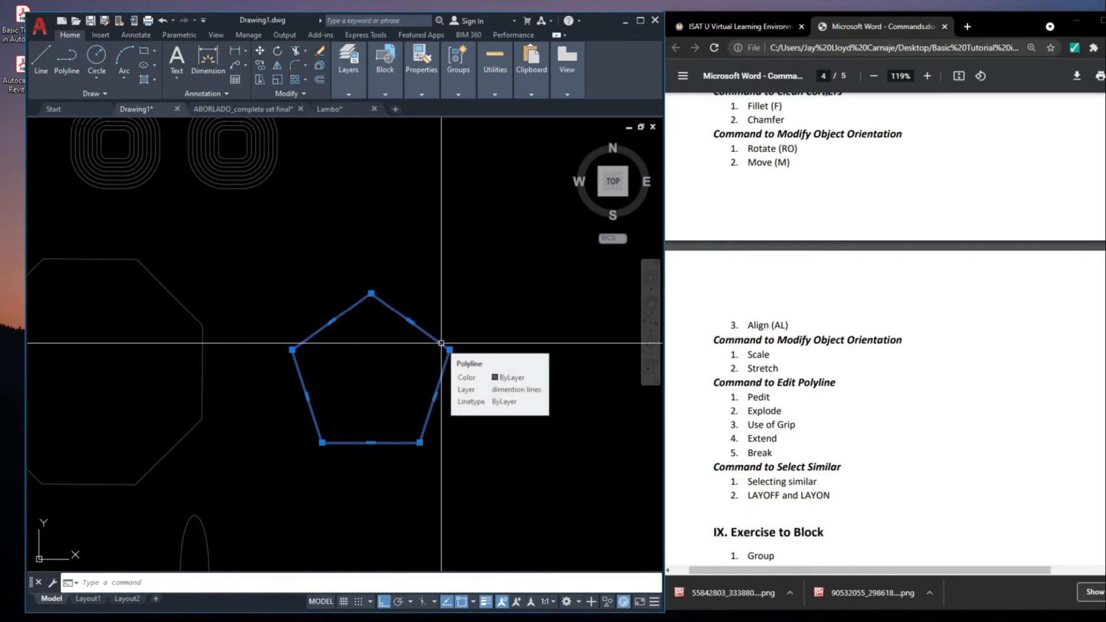
key(Escape)
click(455, 436)
click(334, 366)
middle_drag(334, 366, 341, 370)
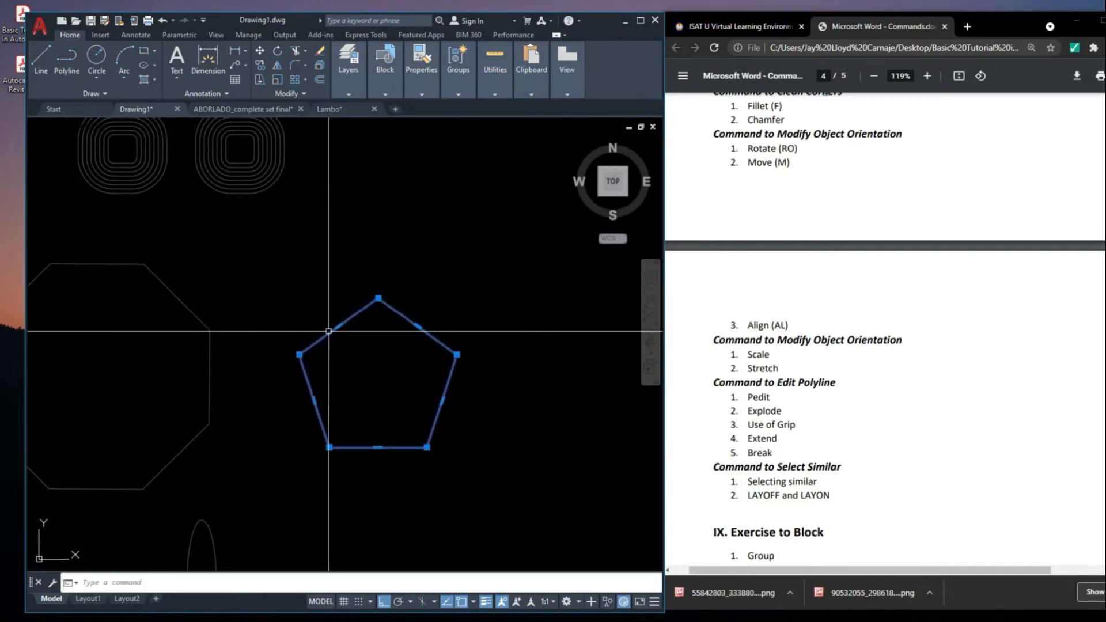
key(Escape)
Scale the pentagon by a factor of 0.5 about its geometric center
click(660, 517)
click(317, 254)
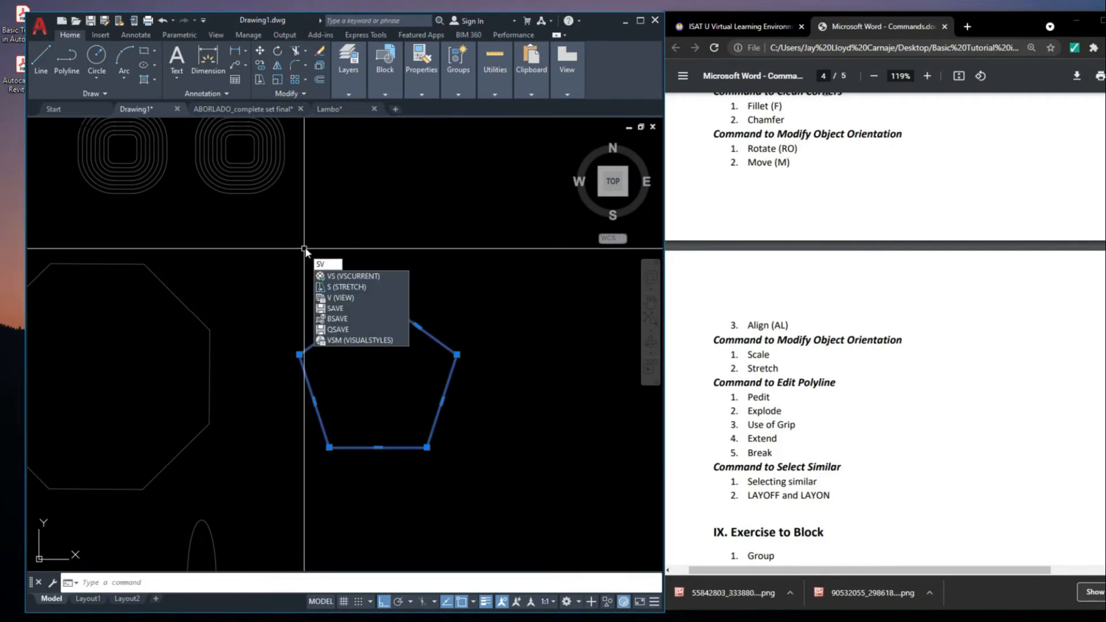
key(BackSpace)
text(C)
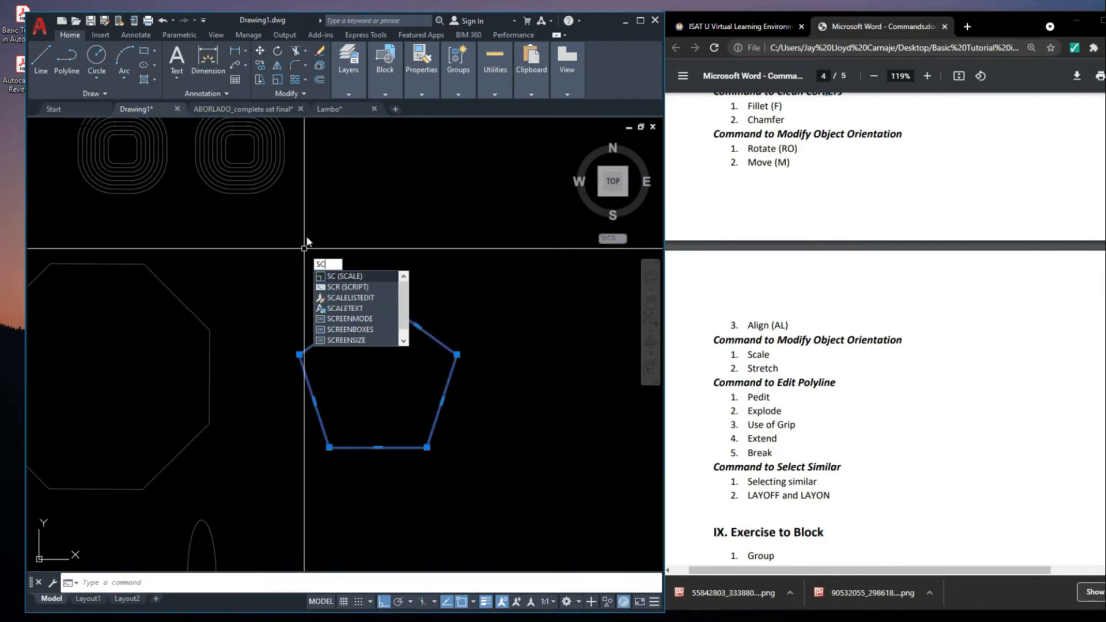
key(Return)
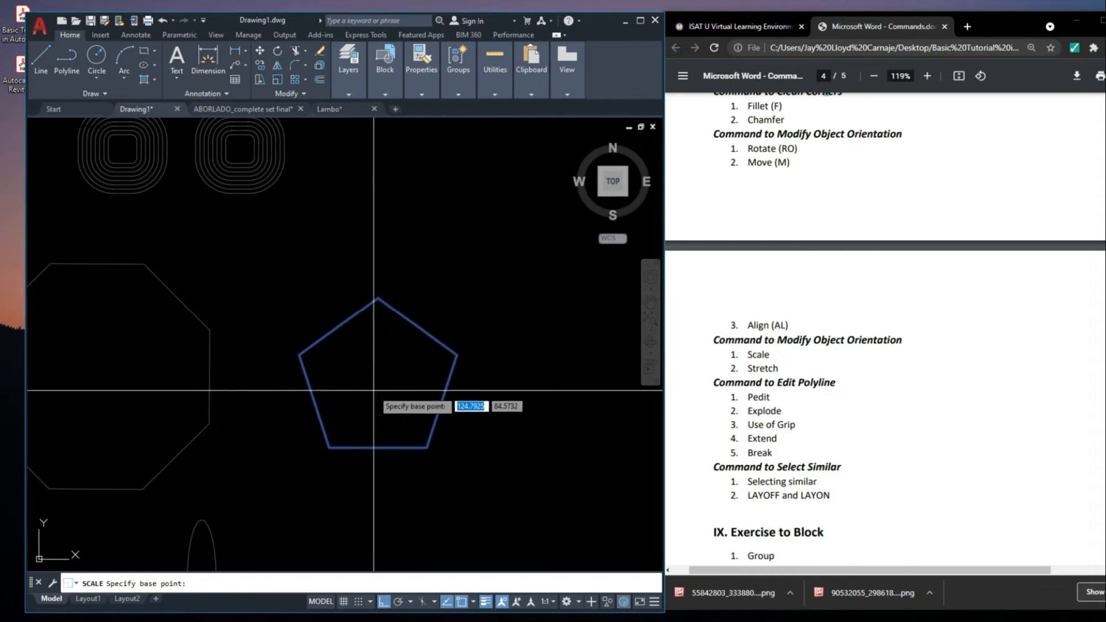
scroll(375, 387, down, 2)
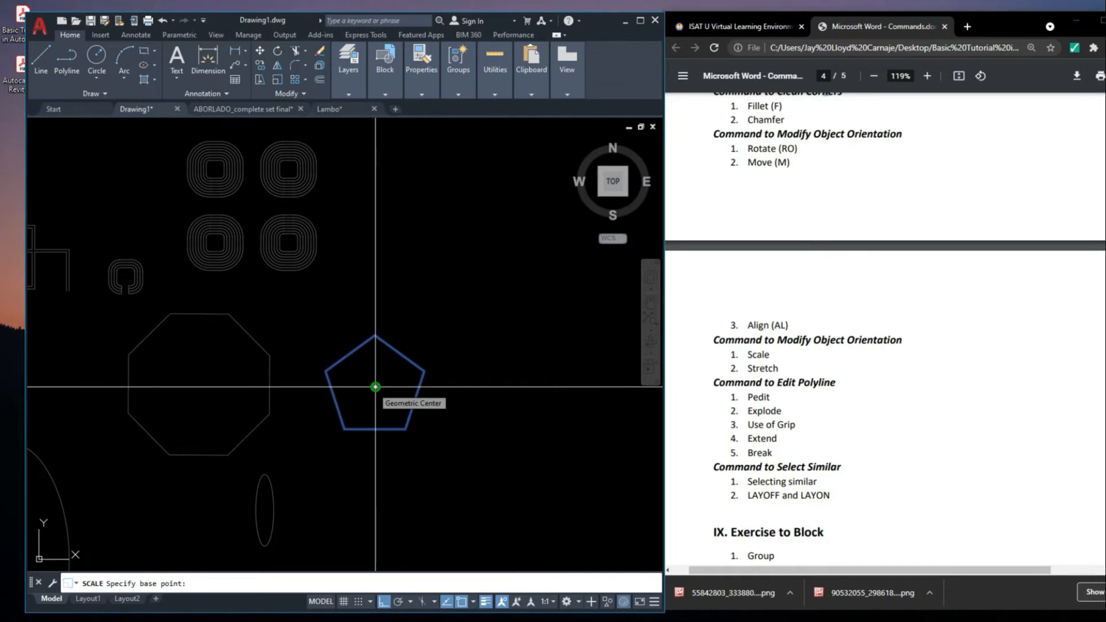
click(375, 386)
scroll(401, 392, up, 5)
middle_drag(412, 429, 423, 448)
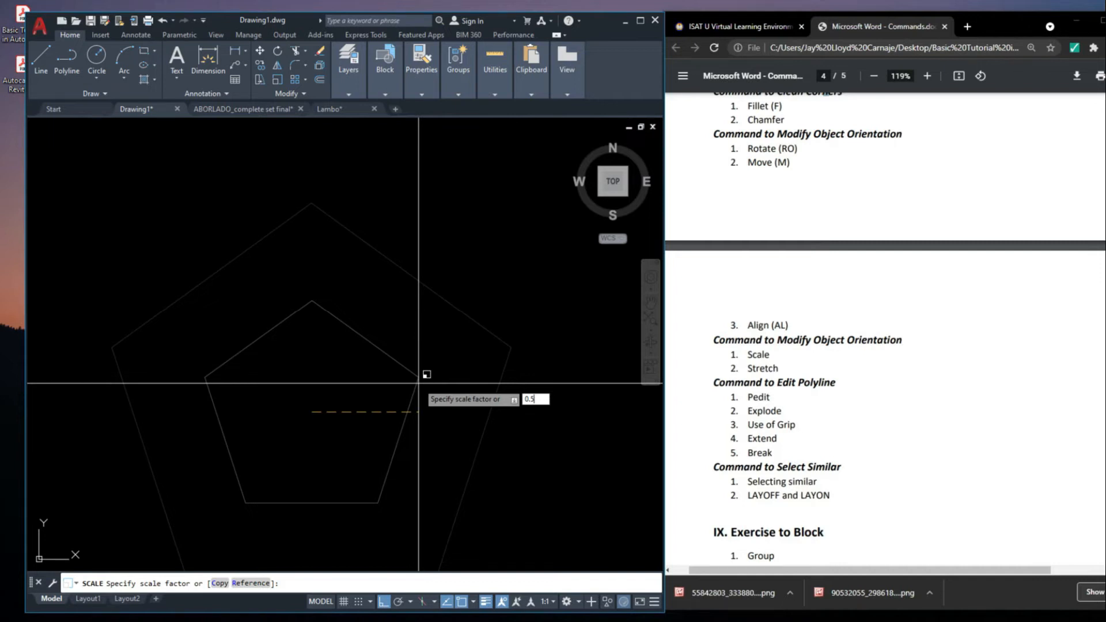
key(Return)
Undo the scaling of the pentagon
scroll(459, 264, down, 5)
middle_drag(459, 264, 456, 282)
scroll(449, 296, up, 4)
click(495, 400)
click(452, 349)
key(ctrl+z)
scroll(487, 267, down, 6)
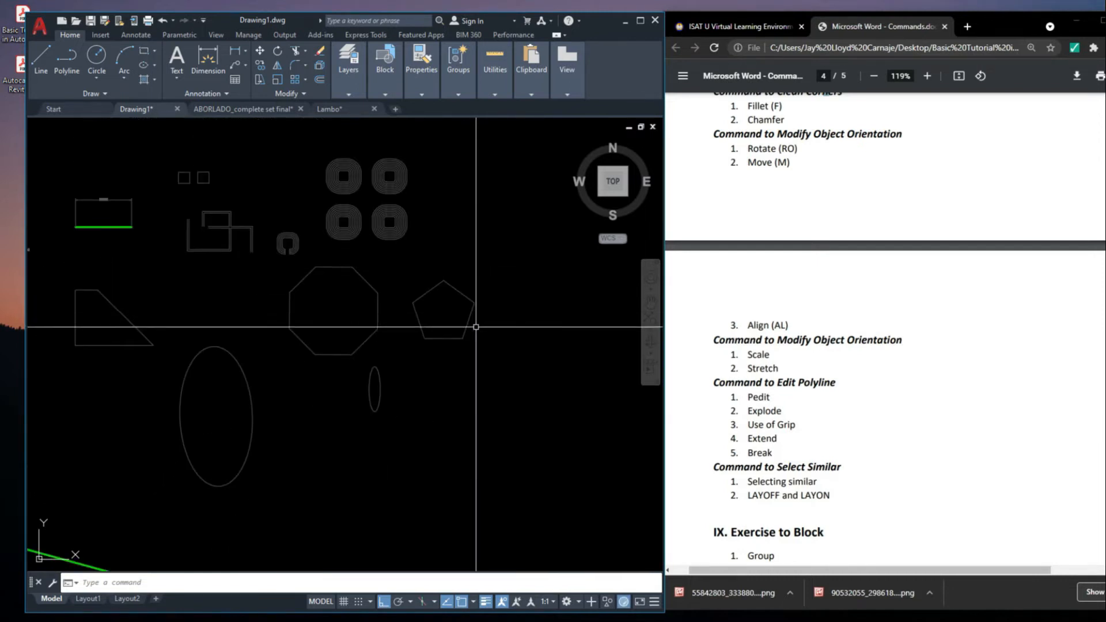
Copy the pentagon and place the duplicate directly to the right of the original
click(437, 302)
click(407, 321)
middle_drag(461, 329, 490, 351)
text(co)
key(Return)
click(429, 313)
click(488, 331)
key(Escape)
Scale the copied pentagon by a factor of 0.5 about its geometric center
click(484, 326)
click(457, 309)
text(sc)
key(Return)
scroll(487, 345, down, 4)
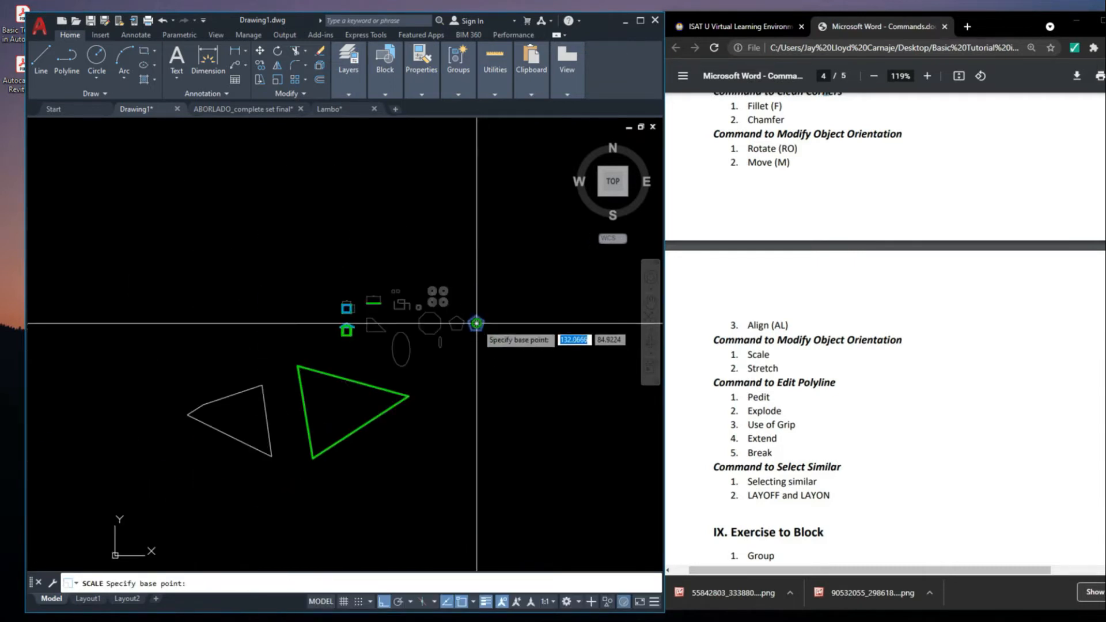
scroll(455, 326, up, 8)
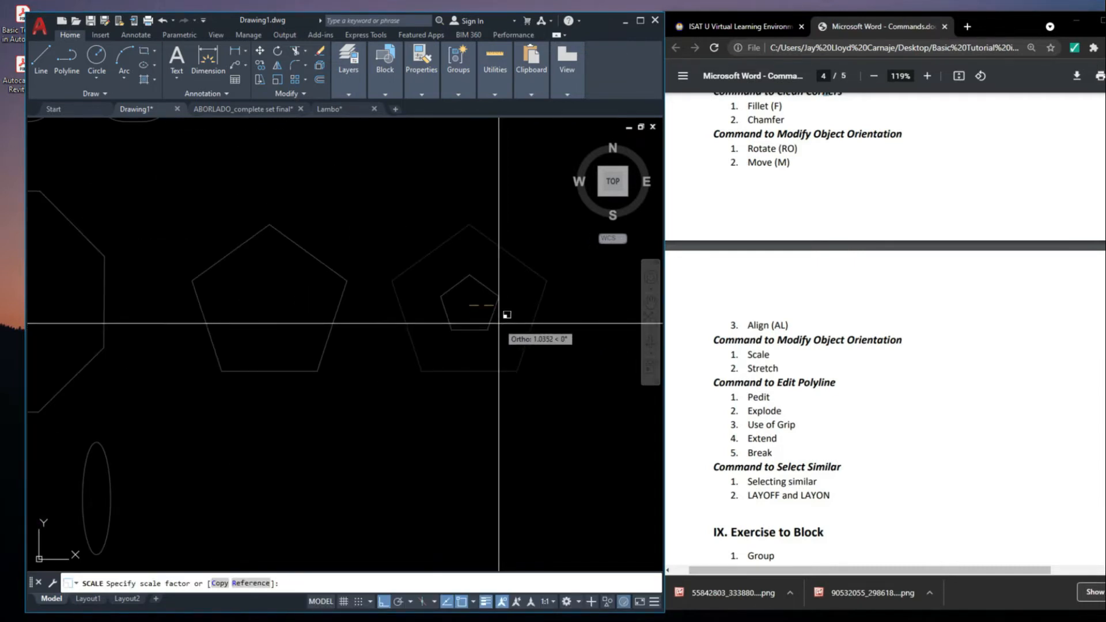
text(0.5)
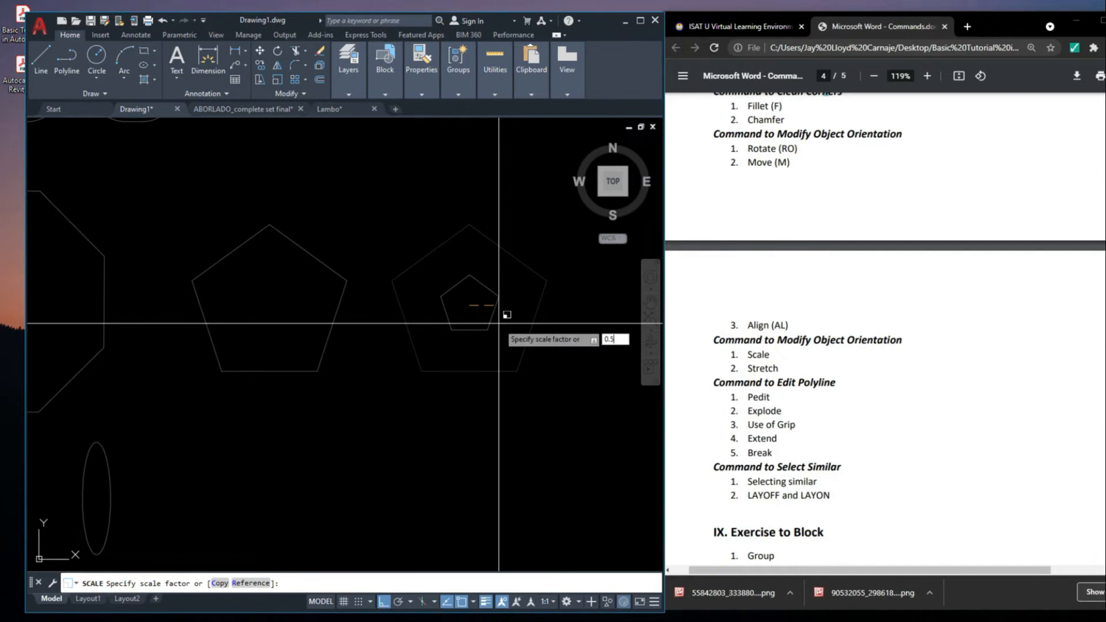
key(Return)
scroll(499, 323, down, 5)
click(479, 314)
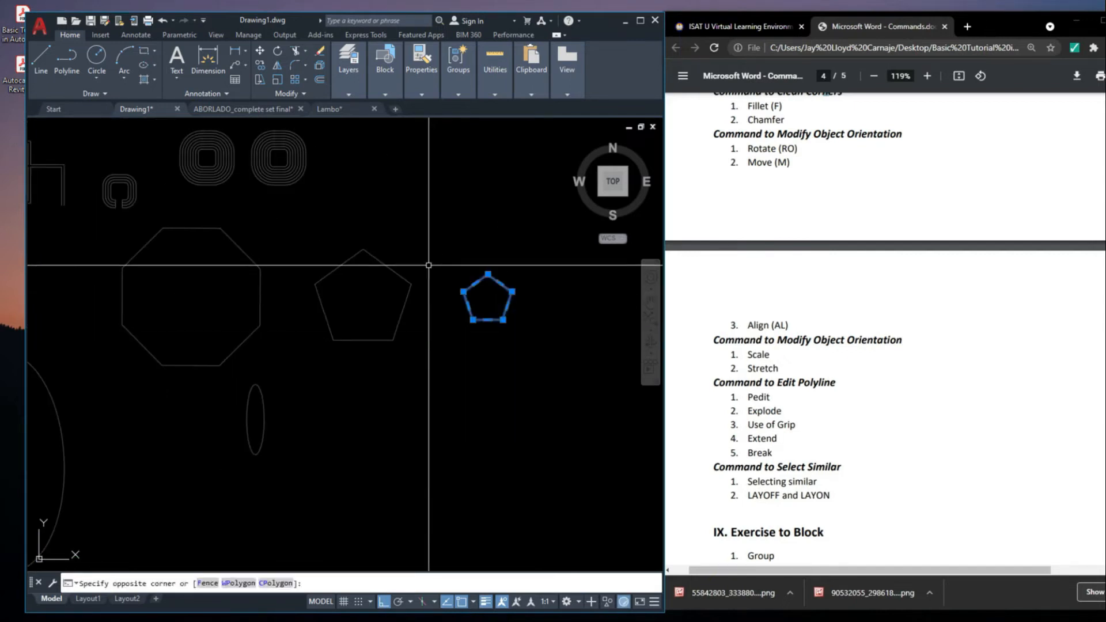
mouse_move(490, 321)
click(511, 367)
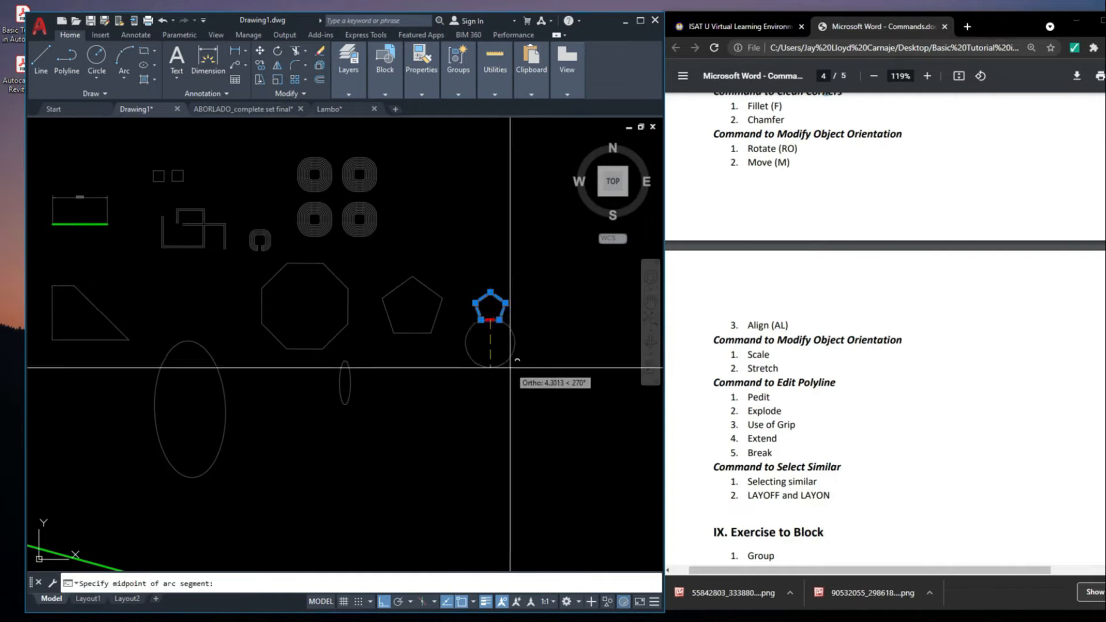
key(Escape)
Move the small pentagon left so it sits close beside the original pentagon
click(531, 362)
click(560, 386)
text(m)
key(Return)
click(529, 386)
click(517, 386)
scroll(469, 251, up, 2)
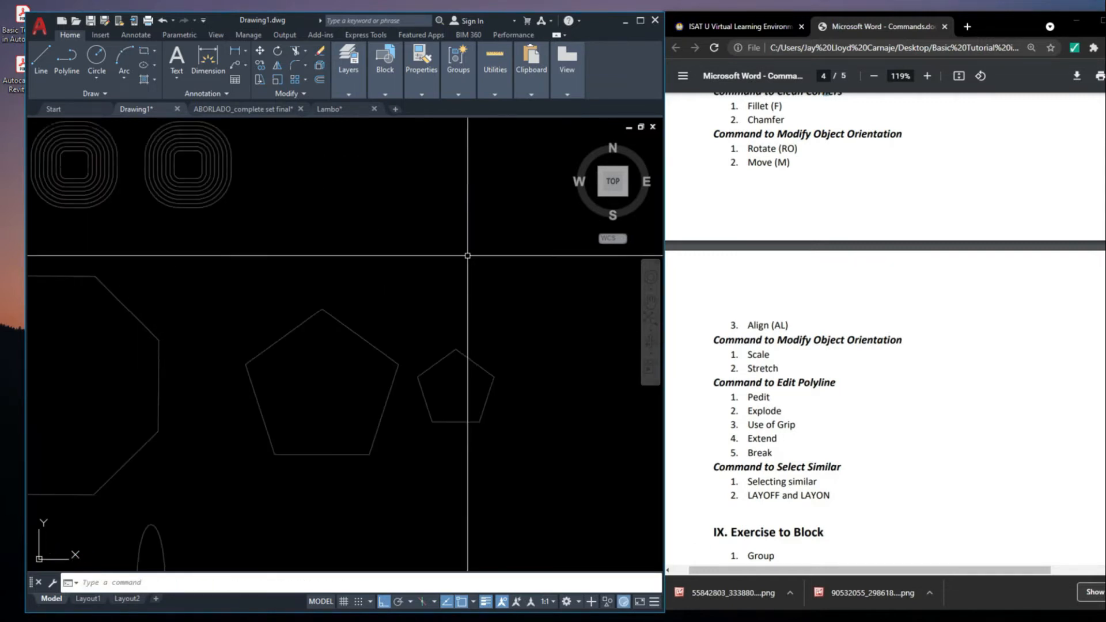
Examine the dimensioned square floor plan and the house elevation below it
scroll(465, 253, down, 5)
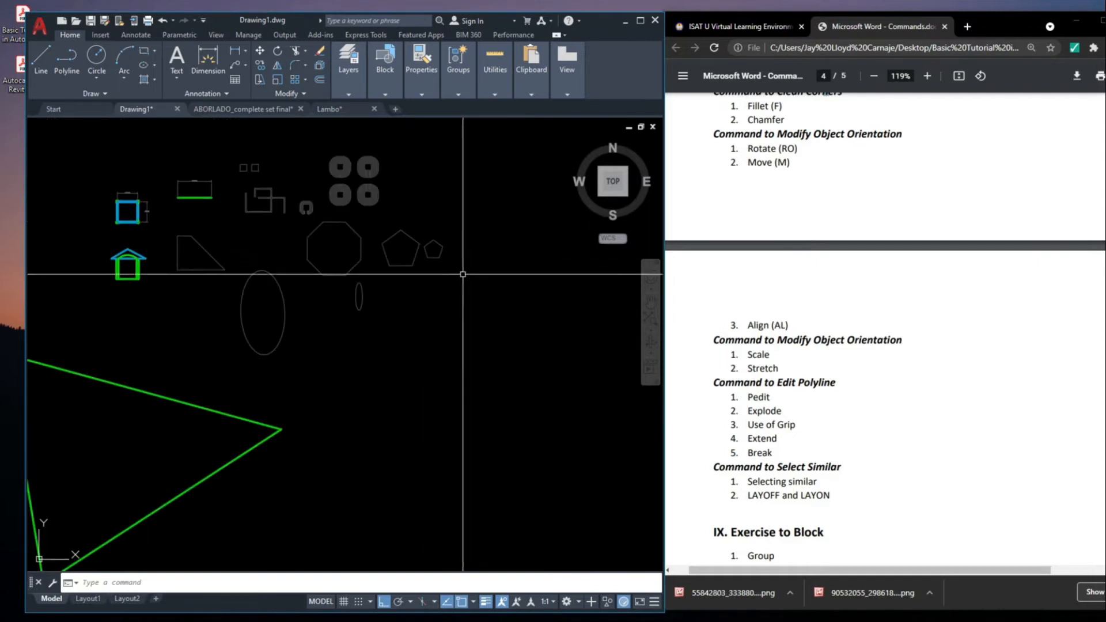
scroll(419, 210, up, 4)
mouse_move(155, 200)
middle_down()
mouse_move(400, 331)
mouse_move(369, 175)
middle_up()
scroll(369, 176, down, 4)
mouse_move(307, 136)
middle_down()
mouse_move(371, 240)
mouse_move(423, 245)
middle_up()
scroll(403, 240, up, 6)
middle_drag(542, 275, 126, 257)
click(279, 312)
click(259, 293)
key(Escape)
click(410, 378)
click(327, 242)
middle_drag(365, 295, 367, 295)
scroll(288, 265, up, 4)
key(Escape)
click(363, 305)
click(314, 248)
scroll(307, 230, down, 4)
middle_drag(335, 237, 328, 261)
scroll(334, 262, up, 2)
scroll(388, 311, down, 6)
scroll(391, 329, up, 2)
scroll(379, 322, down, 3)
scroll(374, 363, up, 5)
scroll(411, 218, down, 2)
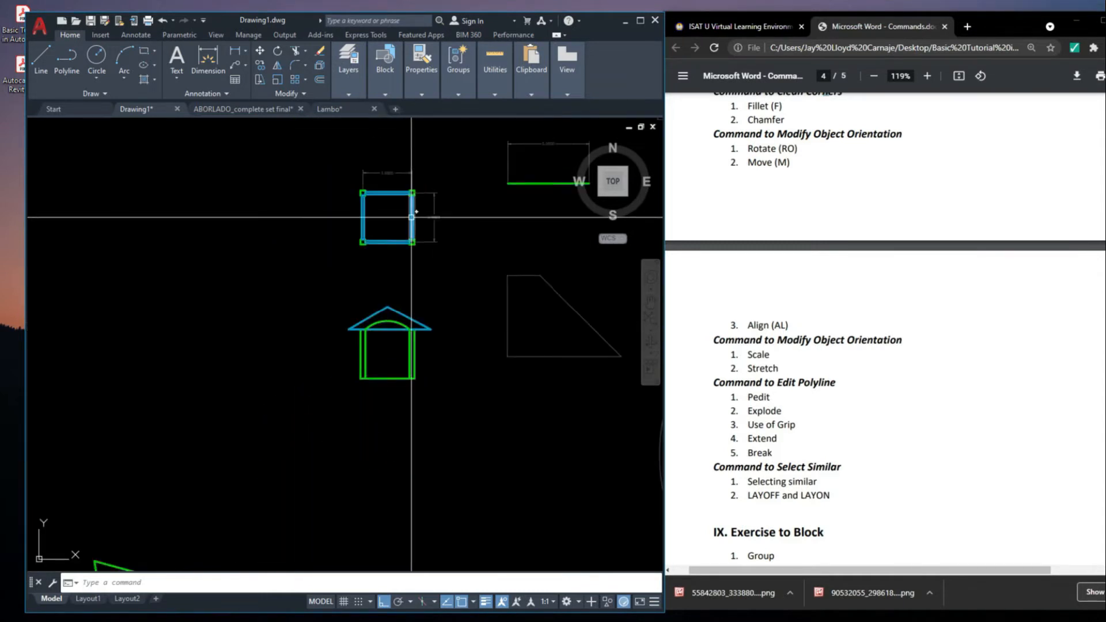
scroll(412, 218, up, 2)
scroll(410, 203, up, 3)
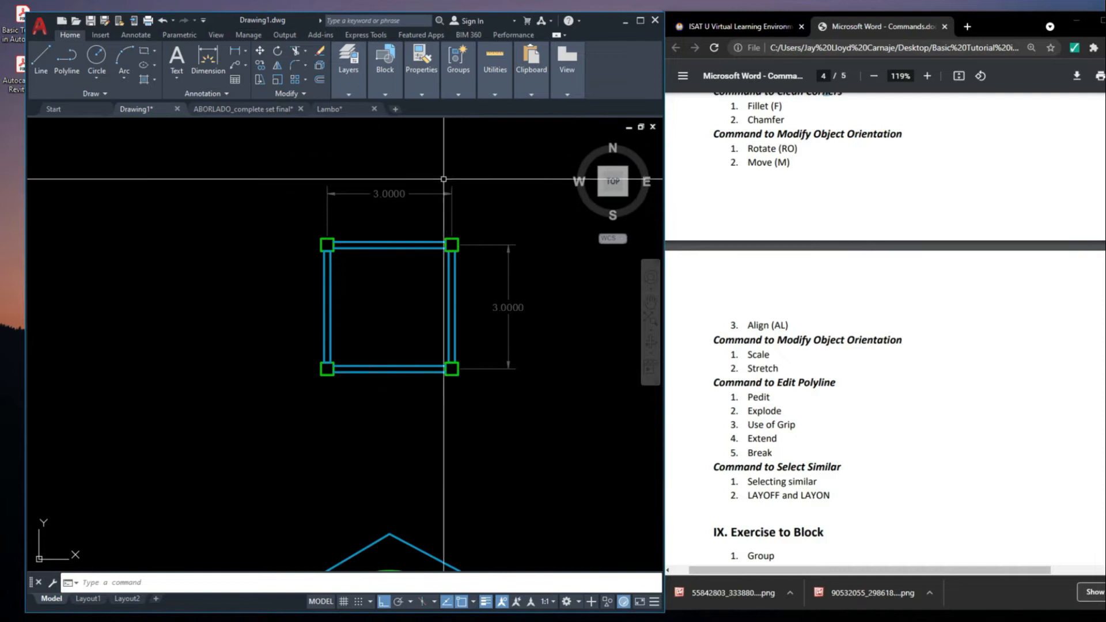
scroll(432, 178, down, 4)
scroll(455, 250, up, 1)
scroll(455, 250, up, 4)
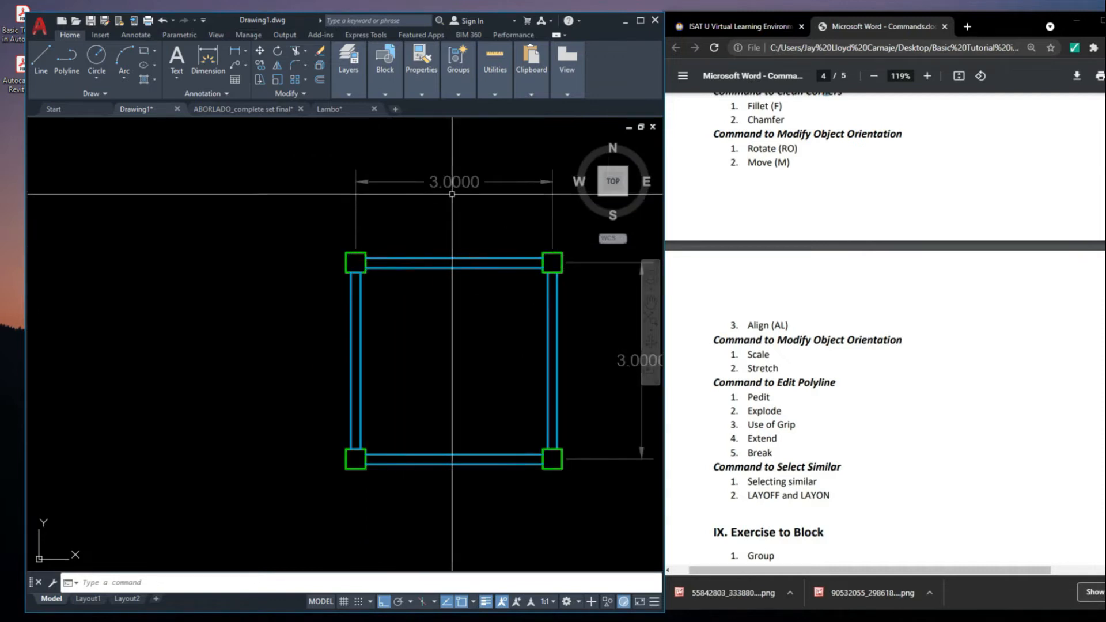
scroll(444, 231, down, 4)
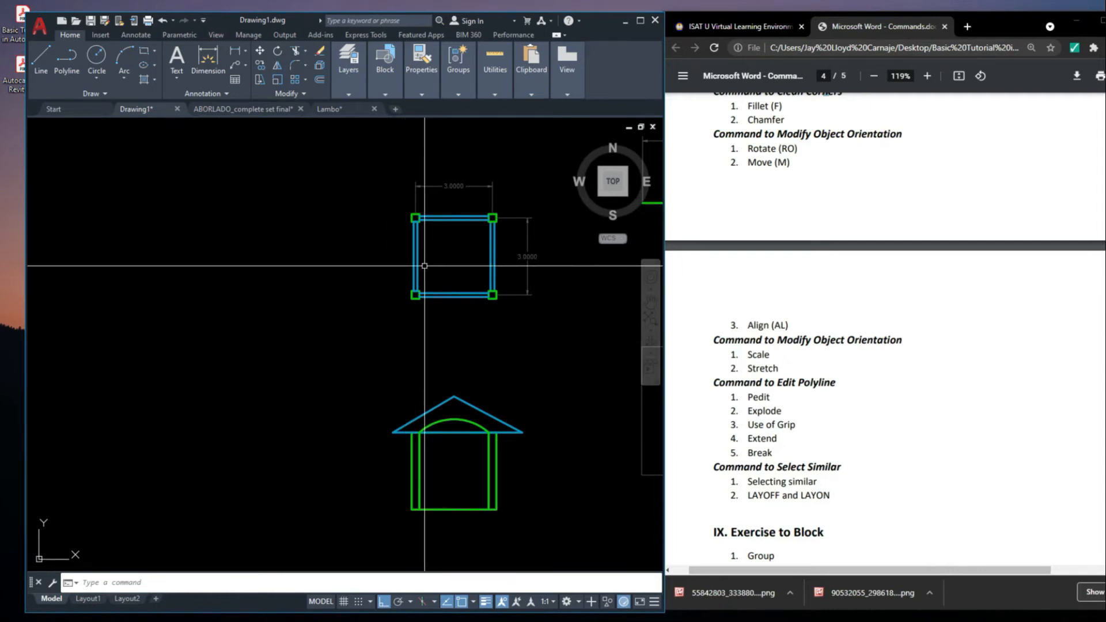
scroll(452, 180, up, 4)
scroll(456, 190, down, 4)
scroll(456, 188, down, 2)
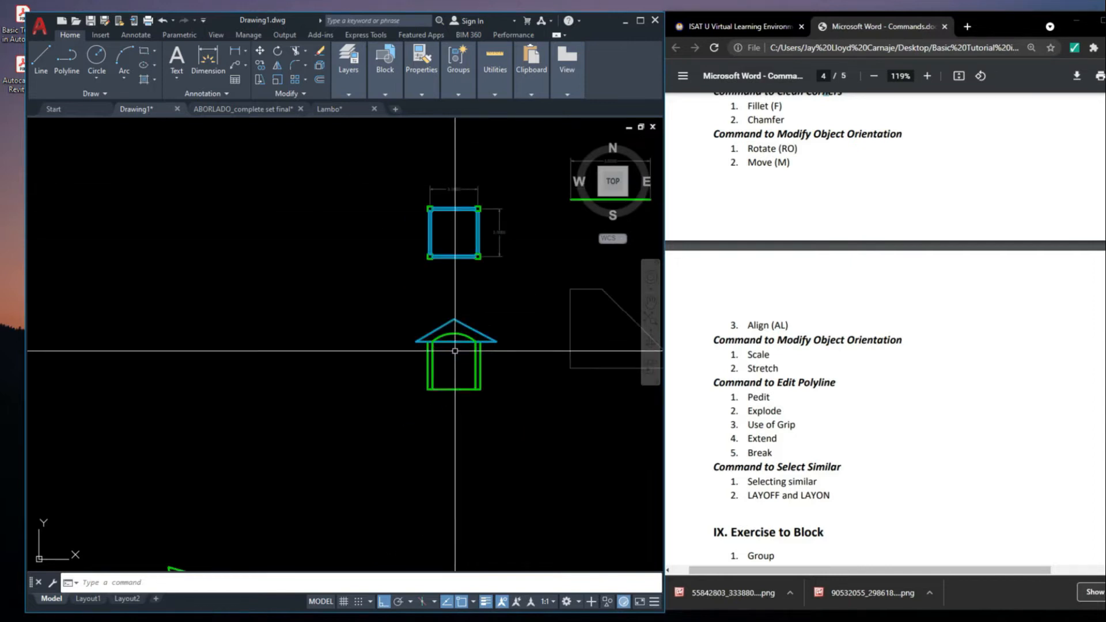
click(455, 442)
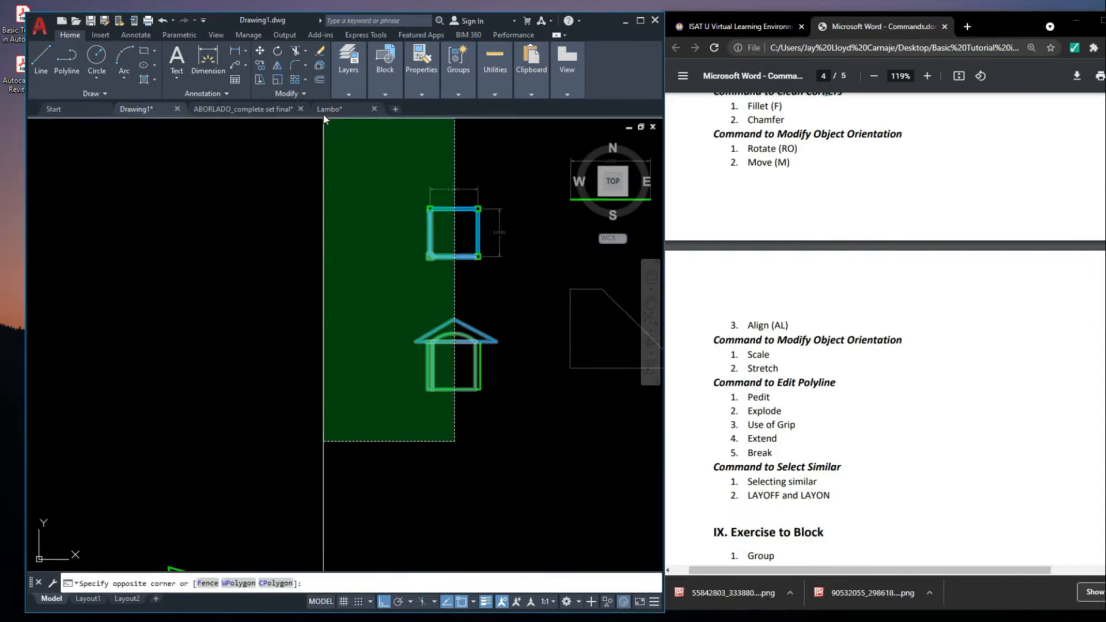
click(348, 155)
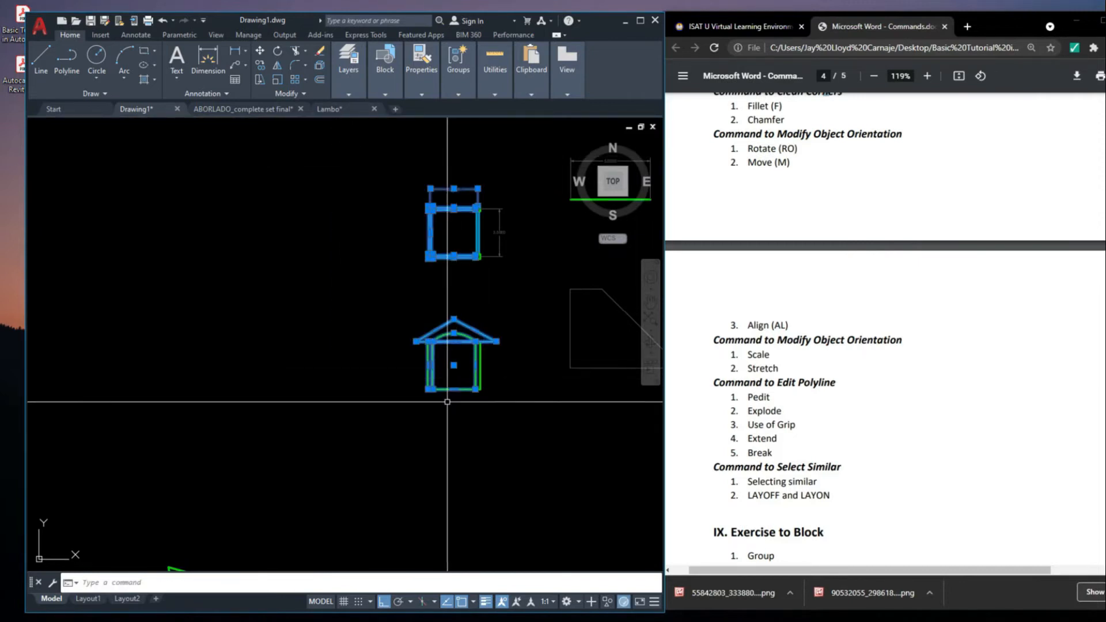
key(Escape)
Stretch the left side of the square floor plan and the house elevation 2 units to the left
click(451, 423)
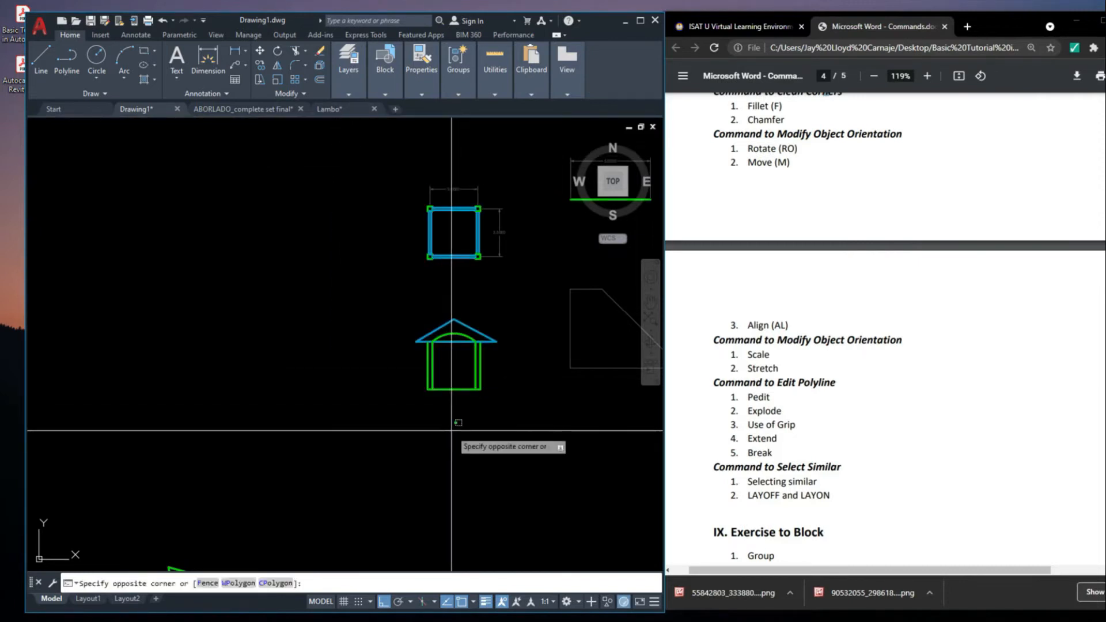
click(308, 168)
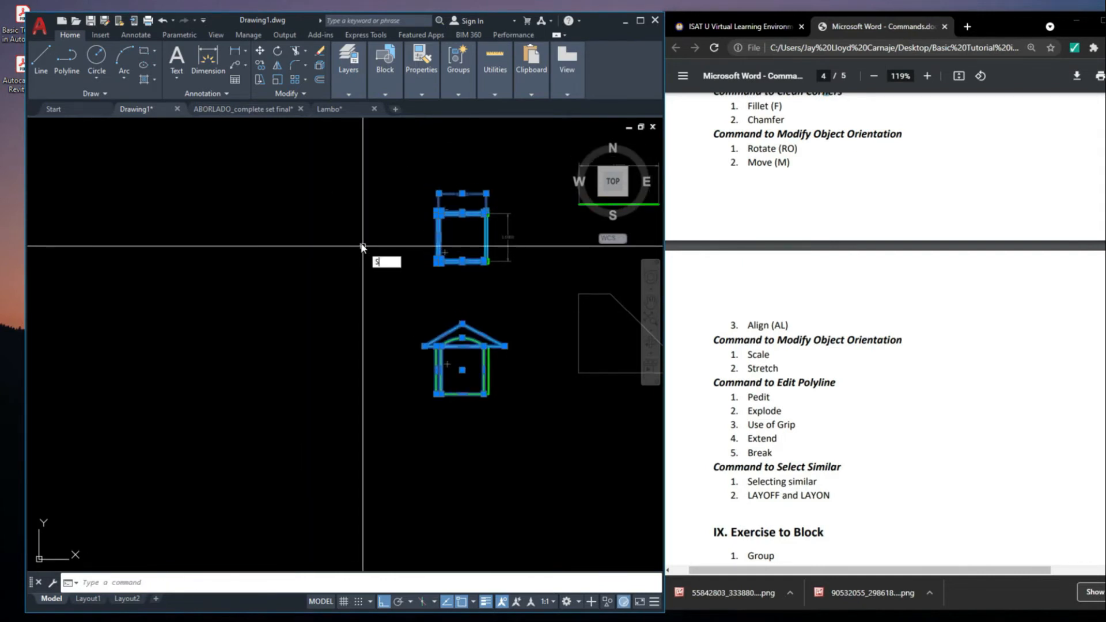
key(Return)
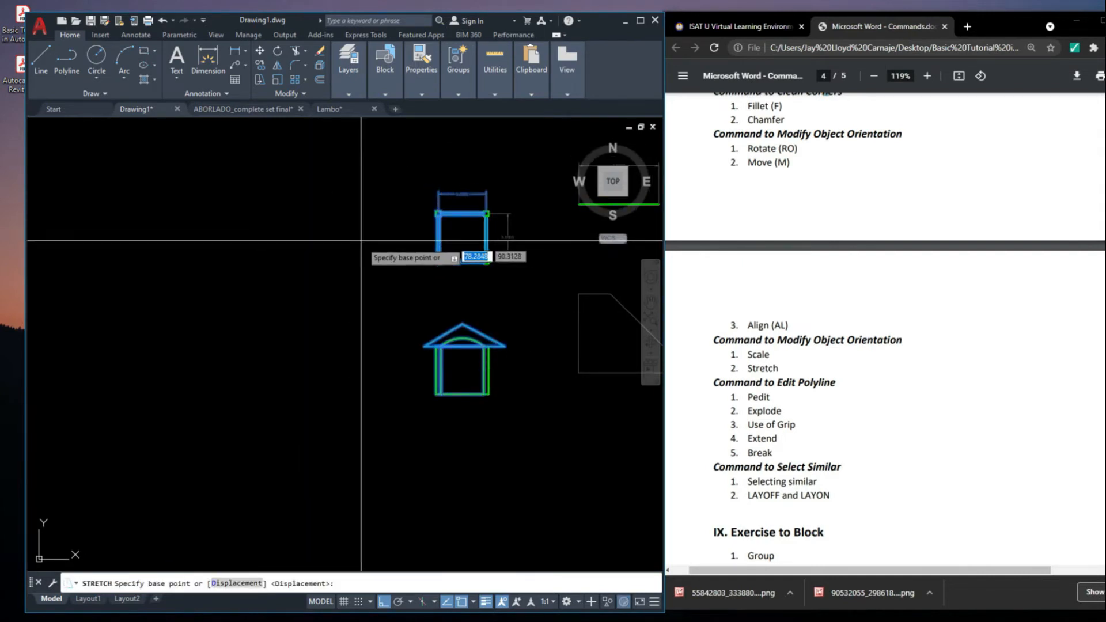
click(428, 286)
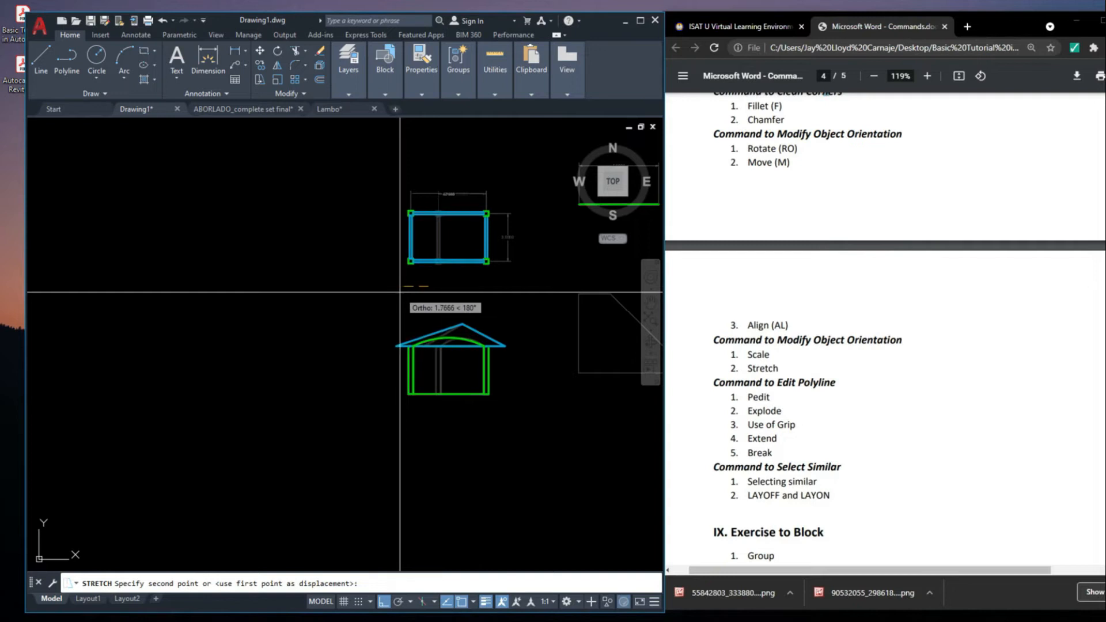
middle_drag(400, 292, 381, 368)
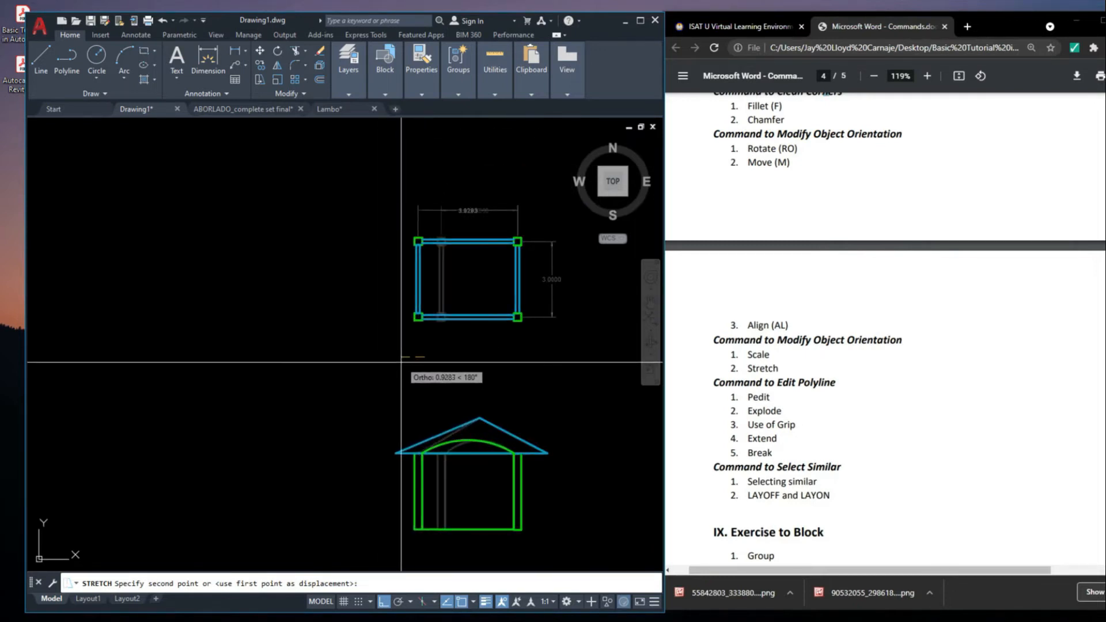
text(2)
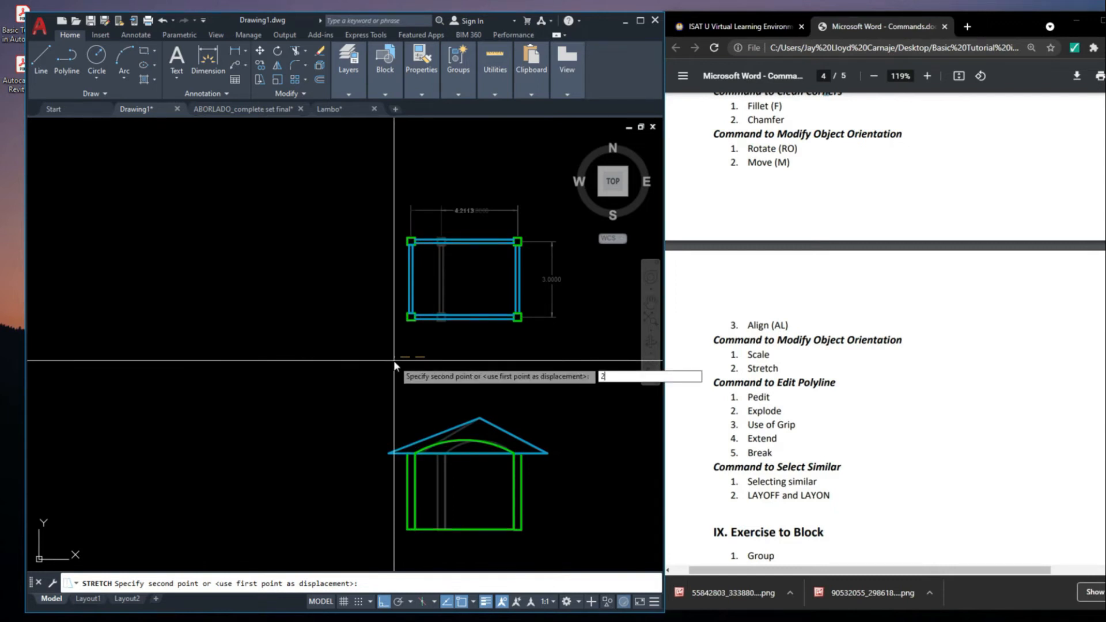
key(Return)
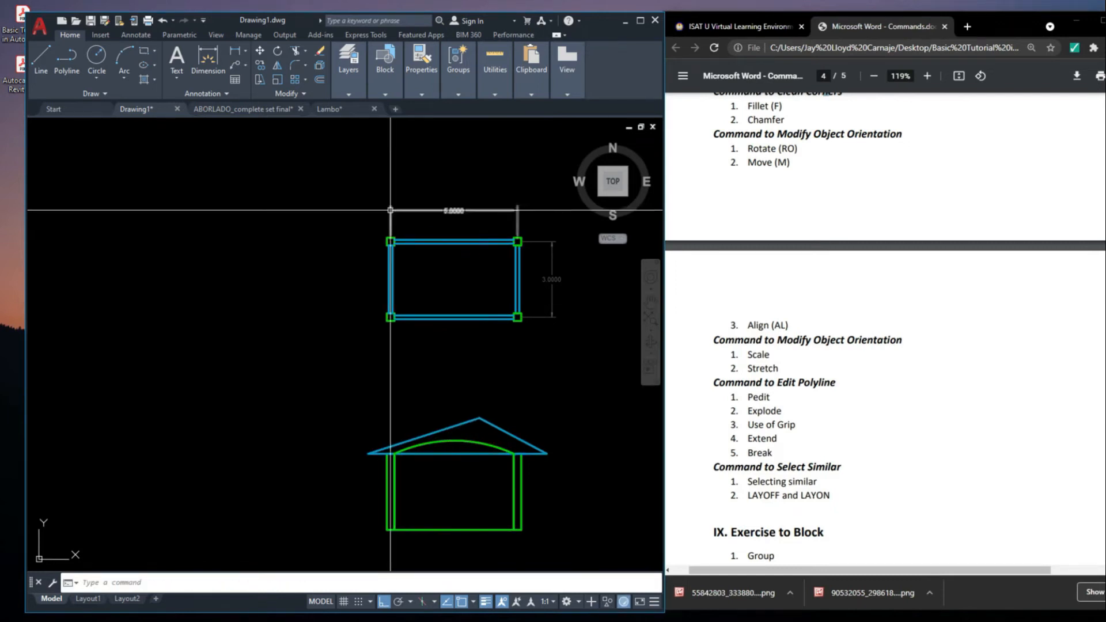
scroll(430, 217, up, 4)
scroll(484, 215, down, 4)
middle_drag(564, 314, 569, 344)
scroll(556, 322, up, 2)
middle_drag(516, 420, 502, 303)
middle_drag(523, 448, 554, 375)
scroll(521, 333, up, 2)
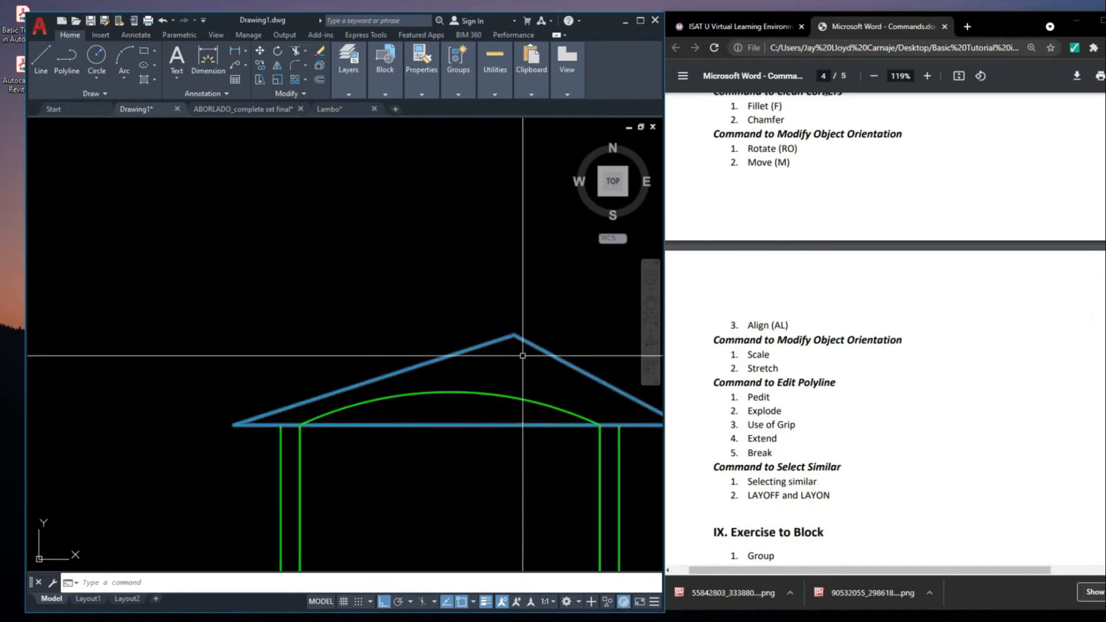
click(515, 335)
click(515, 335)
scroll(511, 333, down, 2)
middle_drag(481, 349, 482, 353)
scroll(511, 338, up, 2)
key(Escape)
key(Escape)
Stretch the roof's peak horizontally to line up with the geometric center of the house body
click(527, 370)
click(463, 262)
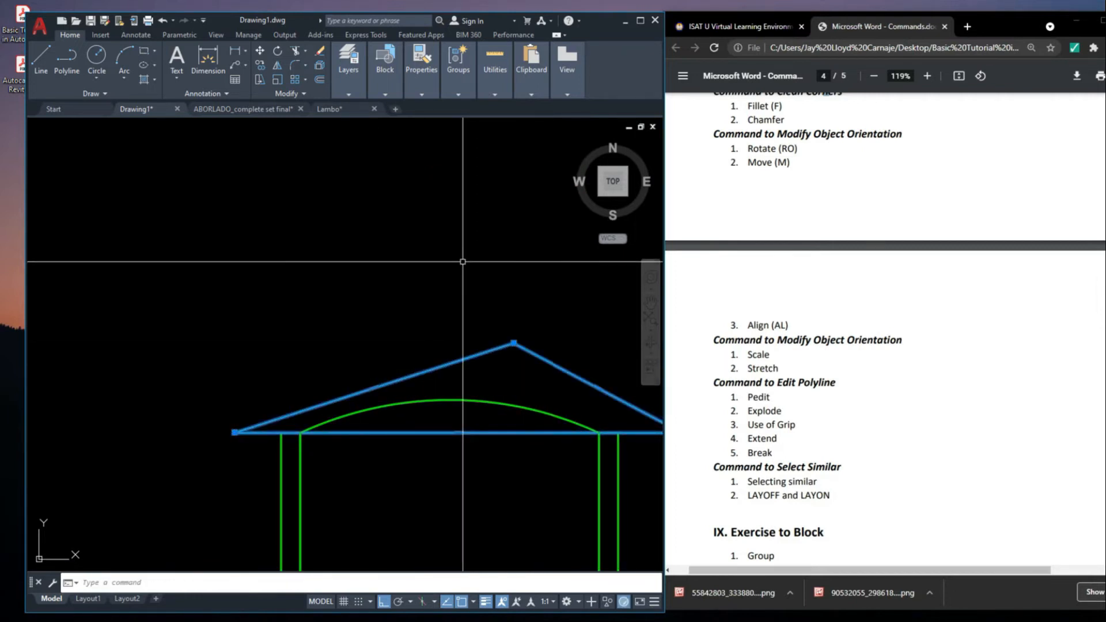
text(s)
key(Return)
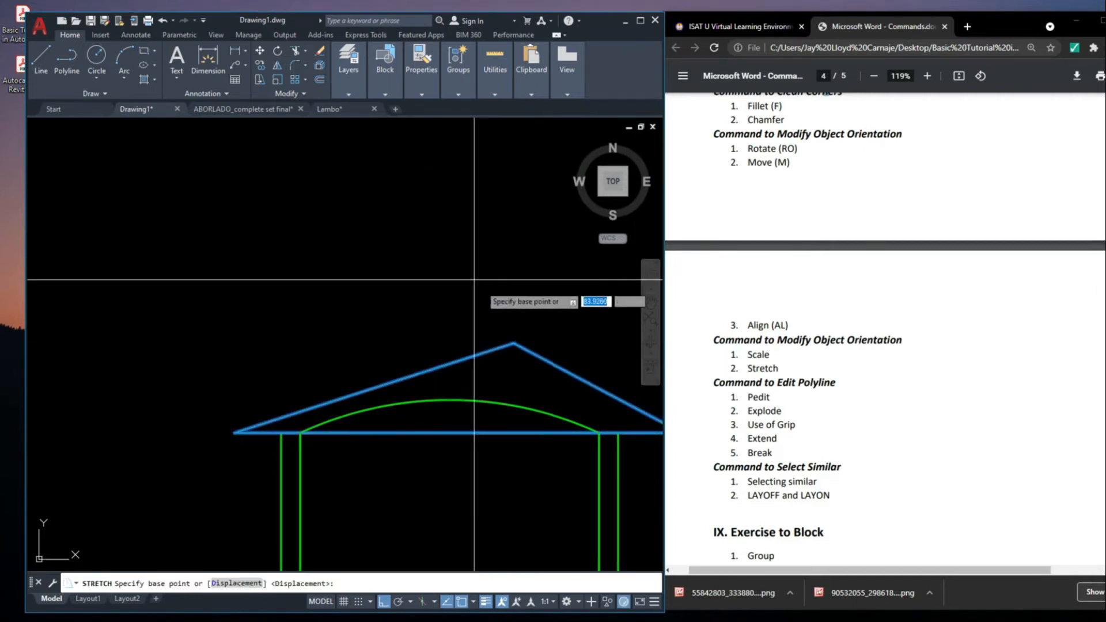
click(513, 344)
scroll(510, 346, down, 5)
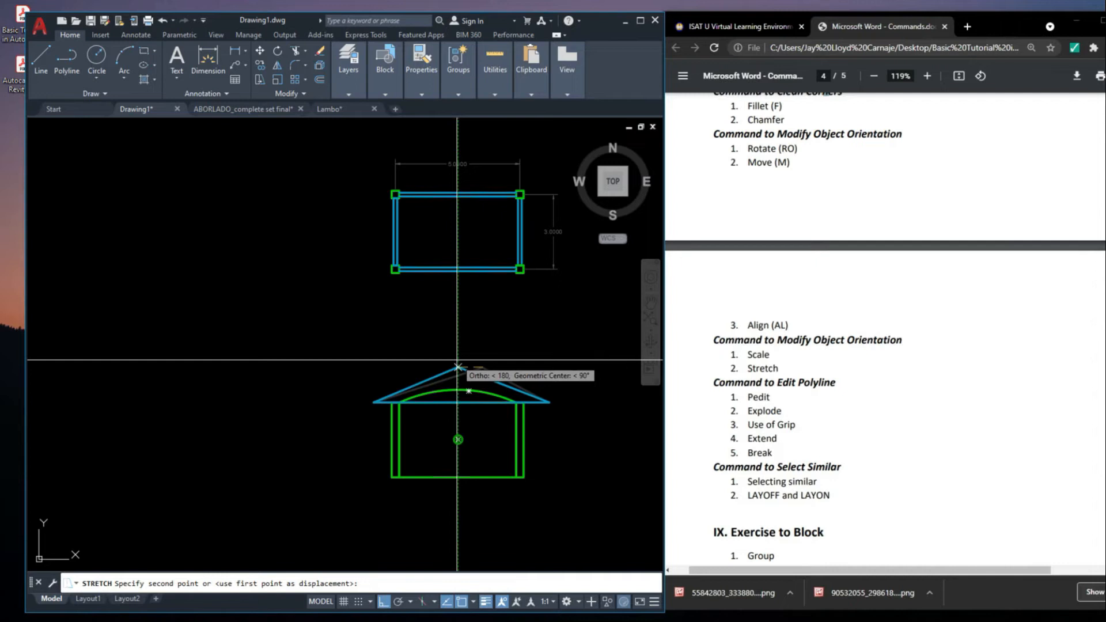
click(458, 367)
scroll(458, 363, down, 3)
scroll(510, 296, up, 3)
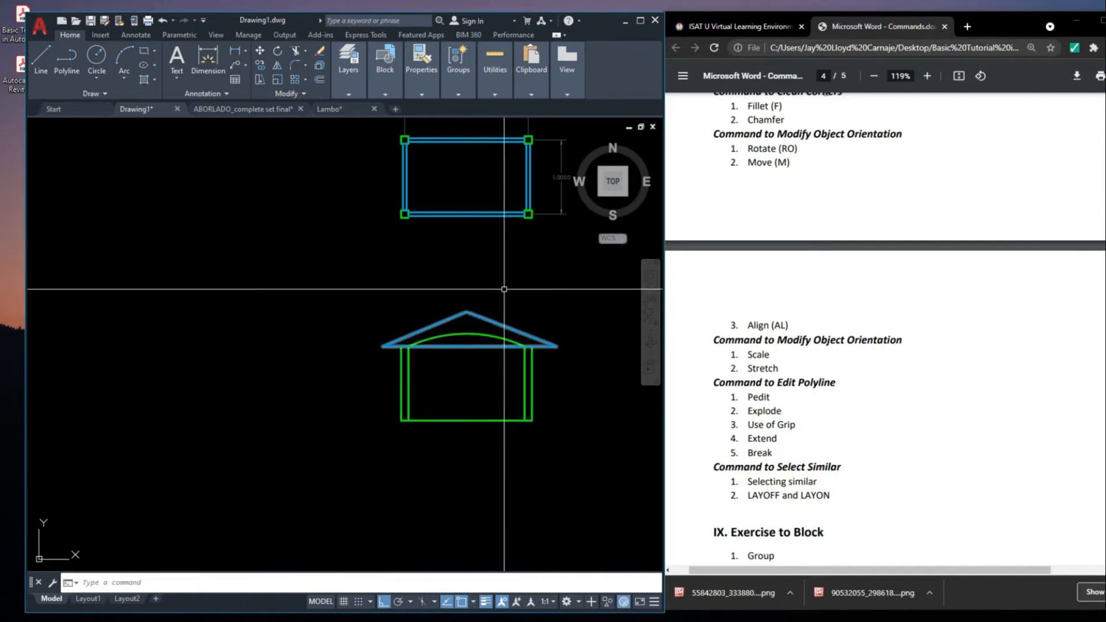
scroll(510, 297, down, 3)
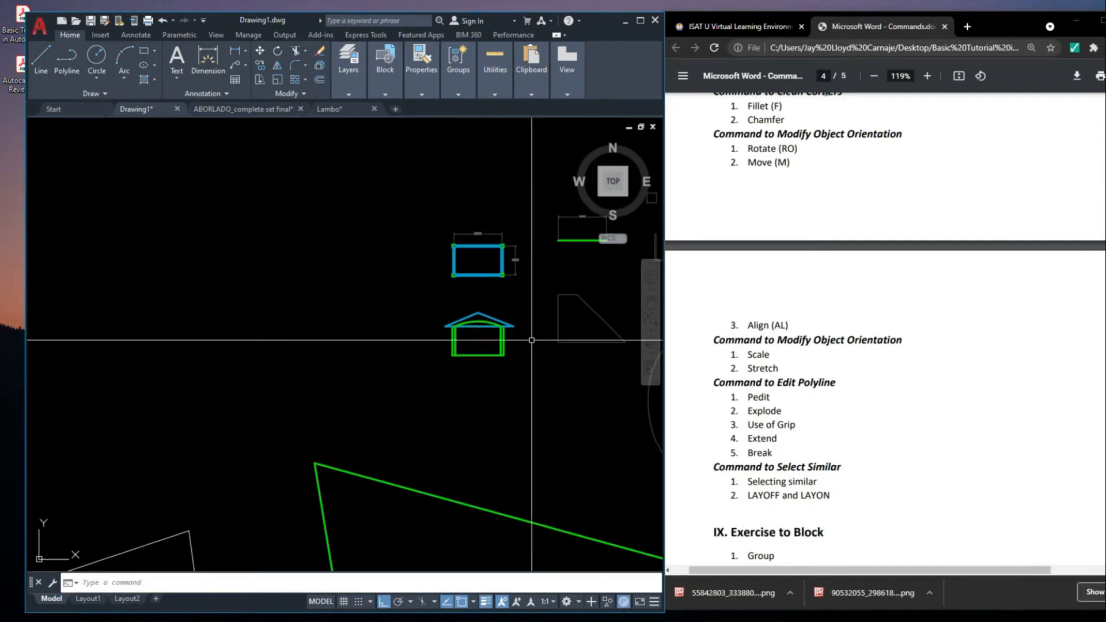
click(845, 406)
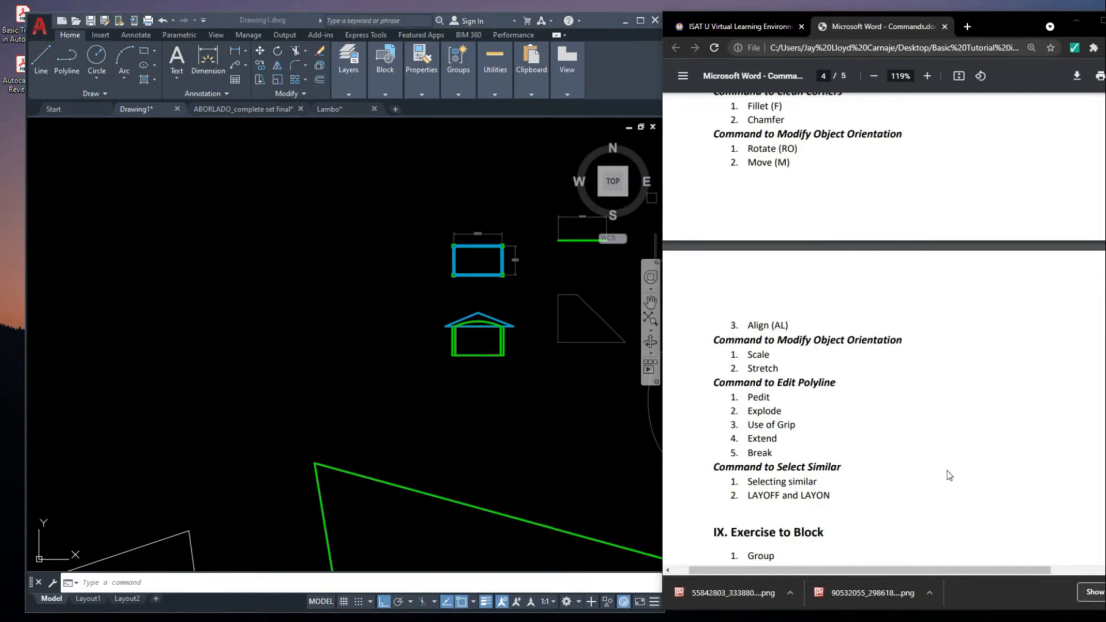
click(570, 350)
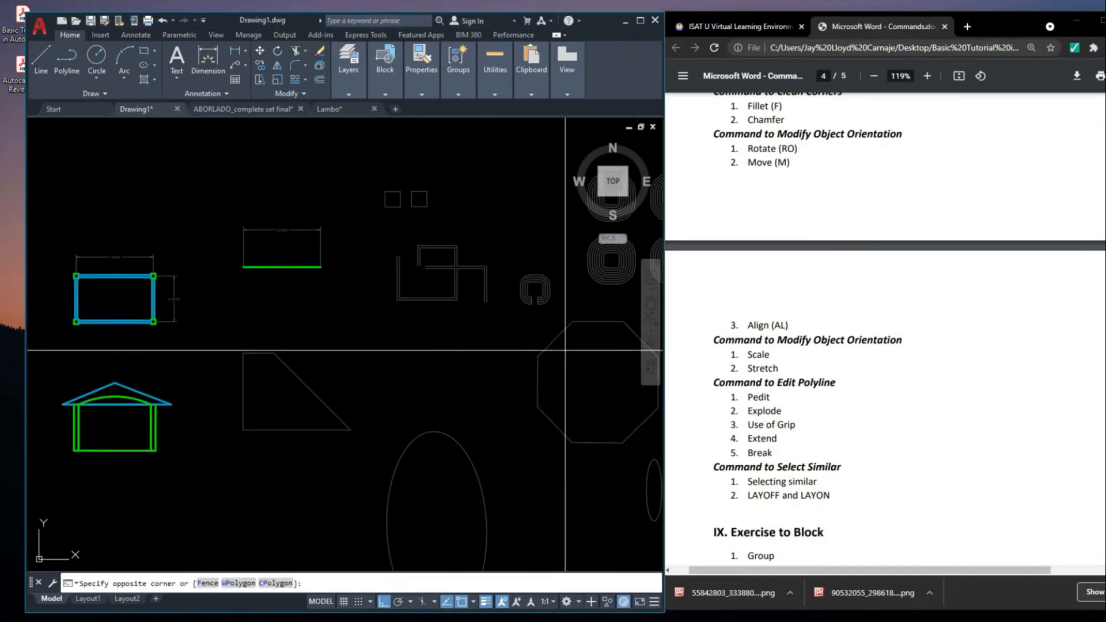
click(549, 352)
scroll(571, 353, up, 2)
middle_drag(571, 353, 497, 365)
scroll(444, 336, down, 2)
scroll(444, 336, down, 2)
click(512, 375)
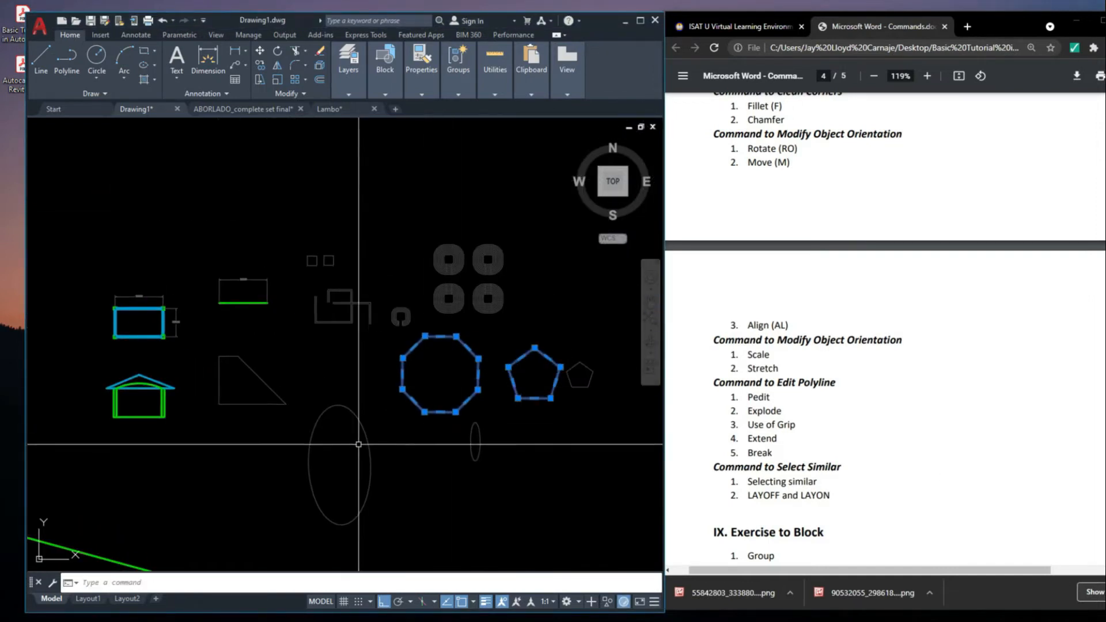
scroll(299, 265, up, 4)
scroll(347, 259, up, 2)
click(339, 239)
scroll(406, 225, up, 2)
key(Escape)
Edit the right small square with Pedit and apply the Open option to its outline
scroll(407, 225, up, 2)
click(375, 213)
middle_drag(375, 213, 412, 256)
click(408, 308)
click(399, 294)
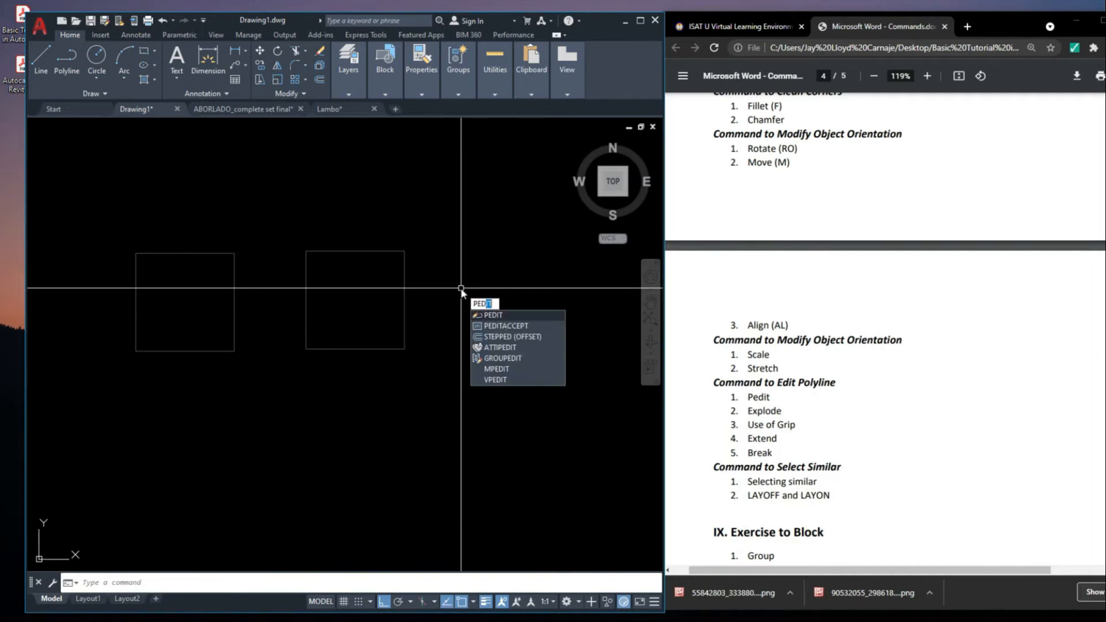
key(Return)
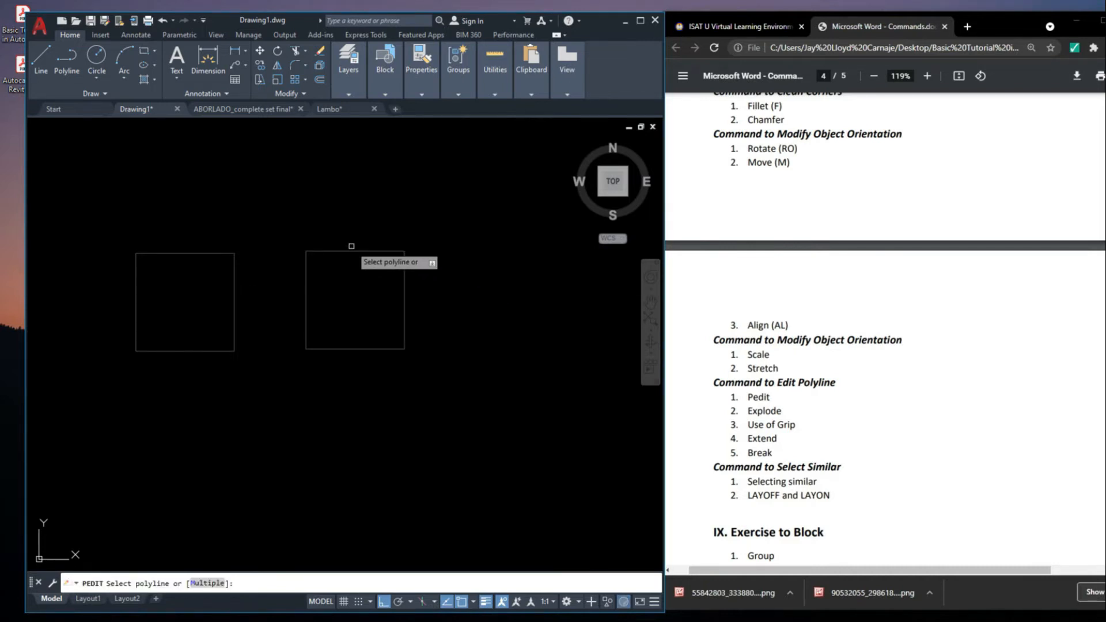
click(358, 252)
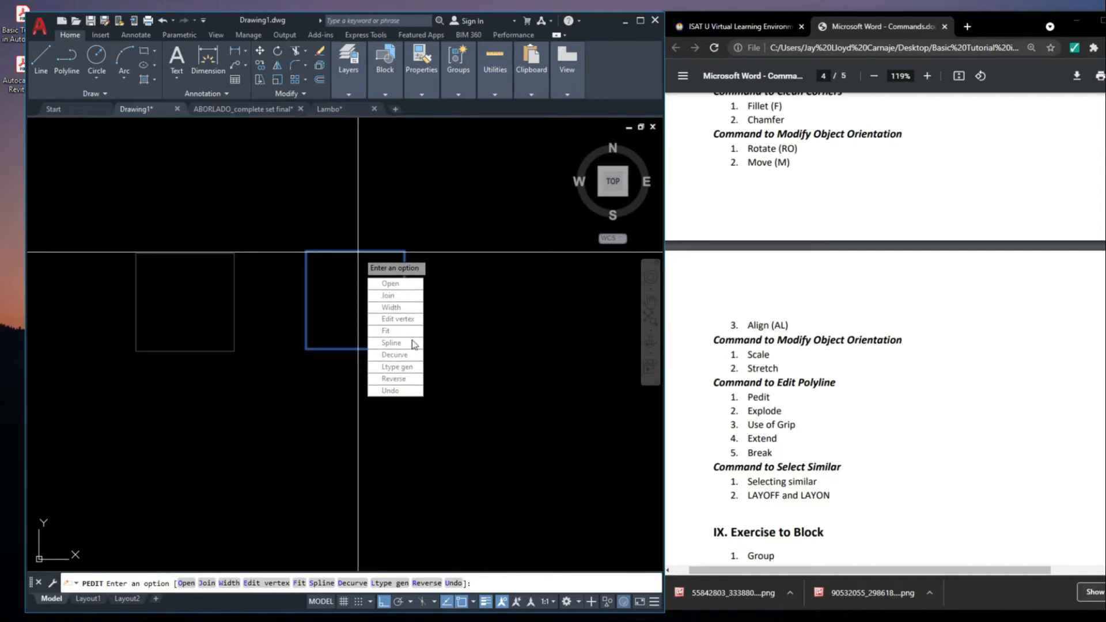
click(420, 286)
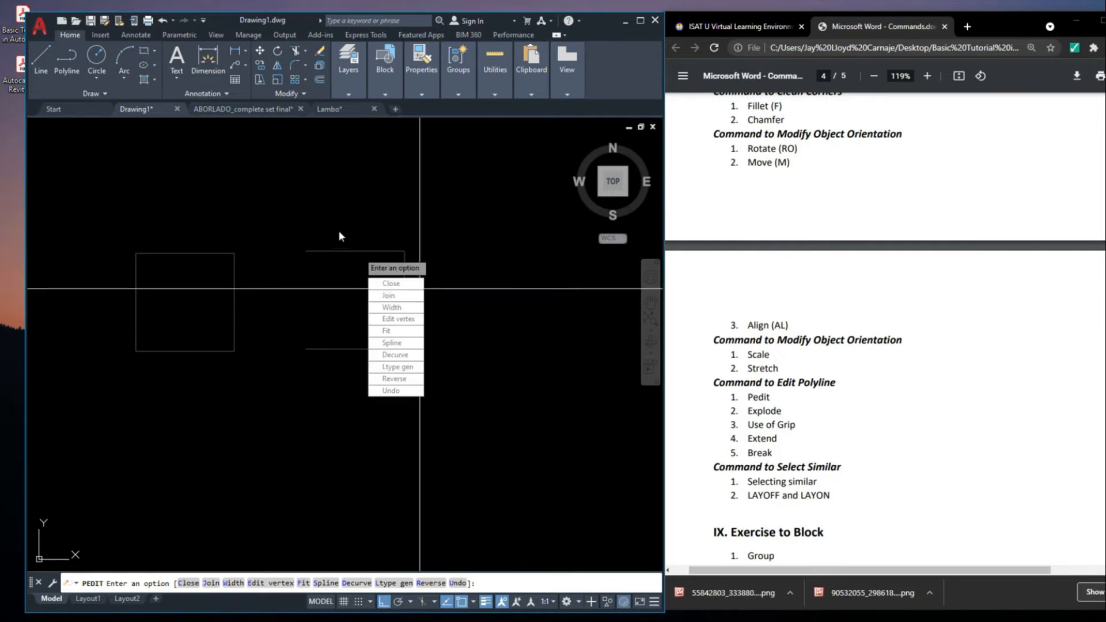
middle_drag(324, 294, 351, 298)
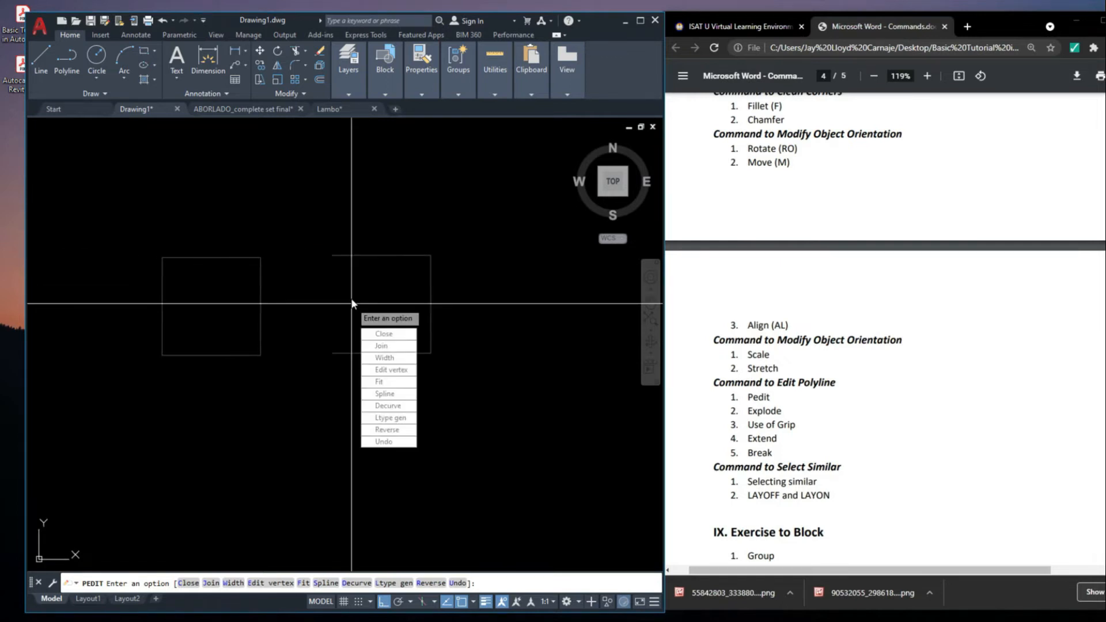
key(Escape)
Undo the opening of the right small square's outline
scroll(341, 301, down, 2)
click(346, 273)
key(ctrl+z)
key(ctrl+z)
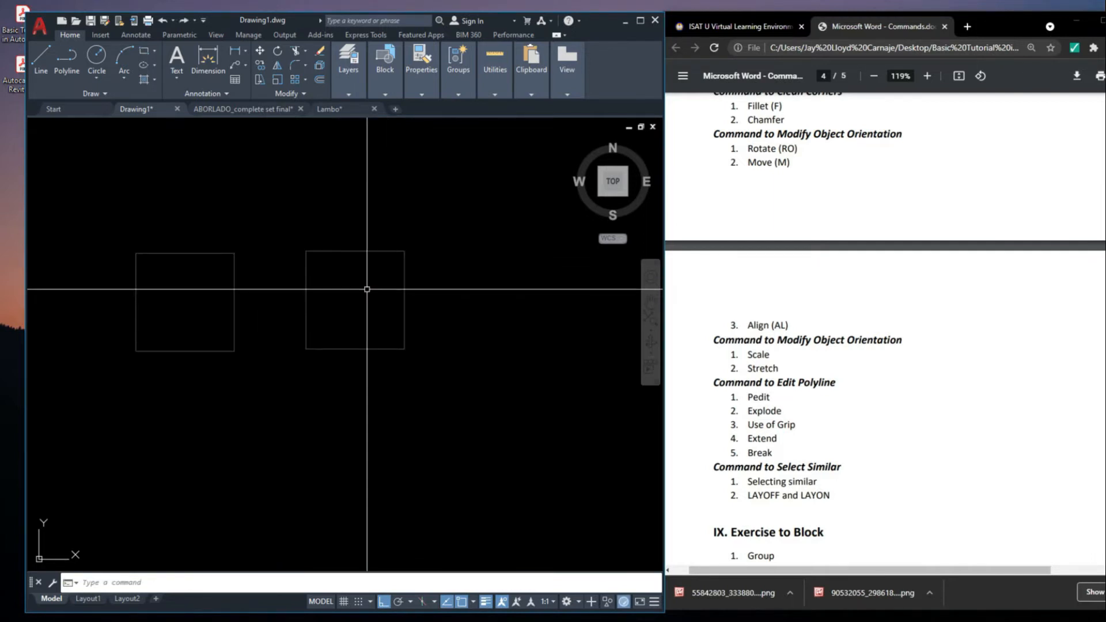
Edit the right small square with Pedit and apply a new Width to all its segments
text(P)
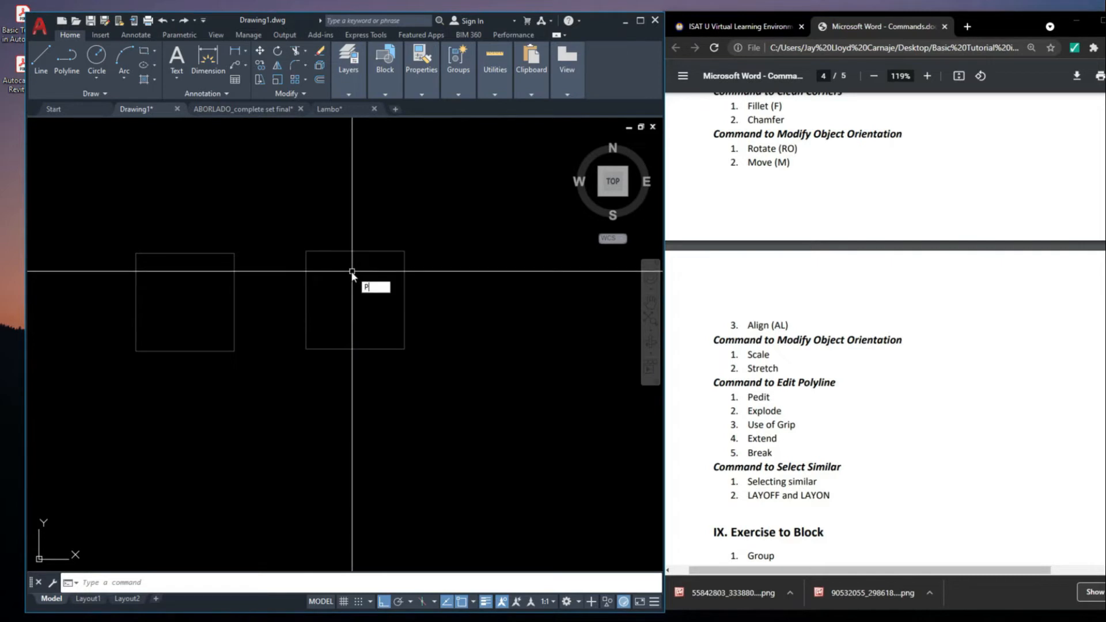
text(ED)
key(Return)
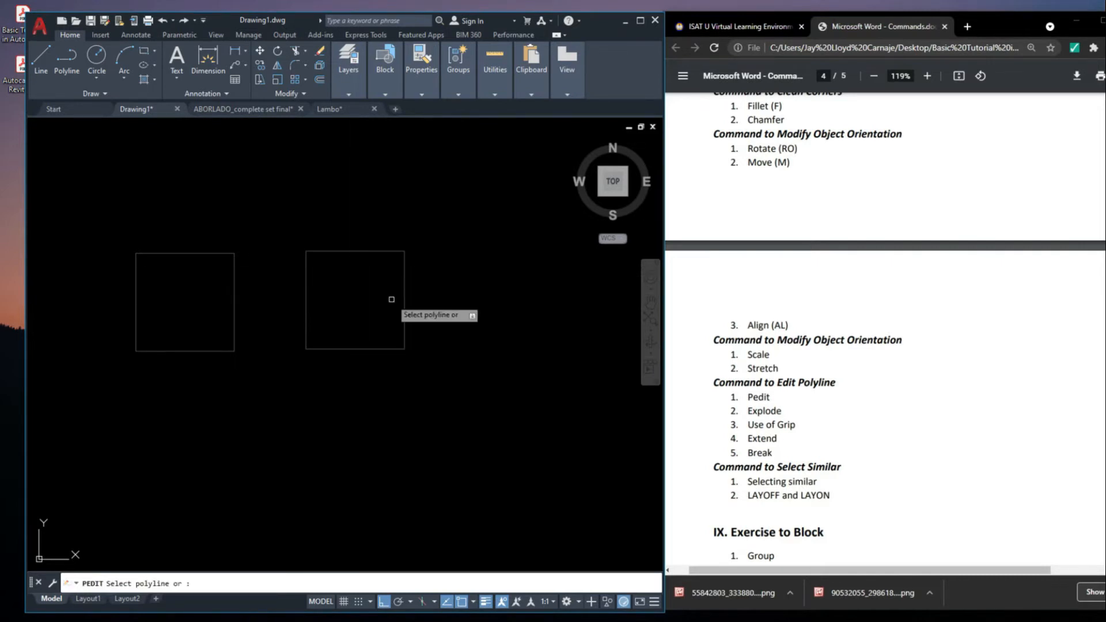
click(371, 252)
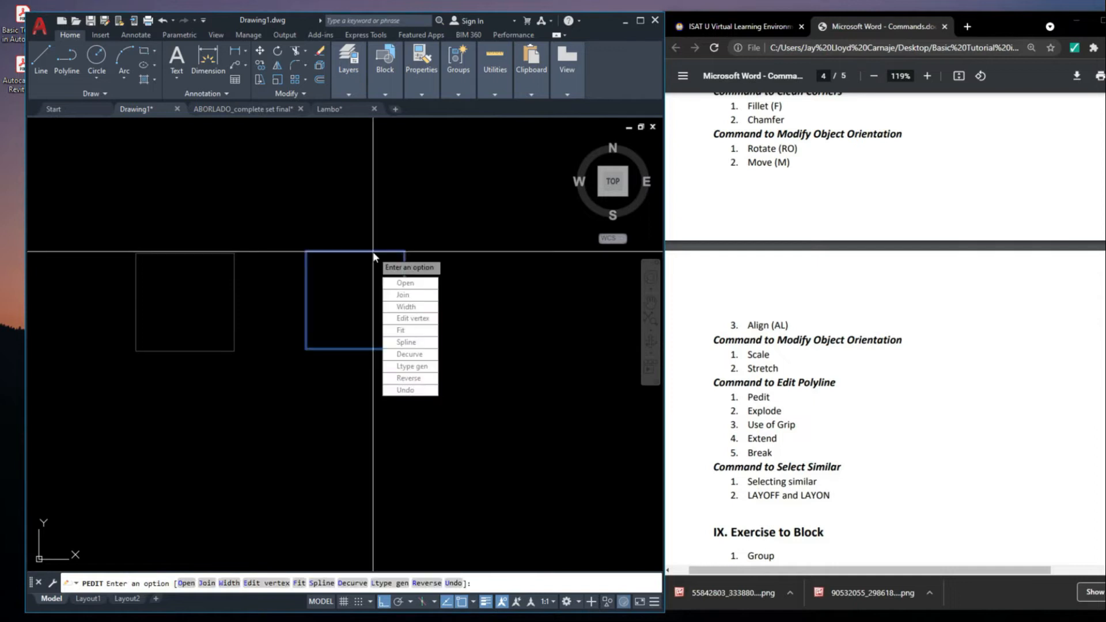
click(407, 307)
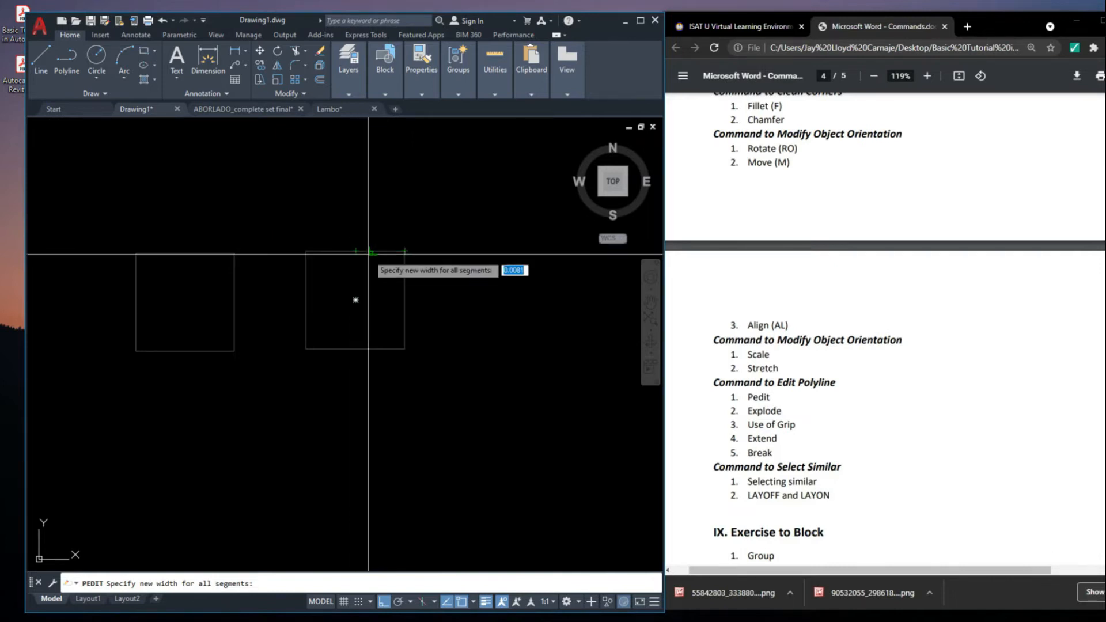
key(Return)
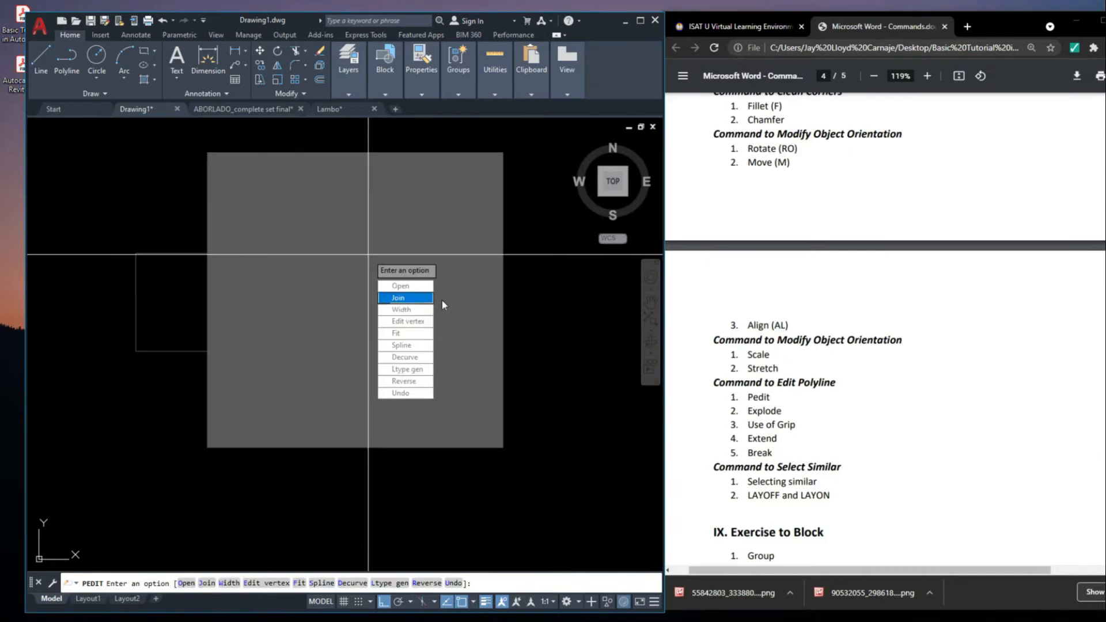
scroll(499, 326, down, 8)
key(Escape)
Undo the width change on the right small square
scroll(498, 324, up, 2)
click(486, 323)
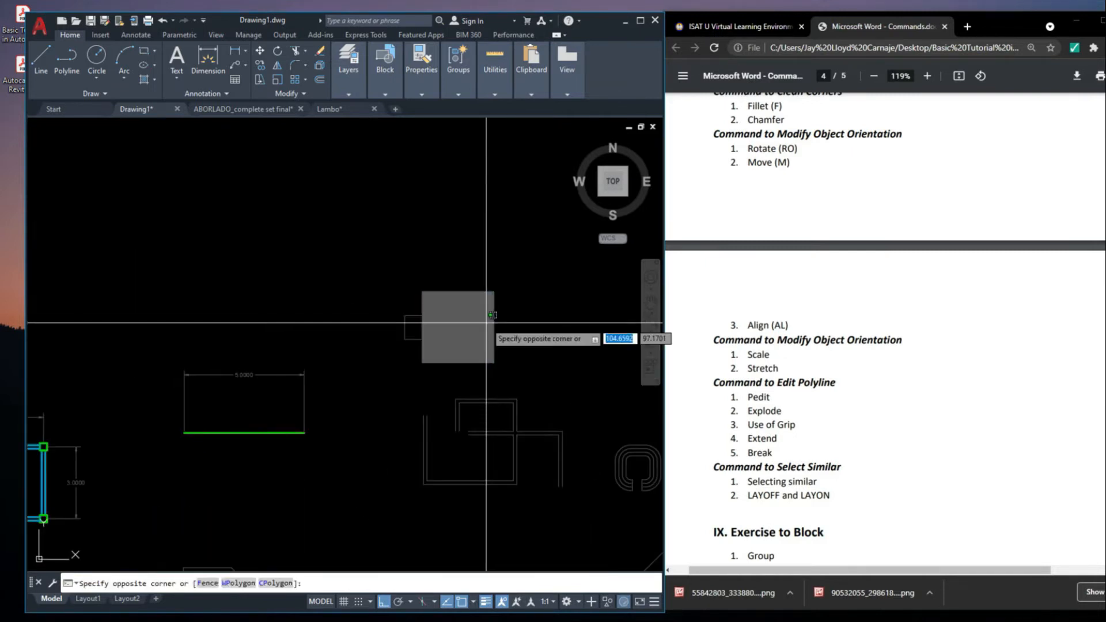
click(458, 310)
scroll(457, 314, up, 8)
click(449, 351)
key(Escape)
key(Escape)
scroll(478, 326, down, 4)
key(ctrl+z)
key(ctrl+z)
key(ctrl+z)
Edit the right small square with Pedit again and give all its segments a thin Width
click(406, 303)
click(378, 253)
right_click(378, 253)
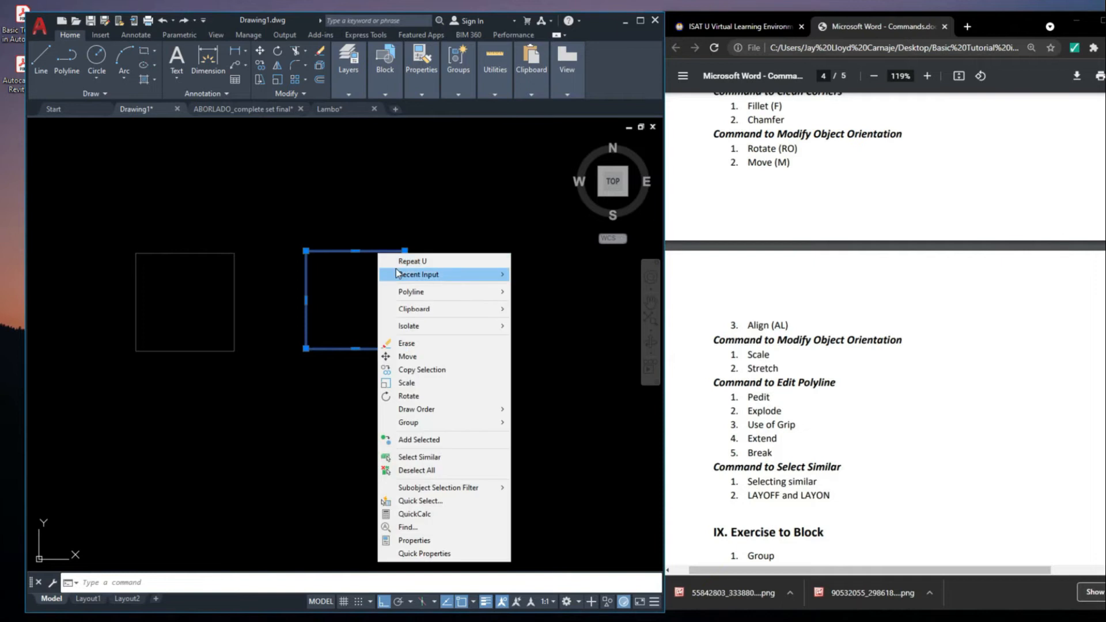
key(Escape)
key(Escape)
click(367, 251)
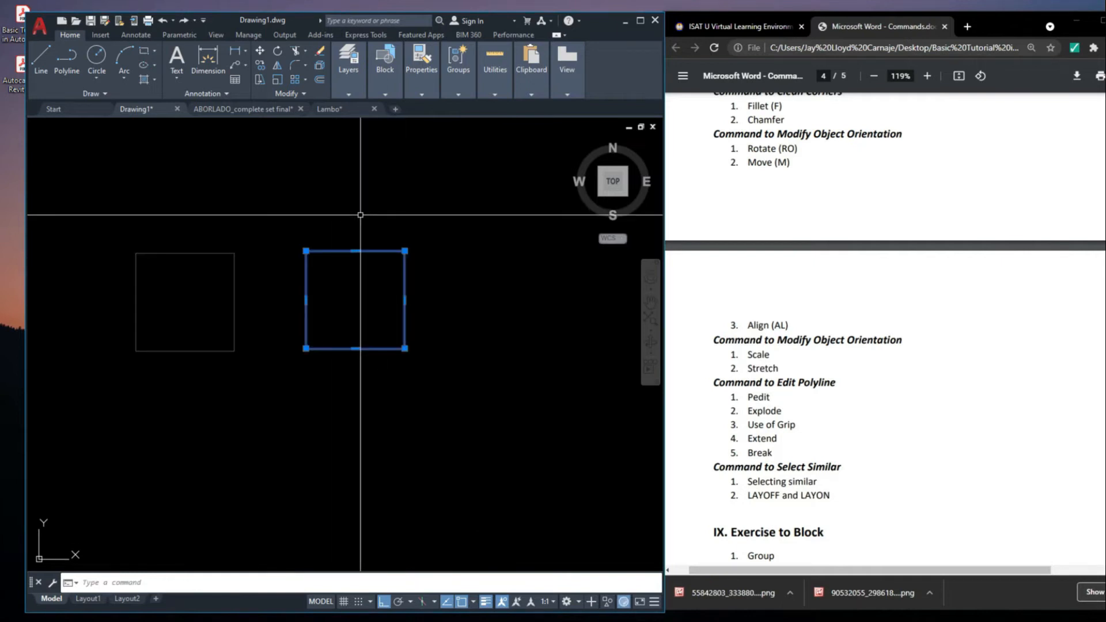
text(PEDIT)
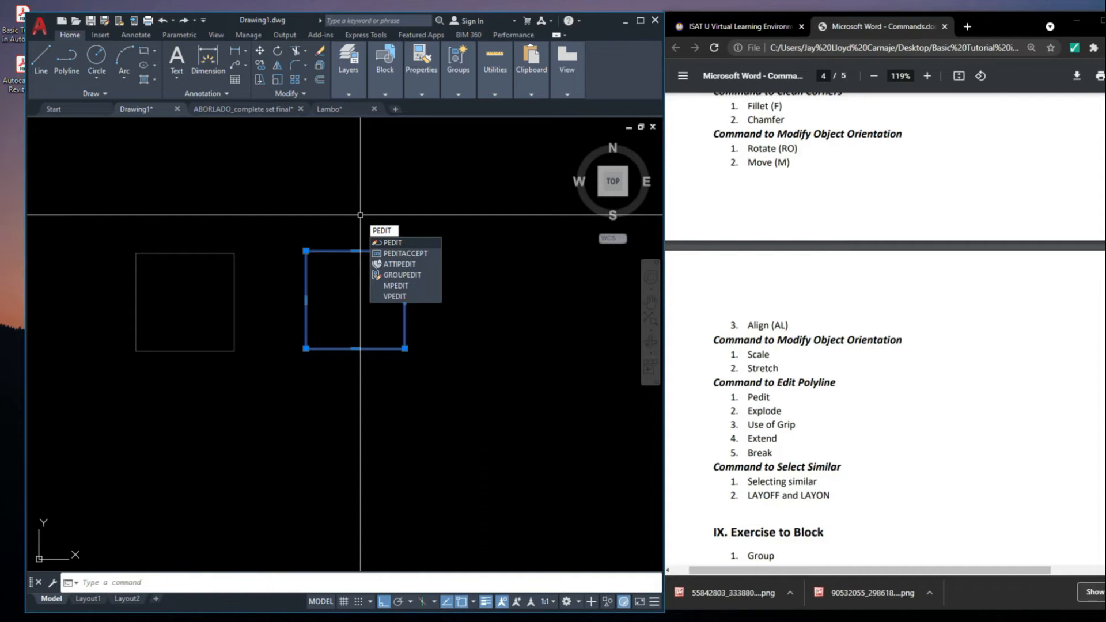
key(Return)
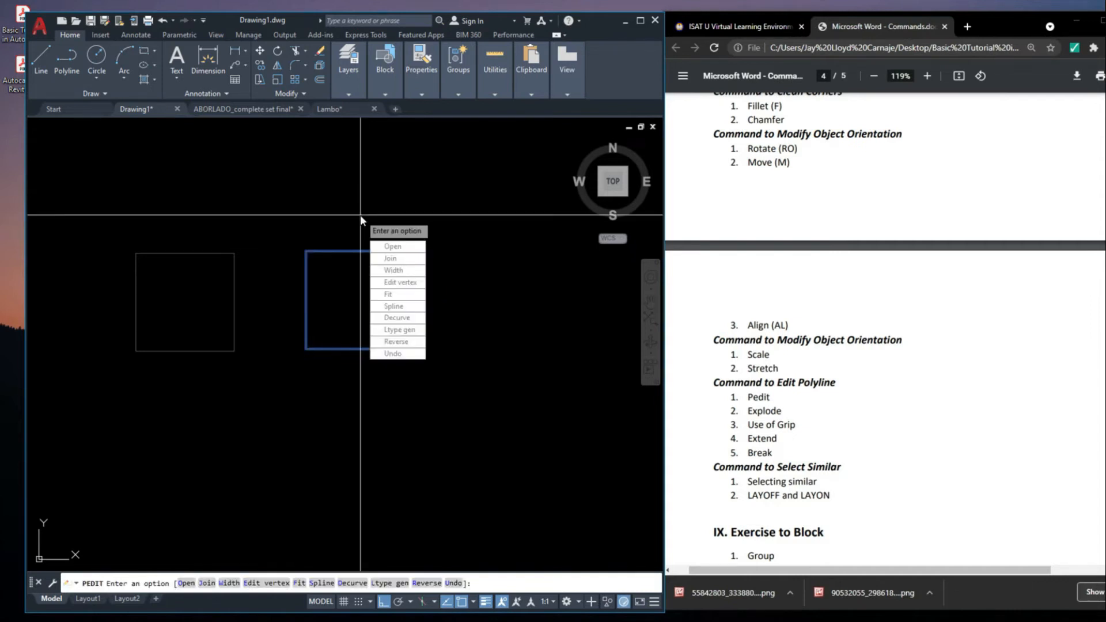
click(412, 270)
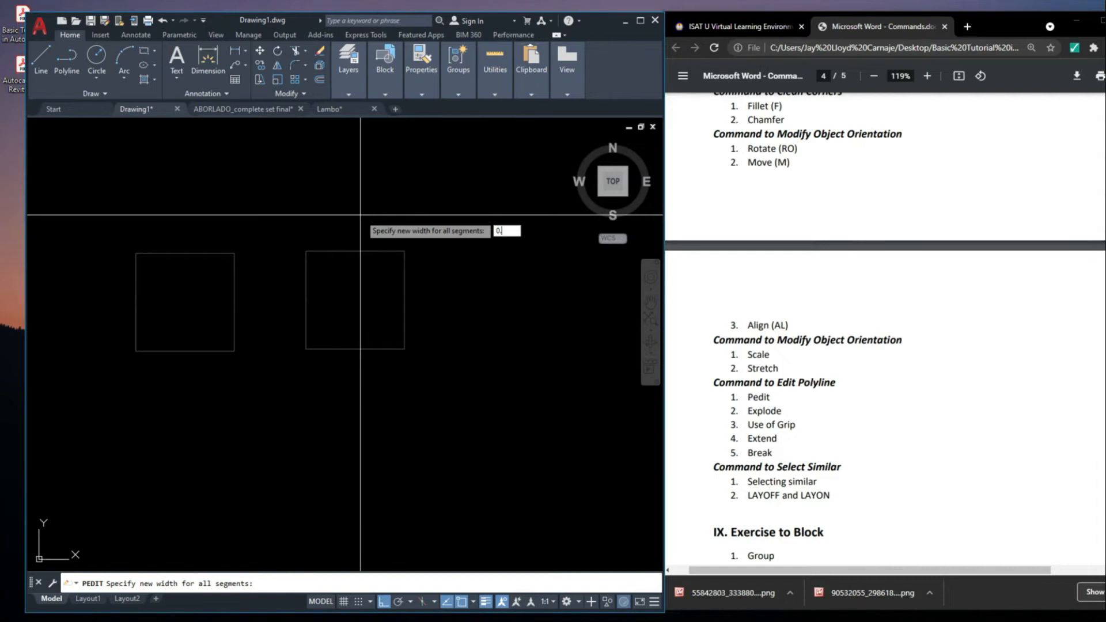
key(Return)
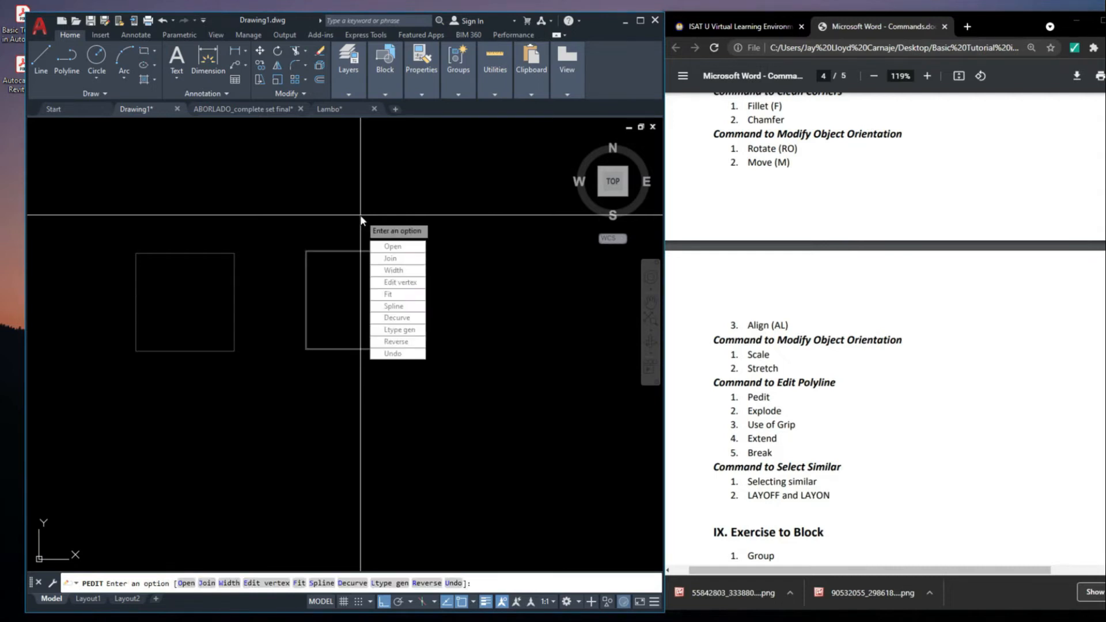
scroll(314, 272, up, 4)
key(Escape)
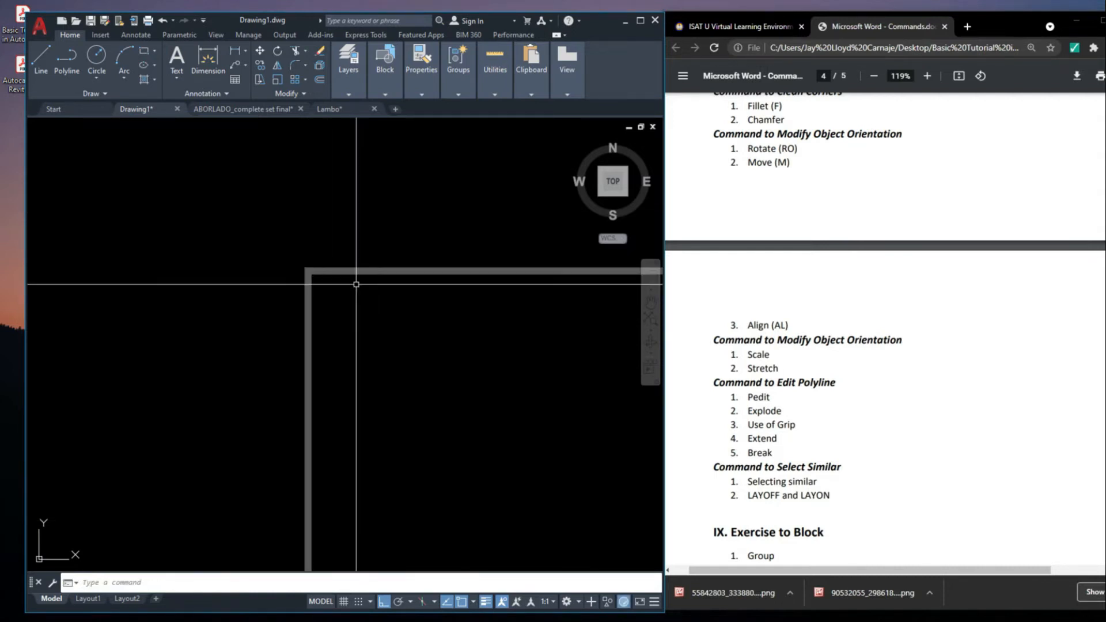
Edit the right small square with Pedit and apply the Spline option to its outline
scroll(358, 284, down, 1)
middle_drag(323, 252, 172, 216)
click(348, 240)
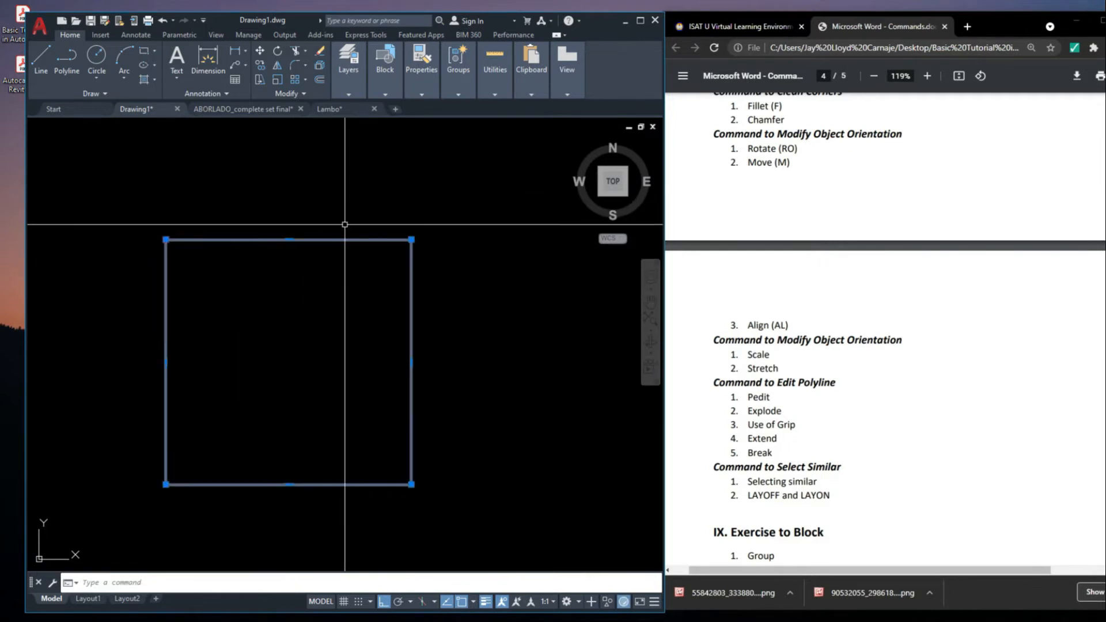
key(Return)
click(320, 241)
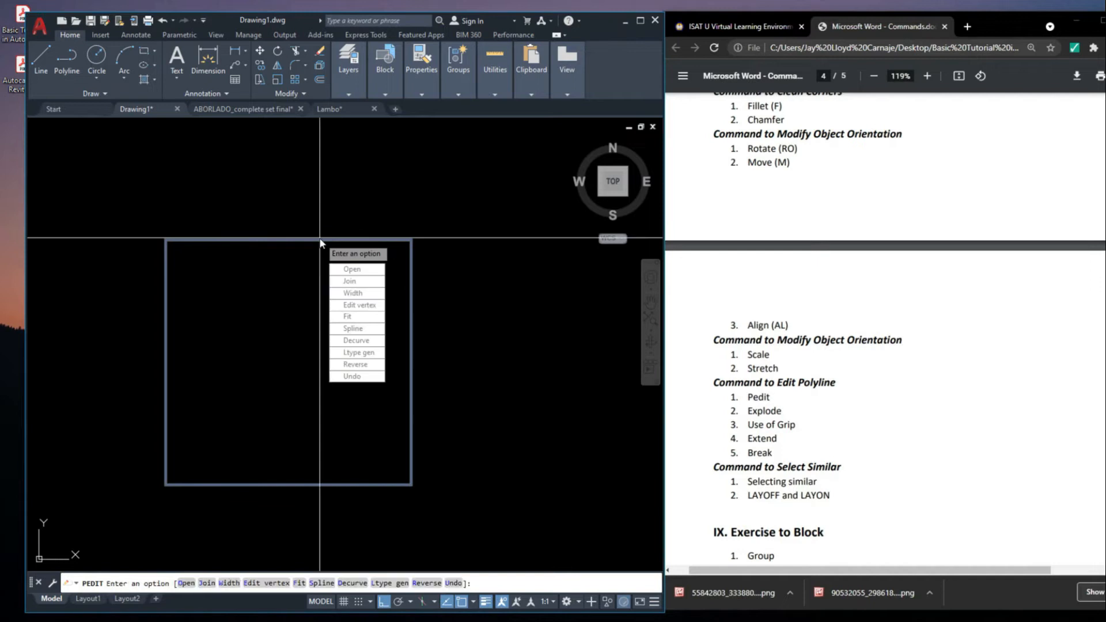
click(374, 333)
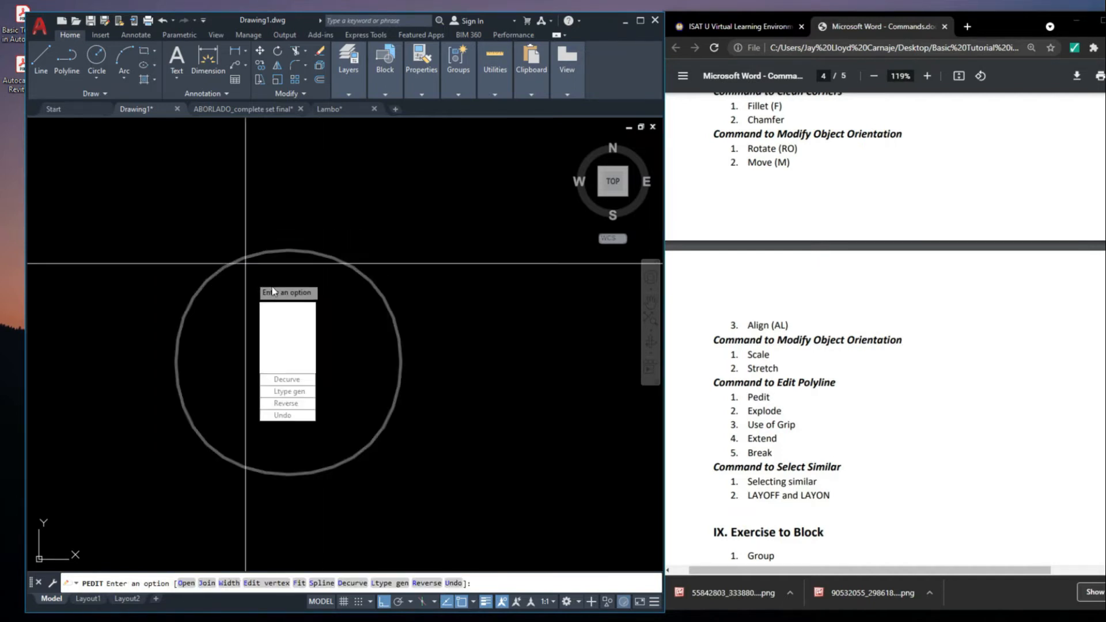
key(Escape)
Undo the Spline and Width edits on the right small square
scroll(342, 238, down, 5)
click(348, 257)
click(346, 231)
click(388, 262)
key(ctrl+z)
key(ctrl+z)
click(371, 239)
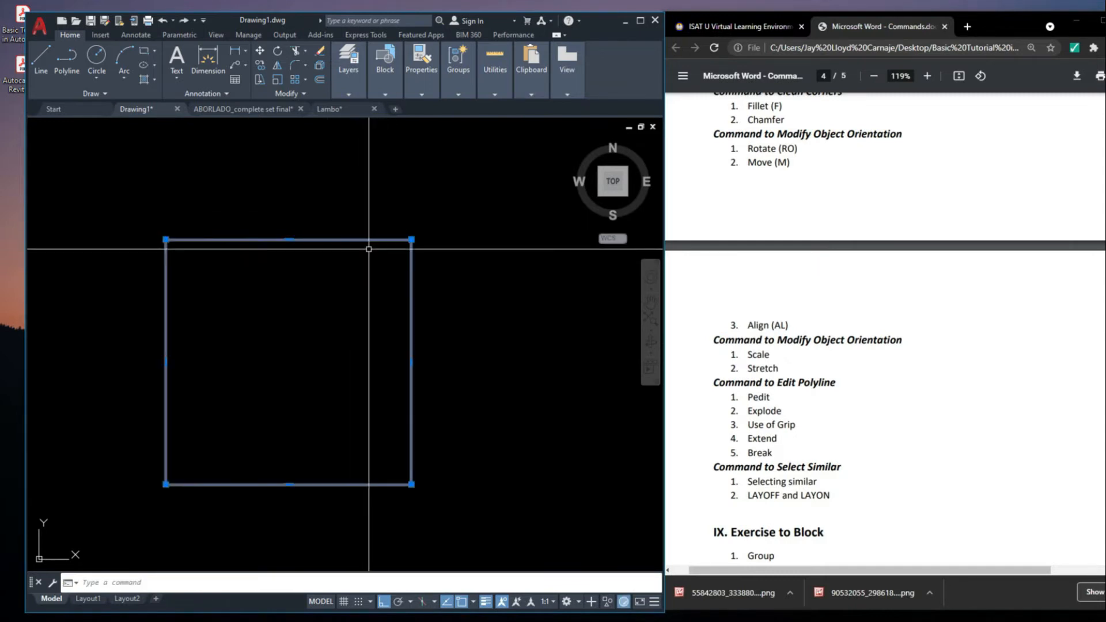
key(ctrl+z)
key(ctrl+z)
key(ctrl+z)
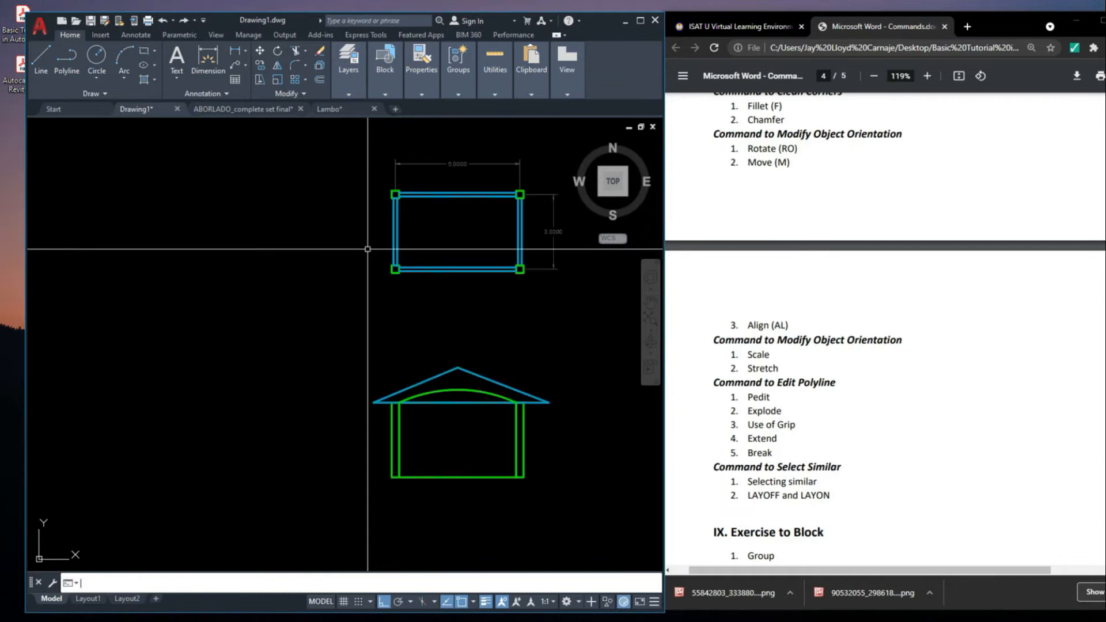
Look over the drawn sample figures for a closed polyline suited to the Explode demonstration
scroll(382, 235, down, 6)
scroll(384, 234, down, 4)
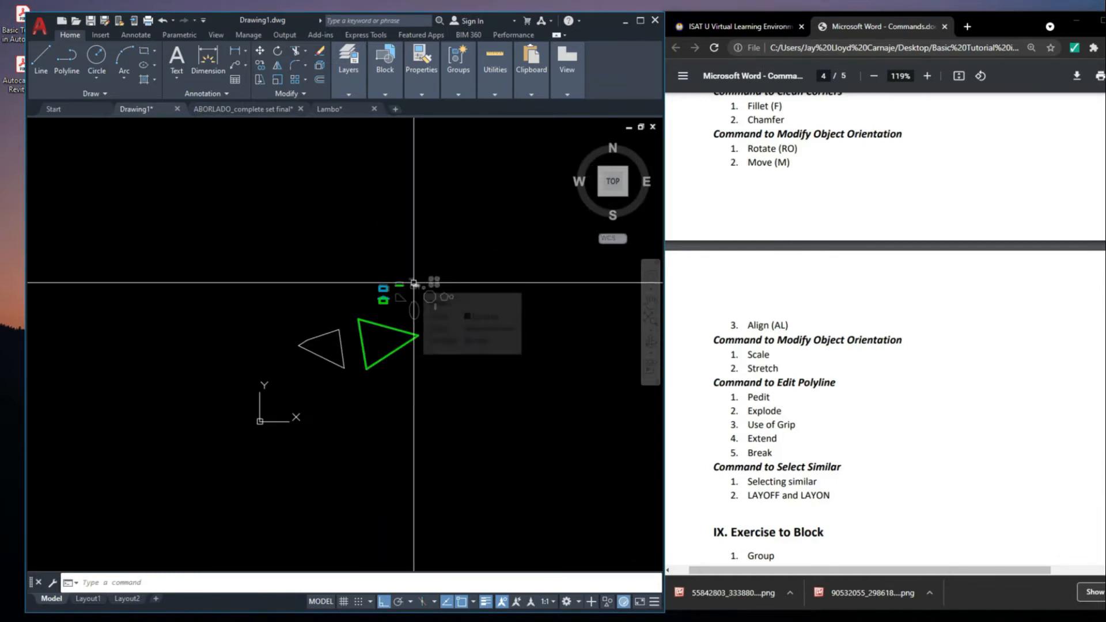
scroll(414, 280, up, 8)
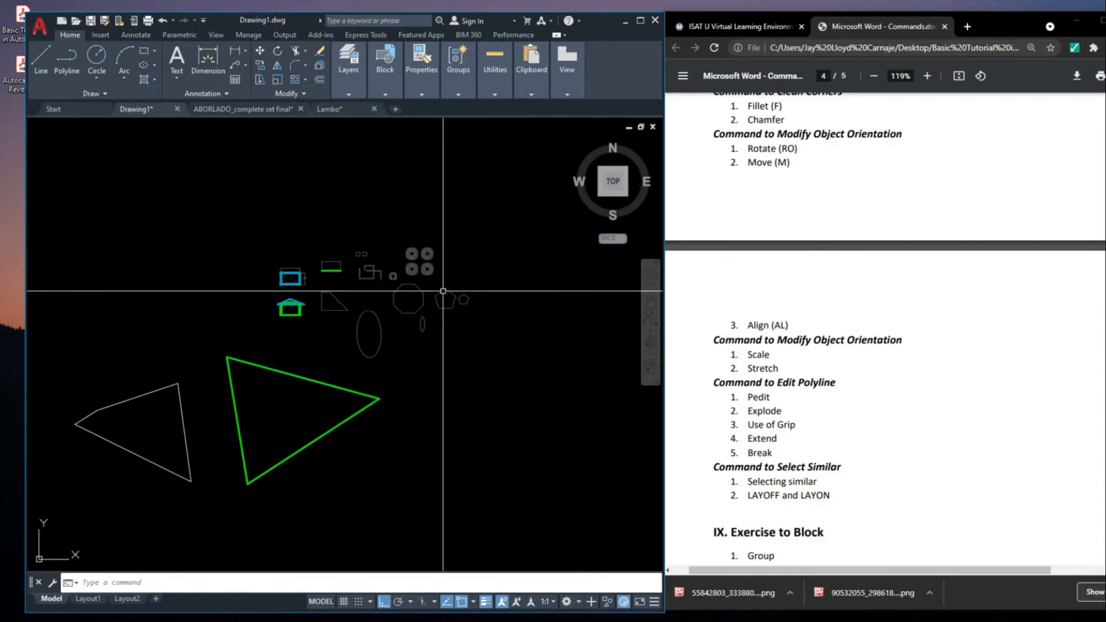
click(385, 341)
click(335, 308)
scroll(421, 314, down, 5)
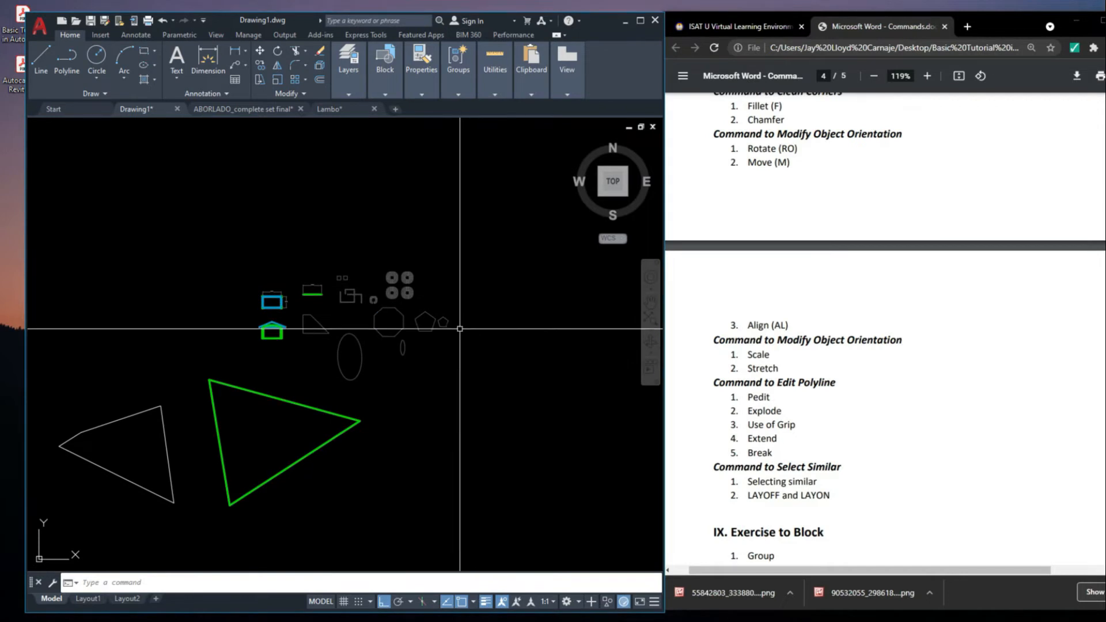
scroll(438, 311, up, 6)
click(409, 231)
key(Escape)
click(448, 304)
click(335, 249)
key(Escape)
click(396, 263)
click(359, 257)
key(Escape)
Select the octagon to examine whether its outline is a single polyline
click(366, 252)
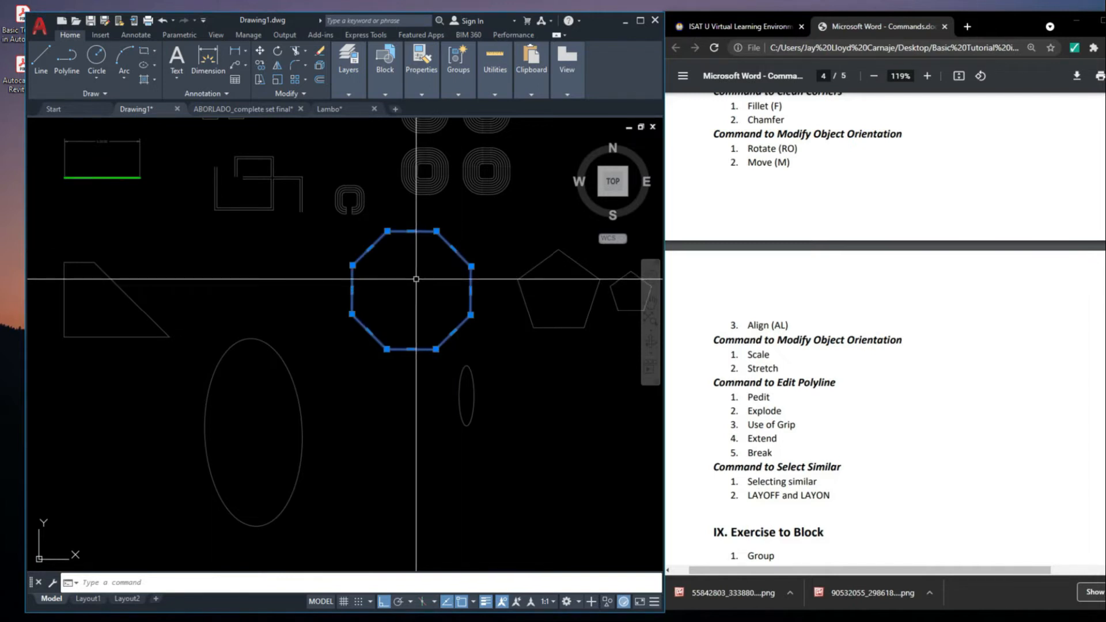
key(Escape)
scroll(415, 279, up, 2)
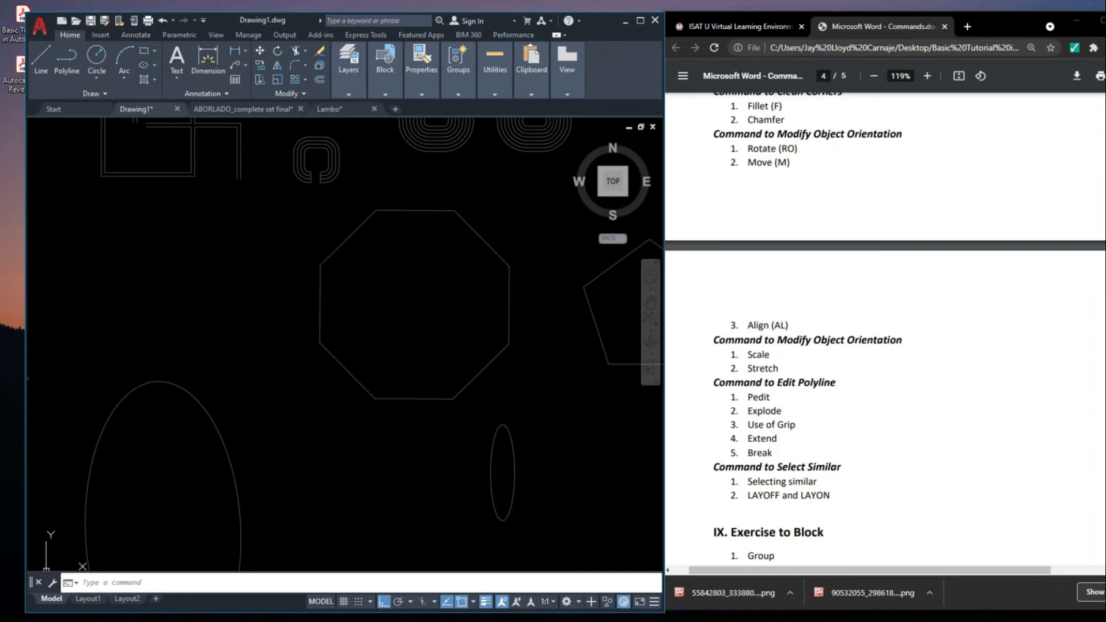
click(333, 242)
click(335, 251)
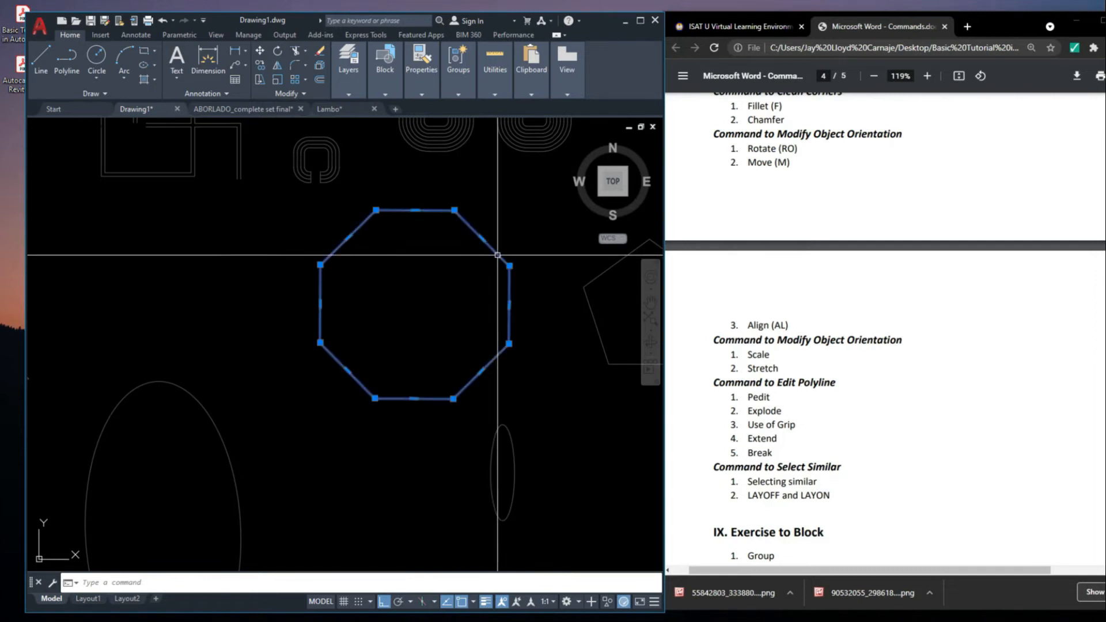
key(Escape)
click(509, 274)
middle_drag(492, 277, 464, 317)
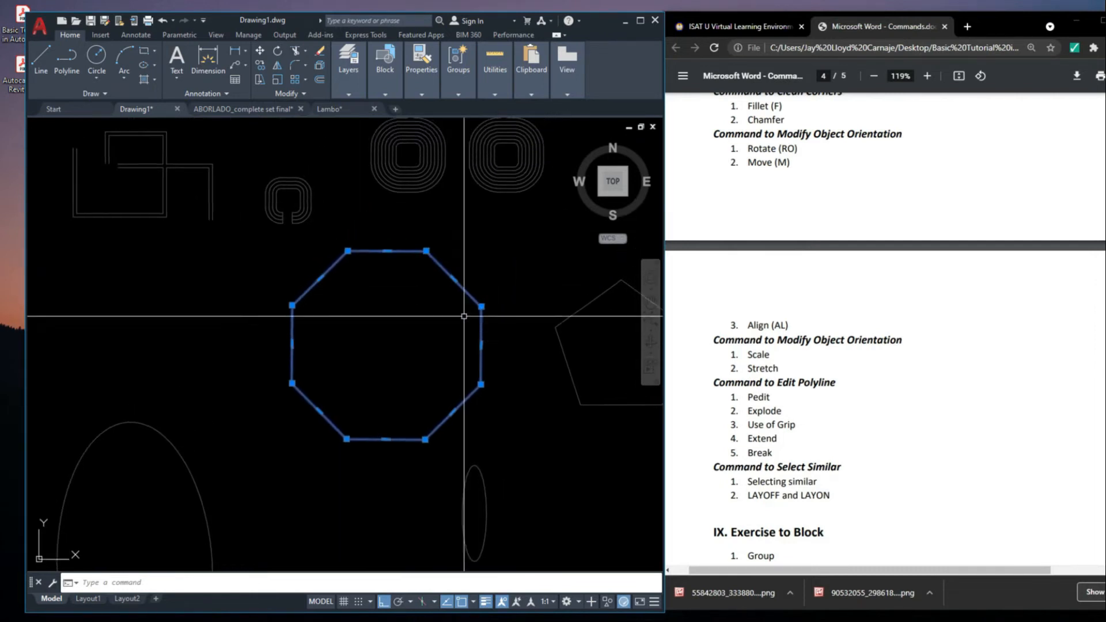
scroll(434, 292, up, 2)
key(Escape)
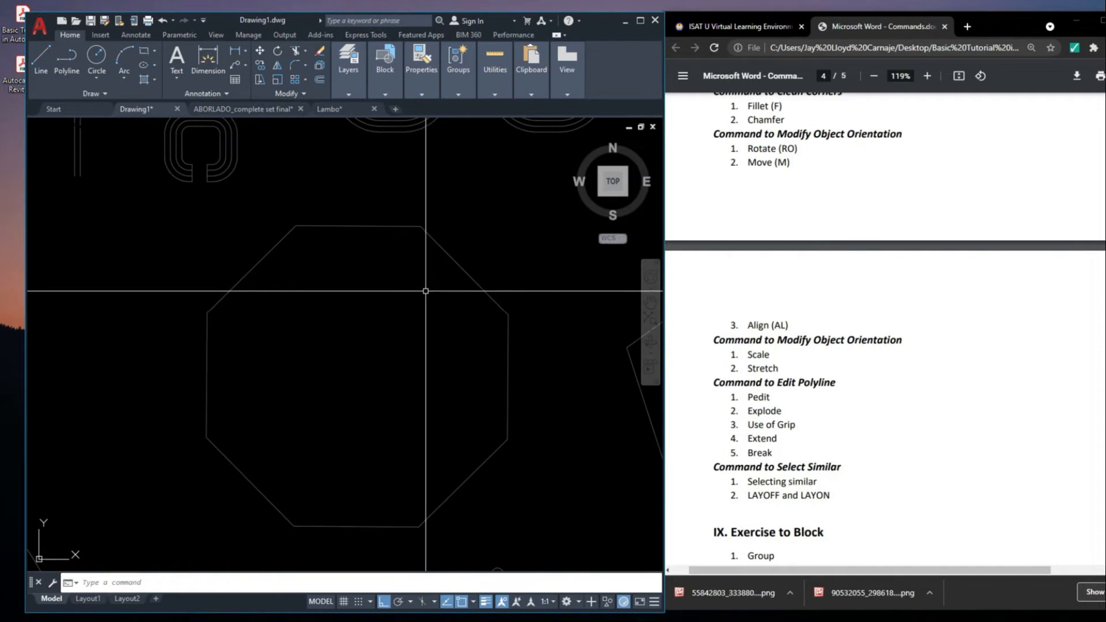
Explode the octagon into separate line segments
mouse_move(473, 282)
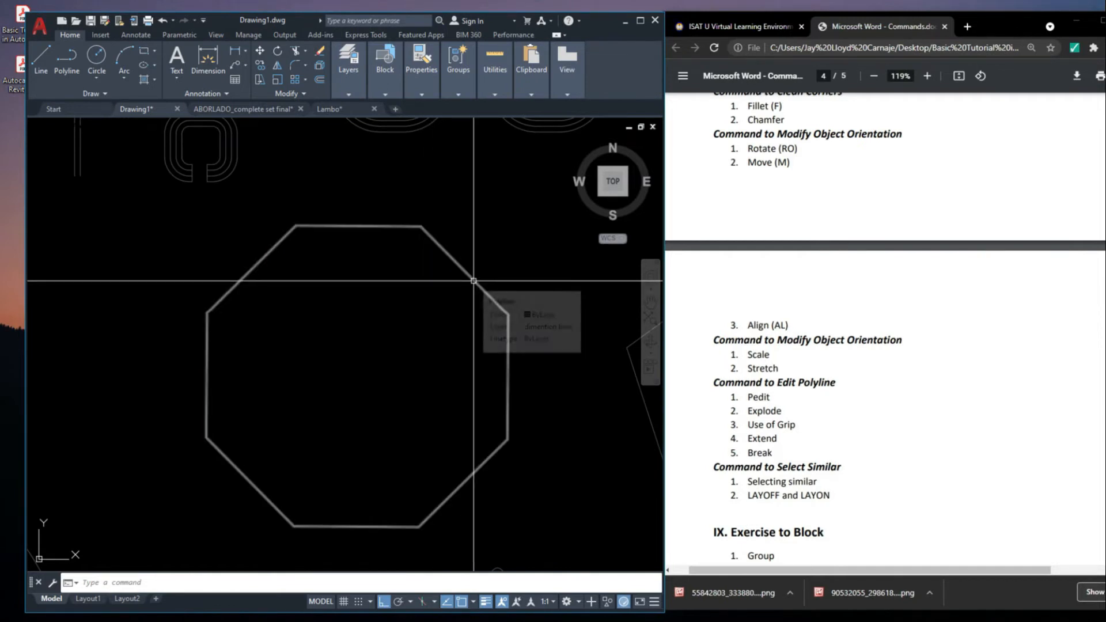
click(473, 281)
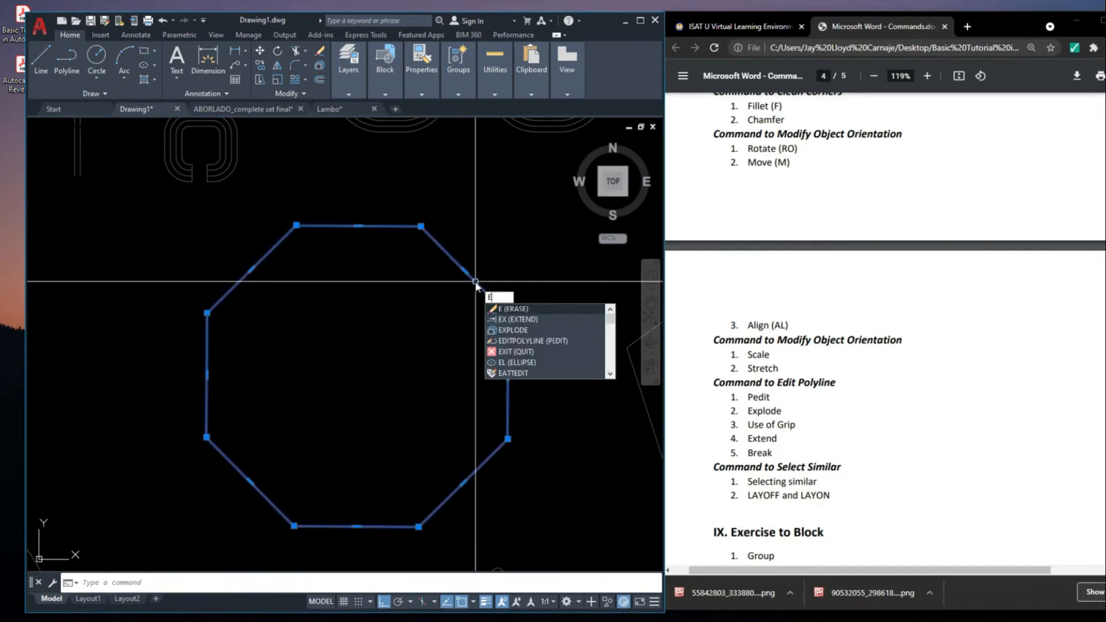
key(BackSpace)
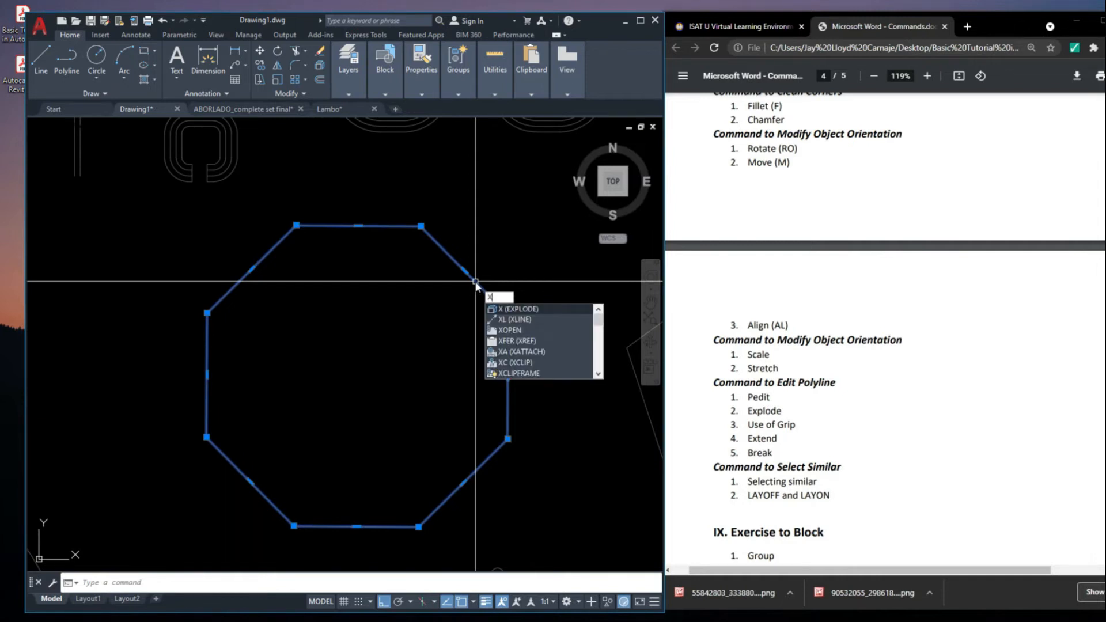
key(Return)
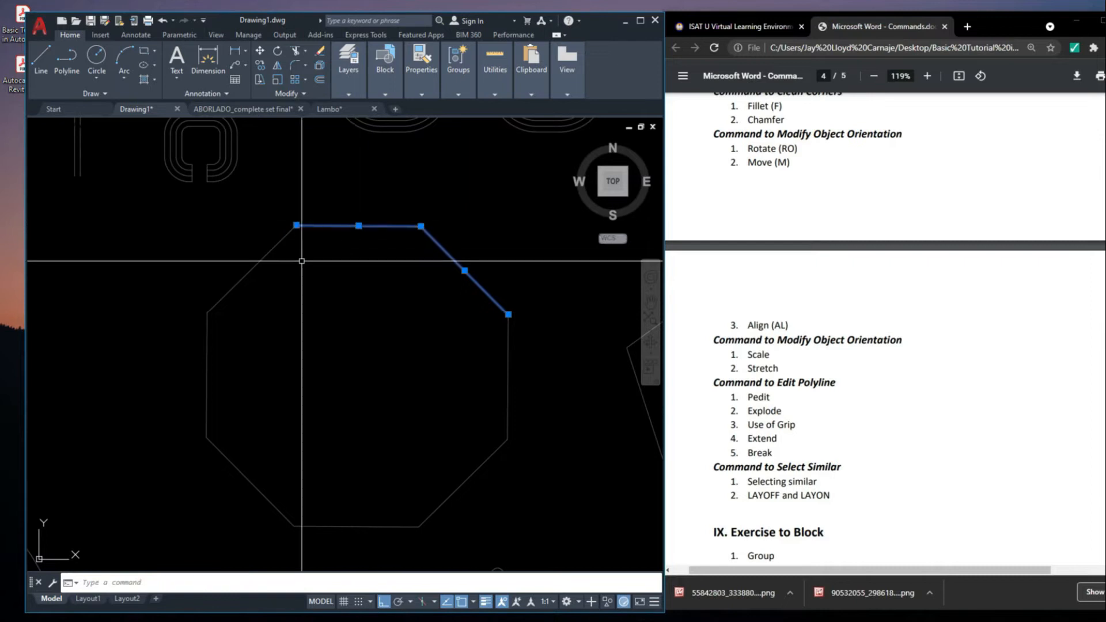
Select the octagon's sides one by one to examine them as individual segments
click(245, 363)
click(245, 375)
click(249, 462)
click(244, 502)
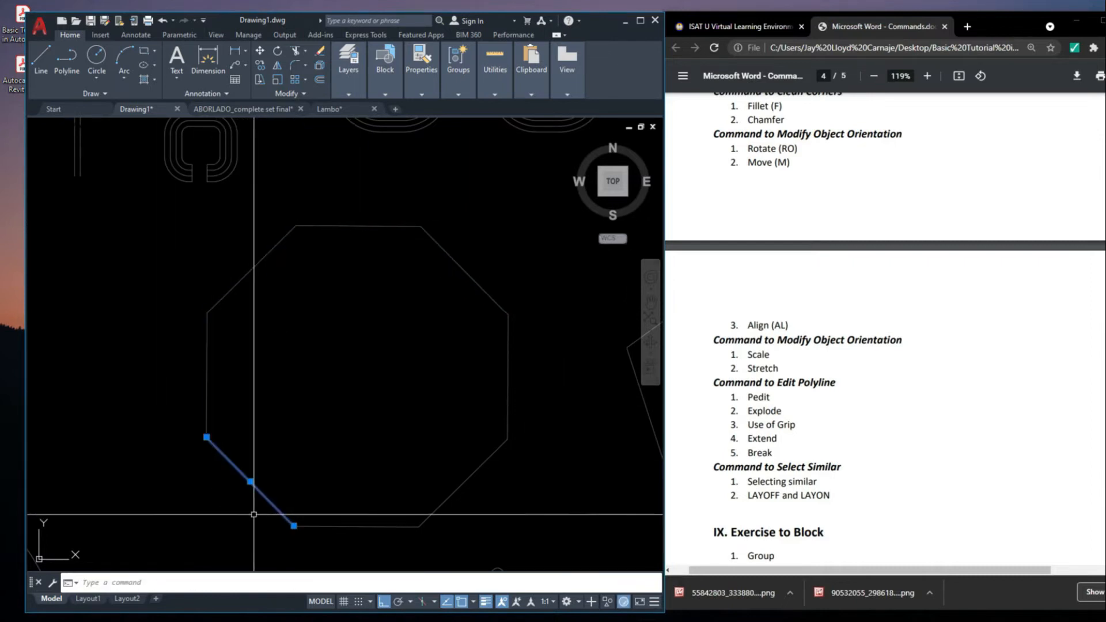
click(362, 515)
key(Escape)
click(413, 461)
click(442, 470)
click(546, 393)
key(Escape)
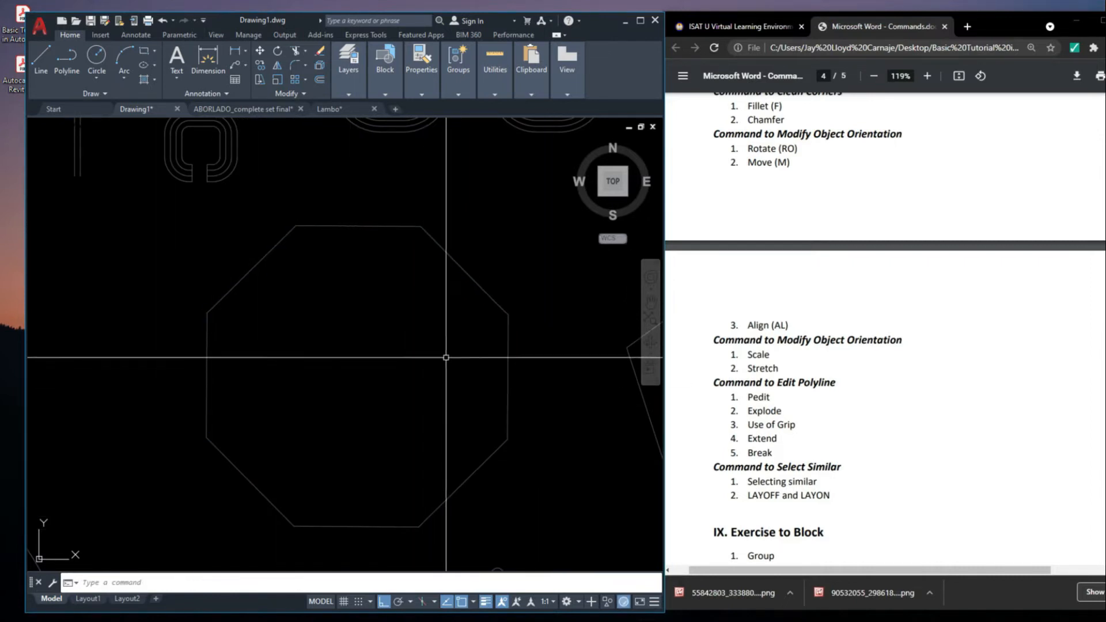
Undo the explode of the octagon and check its outline by selecting it as one polyline
key(ctrl+z)
click(454, 255)
click(440, 215)
key(Escape)
click(452, 249)
click(442, 261)
scroll(442, 261, down, 4)
scroll(472, 267, up, 4)
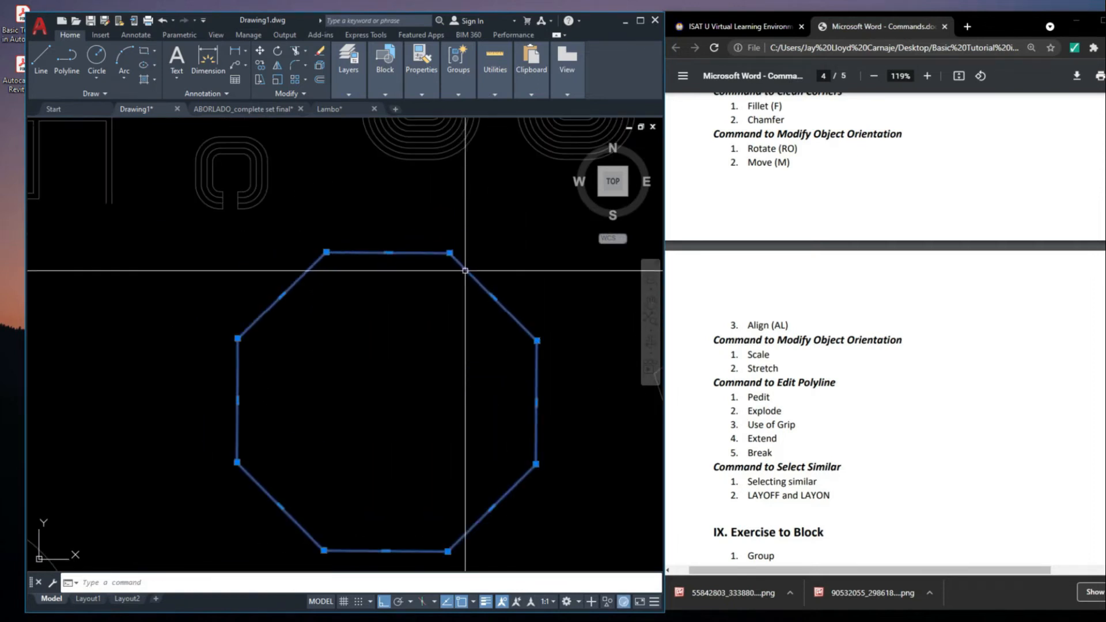
key(Escape)
click(472, 268)
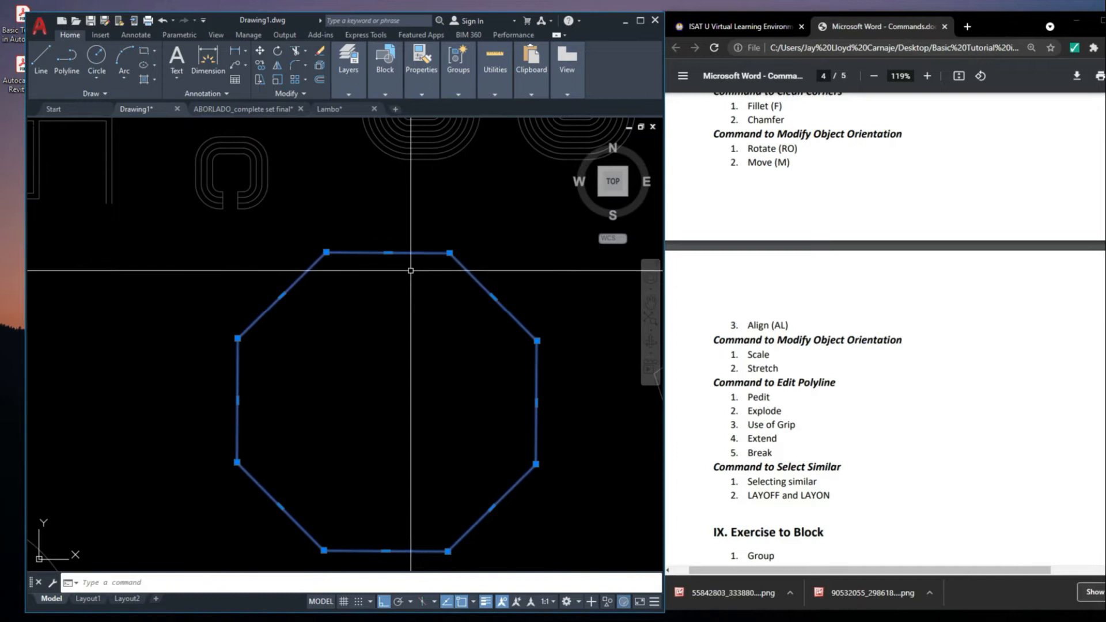
scroll(410, 259, down, 3)
click(396, 336)
key(Escape)
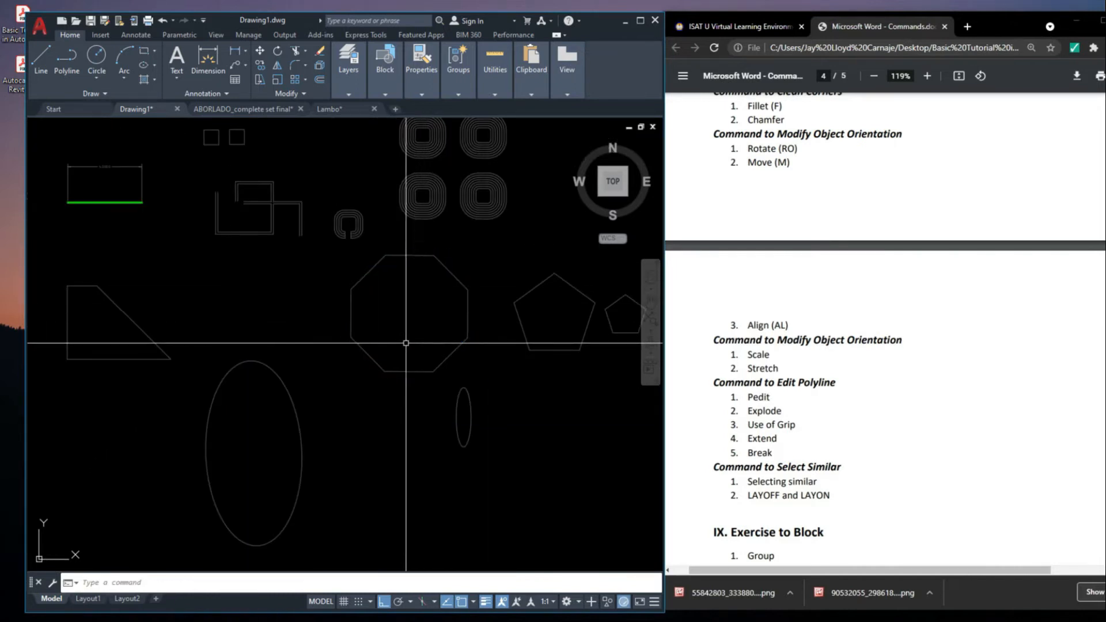
Select the octagon and stretch its upper-right side vertex outward with its grip
click(473, 346)
click(435, 317)
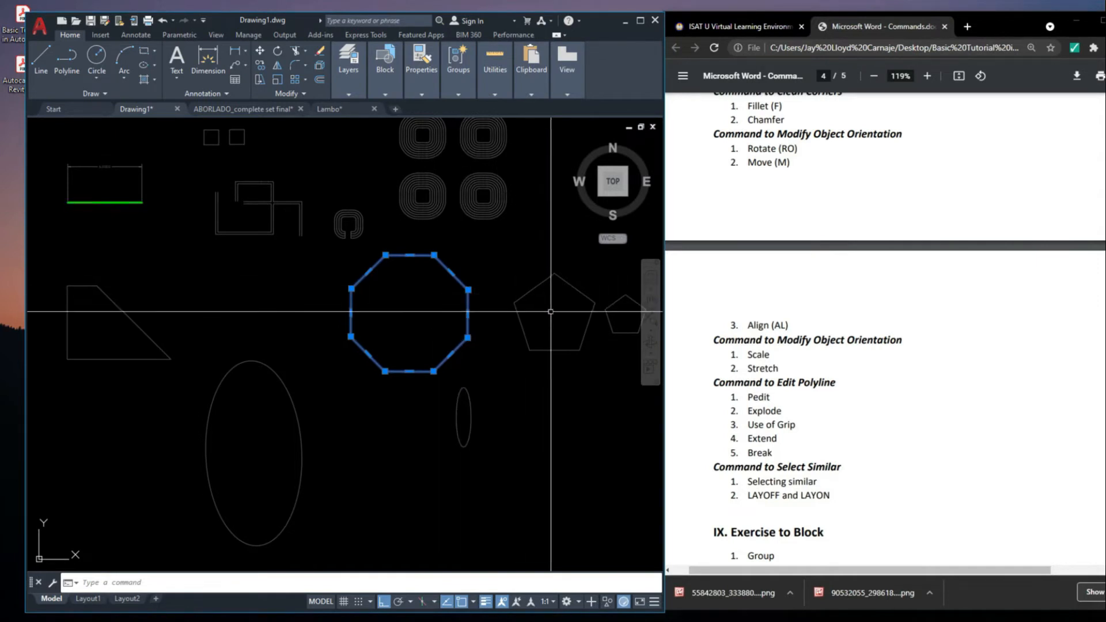
scroll(472, 314, up, 5)
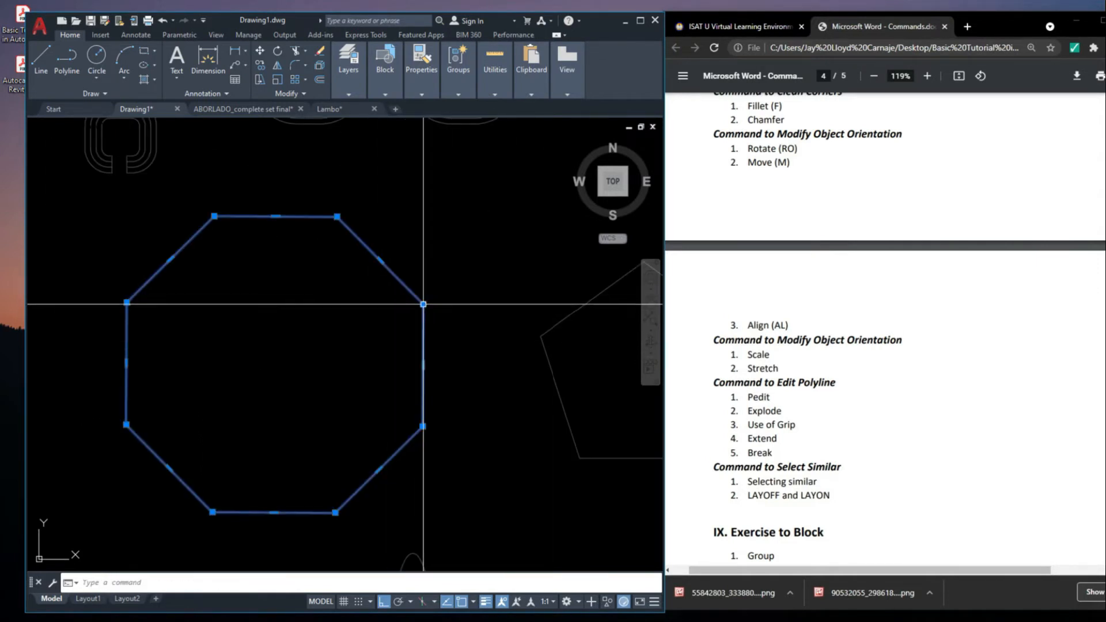
scroll(435, 301, up, 4)
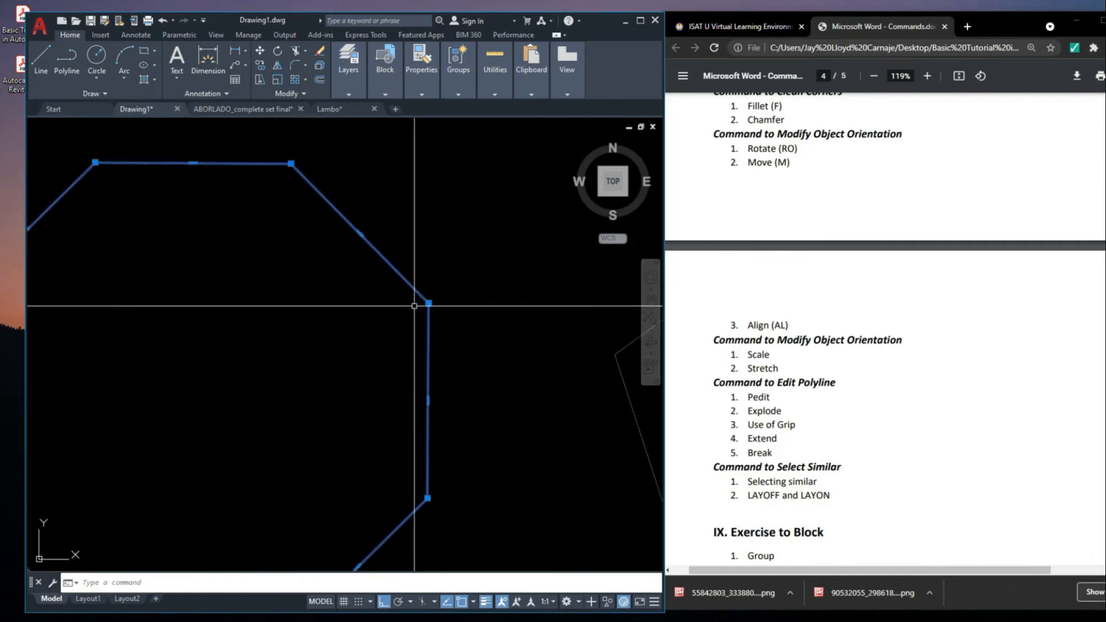
scroll(436, 301, down, 4)
click(438, 302)
click(552, 252)
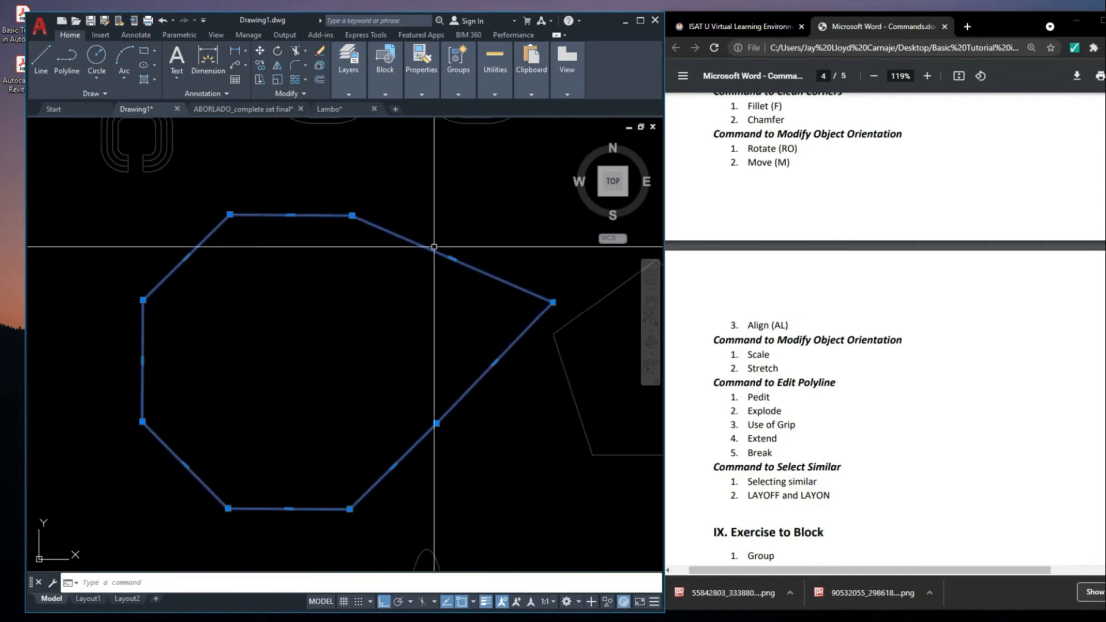
Stretch the octagon's two top vertices with their grips, pulling the top-left one inward last, and deselect it
click(352, 214)
click(353, 148)
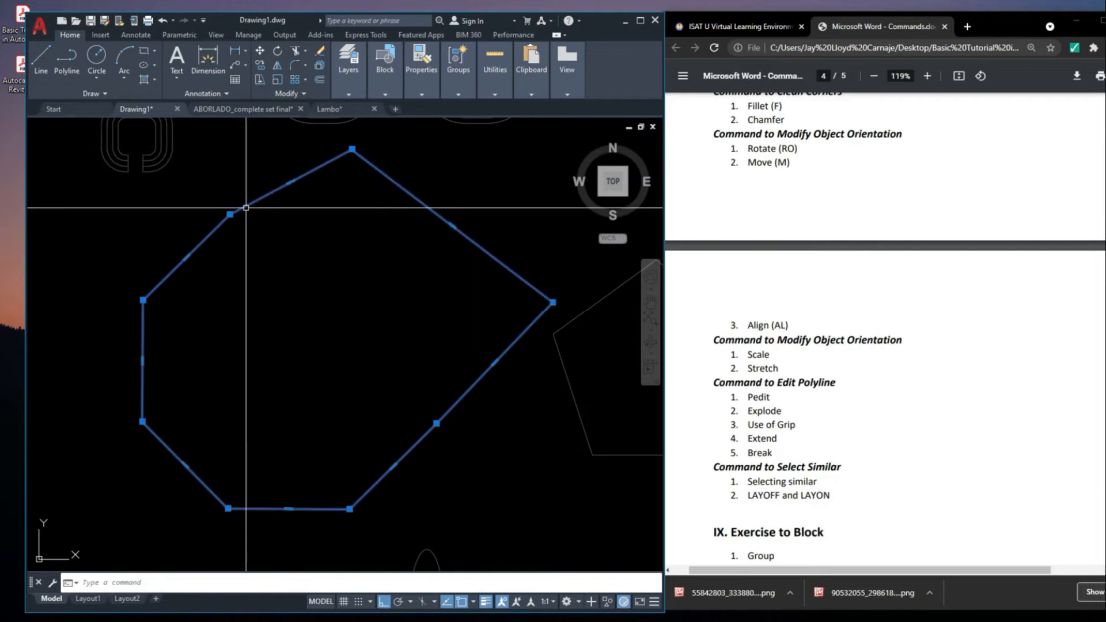
click(229, 214)
click(233, 172)
click(232, 172)
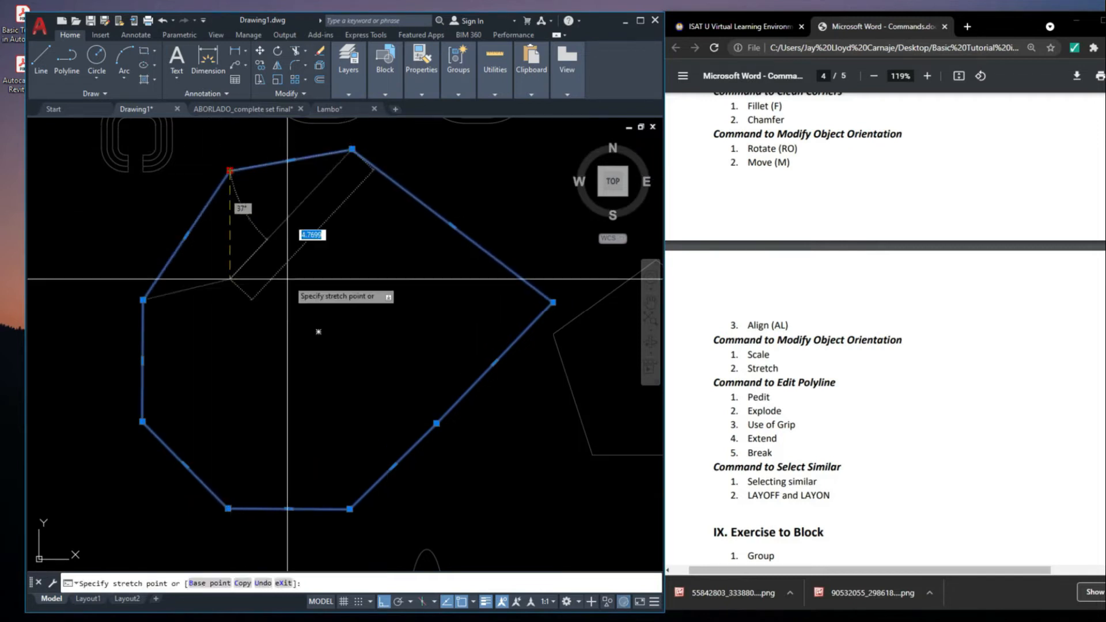
click(287, 283)
scroll(317, 243, down, 4)
scroll(399, 203, up, 2)
key(Escape)
scroll(465, 308, up, 6)
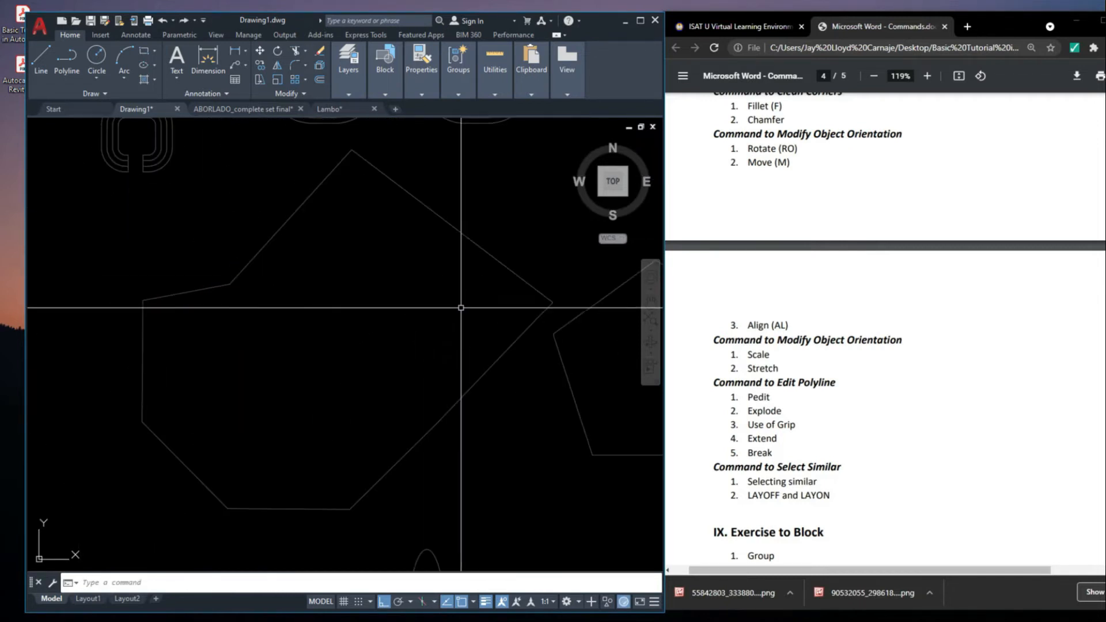
Undo the octagon's vertex stretches
scroll(457, 307, down, 8)
middle_drag(502, 327, 409, 336)
scroll(403, 317, up, 4)
scroll(335, 298, down, 4)
mouse_move(323, 293)
middle_down()
mouse_move(413, 322)
mouse_move(450, 350)
middle_up()
scroll(239, 294, up, 12)
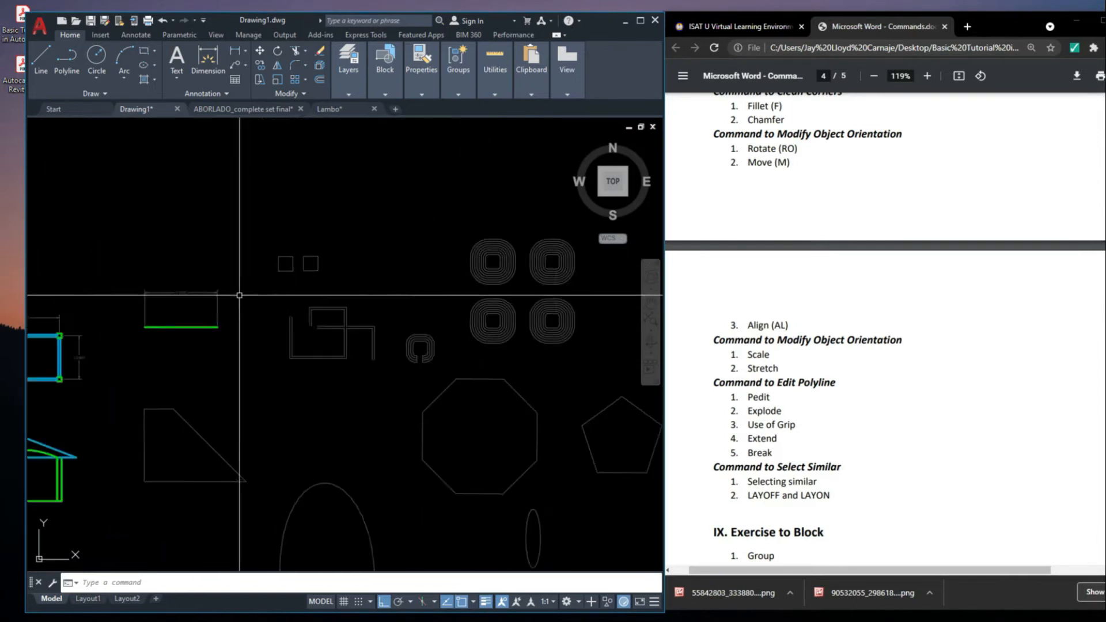
Select the right one of the two small squares and stretch its top-right corner upward with its grip
click(430, 225)
click(403, 171)
click(464, 183)
middle_drag(438, 187, 249, 437)
scroll(426, 351, up, 4)
click(401, 486)
scroll(402, 485, down, 4)
scroll(401, 486, down, 2)
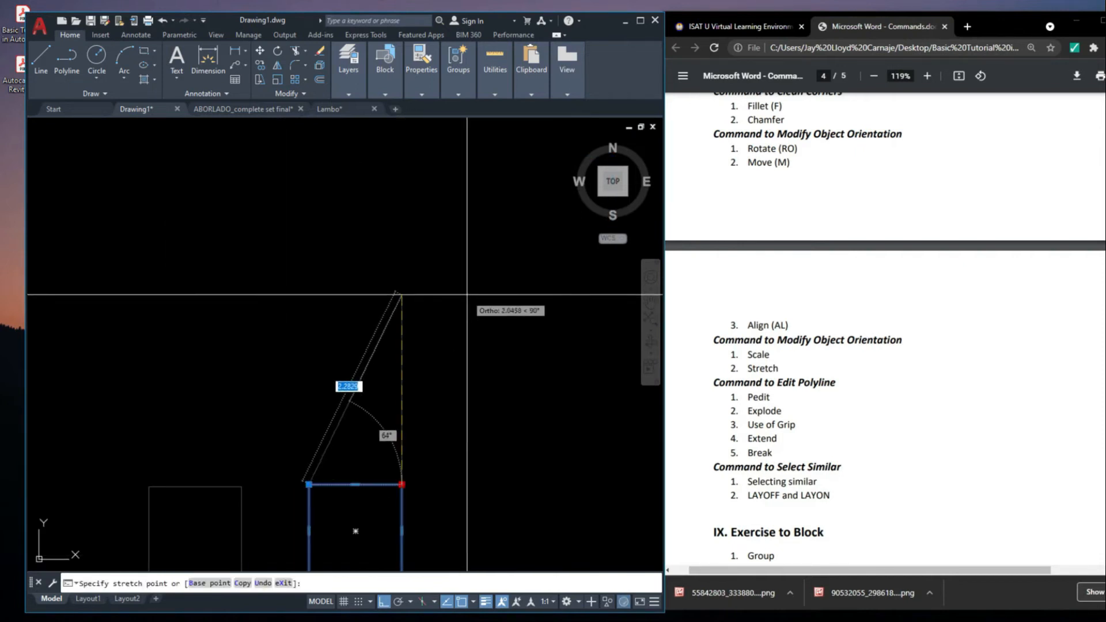
click(467, 294)
middle_drag(386, 484, 417, 314)
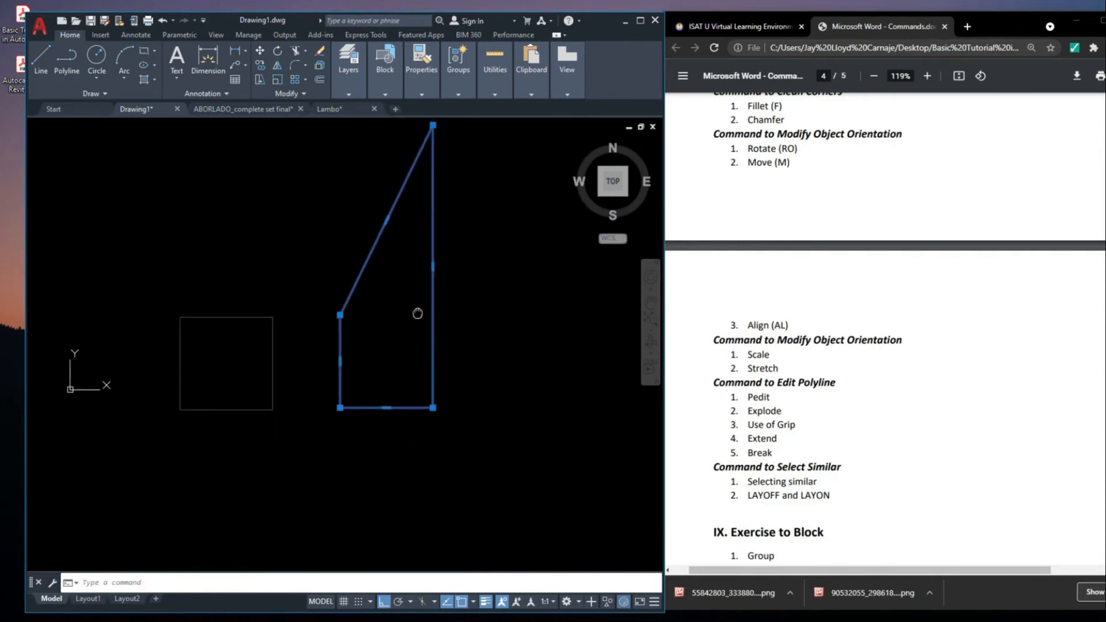
Stretch the small square's other three corners outward into an irregular quadrilateral and deselect it
click(294, 314)
click(433, 407)
click(546, 452)
middle_drag(530, 467, 526, 370)
click(335, 310)
click(337, 428)
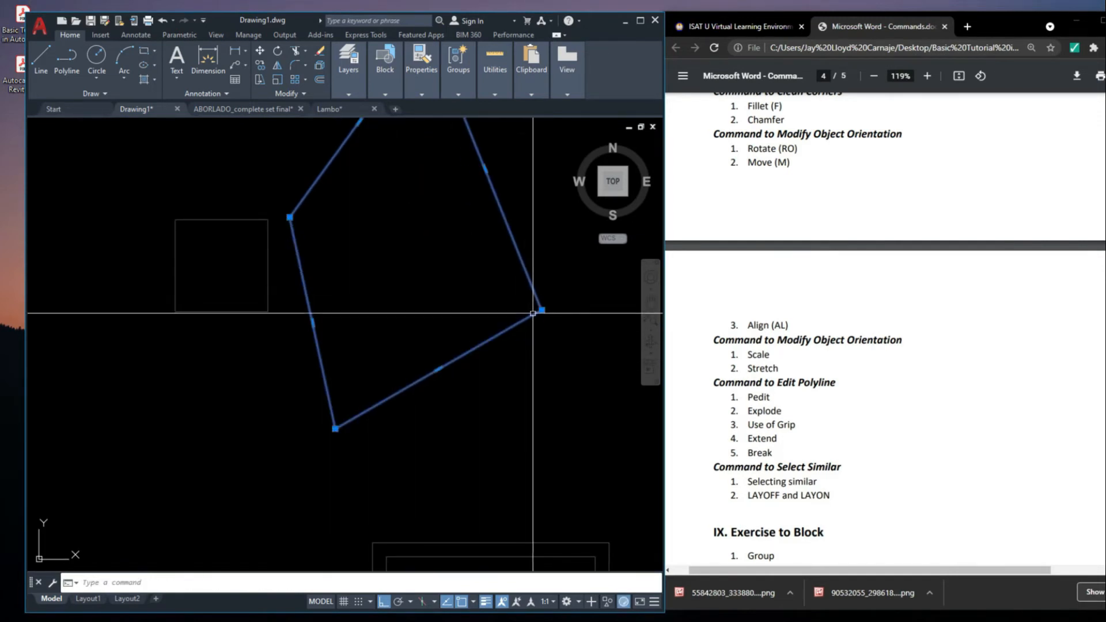
click(553, 348)
key(Escape)
key(Escape)
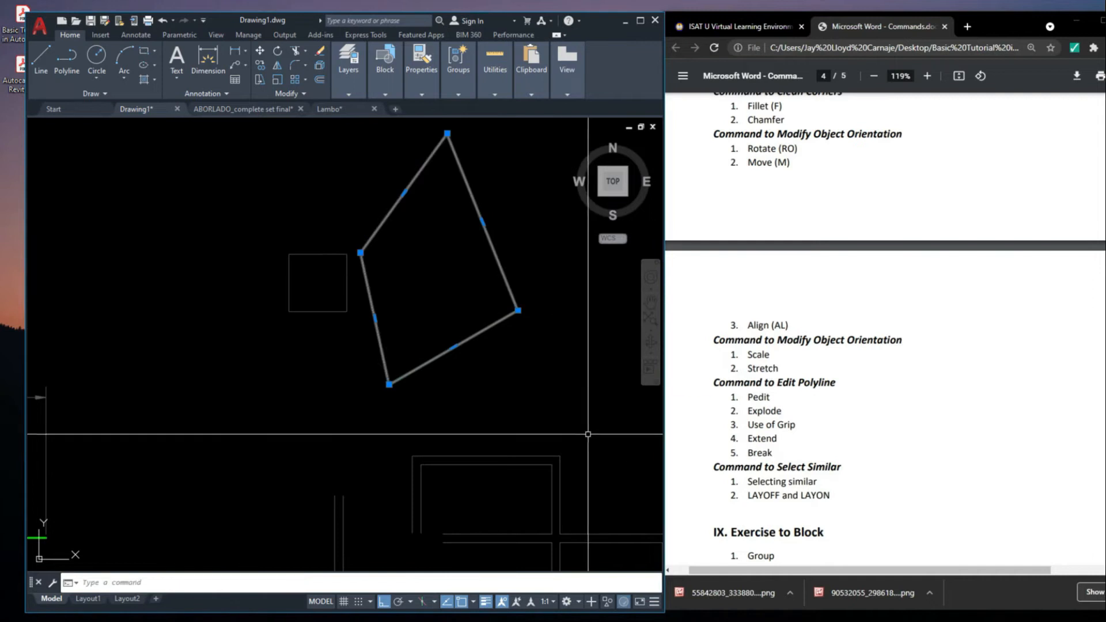
Undo the corner stretches of the right small square
key(ctrl+z)
key(ctrl+z)
key(ctrl+z)
key(ctrl+z)
Stretch the small square's right side outward with its midpoint grip and undo the stretch
middle_drag(398, 477, 396, 306)
scroll(395, 305, down, 4)
scroll(396, 392, down, 3)
click(389, 394)
scroll(391, 398, up, 3)
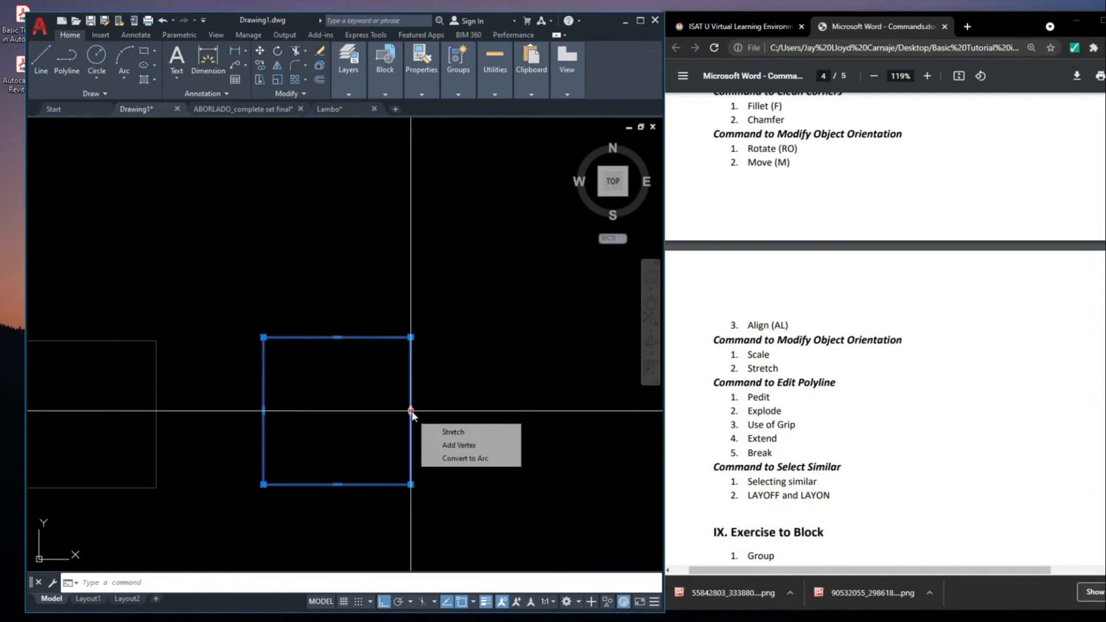
click(412, 413)
click(484, 413)
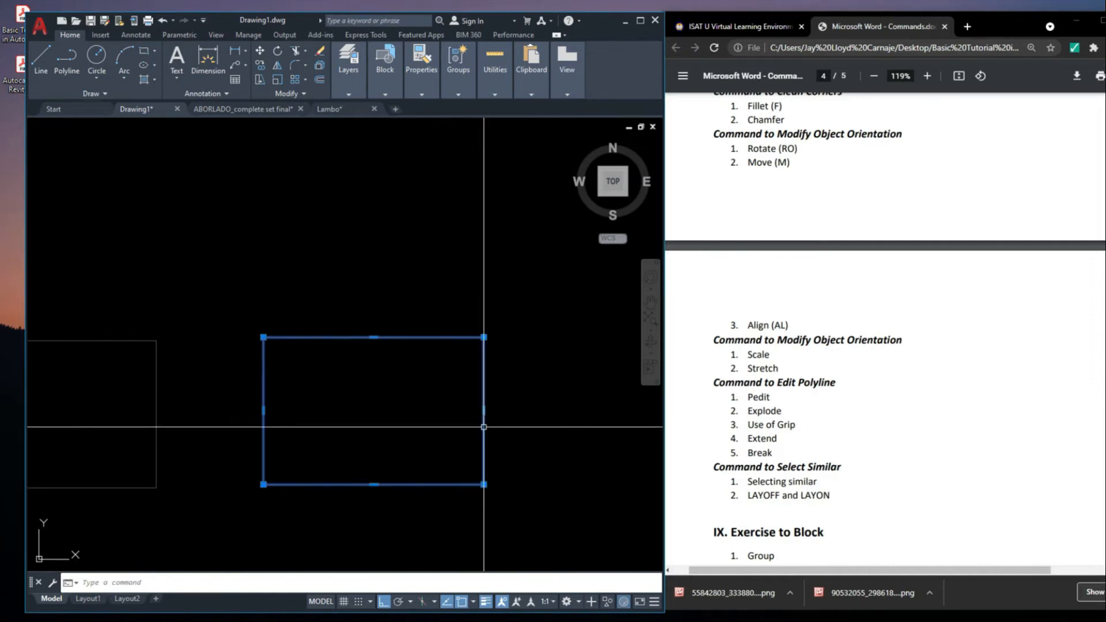
middle_drag(521, 440, 536, 440)
key(ctrl+z)
key(ctrl+z)
Stretch the square's right side outward and shift it upward with its midpoint grip, and undo both changes
click(421, 413)
click(407, 417)
click(411, 411)
click(501, 428)
click(499, 411)
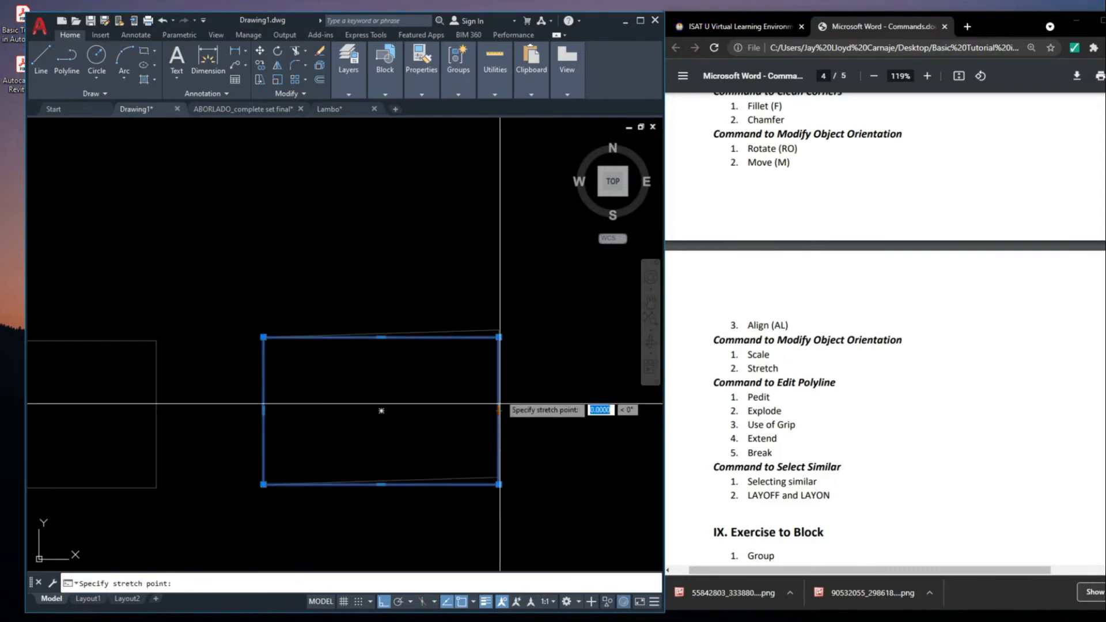
click(518, 302)
click(499, 290)
click(515, 406)
key(ctrl+z)
Stretch the square's top-right corner upward with its grip and undo the corner stretches
key(ctrl+z)
click(409, 338)
click(411, 241)
key(ctrl+z)
click(410, 340)
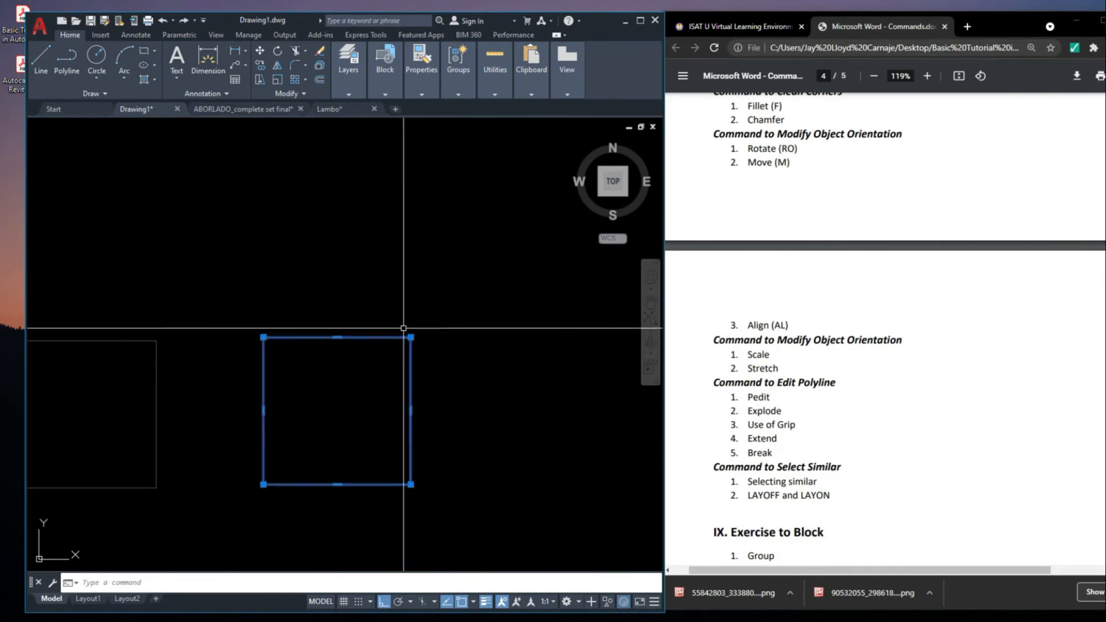
click(411, 338)
click(410, 191)
click(411, 192)
click(481, 244)
key(ctrl+z)
key(ctrl+z)
Stretch the square's top side upward and its right side outward with their midpoint grips
click(426, 369)
click(383, 336)
click(337, 338)
click(338, 231)
click(338, 205)
click(338, 237)
click(353, 163)
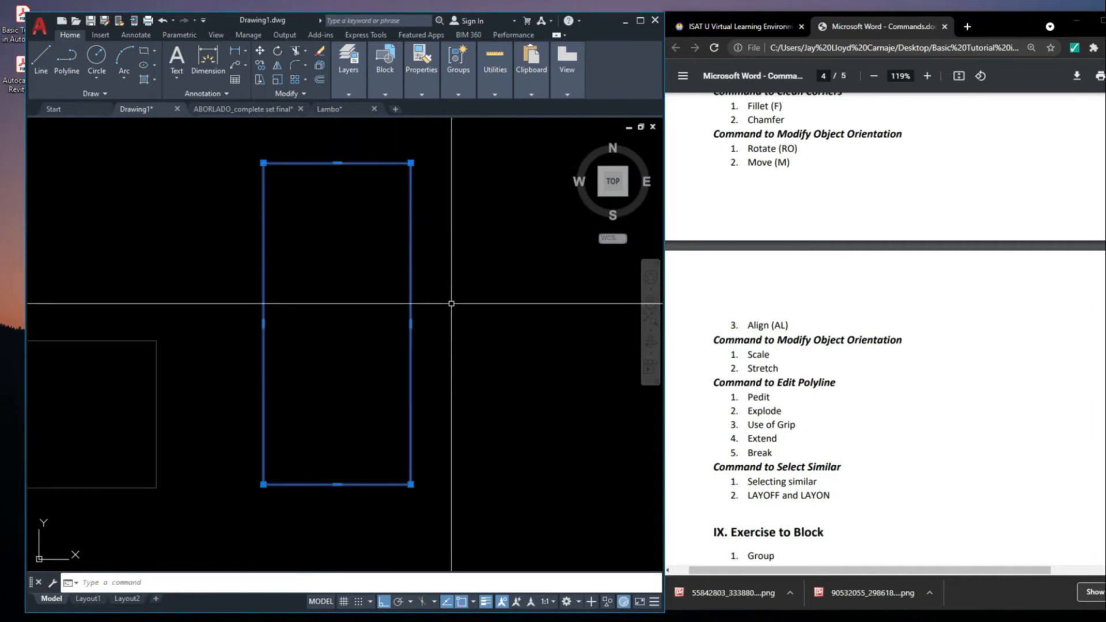
click(411, 324)
click(514, 336)
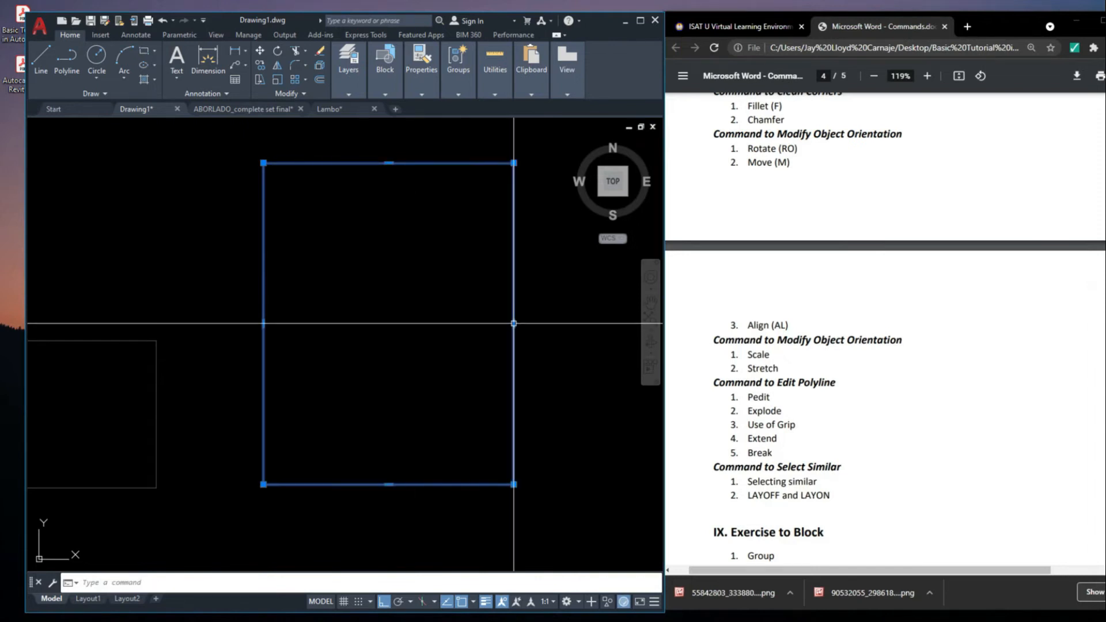
Continue stretching the enlarged square outward with its grips and deselect it
scroll(507, 338, down, 3)
scroll(470, 271, up, 2)
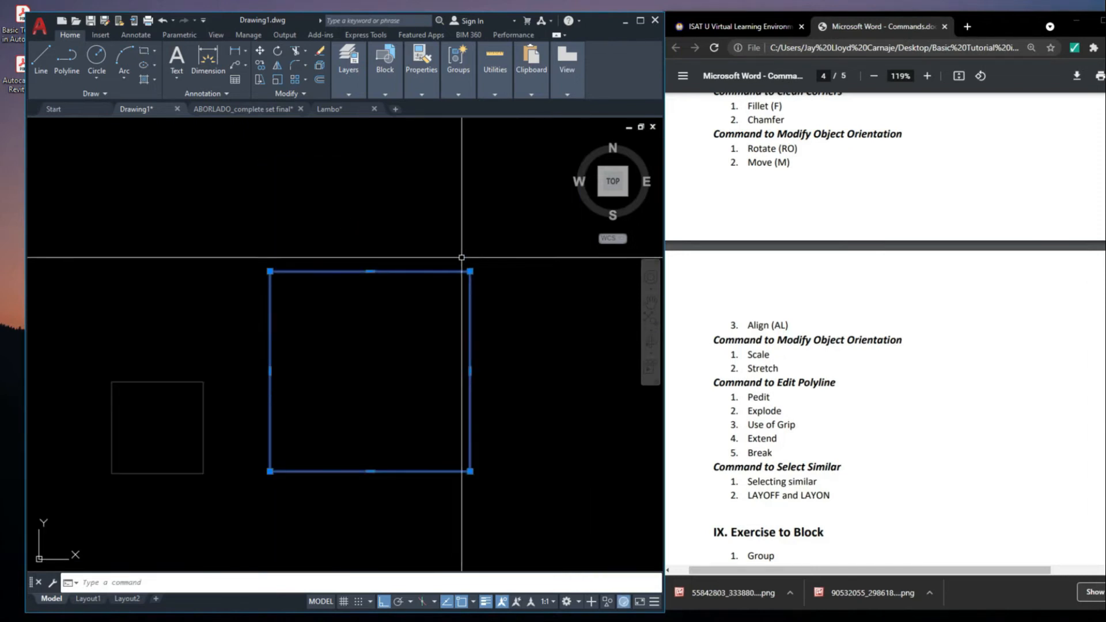
click(462, 257)
click(477, 357)
click(471, 371)
click(522, 384)
click(556, 390)
click(472, 347)
click(522, 271)
click(593, 281)
middle_drag(546, 312, 254, 299)
click(302, 258)
click(429, 260)
scroll(420, 301, down, 2)
middle_drag(415, 344, 447, 349)
scroll(447, 351, down, 2)
Undo all the grip stretches on the right small square
key(ctrl+z)
key(ctrl+z)
key(ctrl+z)
key(ctrl+z)
key(ctrl+z)
key(ctrl+z)
scroll(496, 343, down, 2)
key(ctrl+z)
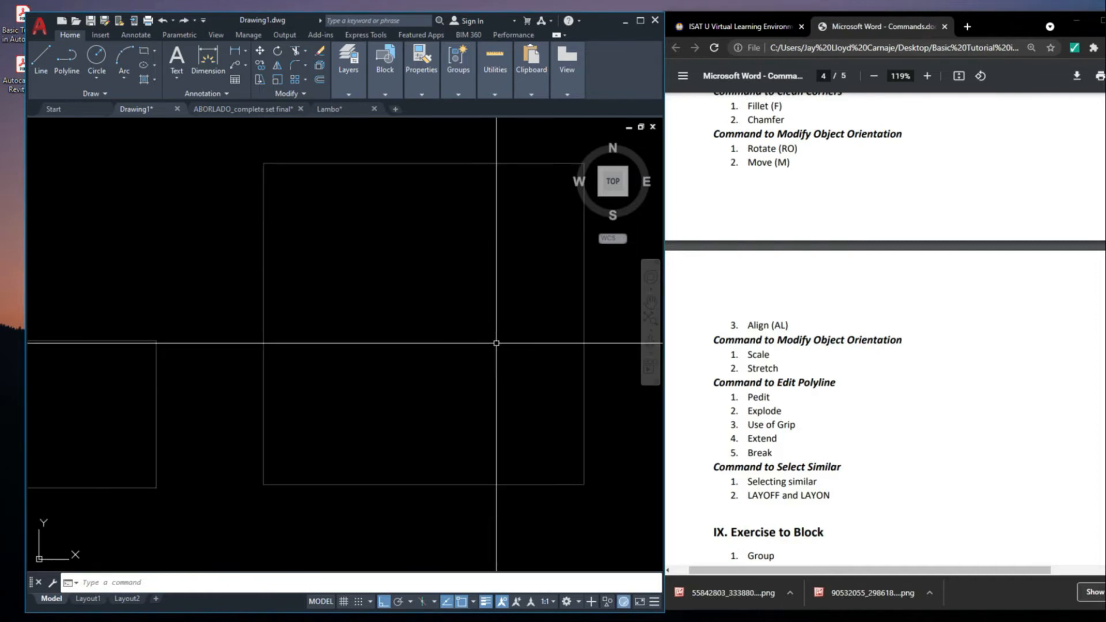
key(ctrl+z)
scroll(493, 342, down, 2)
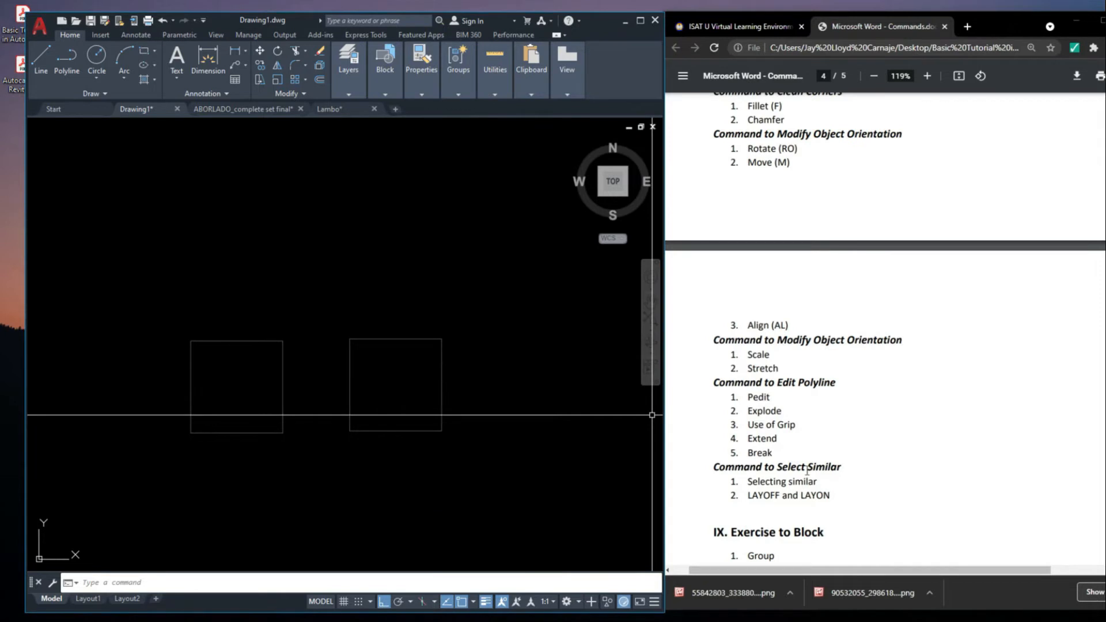
click(450, 438)
scroll(504, 352, down, 2)
click(420, 432)
mouse_move(528, 449)
middle_down()
mouse_move(428, 436)
mouse_move(397, 310)
middle_up()
scroll(354, 355, up, 2)
click(449, 397)
click(338, 326)
key(Escape)
scroll(347, 318, down, 3)
mouse_move(480, 327)
middle_down()
mouse_move(386, 393)
mouse_move(412, 378)
mouse_move(420, 351)
middle_up()
Draw a long horizontal line in the empty area beside the two small squares
text(l)
key(Return)
click(295, 302)
click(476, 373)
key(Escape)
scroll(394, 366, up, 2)
text(pl)
key(Return)
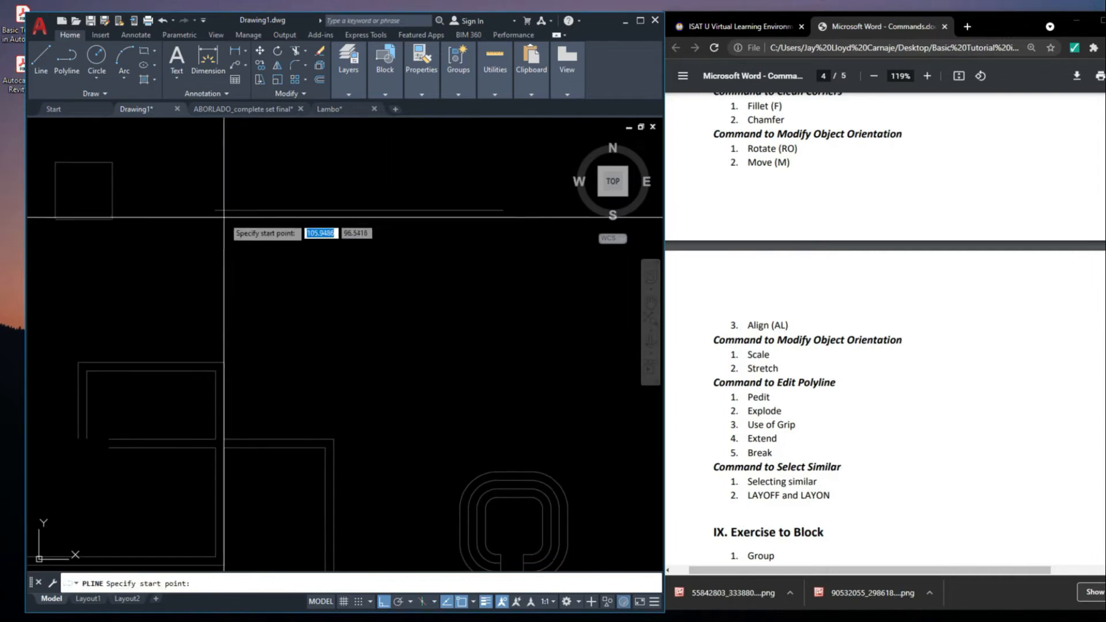
click(219, 213)
scroll(335, 314, down, 2)
key(Escape)
mouse_move(402, 297)
middle_down()
mouse_move(250, 292)
mouse_move(248, 276)
middle_up()
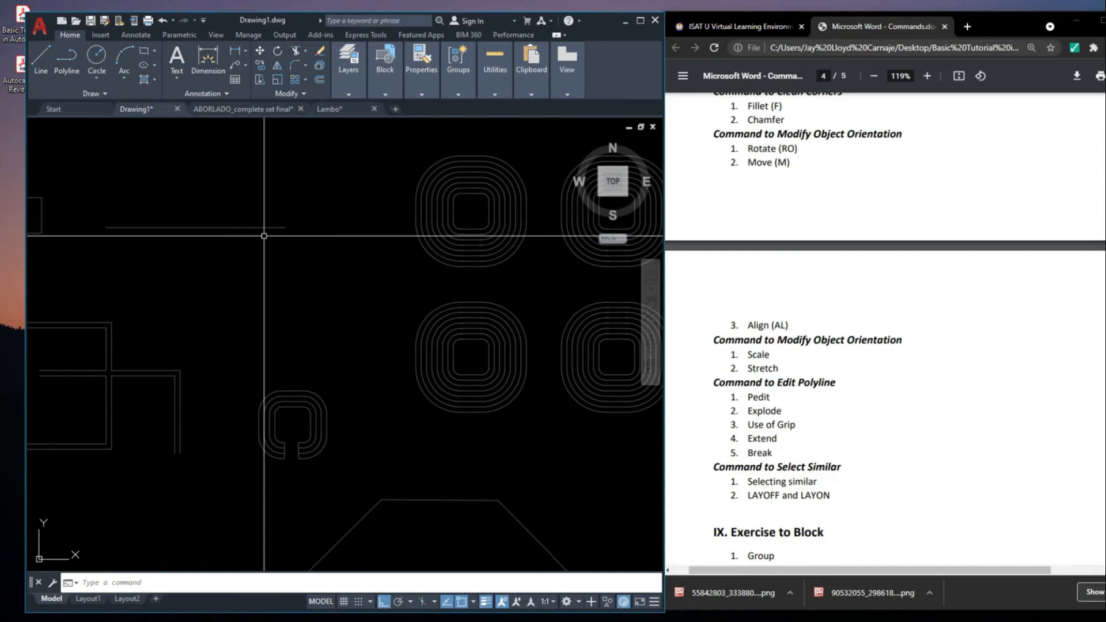
Draw an open square polyline below the long line, leaving a gap at the upper side's left end
text(pl)
key(Return)
scroll(295, 268, up, 4)
click(295, 266)
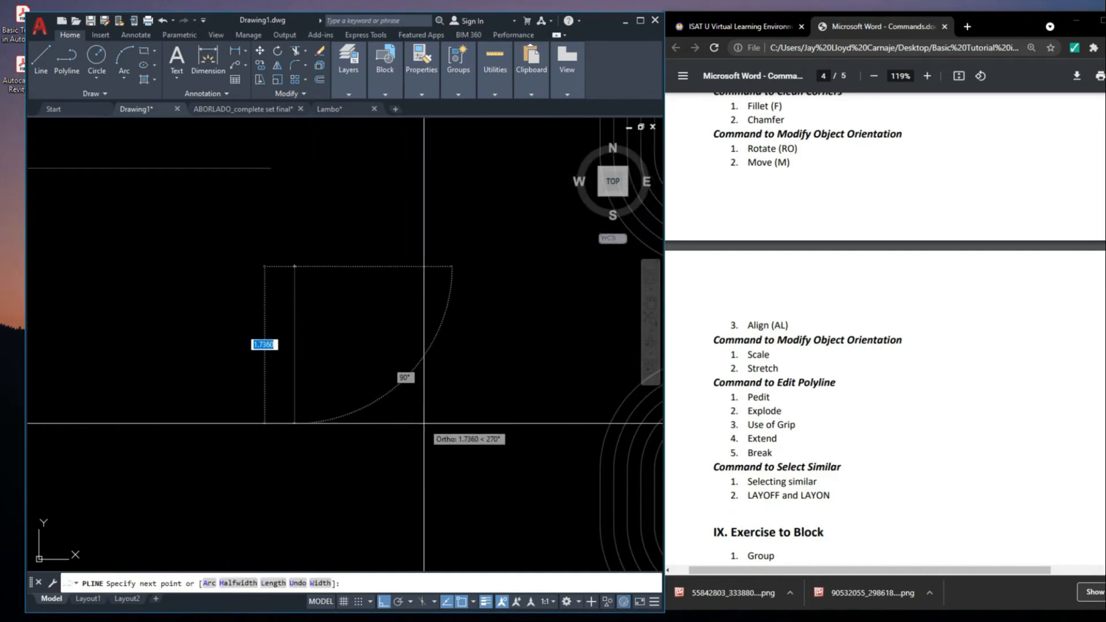
key(Return)
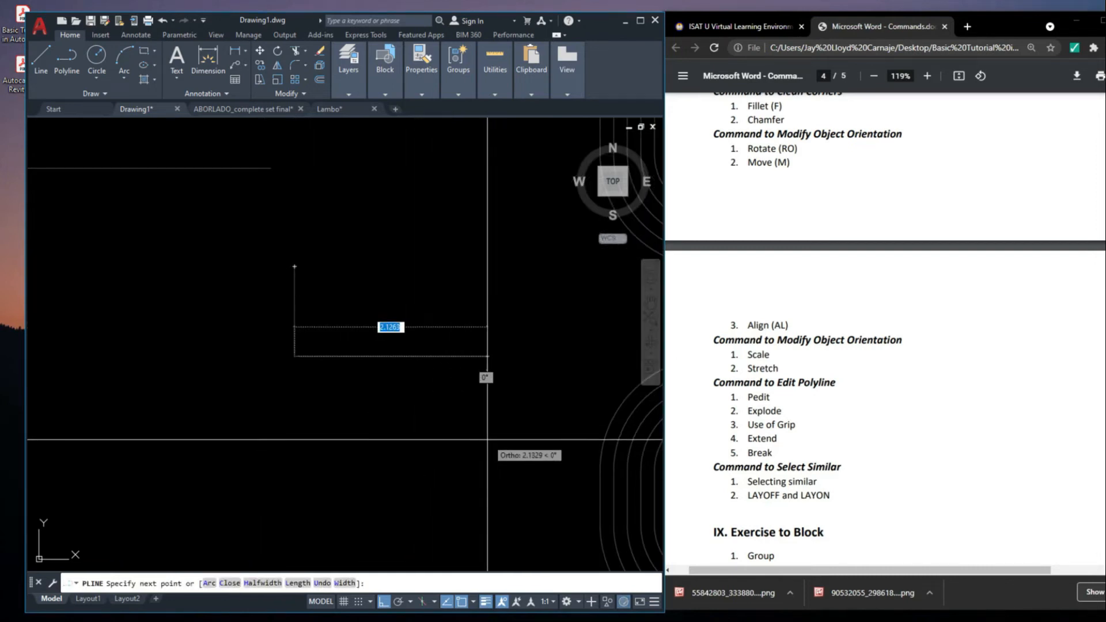
key(Return)
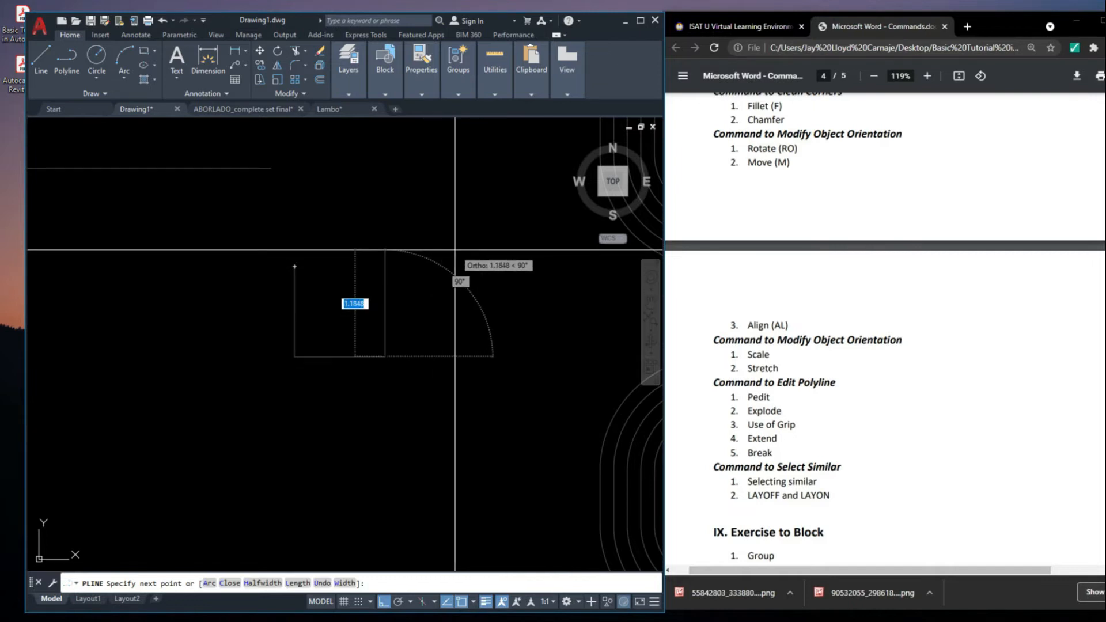
key(Return)
middle_drag(270, 338, 338, 381)
scroll(375, 314, up, 2)
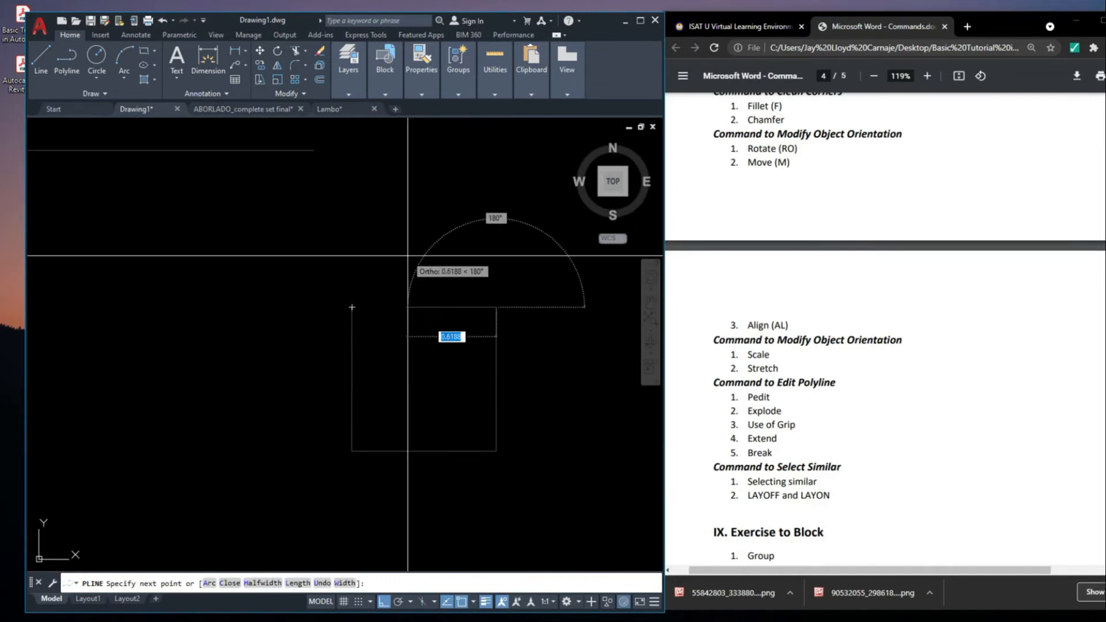
click(404, 314)
key(Escape)
Try to close the polyline's gap by stretching its open end grip to the left side's upper endpoint
scroll(444, 372, up, 2)
scroll(401, 269, up, 4)
click(399, 302)
click(337, 236)
key(Escape)
scroll(366, 301, down, 8)
scroll(384, 310, up, 2)
click(384, 310)
click(354, 242)
click(350, 286)
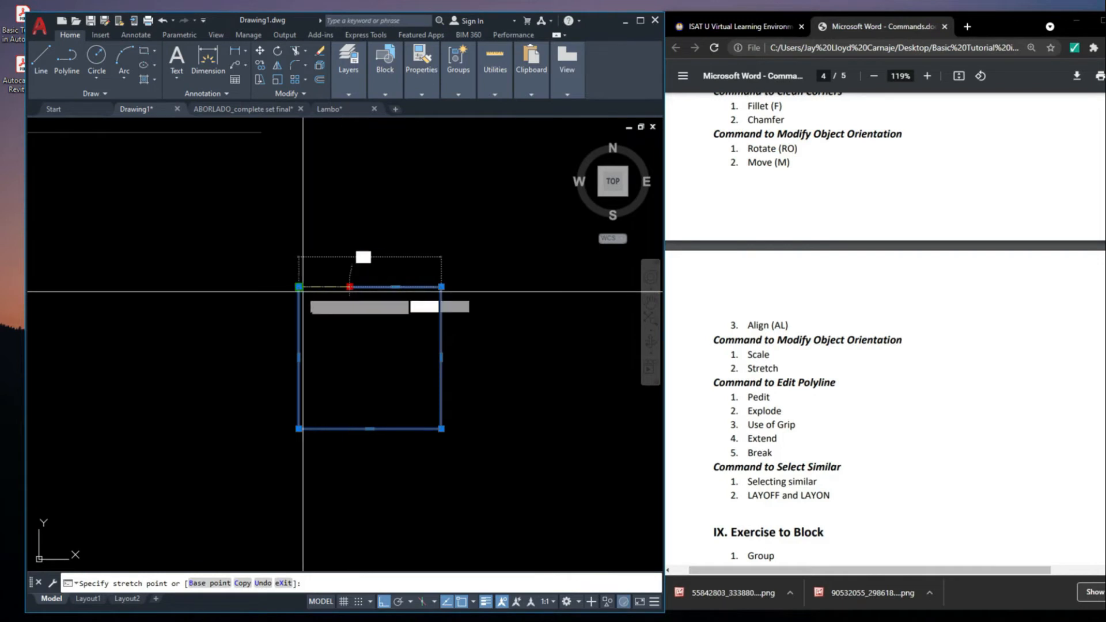
key(Escape)
key(Escape)
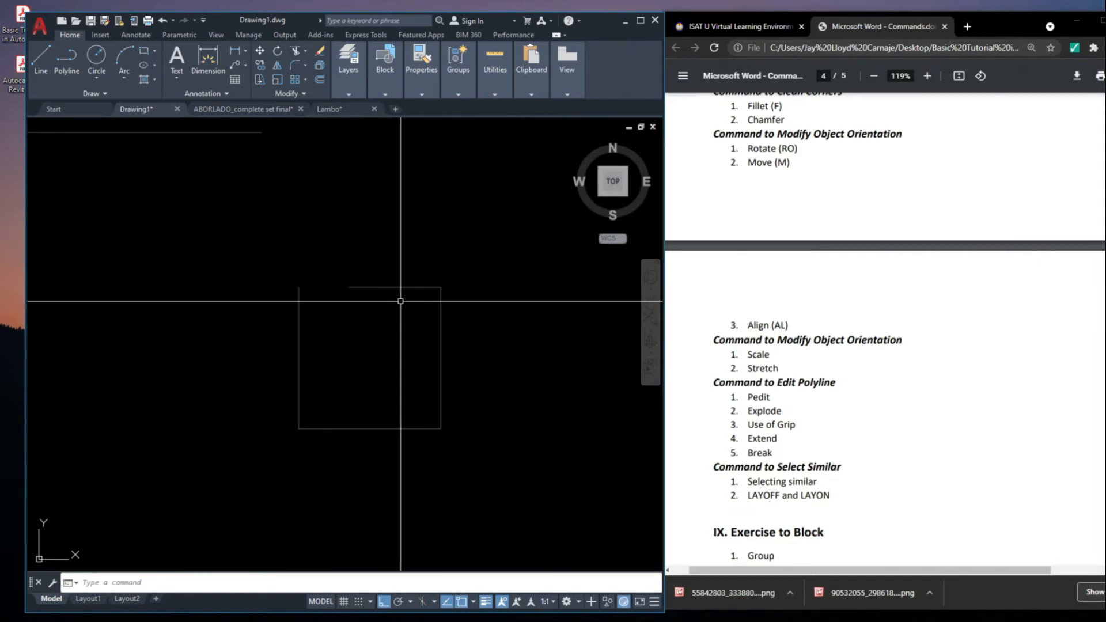
Extend the open polyline's upper side to the left side's upper endpoint and select the corner to check it
text(EX)
key(Return)
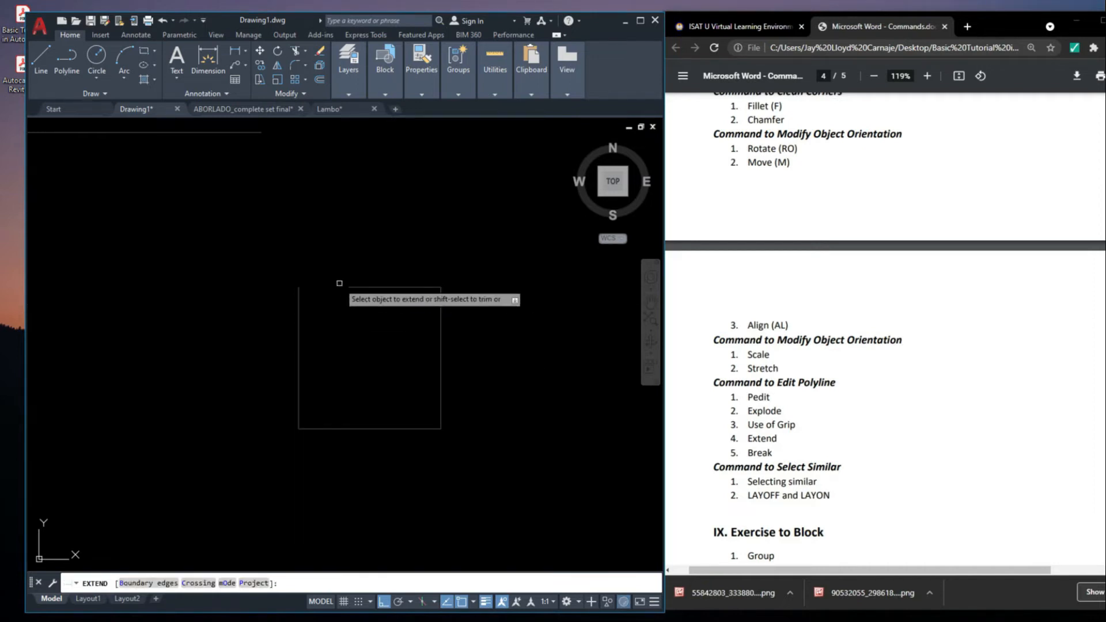
scroll(281, 275, up, 2)
key(Escape)
click(315, 302)
click(314, 267)
key(Escape)
scroll(314, 267, down, 4)
Draw a horizontal line in the empty area beside the closed square
mouse_move(442, 331)
middle_down()
mouse_move(421, 364)
mouse_move(374, 365)
middle_up()
text(l)
key(space)
click(389, 285)
click(523, 318)
key(Escape)
Draw a short vertical line below the middle of the new horizontal line, without touching it
middle_drag(486, 407, 498, 399)
text(l)
key(space)
click(469, 388)
click(474, 329)
key(Escape)
middle_drag(513, 353, 516, 366)
scroll(445, 280, up, 2)
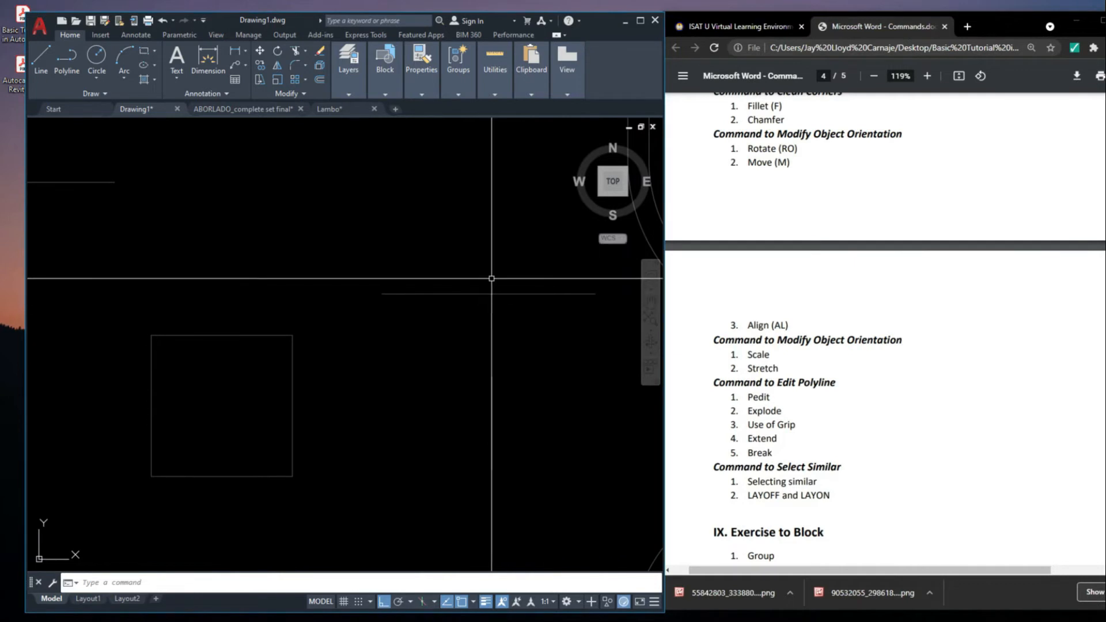
Extend the vertical line up to the horizontal line and select both lines to check the junction
middle_drag(514, 329, 450, 321)
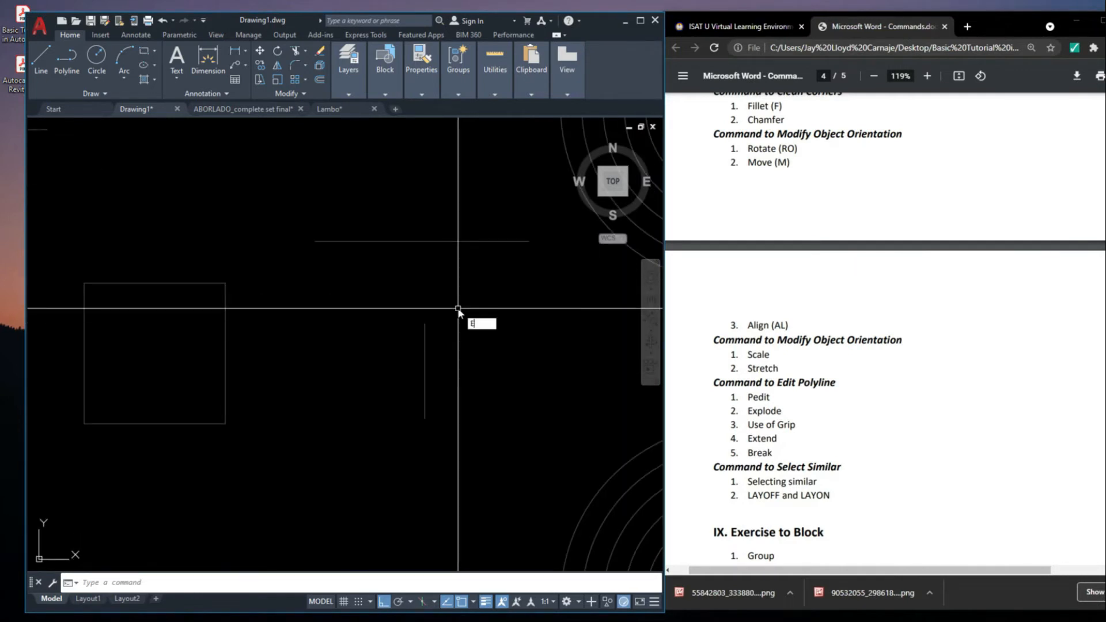
key(Return)
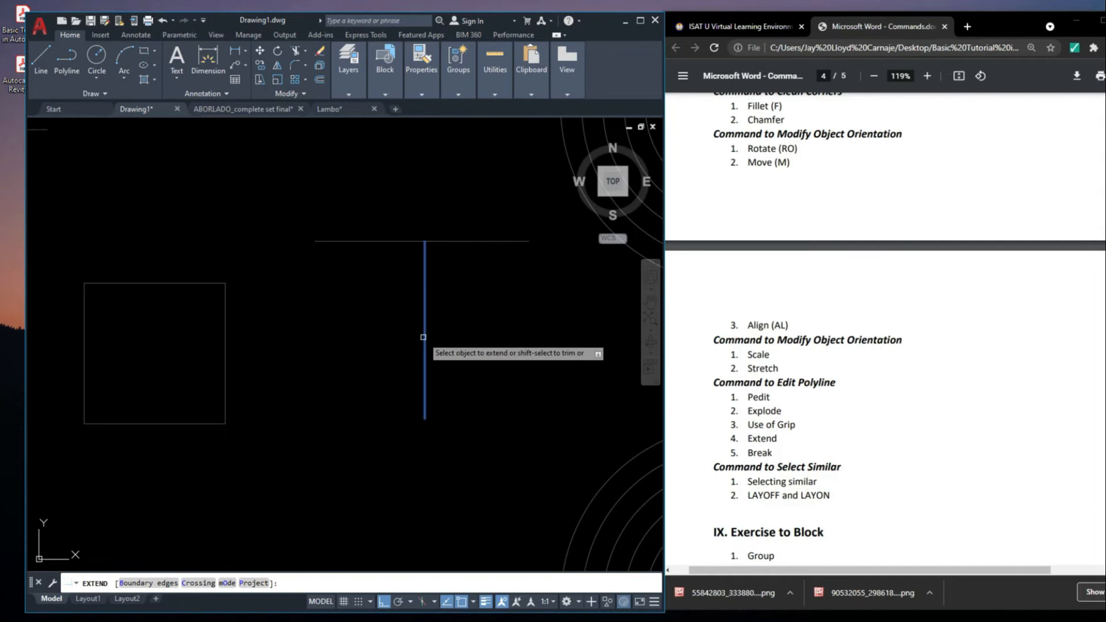
scroll(466, 307, down, 2)
key(Escape)
scroll(442, 267, up, 6)
click(473, 311)
click(367, 146)
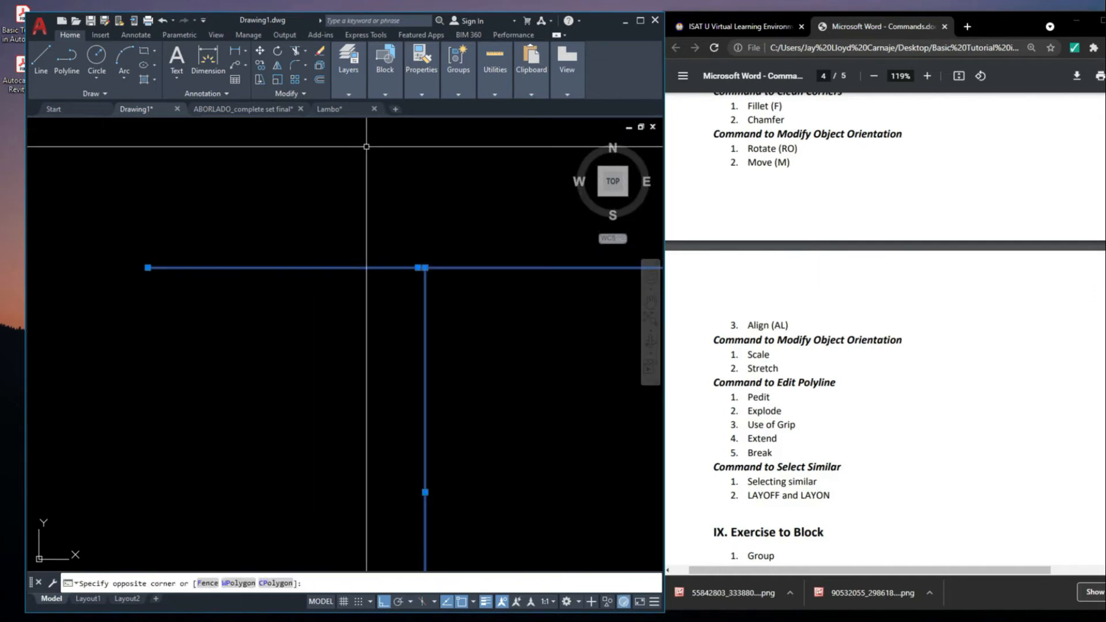
scroll(387, 261, down, 4)
key(Escape)
Delete the horizontal line above the extended vertical line
scroll(408, 261, up, 2)
click(461, 301)
click(437, 240)
scroll(445, 263, down, 4)
key(Delete)
scroll(404, 392, down, 2)
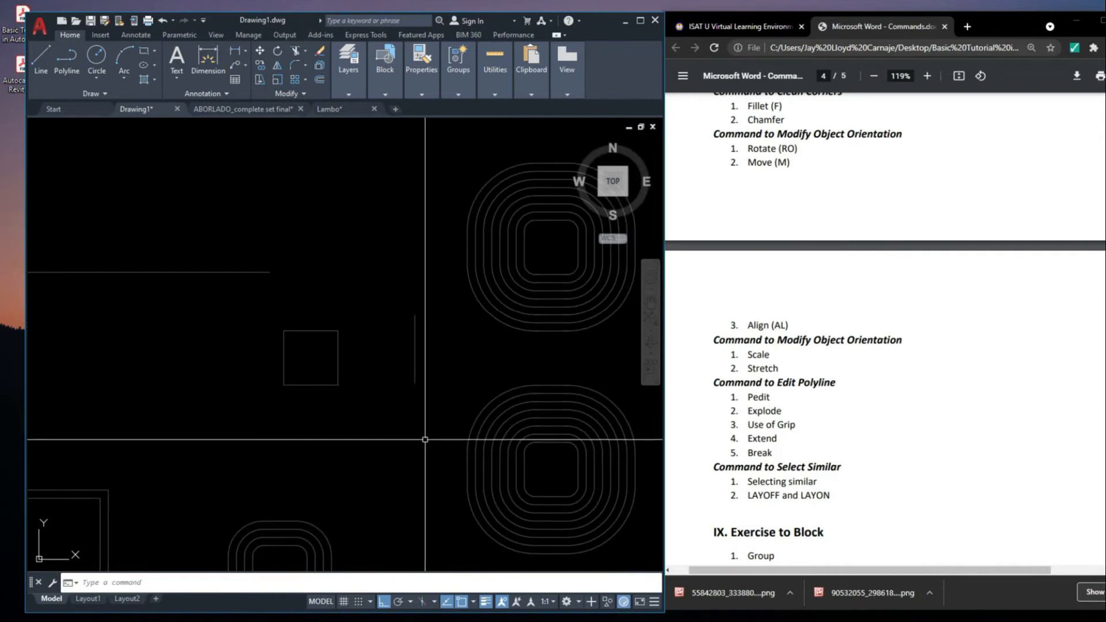
Break the square's upper side with two break points to leave a gap
scroll(455, 369, down, 2)
scroll(423, 376, up, 2)
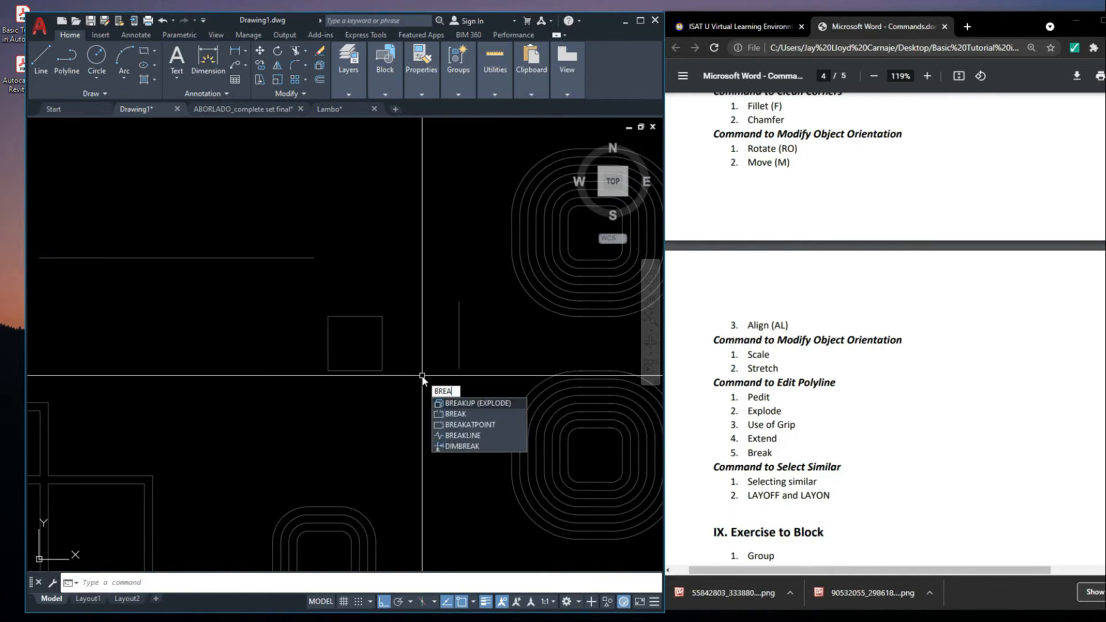
key(Return)
middle_drag(479, 318, 507, 336)
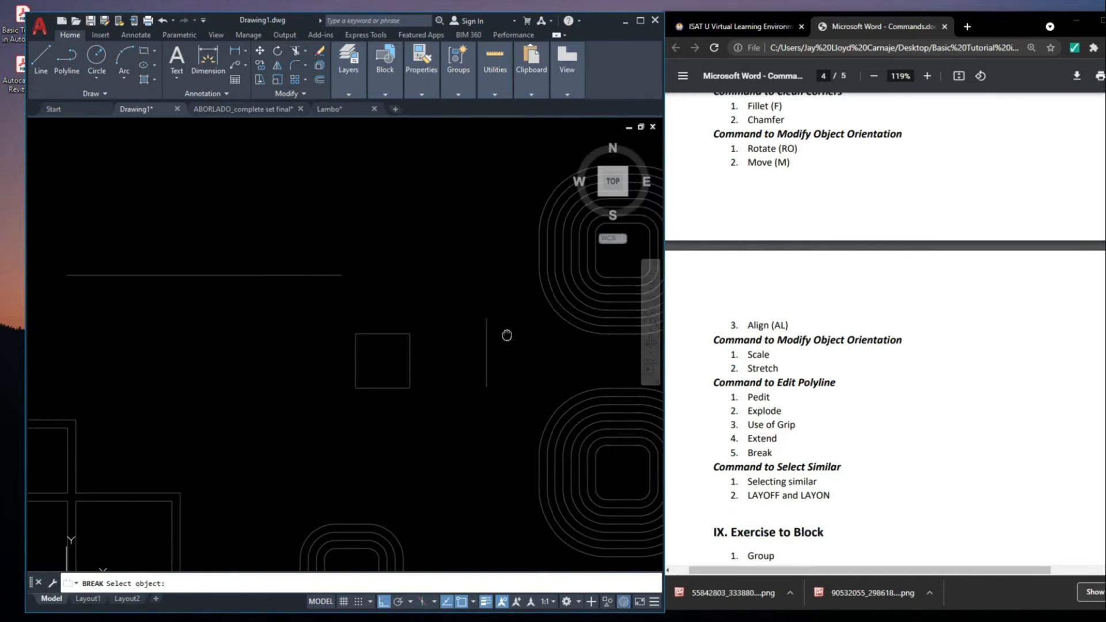
click(383, 331)
scroll(392, 339, up, 6)
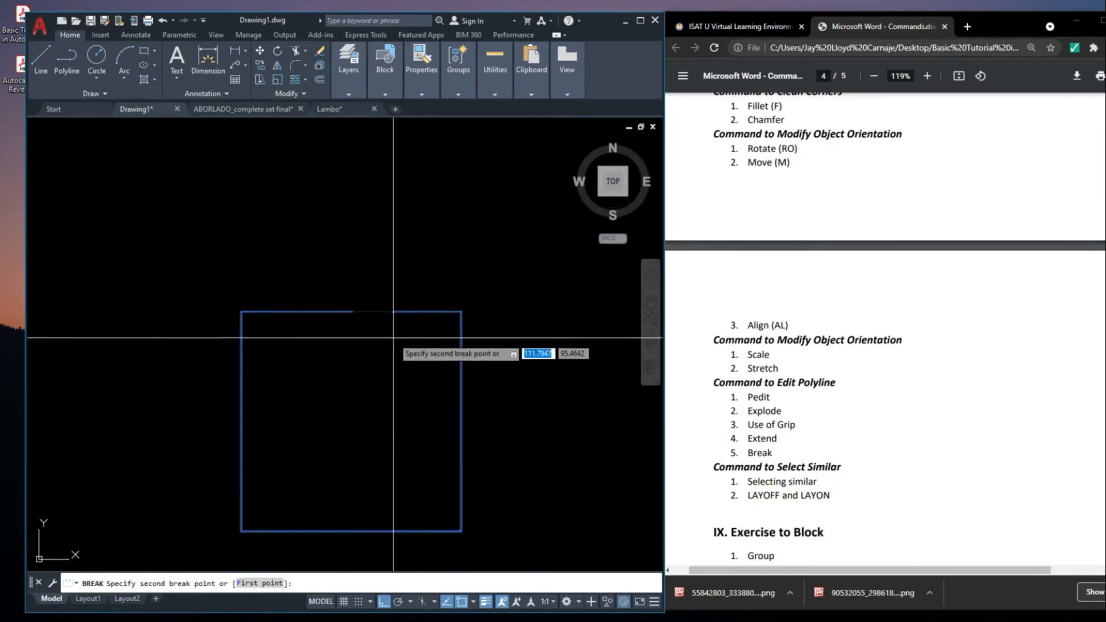
click(413, 313)
middle_drag(397, 334, 439, 340)
Undo the break in the square's upper side and select the square to inspect its outline
key(ctrl+z)
click(356, 312)
click(356, 317)
scroll(358, 313, up, 8)
middle_drag(347, 346, 385, 344)
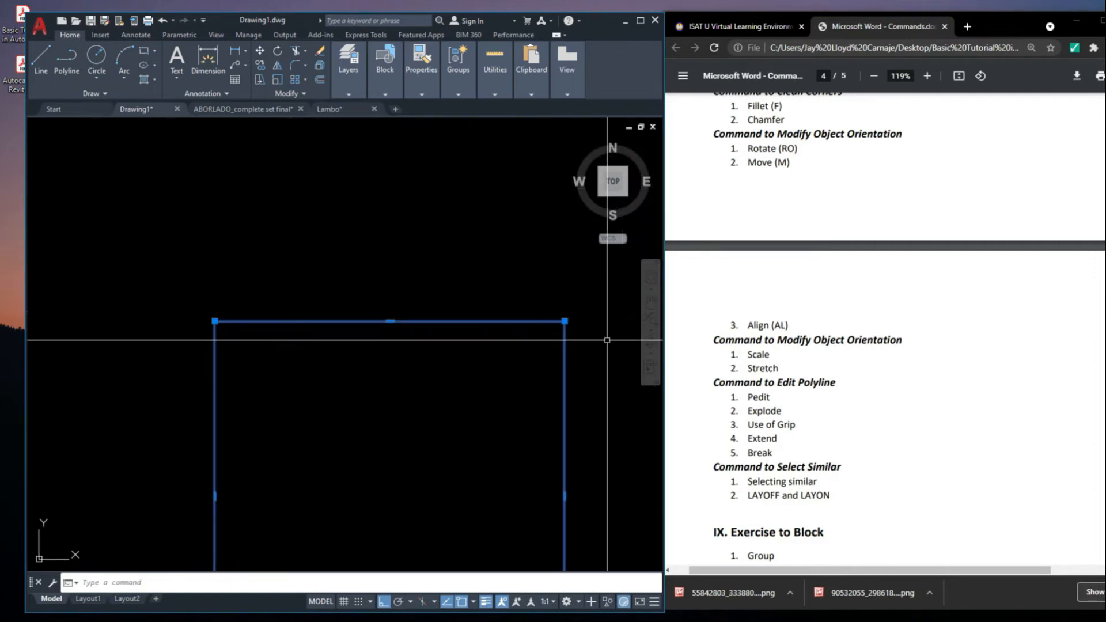
key(Escape)
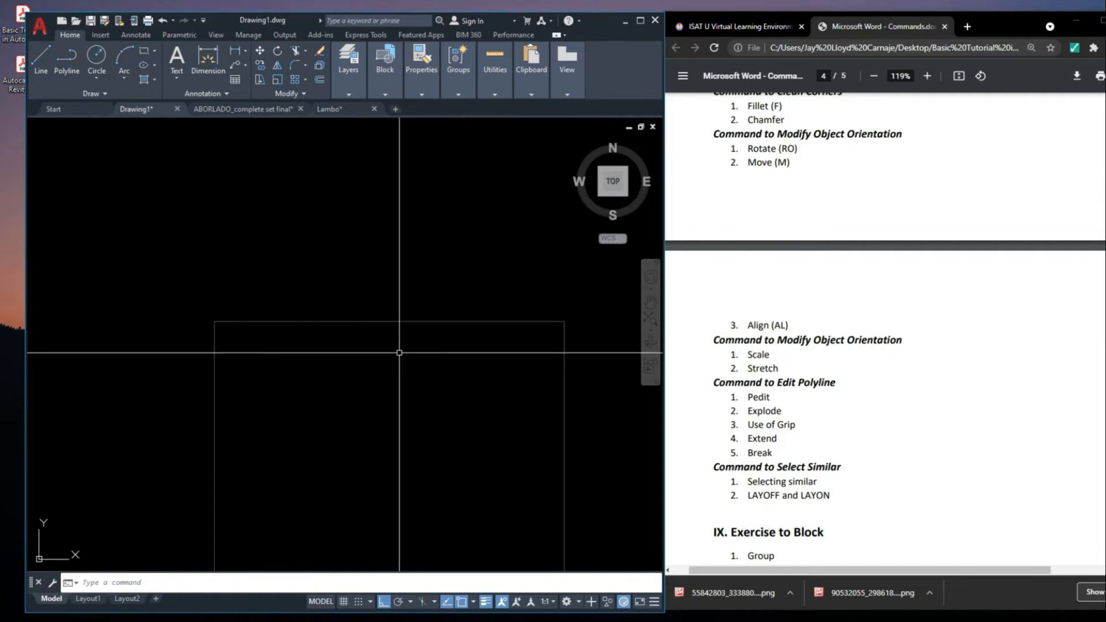
Break the square's upper side again with the BREAK command, leaving a gap in its middle part
text(K)
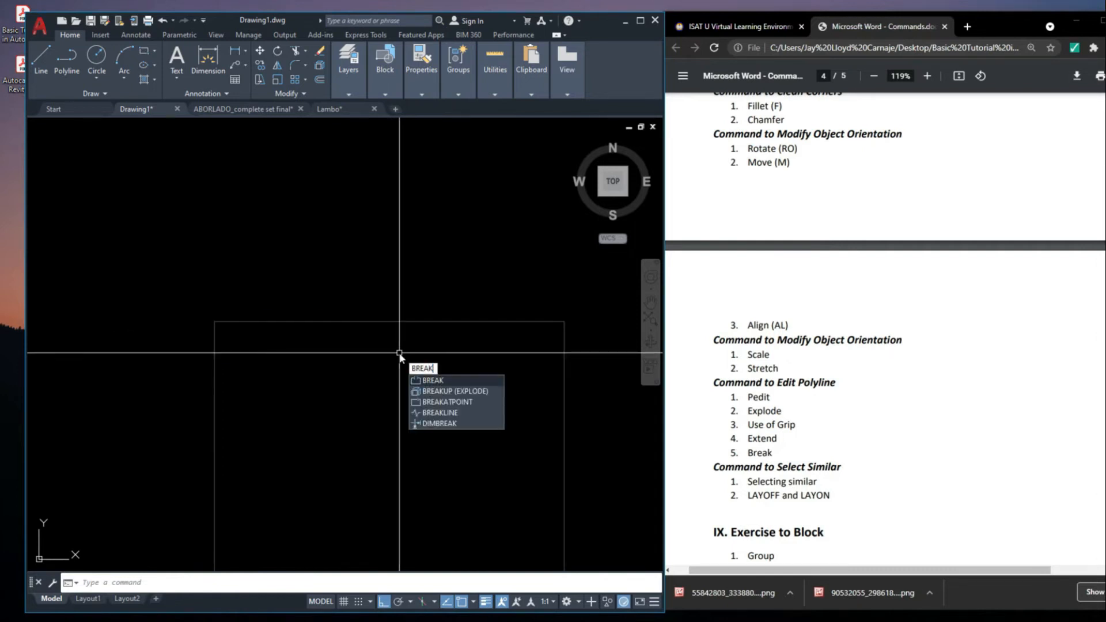
key(Return)
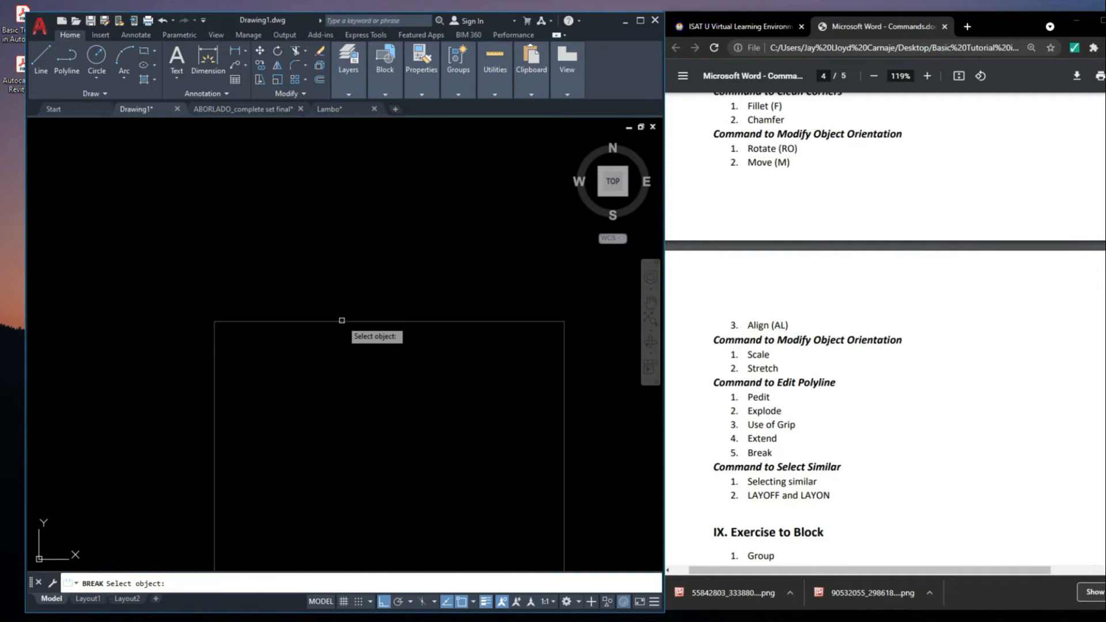
click(302, 322)
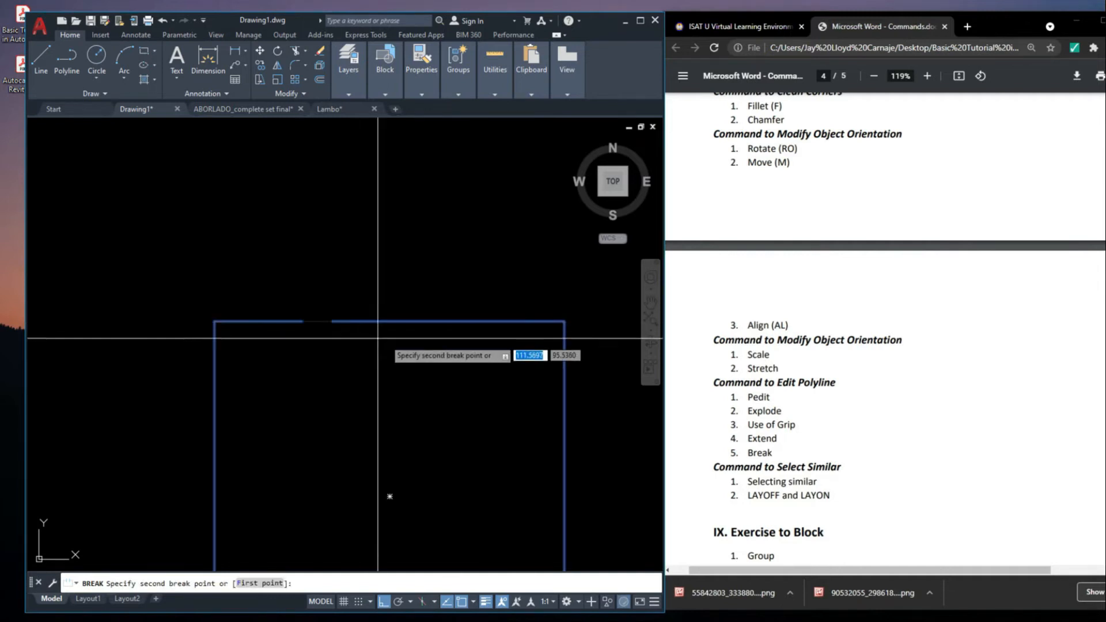
click(473, 352)
scroll(460, 312, down, 5)
Inspect the broken square by selecting it around the gap, and clear the selection
click(480, 316)
click(398, 326)
click(388, 311)
key(Escape)
scroll(462, 332, down, 6)
click(498, 381)
key(Escape)
scroll(484, 325, up, 3)
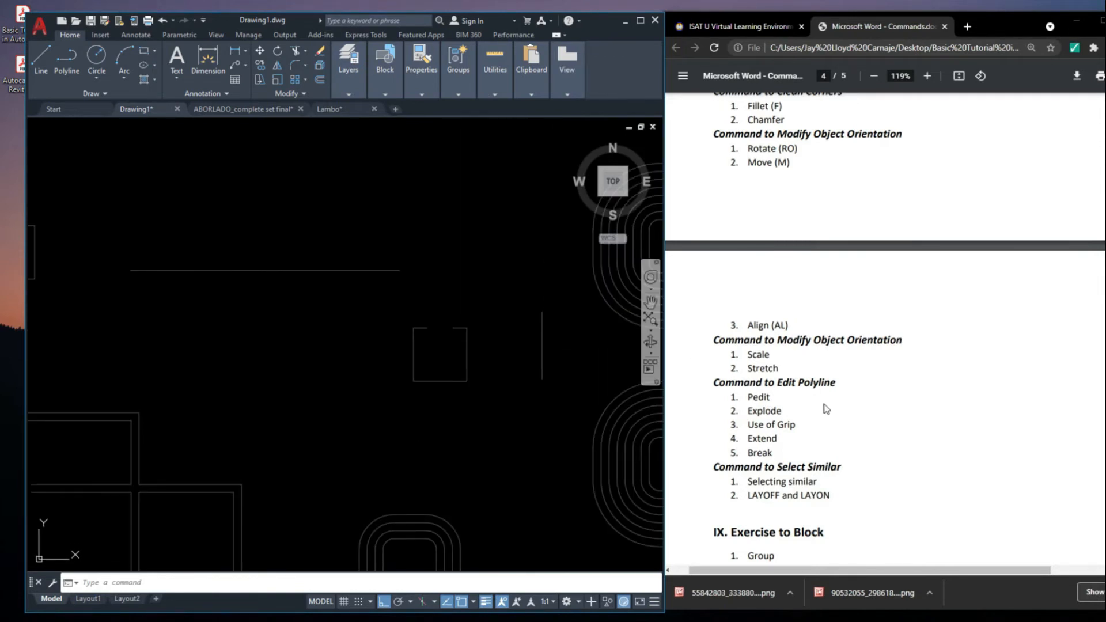
Switch to the ABORLADO_complete set final drawing and bring its floor plans into view
scroll(824, 398, down, 1)
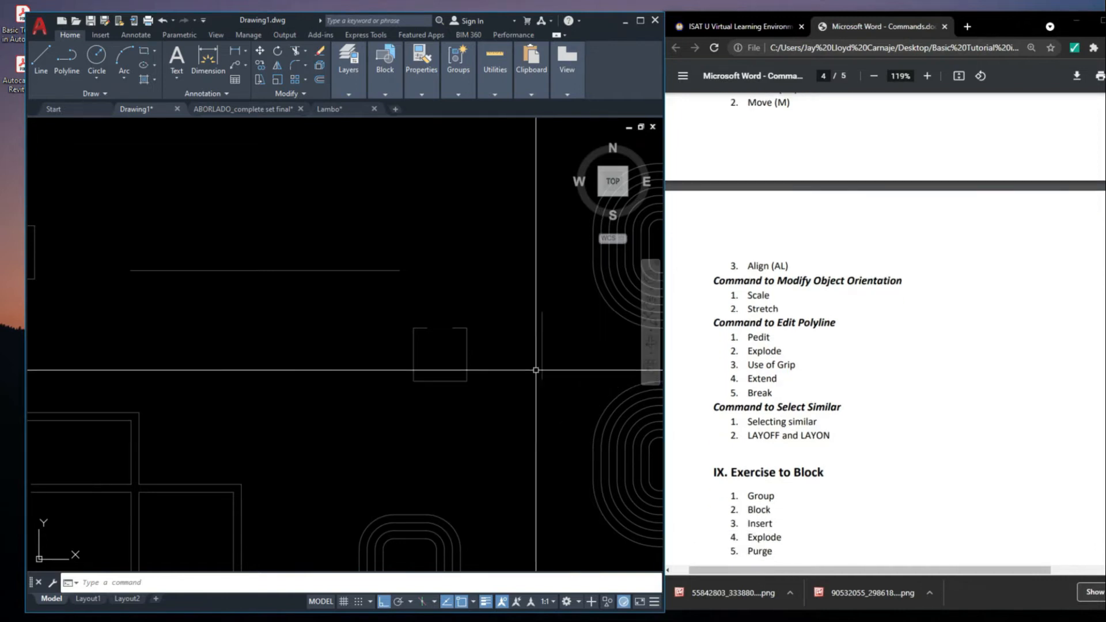
click(243, 109)
scroll(431, 340, up, 8)
middle_drag(431, 340, 455, 317)
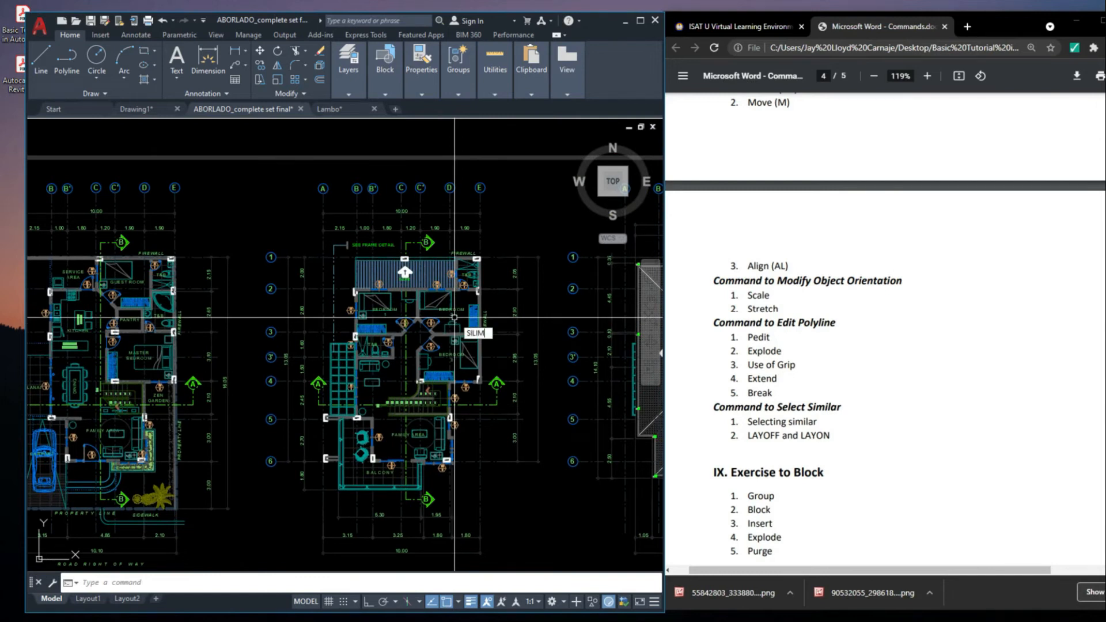
Select all matching columns with SELECTSIMILAR, using the column above the slope arrow on the second floor plan
key(BackSpace)
key(BackSpace)
text(E)
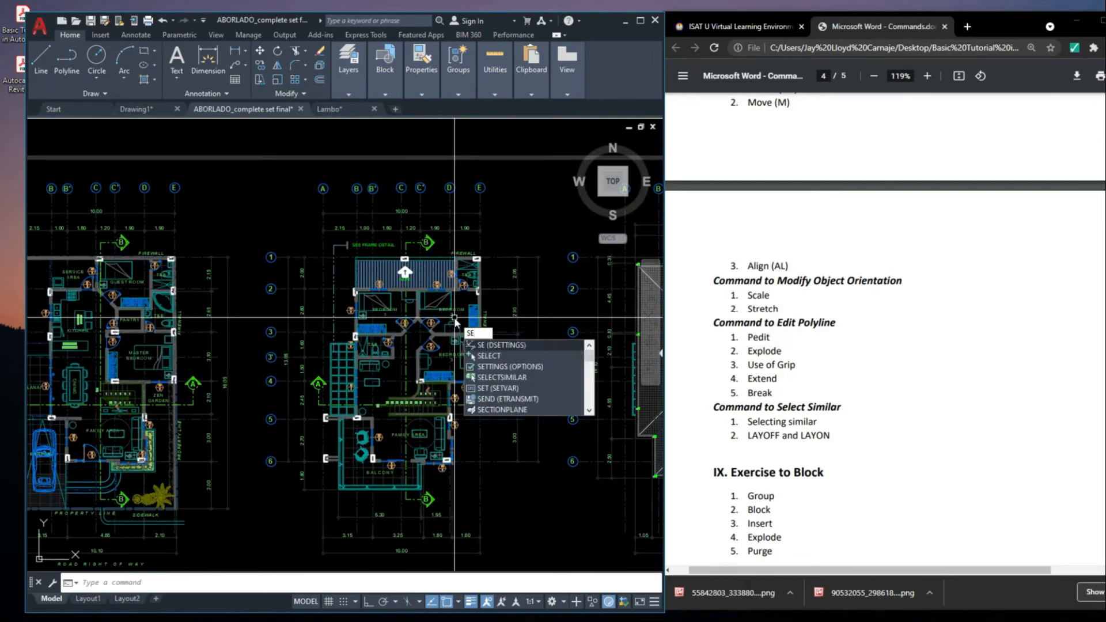
text(LECT)
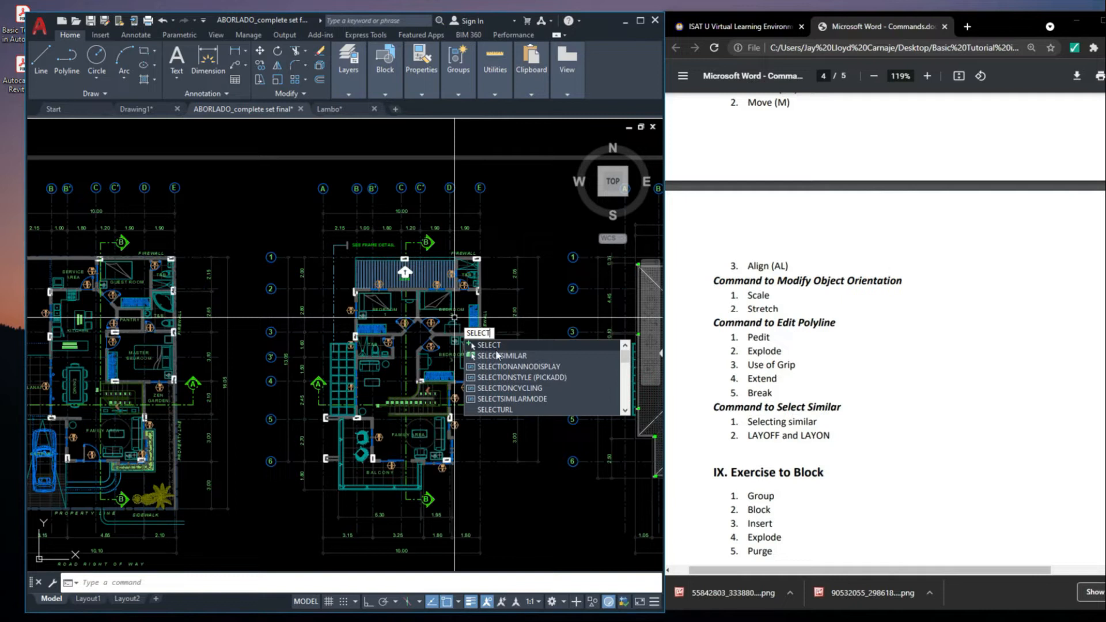
click(497, 356)
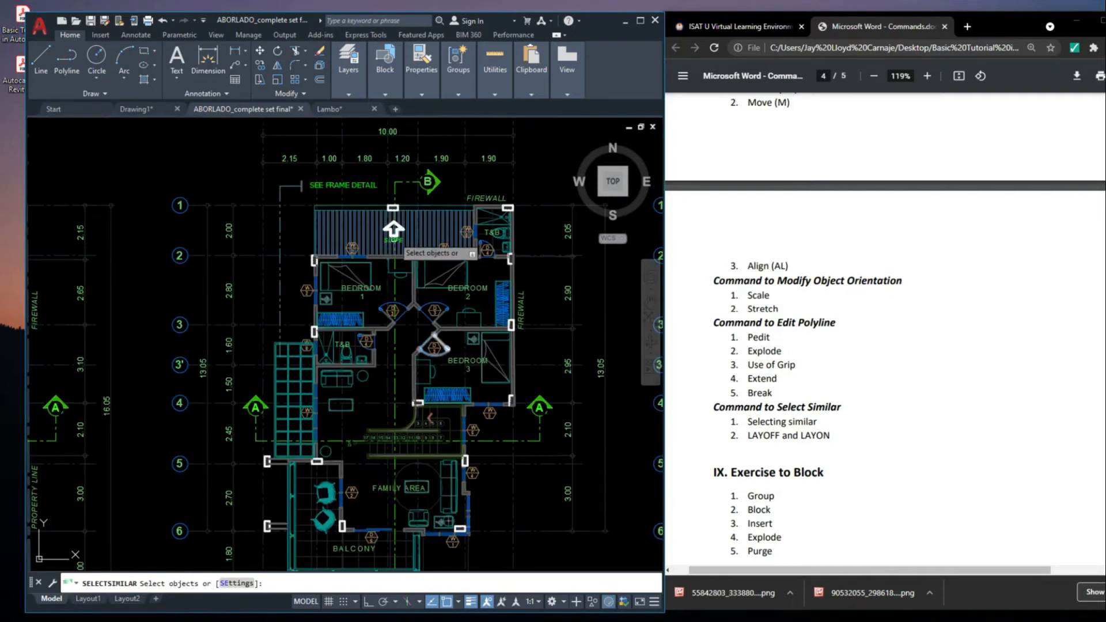
scroll(409, 265, up, 5)
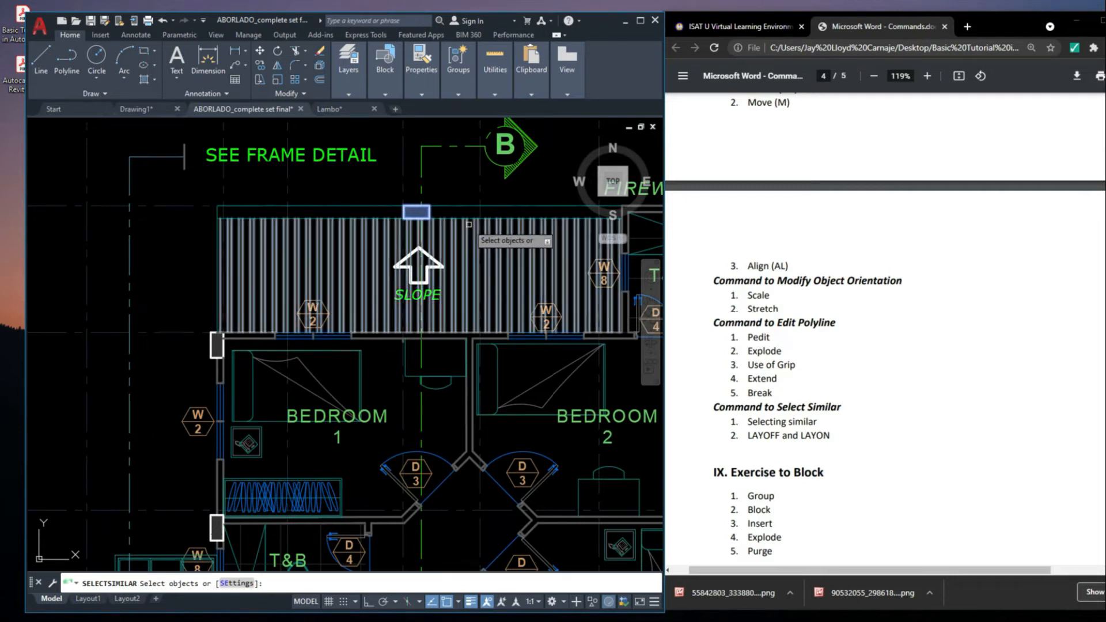
key(Return)
Move the selected columns into the empty area beside the sheets and undo the move
middle_drag(484, 283, 483, 293)
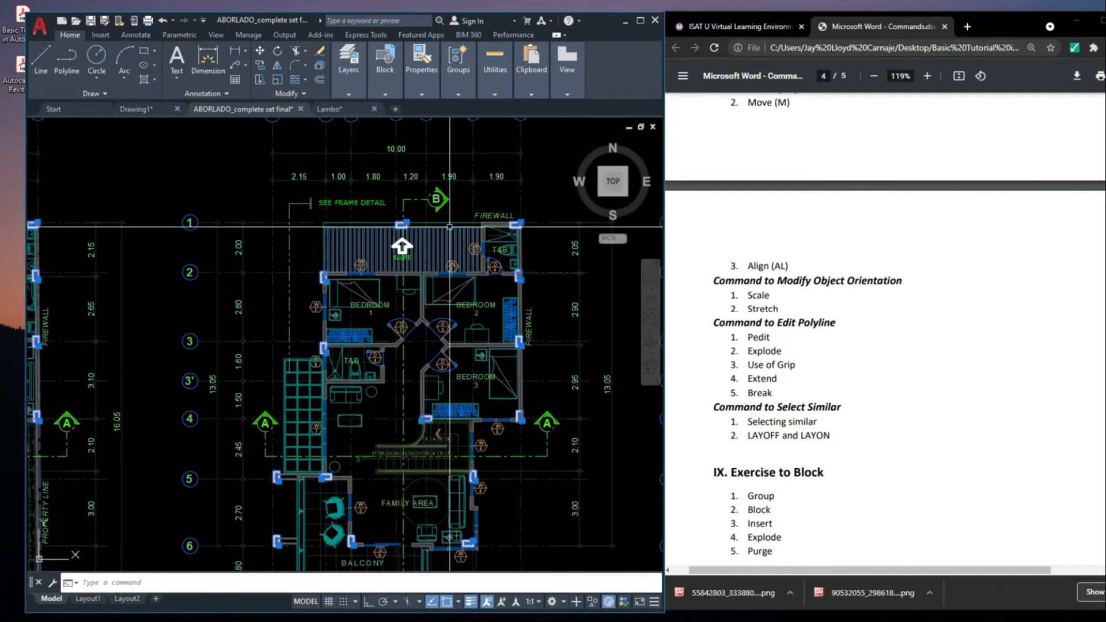
scroll(390, 223, up, 4)
scroll(363, 231, down, 5)
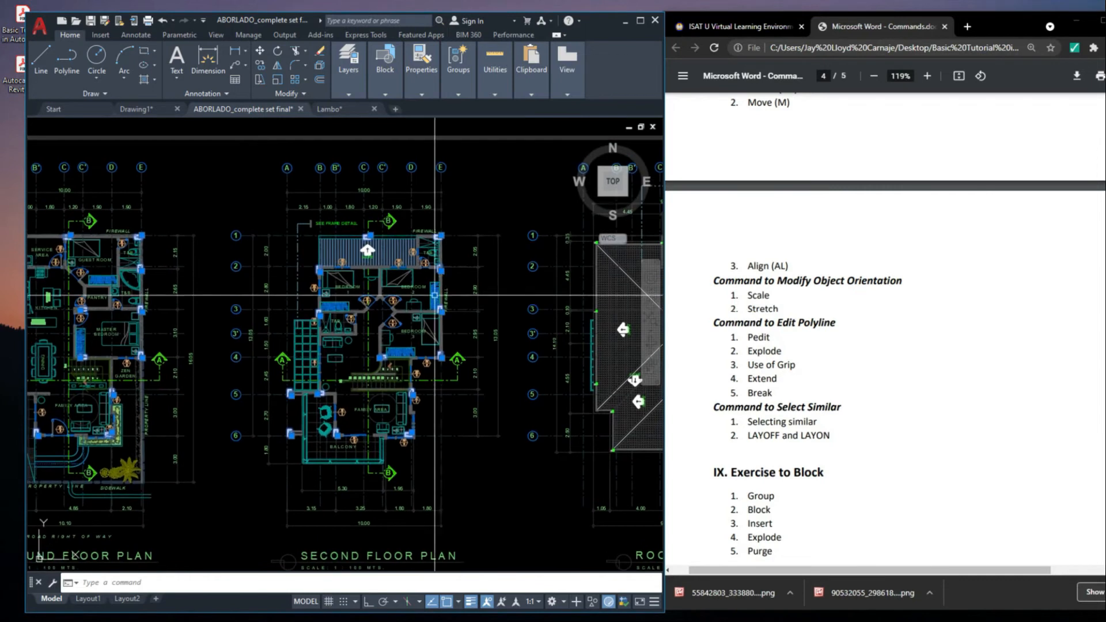
scroll(380, 265, up, 3)
scroll(379, 264, down, 3)
scroll(379, 264, down, 3)
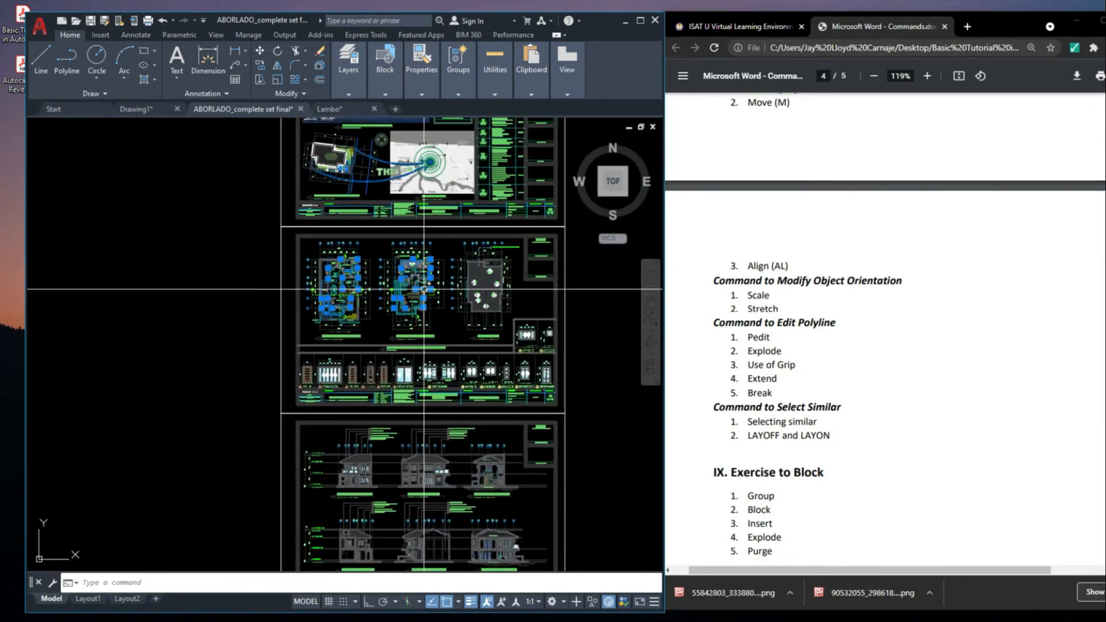
middle_drag(259, 312, 359, 290)
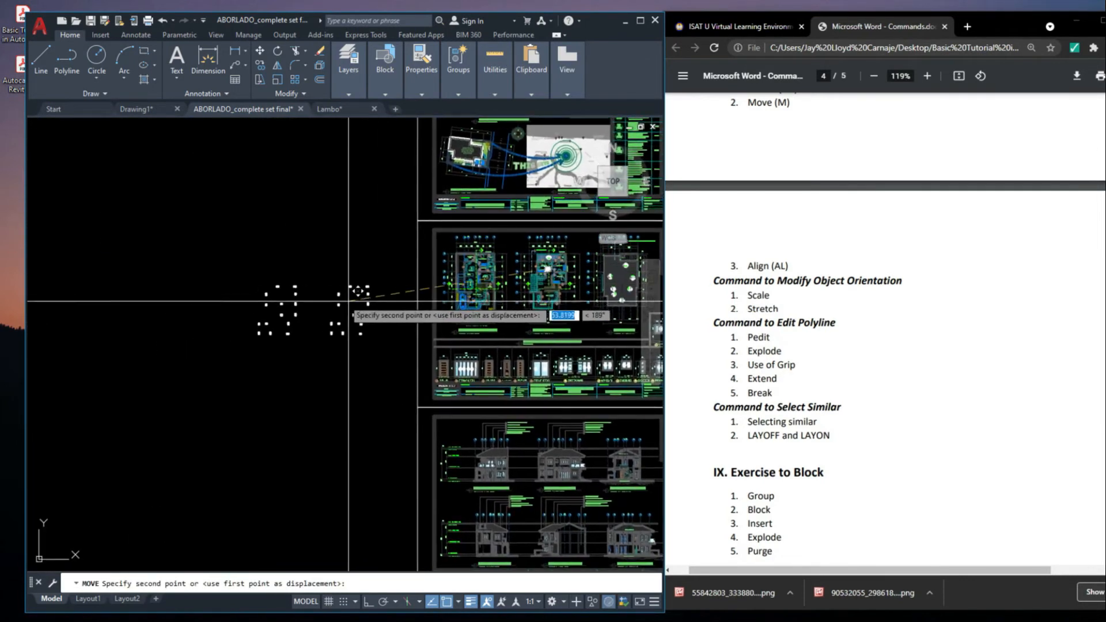
scroll(445, 282, up, 2)
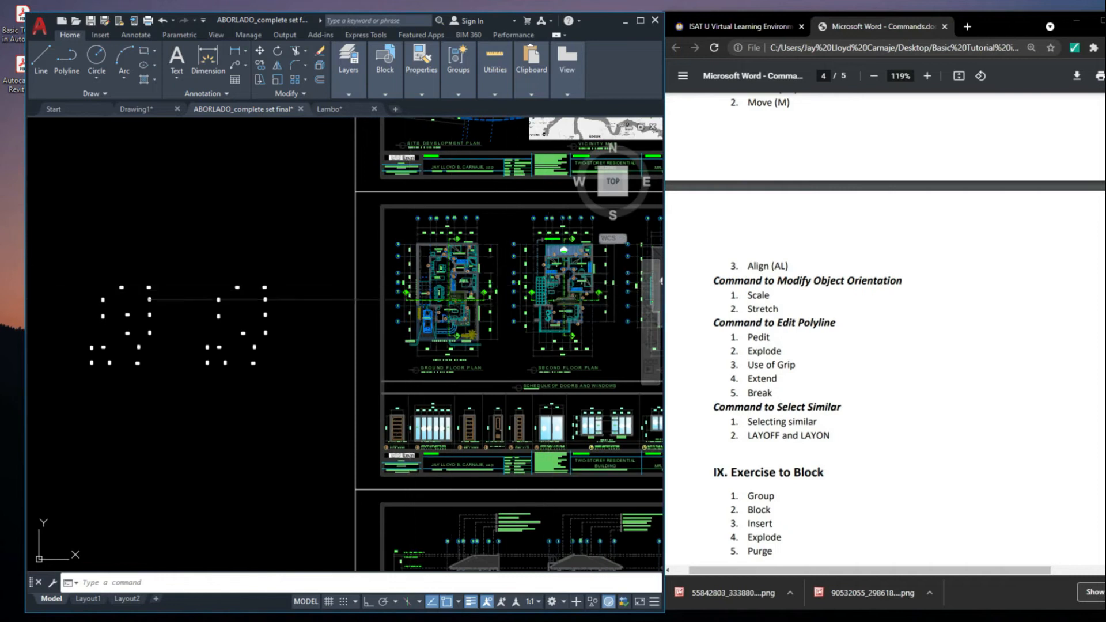
key(ctrl+z)
key(ctrl+z)
Select all matching doors with SELECTSIMILAR, using the D-3 door of the ground floor guest room
scroll(363, 291, up, 8)
middle_drag(368, 274, 437, 299)
scroll(397, 189, up, 2)
middle_drag(396, 187, 401, 177)
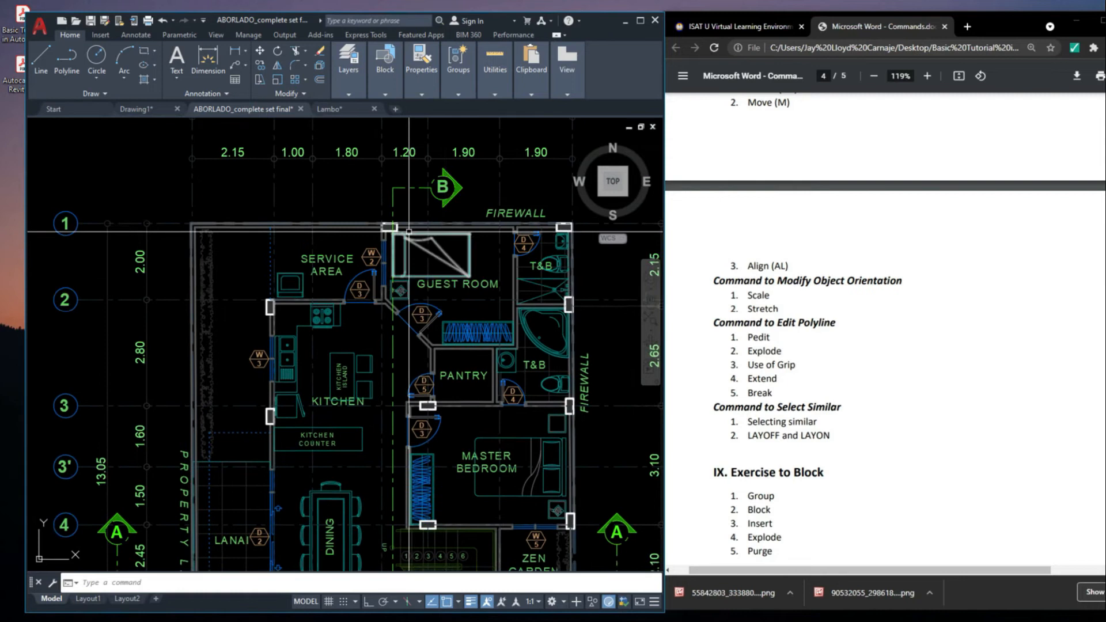
scroll(446, 295, up, 2)
scroll(409, 321, up, 2)
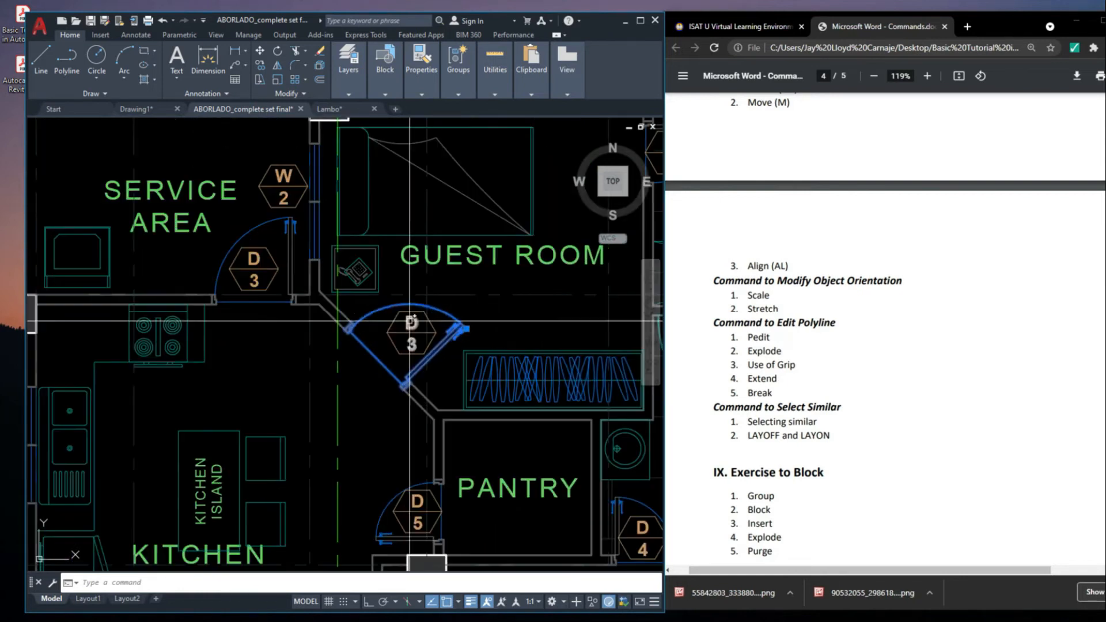
scroll(474, 315, down, 6)
scroll(455, 324, up, 6)
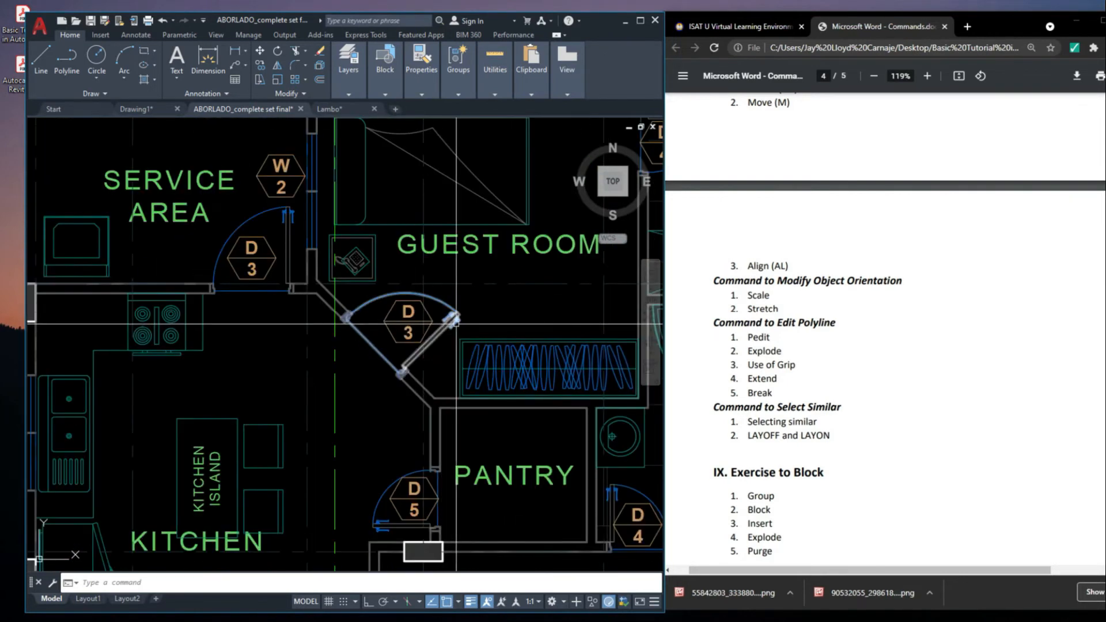
scroll(476, 314, down, 6)
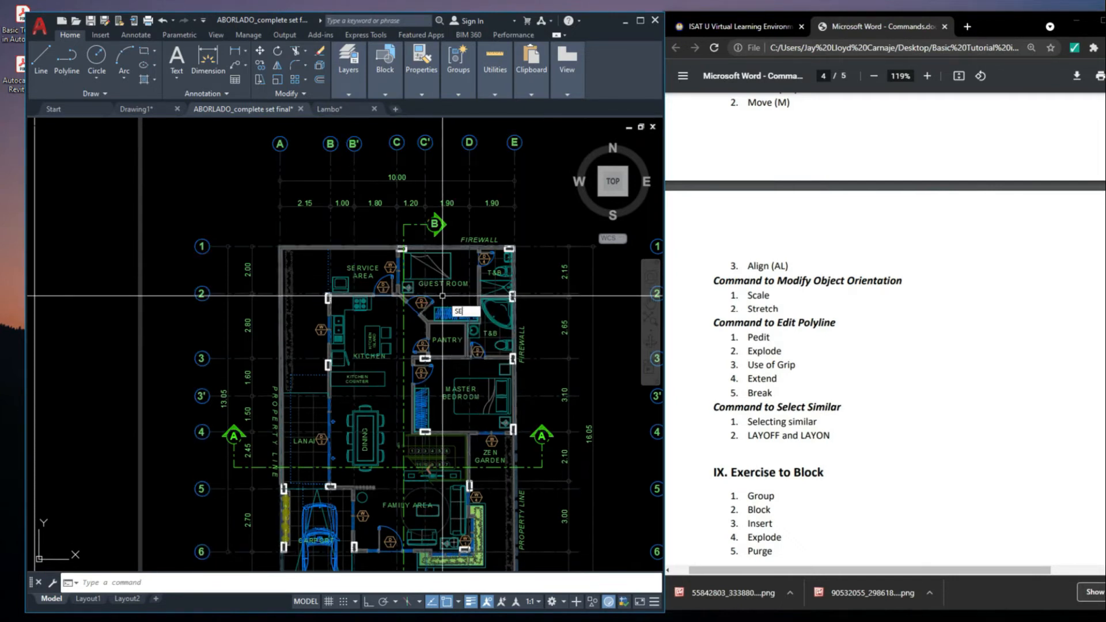
text(T)
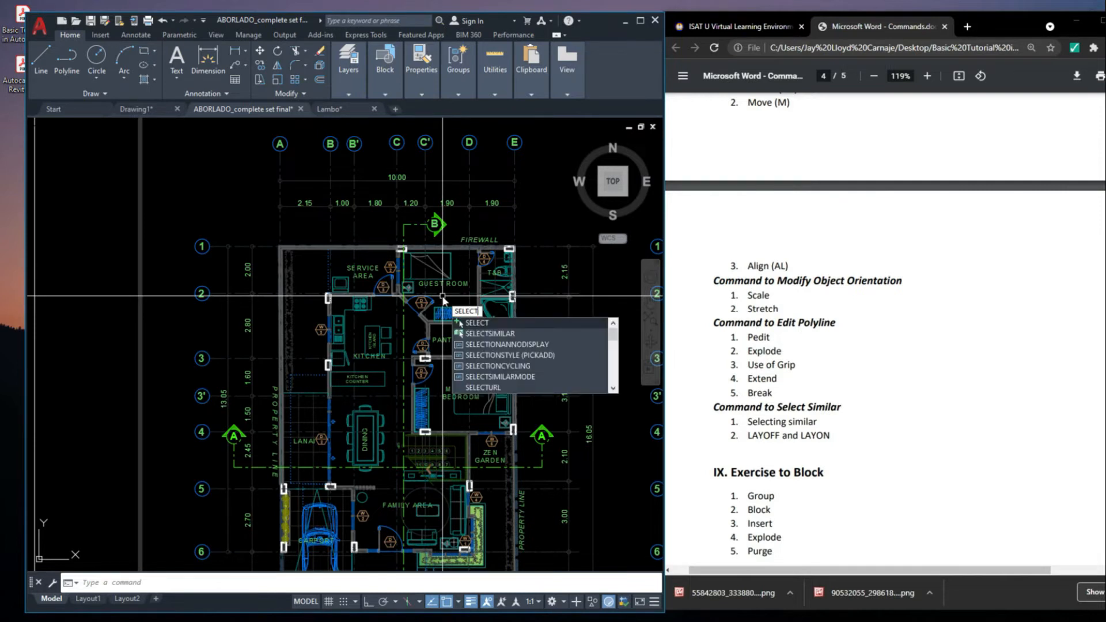
click(468, 336)
scroll(388, 292, up, 4)
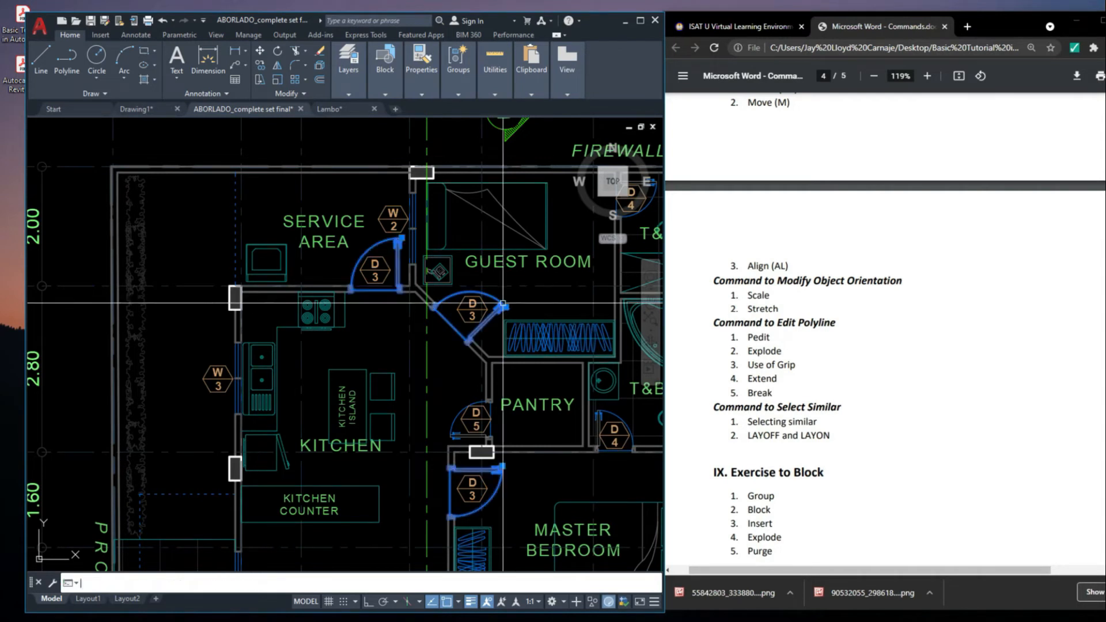
Move the selected D-3 doors into the empty area beside the sheets and undo the move
scroll(503, 302, down, 8)
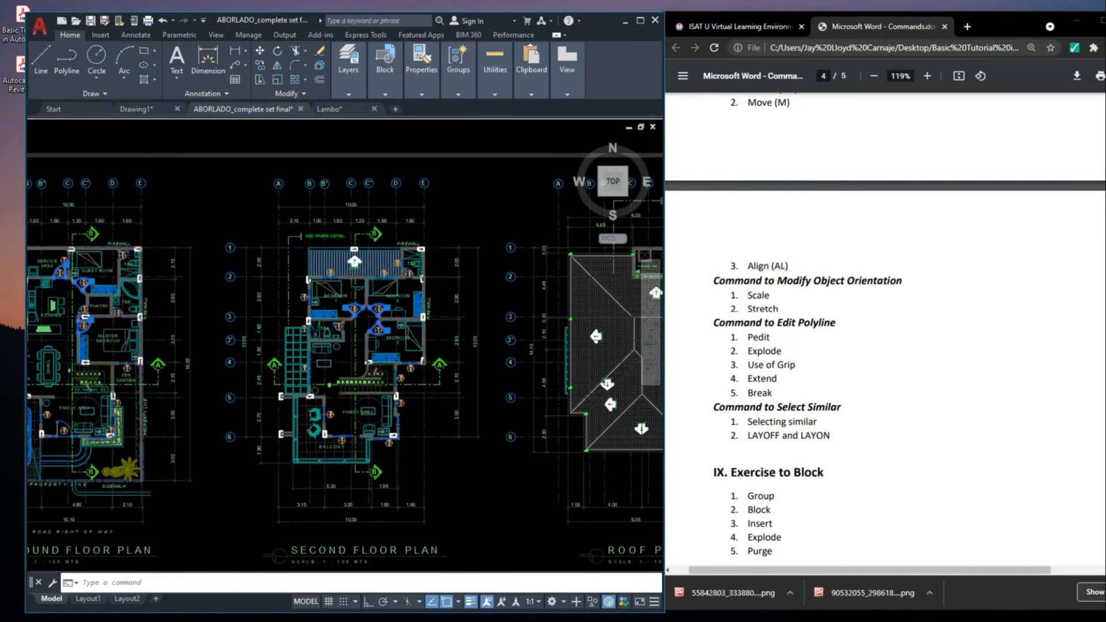
middle_drag(132, 314, 455, 300)
key(Return)
click(456, 301)
middle_drag(209, 361, 474, 280)
scroll(475, 279, down, 4)
middle_drag(398, 326, 608, 323)
click(311, 308)
scroll(427, 288, up, 4)
middle_drag(396, 360, 468, 277)
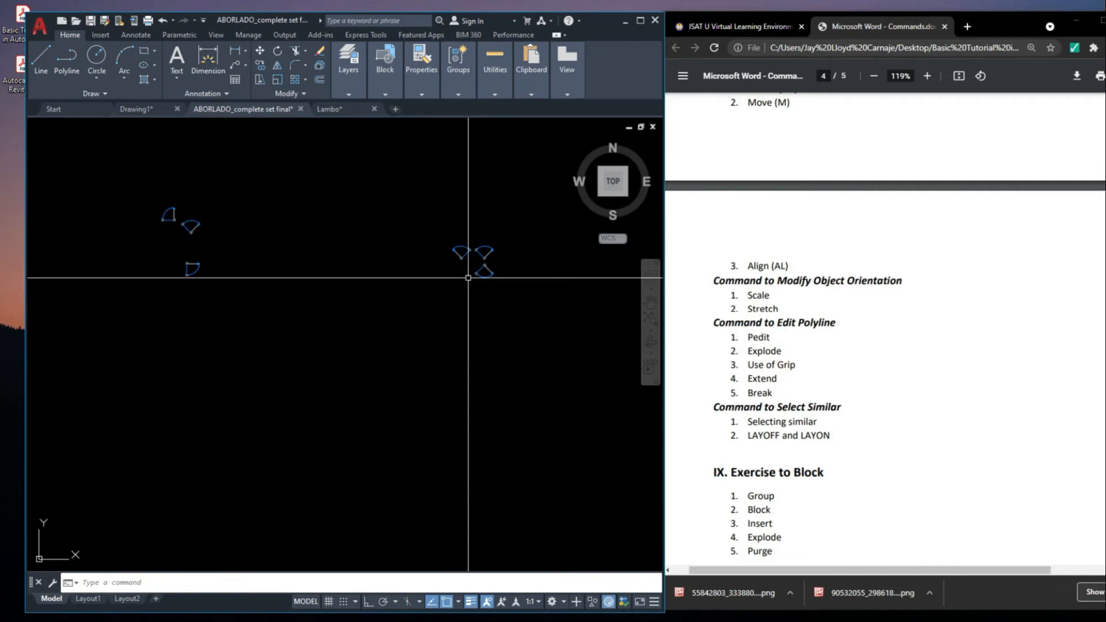
key(ctrl+z)
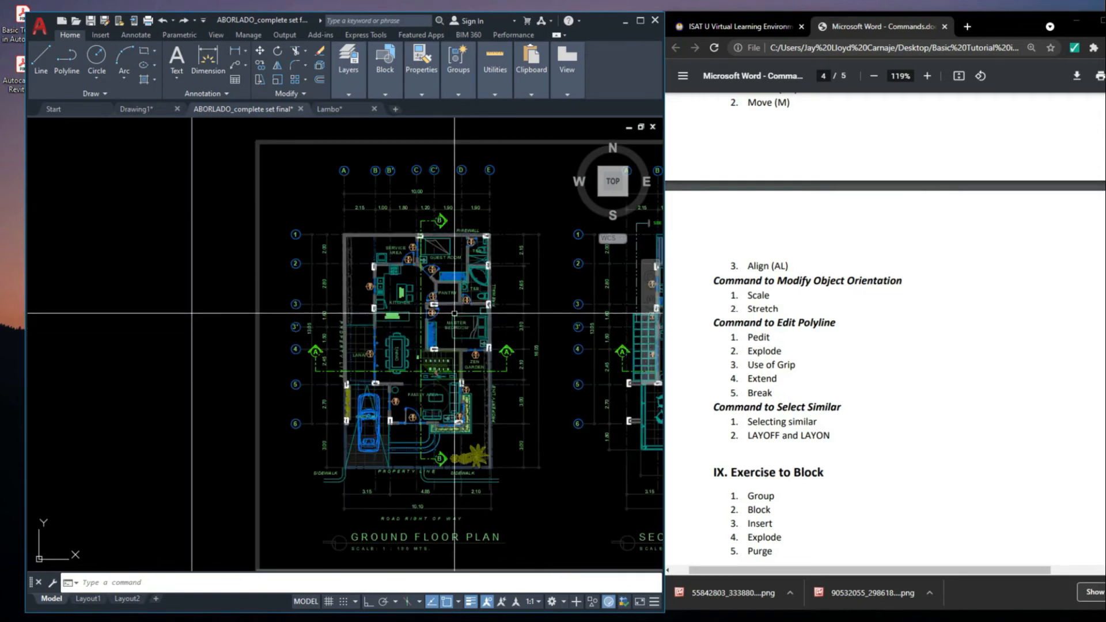
Examine the ground floor and second floor plans and the layers of their dimensions
scroll(518, 371, up, 2)
middle_drag(518, 372, 527, 381)
scroll(447, 245, up, 2)
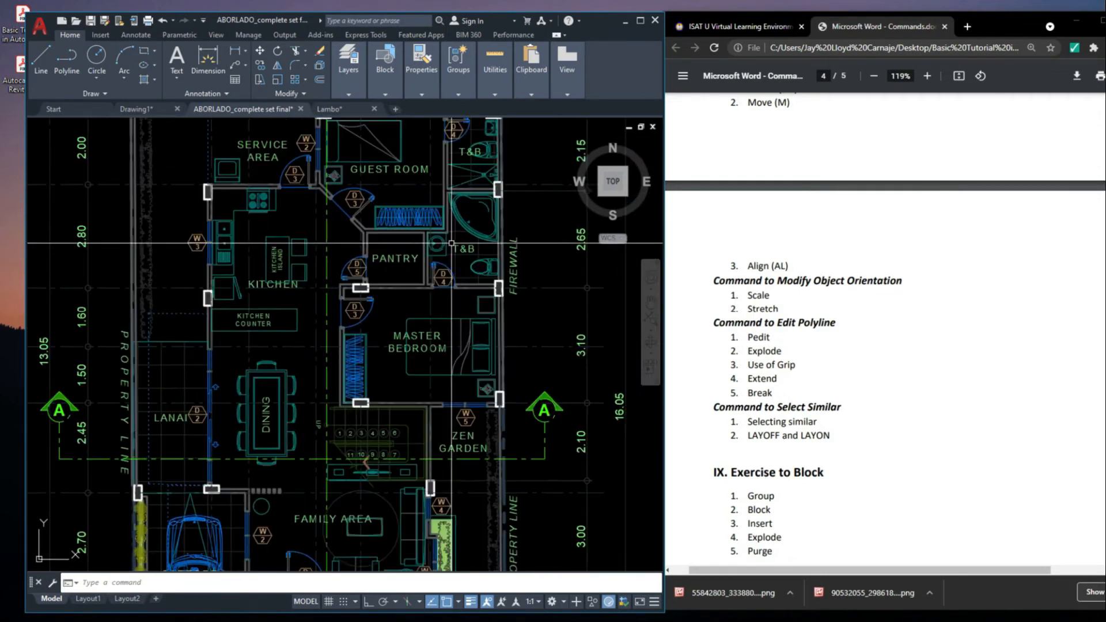
scroll(407, 268, down, 8)
middle_drag(460, 299, 475, 318)
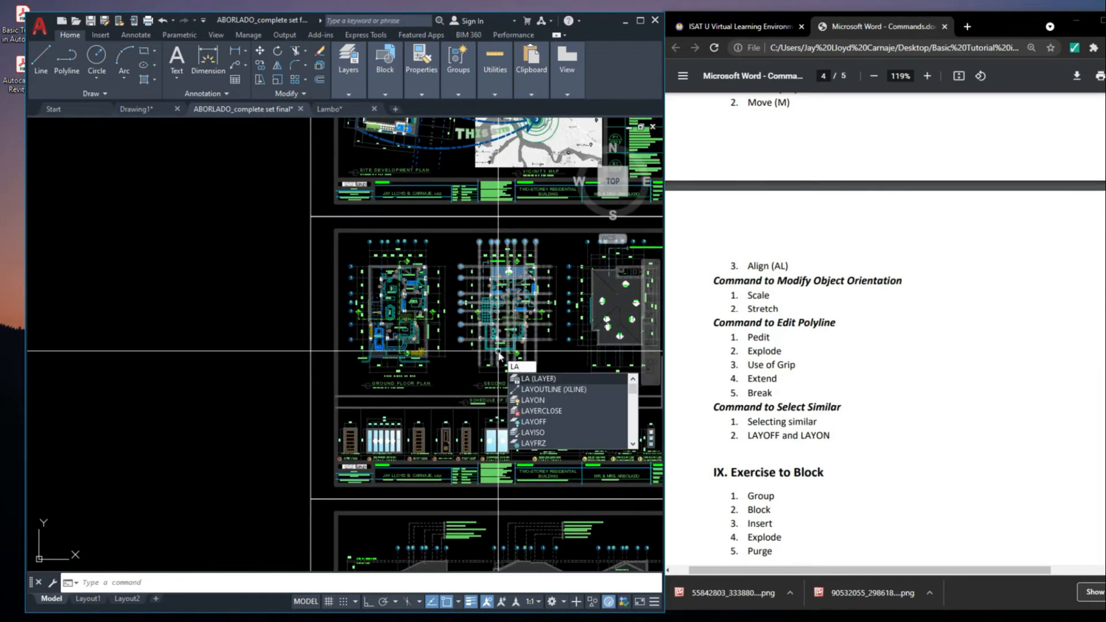
key(Escape)
scroll(472, 337, up, 6)
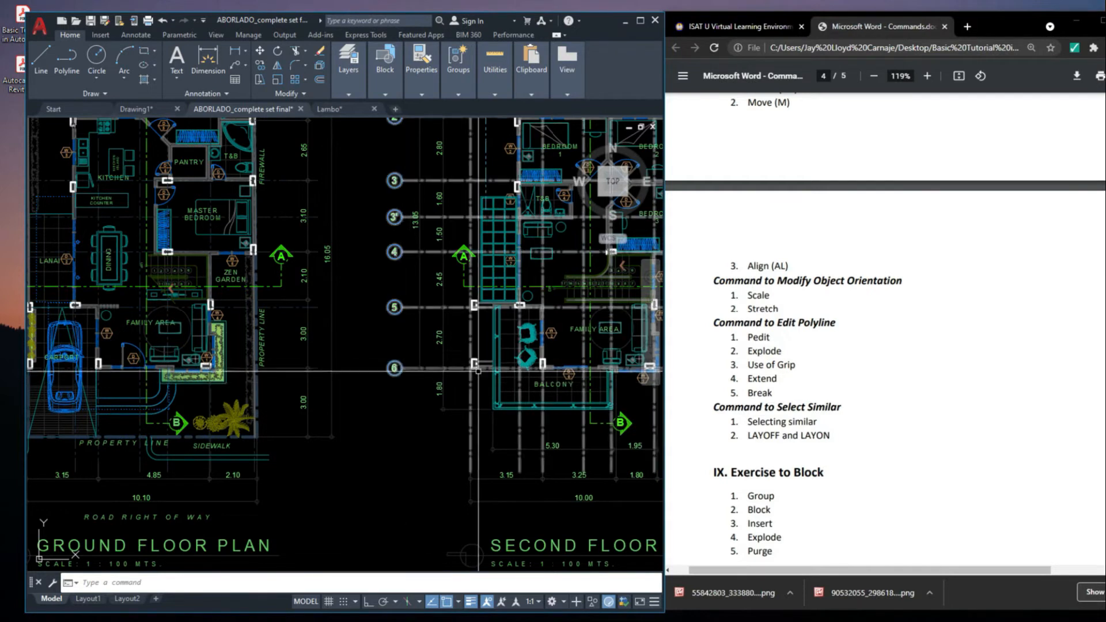
scroll(374, 334, down, 5)
scroll(312, 249, up, 3)
scroll(305, 236, up, 4)
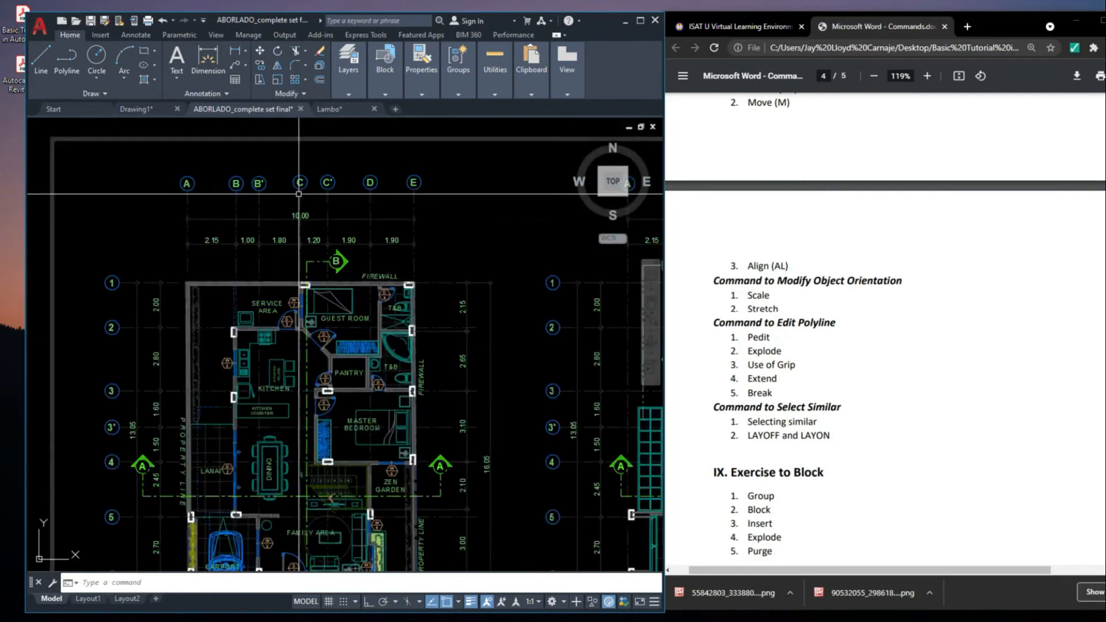
Turn off the DIM layer with LAYOFF using the overall dimension above the ground floor plan, confirming for the current layer
click(289, 233)
scroll(339, 239, down, 4)
middle_drag(340, 240, 426, 275)
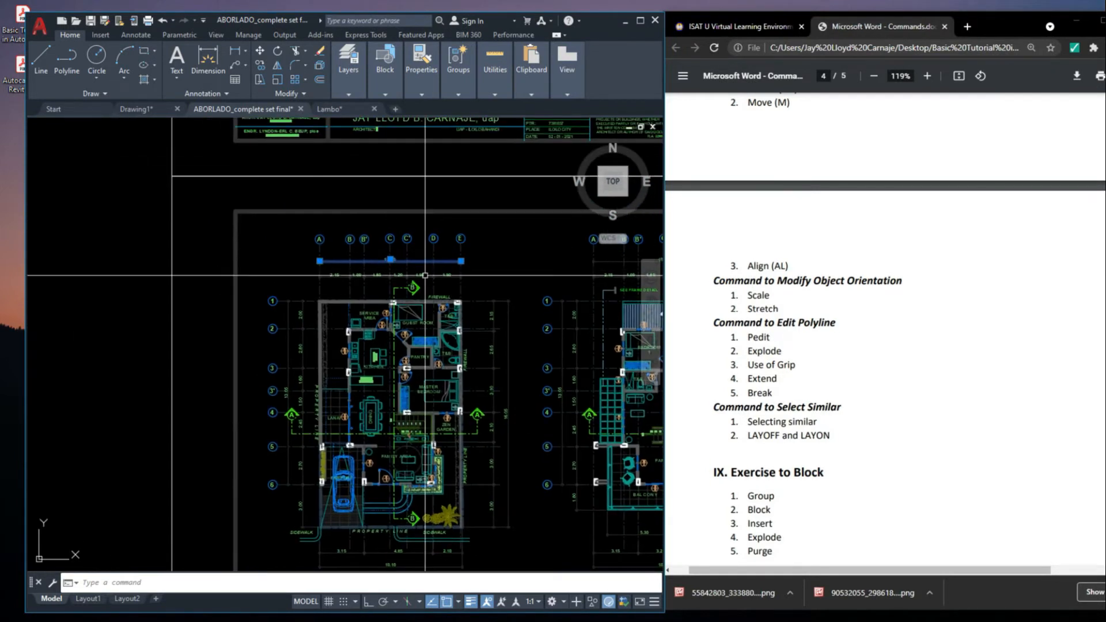
scroll(425, 275, up, 5)
mouse_move(489, 295)
middle_down()
mouse_move(482, 312)
mouse_move(402, 335)
middle_up()
scroll(459, 271, up, 2)
scroll(446, 303, down, 2)
text(OFF)
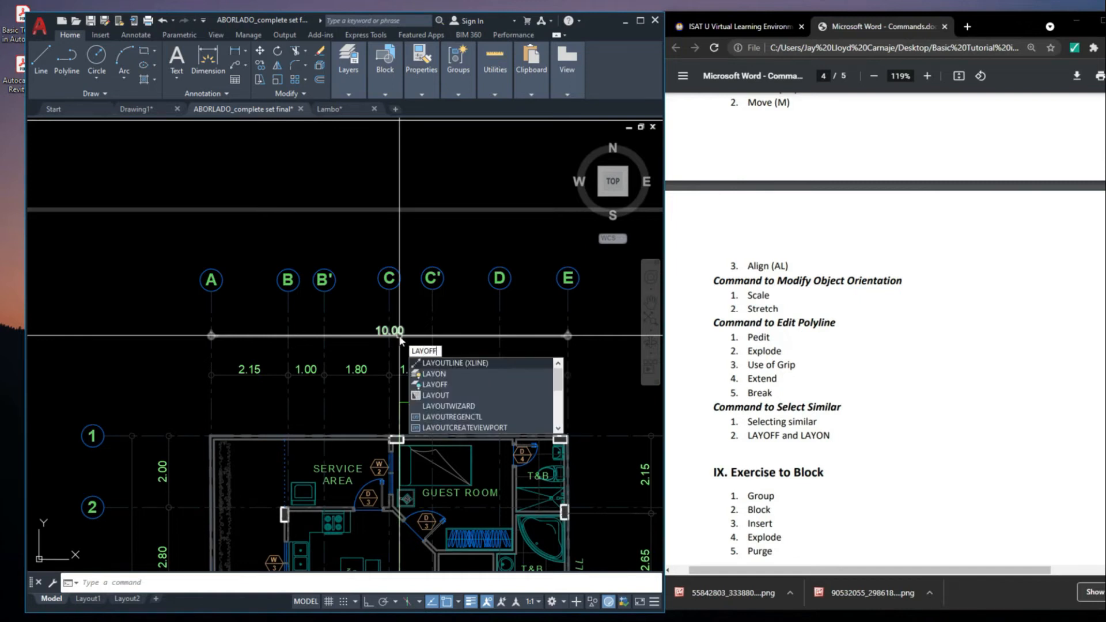
key(Return)
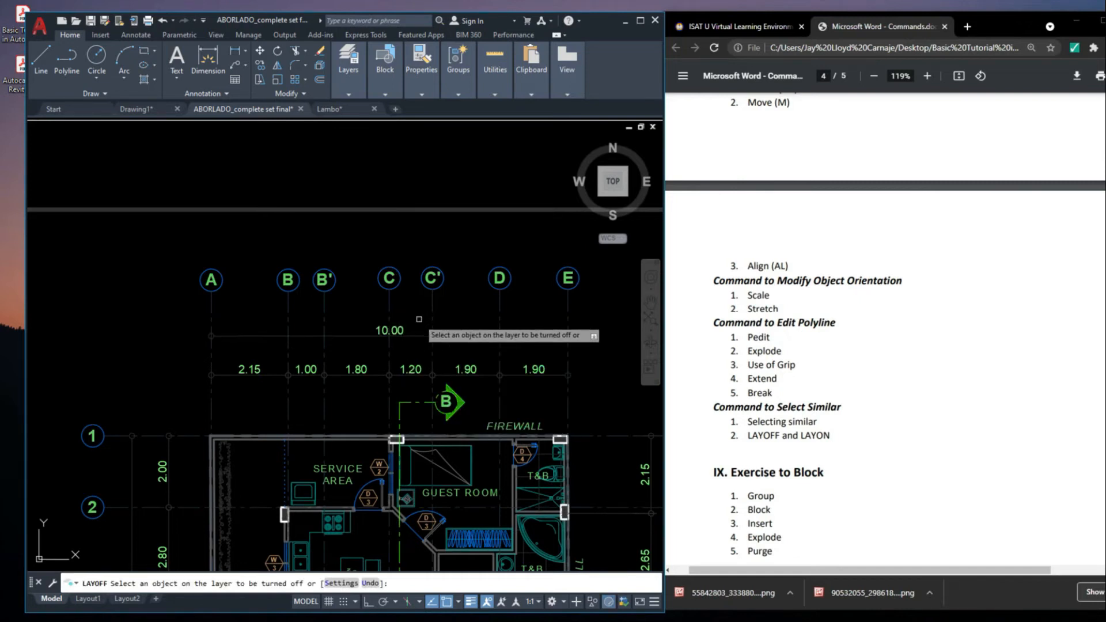
click(410, 336)
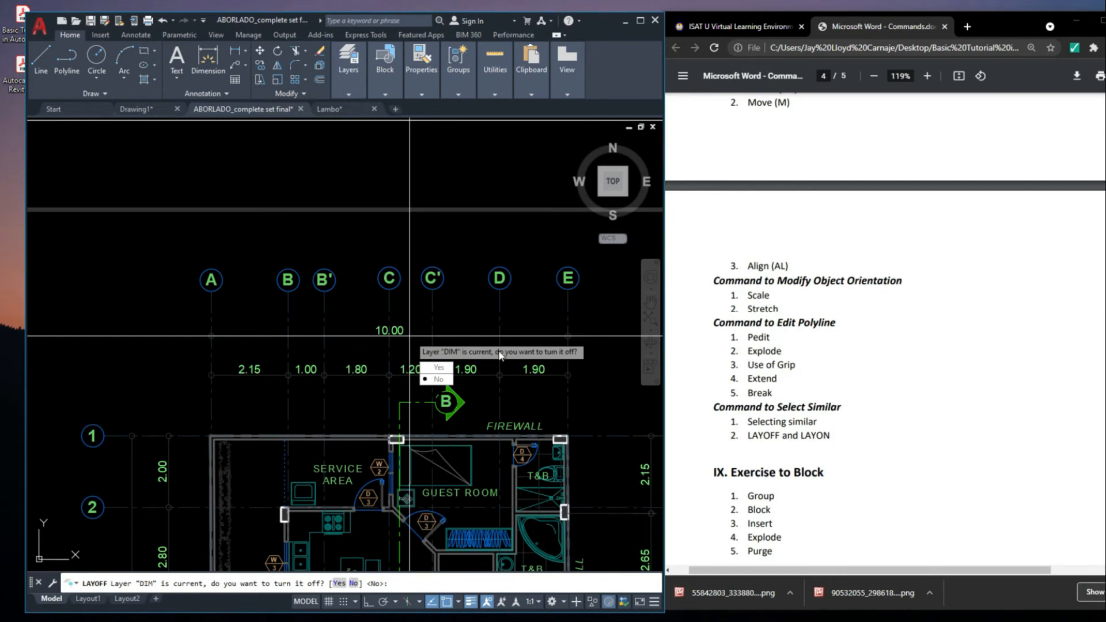
click(439, 367)
scroll(439, 367, down, 5)
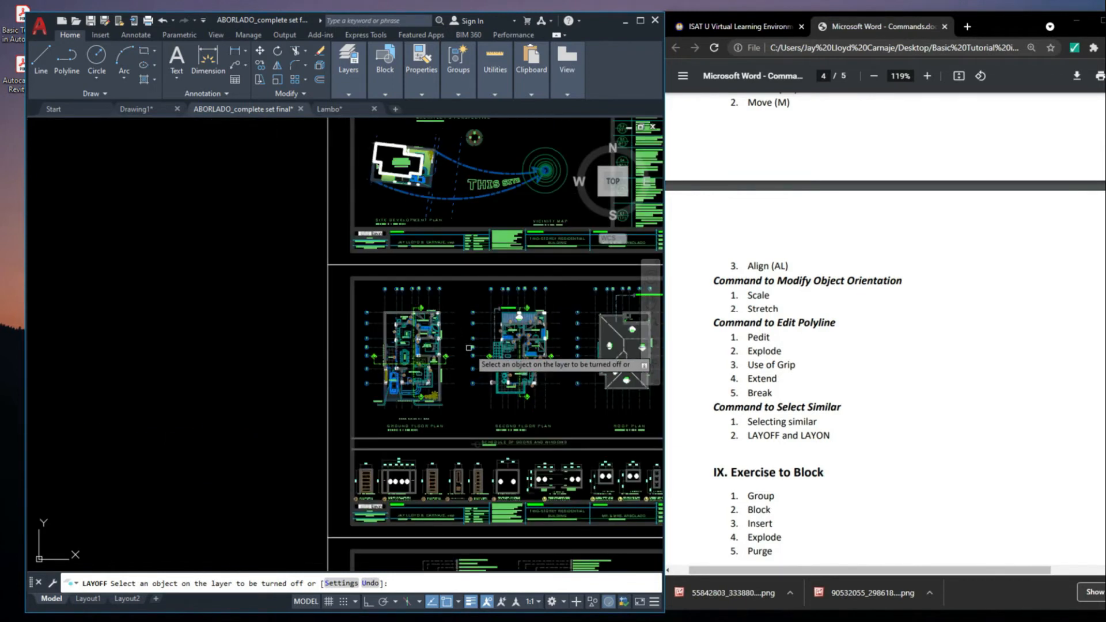
scroll(220, 341, up, 4)
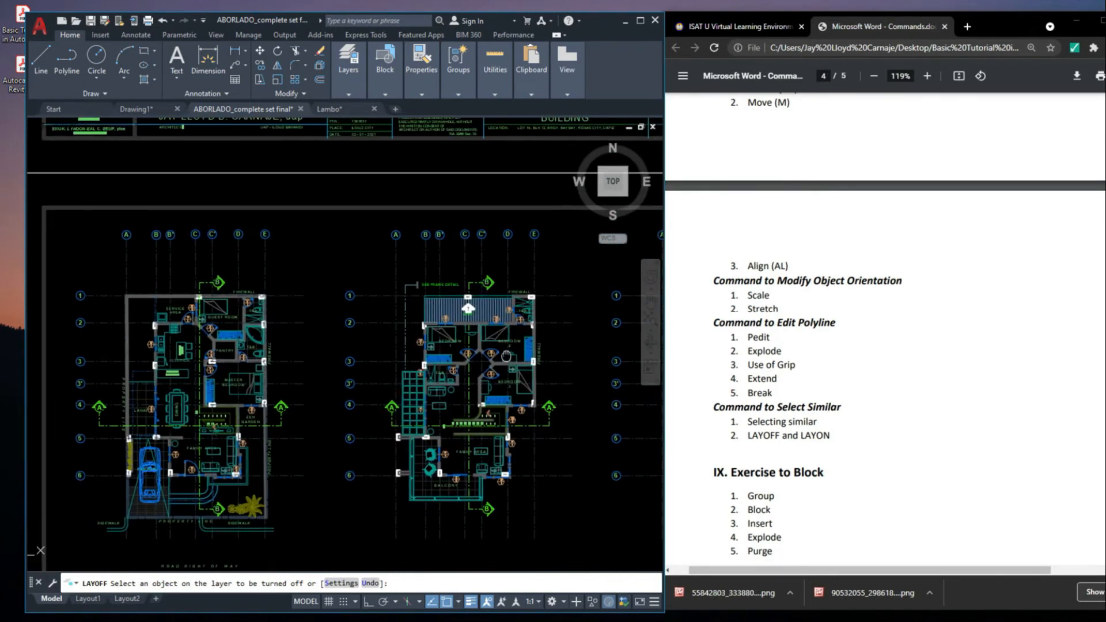
key(Escape)
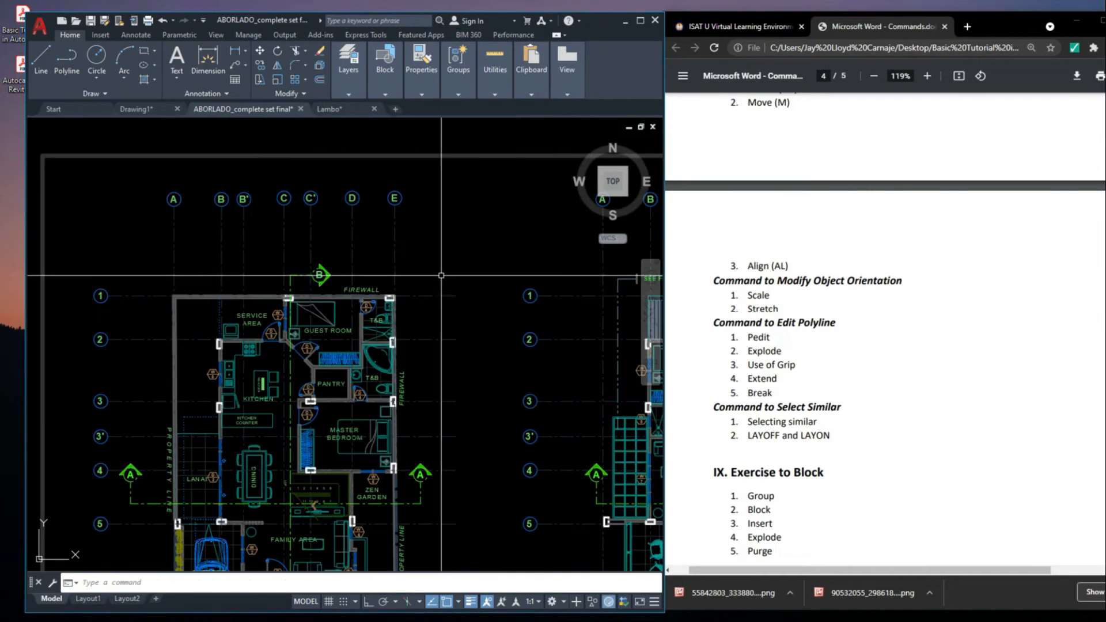
Turn all layers back on with LAYON
middle_drag(441, 275, 447, 292)
text(ALA)
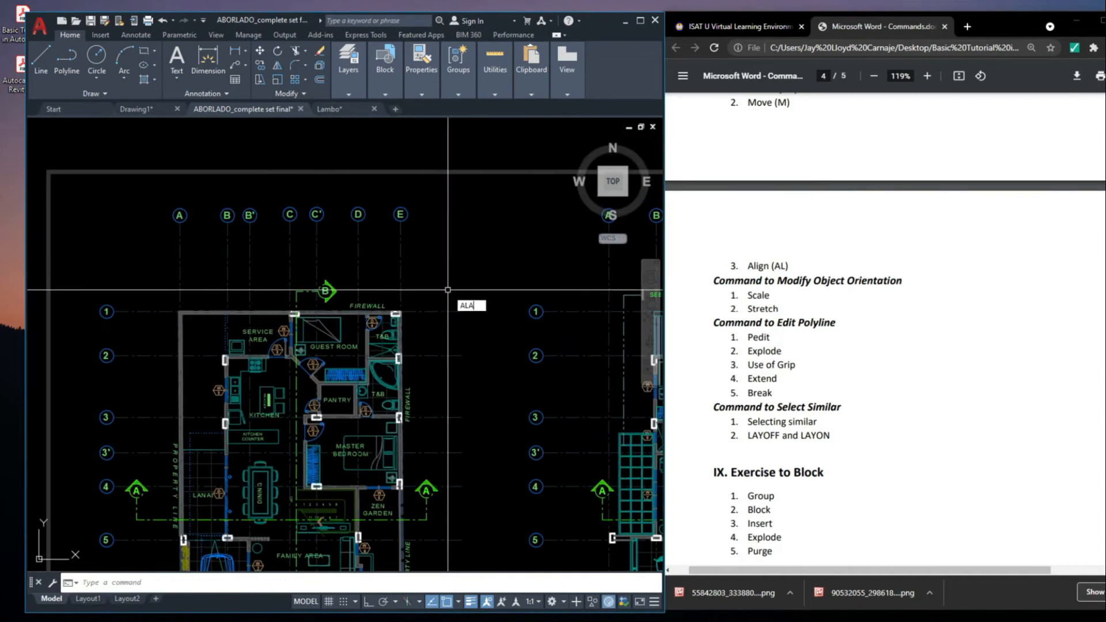
text(Y)
key(BackSpace)
key(BackSpace)
text(LAYON)
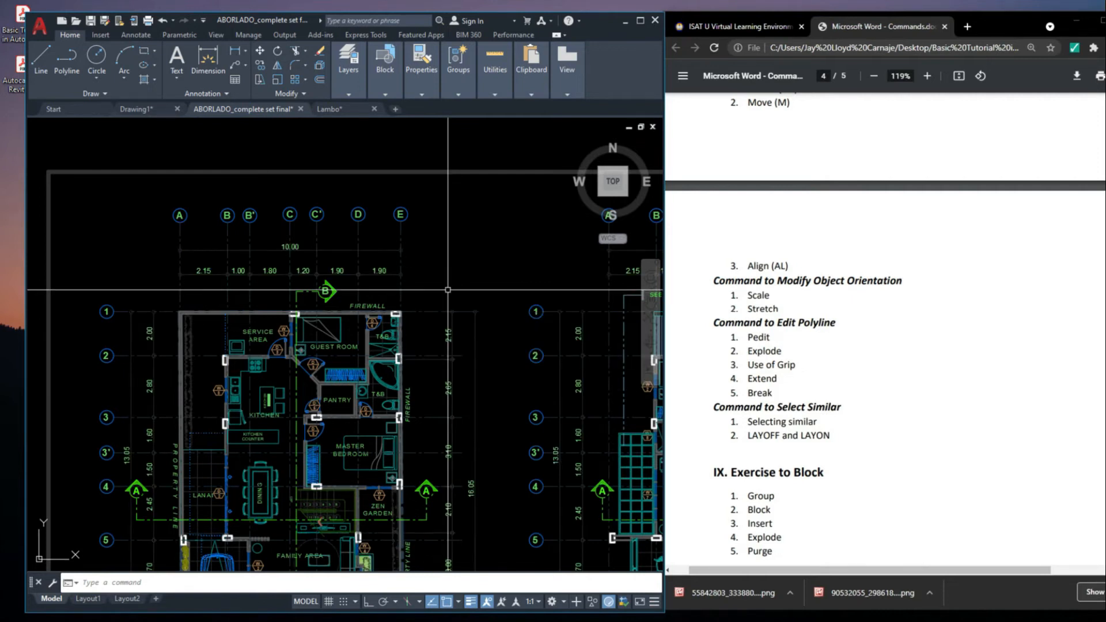
Examine the roof plan's dimensions and outline, and bring the Exercise to Block section of the handout into view
scroll(483, 279, down, 5)
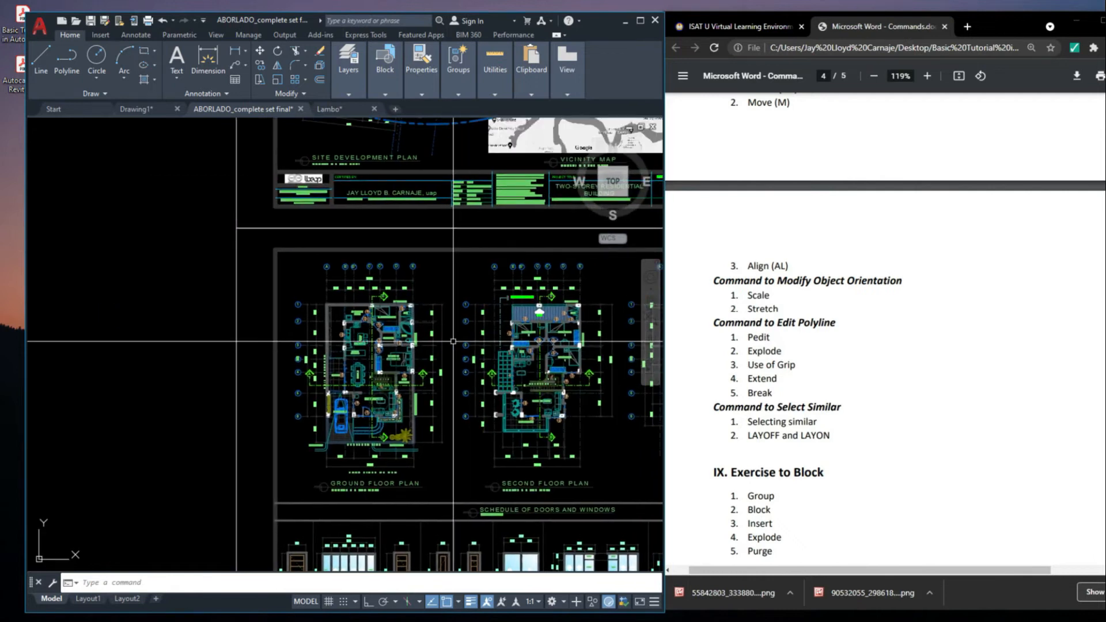
mouse_move(532, 373)
middle_down()
mouse_move(400, 282)
mouse_move(409, 269)
middle_up()
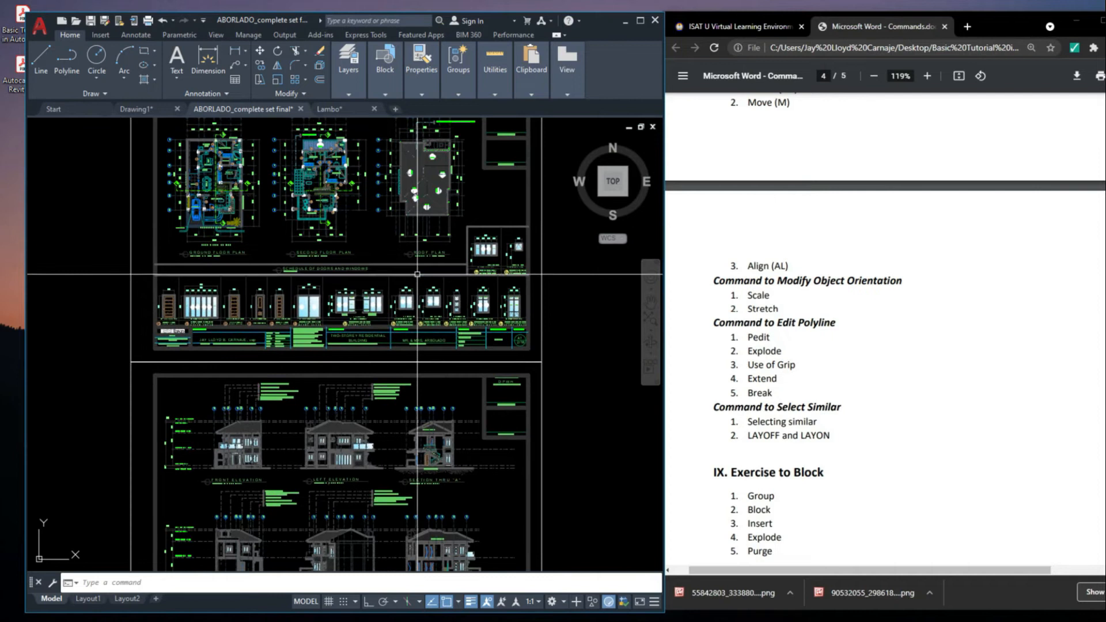
scroll(468, 270, up, 5)
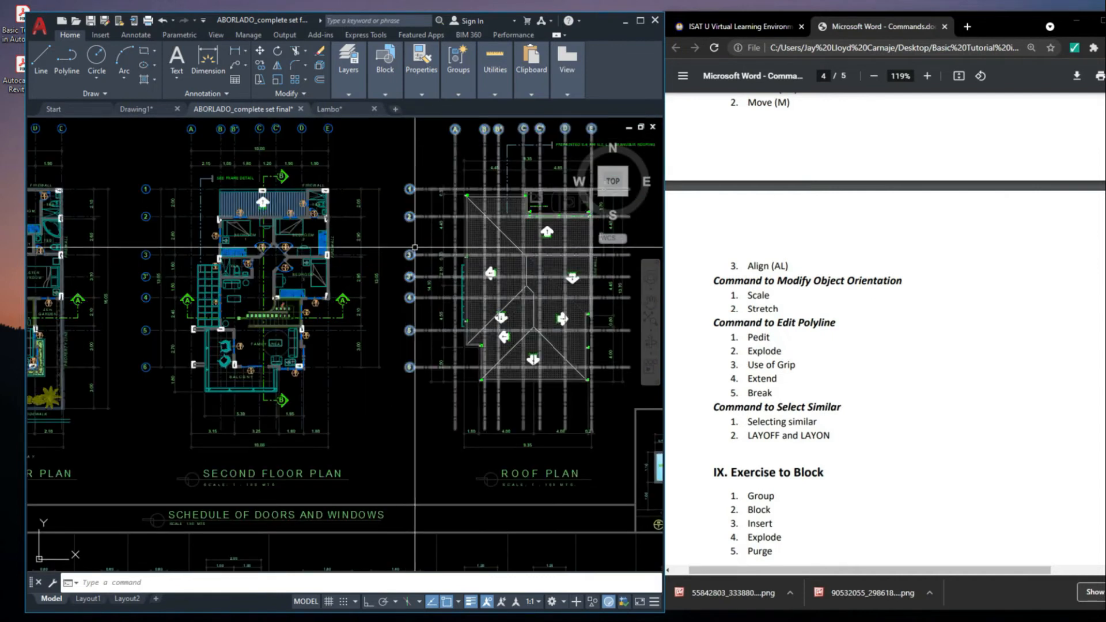
scroll(483, 245, up, 8)
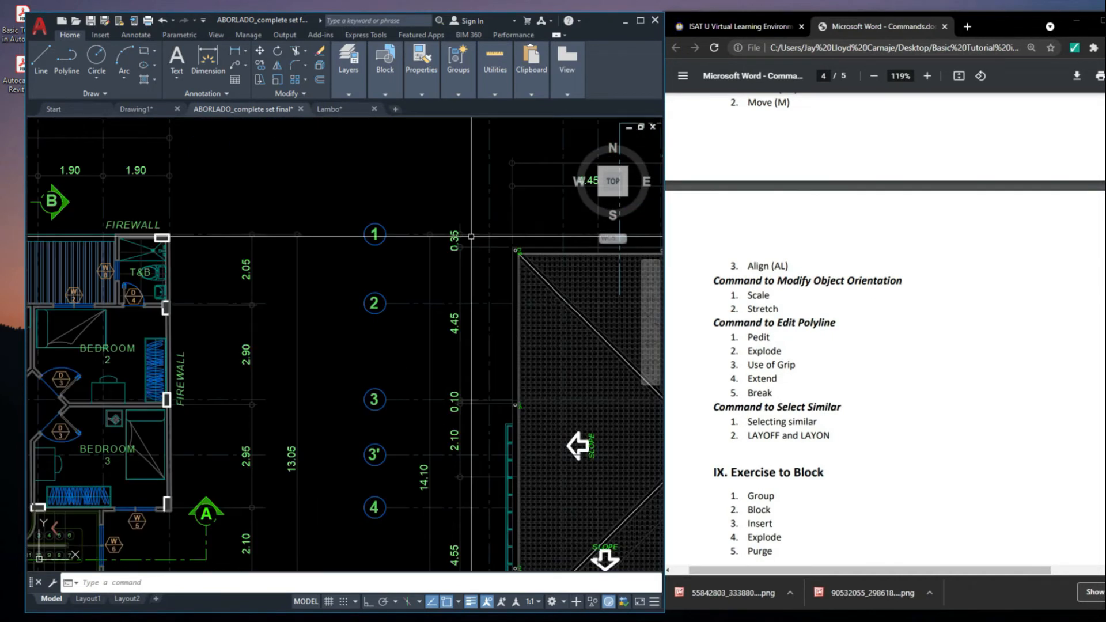
middle_drag(468, 286, 454, 296)
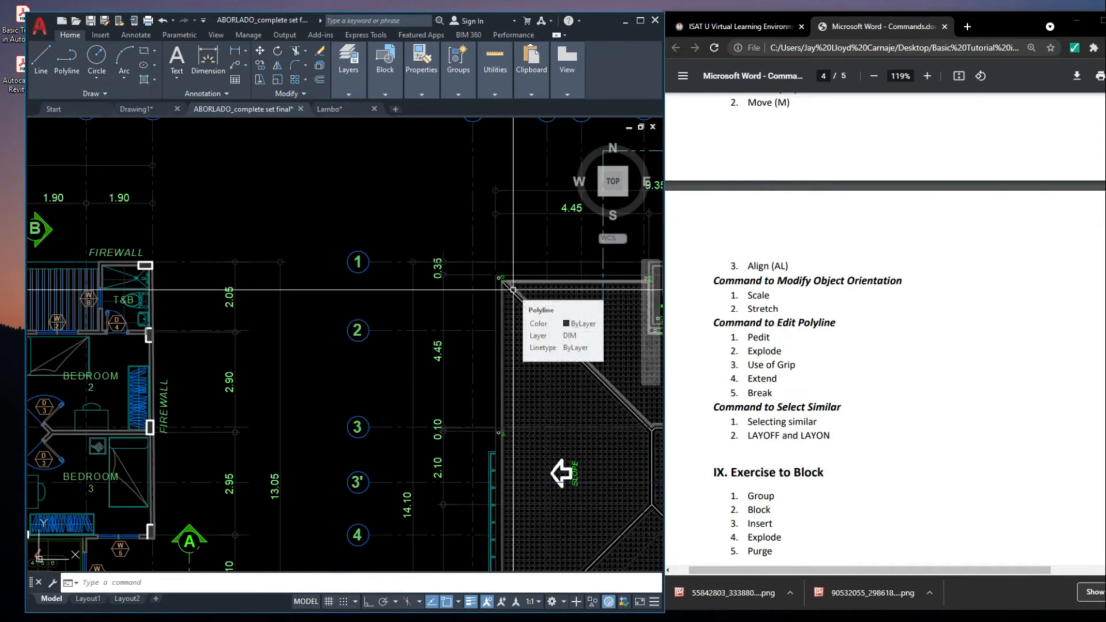
scroll(433, 235, down, 4)
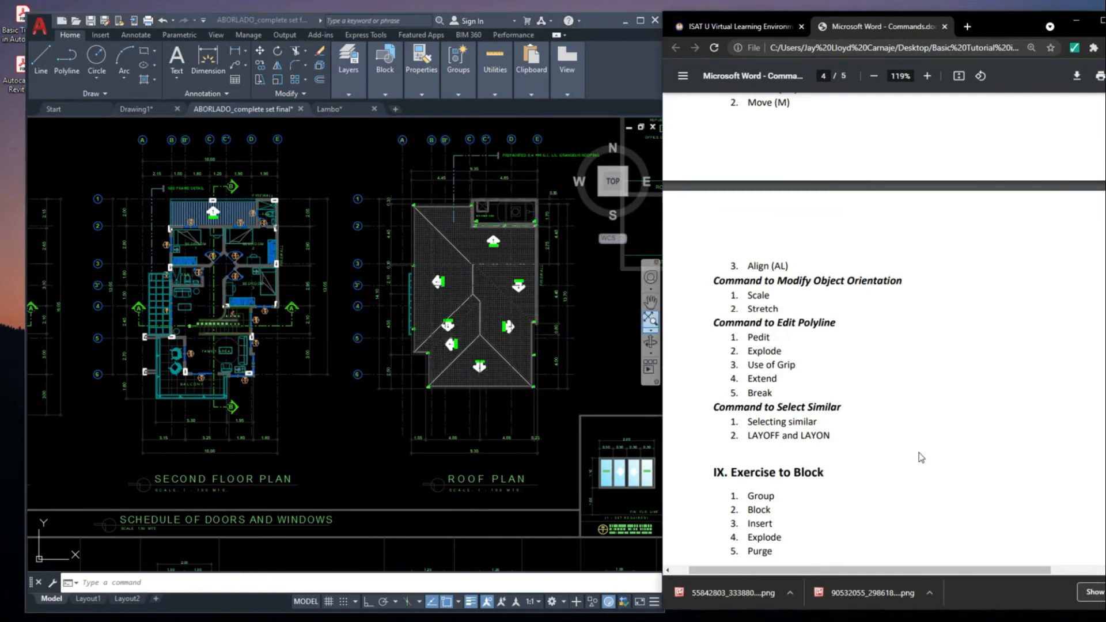
scroll(852, 457, down, 4)
scroll(473, 314, down, 6)
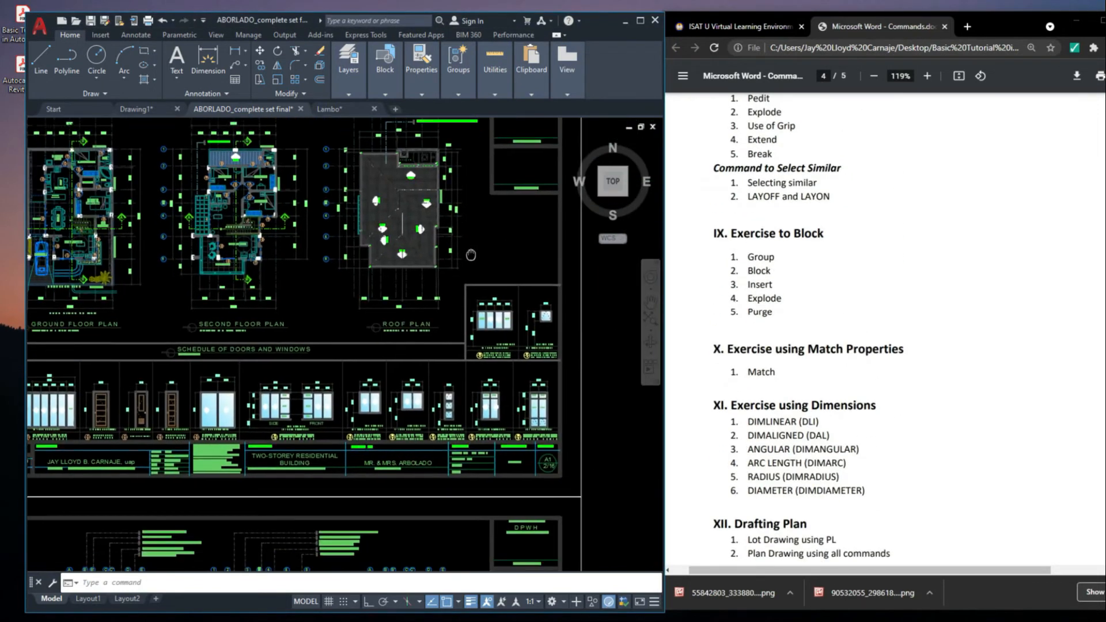
Move the long sofa of the second floor family area into the empty area beside the sheets
scroll(409, 253, up, 8)
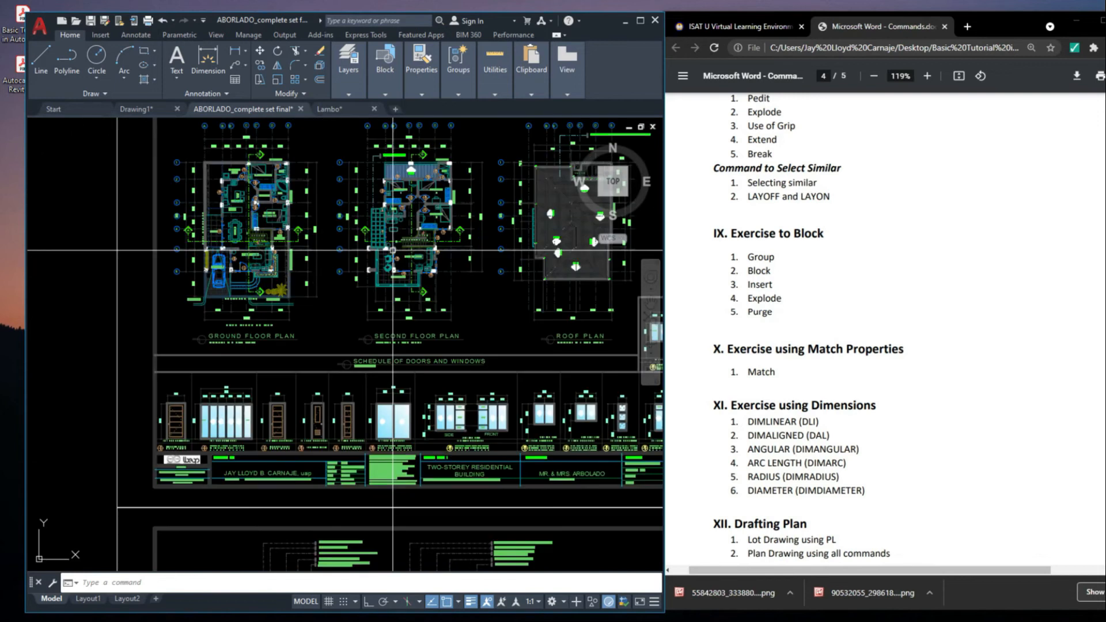
scroll(401, 131, down, 3)
scroll(456, 173, up, 5)
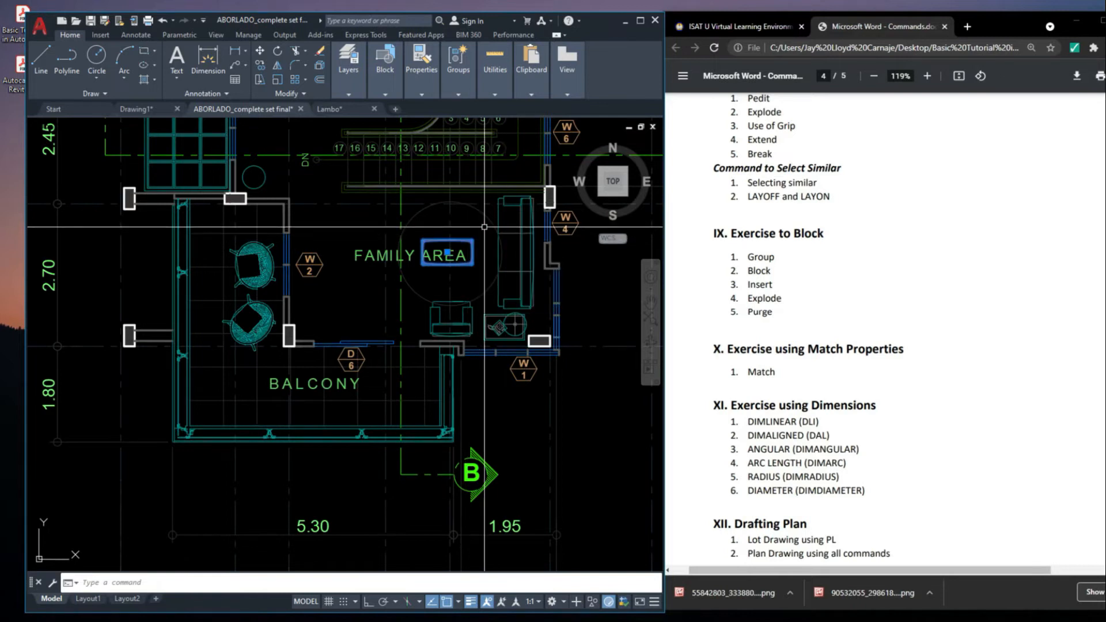
text(m)
key(space)
click(521, 214)
key(space)
click(523, 231)
middle_drag(525, 230, 473, 263)
scroll(474, 264, down, 8)
middle_drag(241, 292, 342, 293)
click(329, 294)
scroll(329, 269, up, 12)
Select the sofa in the empty area and portions of it, and clear the selection
middle_drag(316, 398, 422, 307)
scroll(371, 302, down, 2)
click(388, 348)
click(383, 299)
click(350, 257)
scroll(397, 239, up, 4)
key(Escape)
click(435, 224)
click(353, 243)
key(Escape)
scroll(385, 241, down, 4)
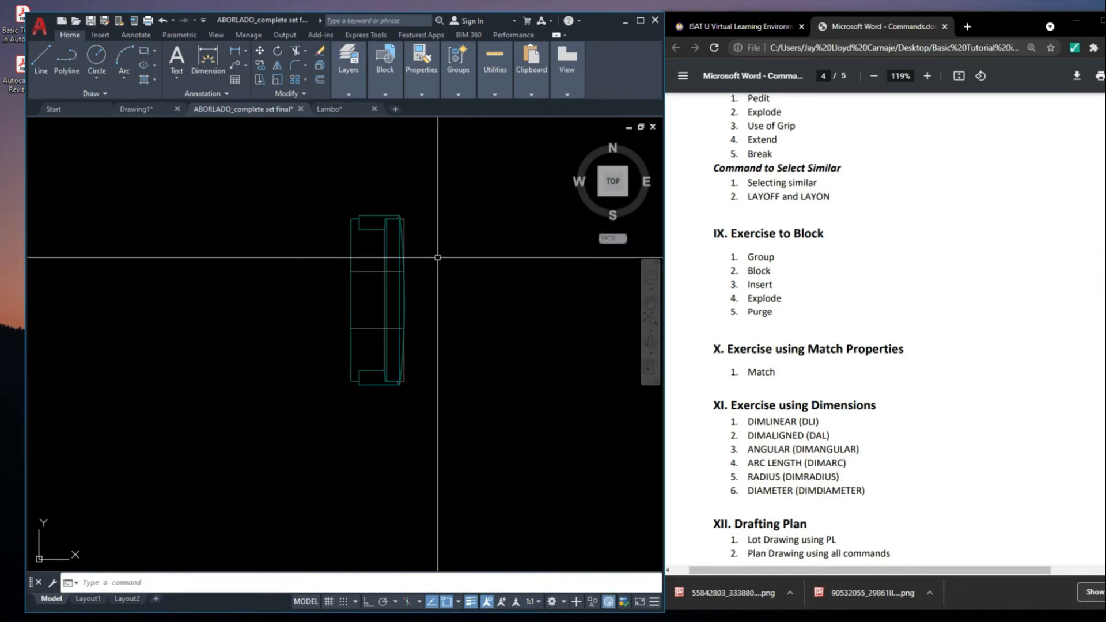
Select individual back and seat lines of the sofa with crossing windows and clear the selection
click(426, 268)
click(372, 296)
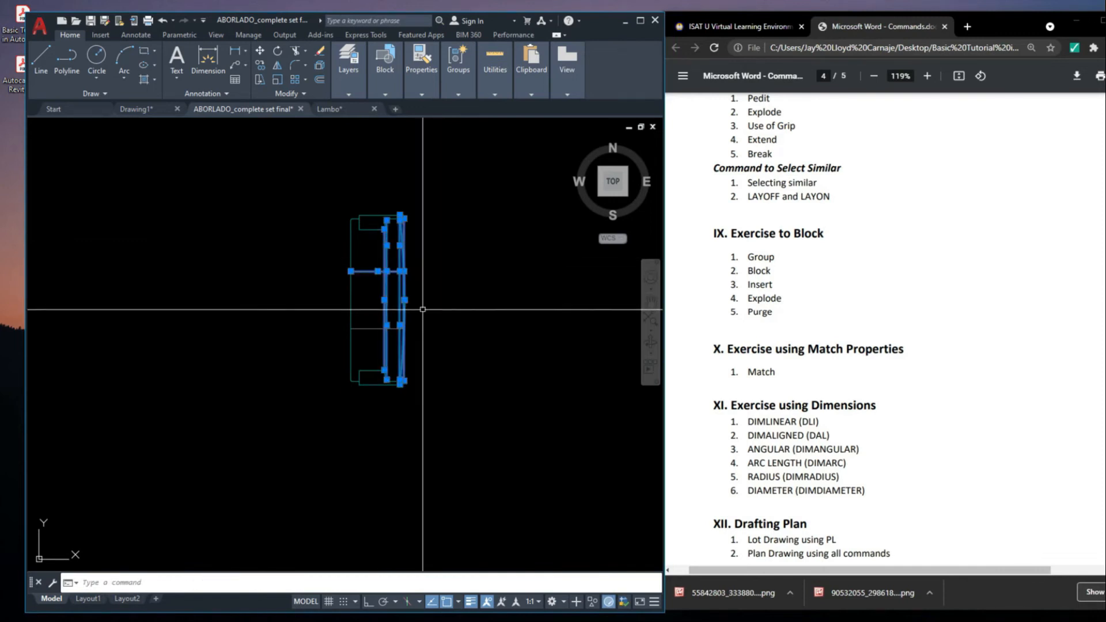
scroll(386, 337, up, 2)
click(376, 328)
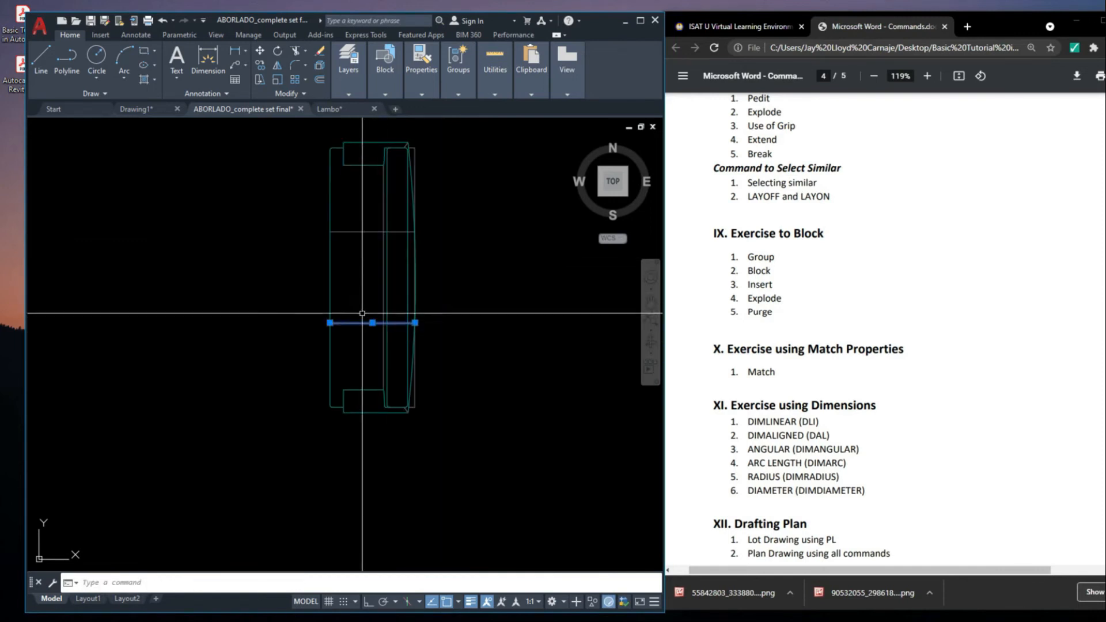
key(Escape)
click(340, 371)
click(439, 415)
key(Escape)
Move a crossing selection of the sofa's loose lines aside and undo the move
click(472, 416)
click(249, 267)
scroll(346, 257, down, 4)
middle_drag(404, 298, 402, 303)
click(401, 318)
click(280, 291)
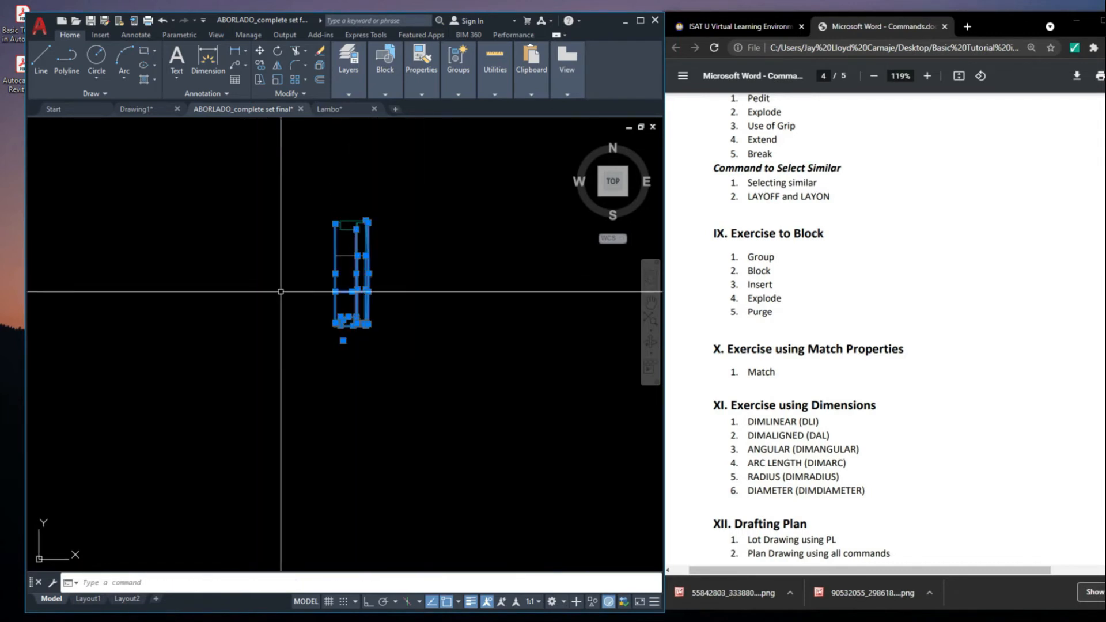
text(m)
key(Return)
click(311, 289)
click(464, 307)
middle_drag(542, 337, 546, 344)
key(ctrl+z)
key(ctrl+z)
click(288, 186)
key(Escape)
click(420, 372)
click(212, 205)
scroll(329, 266, up, 5)
middle_drag(328, 266, 324, 323)
key(Escape)
click(475, 494)
click(242, 173)
middle_drag(393, 322, 388, 326)
key(Escape)
Convert all the sofa's lines into a block named DSFSDFSD
click(482, 546)
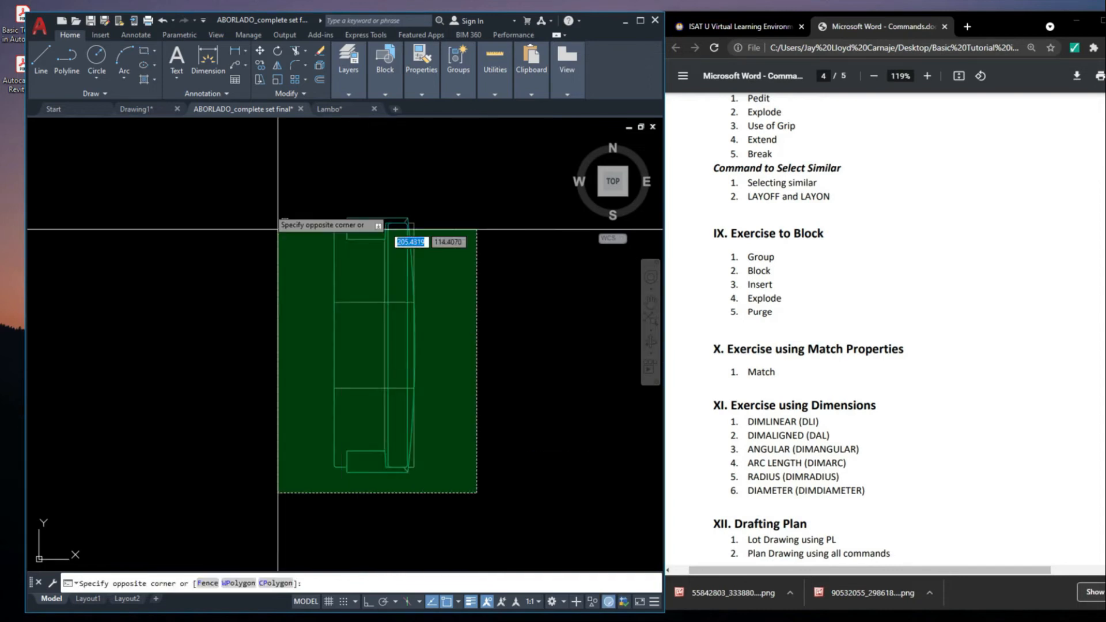
click(255, 180)
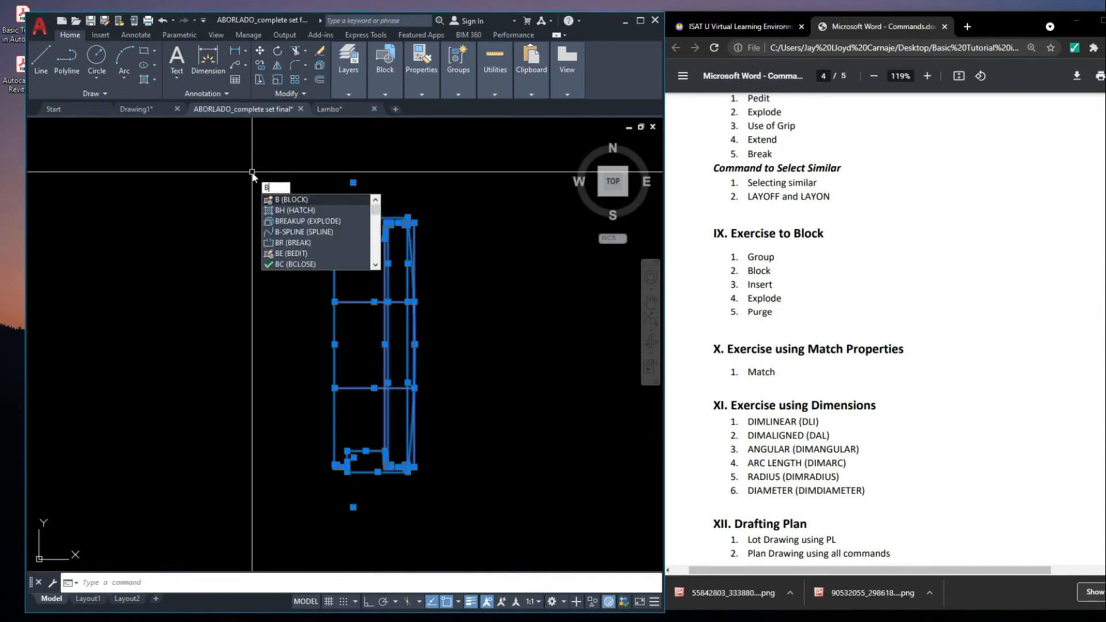
key(Return)
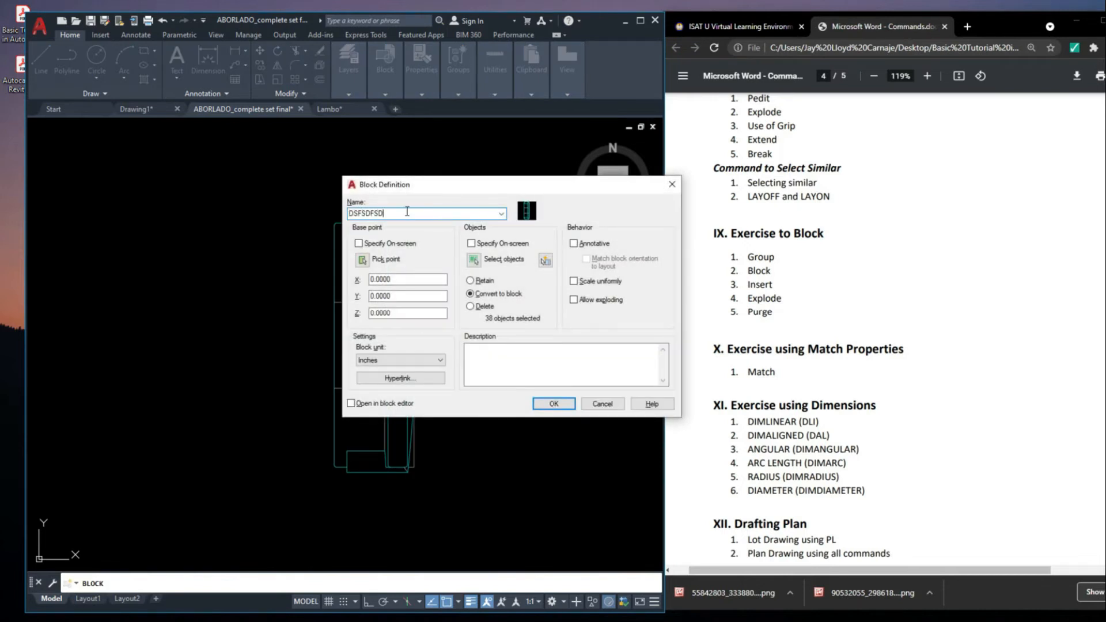
text(SOFA)
key(Return)
Move the new sofa block a short distance sideways within the empty area as one object
click(402, 253)
click(390, 243)
scroll(390, 242, down, 5)
click(392, 242)
click(452, 283)
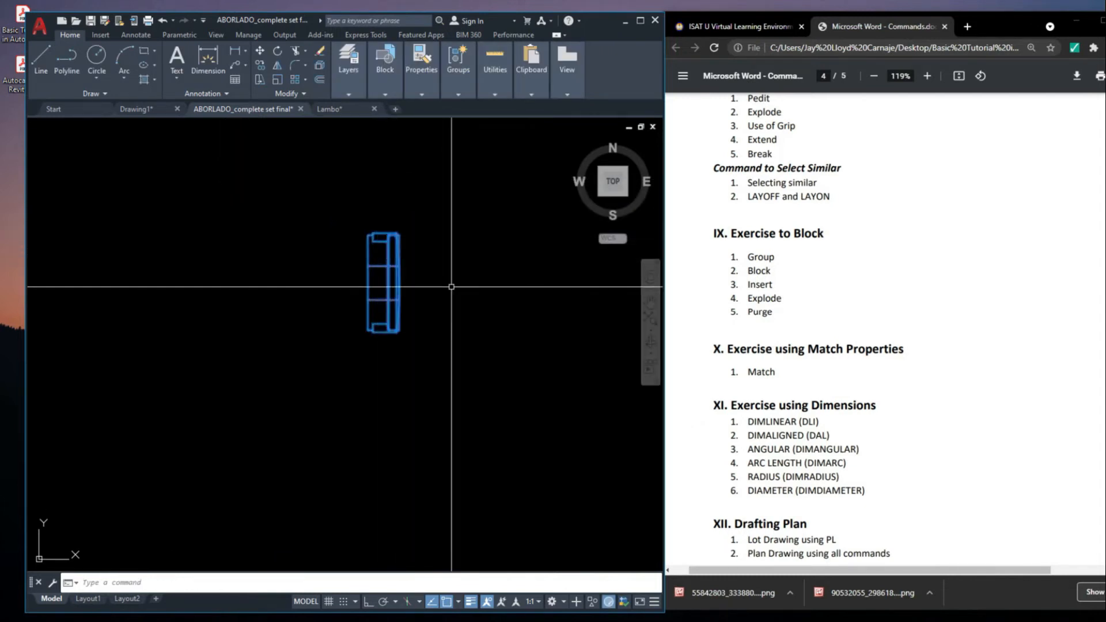
text(m)
key(space)
click(384, 296)
click(530, 327)
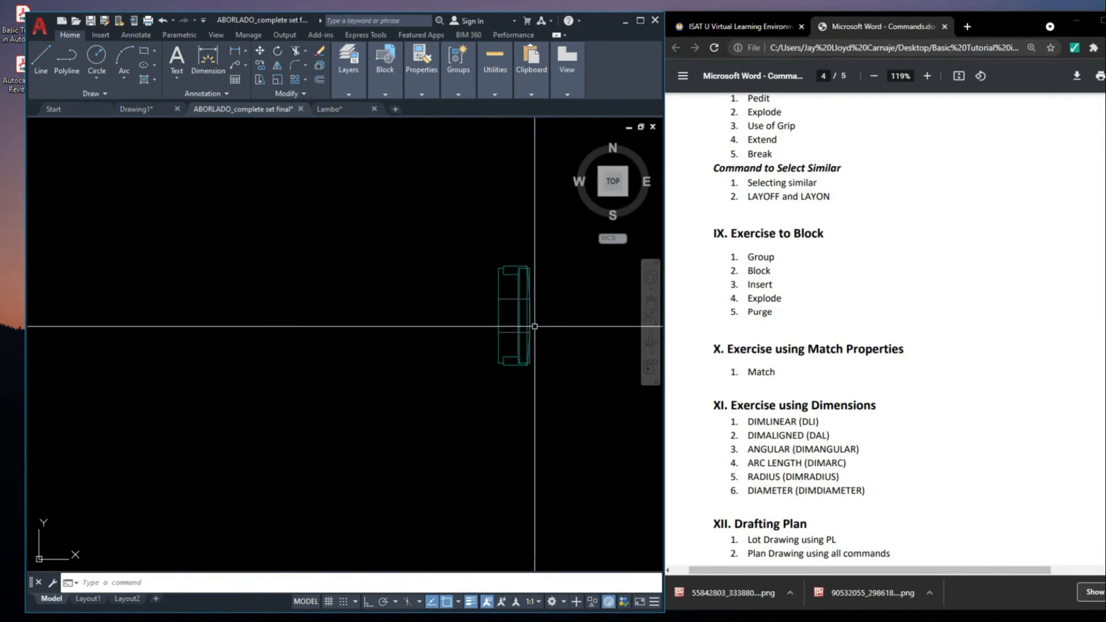
click(530, 326)
Try to move the sofa block into the ground floor family area
scroll(357, 257, down, 3)
scroll(468, 284, down, 2)
text(m)
key(space)
click(456, 292)
scroll(233, 280, down, 5)
scroll(510, 253, up, 10)
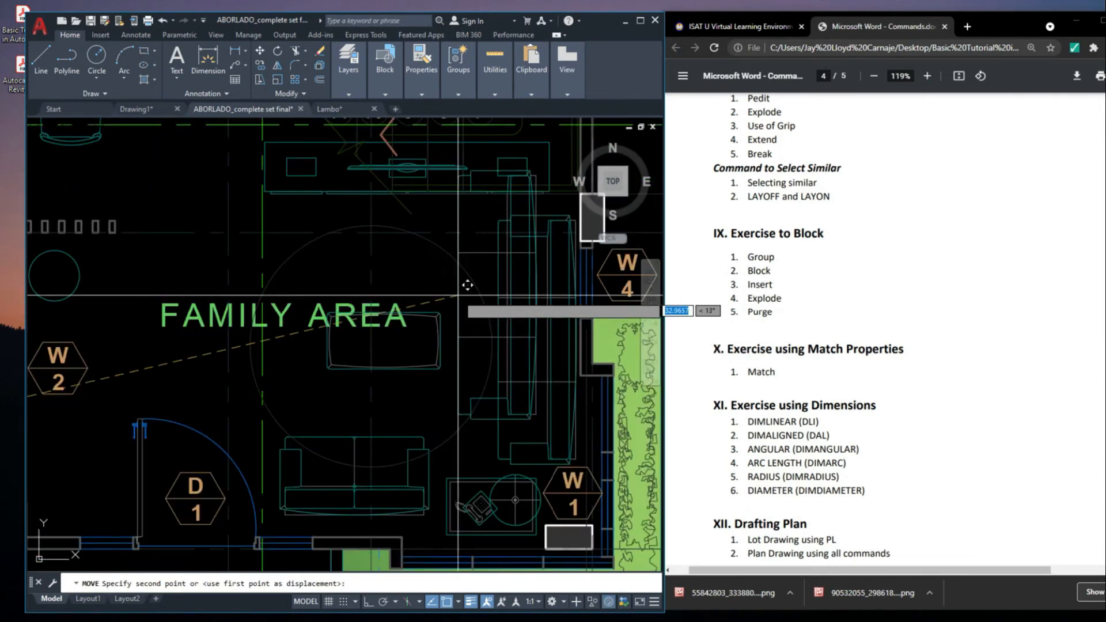
click(485, 234)
click(484, 234)
click(485, 237)
click(483, 232)
click(475, 216)
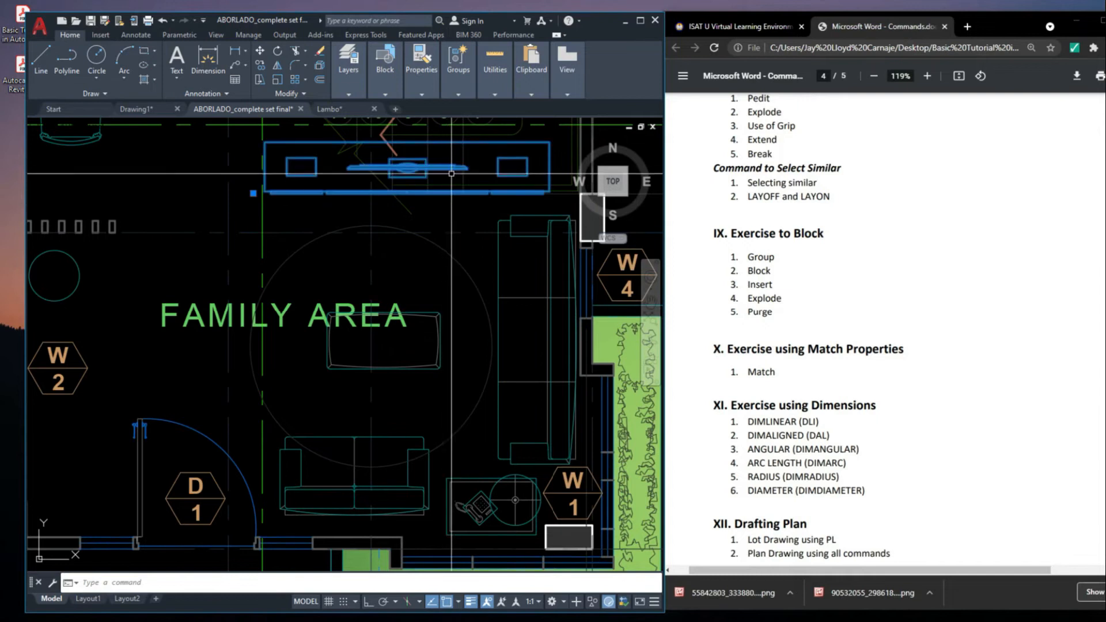
Select the TV cabinet and the lines around it in the ground floor family area to examine which objects act as single blocks
scroll(473, 222, down, 4)
middle_drag(471, 220, 474, 257)
scroll(464, 234, up, 4)
scroll(464, 234, down, 3)
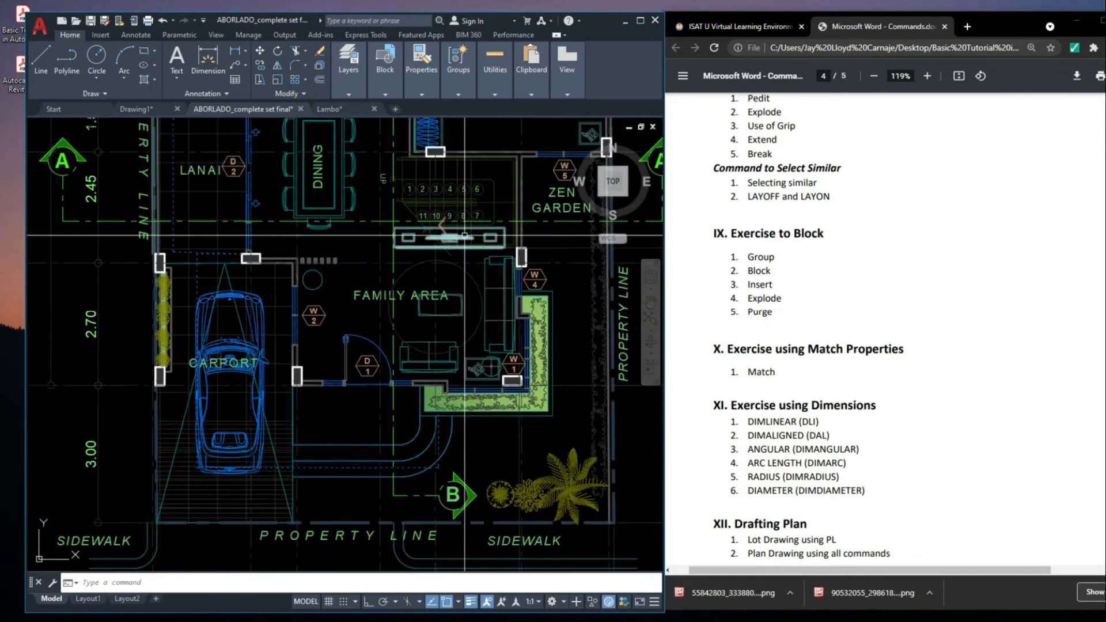
scroll(455, 259, up, 5)
scroll(444, 282, up, 1)
scroll(445, 282, down, 2)
click(430, 275)
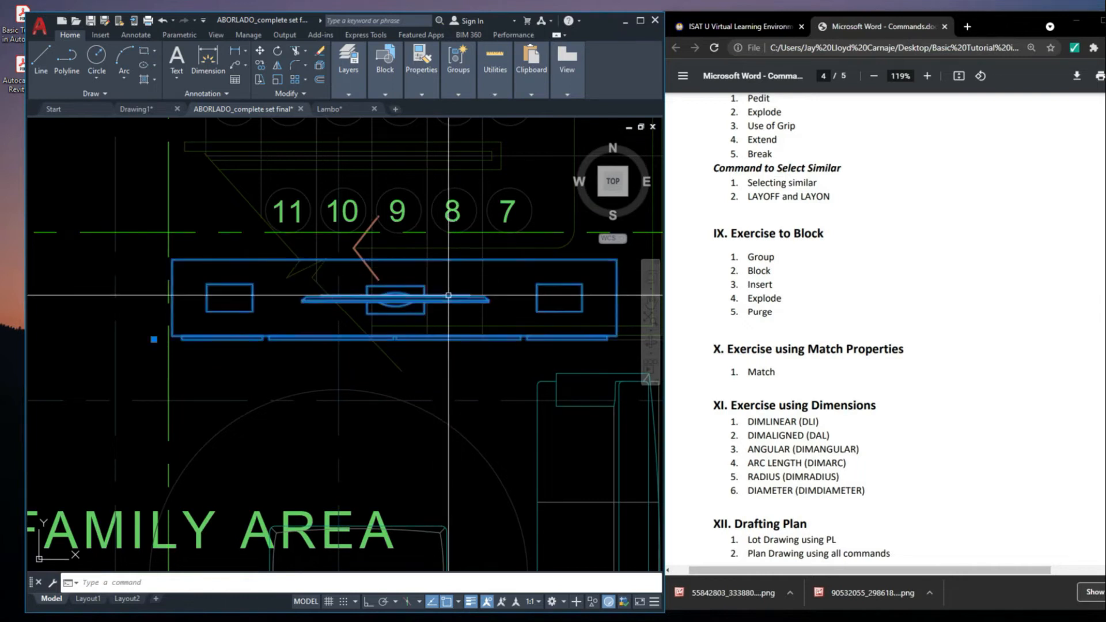
scroll(330, 286, down, 4)
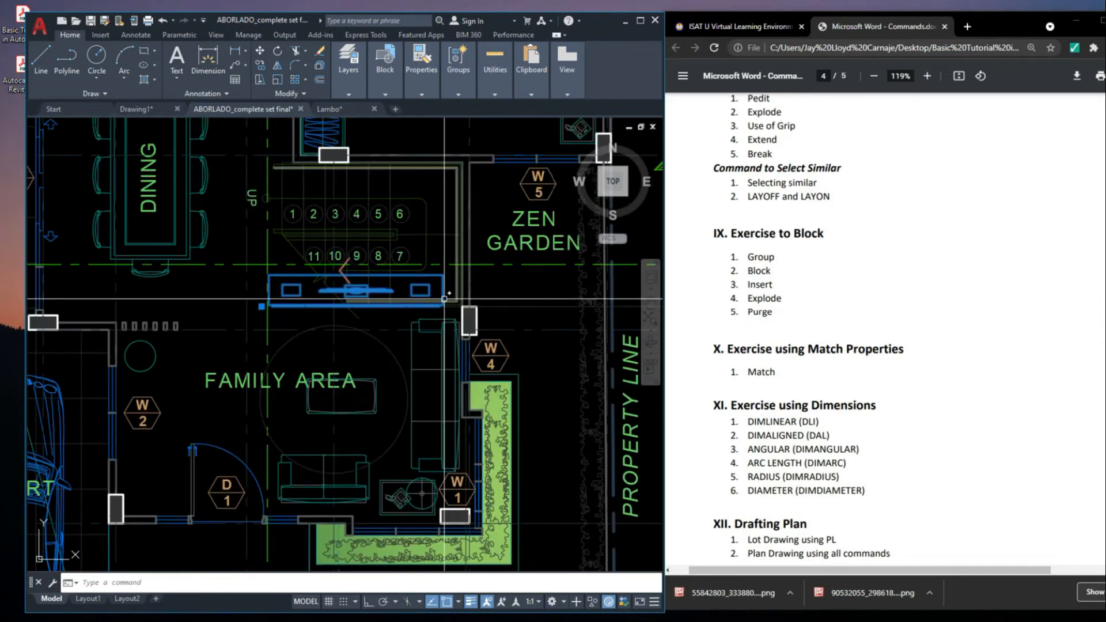
click(324, 306)
key(Escape)
click(370, 296)
key(Escape)
click(378, 290)
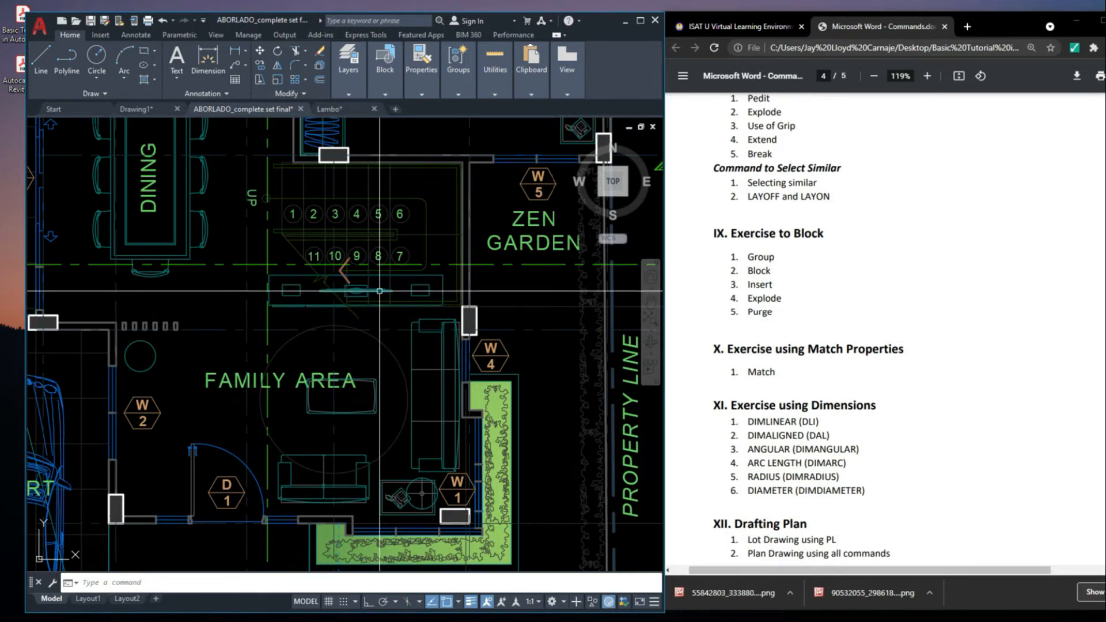
middle_drag(406, 297, 414, 297)
text(M)
key(Return)
key(Escape)
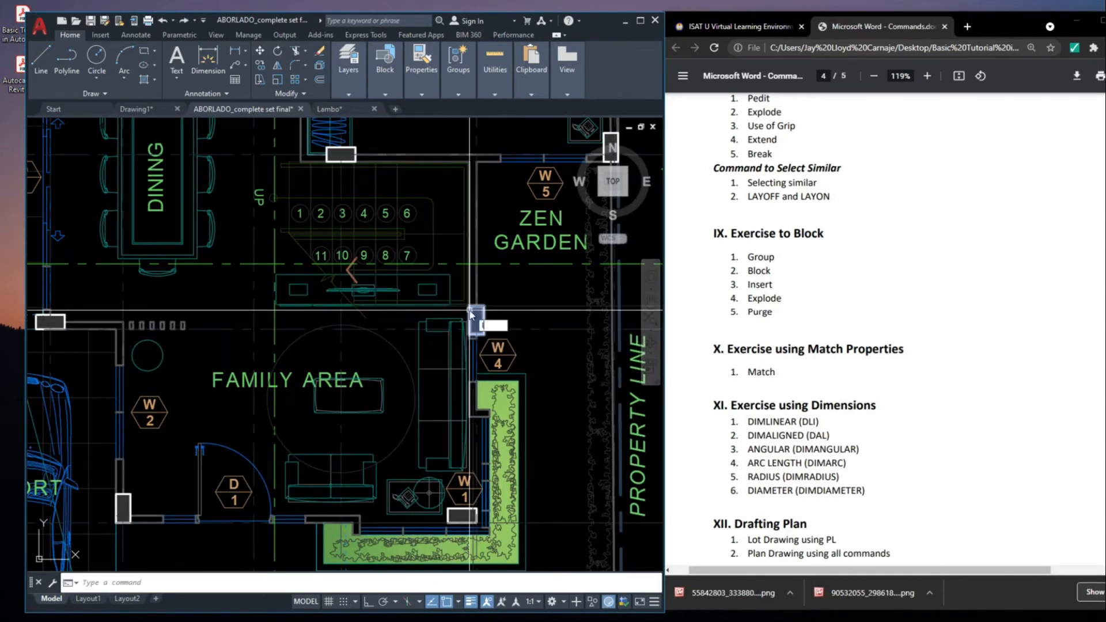
Open the block insertion palette with INSERT, bring it over the drawing and browse the current drawing's blocks
text(INSERT)
key(Return)
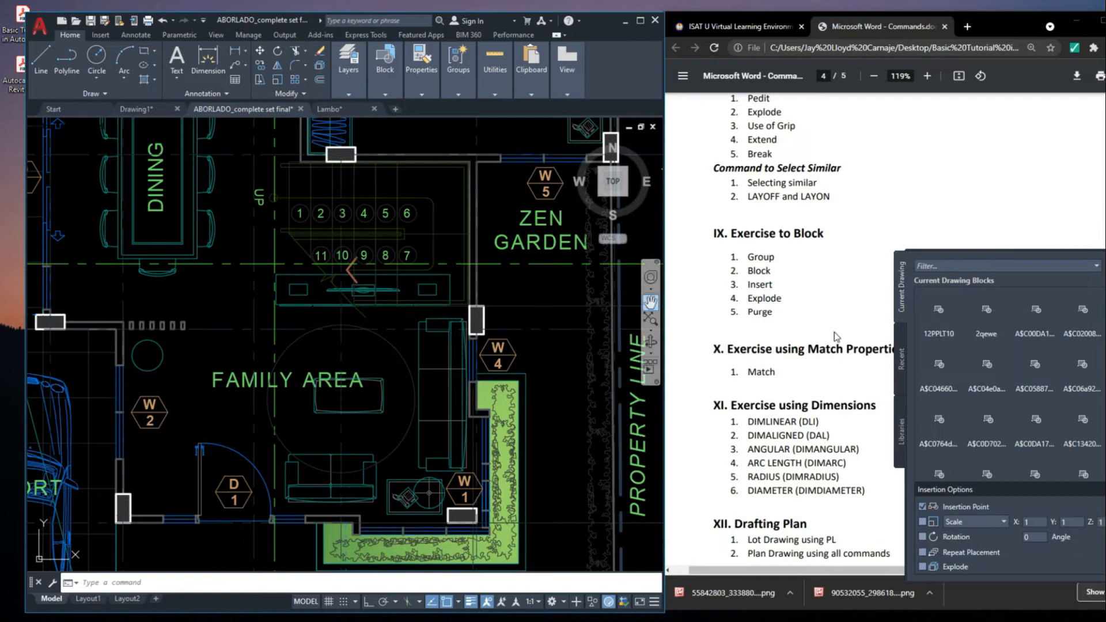
mouse_move(1105, 346)
mouse_down()
mouse_move(542, 307)
mouse_move(479, 258)
mouse_up()
scroll(386, 315, down, 2)
scroll(406, 302, down, 3)
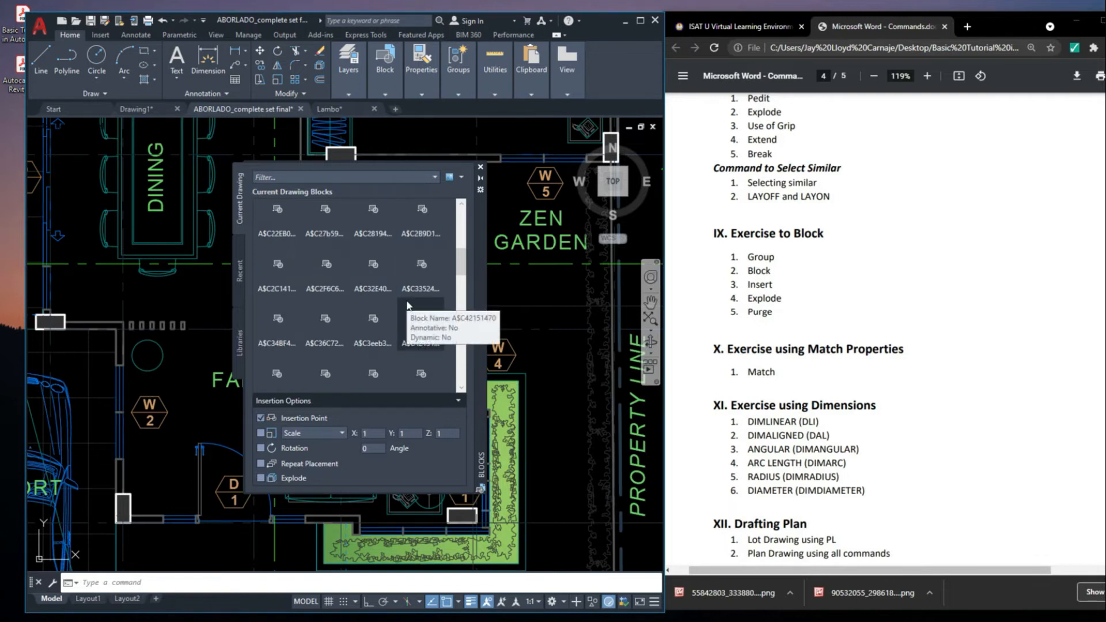
scroll(332, 233, down, 5)
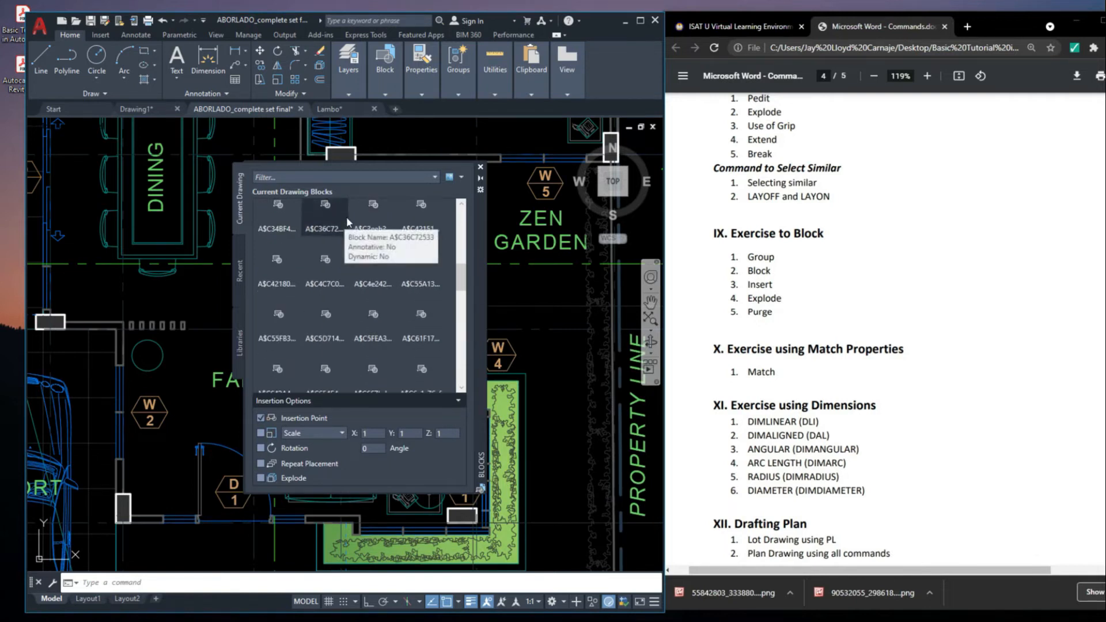
scroll(412, 308, down, 1)
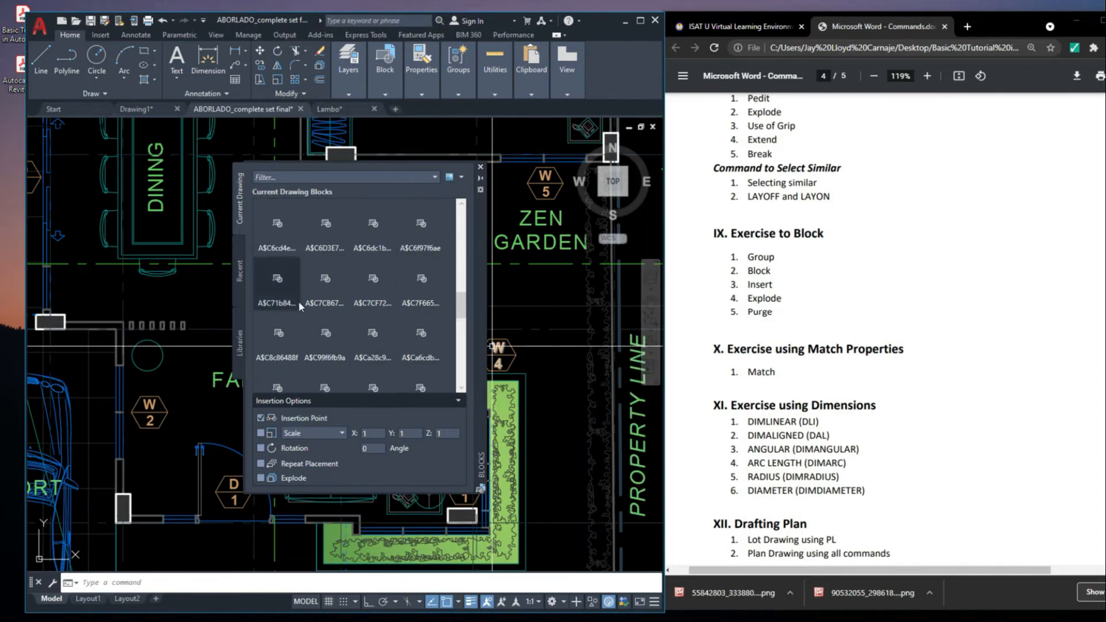
Review the recent blocks and block libraries, close the palette and cancel the pending insertion
click(242, 272)
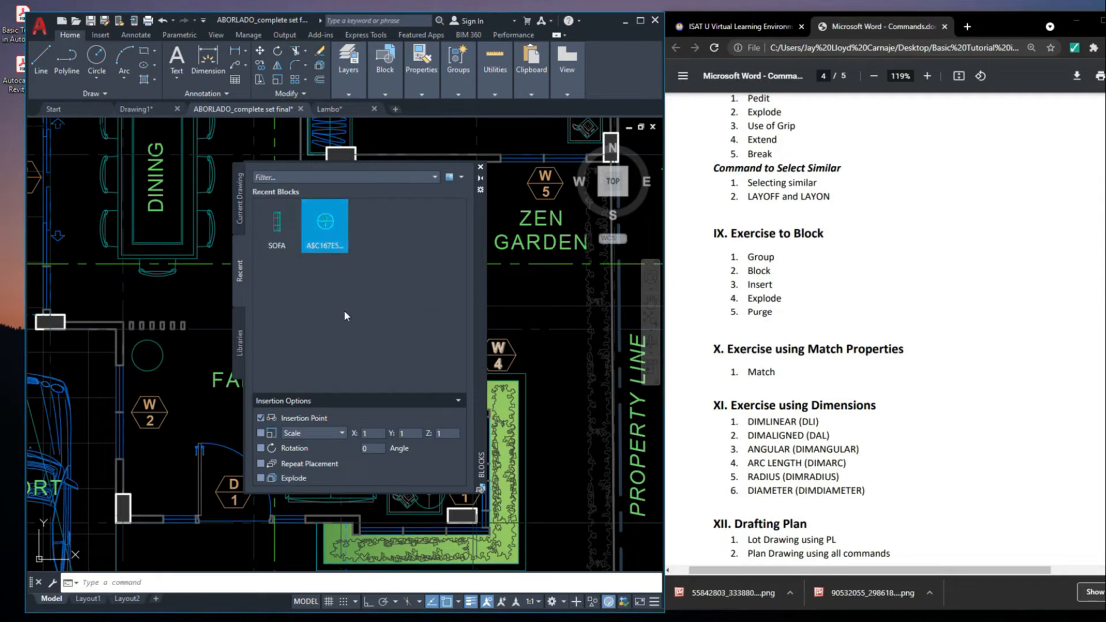
click(242, 326)
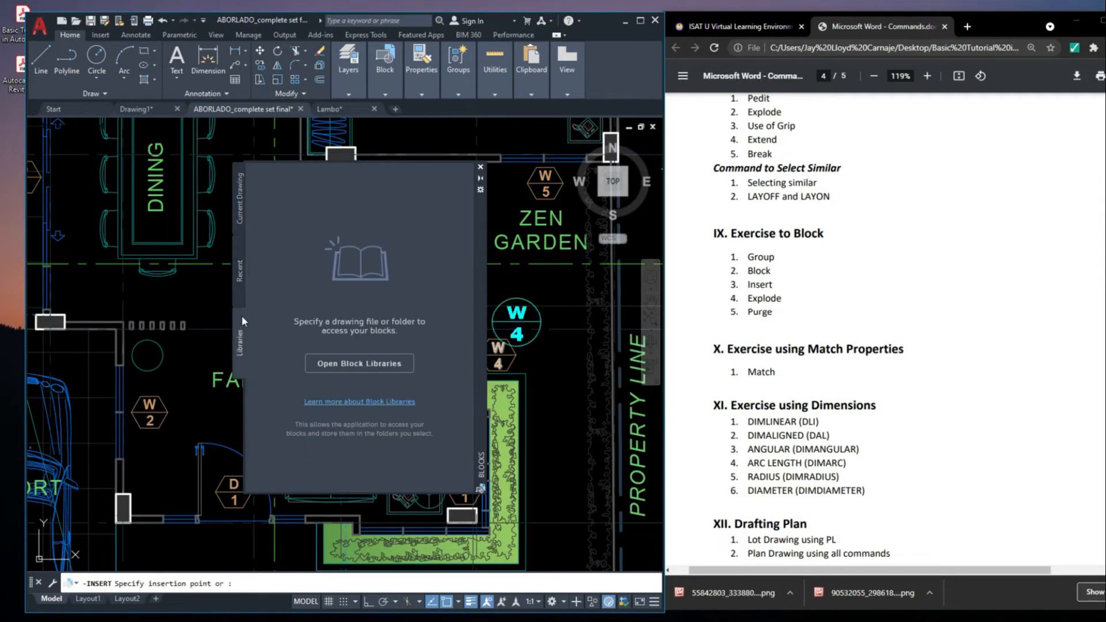
click(238, 205)
click(240, 278)
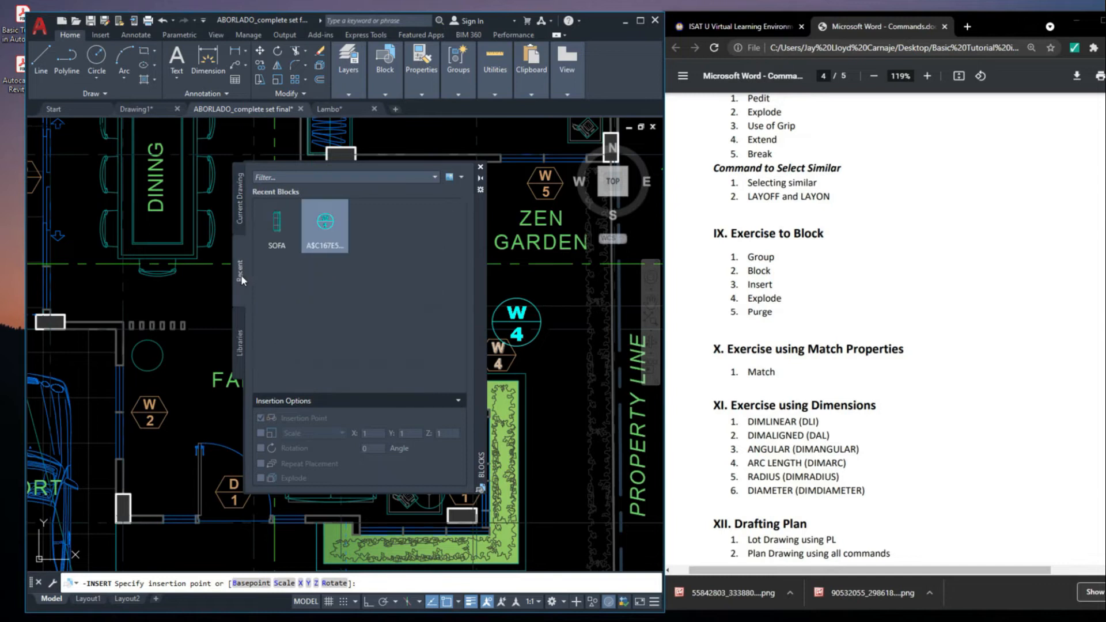
click(480, 167)
scroll(421, 280, down, 3)
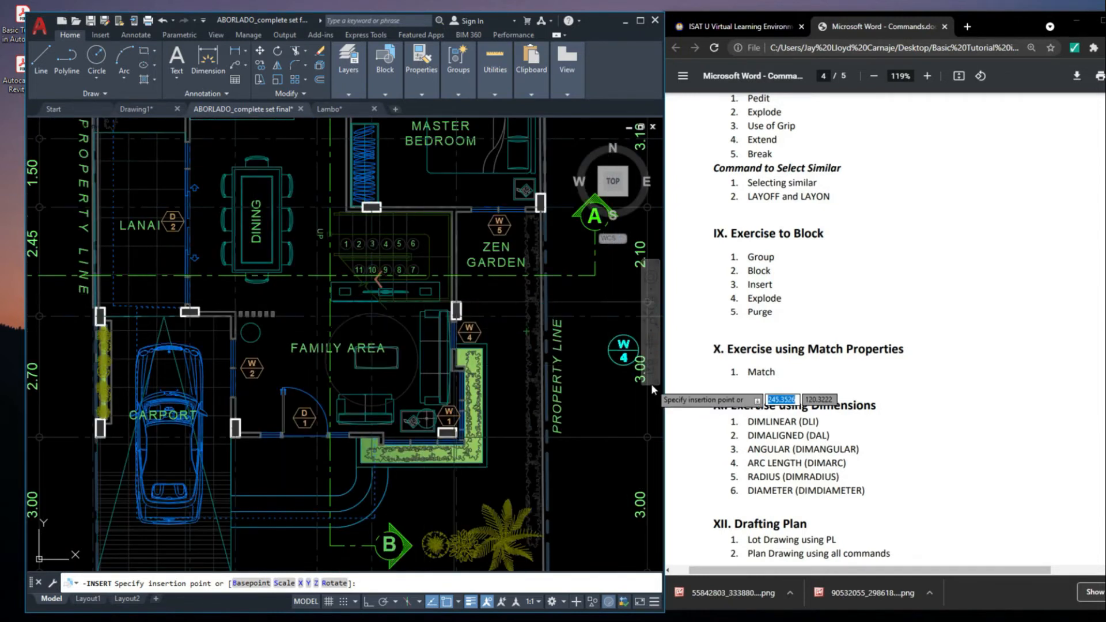
key(Escape)
Copy the sofa block to an empty part of the drawing
scroll(482, 283, down, 4)
mouse_move(482, 283)
middle_down()
mouse_move(388, 308)
mouse_move(349, 298)
middle_up()
middle_drag(499, 350, 392, 327)
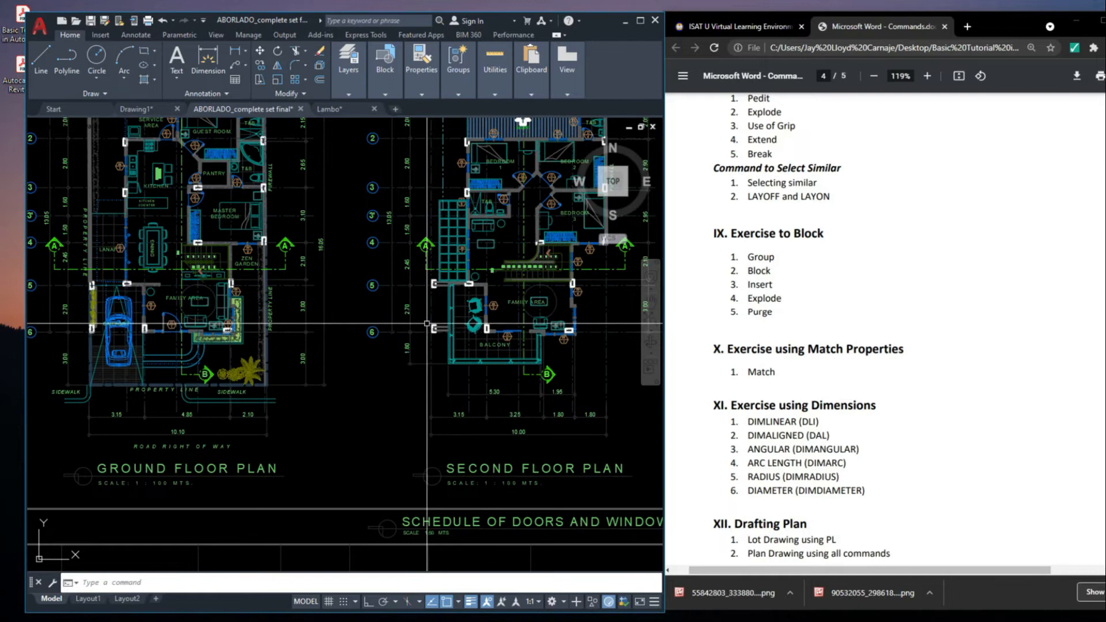
scroll(426, 323, down, 2)
middle_drag(426, 322, 452, 324)
scroll(307, 319, up, 6)
scroll(392, 278, down, 2)
middle_drag(392, 277, 415, 270)
scroll(432, 304, down, 5)
text(CO)
key(space)
click(441, 310)
middle_drag(441, 310, 492, 303)
click(289, 363)
key(Escape)
Explode the copied sofa block and select its individual lines to check that they are separate
scroll(309, 352, up, 6)
click(229, 328)
middle_drag(224, 323, 257, 317)
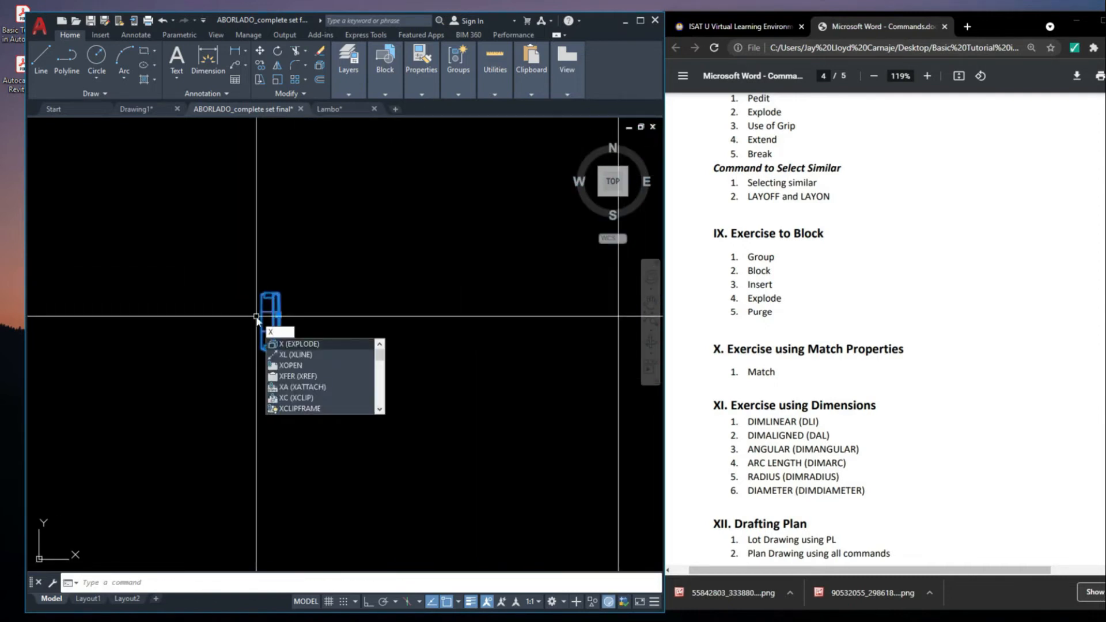
key(space)
scroll(206, 300, up, 6)
click(499, 368)
click(490, 367)
click(474, 395)
click(534, 385)
key(Escape)
click(543, 368)
key(Escape)
Select all the exploded sofa's lines together and try the Block command on them
scroll(470, 313, down, 4)
click(386, 254)
click(572, 432)
middle_drag(548, 433, 500, 452)
text(B)
key(space)
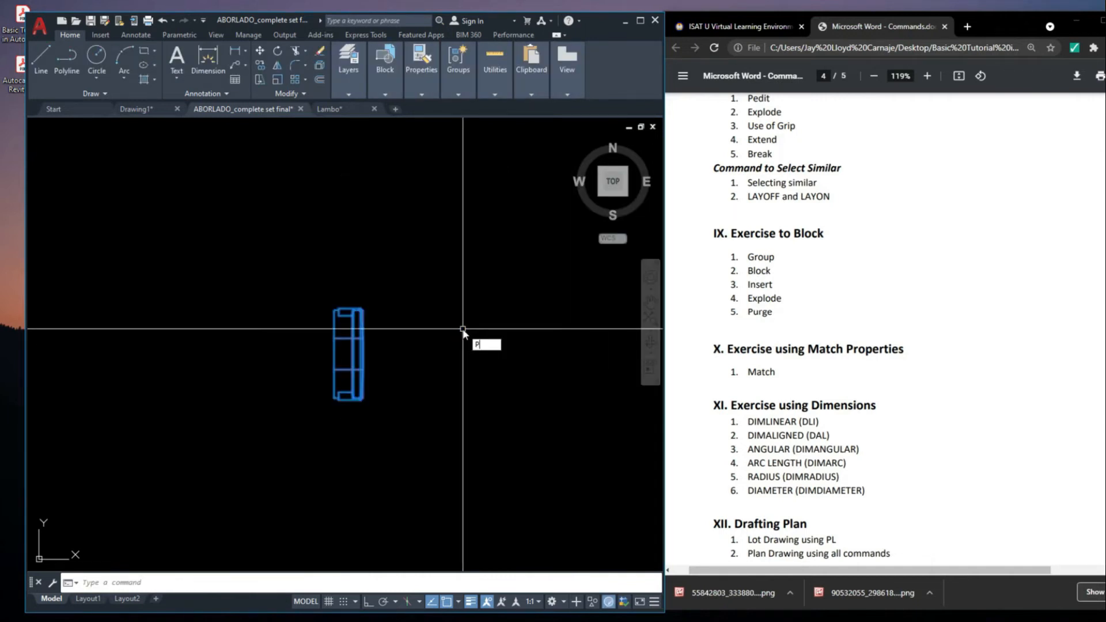
Open the Purge dialog for the drawing's unused named items and reposition it slightly
text(URGE)
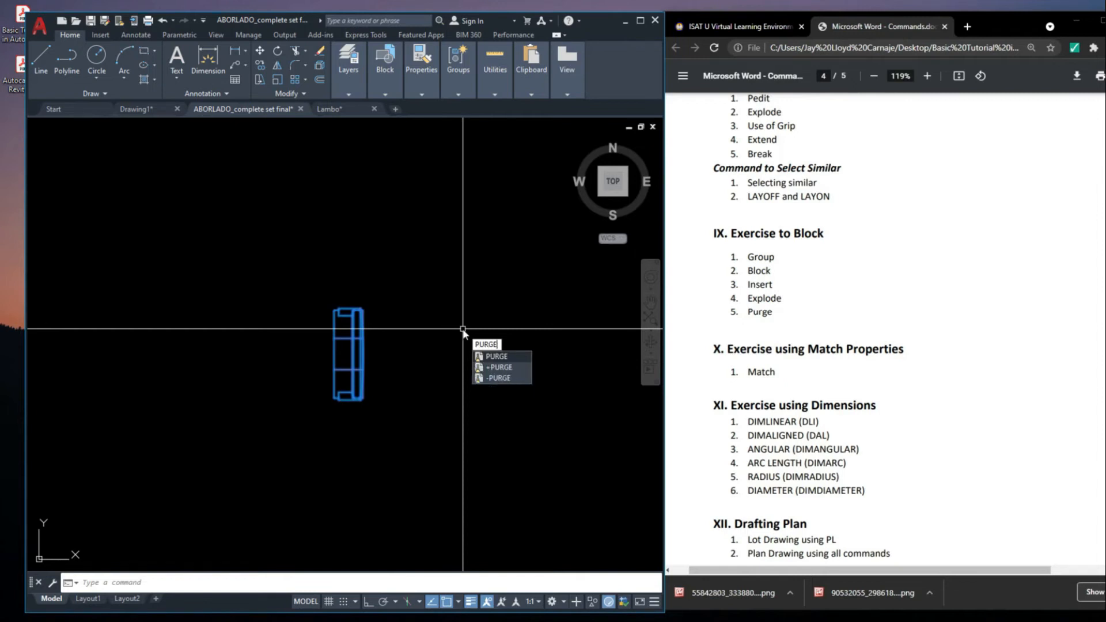
key(Return)
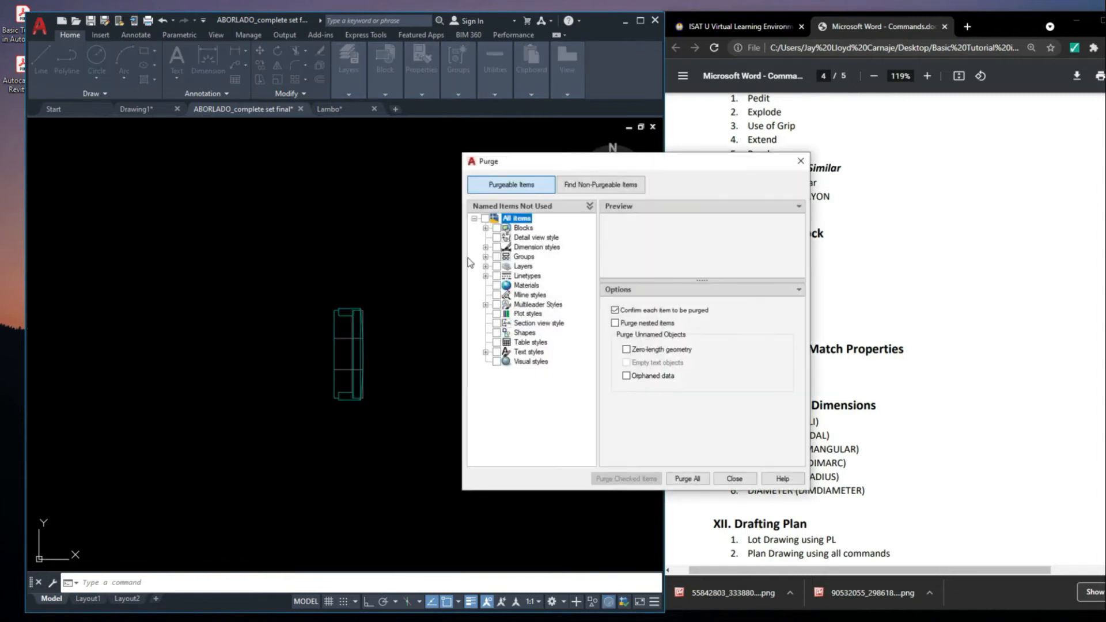
drag(577, 165, 576, 188)
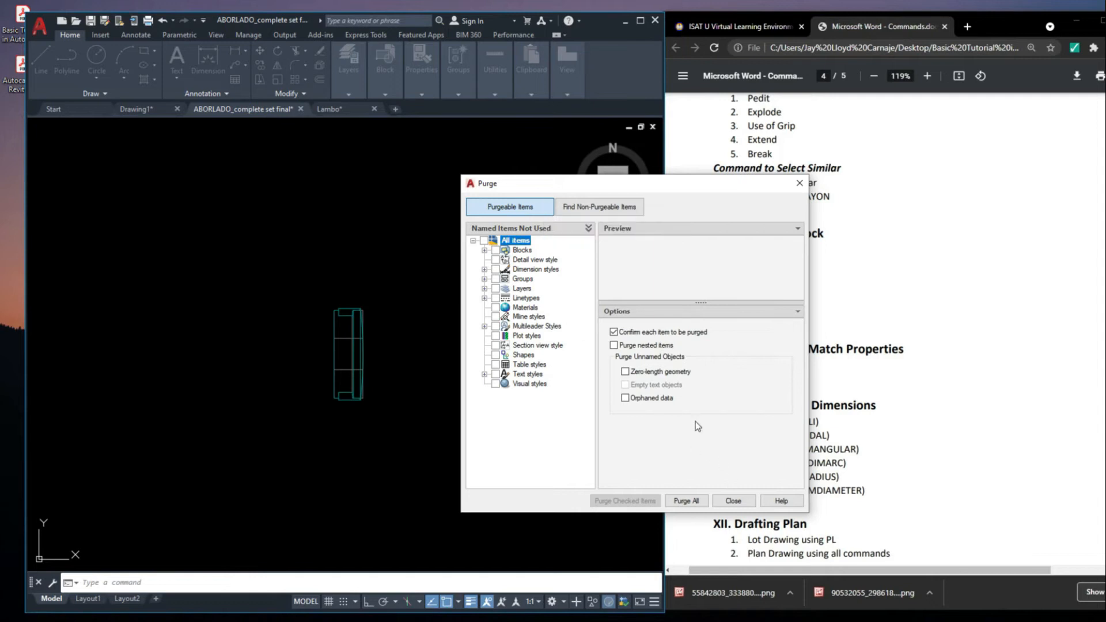
Close the Purge dialog and switch to the Drawing1 drawing
drag(836, 399, 826, 410)
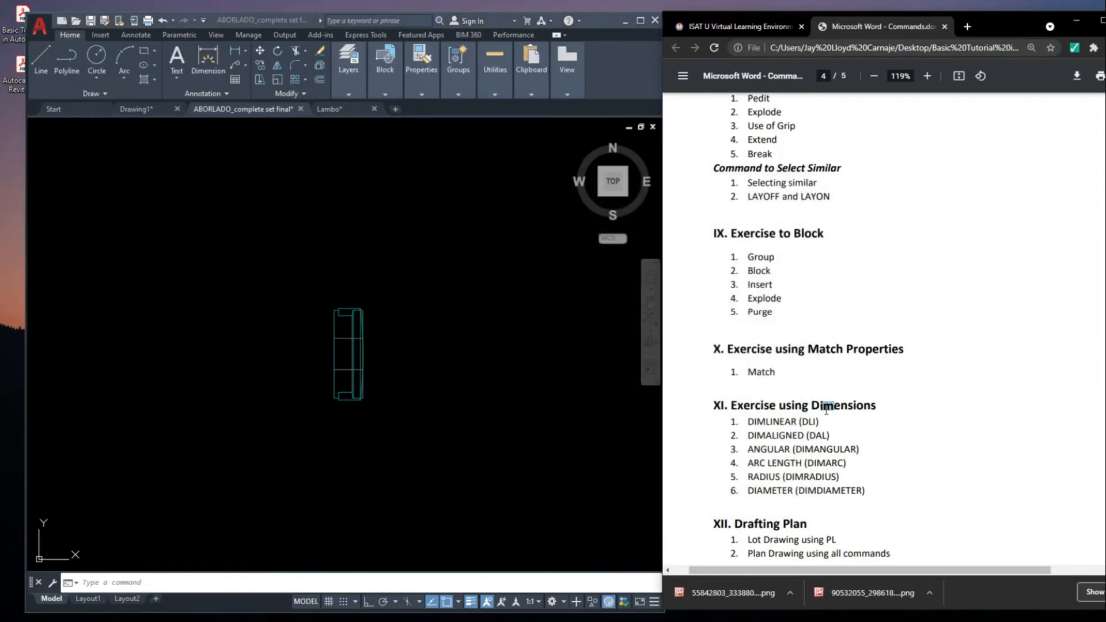
scroll(478, 403, down, 4)
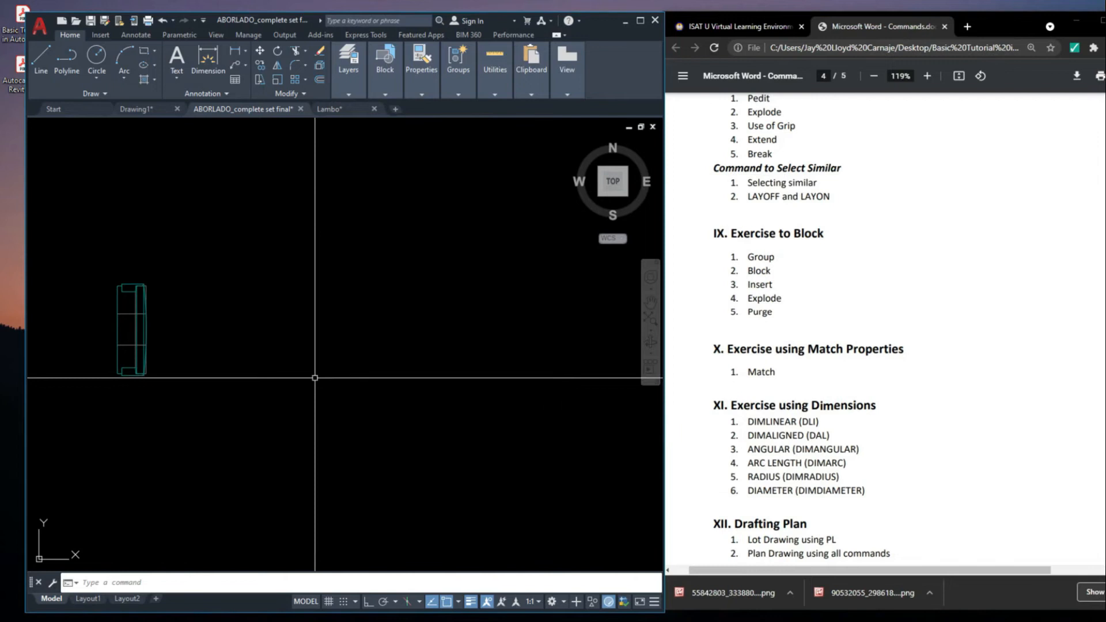
scroll(449, 369, down, 5)
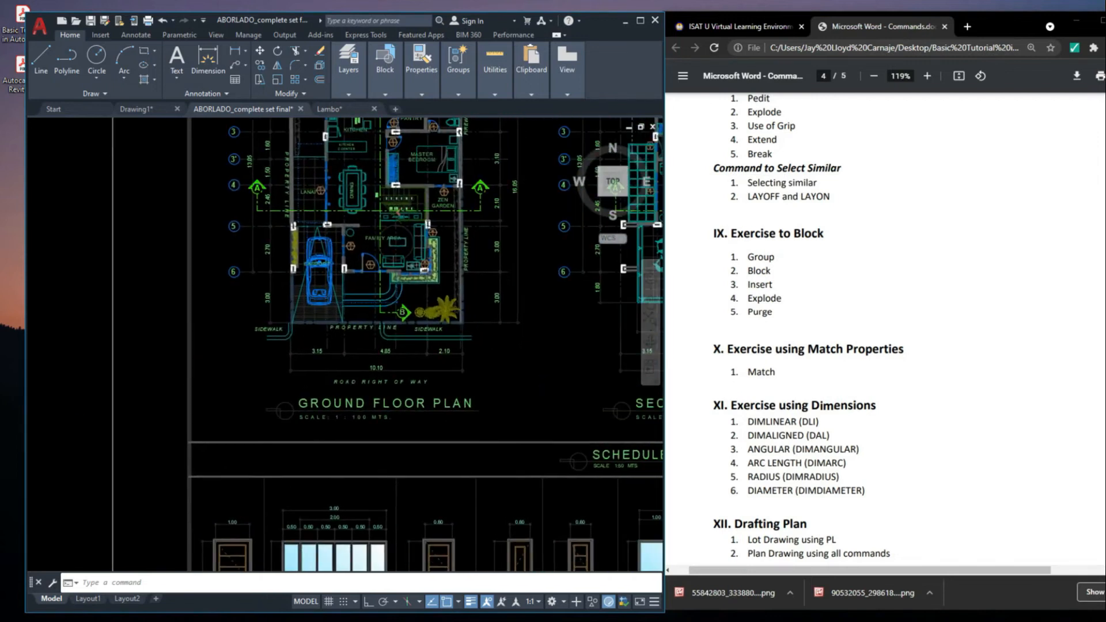
scroll(357, 345, up, 3)
click(136, 109)
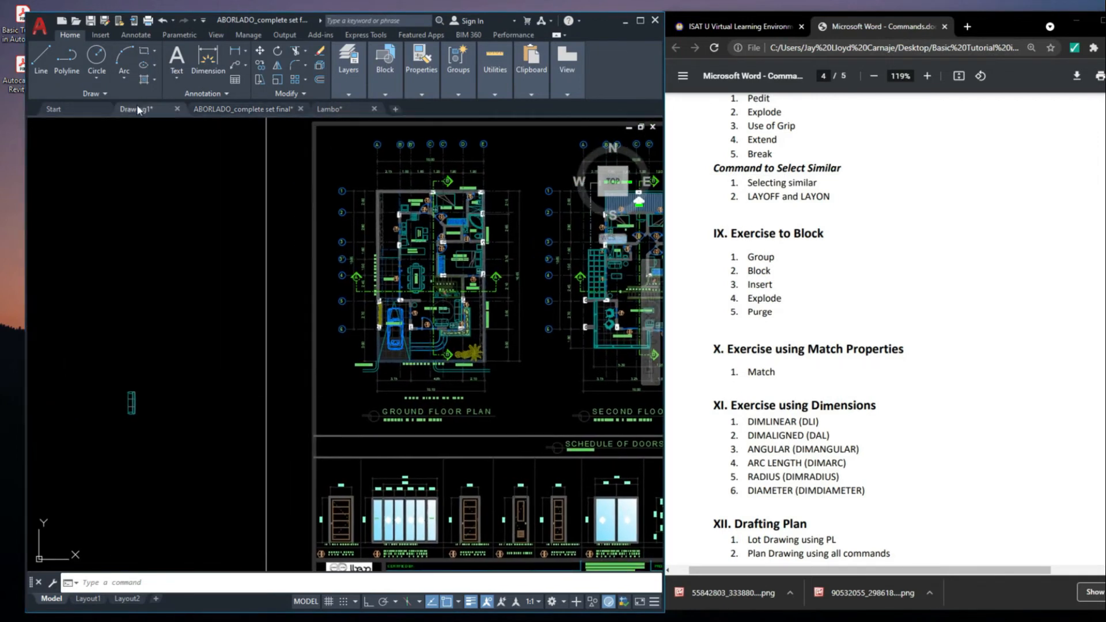
scroll(254, 323, down, 1)
scroll(219, 340, up, 6)
click(300, 357)
click(257, 303)
scroll(256, 303, down, 10)
scroll(224, 306, up, 4)
key(Escape)
Put the upper-left set of nested rounded squares on the walls layer and clear the selection
scroll(396, 345, up, 1)
mouse_move(397, 345)
middle_down()
mouse_move(306, 366)
mouse_move(272, 400)
middle_up()
scroll(496, 320, down, 2)
middle_drag(495, 319, 246, 319)
scroll(380, 262, up, 1)
scroll(354, 291, up, 4)
scroll(322, 295, down, 4)
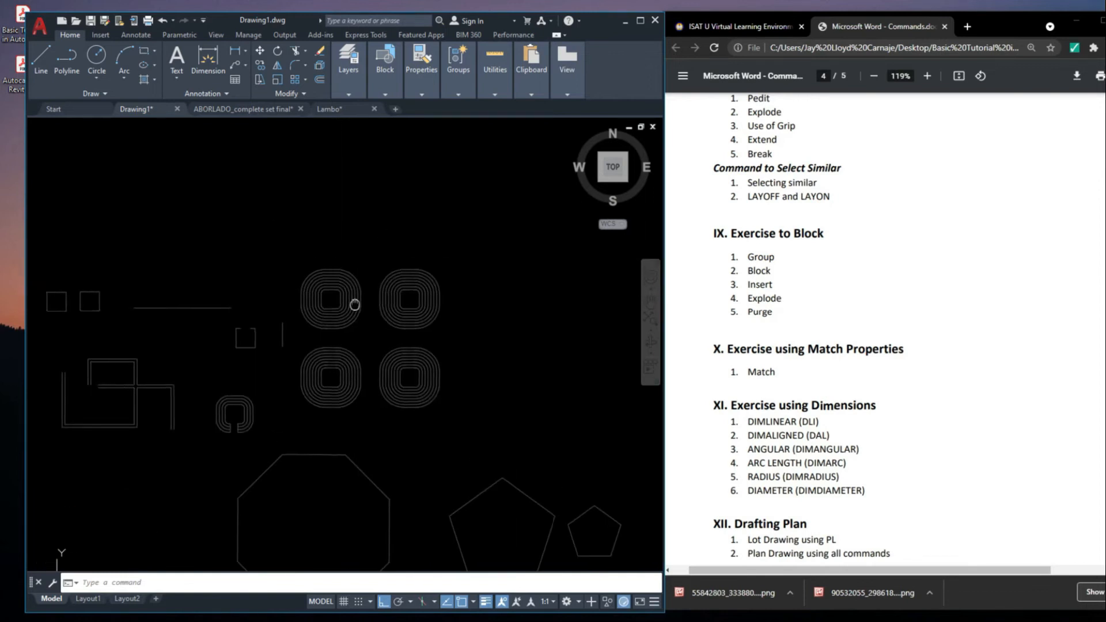
scroll(298, 277, up, 4)
click(385, 353)
click(277, 220)
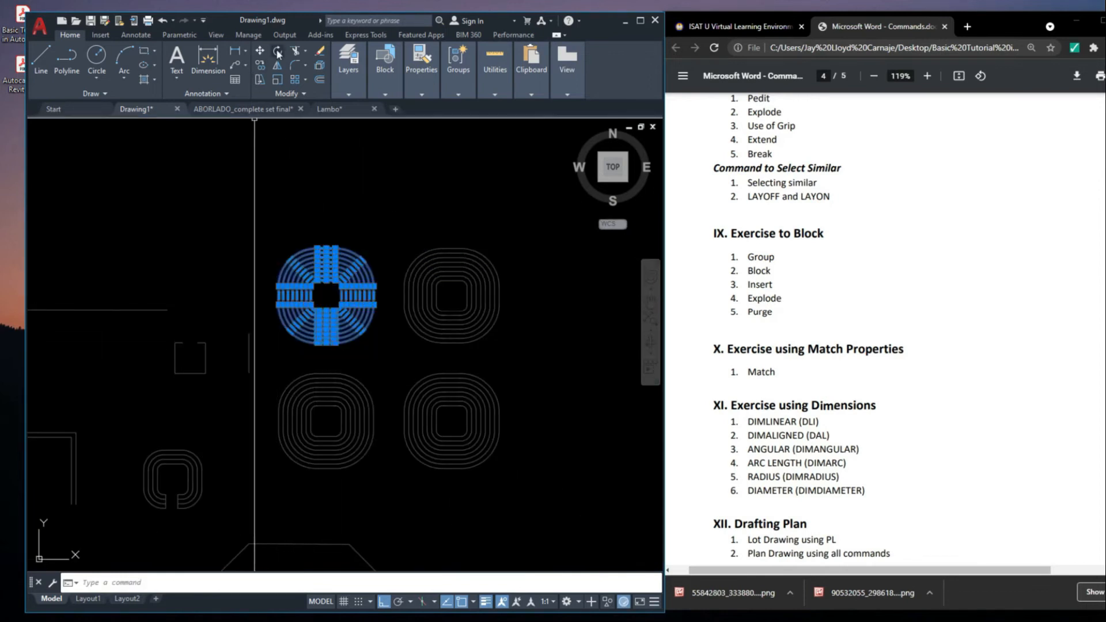
click(358, 69)
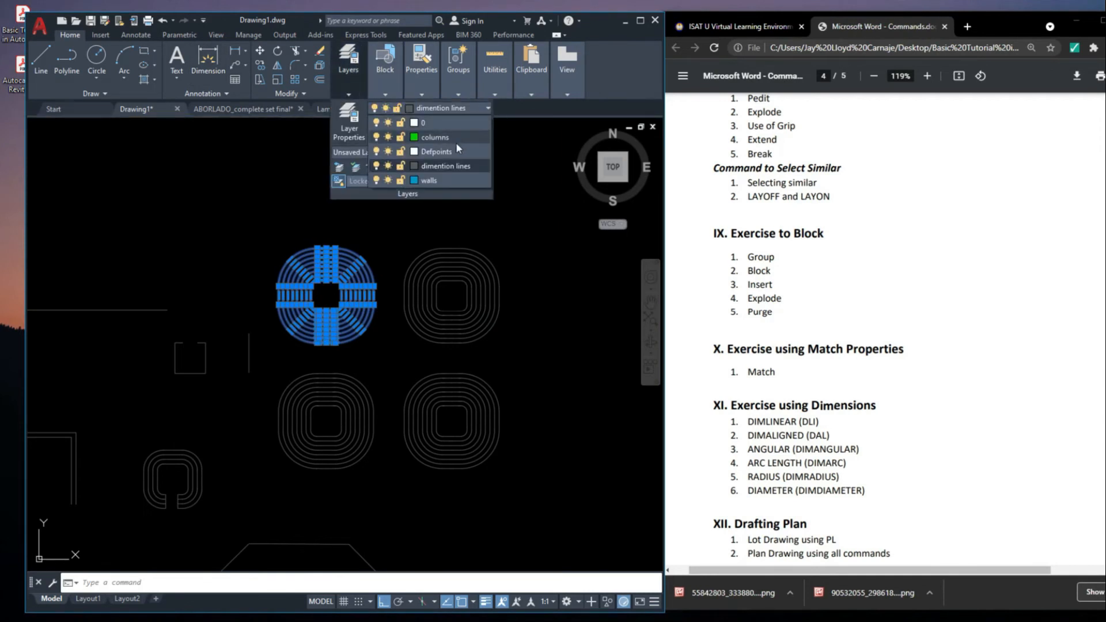
click(445, 181)
key(Escape)
Use Match Properties with the rectangle's green column as source on several inner curves of the upper-right nested rounded squares
mouse_move(464, 317)
middle_down()
mouse_move(484, 351)
mouse_move(458, 354)
mouse_move(410, 309)
middle_up()
scroll(460, 355, up, 2)
scroll(410, 312, down, 4)
middle_drag(454, 380, 538, 306)
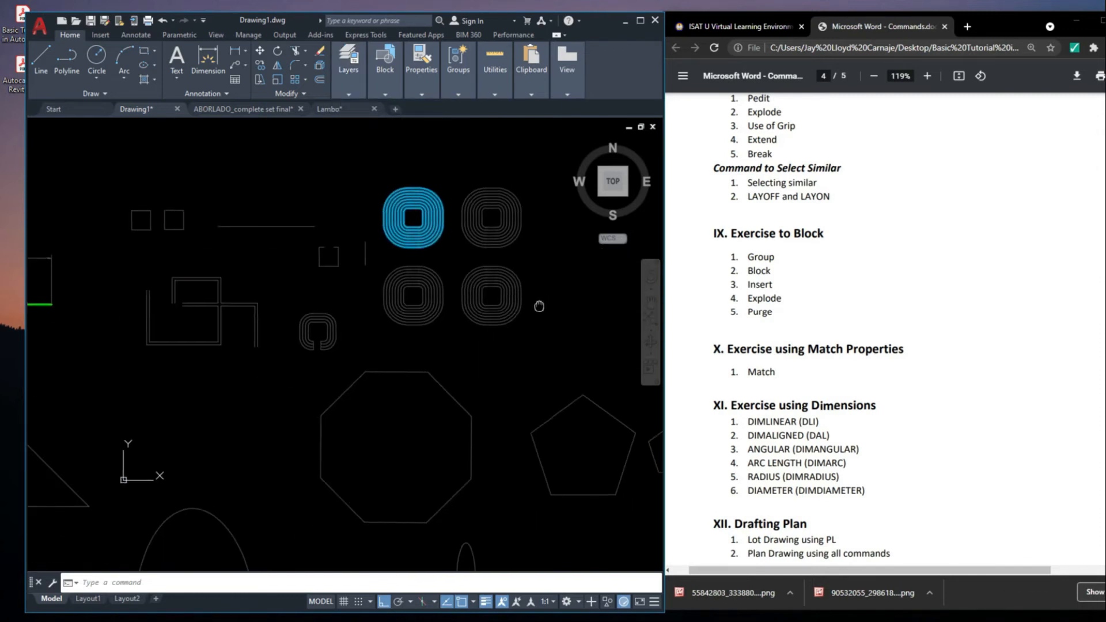
scroll(396, 301, down, 4)
middle_drag(397, 306, 427, 317)
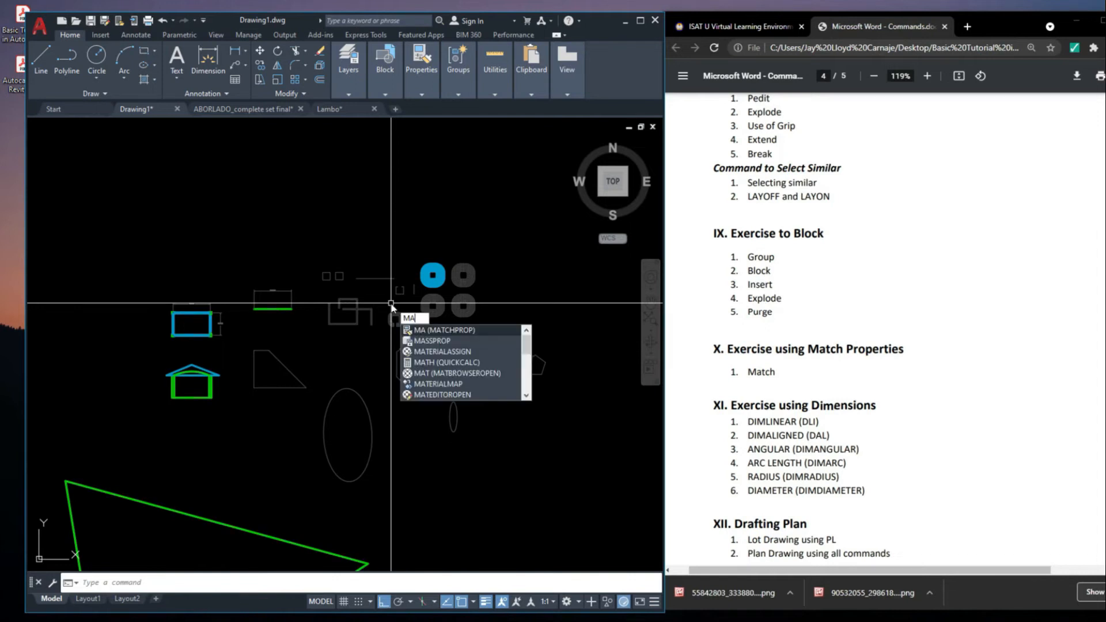
key(Return)
scroll(208, 314, up, 6)
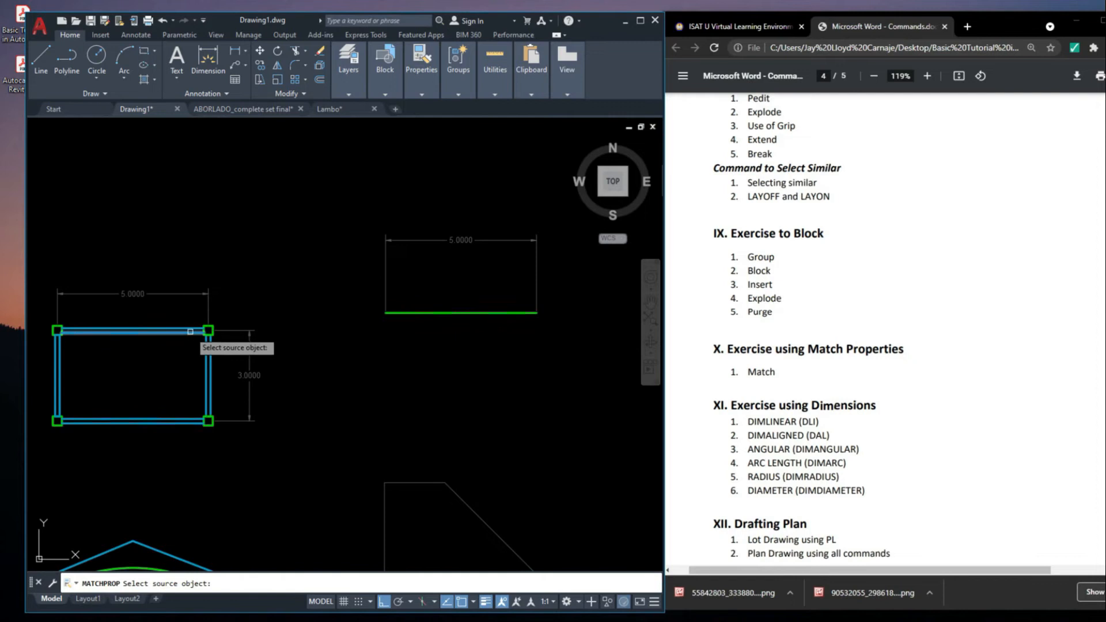
scroll(209, 329, up, 2)
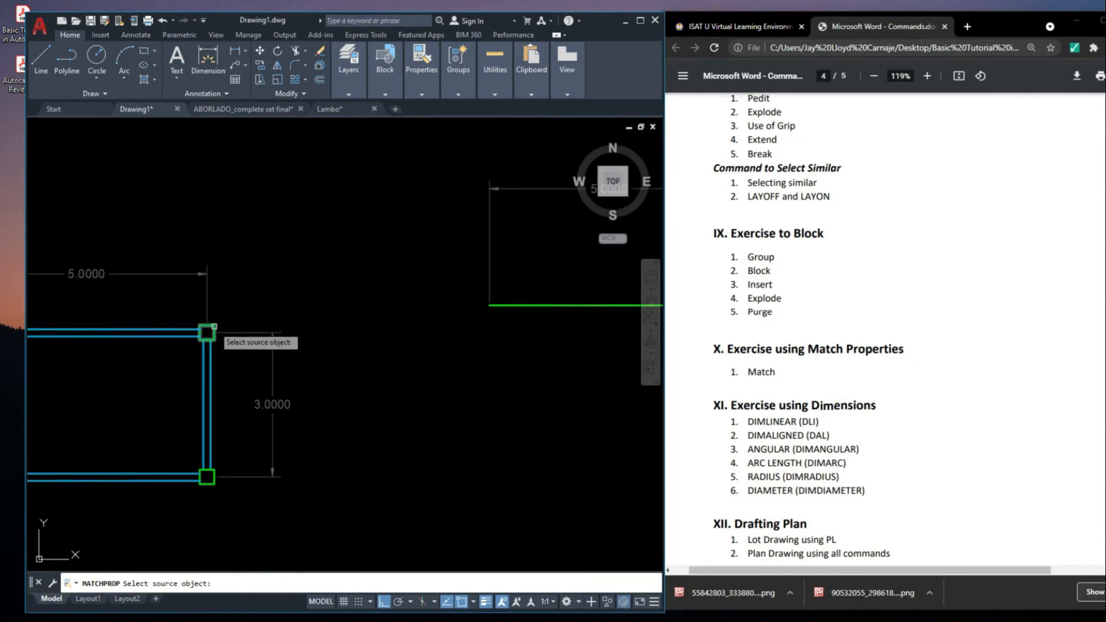
scroll(214, 327, down, 6)
middle_drag(456, 351, 306, 381)
scroll(388, 317, up, 6)
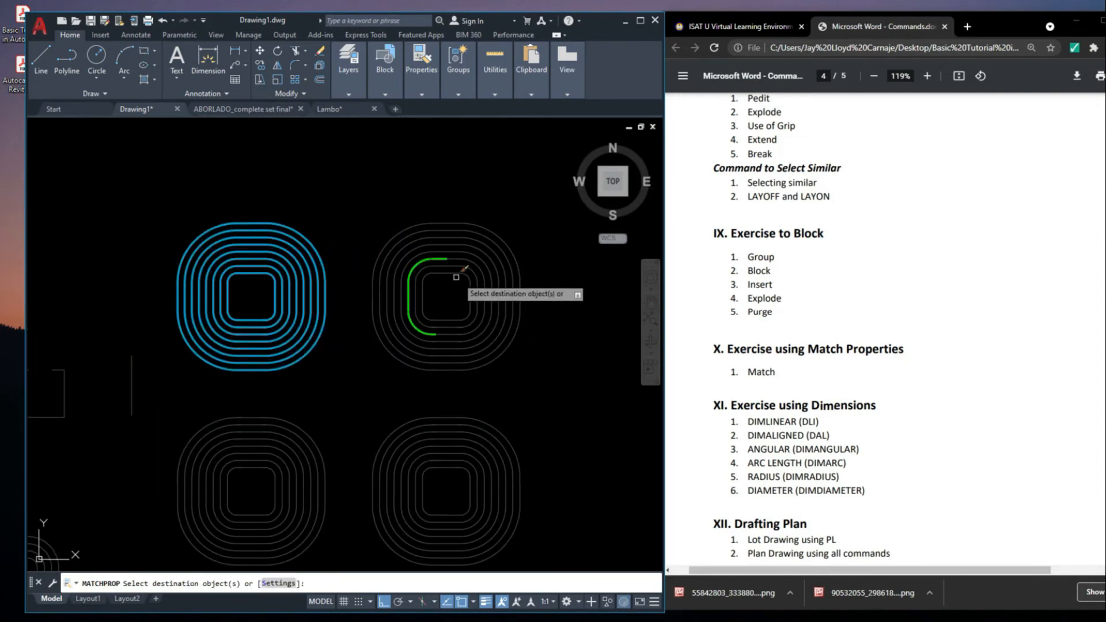
middle_drag(457, 275, 408, 295)
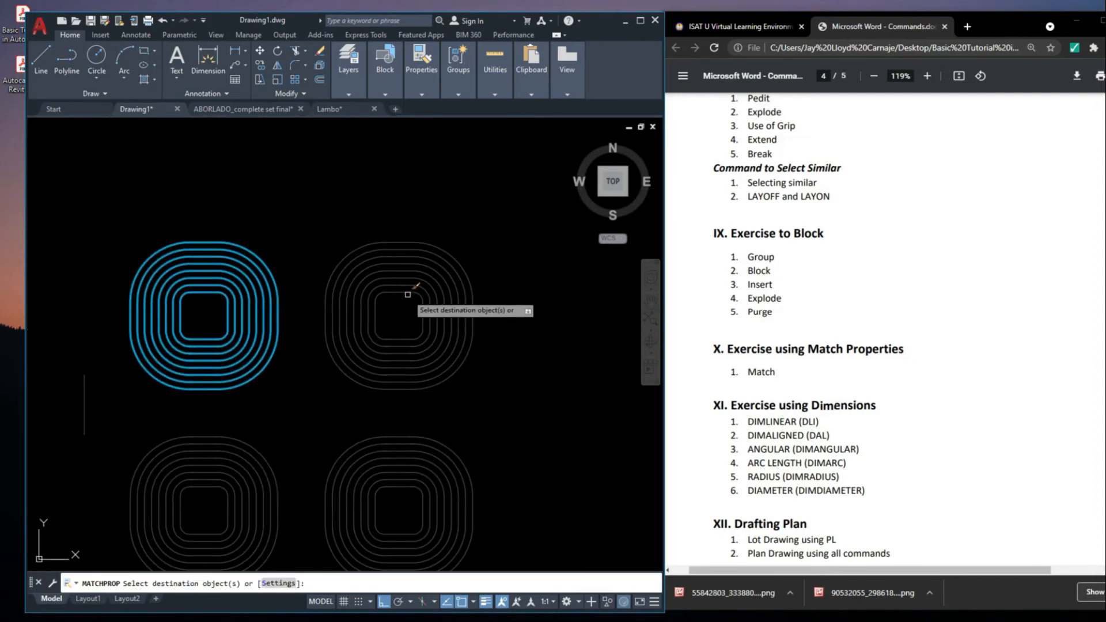
click(375, 269)
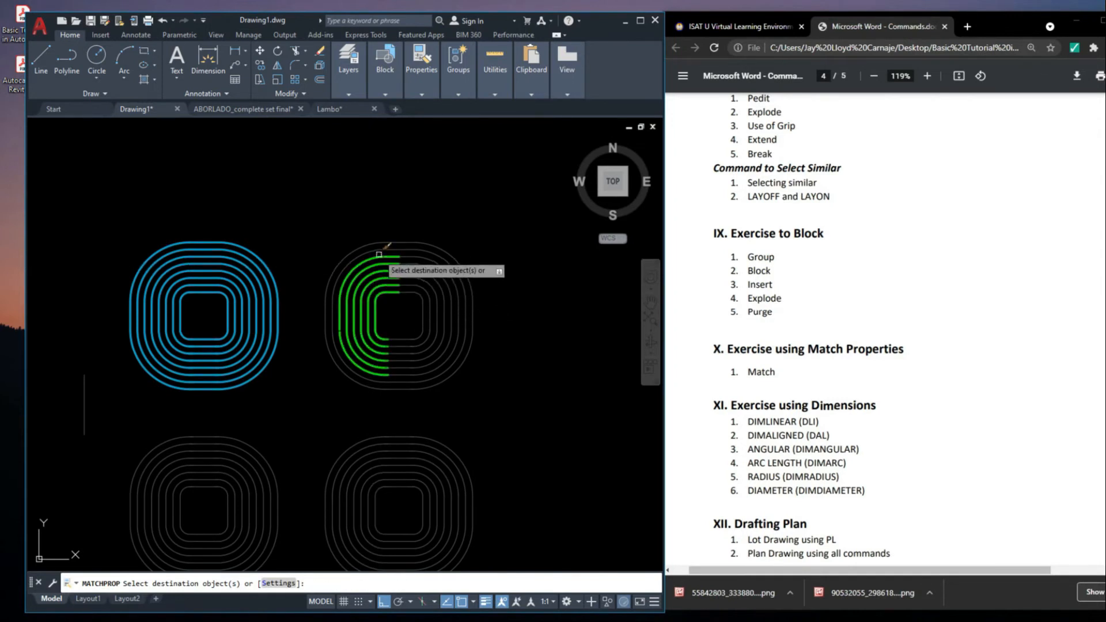
Apply the green column's properties to the whole upper-right and lower-left sets of nested rounded squares and end the command
click(530, 408)
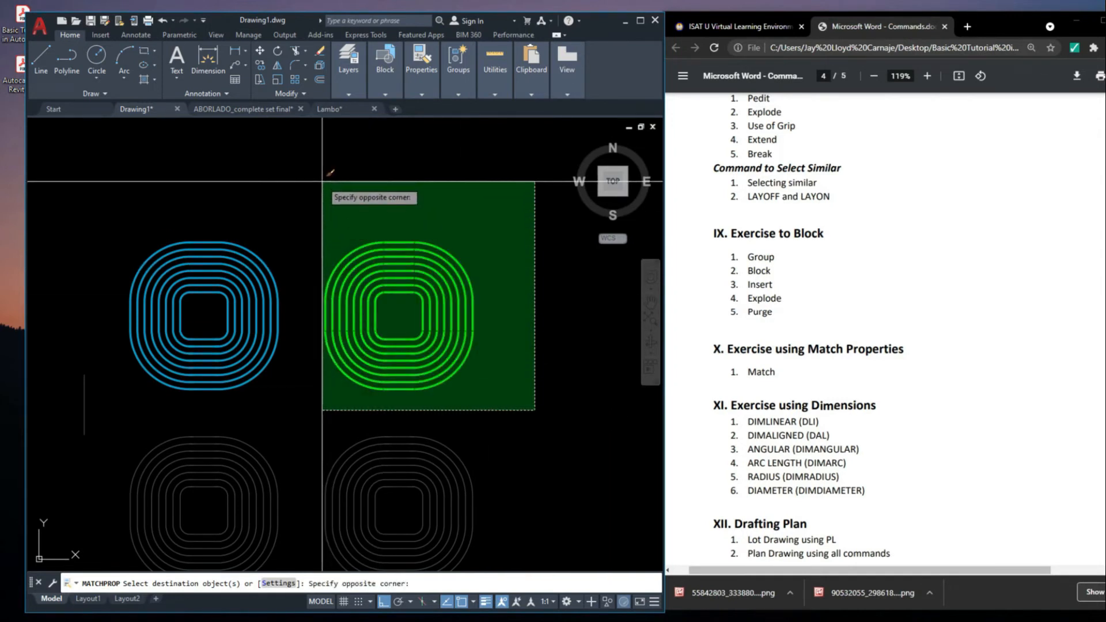
click(323, 185)
scroll(493, 394, down, 2)
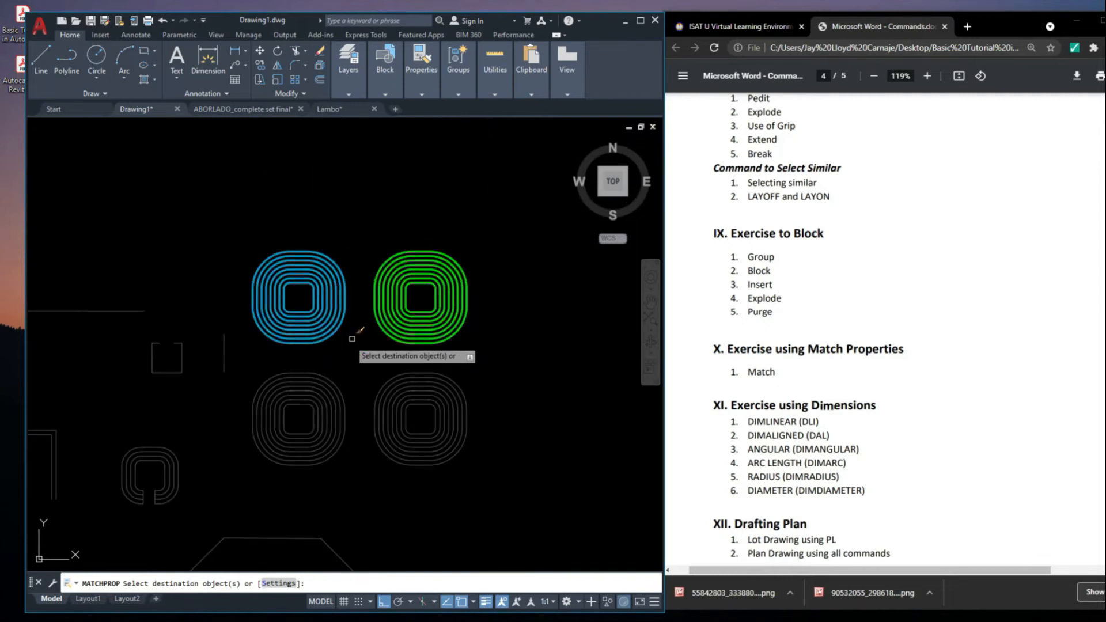
click(248, 372)
click(374, 479)
key(Return)
Match the properties of the blue upper-left rounded squares onto the lower-right set
text(MA)
key(Return)
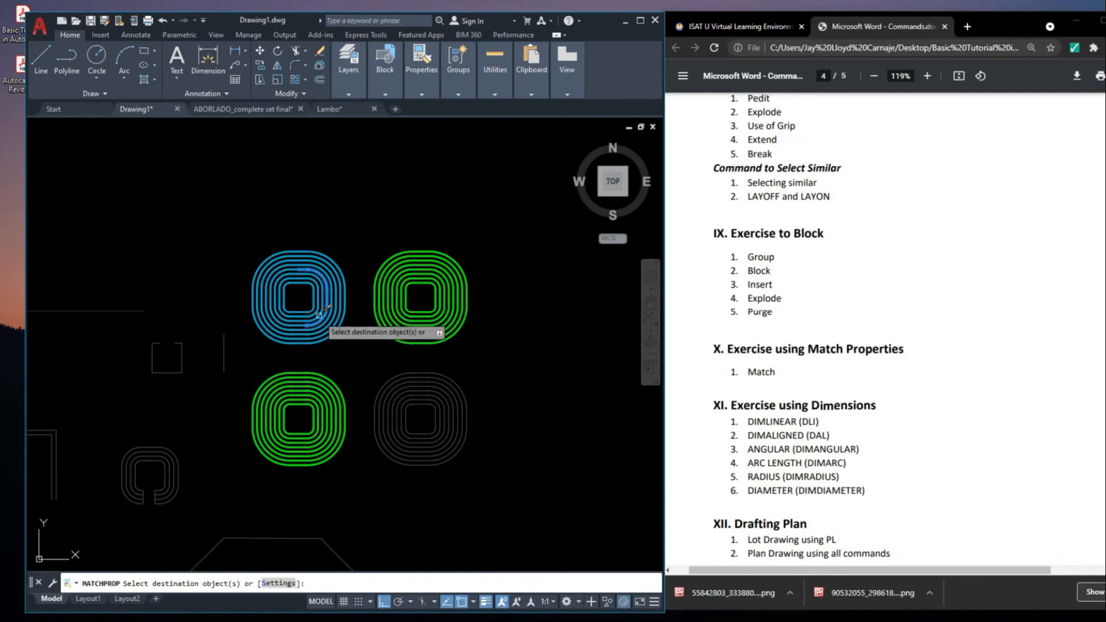
click(369, 367)
click(527, 513)
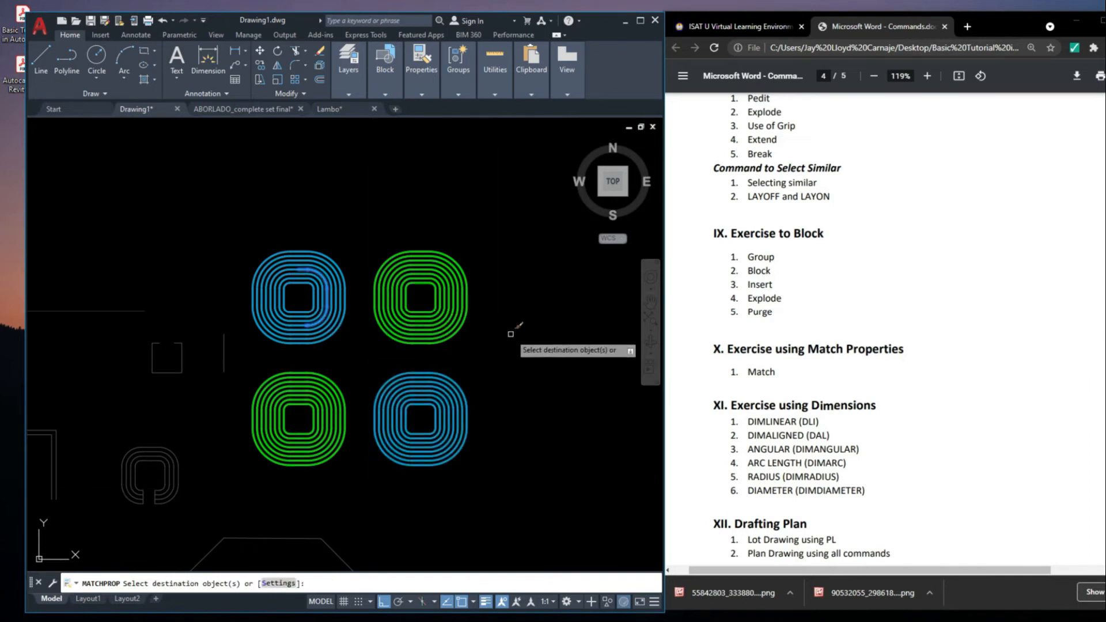
key(Return)
scroll(885, 331, down, 3)
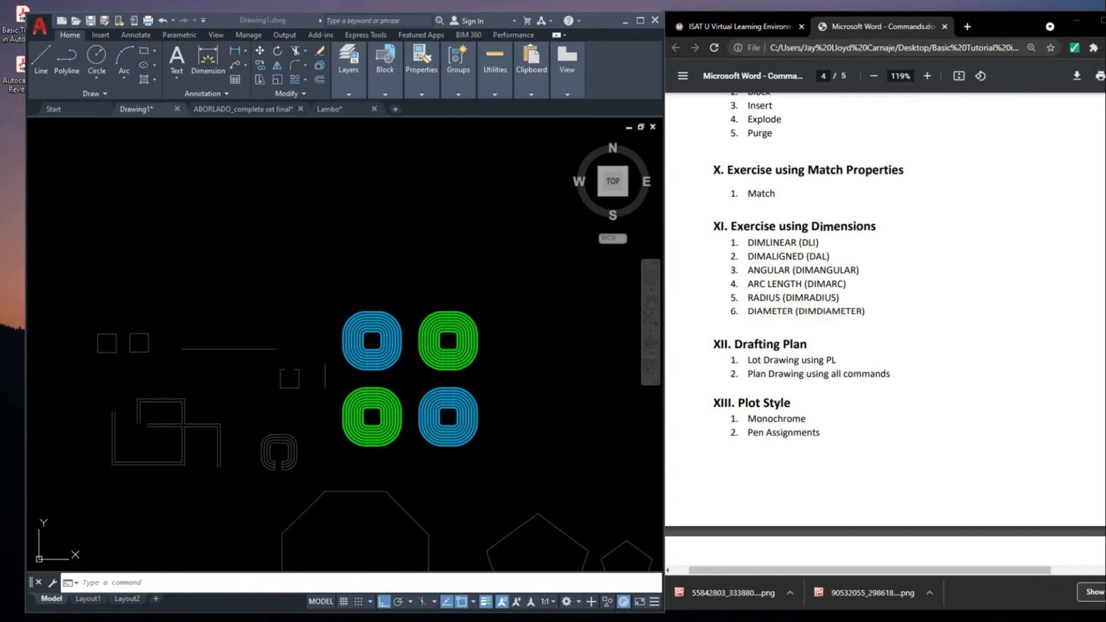
scroll(576, 376, down, 4)
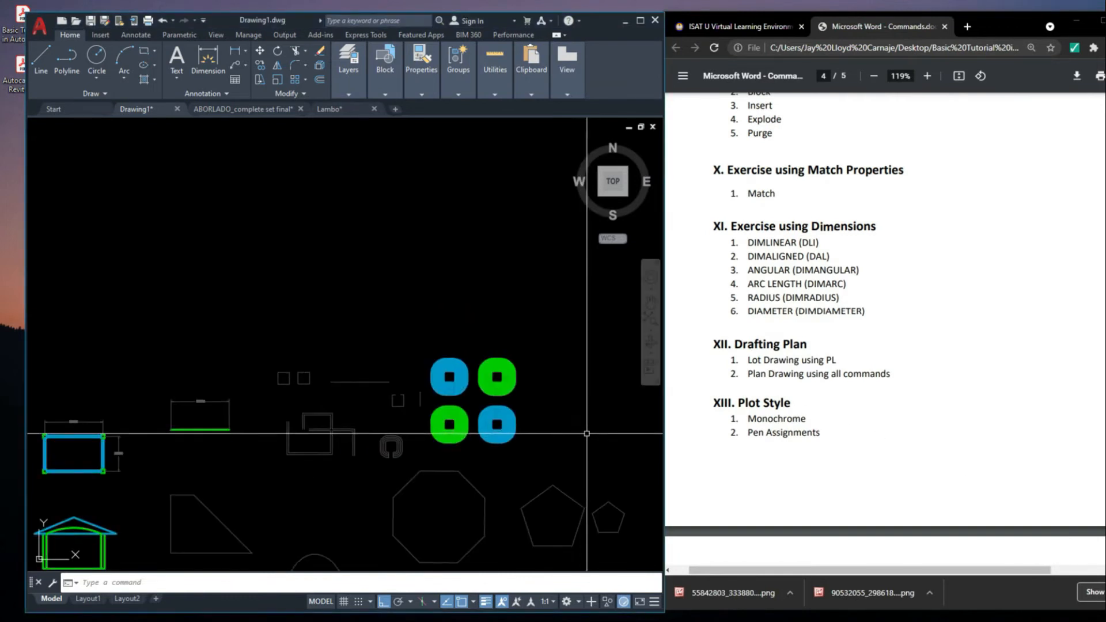
middle_drag(600, 435, 501, 422)
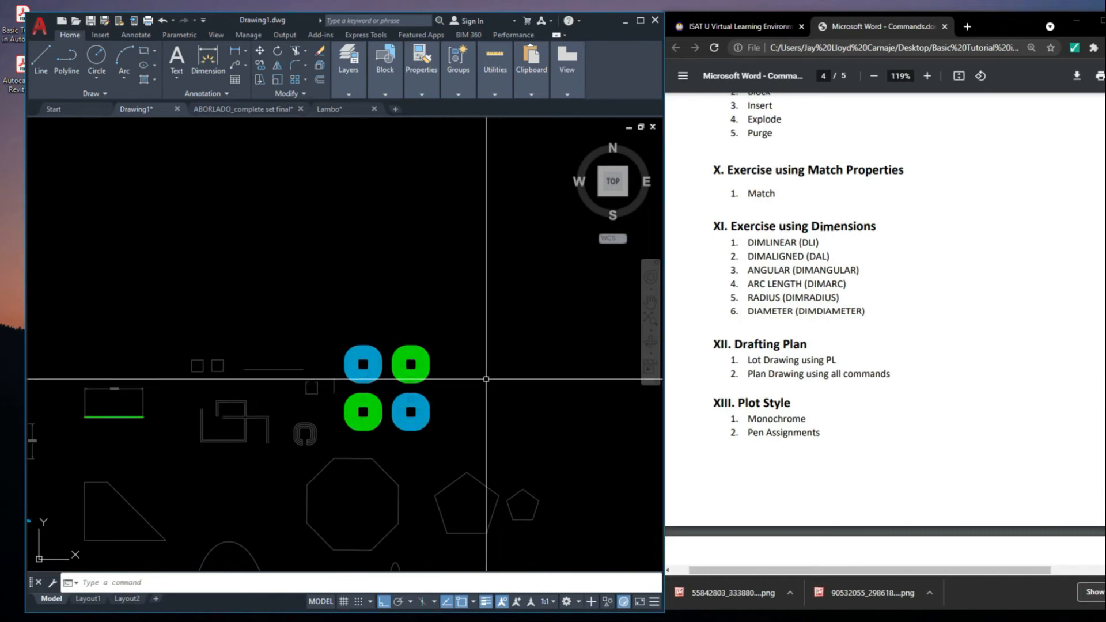
scroll(446, 355, down, 2)
middle_drag(455, 368, 414, 334)
scroll(301, 330, up, 4)
click(296, 329)
click(291, 302)
scroll(293, 299, down, 2)
key(Escape)
scroll(351, 346, up, 2)
middle_drag(297, 317, 287, 393)
scroll(536, 344, up, 4)
scroll(551, 341, down, 10)
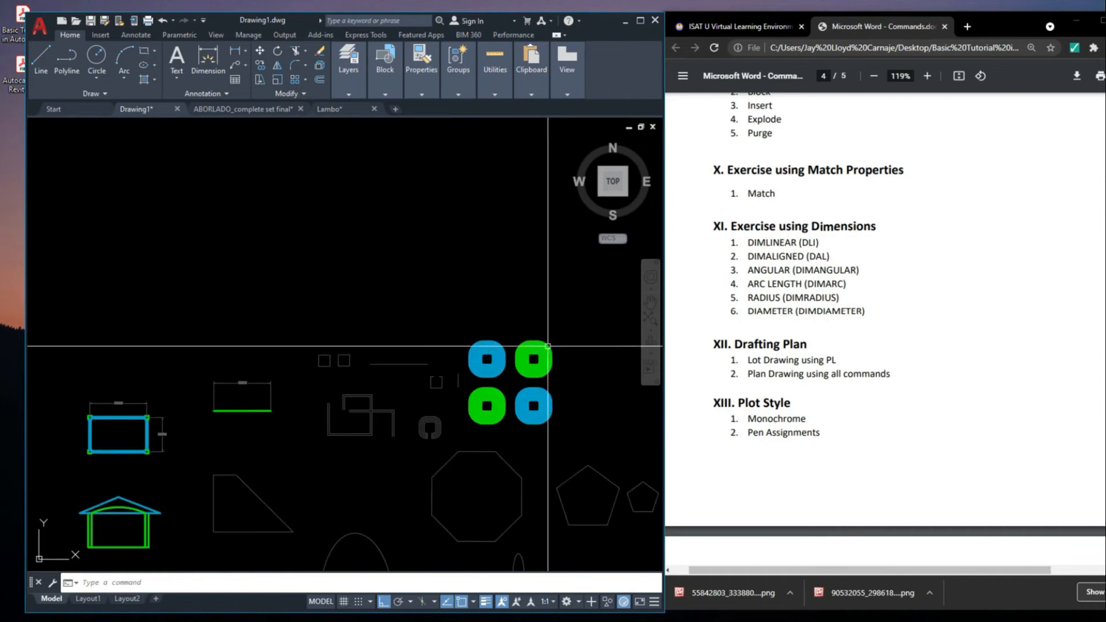
Delete the two existing dimensions beside the blue rectangle with green corner columns
scroll(377, 353, up, 8)
click(406, 313)
middle_drag(423, 352, 472, 339)
click(502, 389)
key(Delete)
Place a linear dimension along the rectangle's right wall between the centres of its two columns
scroll(472, 339, up, 2)
mouse_move(469, 400)
middle_down()
mouse_move(501, 403)
mouse_move(479, 365)
middle_up()
scroll(439, 323, up, 2)
scroll(448, 328, down, 2)
text(LI)
key(Return)
scroll(481, 346, up, 3)
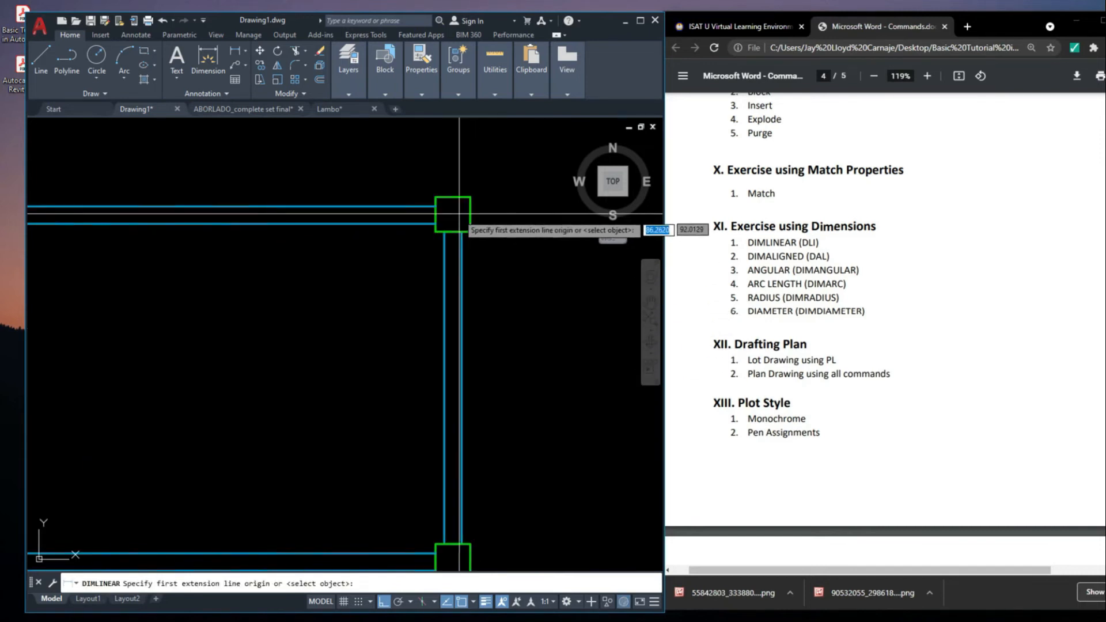
scroll(459, 214, down, 4)
scroll(440, 248, up, 2)
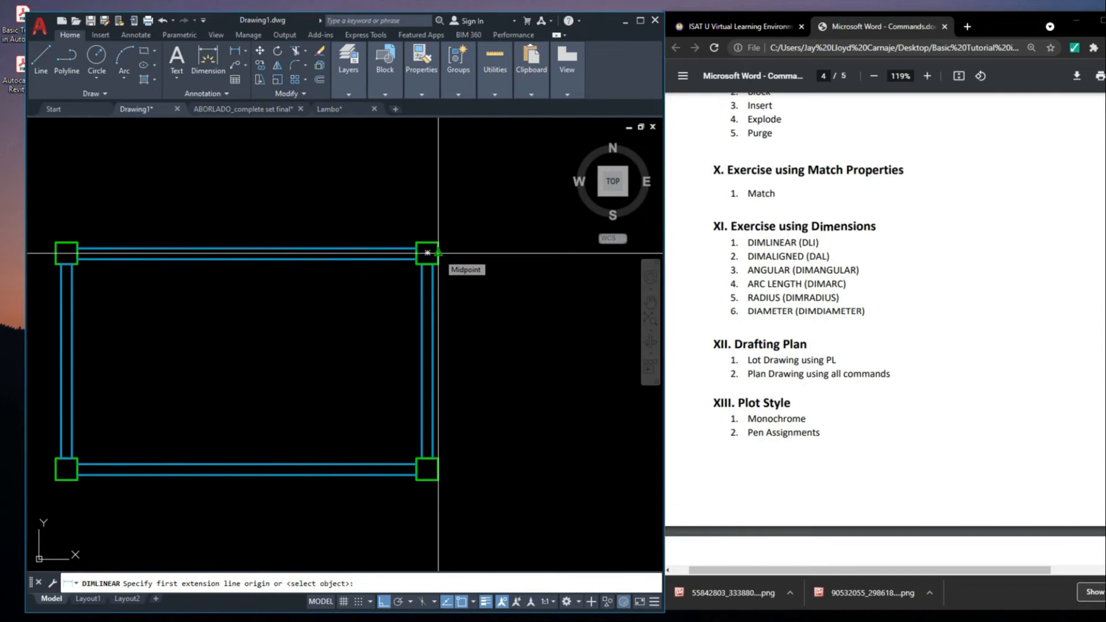
click(438, 469)
click(514, 363)
scroll(536, 357, down, 2)
Add a horizontal linear dimension above the rectangle's top wall, from column centre to column centre
key(Return)
scroll(472, 291, up, 2)
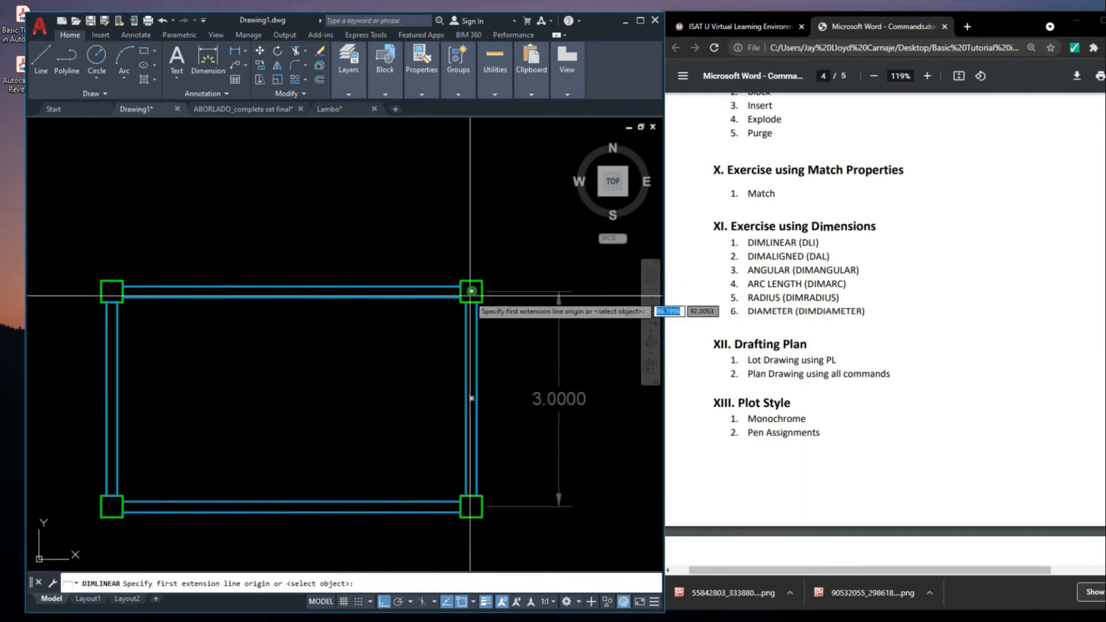
click(471, 291)
middle_drag(111, 281, 189, 296)
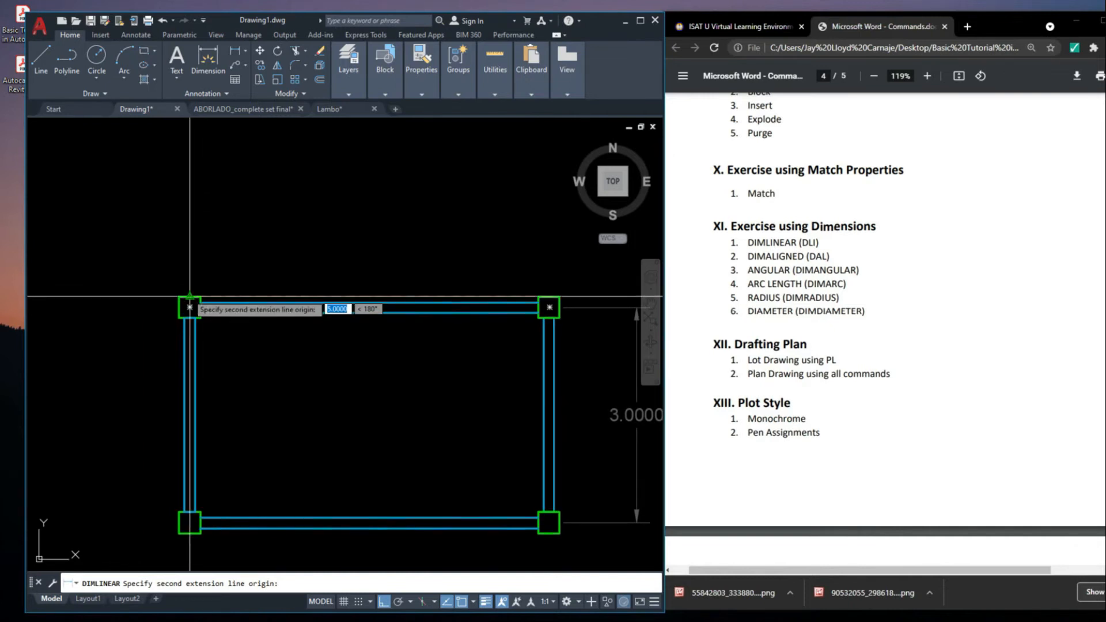
click(190, 297)
scroll(211, 284, down, 2)
middle_drag(319, 244, 326, 275)
click(326, 278)
Use DIMLINEAR again to dimension the right wall between its lower and upper column centres
text(DIMLI)
key(Return)
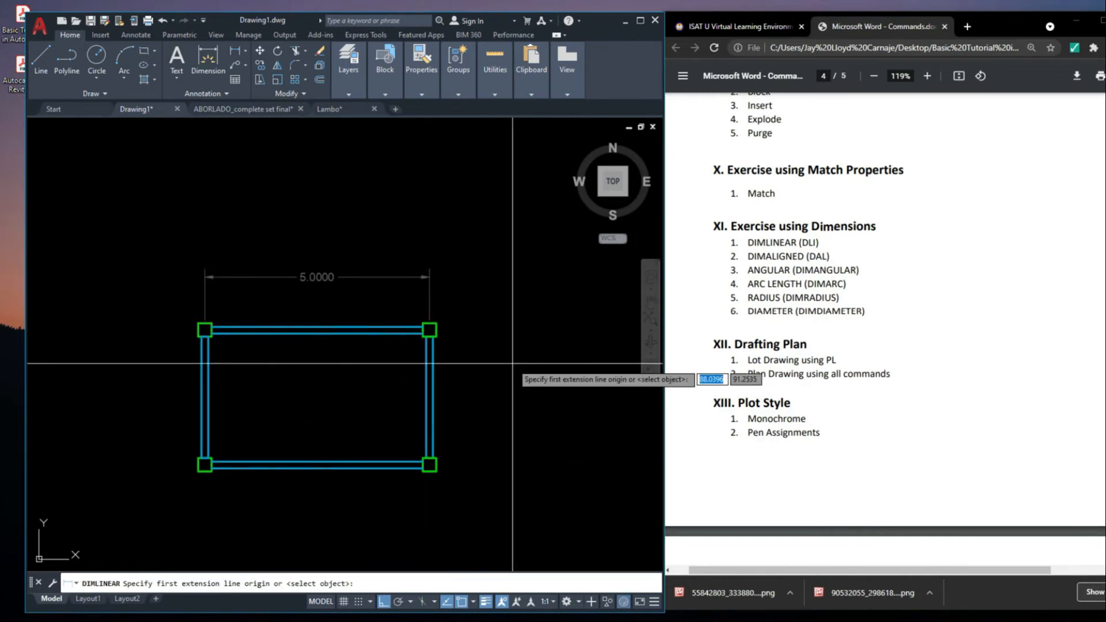
click(429, 465)
click(430, 330)
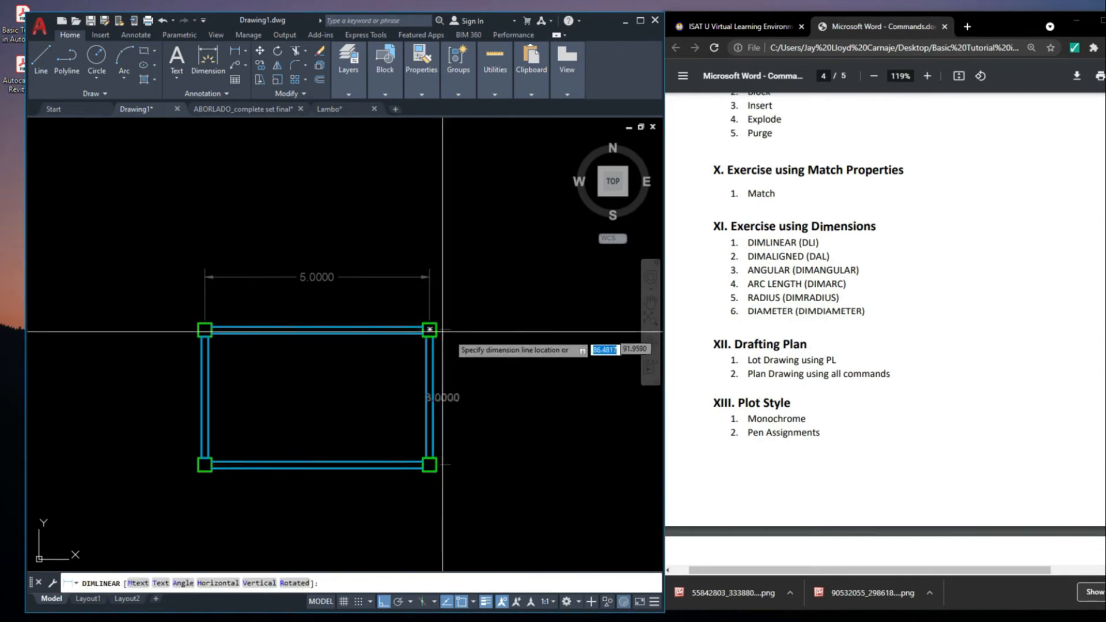
click(483, 373)
scroll(525, 457, down, 2)
middle_drag(545, 475, 549, 486)
Select and delete the newly placed linear dimensions around the rectangle
scroll(497, 371, up, 2)
click(490, 379)
click(429, 331)
middle_drag(494, 370, 500, 368)
click(510, 443)
click(486, 353)
click(488, 359)
key(Delete)
middle_drag(495, 429, 457, 358)
scroll(506, 400, up, 2)
click(508, 392)
click(411, 330)
scroll(483, 365, down, 2)
key(Escape)
Stretch the rectangle's upper-right corner column horizontally inward, slanting the right wall and leaving the top wall about 3.14 long
click(486, 381)
click(414, 301)
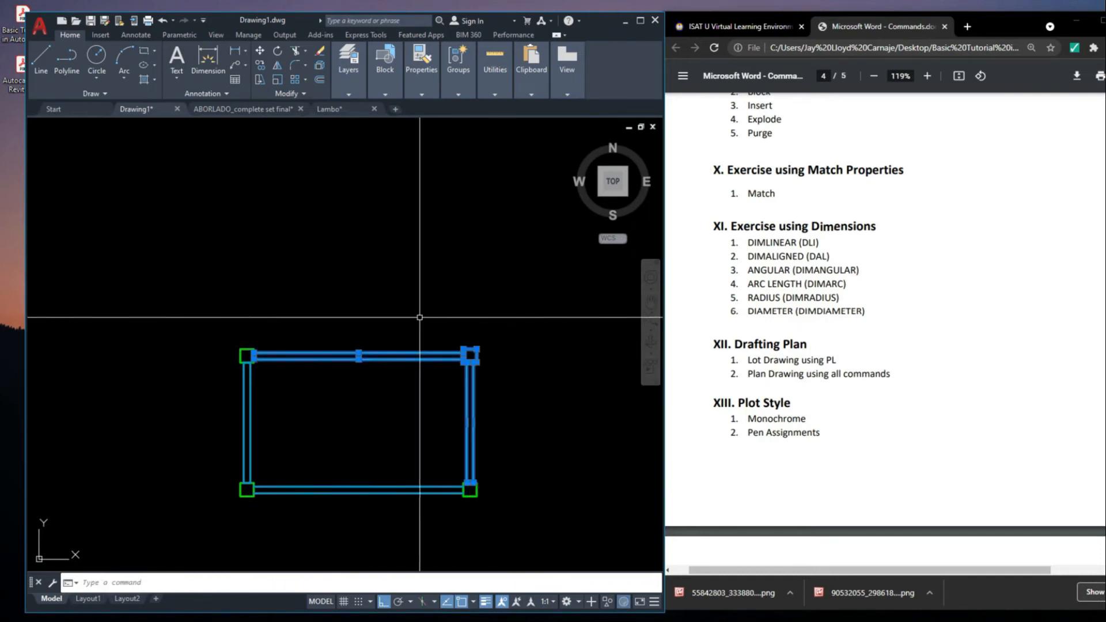
middle_drag(437, 337, 444, 337)
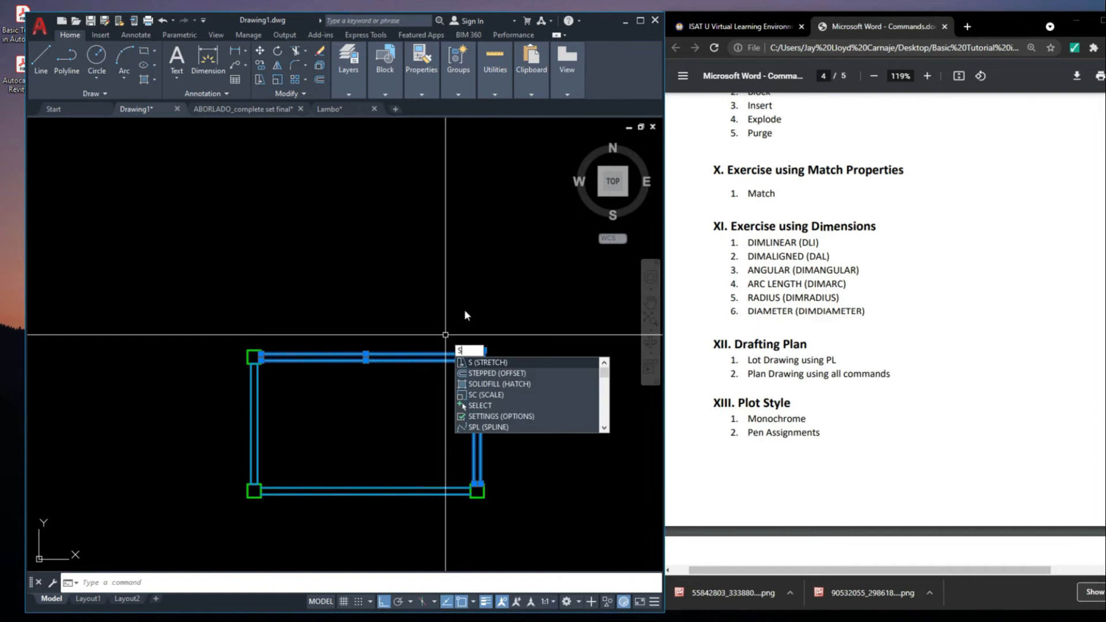
key(Return)
click(481, 311)
click(398, 304)
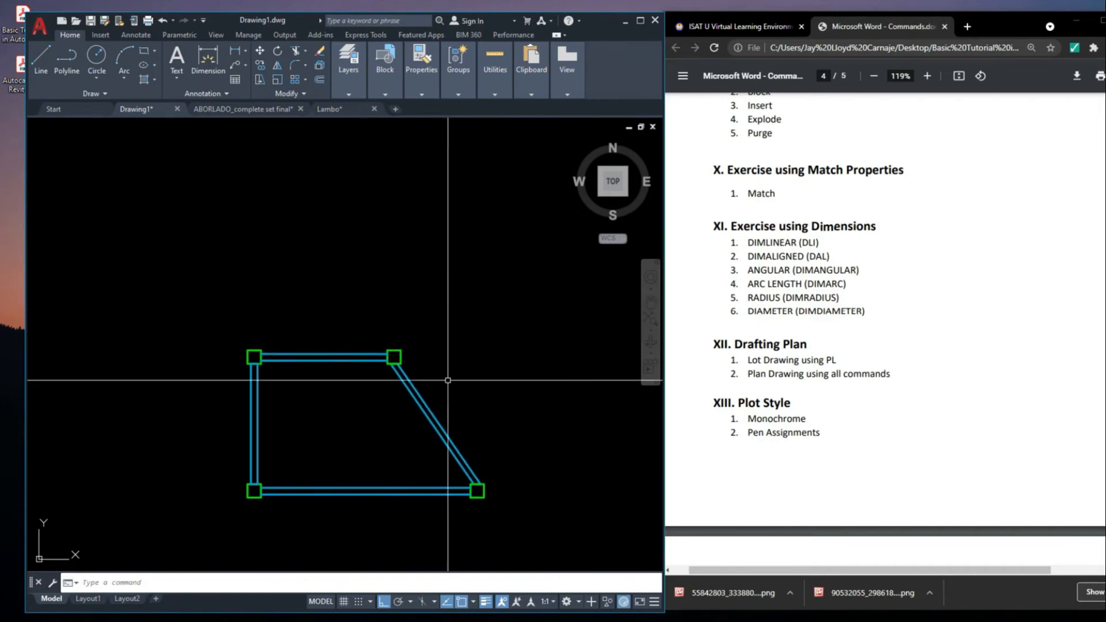
Place a linear dimension above the shortened top wall between its two column centres
scroll(478, 361, down, 2)
text(DIMLI)
key(Return)
scroll(407, 341, up, 4)
click(278, 346)
click(499, 353)
scroll(496, 273, down, 2)
click(487, 203)
Place a vertical linear dimension outside the left wall between its lower and upper column centres
key(Return)
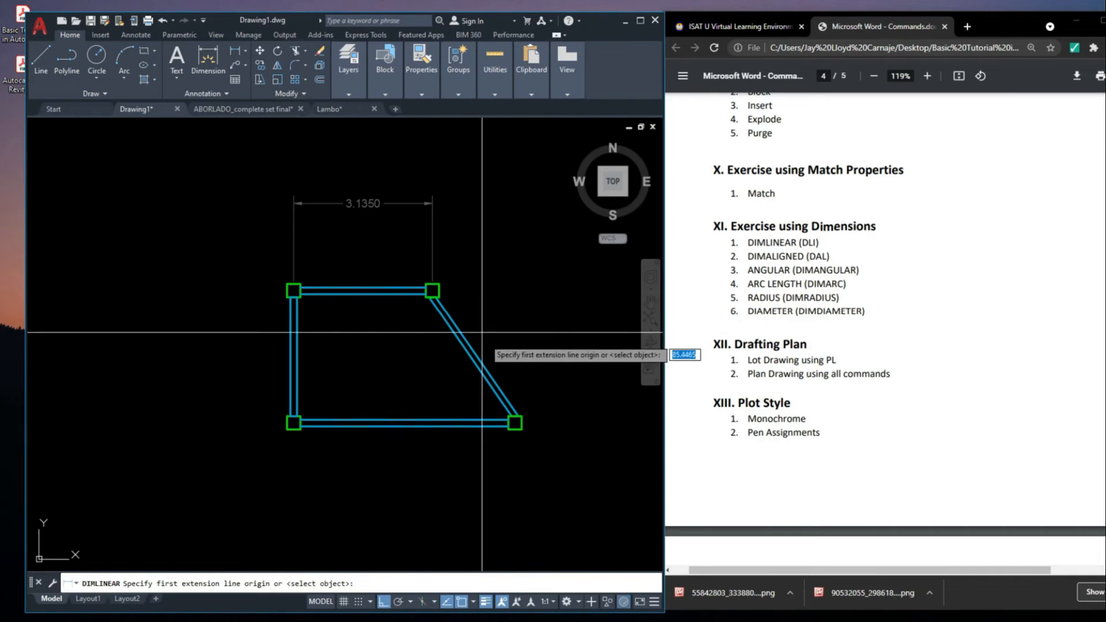
scroll(295, 421, up, 2)
scroll(290, 428, up, 2)
click(298, 415)
middle_drag(318, 270, 348, 461)
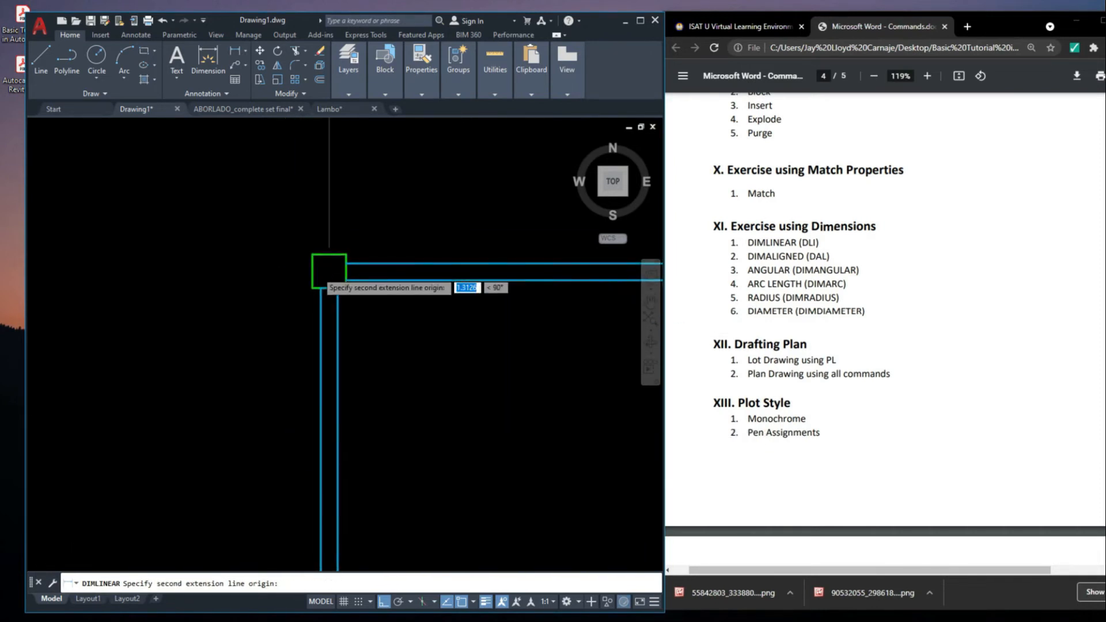
click(328, 269)
scroll(328, 269, down, 2)
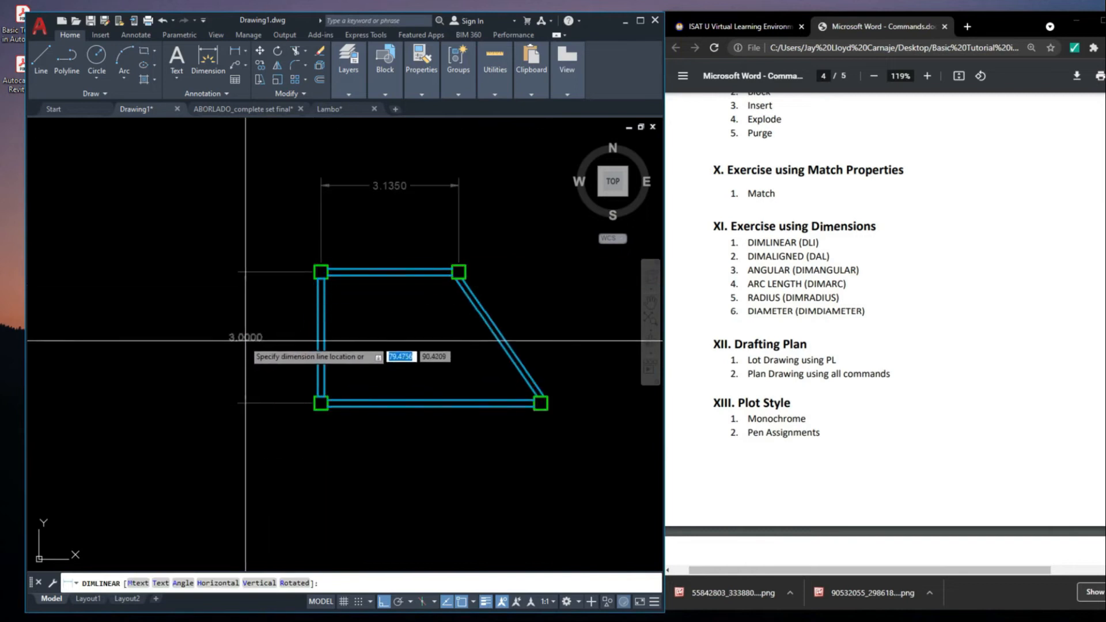
click(246, 340)
Place a vertical linear dimension to the right of the slanted wall between its lower and upper column centres
middle_drag(547, 403, 486, 375)
key(Return)
click(479, 374)
click(397, 243)
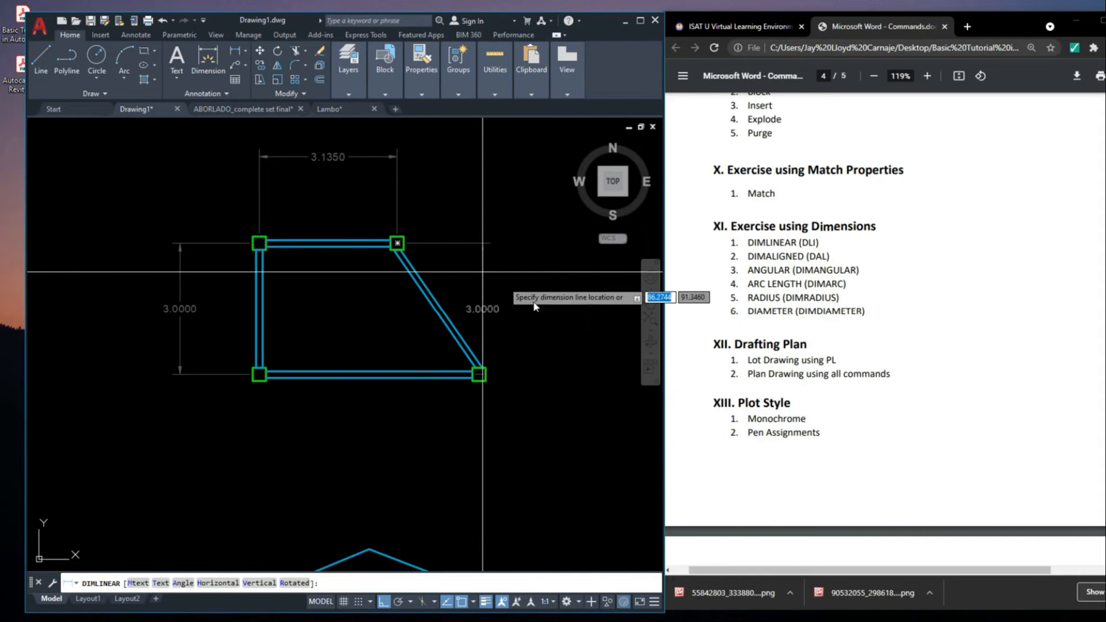
click(516, 311)
Place a horizontal linear dimension across the slanted wall's two column centres, in line with the top wall's dimension
key(Return)
scroll(479, 374, up, 3)
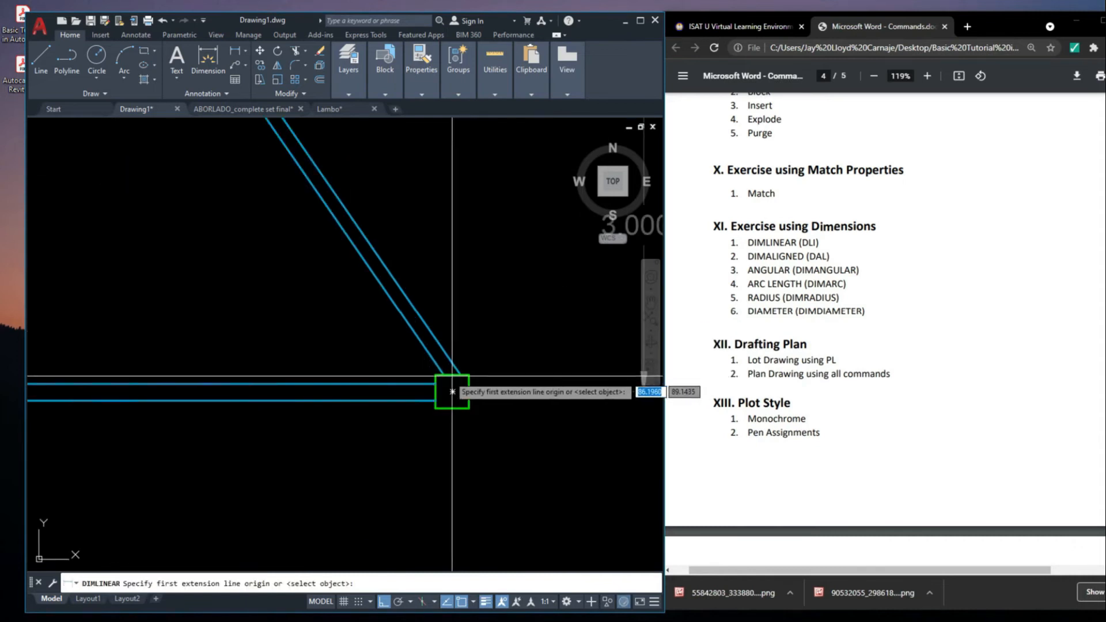
scroll(385, 280, up, 2)
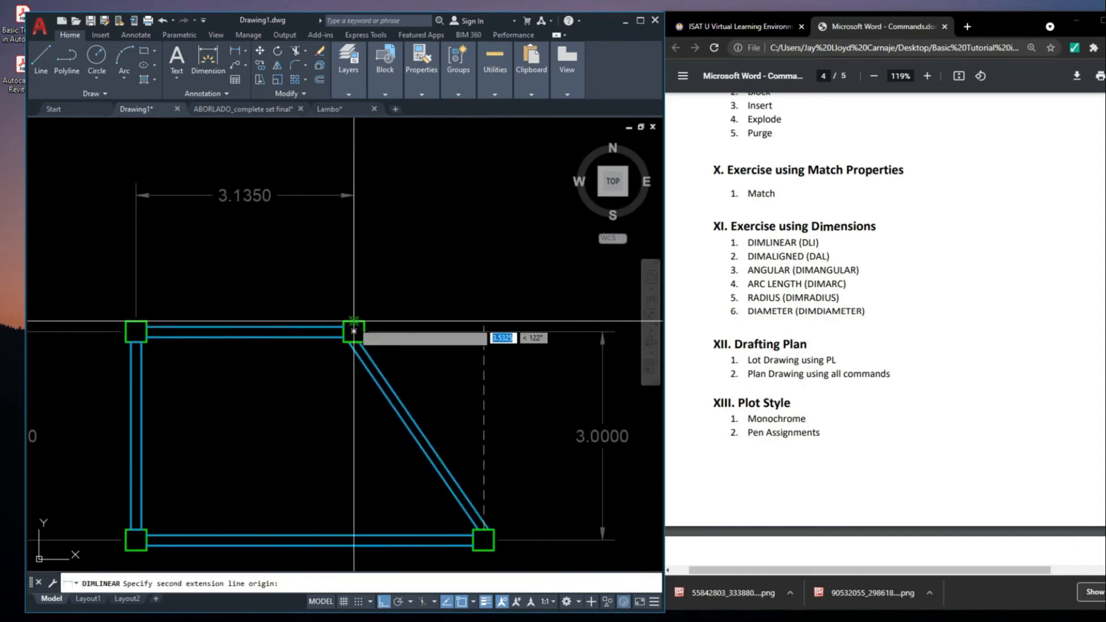
click(353, 331)
click(353, 202)
click(387, 175)
click(365, 208)
click(354, 201)
click(354, 195)
key(Escape)
scroll(419, 270, down, 2)
Place a horizontal linear dimension below the bottom wall between its two column centres
middle_drag(489, 374, 496, 319)
key(space)
scroll(248, 378, up, 4)
click(253, 386)
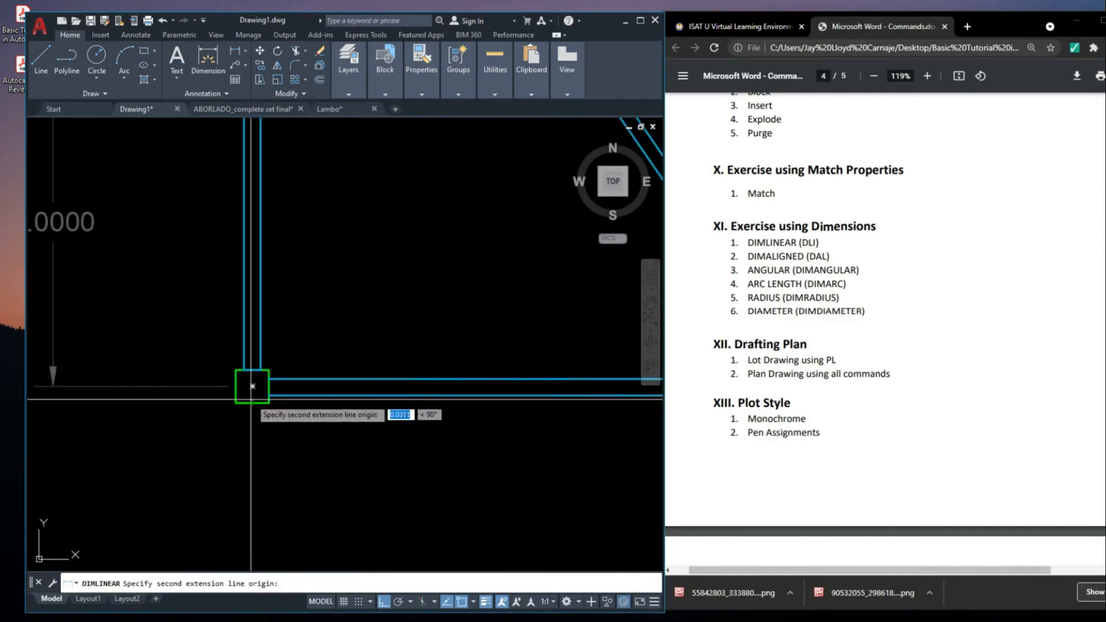
scroll(242, 383, down, 4)
scroll(440, 382, up, 2)
click(439, 375)
scroll(439, 375, down, 2)
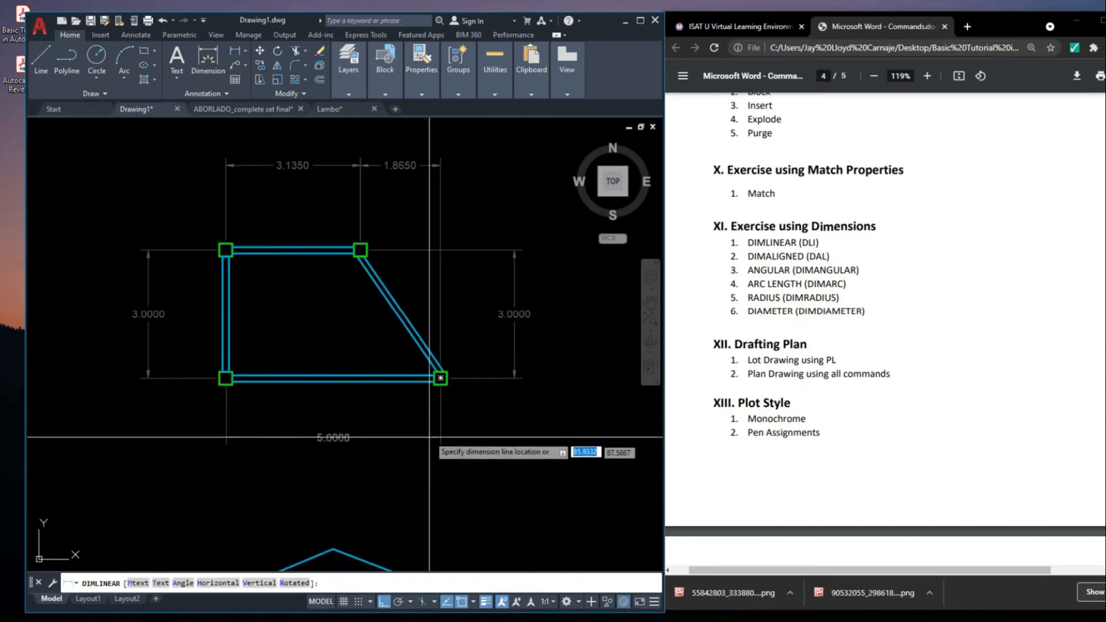
click(438, 441)
Try to dimension the slanted wall's true length with a linear dimension between its two column centres
middle_drag(563, 444, 566, 460)
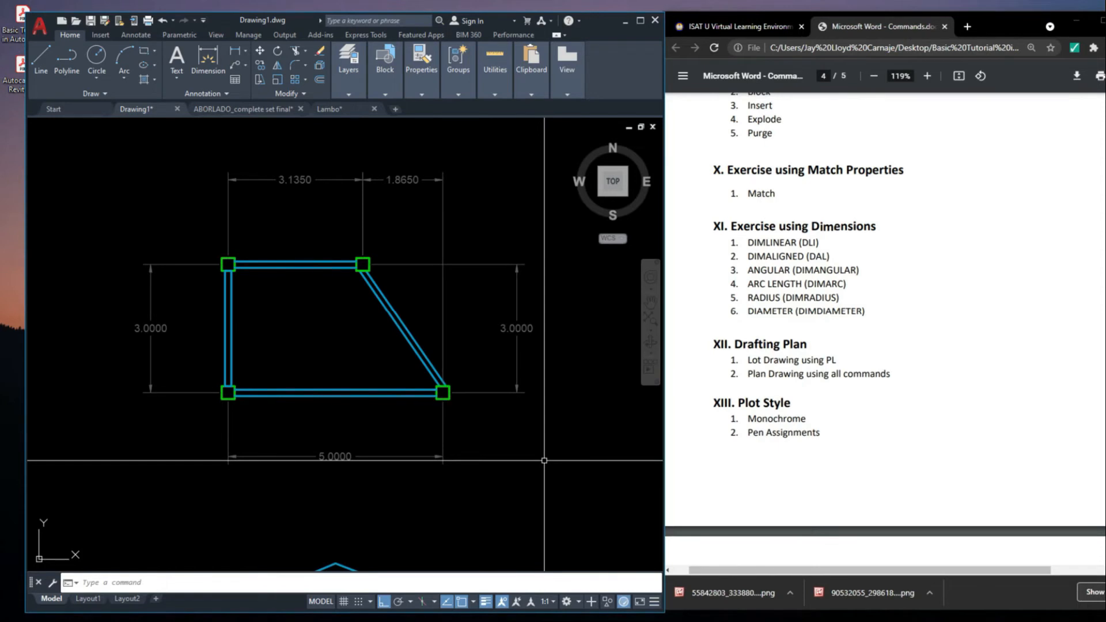
middle_drag(441, 295, 463, 332)
scroll(389, 303, up, 3)
scroll(415, 306, down, 4)
scroll(403, 307, up, 3)
middle_drag(348, 271, 264, 261)
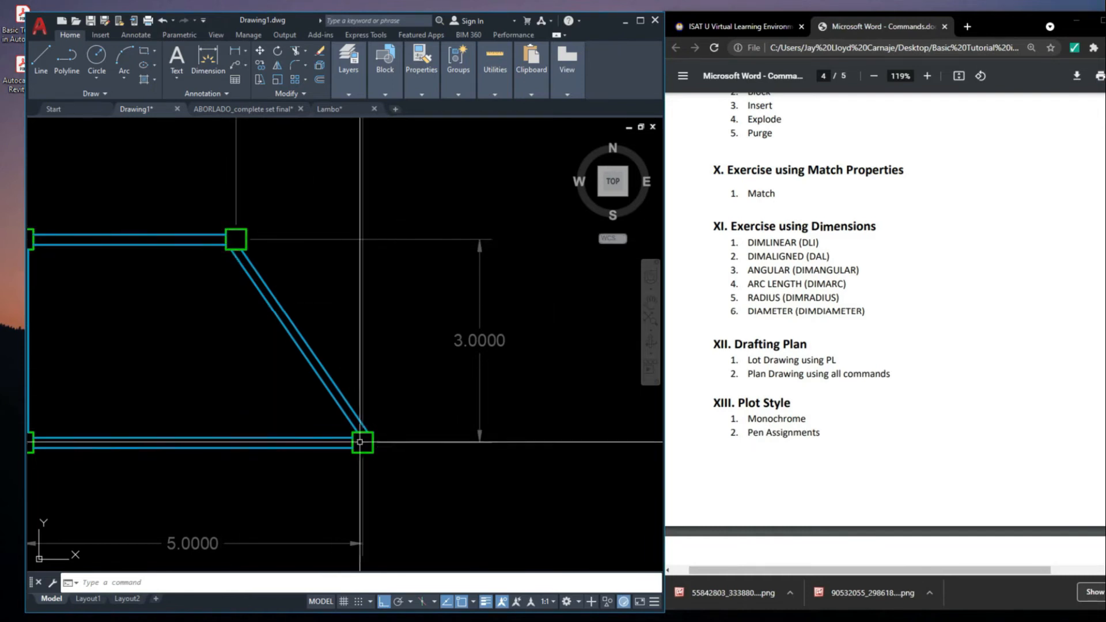
middle_drag(390, 316, 423, 352)
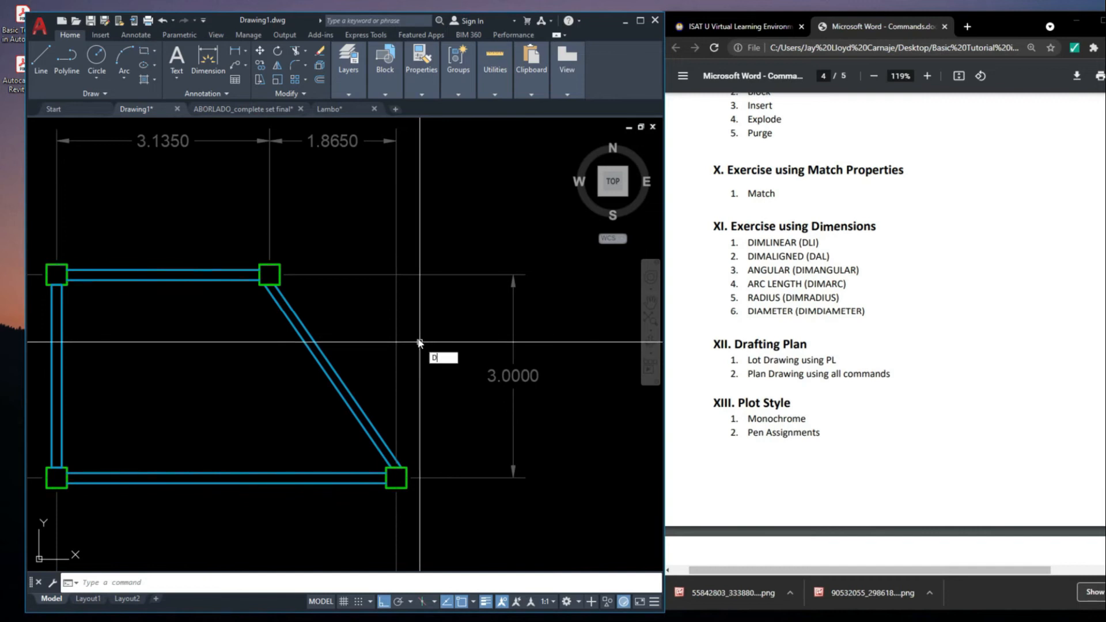
text(LI)
key(Return)
scroll(278, 287, up, 2)
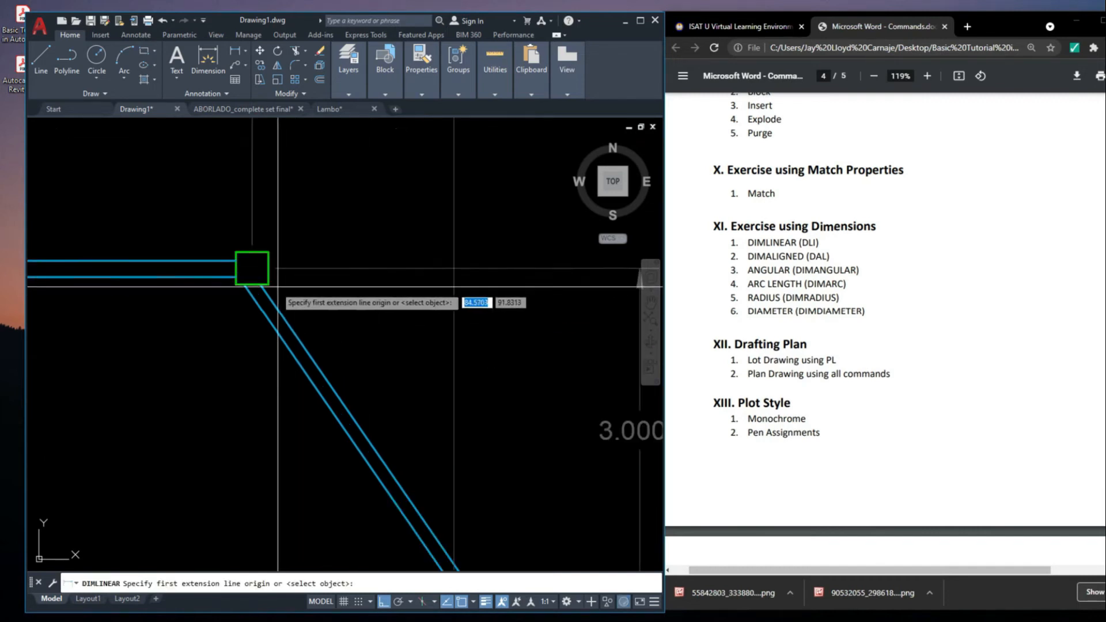
click(252, 268)
scroll(334, 383, down, 3)
scroll(351, 414, up, 3)
click(351, 414)
scroll(353, 406, down, 3)
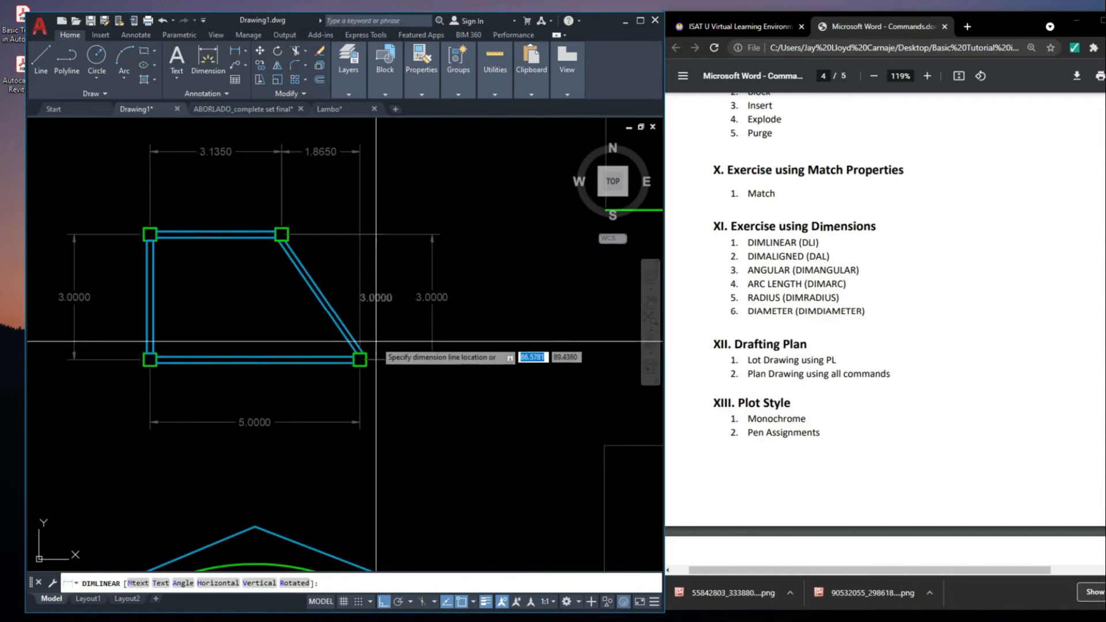
scroll(349, 154, down, 2)
middle_drag(326, 158, 284, 233)
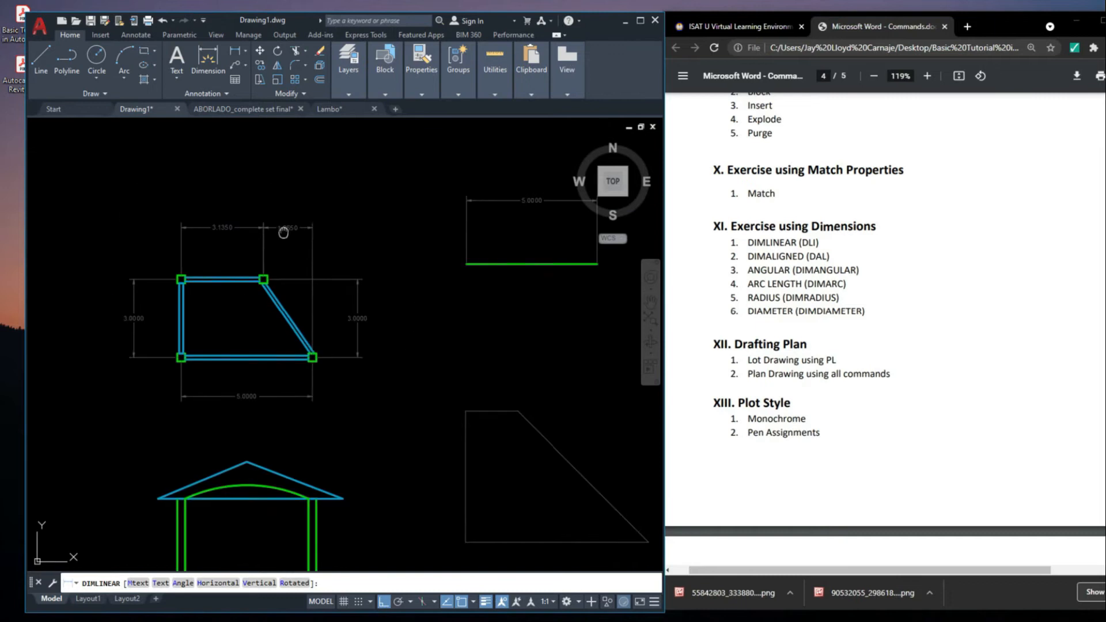
scroll(290, 223, up, 4)
scroll(297, 169, down, 4)
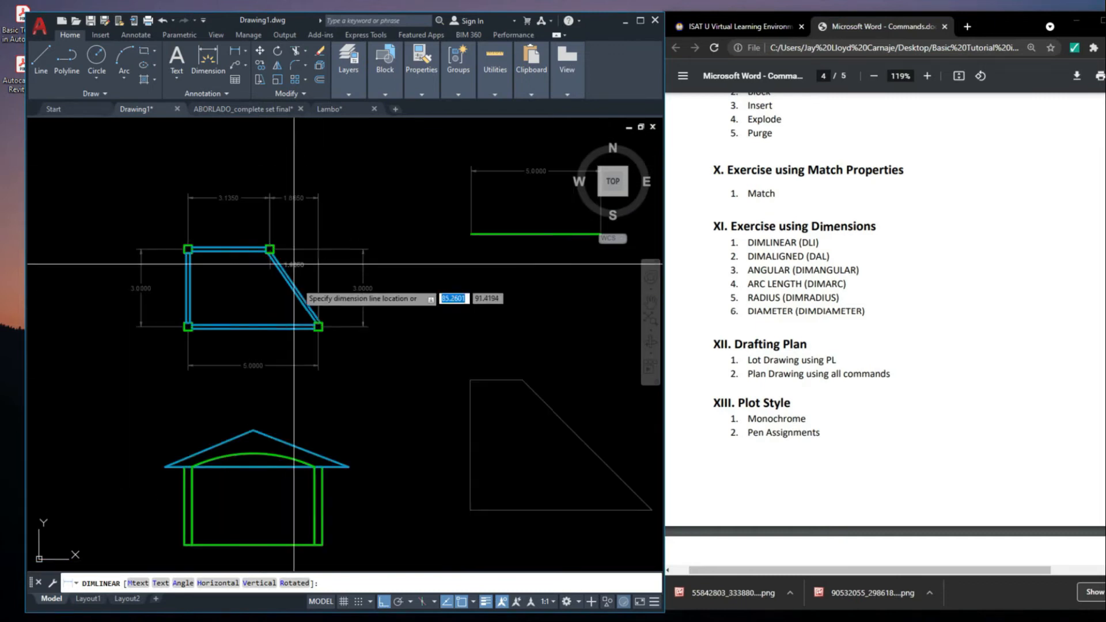
key(Escape)
Place an aligned dimension outside the slanted wall between its upper and lower column centres
scroll(366, 265, up, 3)
middle_drag(318, 306, 335, 320)
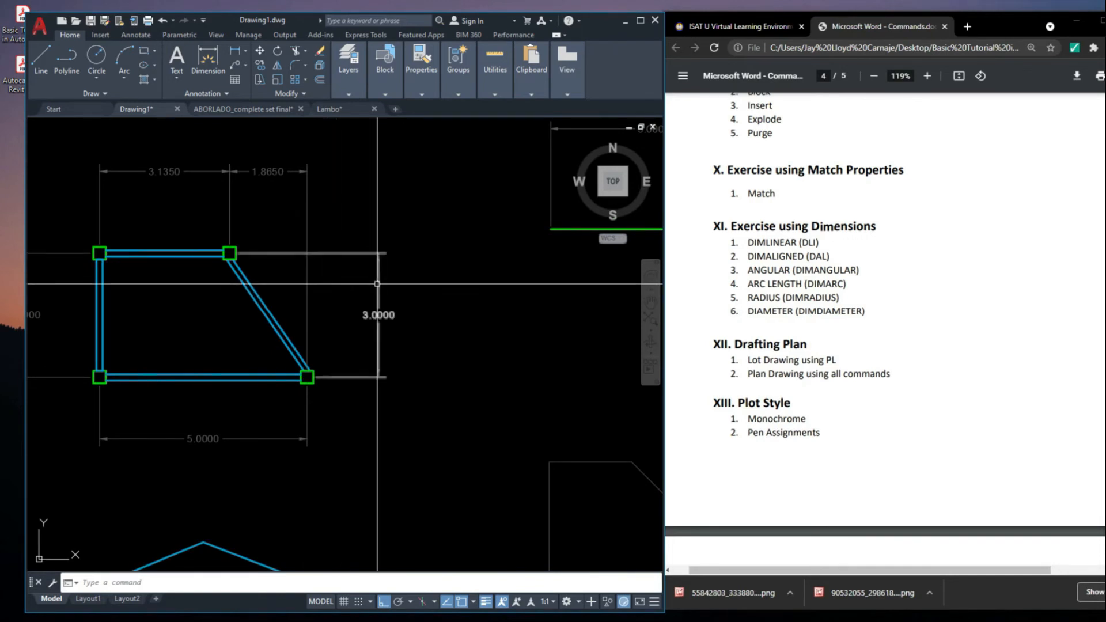
middle_drag(324, 265, 395, 268)
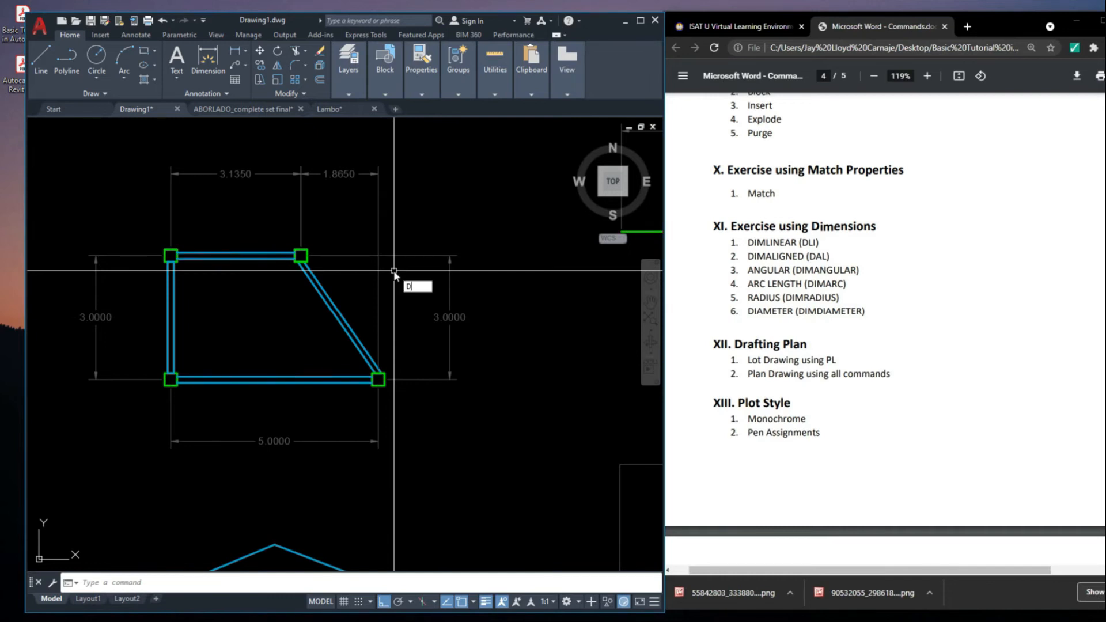
text(L)
key(Return)
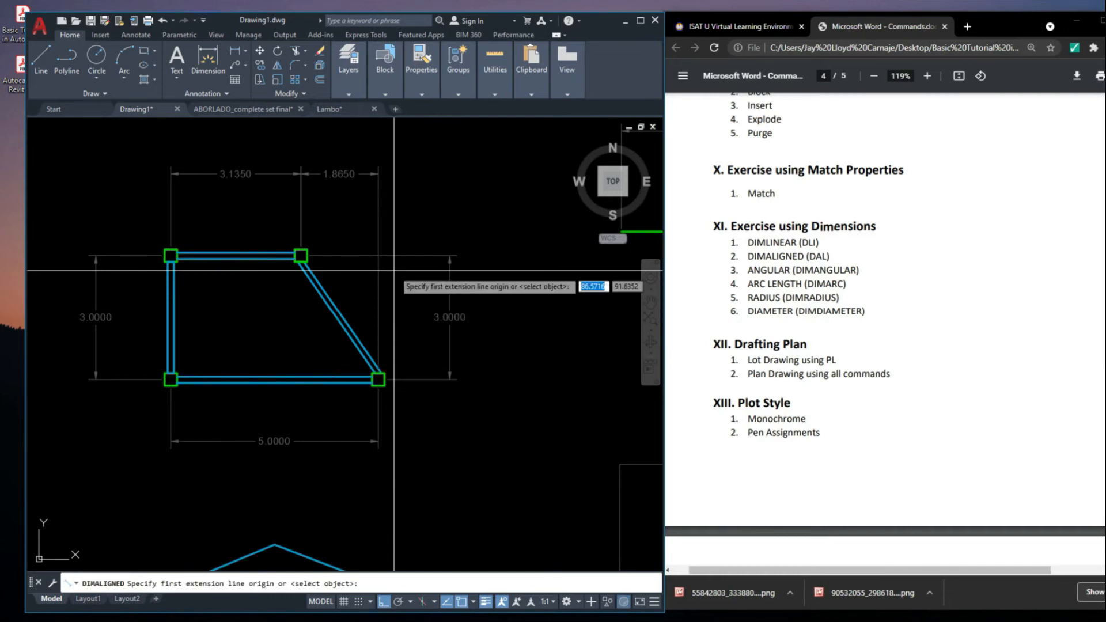
scroll(334, 265, up, 3)
click(247, 240)
scroll(247, 239, down, 3)
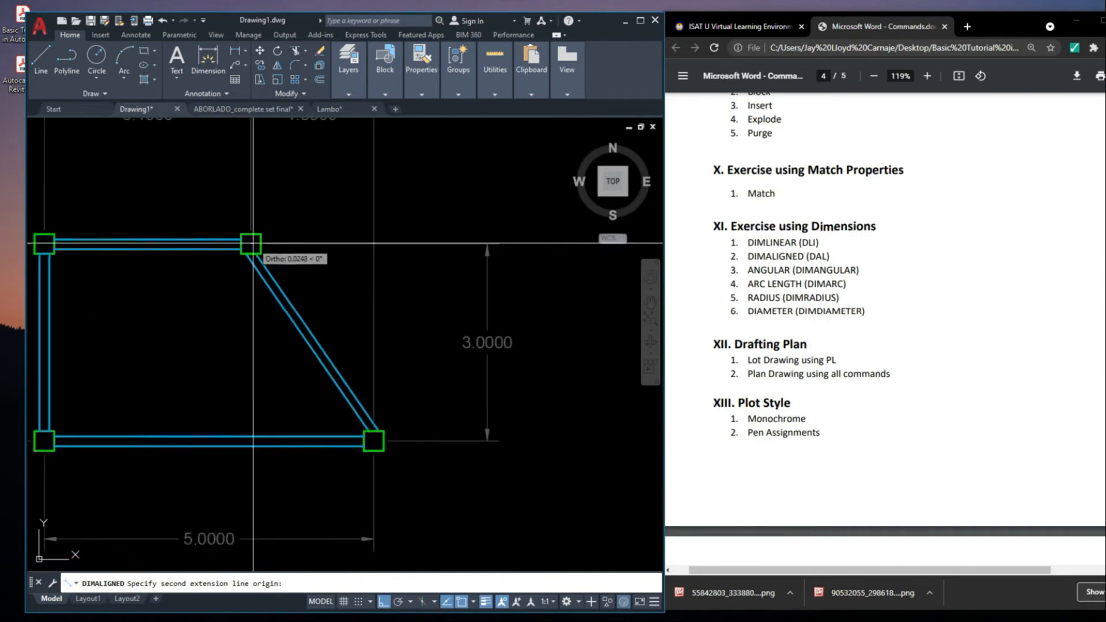
scroll(357, 395, up, 2)
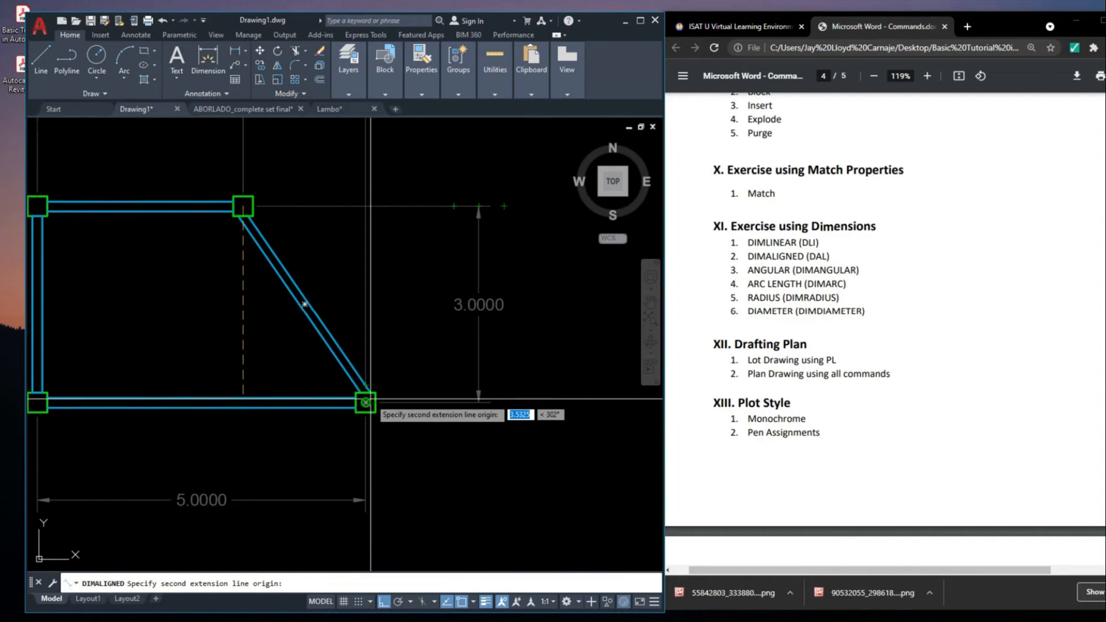
click(368, 401)
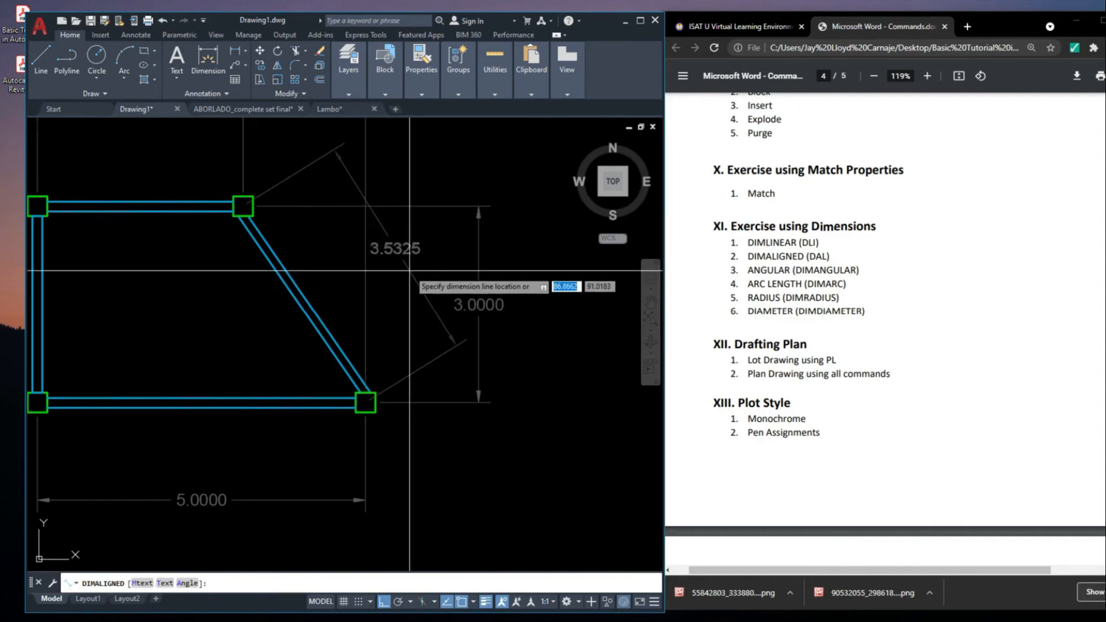
click(410, 270)
middle_drag(410, 270, 464, 294)
Move the aligned dimension's line slightly closer to the slanted wall
click(462, 281)
scroll(418, 315, down, 2)
middle_drag(442, 391, 454, 412)
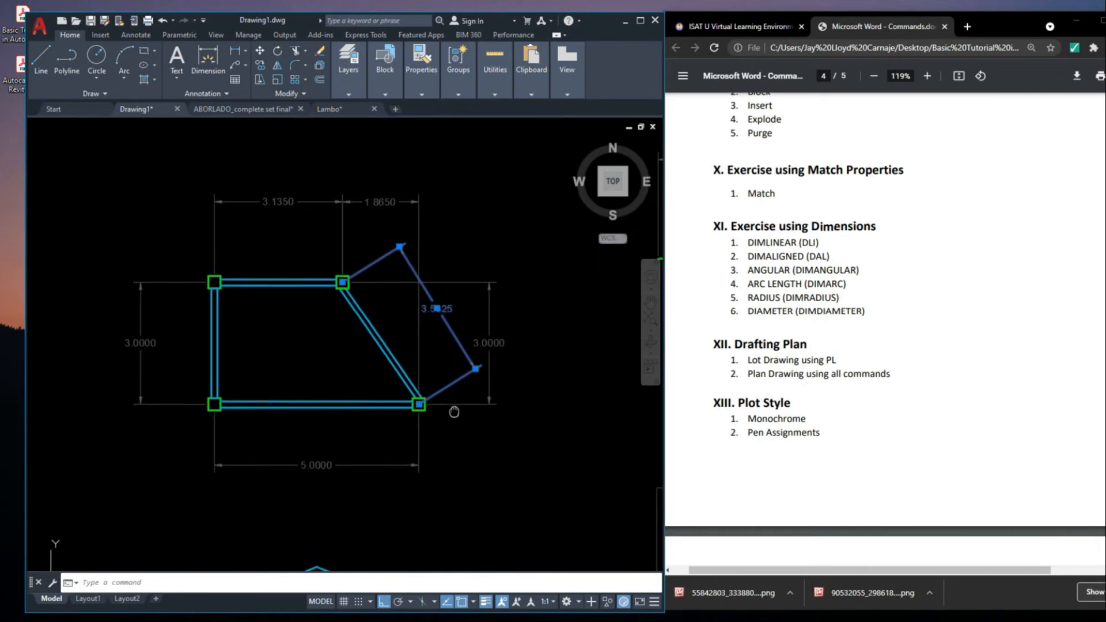
click(476, 368)
click(460, 382)
key(Escape)
scroll(487, 363, down, 2)
middle_drag(545, 432, 558, 440)
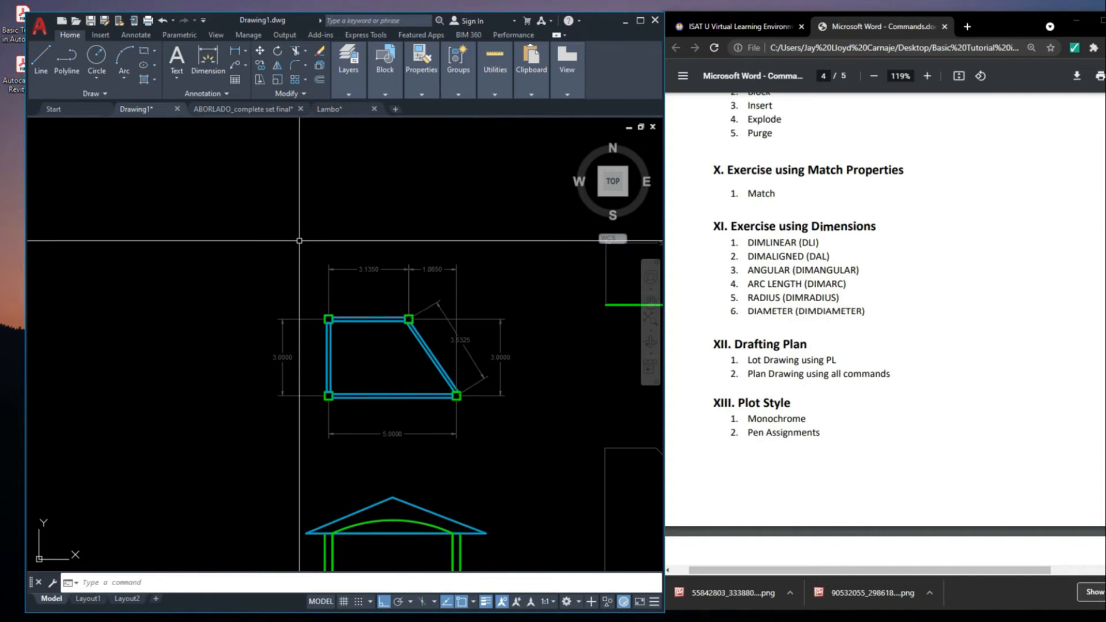
mouse_move(583, 366)
middle_down()
mouse_move(520, 319)
mouse_move(512, 326)
middle_up()
scroll(368, 323, up, 4)
middle_drag(445, 384, 492, 342)
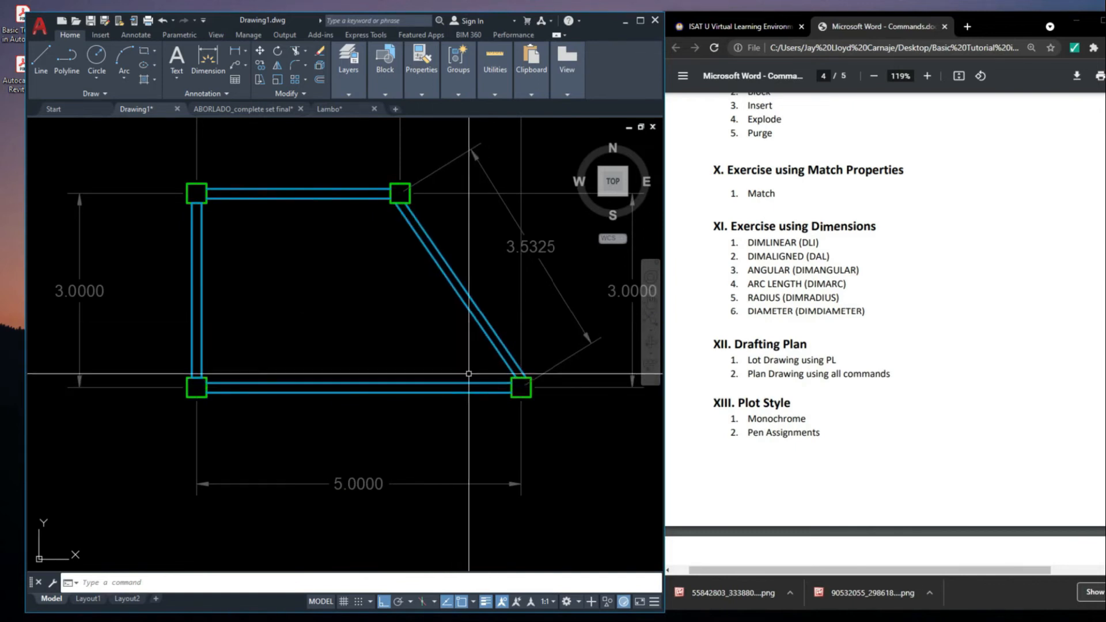
middle_drag(469, 374, 476, 375)
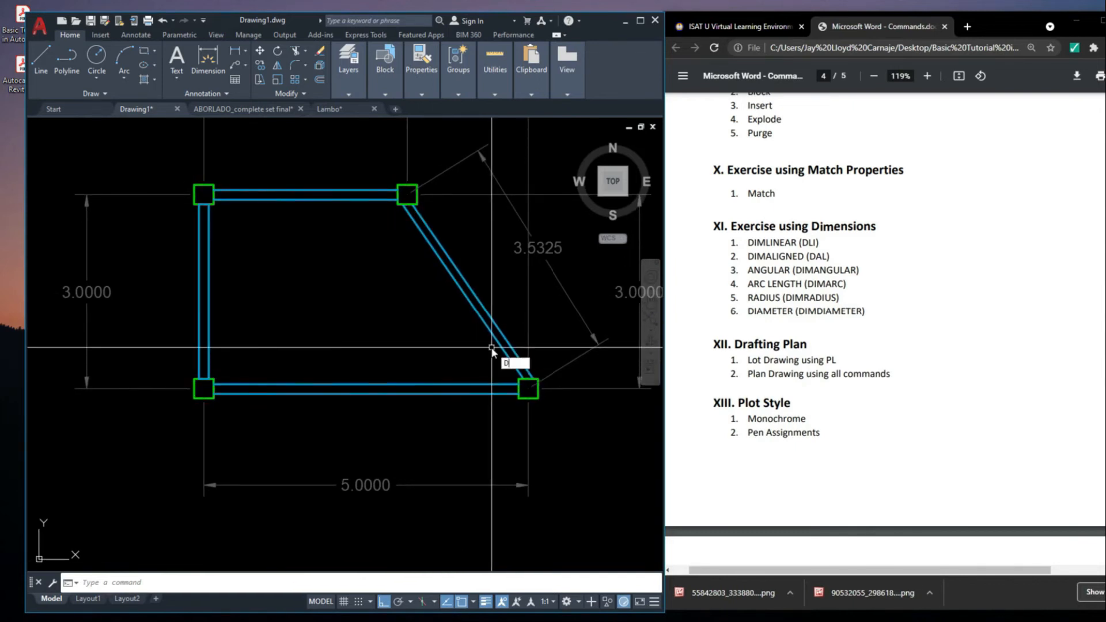
key(Escape)
Place an angular dimension inside the lower-right corner between the bottom wall's and slanted wall's inner lines
scroll(493, 348, down, 10)
mouse_move(562, 393)
middle_down()
mouse_move(562, 416)
mouse_move(547, 416)
middle_up()
scroll(357, 360, up, 6)
text(DIMANGU)
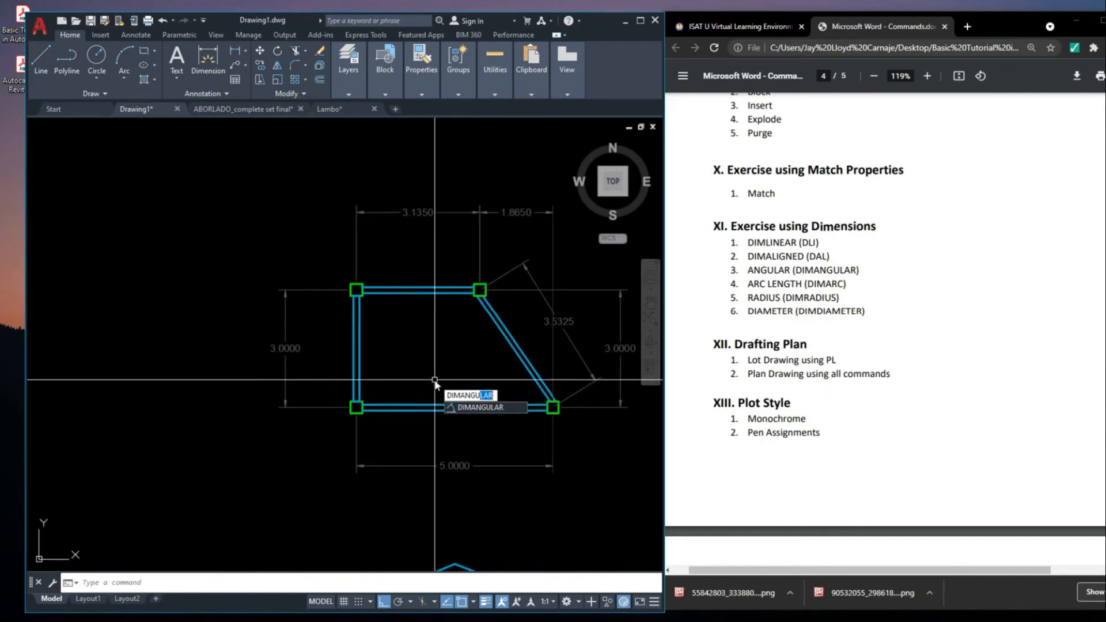
text(LAR)
key(Return)
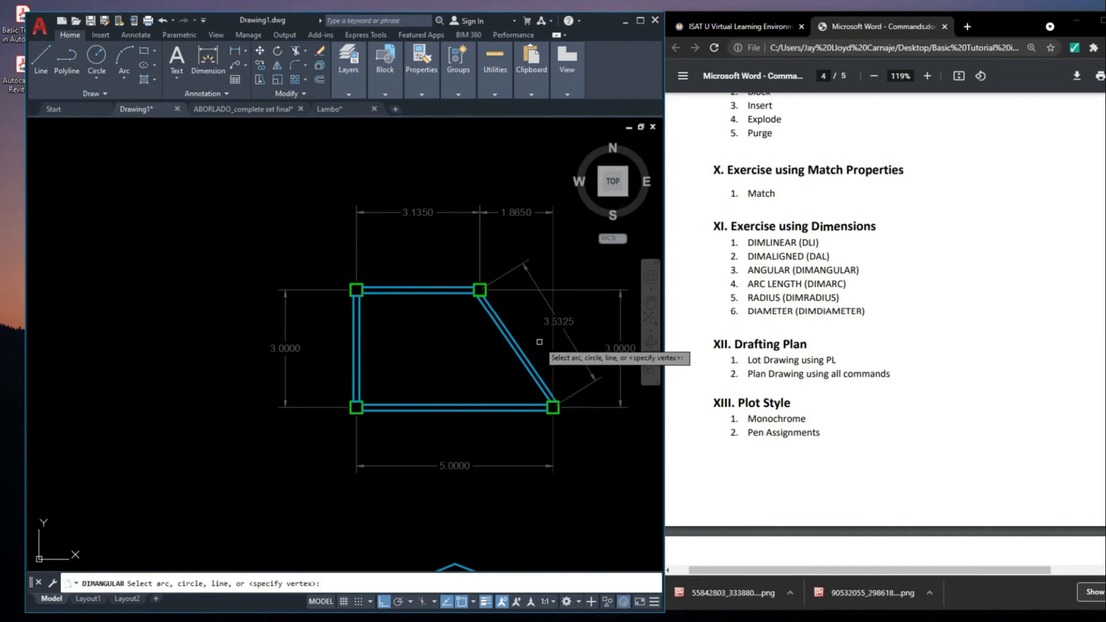
scroll(527, 403, up, 4)
click(525, 408)
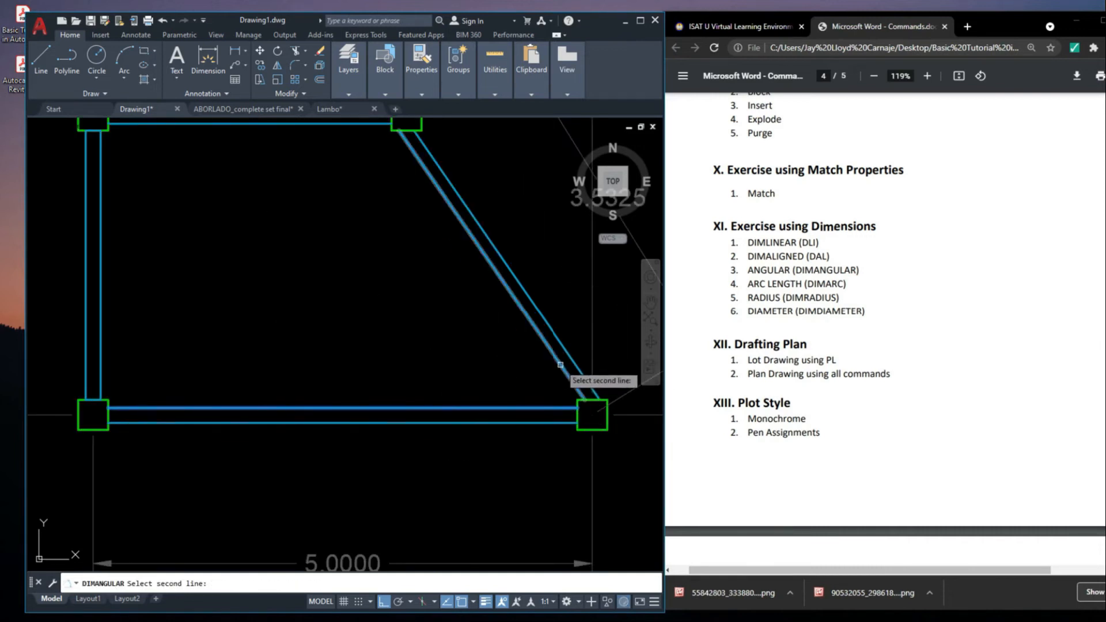
click(560, 365)
scroll(486, 361, down, 4)
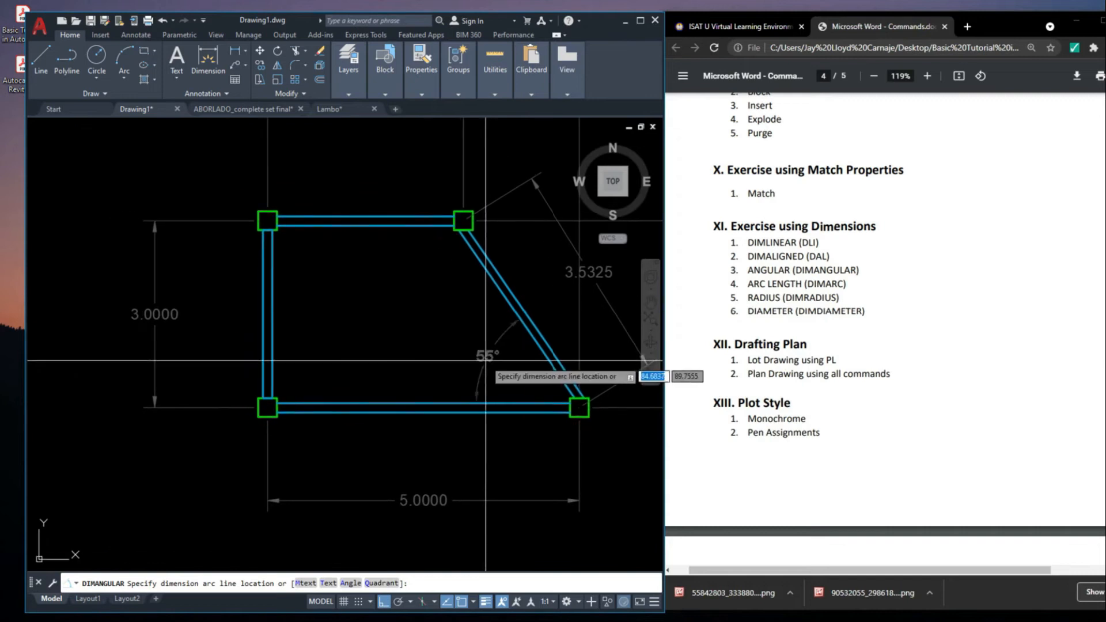
click(486, 360)
Place an angular dimension inside the upper-left corner between the left and top walls' inner lines
middle_drag(283, 264, 290, 284)
key(Return)
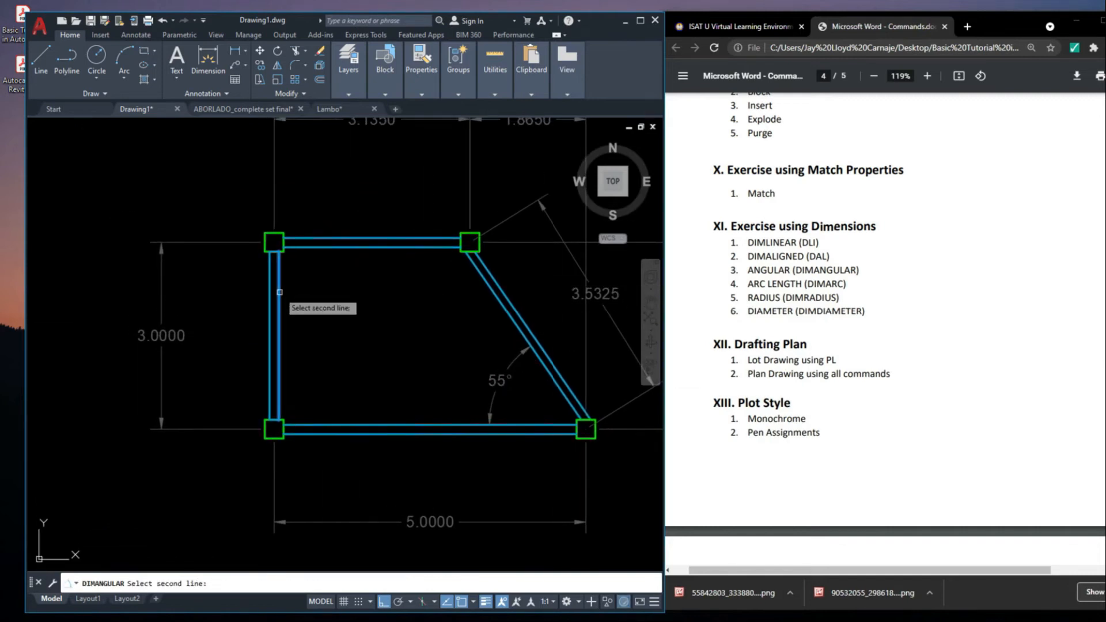
click(340, 251)
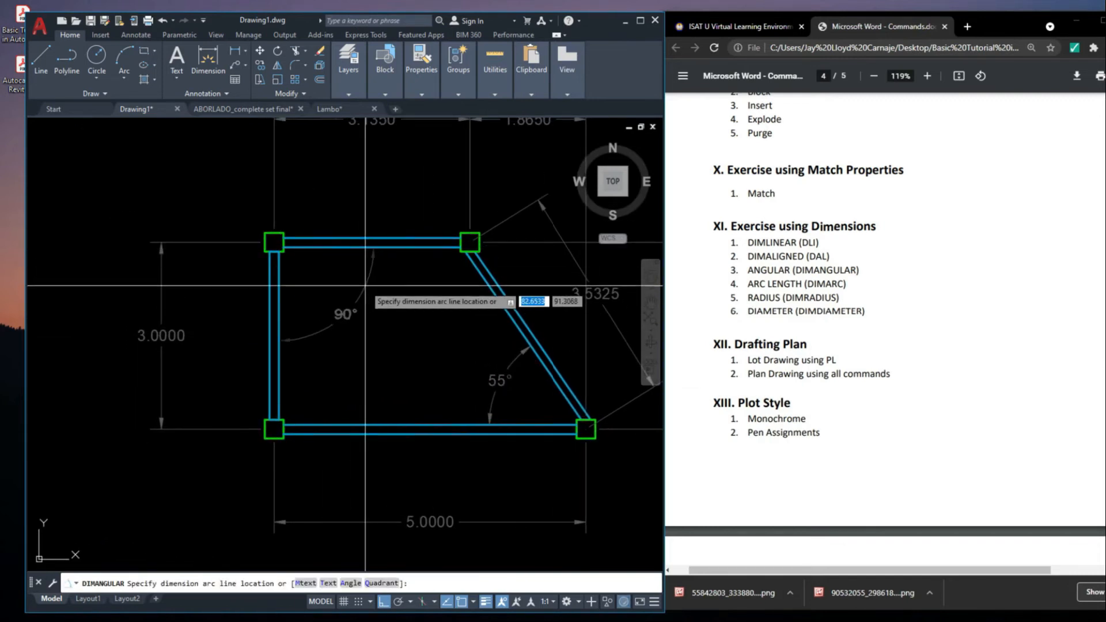
click(334, 284)
scroll(311, 288, up, 4)
scroll(376, 236, down, 2)
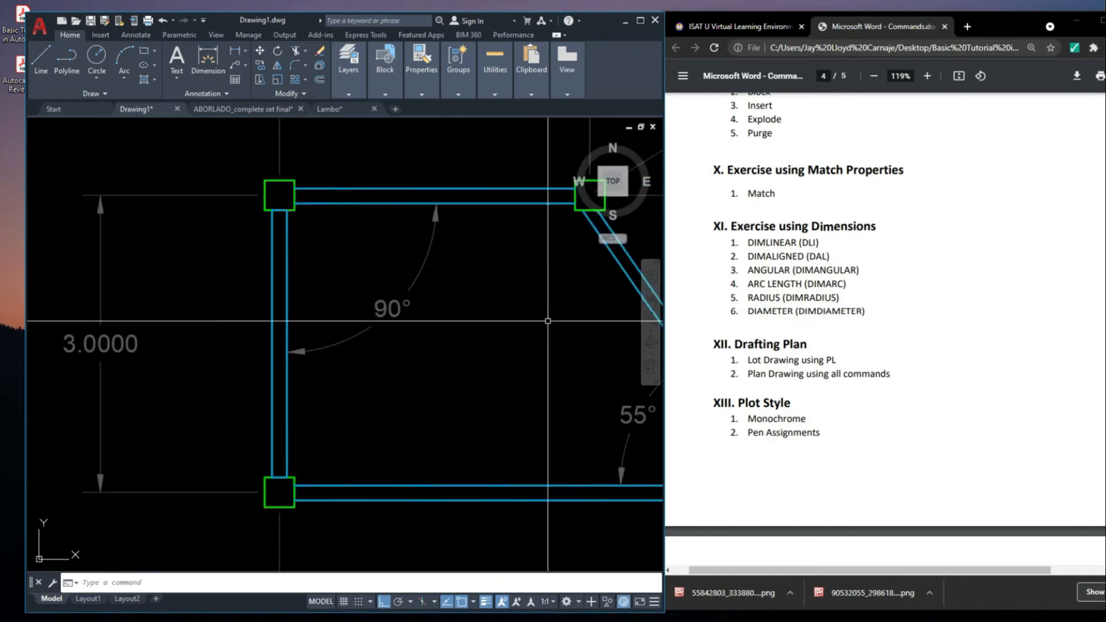
Place an angular dimension inside the upper-right corner between the top wall's and slanted wall's inner lines
middle_drag(655, 433, 420, 383)
middle_drag(433, 296, 438, 321)
key(Return)
click(284, 179)
click(374, 220)
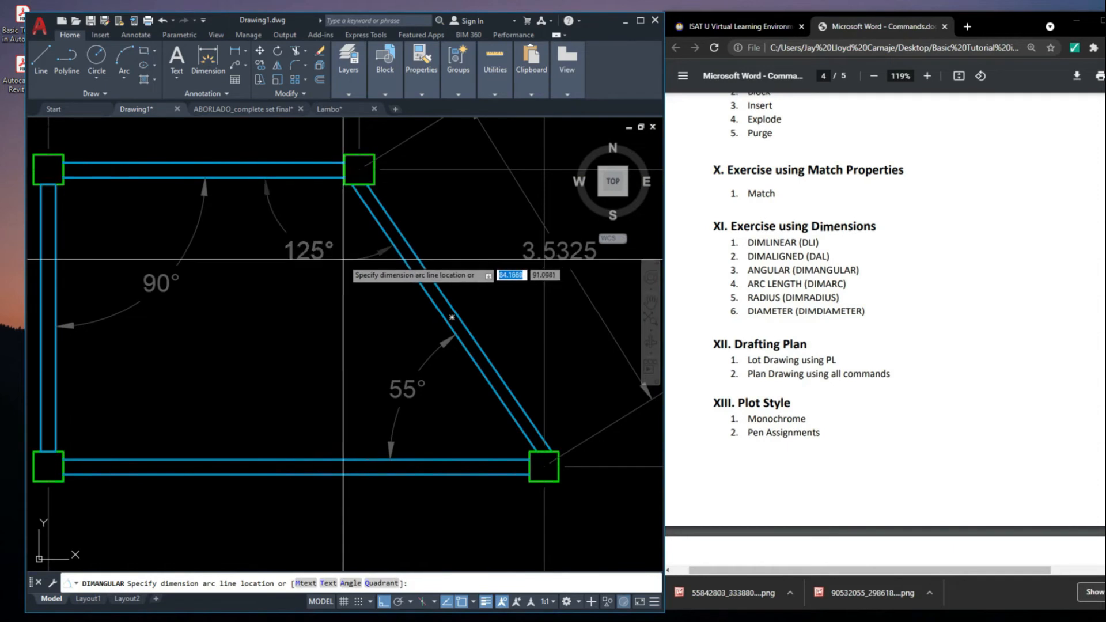
click(340, 259)
Fix the arc line location of the angular dimension inside the corner between the top and slanted walls
scroll(426, 218, down, 6)
middle_drag(476, 284, 464, 314)
click(412, 287)
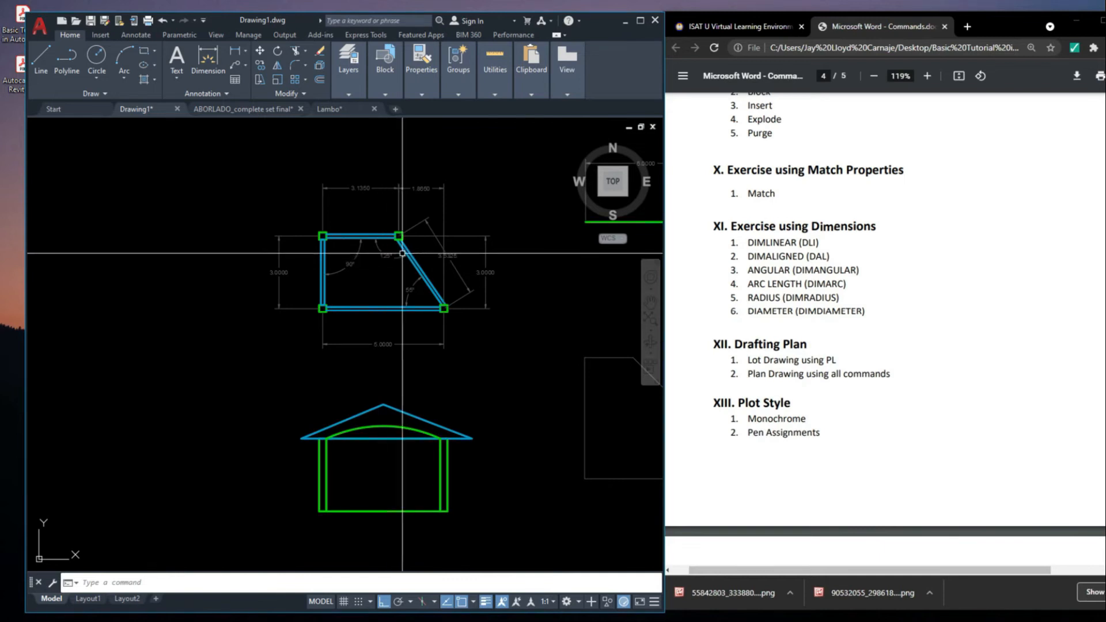
Add an arc length dimension (DIMARC) to the green arc under the house roof, placing it just below the roof's base line
scroll(402, 252, down, 4)
middle_drag(393, 323, 461, 341)
scroll(461, 342, up, 8)
click(460, 341)
middle_drag(589, 376, 492, 348)
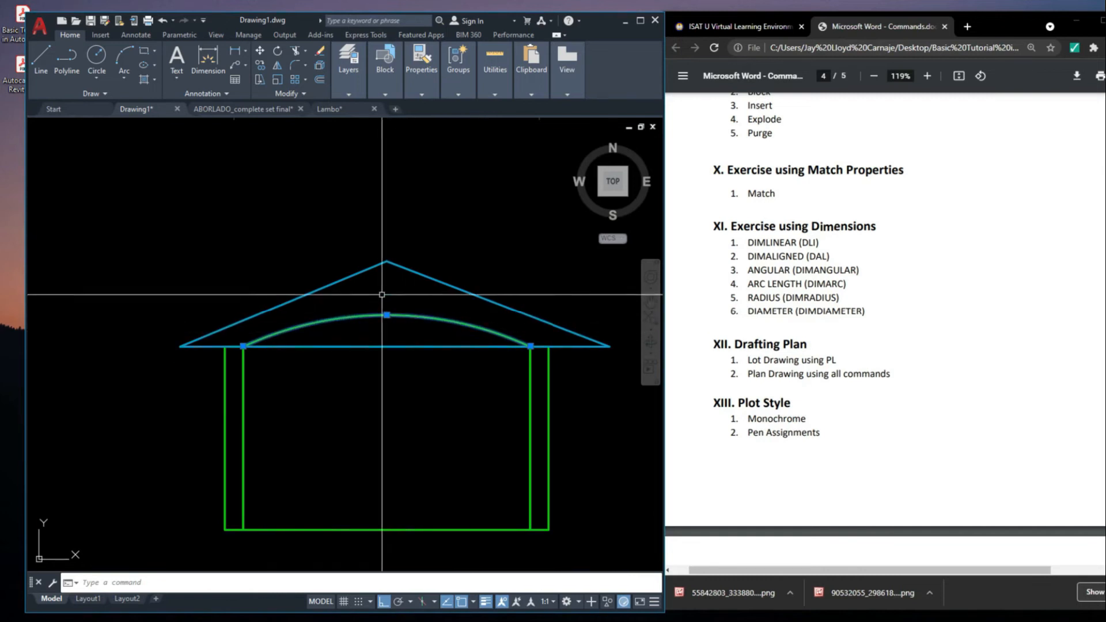
key(Escape)
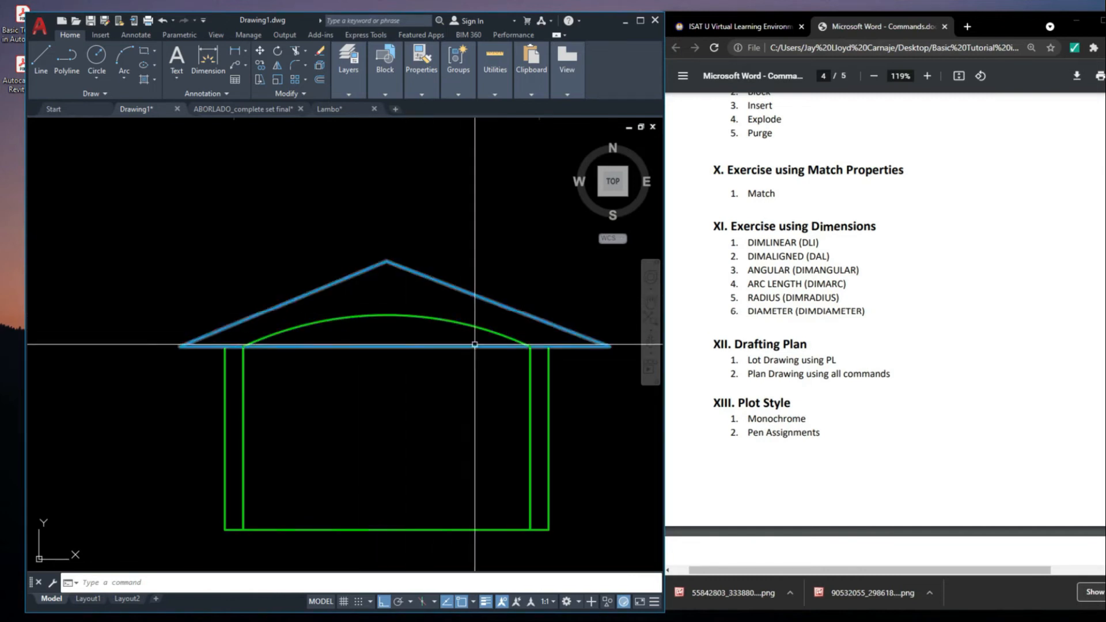
text(DI)
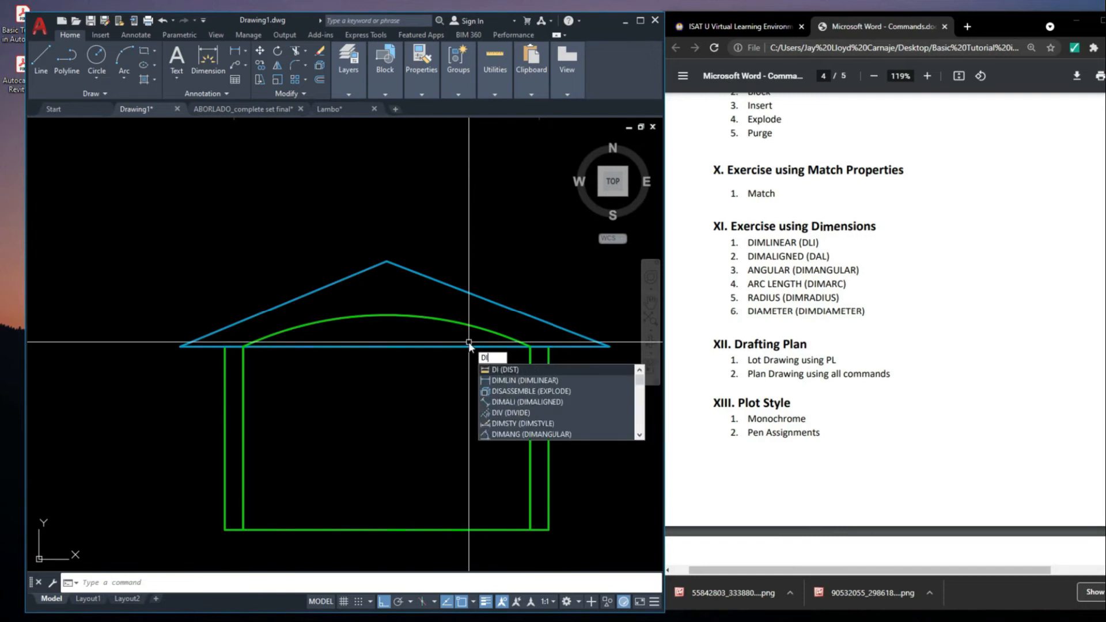
text(ARC)
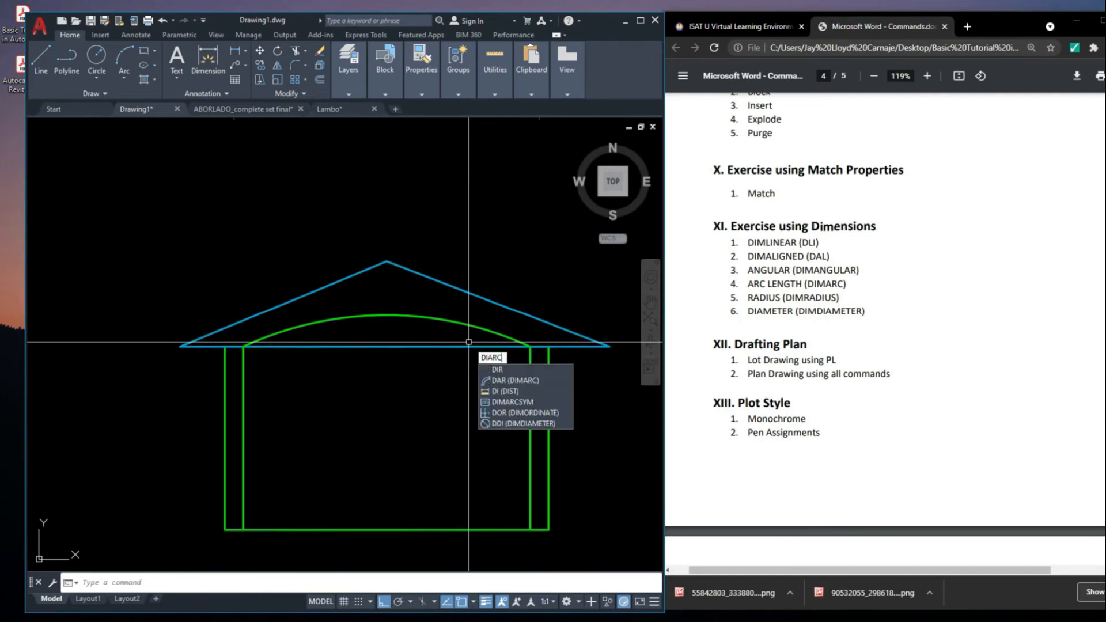
key(BackSpace)
key(BackSpace)
key(BackSpace)
text(MARC)
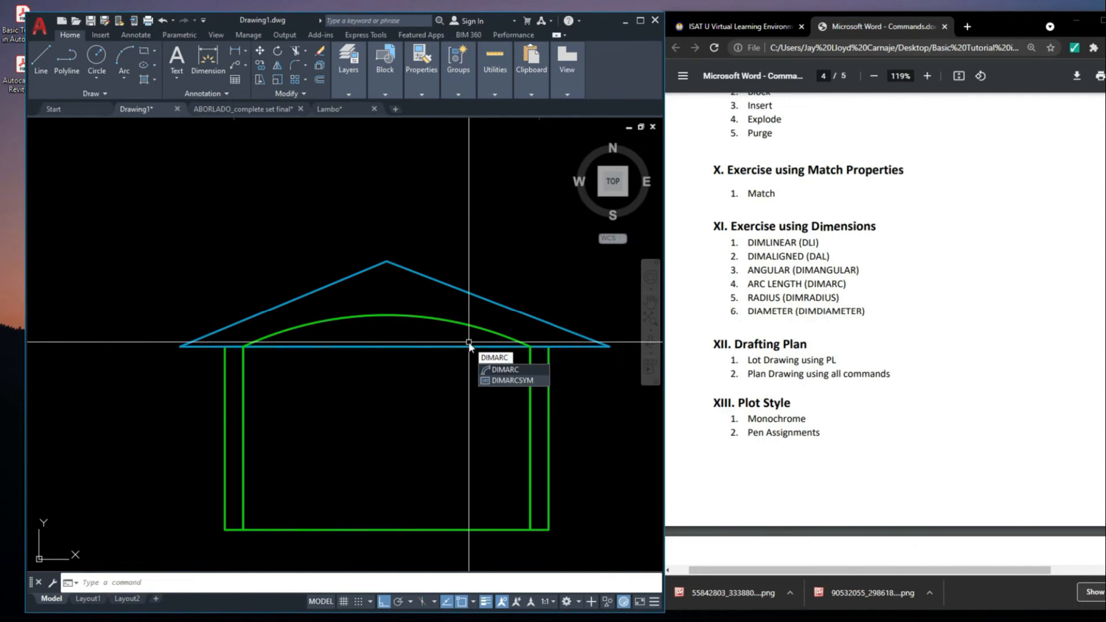
key(Return)
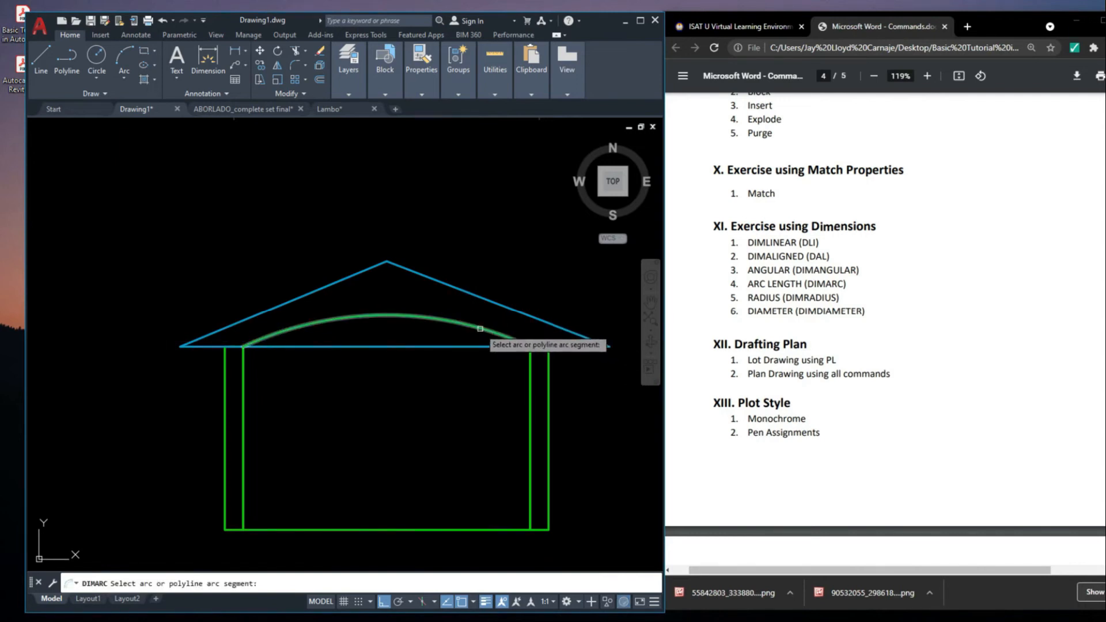
click(480, 329)
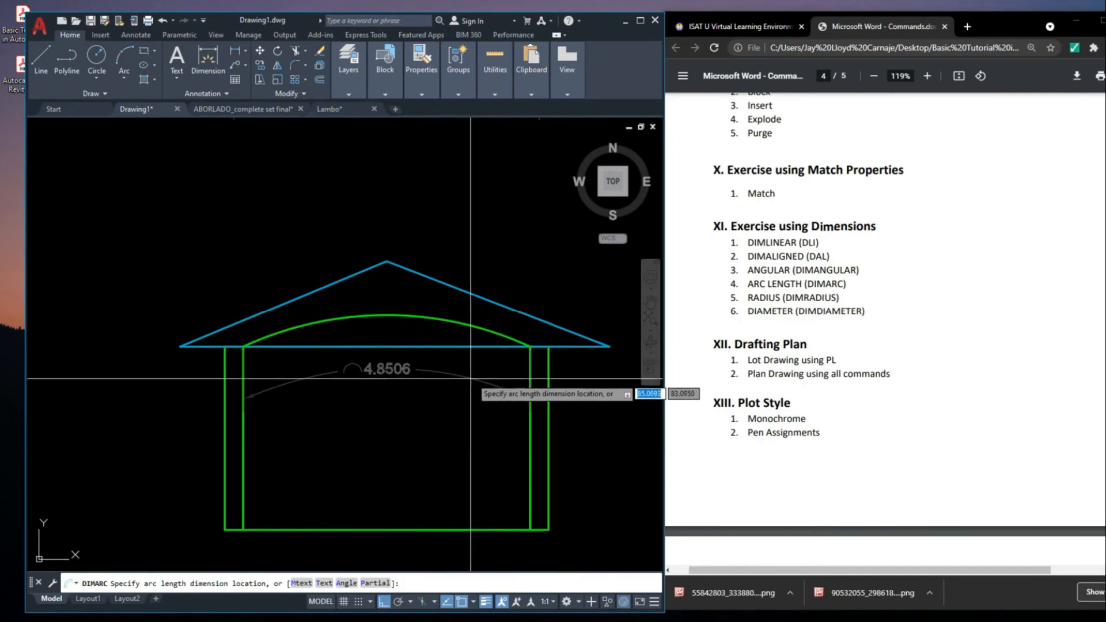
click(454, 380)
Draw a circle with a radius of about 1.38 in the empty space between the wall plan and the green horizontal line
middle_drag(454, 379, 450, 372)
scroll(449, 372, down, 3)
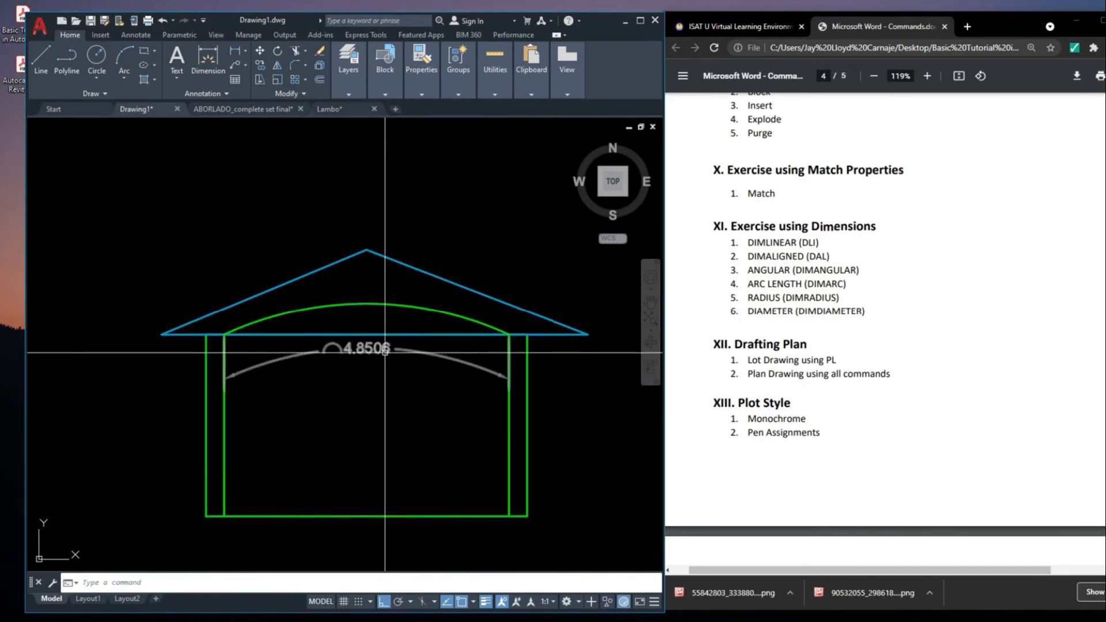
middle_drag(448, 371, 397, 359)
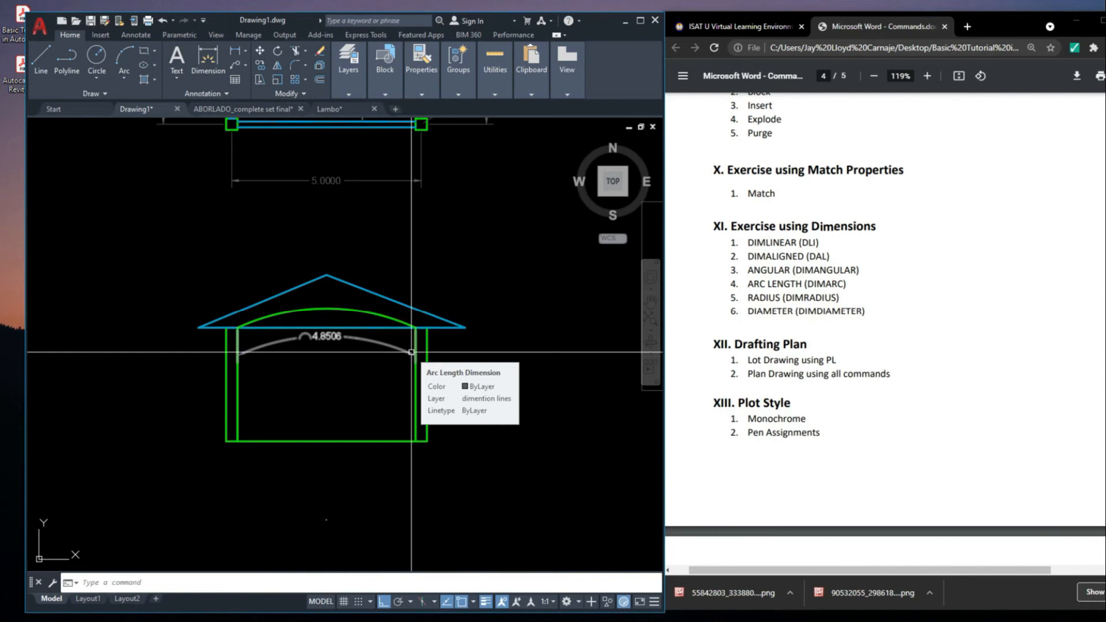
scroll(412, 352, down, 4)
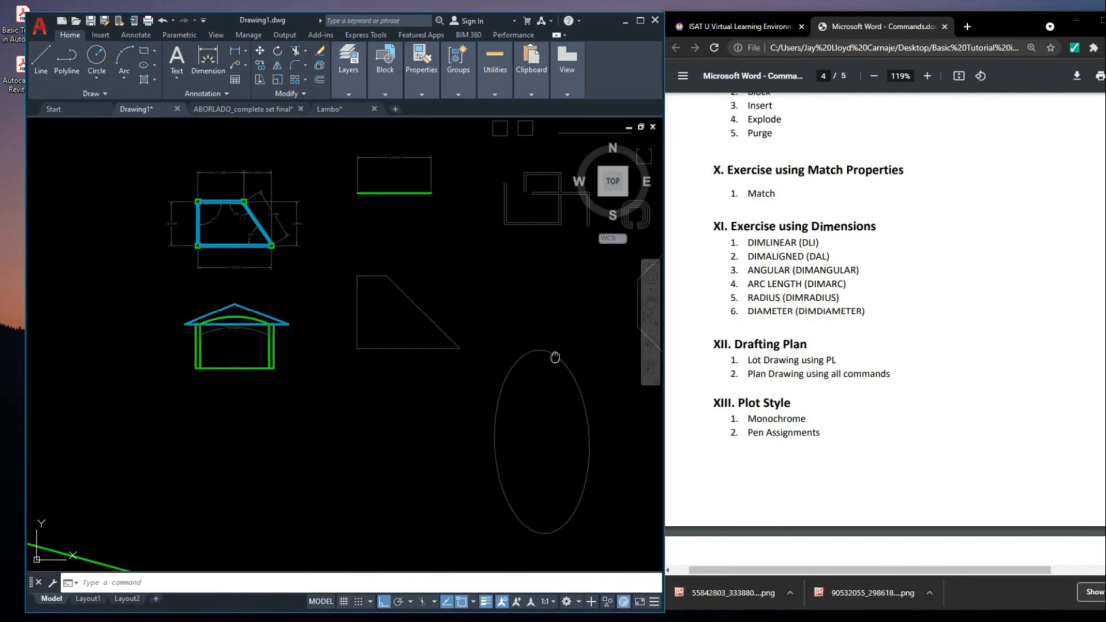
middle_drag(554, 292, 373, 353)
middle_drag(175, 369, 367, 344)
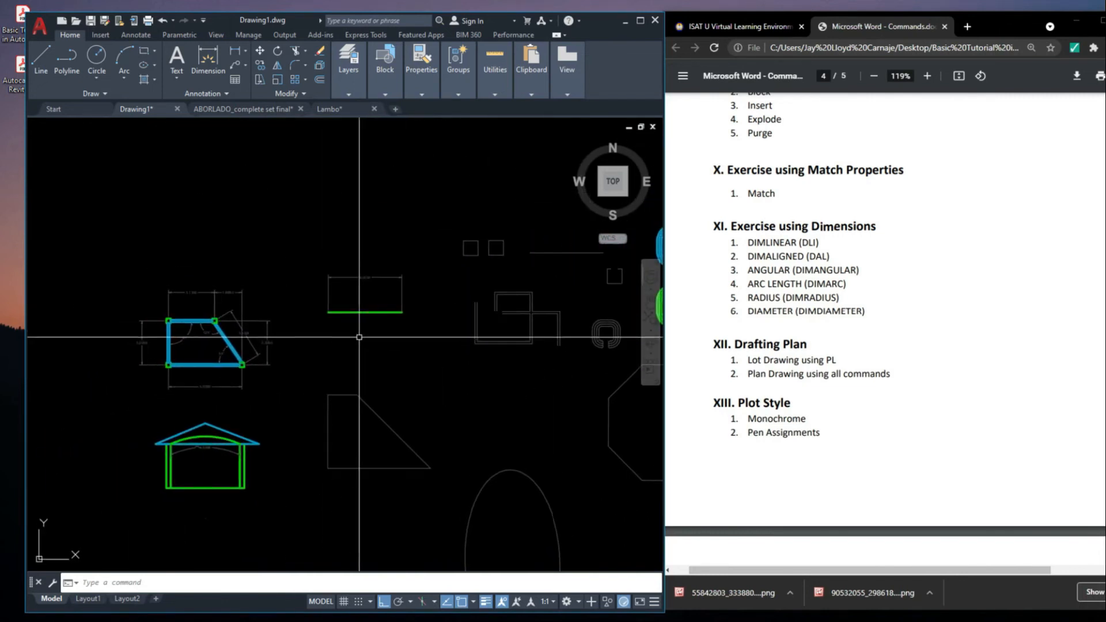
key(space)
scroll(312, 367, up, 2)
click(293, 324)
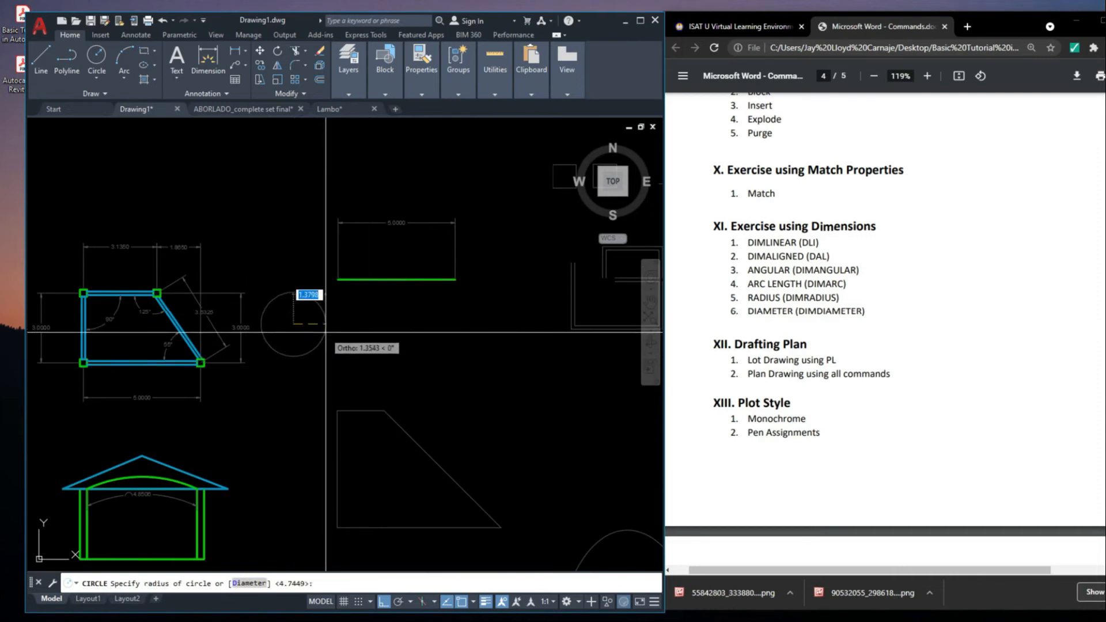
click(326, 329)
Apply the blue wall lines' properties to the new circle with Match Properties
middle_drag(327, 328, 351, 320)
text(MA)
key(space)
key(Escape)
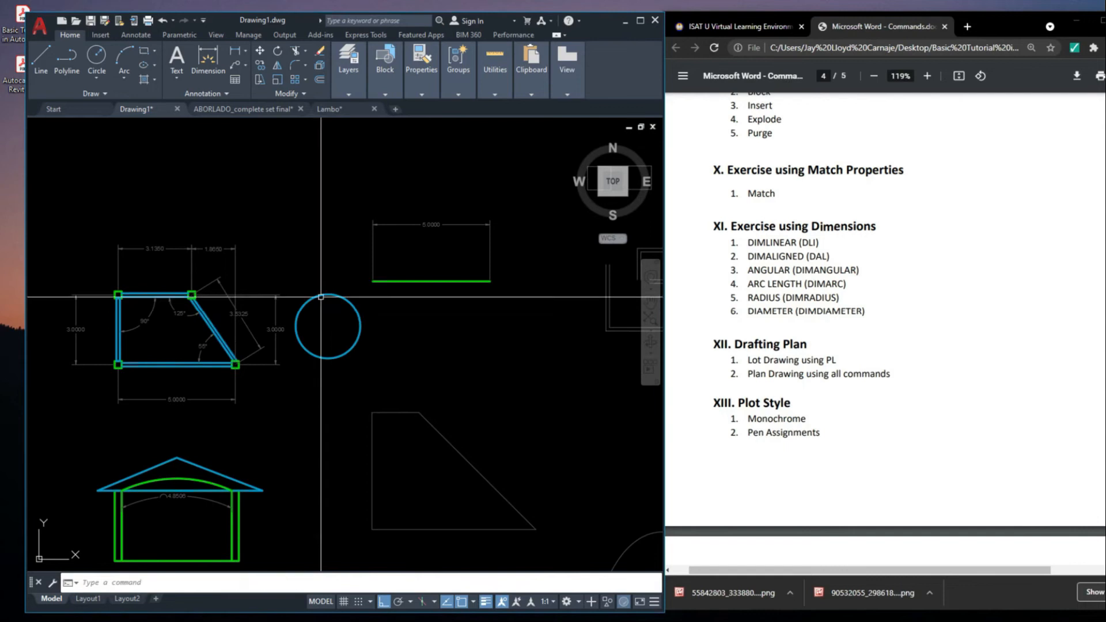
Offset the blue circle inward using the default offset distance to form a double ring
scroll(221, 311, up, 3)
text(O)
key(space)
key(space)
click(449, 279)
click(507, 332)
mouse_move(509, 333)
middle_down()
mouse_move(491, 341)
mouse_move(493, 329)
middle_up()
key(Escape)
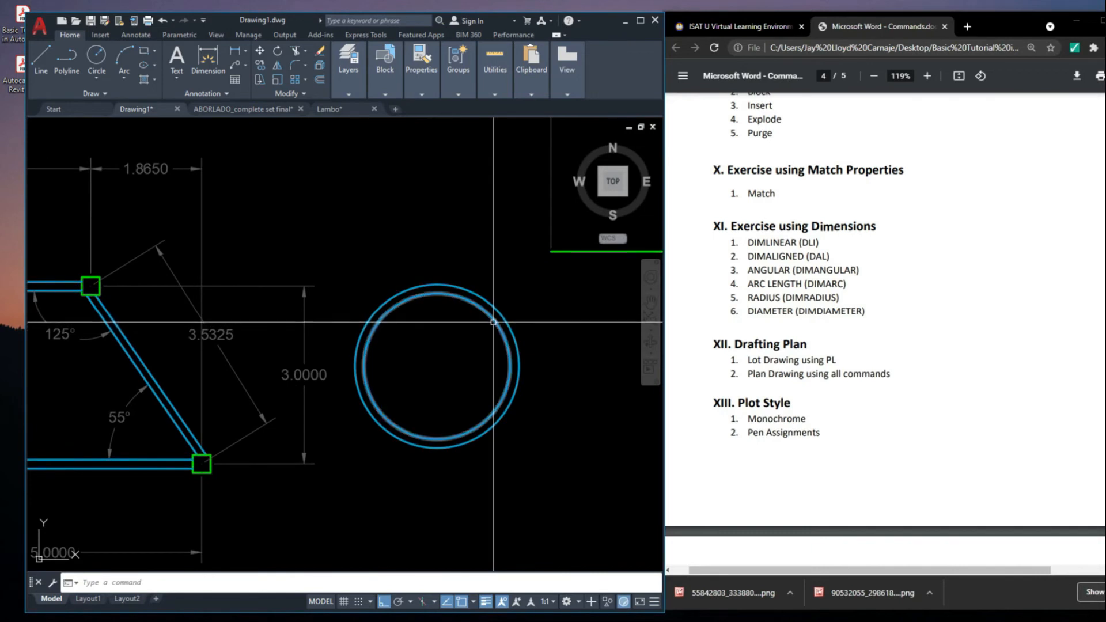
Add a radius dimension (DIMRADIUS) to the inner circle, placing its text inside the upper half
text(DI)
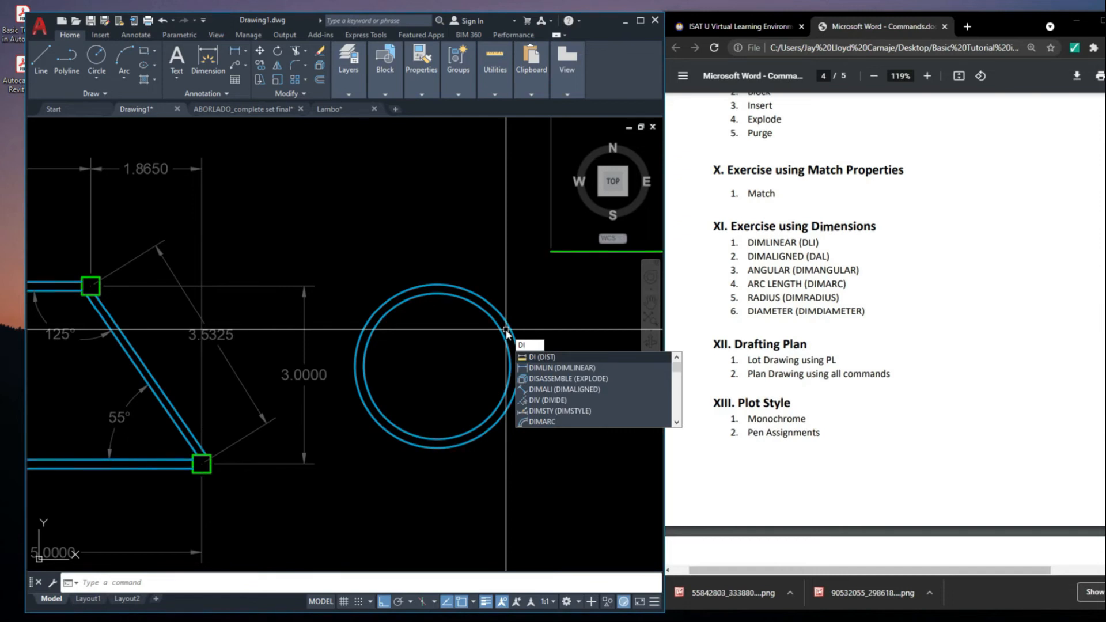
text(MRAD)
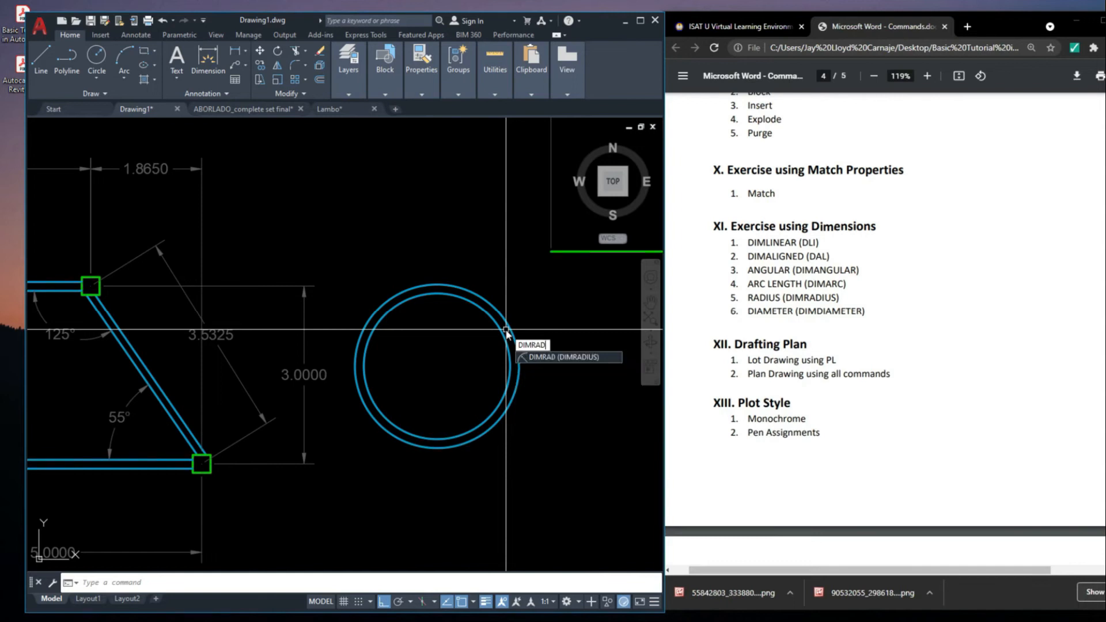
key(Return)
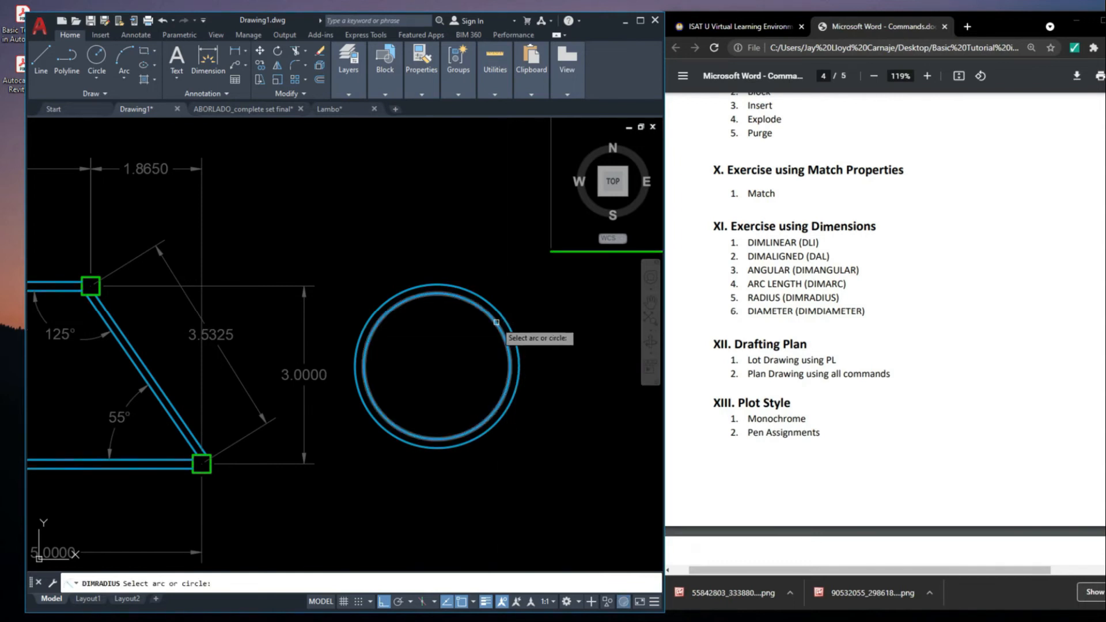
click(496, 322)
scroll(466, 353, up, 4)
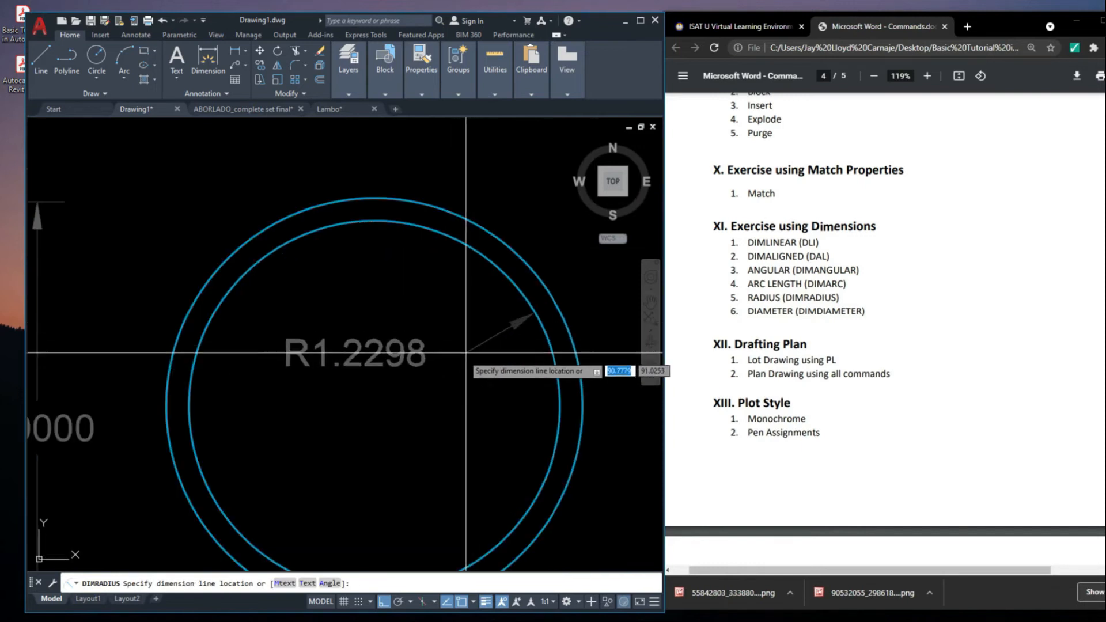
click(403, 348)
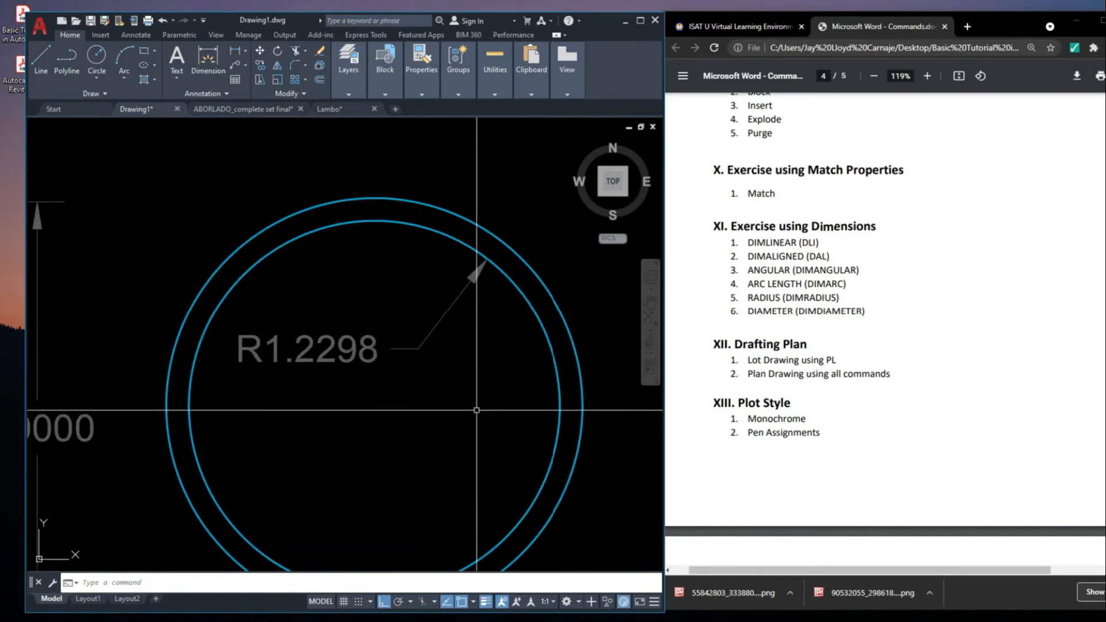
Add a diameter dimension (DIMDIAMETER) to the inner circle, placing its text below the radius dimension
scroll(392, 299, down, 2)
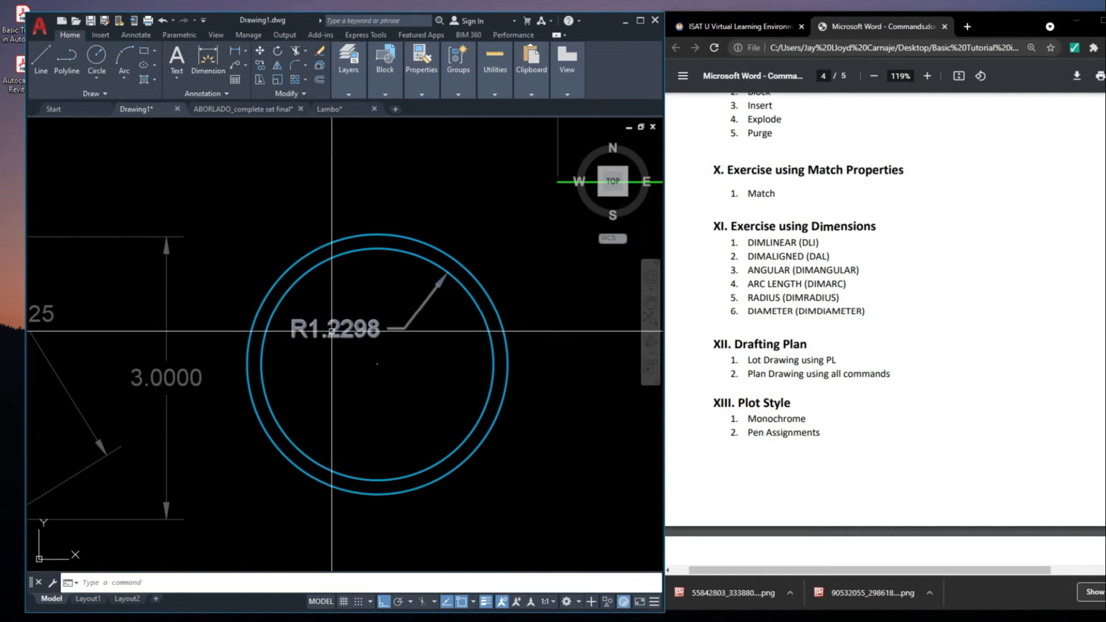
middle_drag(395, 322, 400, 340)
middle_drag(524, 338, 534, 347)
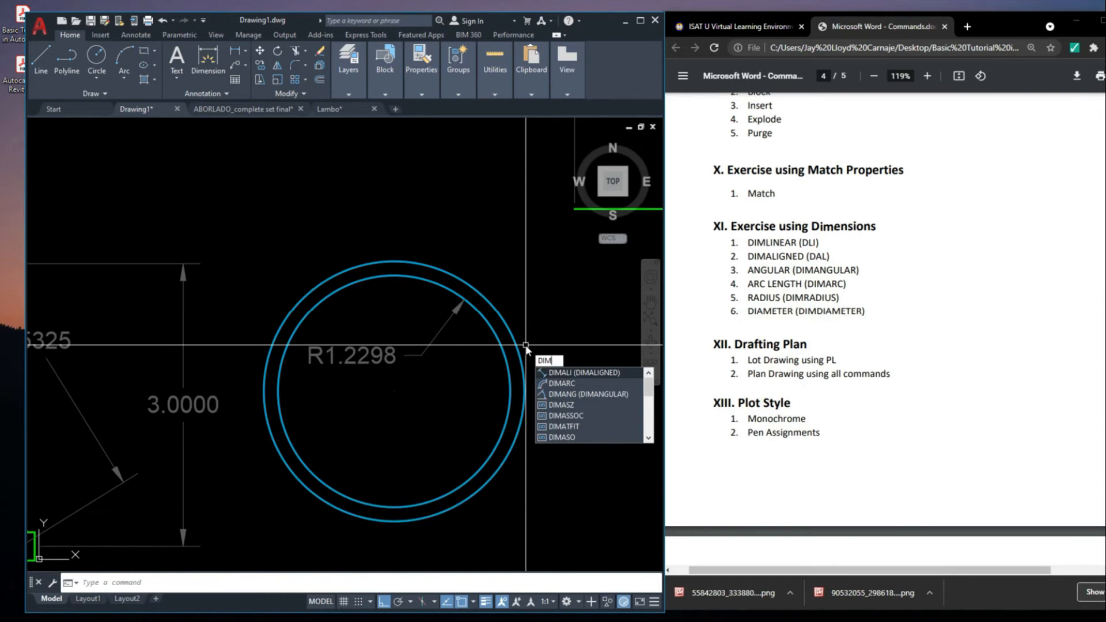
text(DIAM)
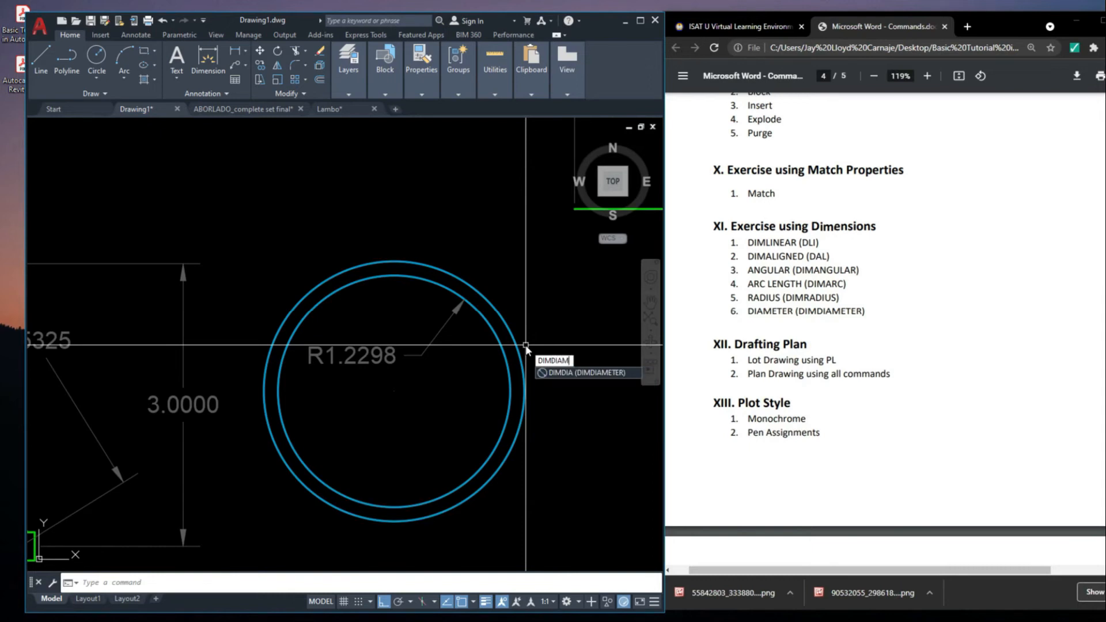
text(TER)
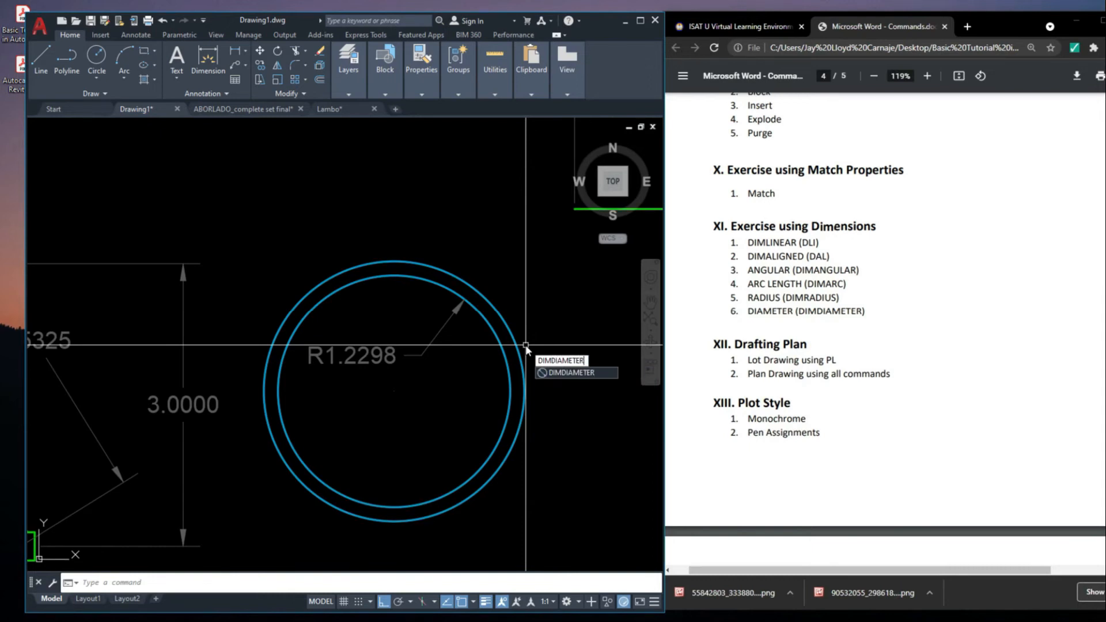
key(Return)
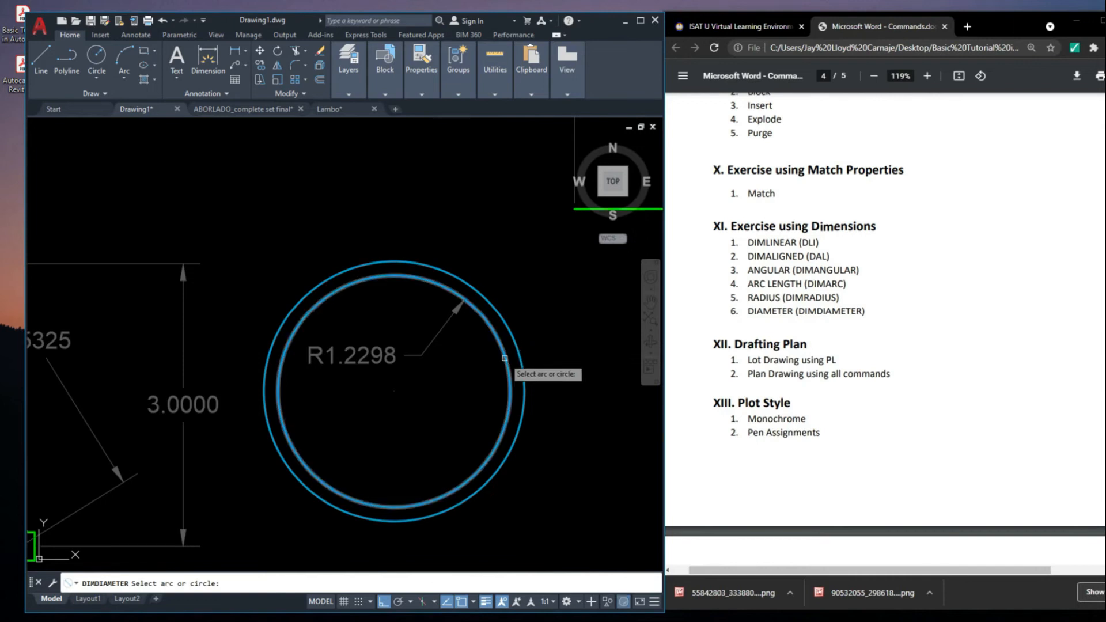
click(504, 358)
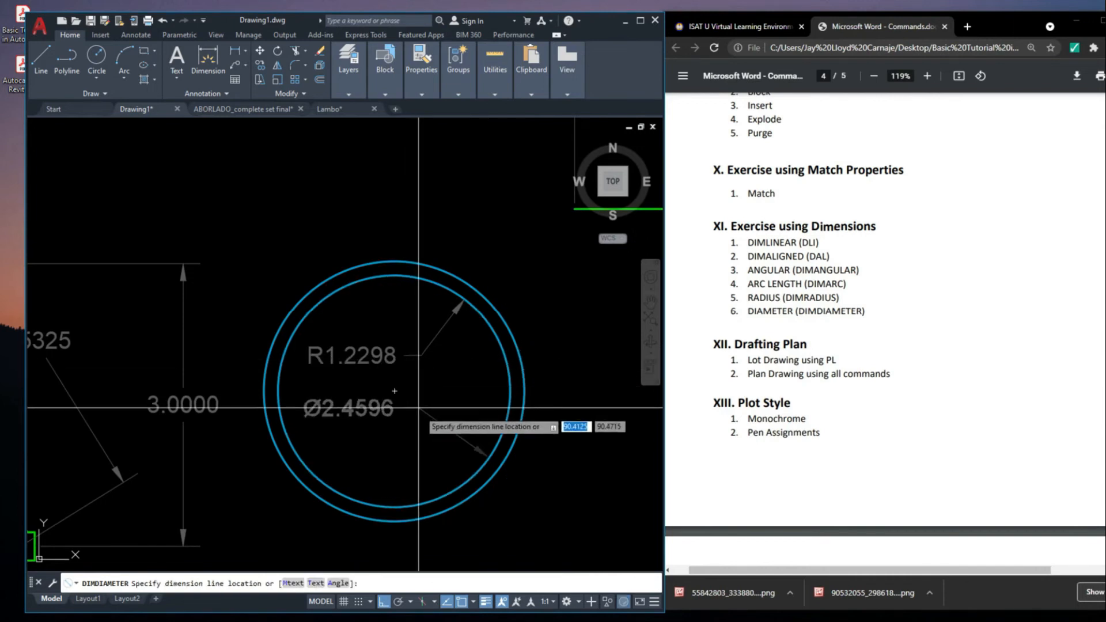
click(436, 425)
Examine the inner circle's radius and diameter dimensions and the exercise list's Drafting Plan section
middle_drag(378, 441, 388, 438)
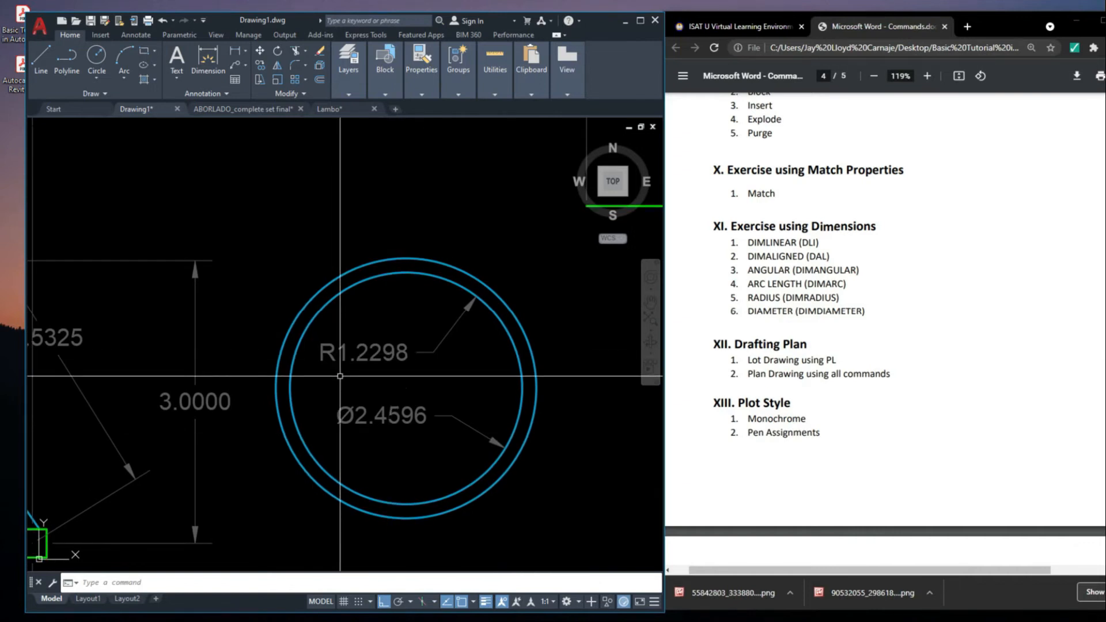
scroll(340, 376, up, 4)
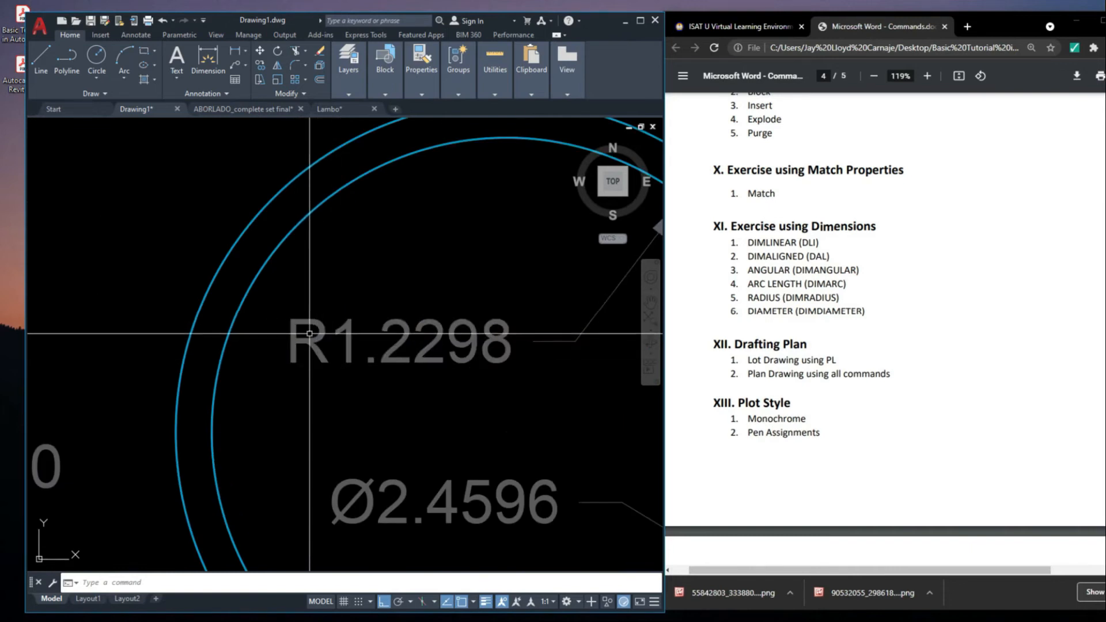
scroll(314, 369, down, 5)
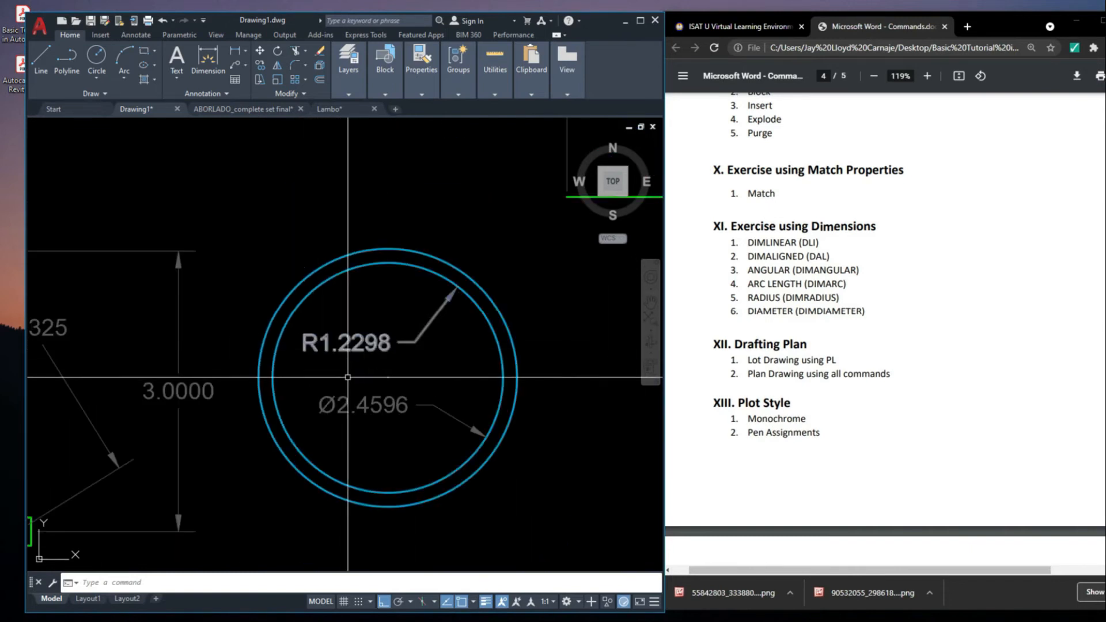
scroll(318, 407, up, 2)
scroll(318, 406, down, 4)
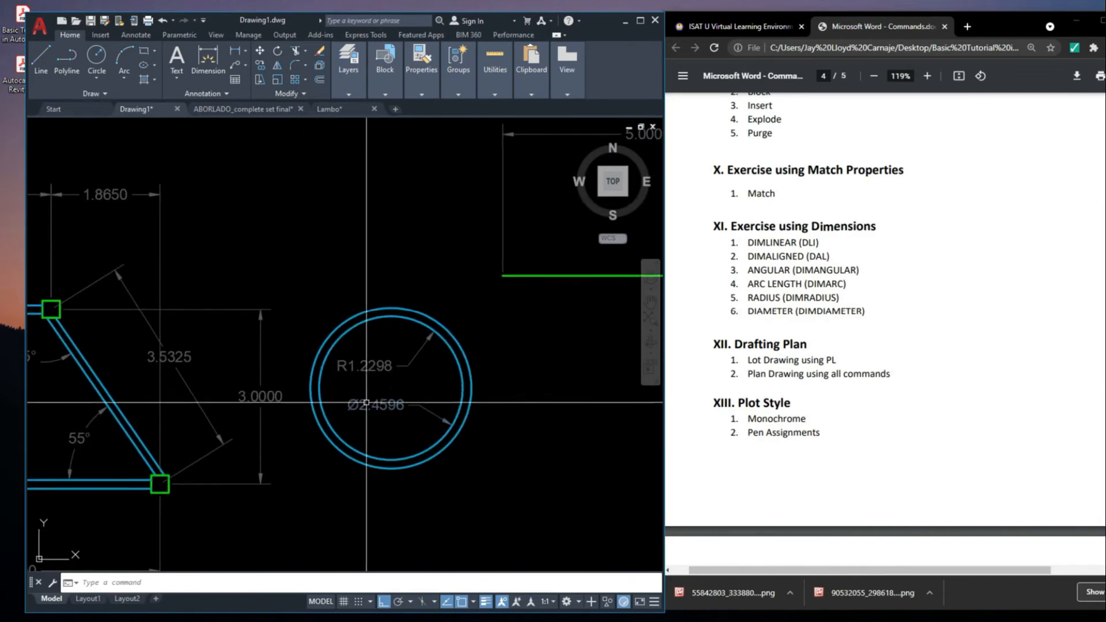
scroll(353, 392, up, 4)
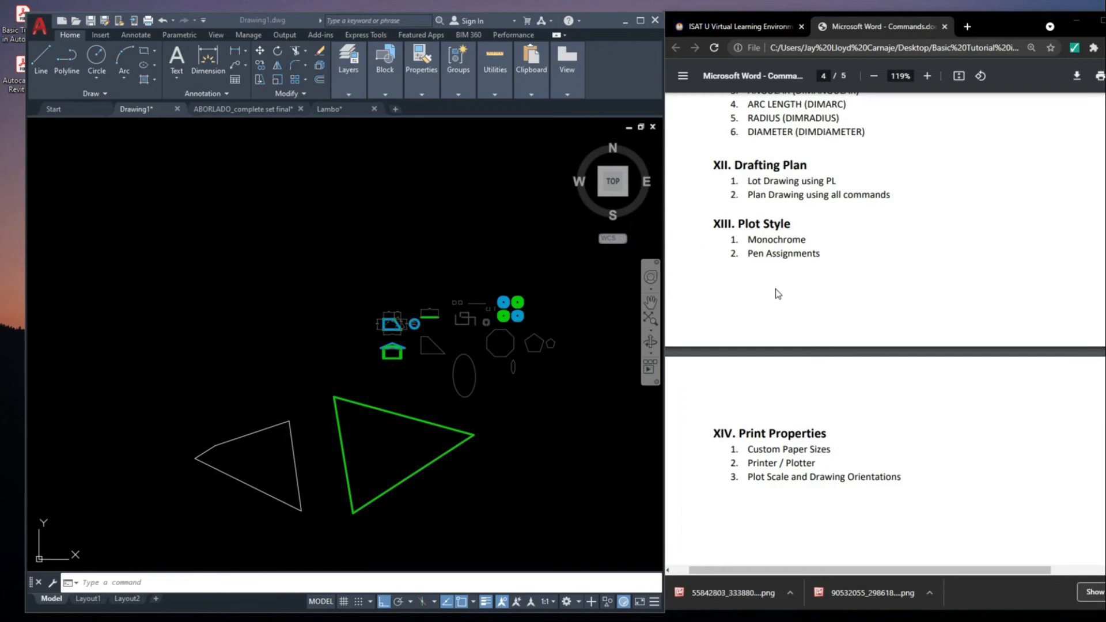
click(781, 291)
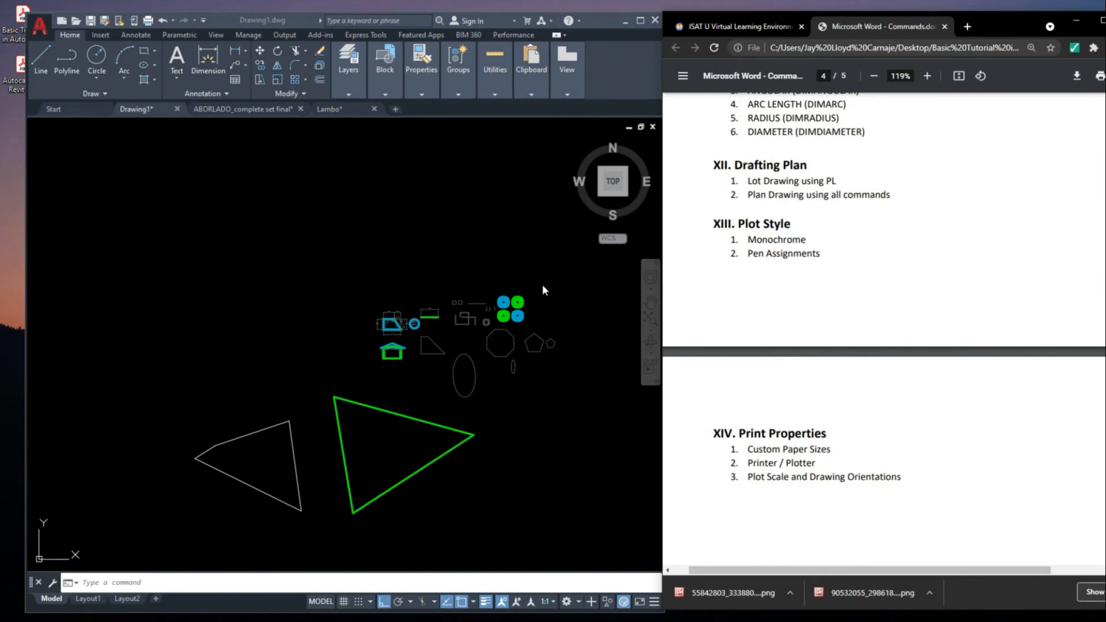
scroll(486, 255, down, 2)
middle_drag(487, 255, 529, 327)
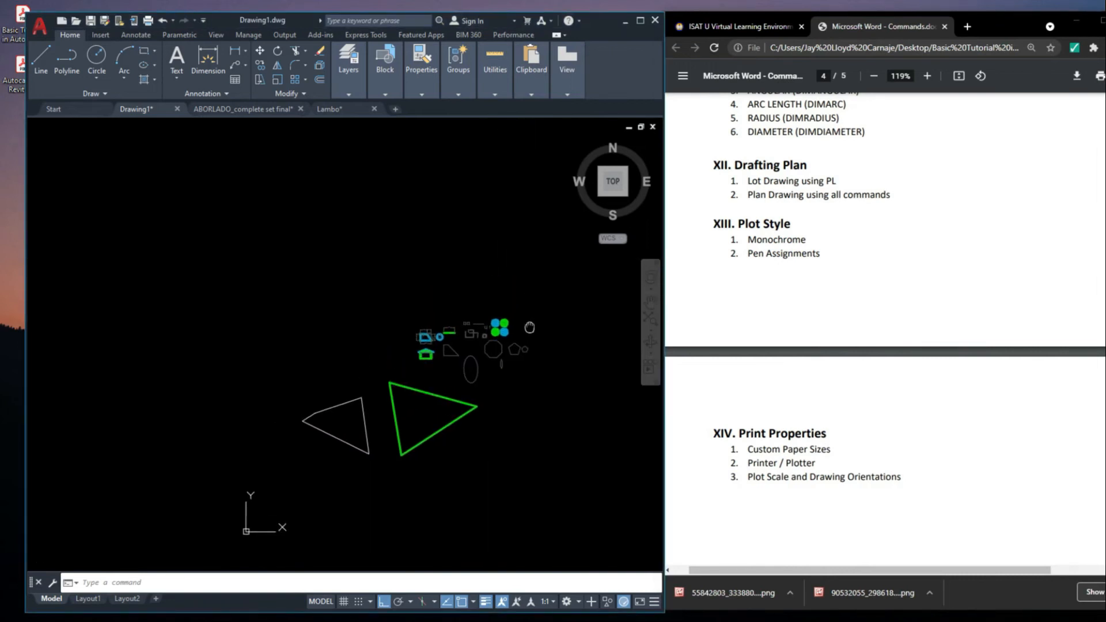
Switch to the ABORLADO_complete set final drawing and locate its Technical Description table
click(242, 109)
scroll(327, 236, down, 4)
middle_drag(399, 186, 398, 264)
scroll(394, 257, up, 12)
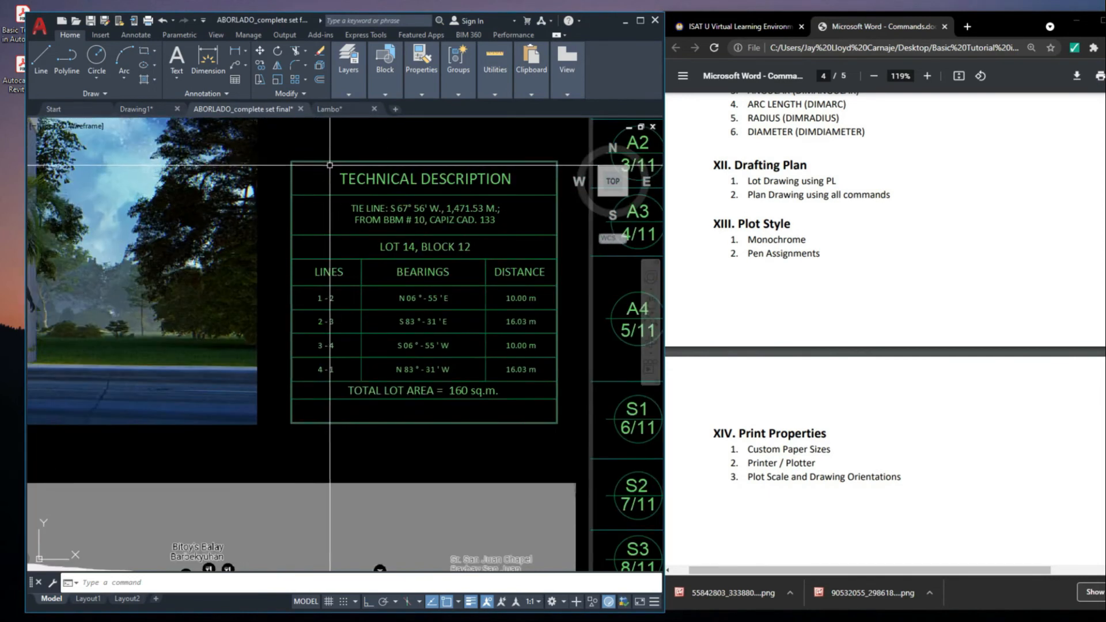
Copy the whole Technical Description table to the empty area east of the title sheet
click(259, 152)
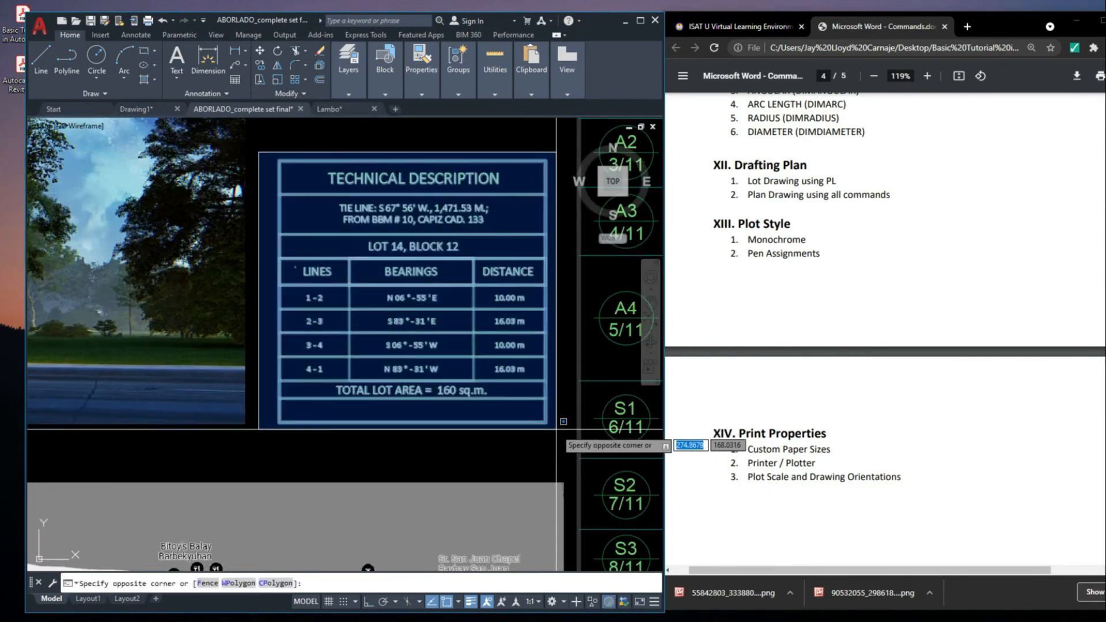
click(564, 421)
middle_drag(419, 277, 402, 299)
text(co)
key(Return)
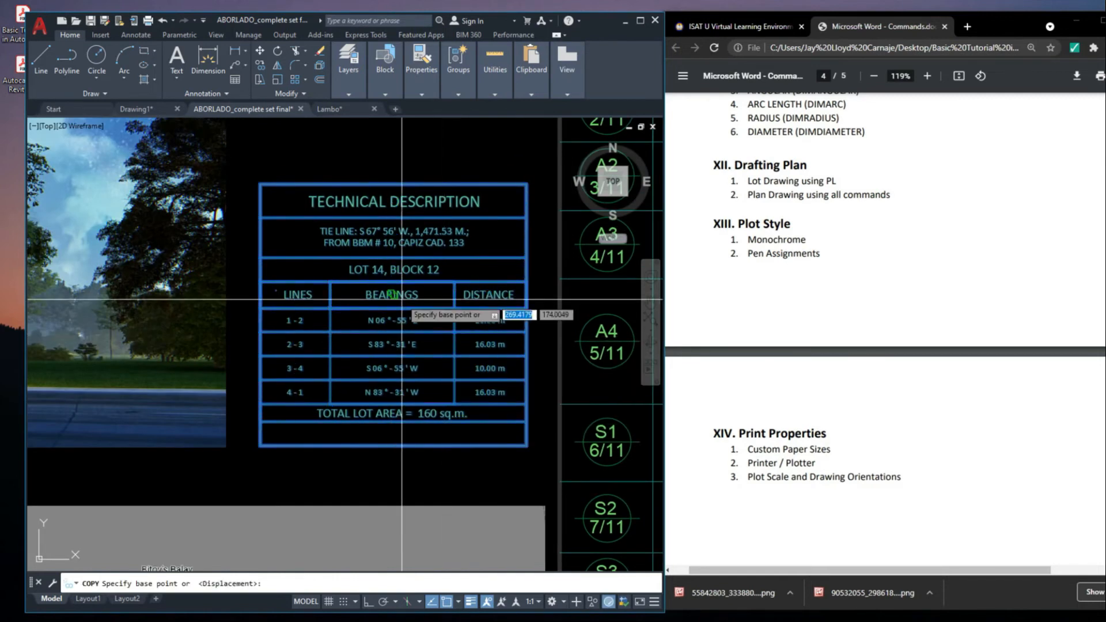
click(402, 299)
scroll(402, 299, down, 6)
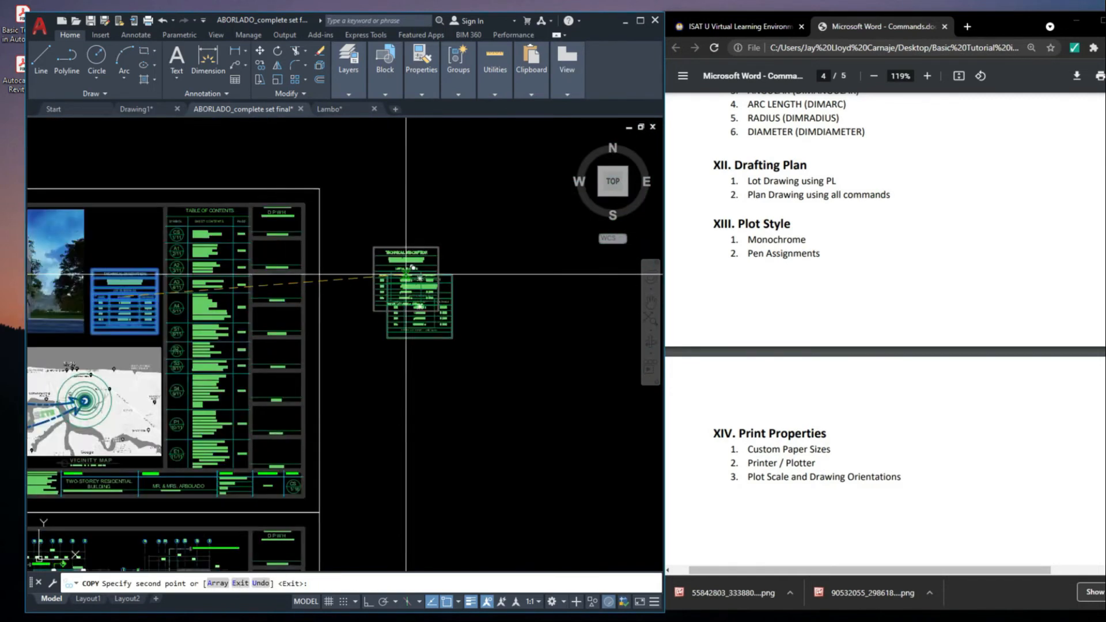
click(412, 268)
key(Return)
scroll(413, 267, up, 6)
middle_drag(514, 310, 512, 300)
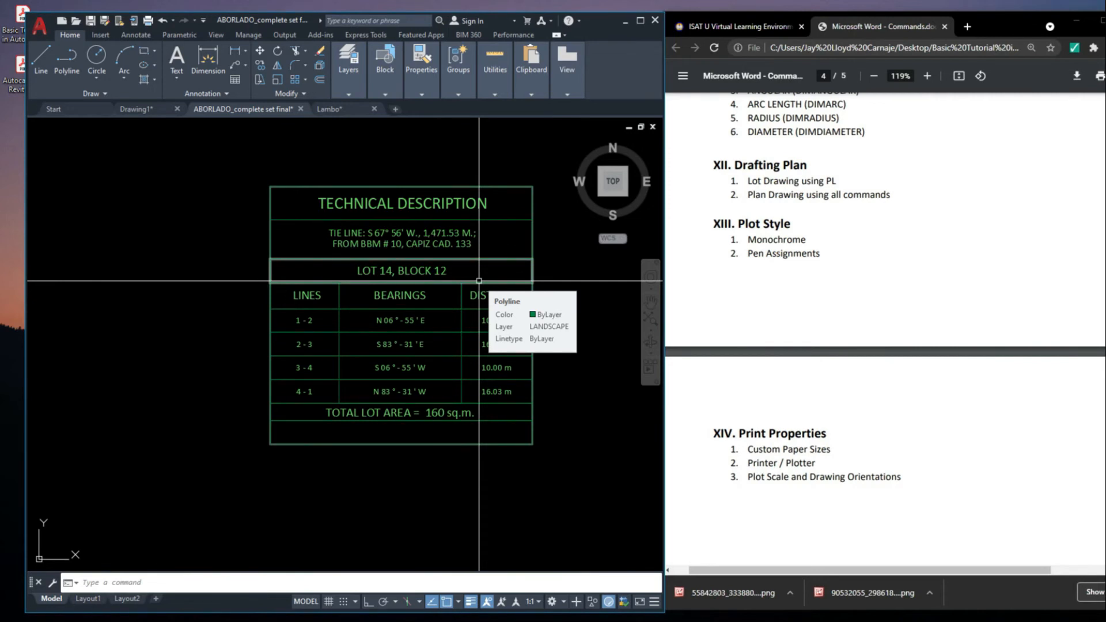
Examine the copied table's line numbers, bearings and distances for Lot 14, Block 12
mouse_move(490, 381)
middle_down()
mouse_move(445, 348)
mouse_move(452, 331)
middle_up()
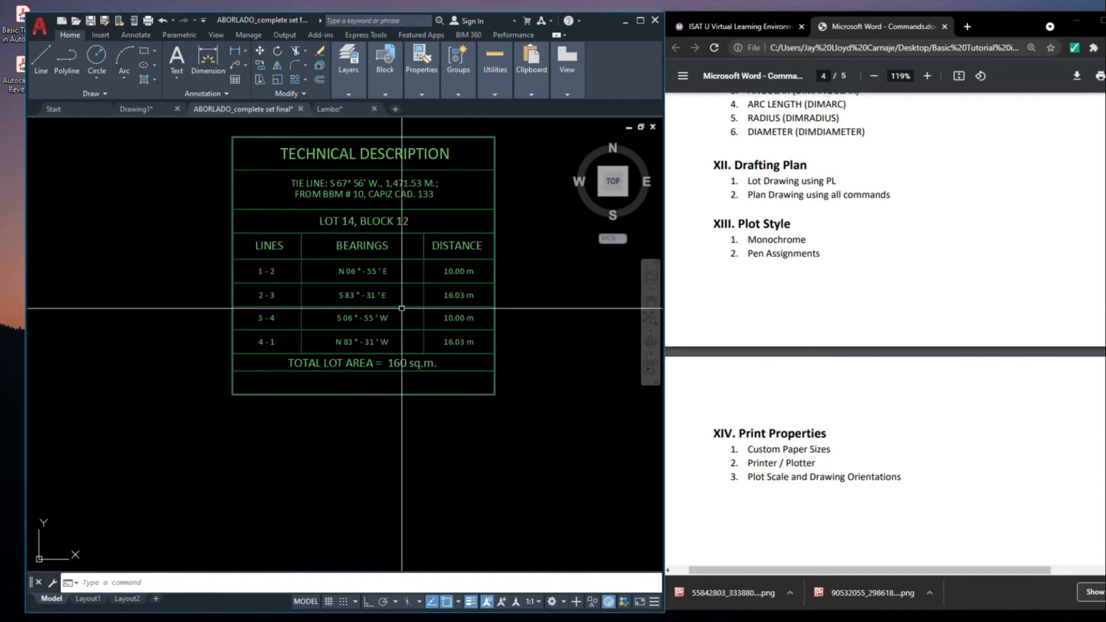
scroll(258, 269, up, 2)
middle_drag(505, 266, 442, 275)
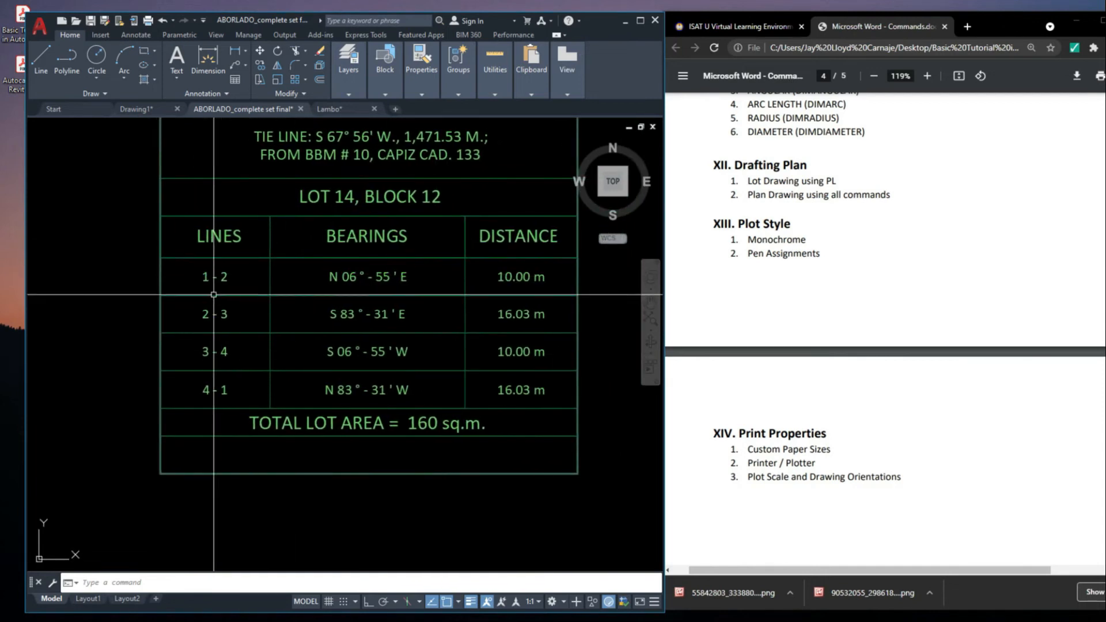
click(187, 263)
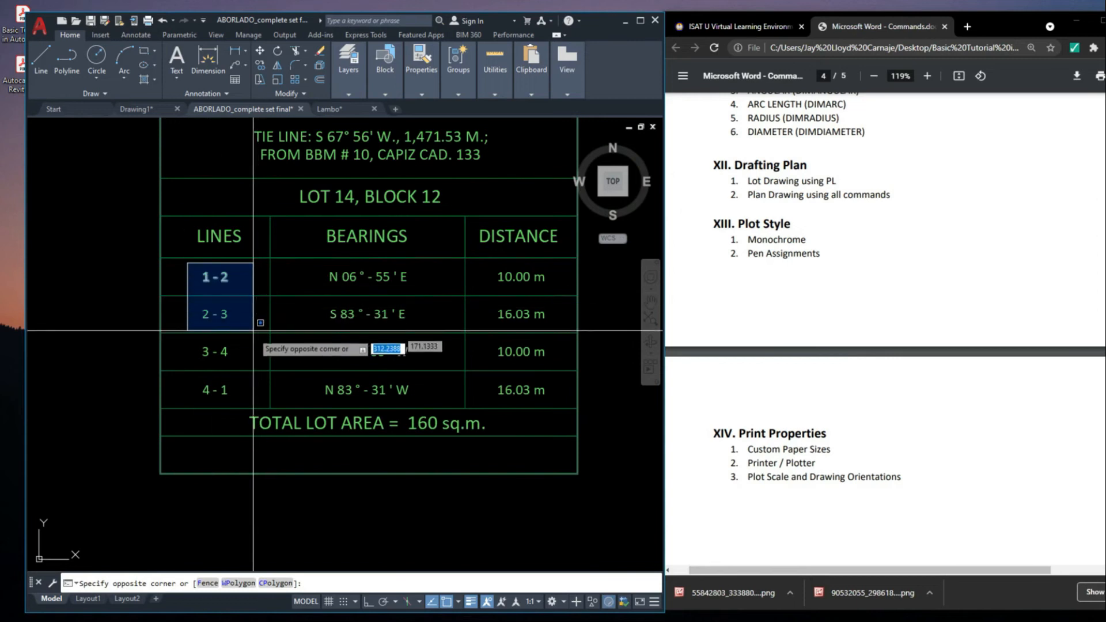
click(257, 440)
scroll(280, 314, down, 2)
key(Escape)
mouse_move(420, 299)
middle_down()
mouse_move(398, 356)
mouse_move(308, 340)
middle_up()
text(pl)
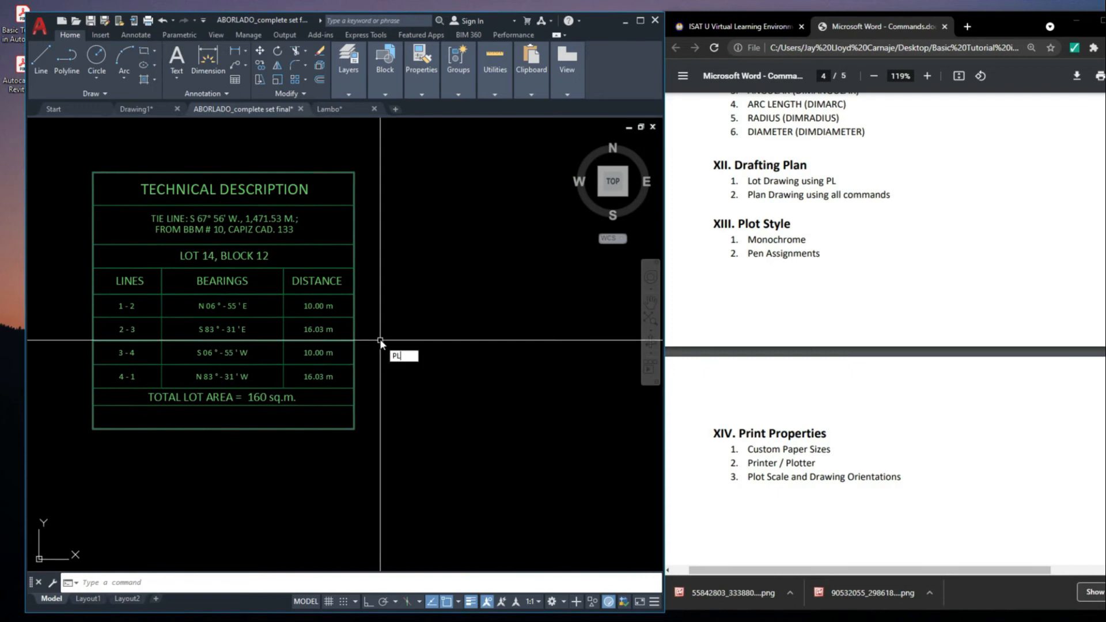
key(Return)
middle_drag(464, 306, 368, 297)
scroll(425, 287, down, 3)
scroll(155, 311, up, 4)
scroll(352, 330, down, 3)
scroll(382, 281, up, 1)
key(Escape)
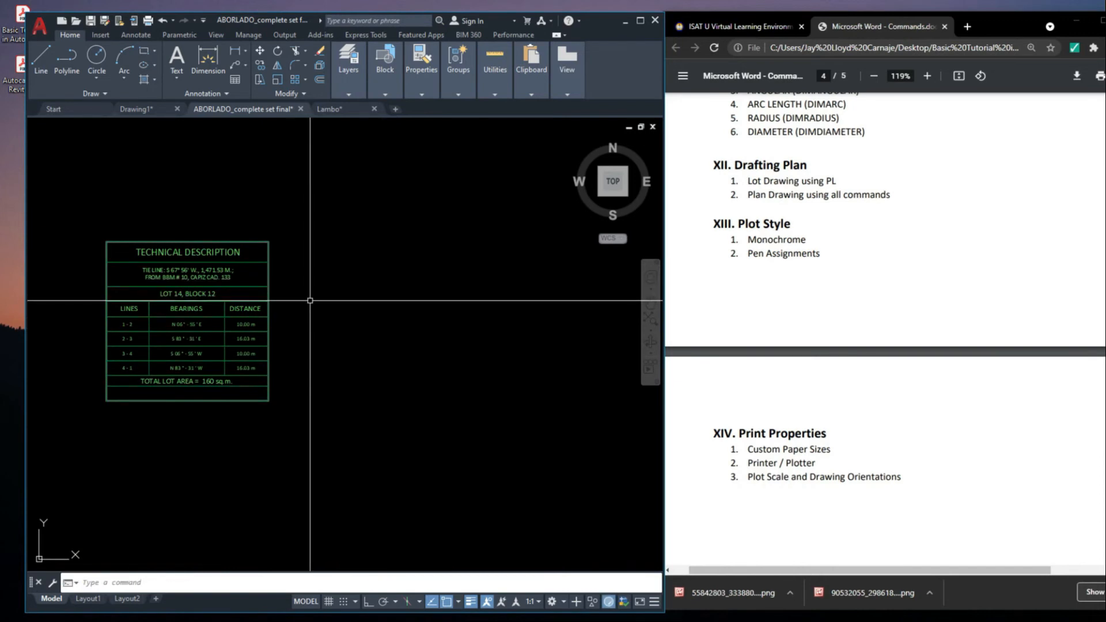
Begin the lot boundary polyline at a start point in the empty space east of the copied table
text(PL)
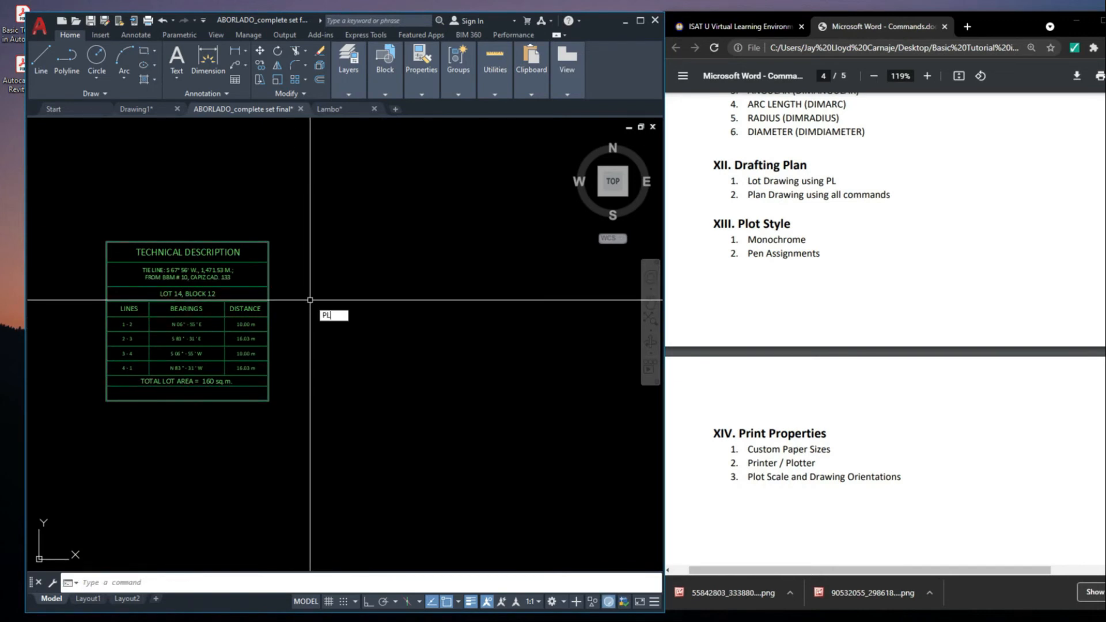
key(Return)
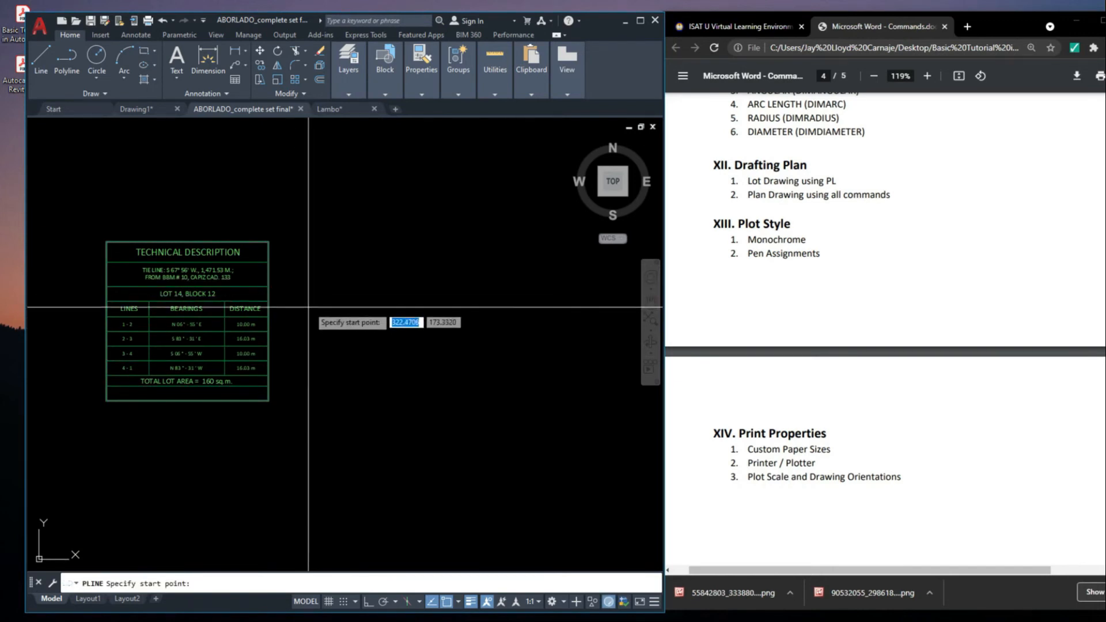
middle_drag(310, 300, 359, 292)
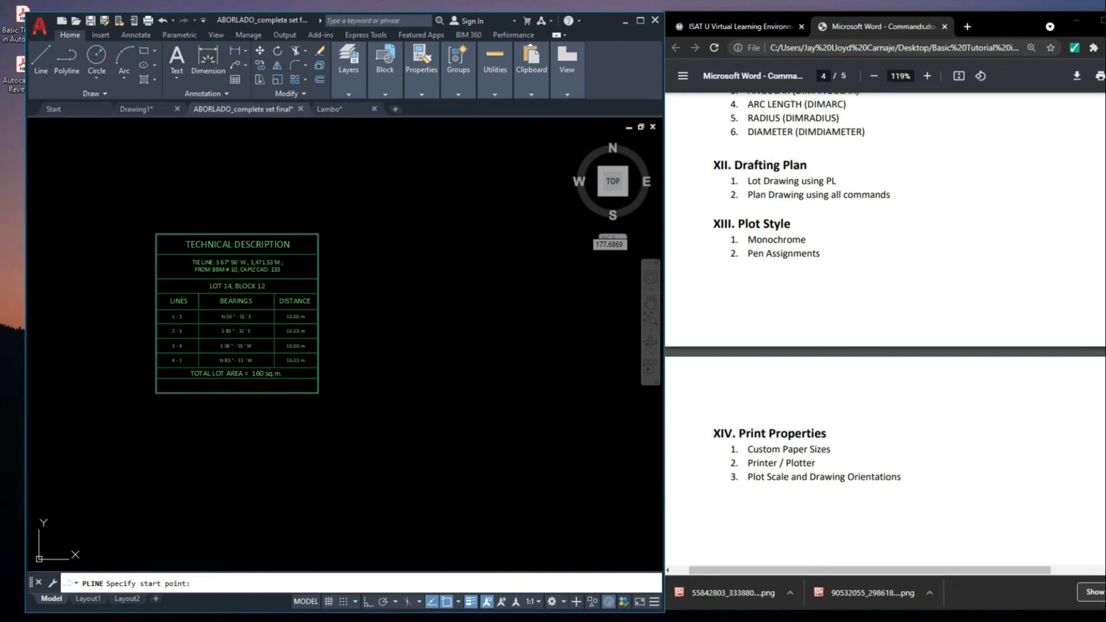
click(476, 228)
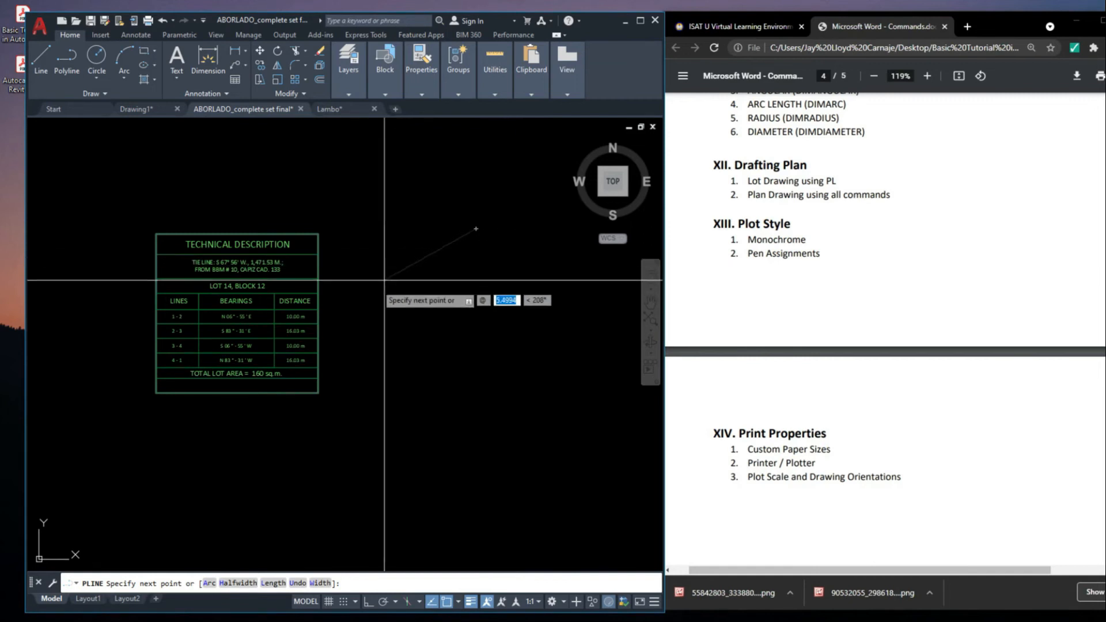
scroll(505, 265, up, 2)
mouse_move(429, 283)
middle_down()
mouse_move(297, 369)
mouse_move(173, 398)
mouse_move(403, 361)
mouse_move(400, 370)
middle_up()
scroll(380, 363, down, 2)
scroll(472, 291, up, 2)
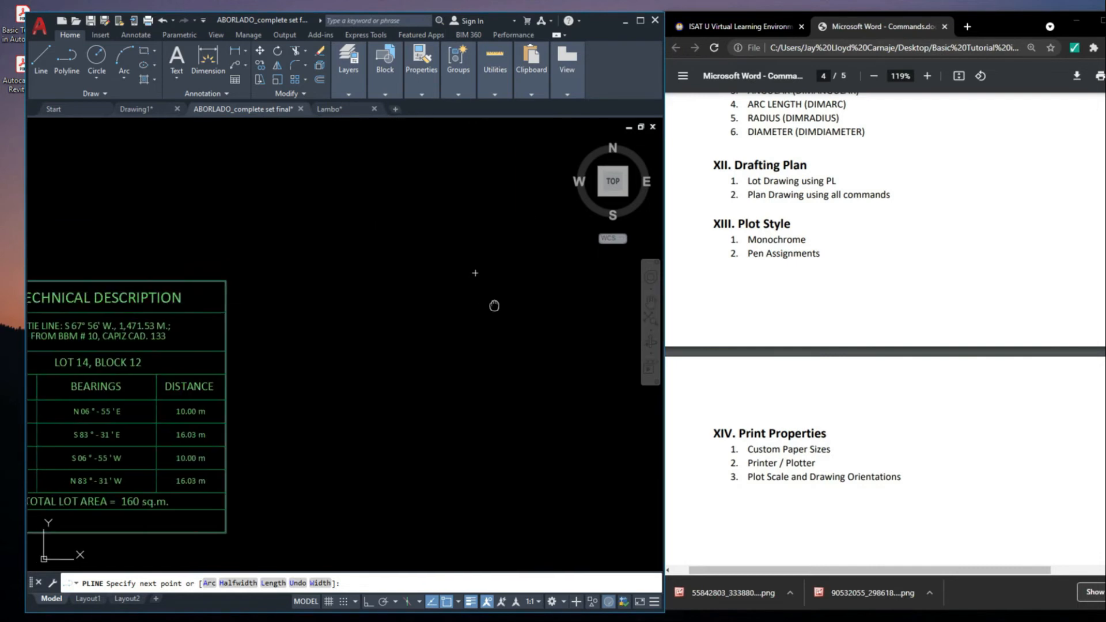
middle_drag(476, 307, 519, 300)
Draw lot line 1-2 as the first polyline segment, with length 10 and bearing N06D55'E
text(10)
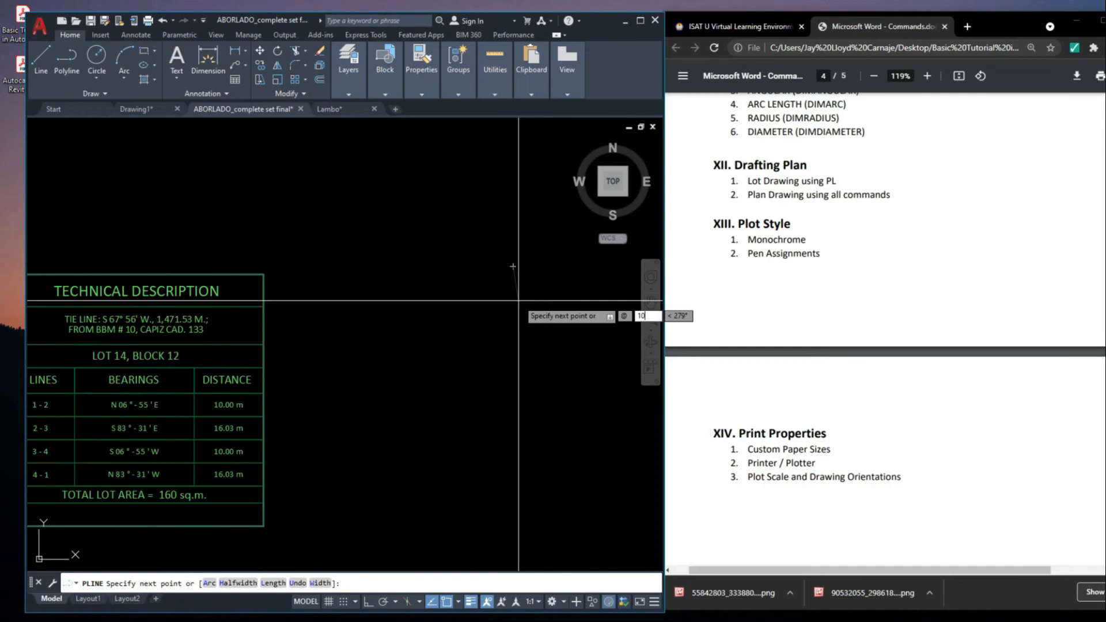
key(Tab)
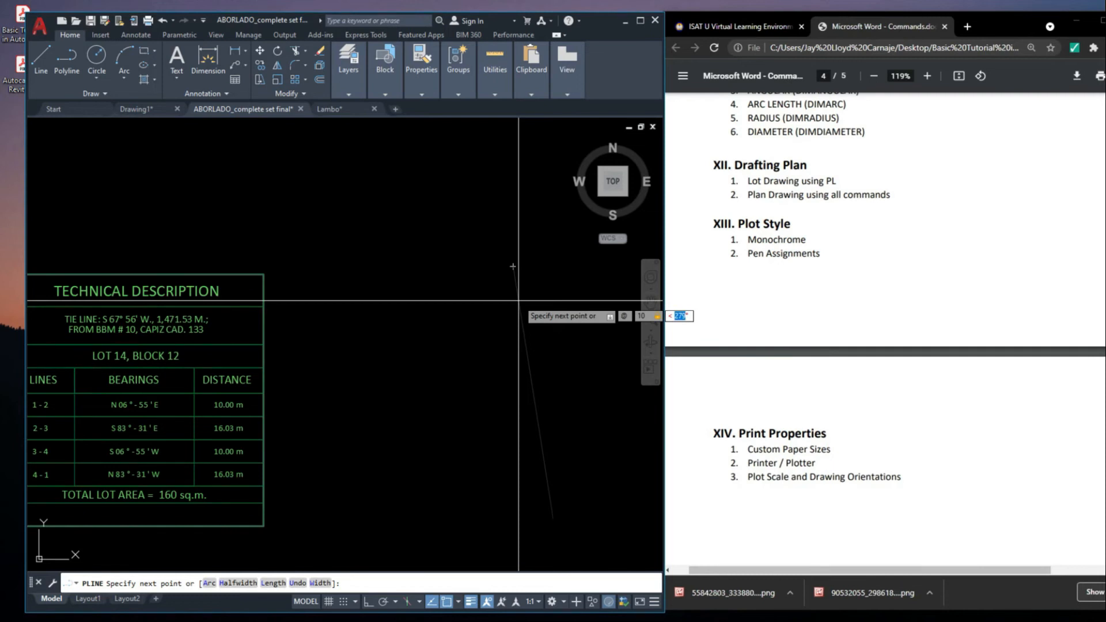
text(N06D55'E)
key(Return)
Draw lot line 2-3 as the second polyline segment, using relative input with length 16.03 and bearing S83D31'E
scroll(515, 331, down, 4)
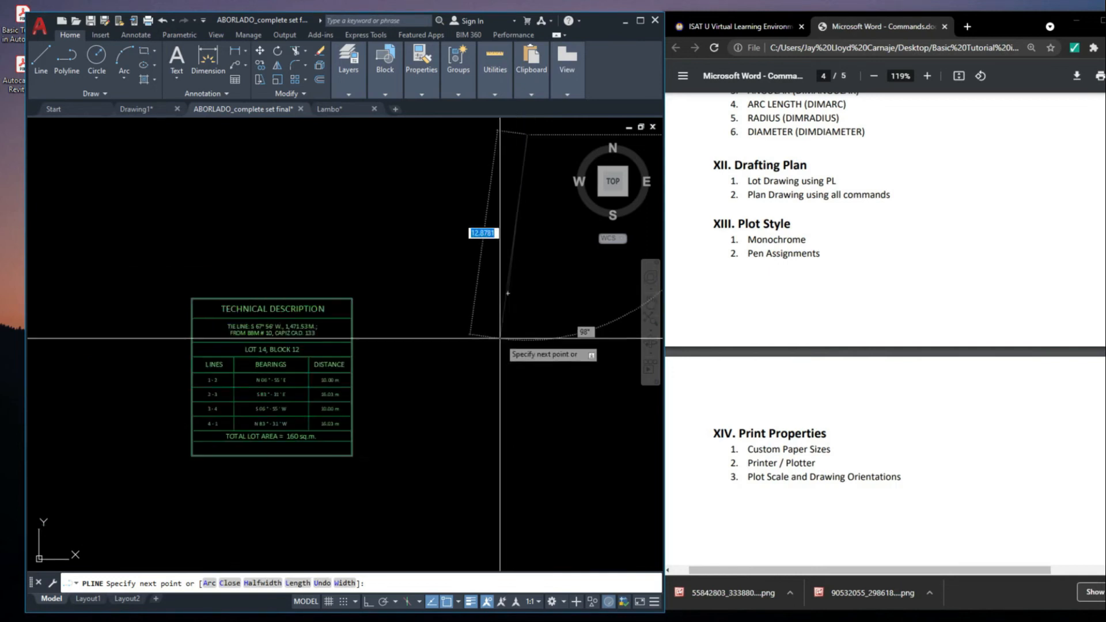
scroll(582, 242, up, 3)
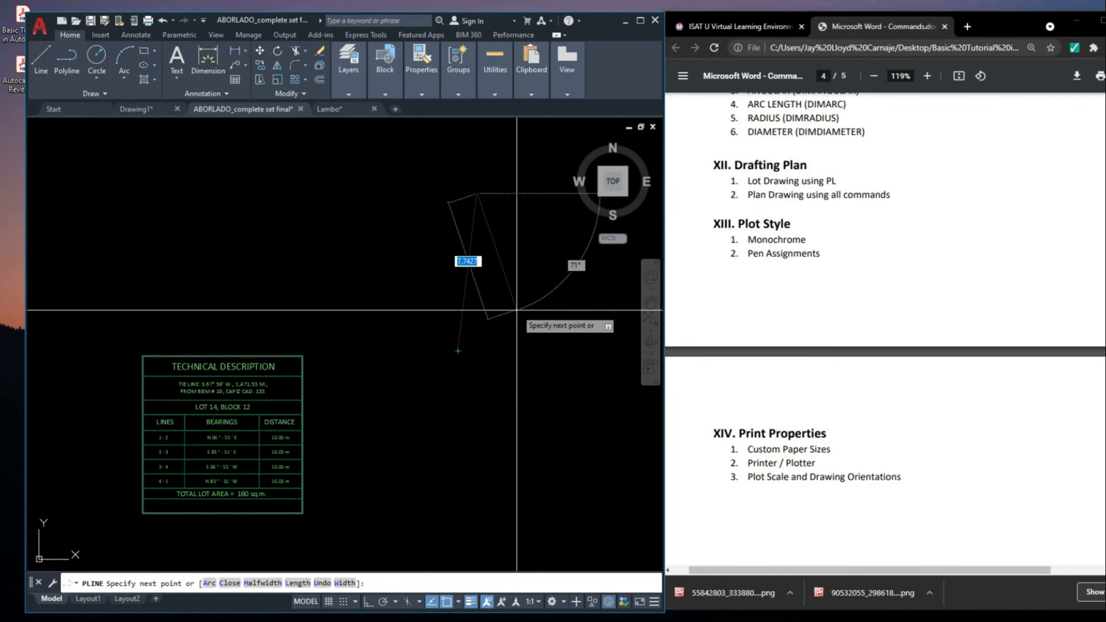
text(@)
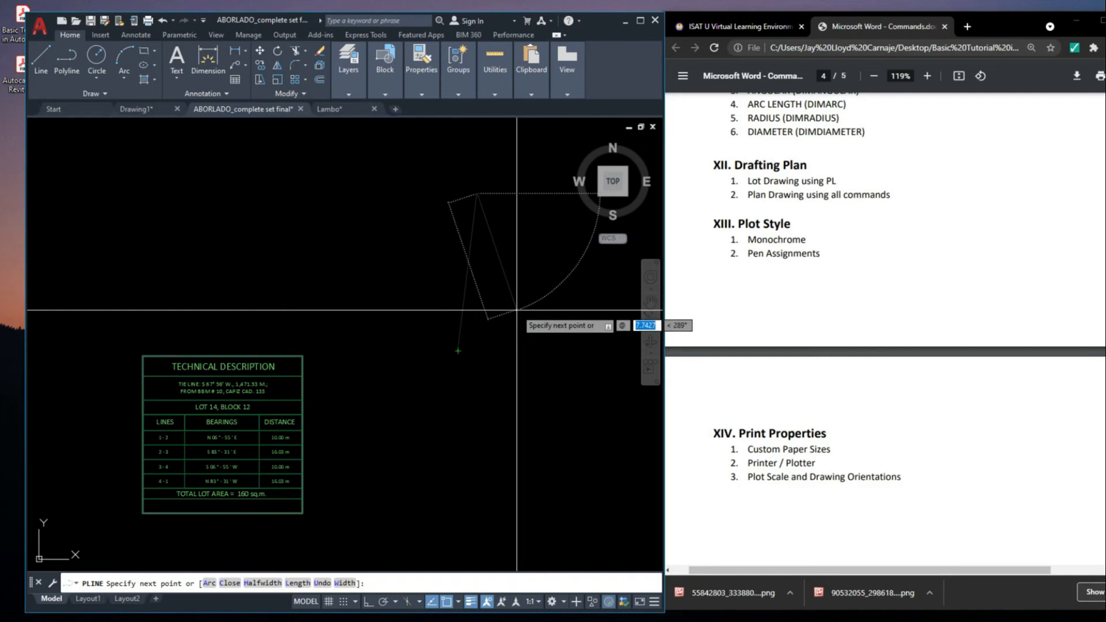
scroll(266, 406, up, 2)
scroll(342, 428, down, 5)
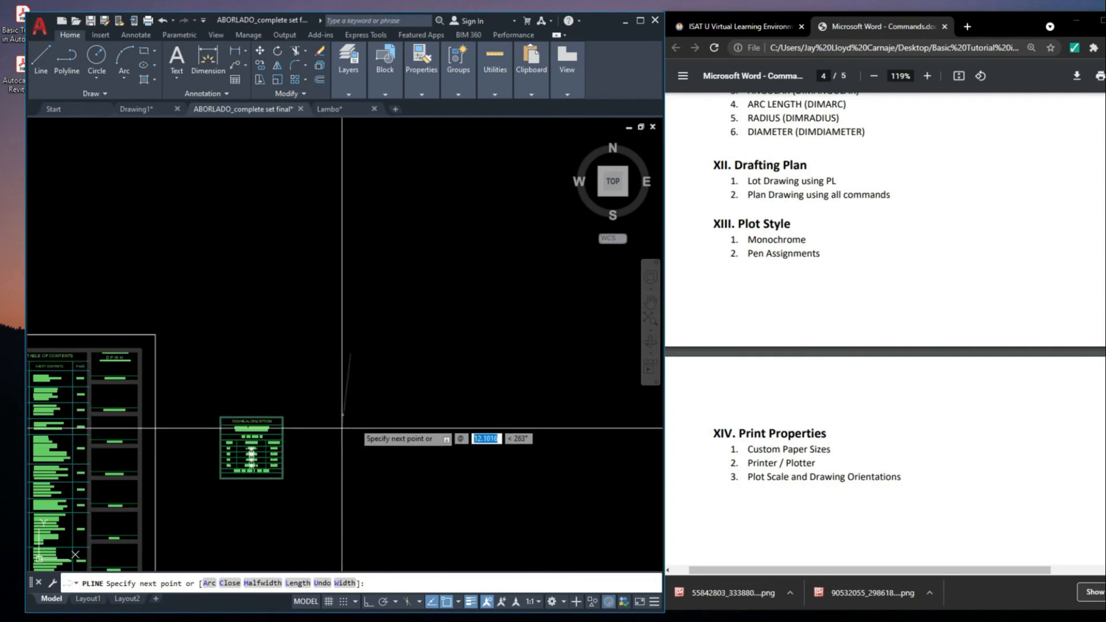
scroll(394, 383, up, 2)
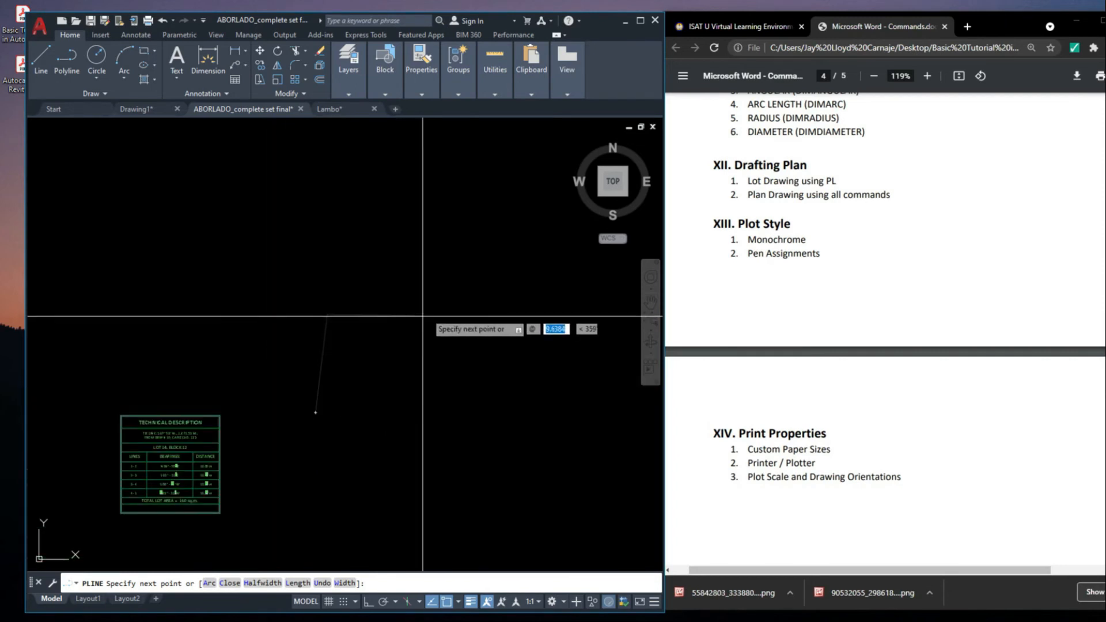
text(1)
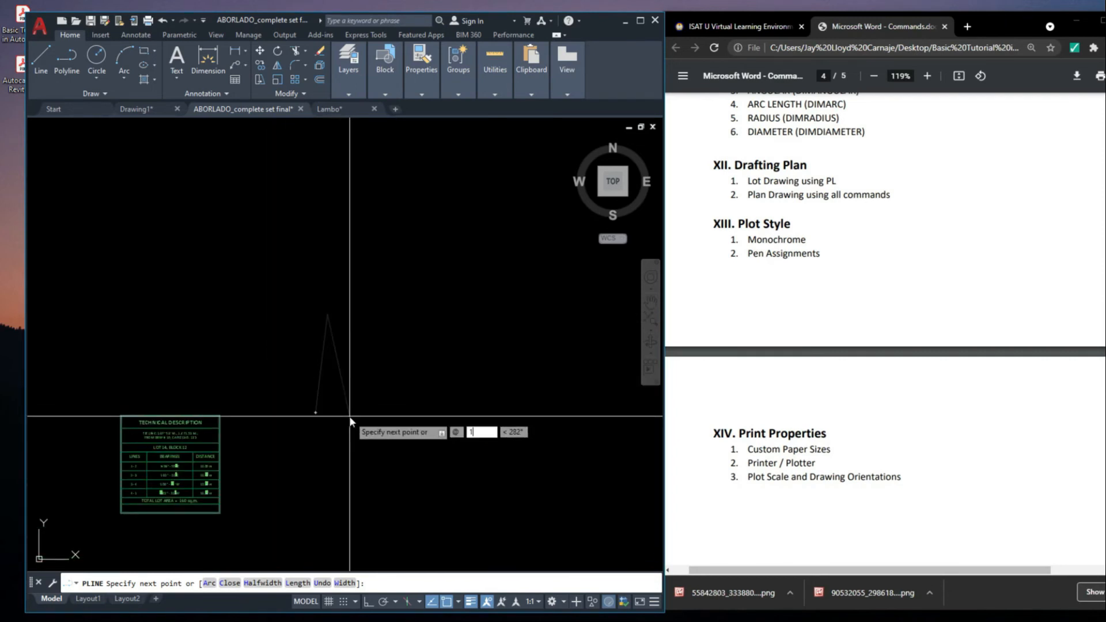
text(6.03)
key(Tab)
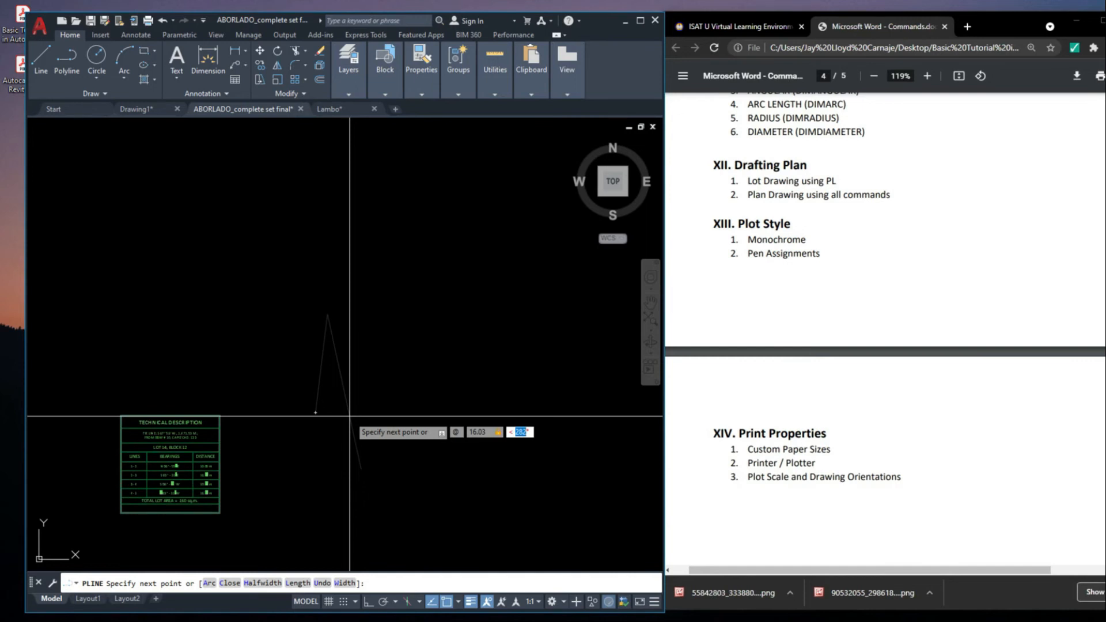
scroll(349, 415, up, 2)
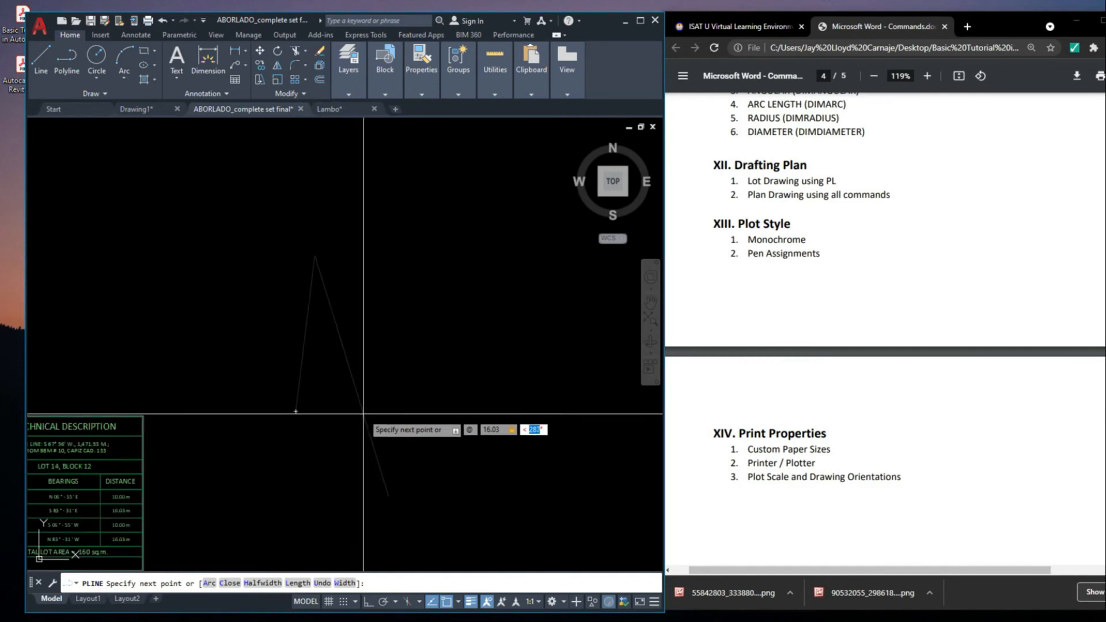
scroll(394, 397, down, 2)
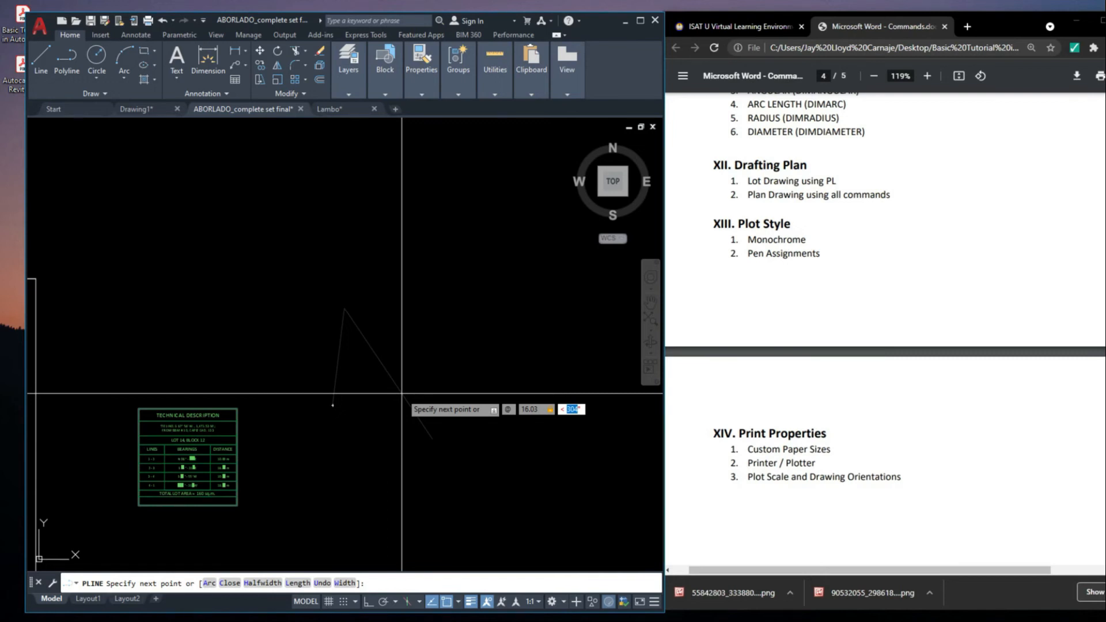
scroll(402, 394, up, 3)
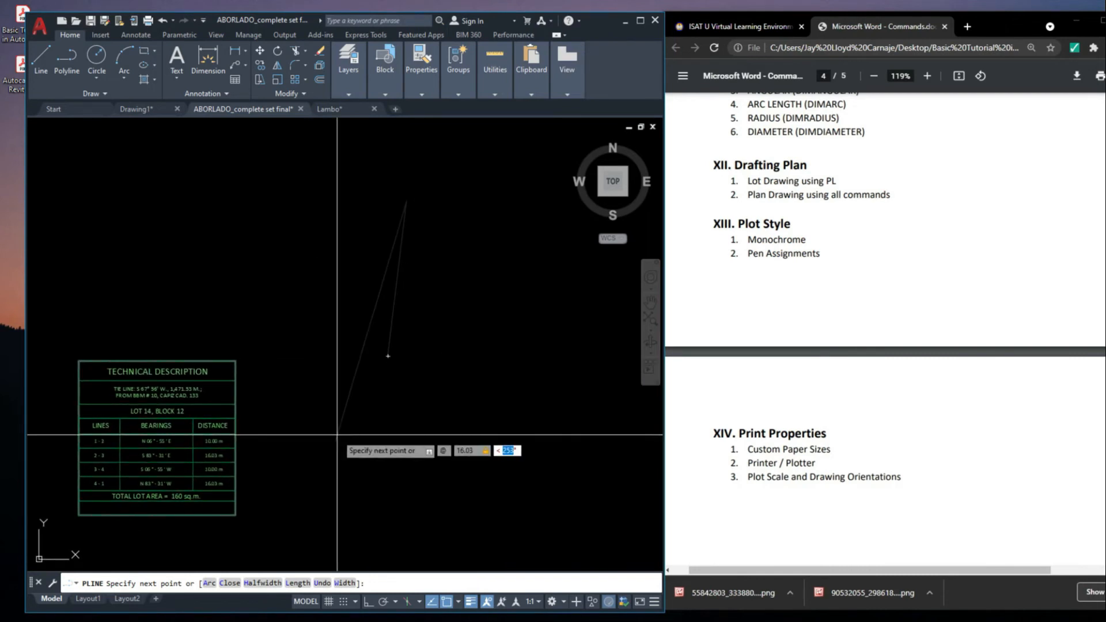
scroll(219, 450, up, 4)
scroll(244, 459, down, 3)
scroll(249, 443, up, 3)
middle_drag(249, 442, 313, 434)
text(3D31'E)
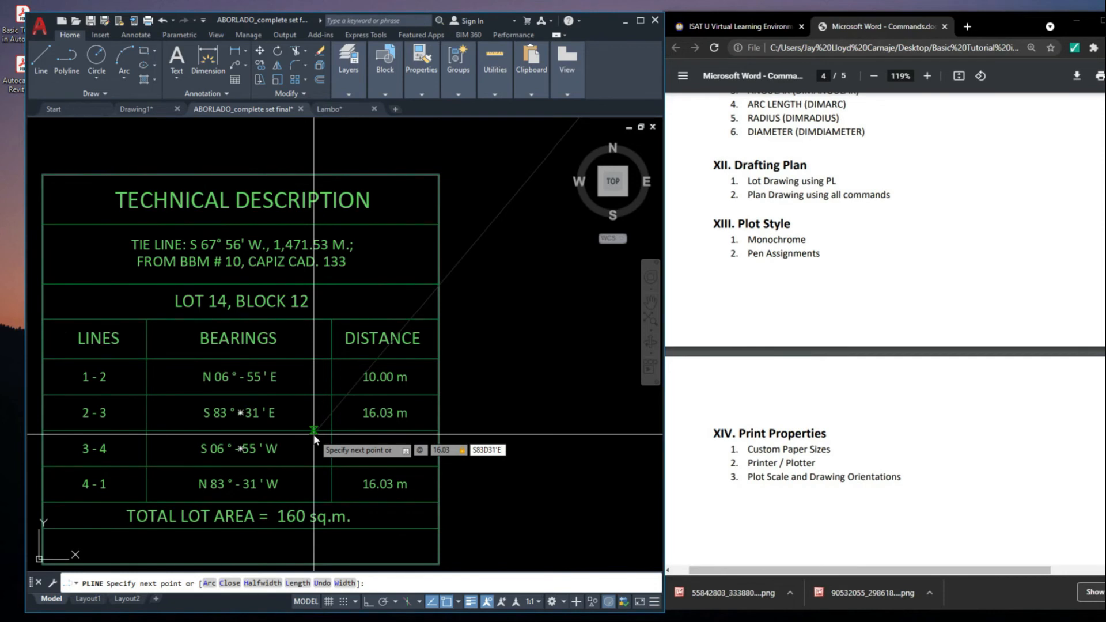
key(Return)
Draw lot line 3-4 as the third polyline segment, with length 10 and bearing S06D55'W
scroll(313, 431, down, 6)
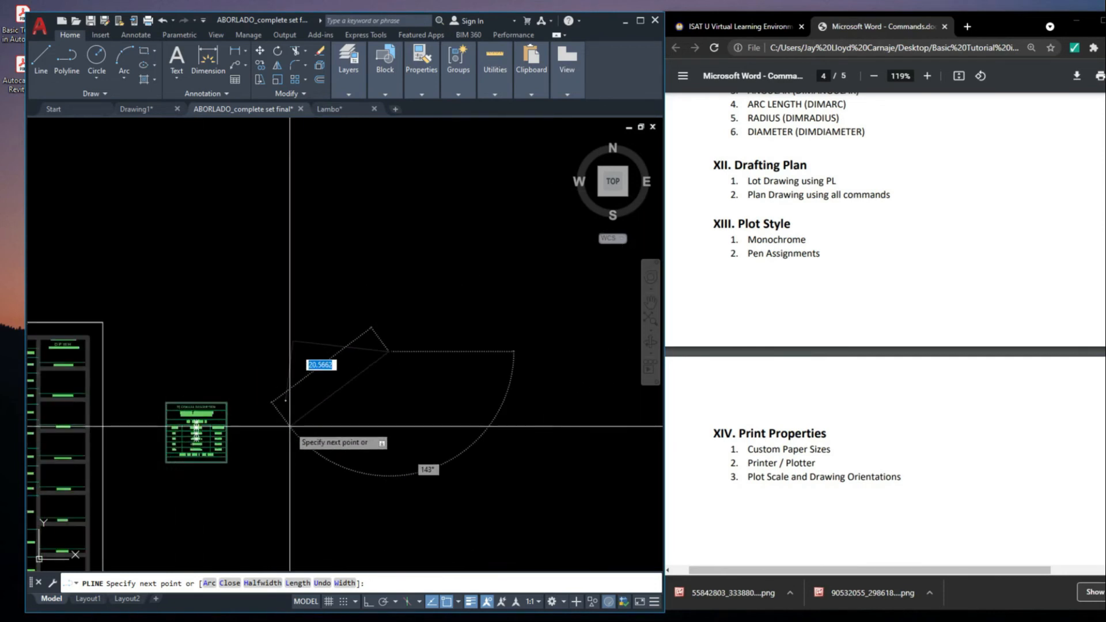
scroll(248, 429, up, 5)
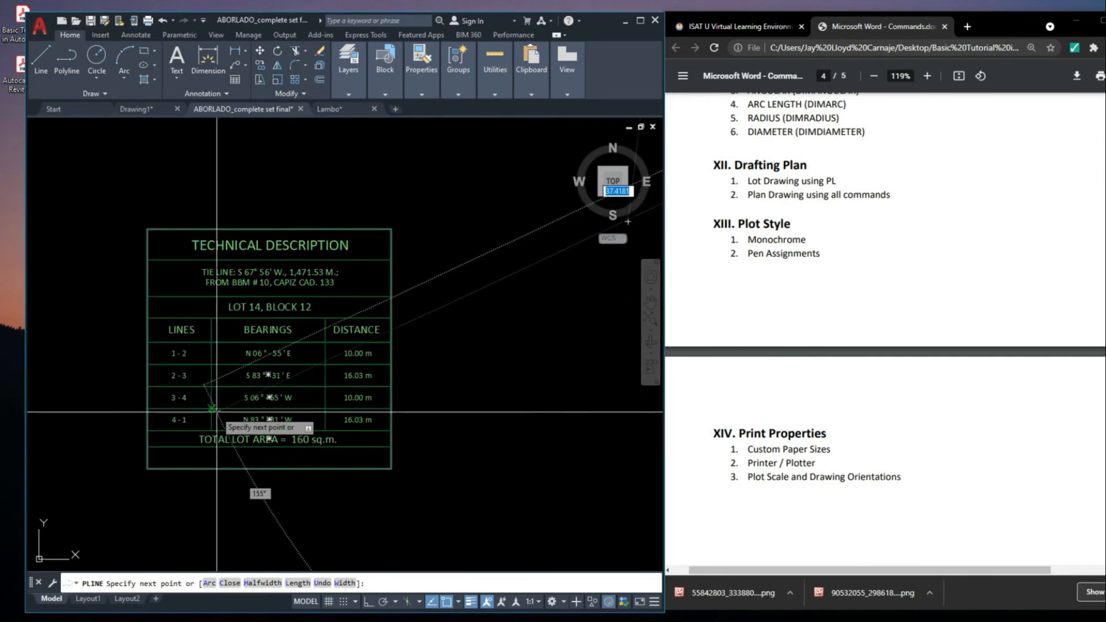
middle_drag(299, 417, 305, 425)
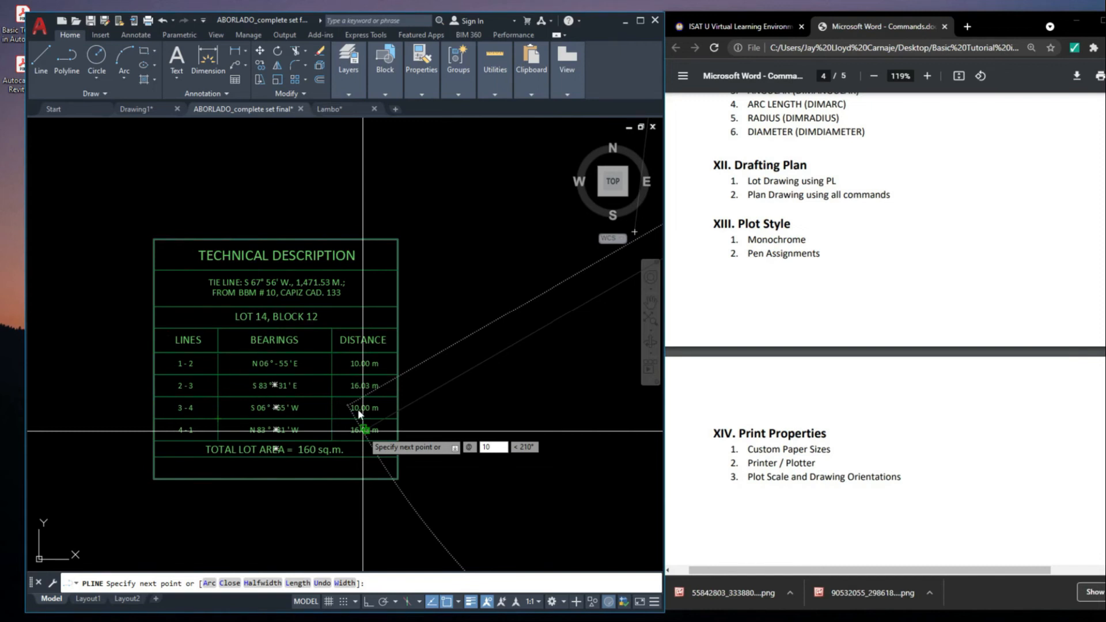
key(Tab)
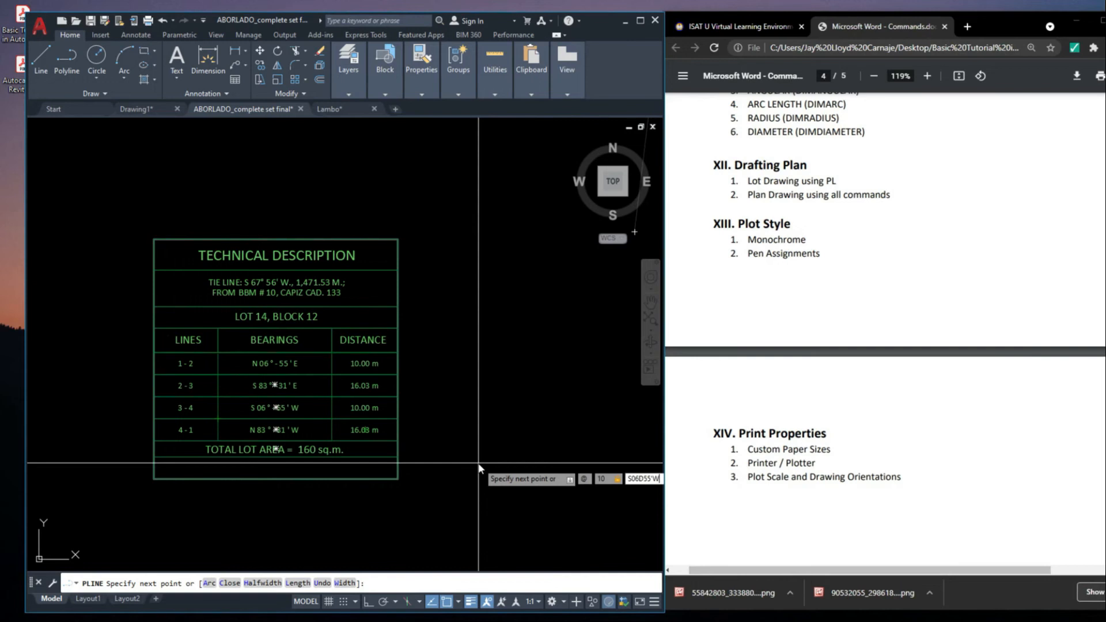
scroll(492, 397, down, 5)
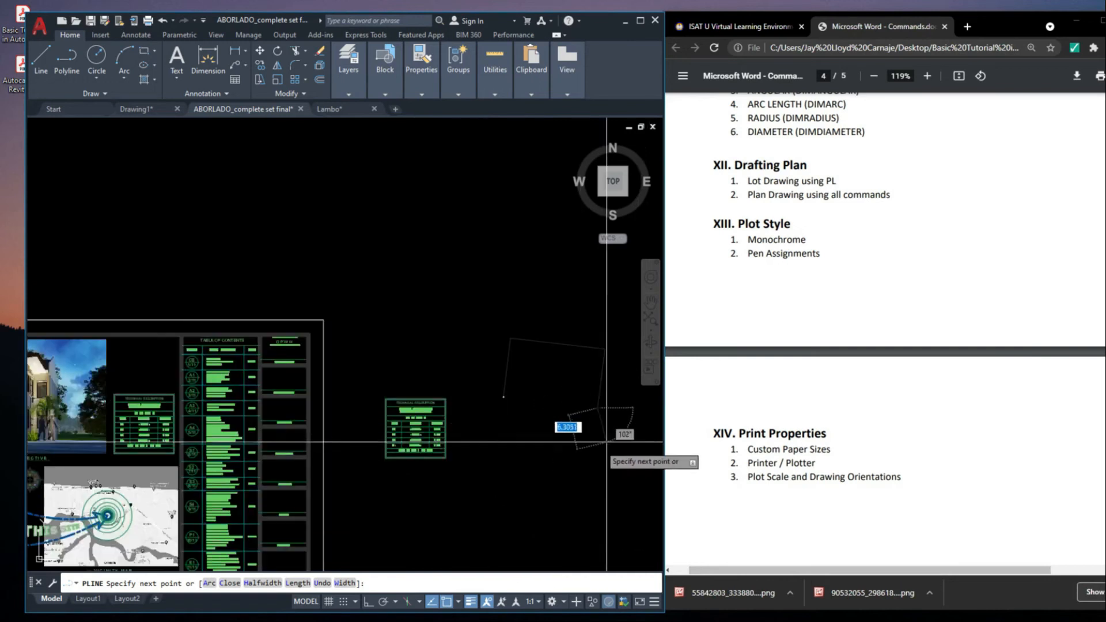
Draw lot line 4-1 as the fourth polyline segment, using relative input with length 16.03 and bearing N83D31'W
scroll(556, 382, up, 4)
scroll(582, 285, down, 2)
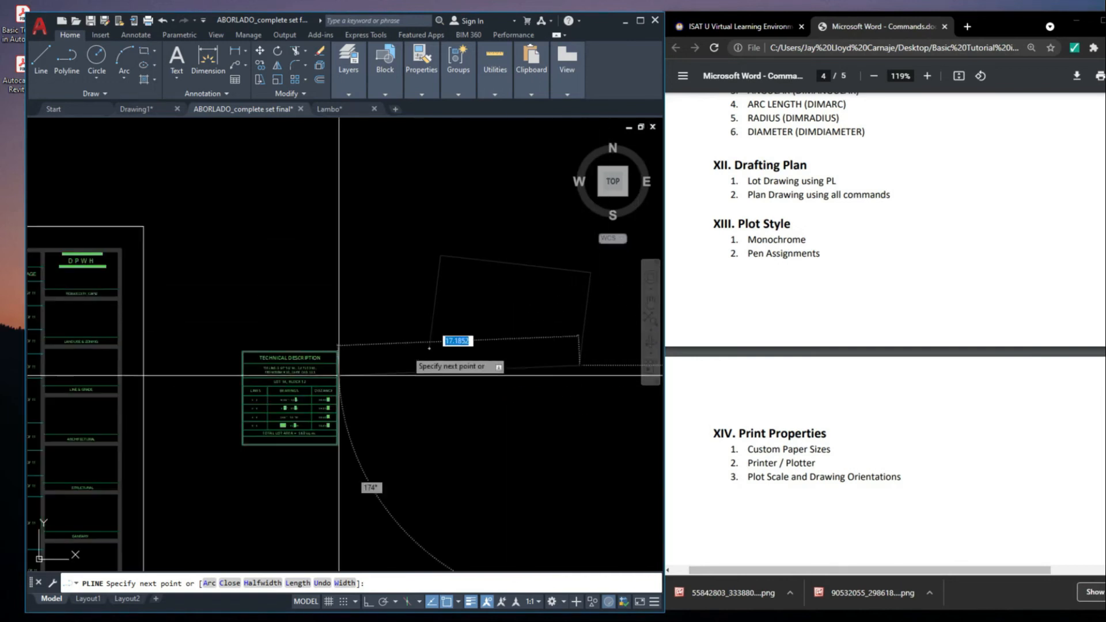
scroll(216, 438, up, 4)
scroll(239, 435, down, 1)
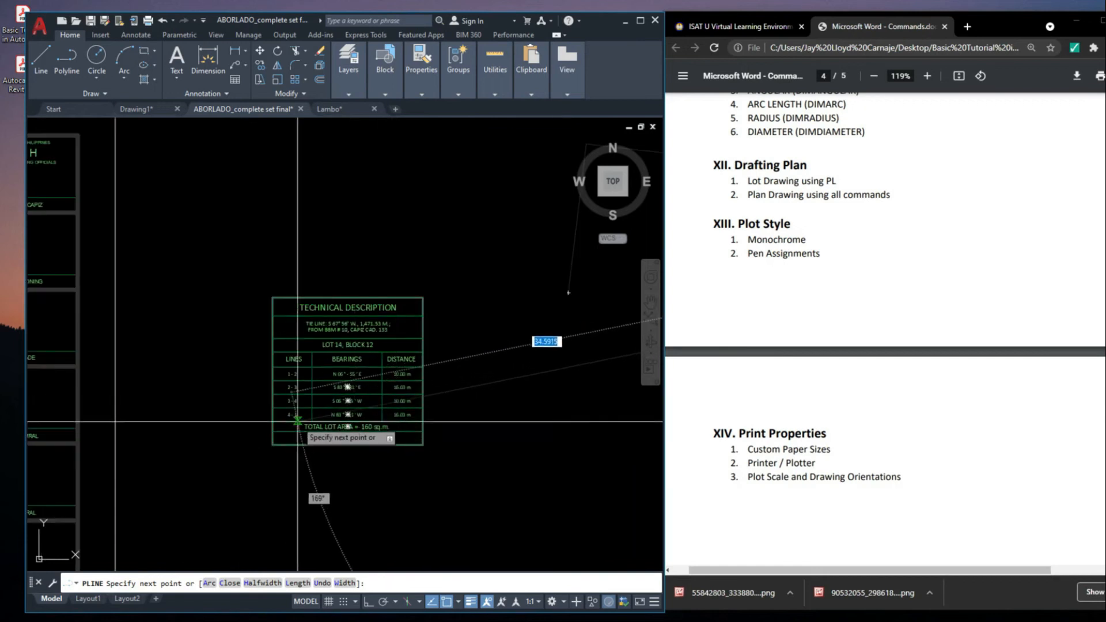
scroll(282, 421, up, 1)
scroll(523, 421, down, 5)
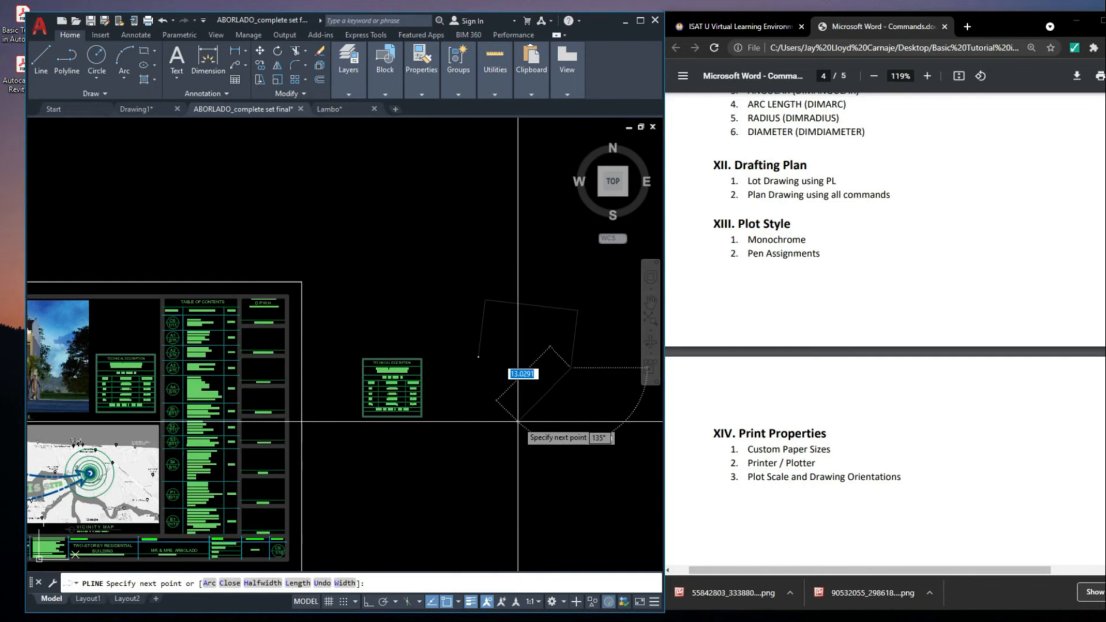
scroll(428, 416, up, 6)
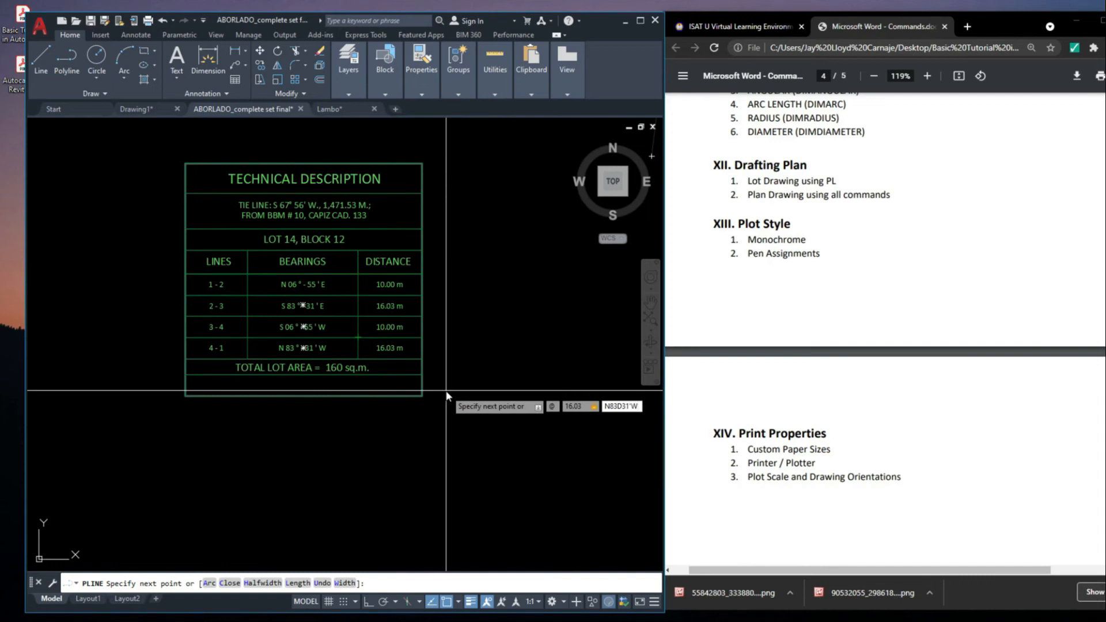
scroll(447, 392, down, 5)
scroll(592, 324, up, 3)
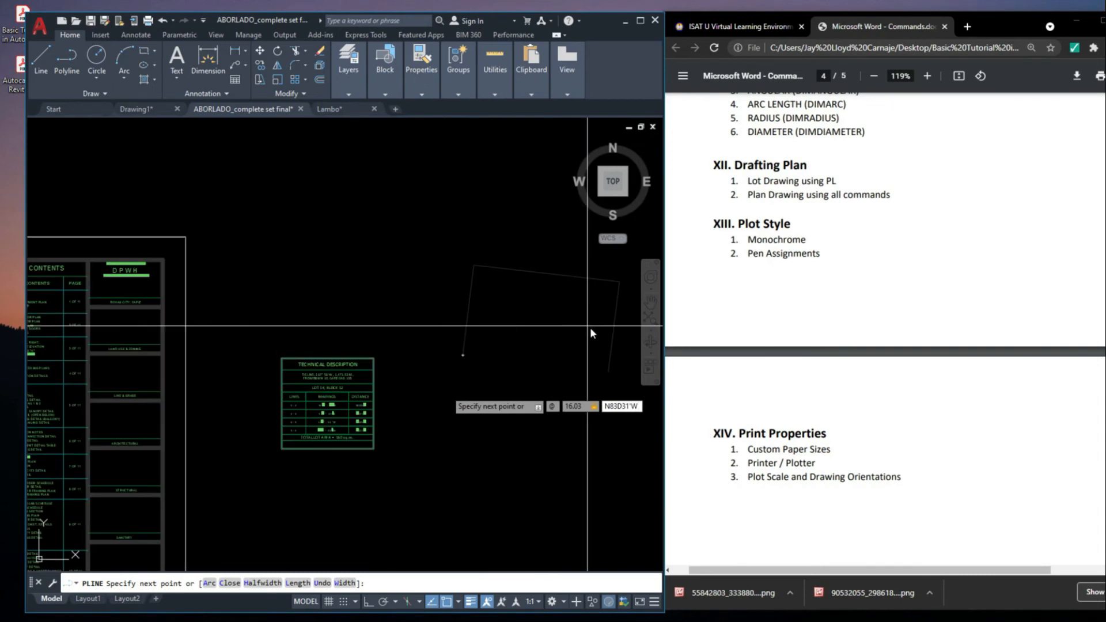
key(Return)
Close the lot boundary polyline and end the command
scroll(525, 356, up, 2)
middle_drag(526, 356, 327, 385)
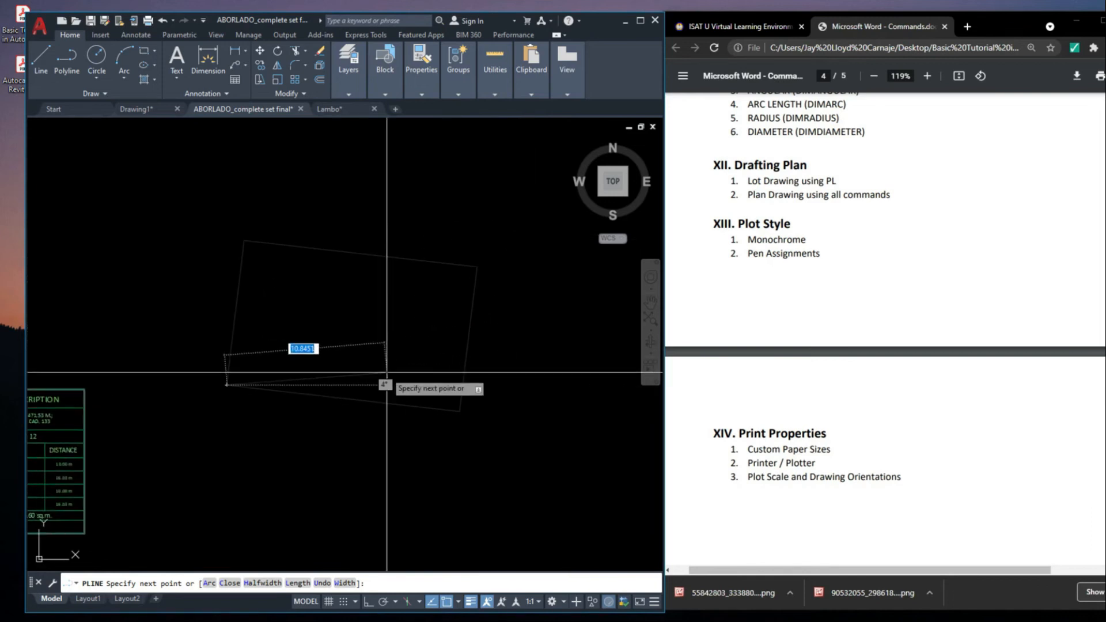
text(c)
key(Return)
scroll(378, 375, down, 3)
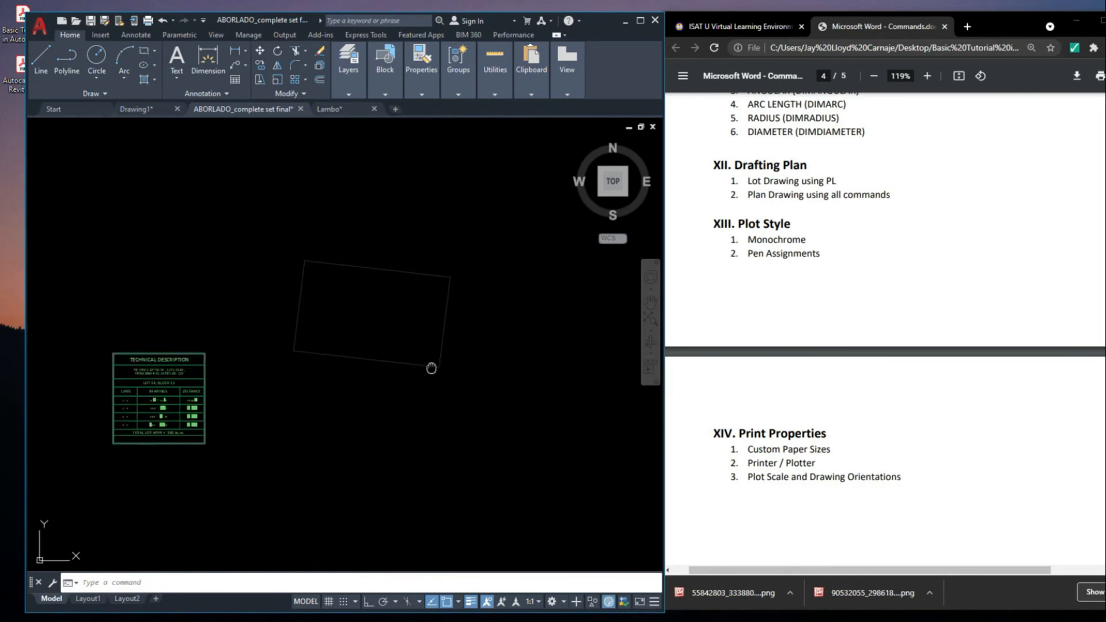
Check the finished lot boundary by selecting it as one polyline, and clear the selection
scroll(432, 365, up, 3)
click(270, 350)
scroll(269, 351, up, 4)
scroll(242, 314, down, 6)
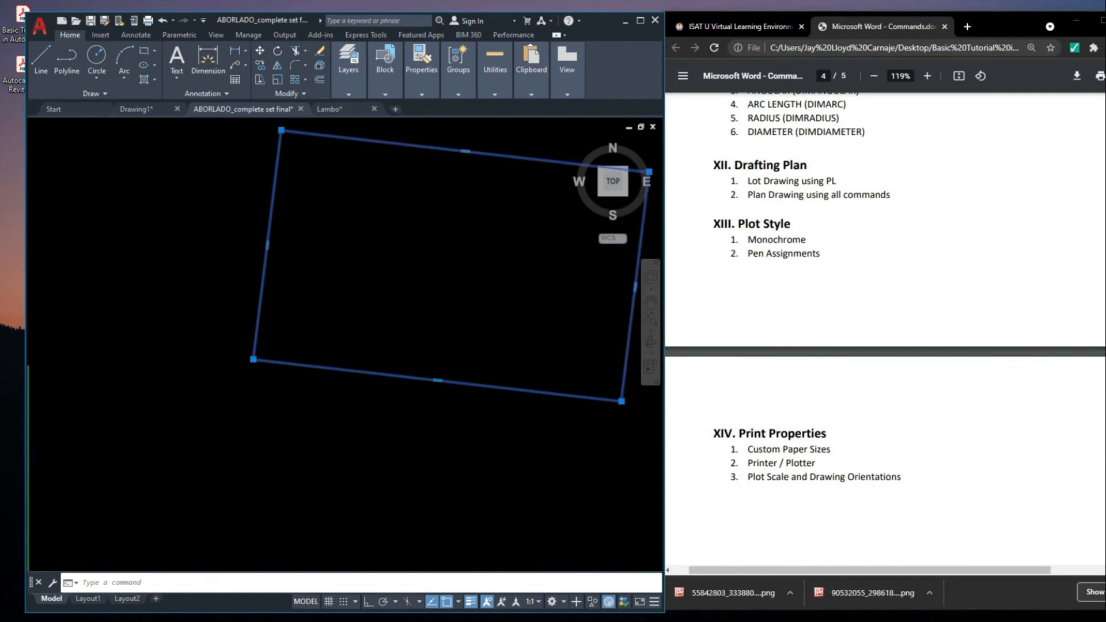
key(Escape)
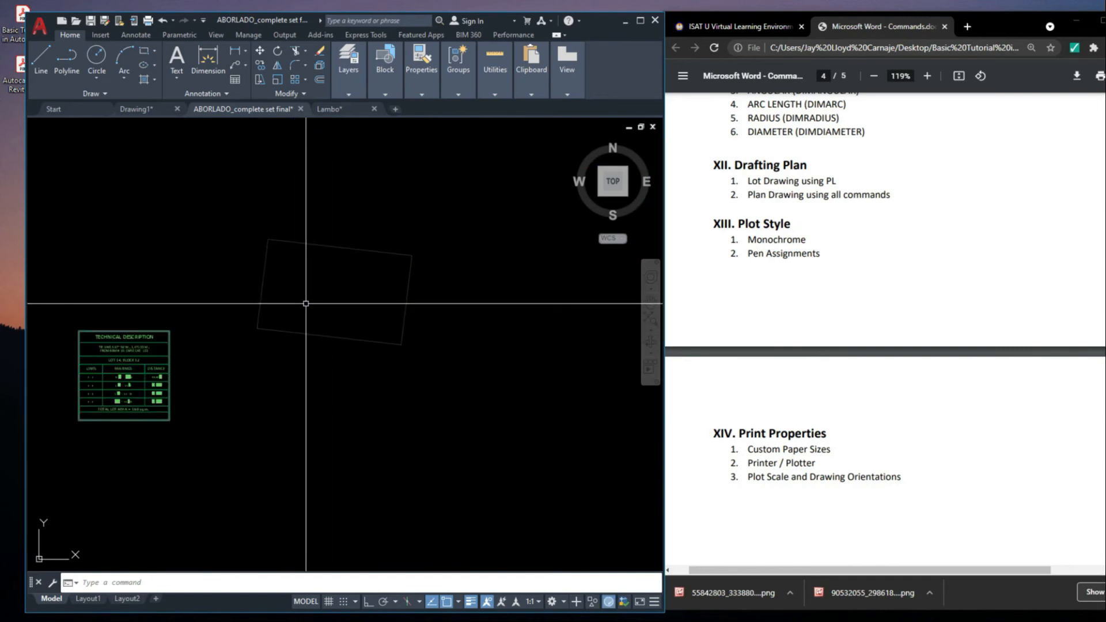
scroll(345, 285, down, 4)
click(353, 270)
scroll(310, 309, up, 4)
middle_drag(393, 238, 378, 270)
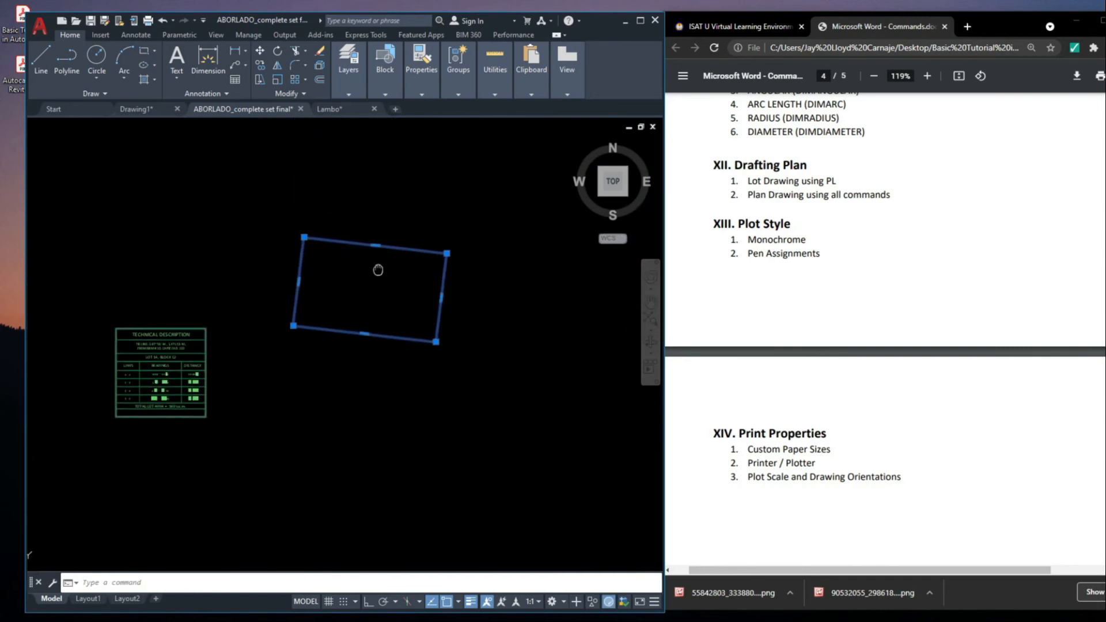
key(Escape)
Examine the site development plan on the first sheet, including the house, lot and road right of way
scroll(383, 266, down, 2)
middle_drag(447, 314, 472, 320)
scroll(406, 241, down, 4)
scroll(217, 329, up, 2)
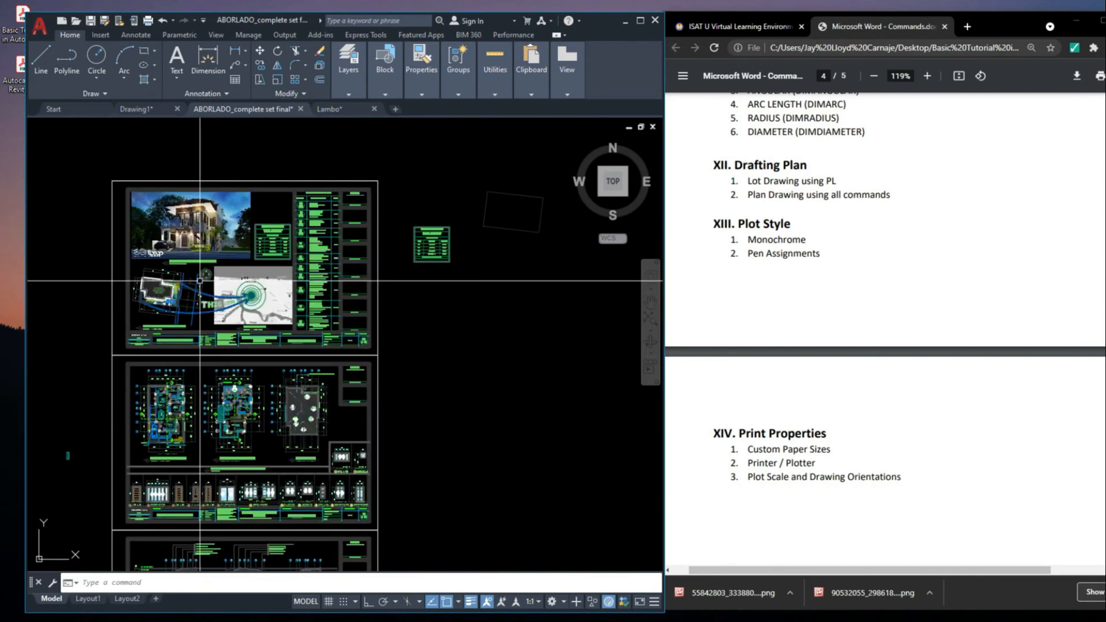
scroll(380, 322, up, 1)
scroll(368, 337, down, 3)
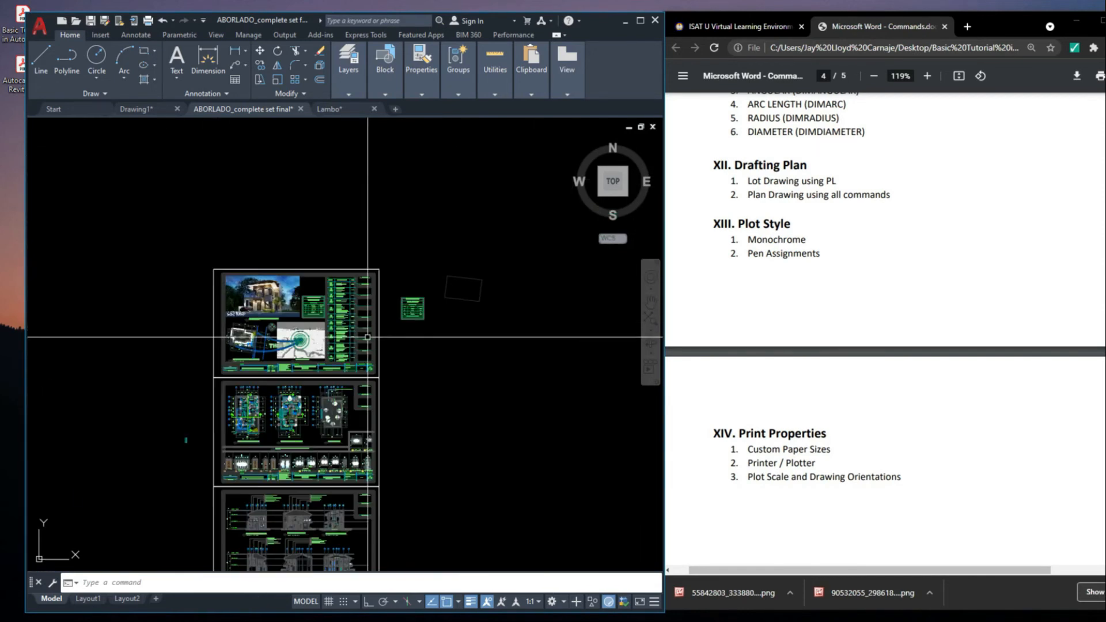
scroll(367, 337, up, 5)
middle_drag(219, 288, 374, 264)
scroll(341, 250, up, 2)
scroll(341, 251, down, 2)
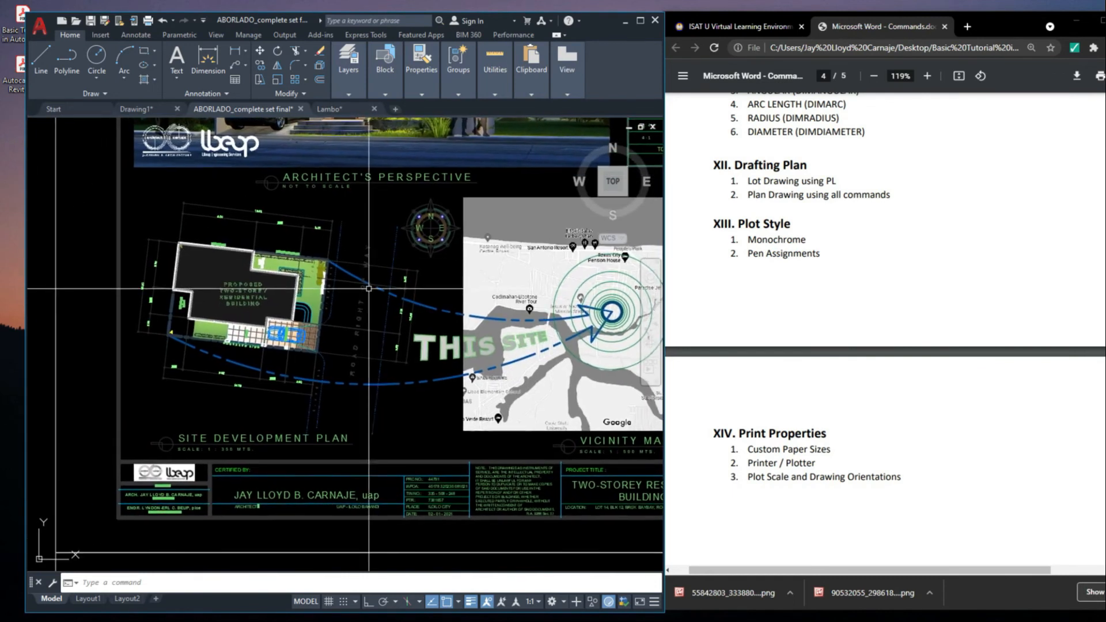
scroll(368, 322, up, 2)
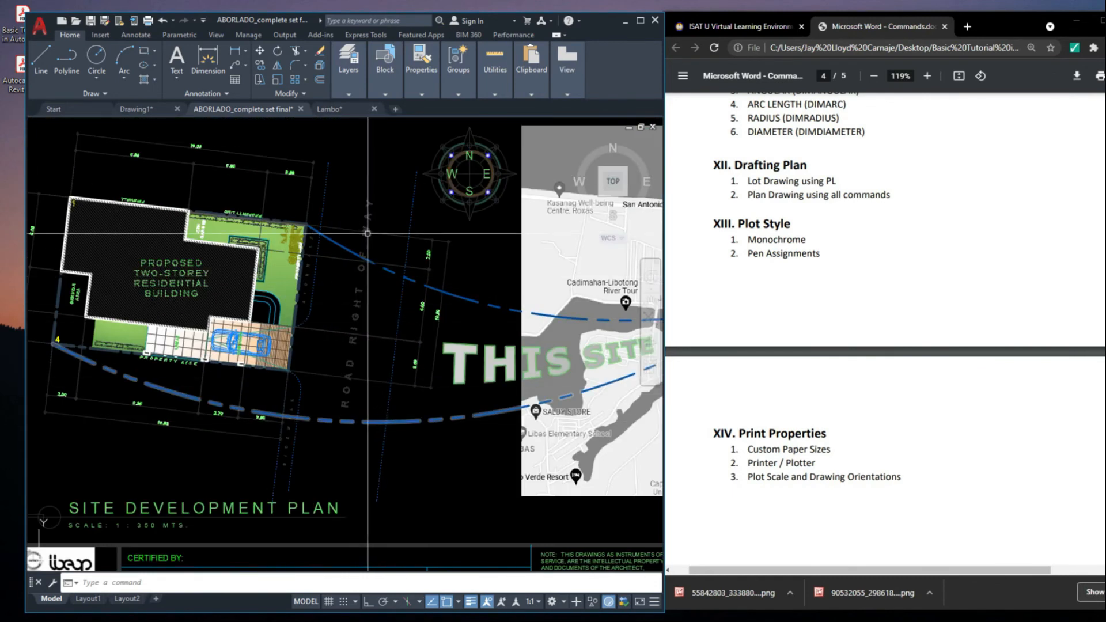
scroll(366, 220, down, 3)
scroll(132, 297, up, 1)
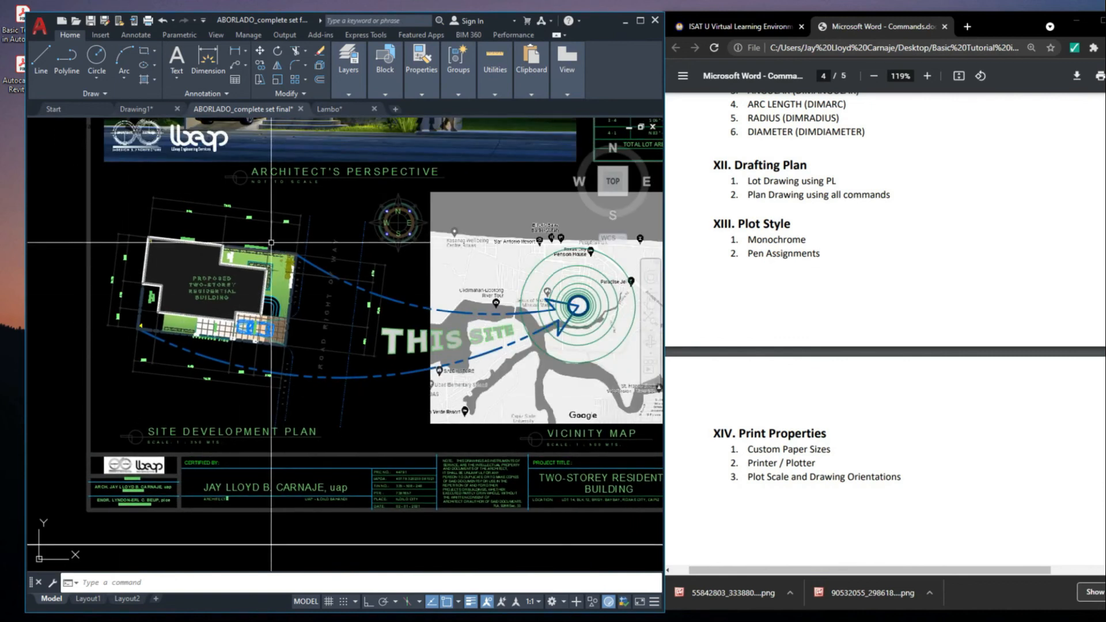
scroll(225, 236, down, 3)
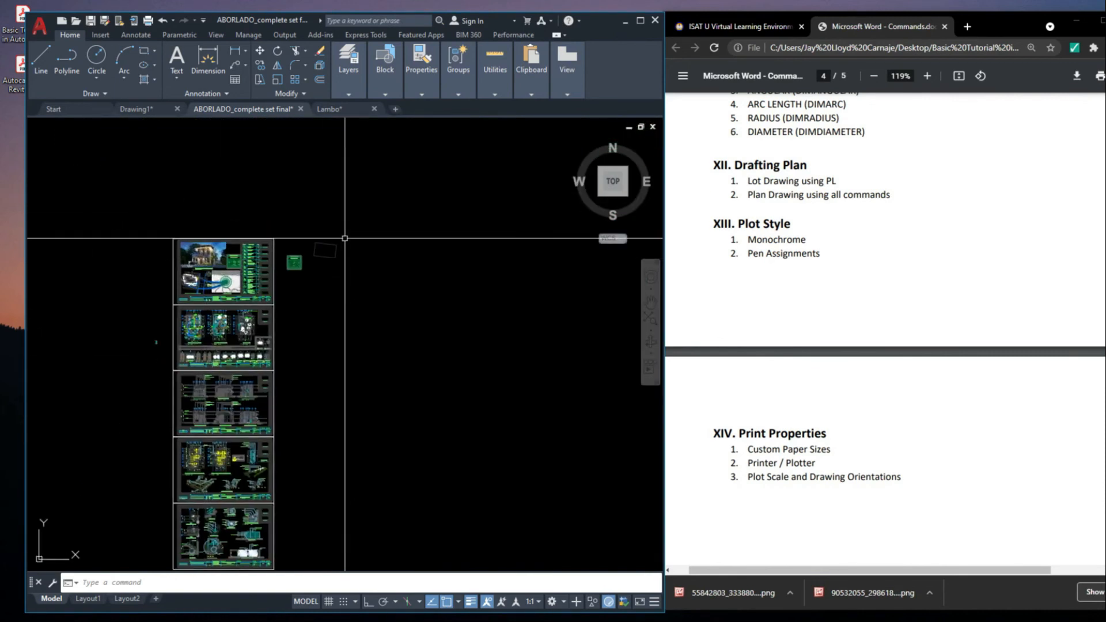
Compare the drawn lot boundary with the property lines and dimensions in the site development plan
scroll(302, 286, up, 5)
scroll(379, 282, down, 3)
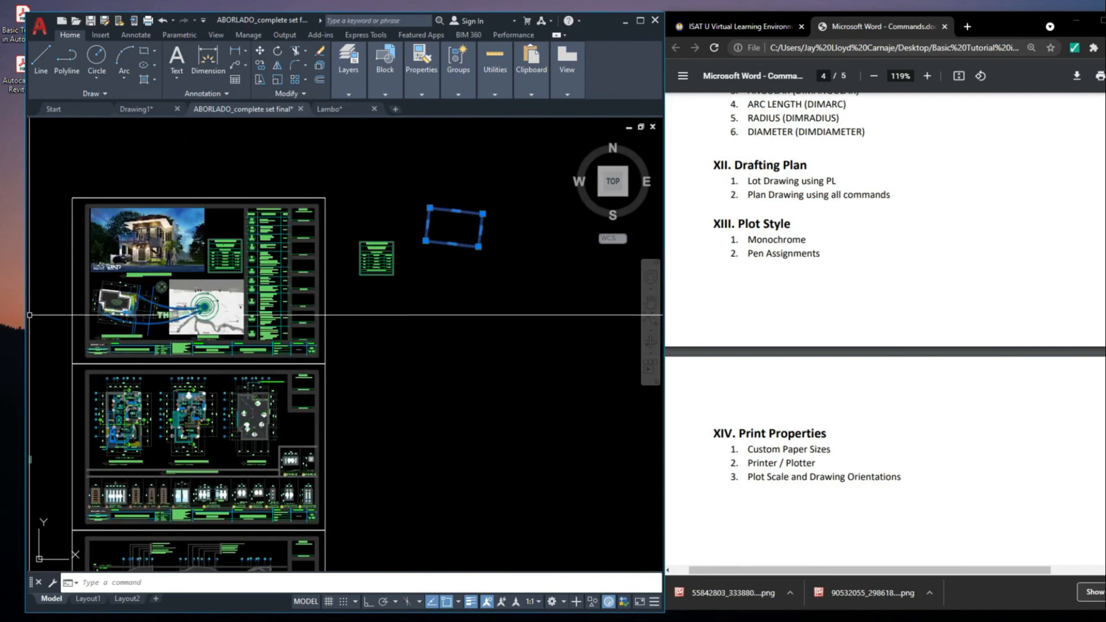
scroll(242, 215, up, 10)
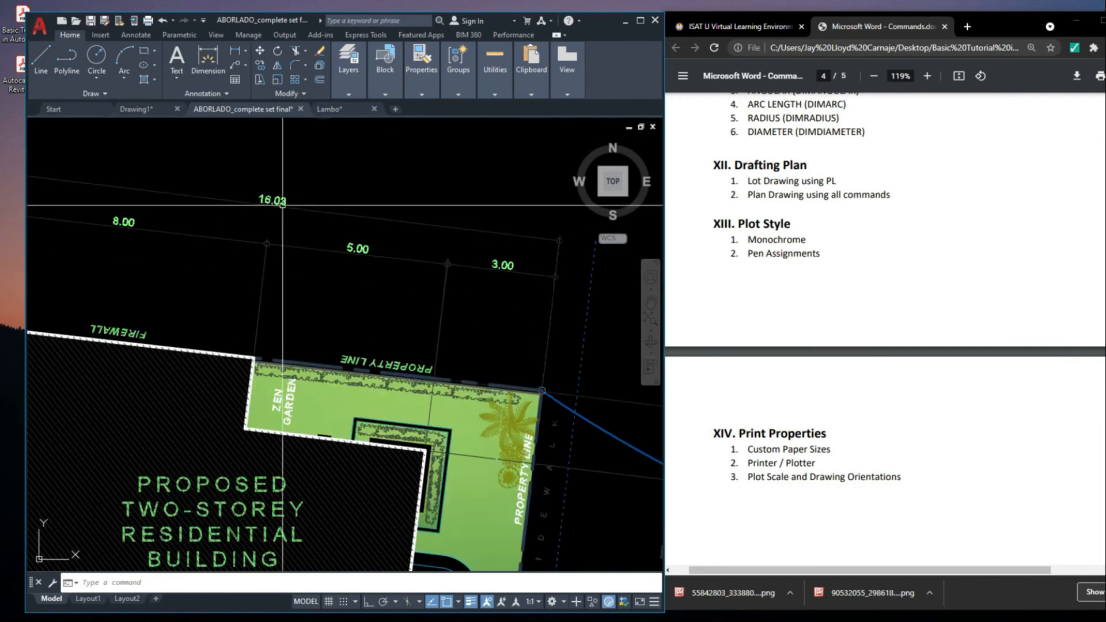
scroll(291, 208, down, 5)
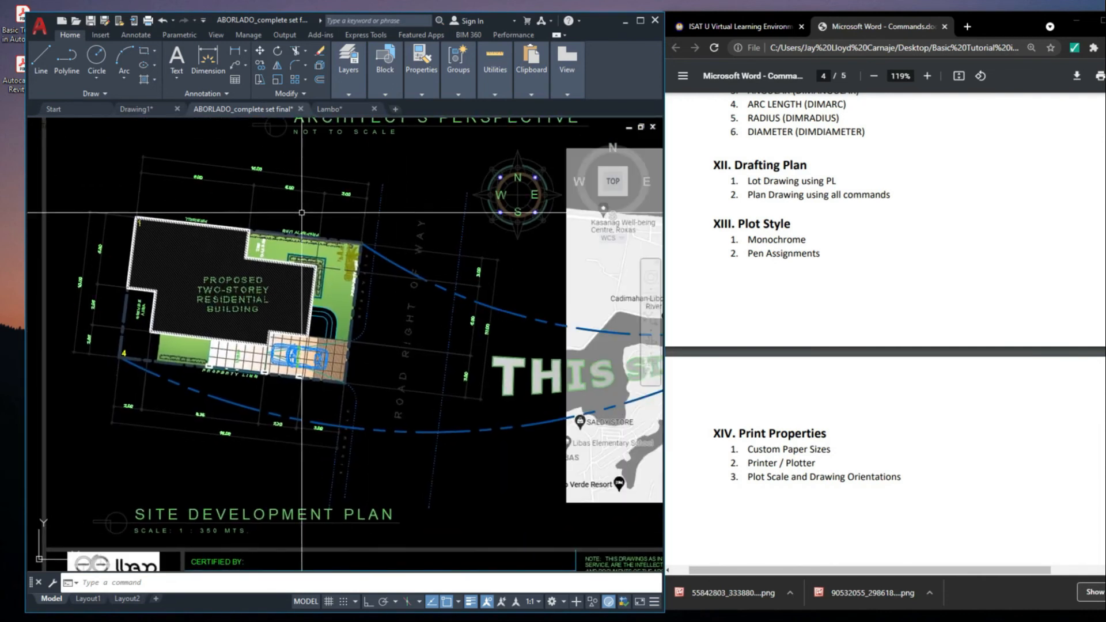
scroll(391, 368, up, 4)
scroll(391, 368, down, 6)
scroll(391, 368, up, 4)
scroll(392, 368, up, 4)
scroll(383, 388, down, 7)
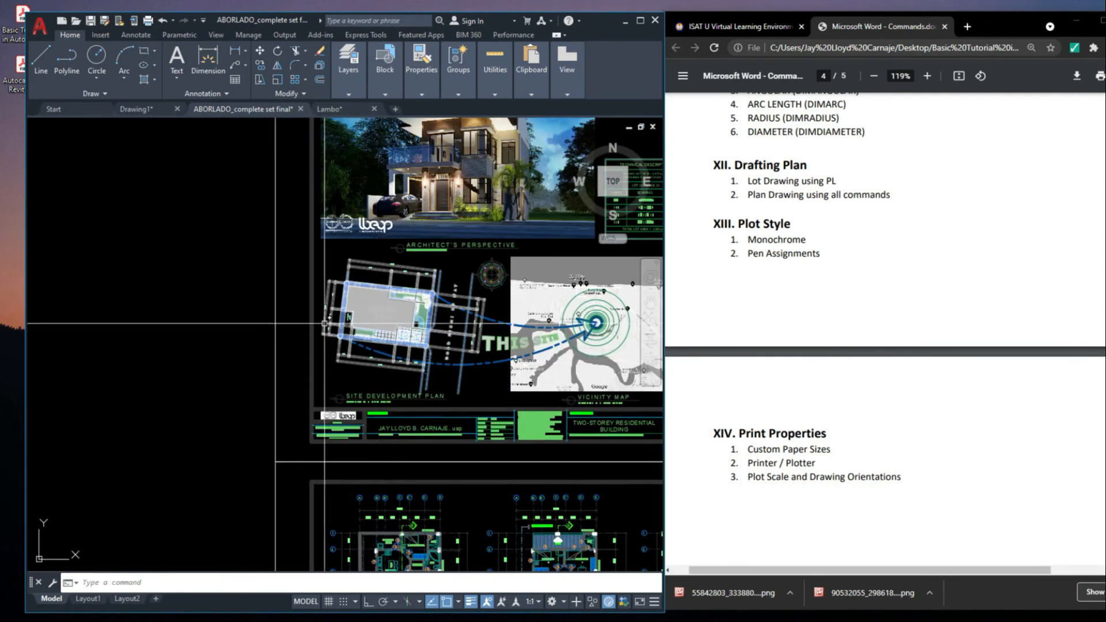
scroll(346, 323, up, 6)
scroll(380, 242, down, 8)
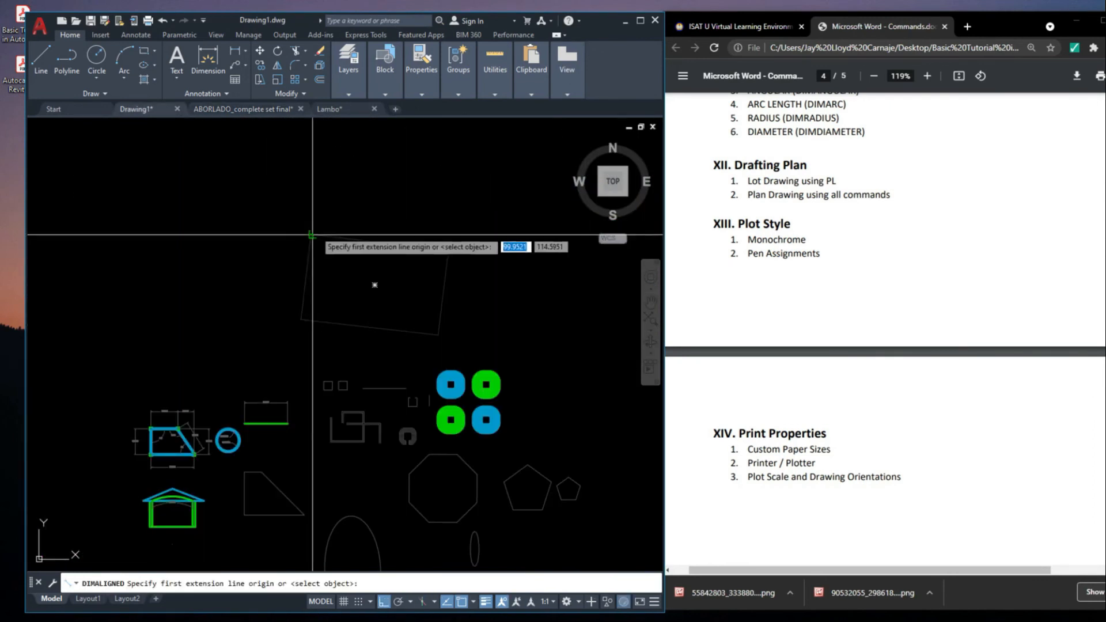
Copy the lot boundary into Drawing1 above the practice shapes and add an aligned dimension along its north edge
click(312, 235)
click(431, 226)
scroll(338, 209, up, 6)
scroll(338, 209, down, 5)
click(352, 205)
Stretch the west extension line origin of the north edge dimension onto the lot's northwest corner
middle_drag(35, 260, 132, 265)
scroll(117, 264, up, 2)
click(154, 257)
scroll(145, 262, up, 5)
click(158, 243)
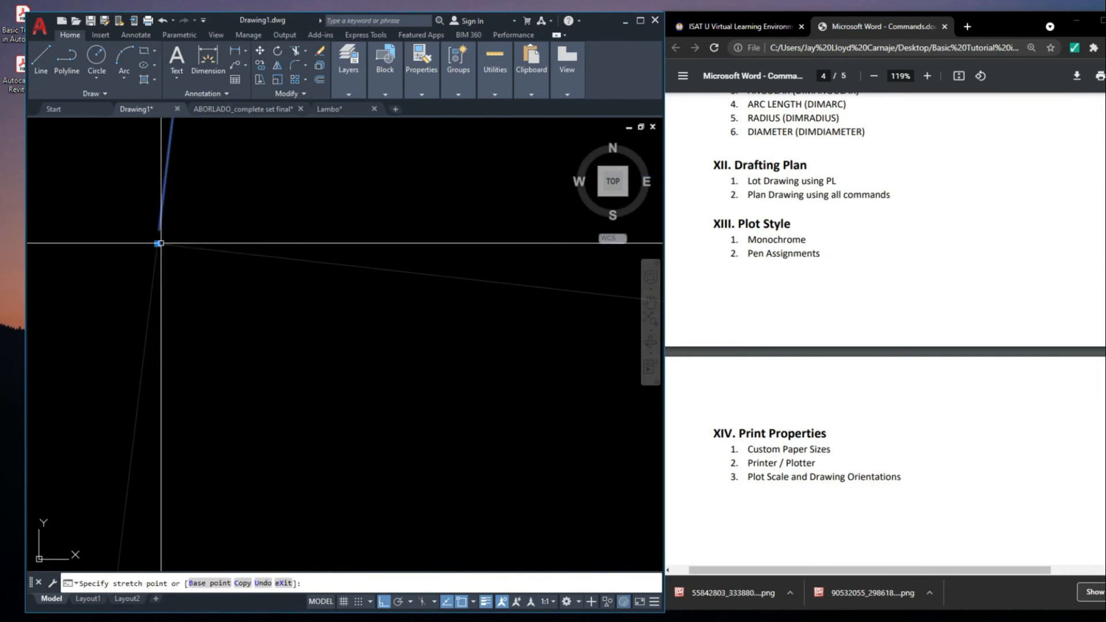
scroll(193, 261, down, 8)
middle_drag(519, 191, 439, 208)
scroll(439, 207, up, 5)
key(Escape)
Stretch the east extension line origin of the north edge dimension onto the lot's northeast corner
scroll(368, 233, down, 5)
middle_drag(481, 290, 291, 249)
click(405, 252)
click(386, 211)
scroll(457, 326, up, 5)
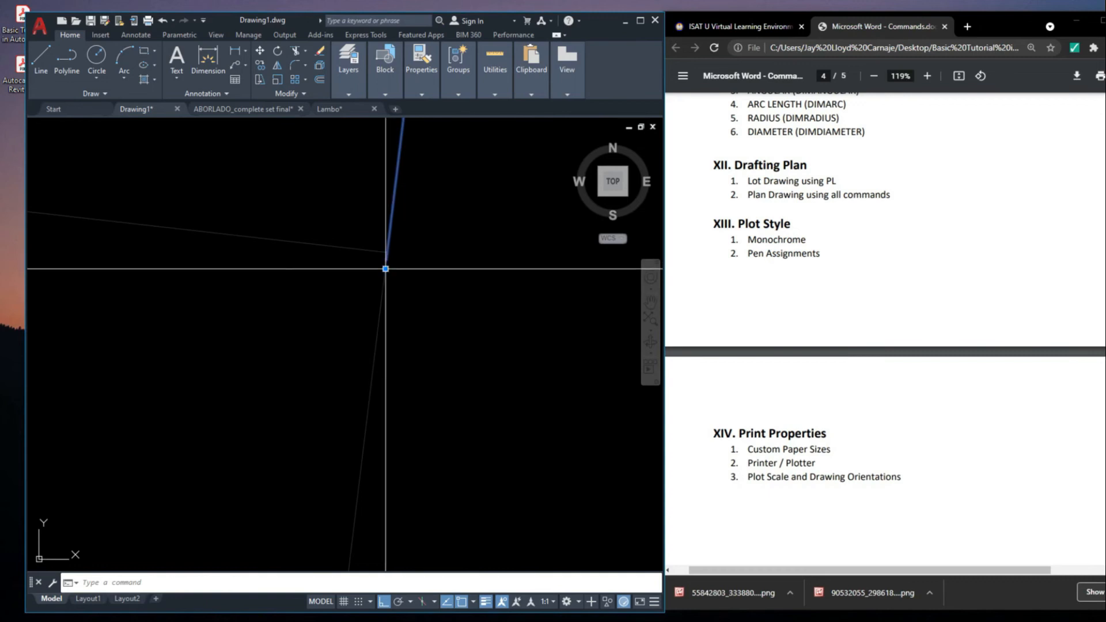
click(385, 270)
scroll(385, 255, up, 8)
click(447, 201)
scroll(501, 323, down, 6)
scroll(426, 252, up, 7)
scroll(461, 257, down, 4)
scroll(456, 255, down, 5)
scroll(459, 254, up, 6)
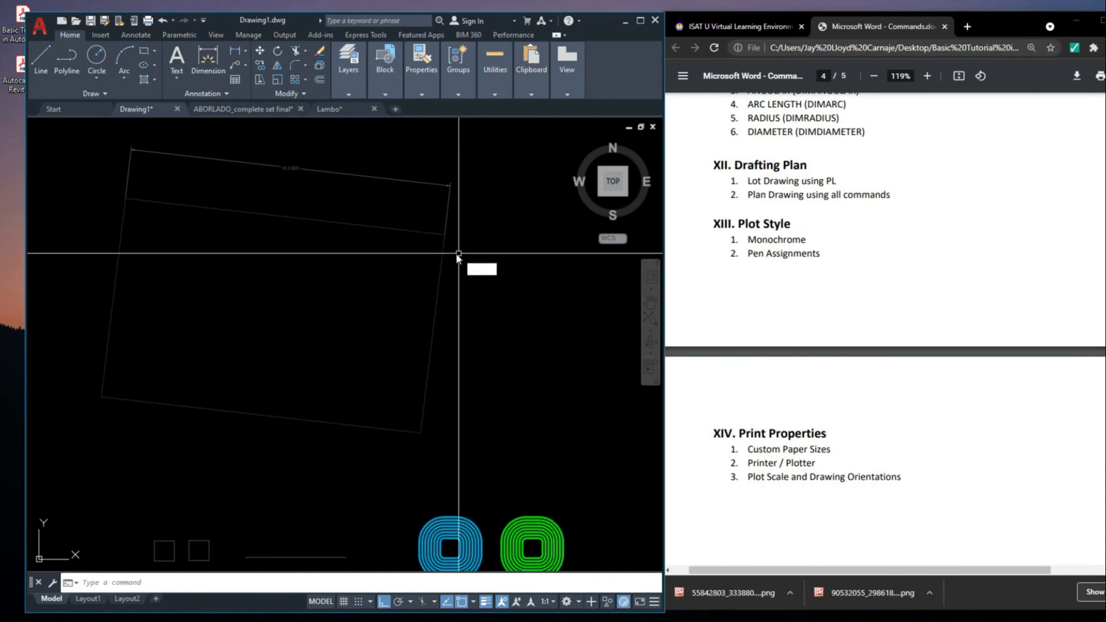
Add an aligned dimension to the lot's east edge between its northeast and southeast corners, placed outside the boundary
key(Return)
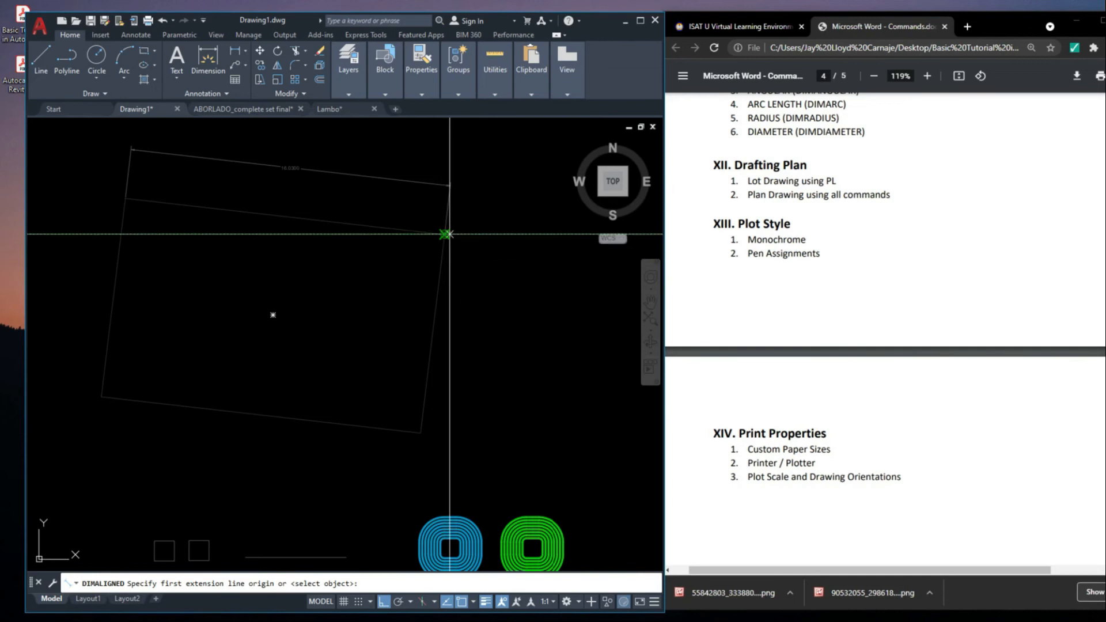
scroll(438, 233, up, 3)
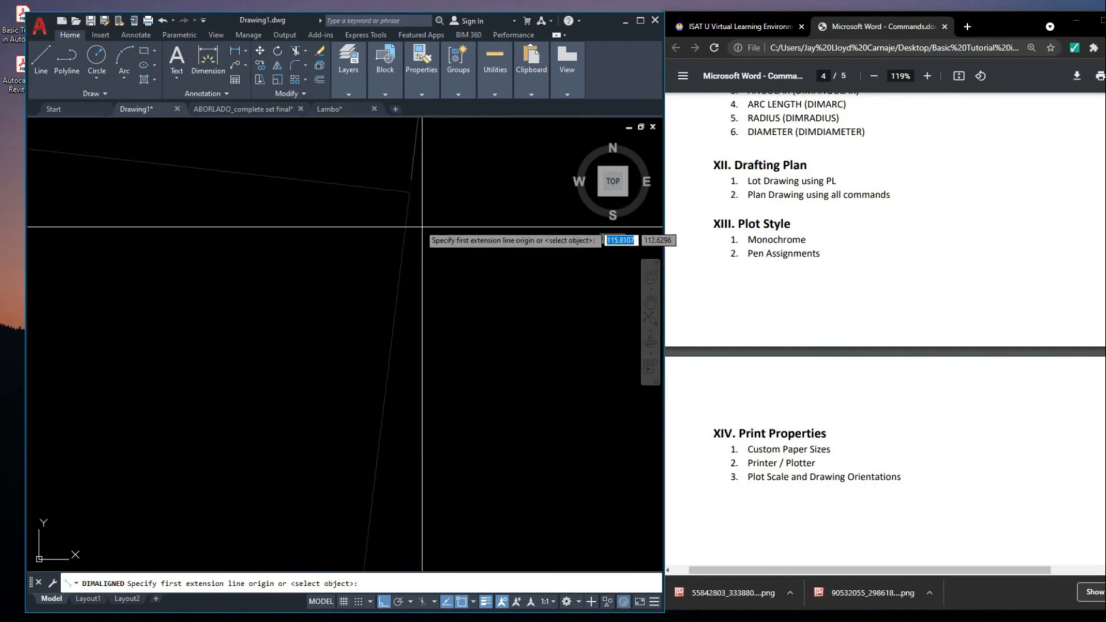
click(410, 192)
scroll(502, 167, down, 5)
scroll(494, 302, up, 5)
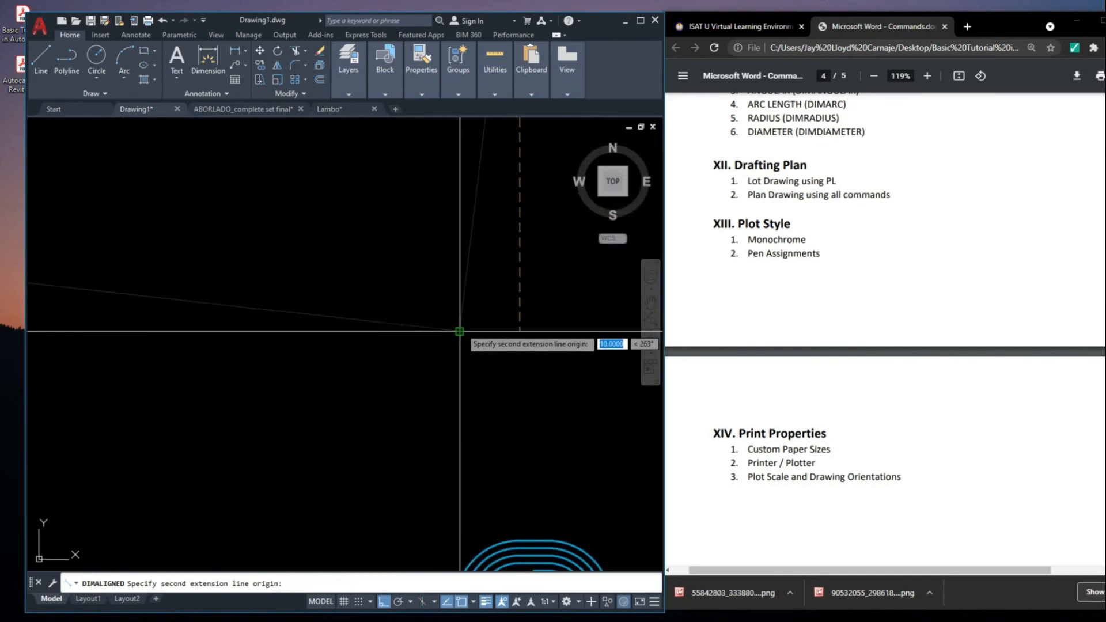
click(460, 331)
scroll(462, 331, down, 4)
click(511, 255)
scroll(512, 245, up, 6)
scroll(495, 248, down, 8)
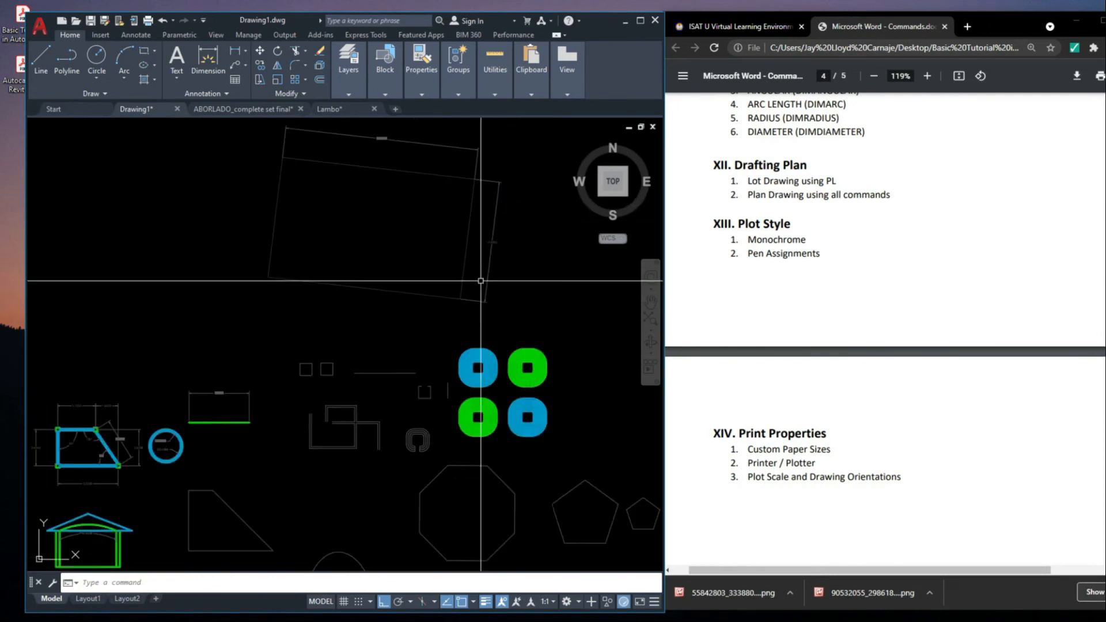
scroll(481, 280, down, 4)
Copy the whole Technical Description table beside the lot in the ABORLADO_complete set final drawing
click(271, 109)
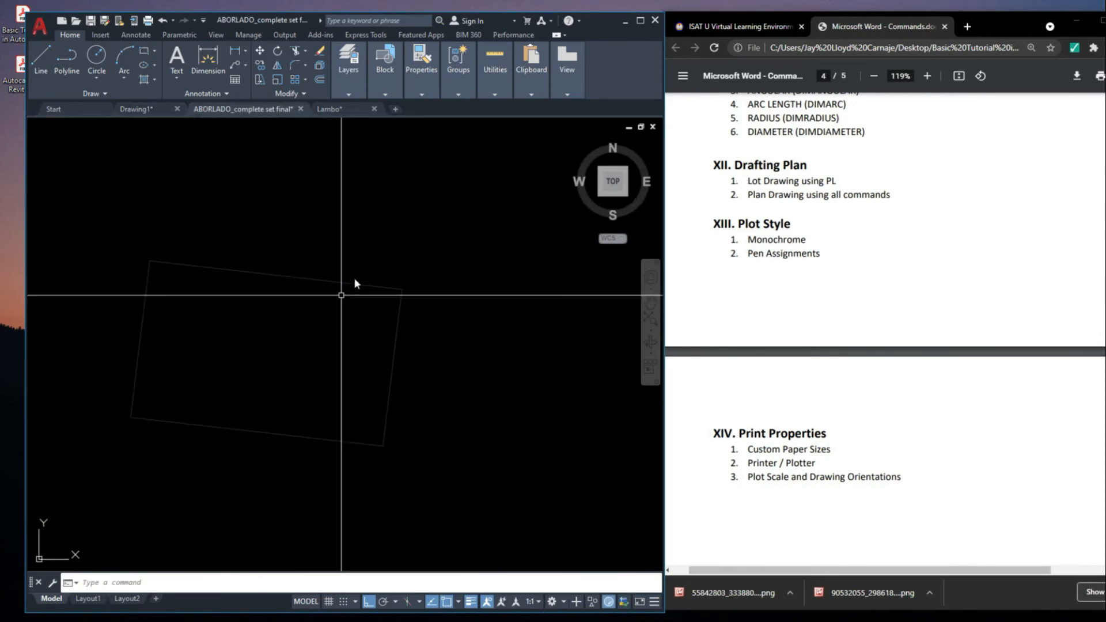
scroll(391, 268, down, 8)
click(439, 322)
click(372, 319)
scroll(340, 320, up, 6)
click(197, 262)
click(348, 397)
scroll(358, 383, up, 1)
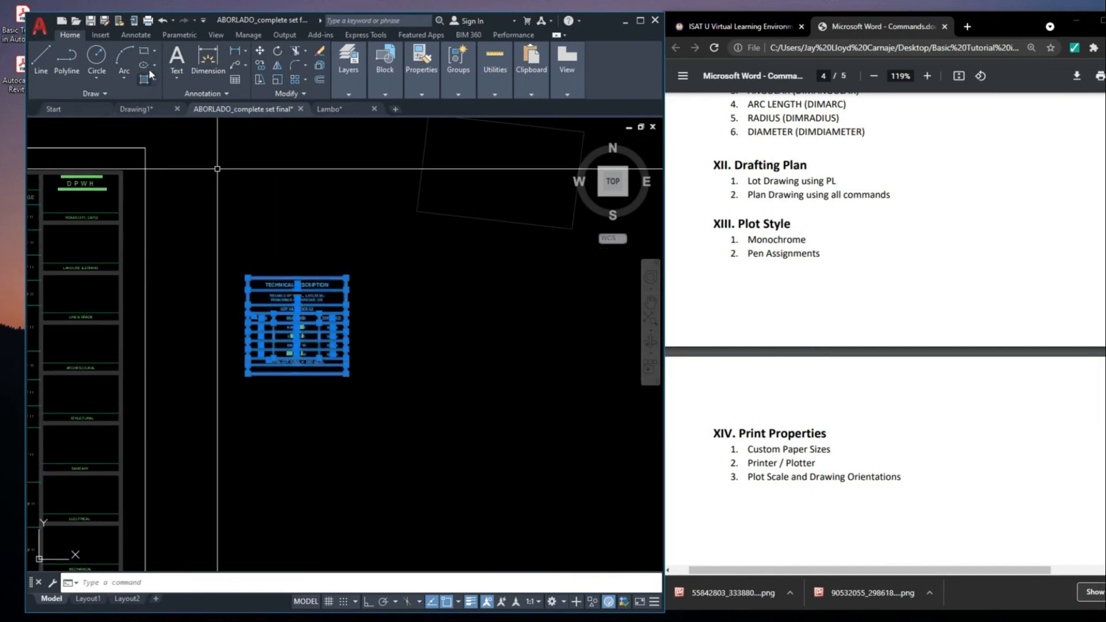
Paste the Technical Description table into Drawing1, west of the dimensioned lot boundary
click(147, 108)
scroll(412, 272, up, 4)
middle_drag(452, 272, 390, 271)
key(ctrl+v)
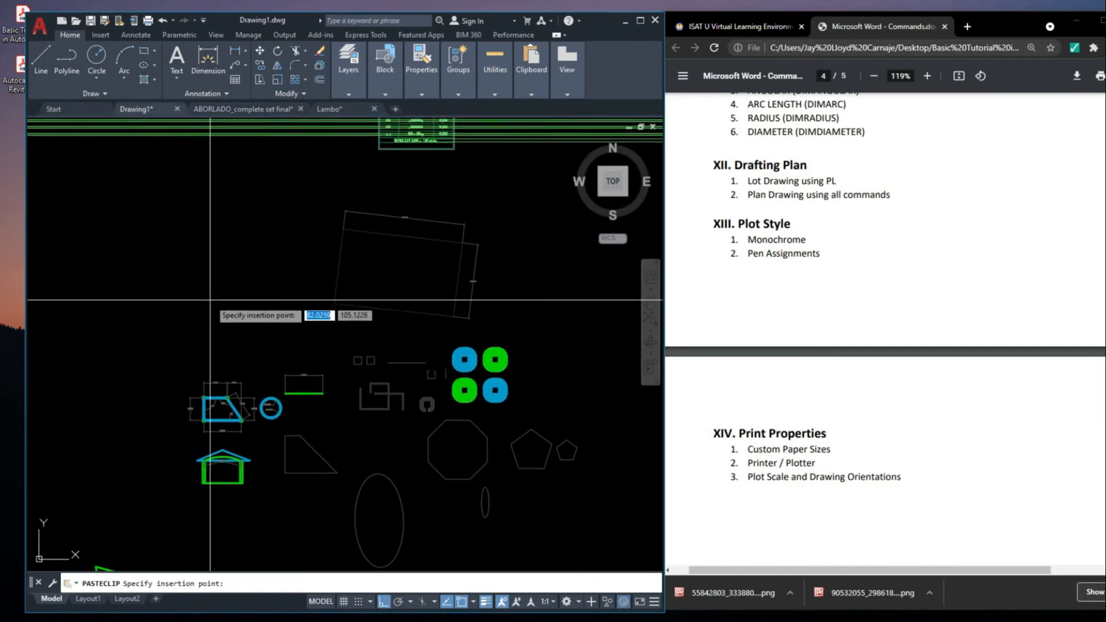
click(46, 461)
scroll(328, 304, up, 4)
middle_drag(328, 305, 296, 305)
scroll(312, 299, down, 2)
scroll(372, 271, down, 2)
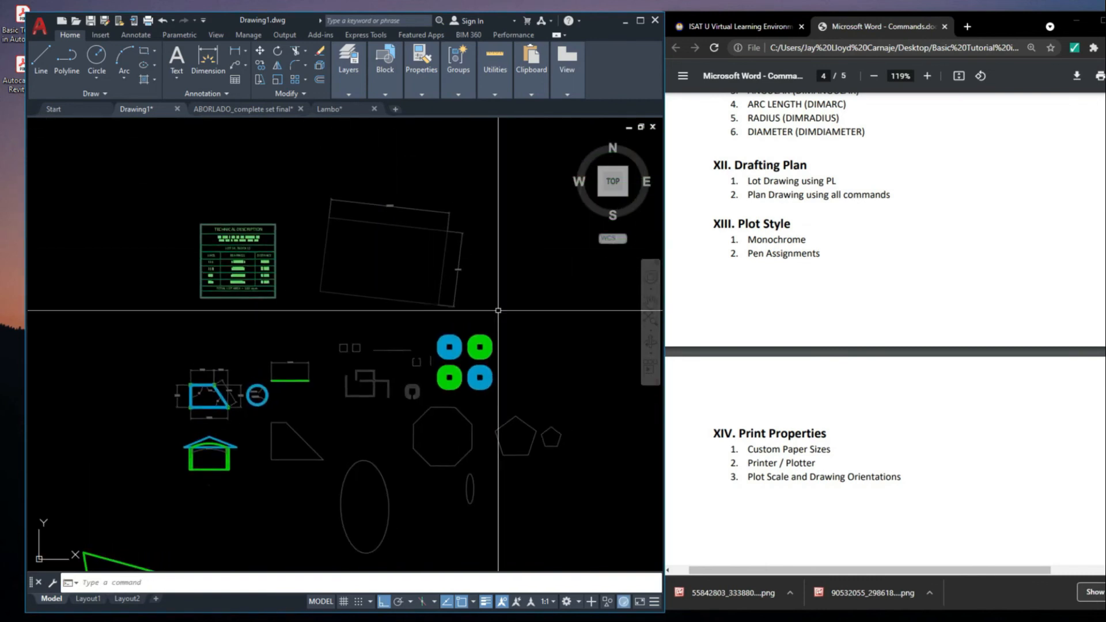
scroll(386, 224, up, 2)
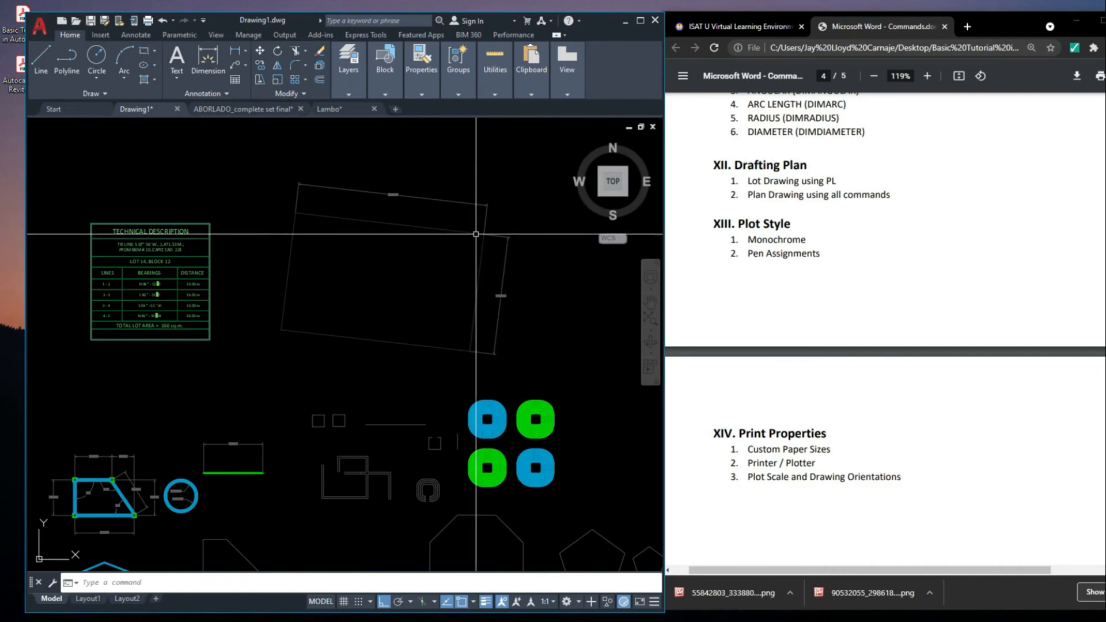
click(507, 237)
scroll(490, 253, down, 2)
middle_drag(528, 291, 502, 295)
key(Escape)
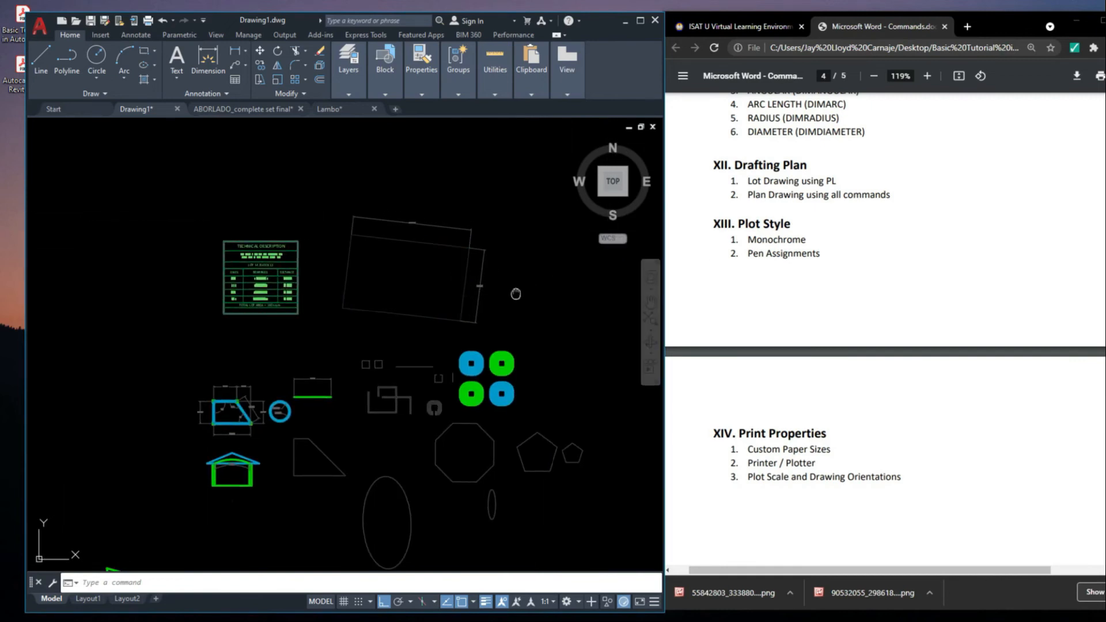
Set the plot style table to monochrome.ctb for all layouts in the plot settings, and close them without plotting
key(ctrl+p)
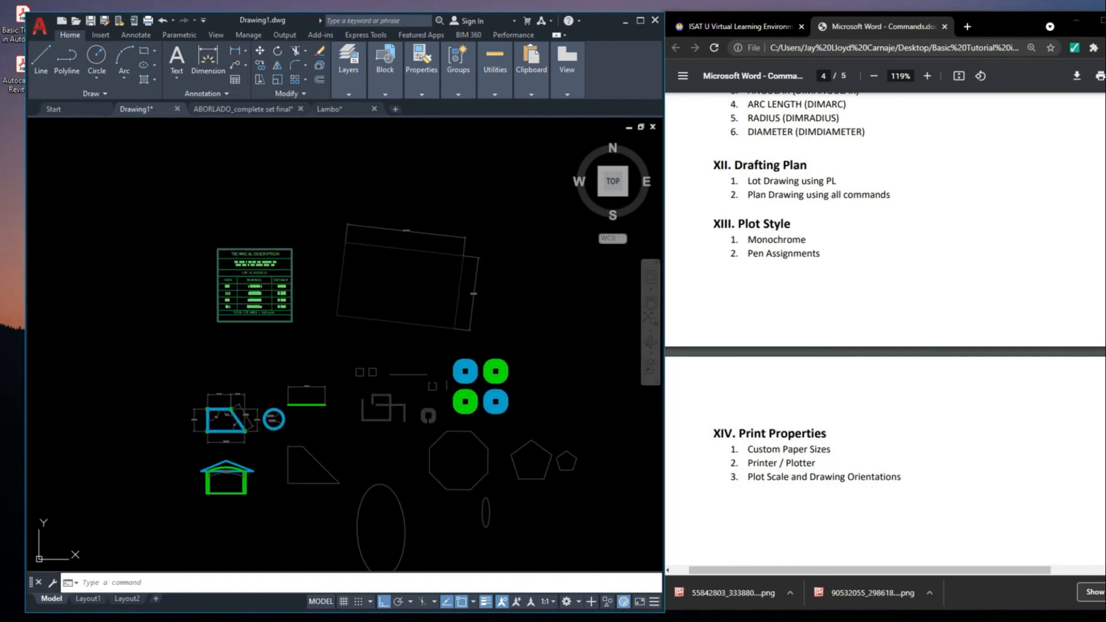
key(Escape)
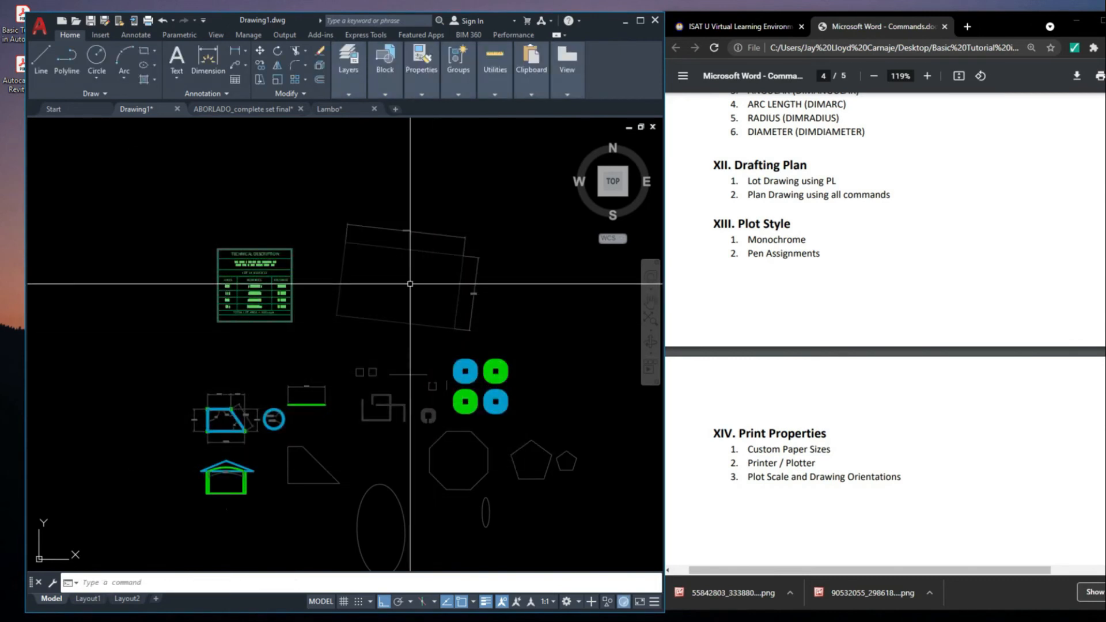
key(ctrl+p)
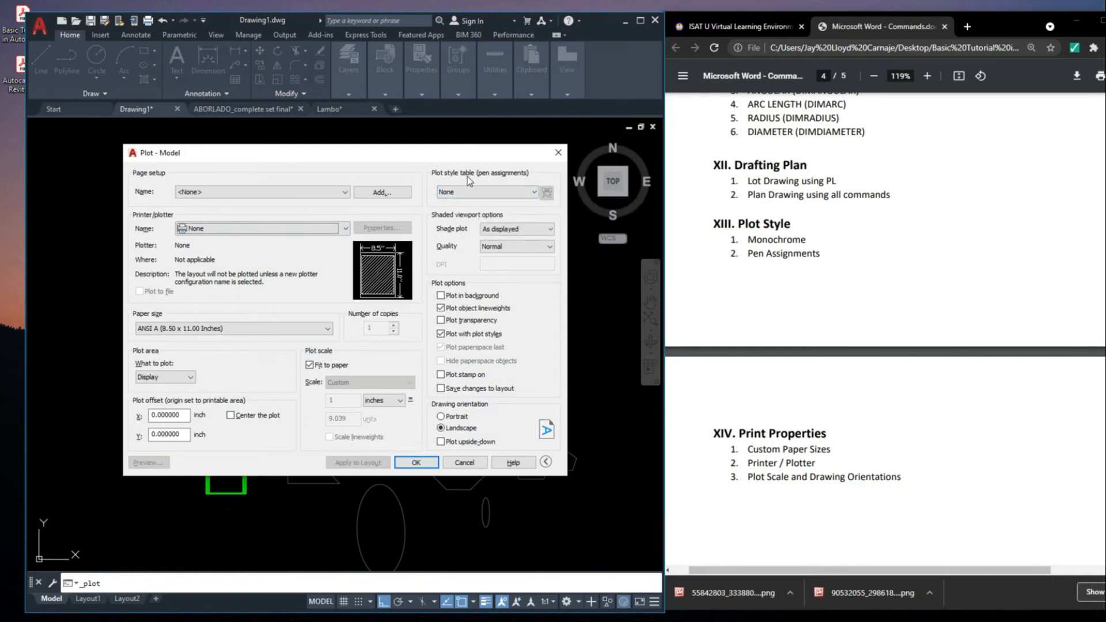
click(473, 193)
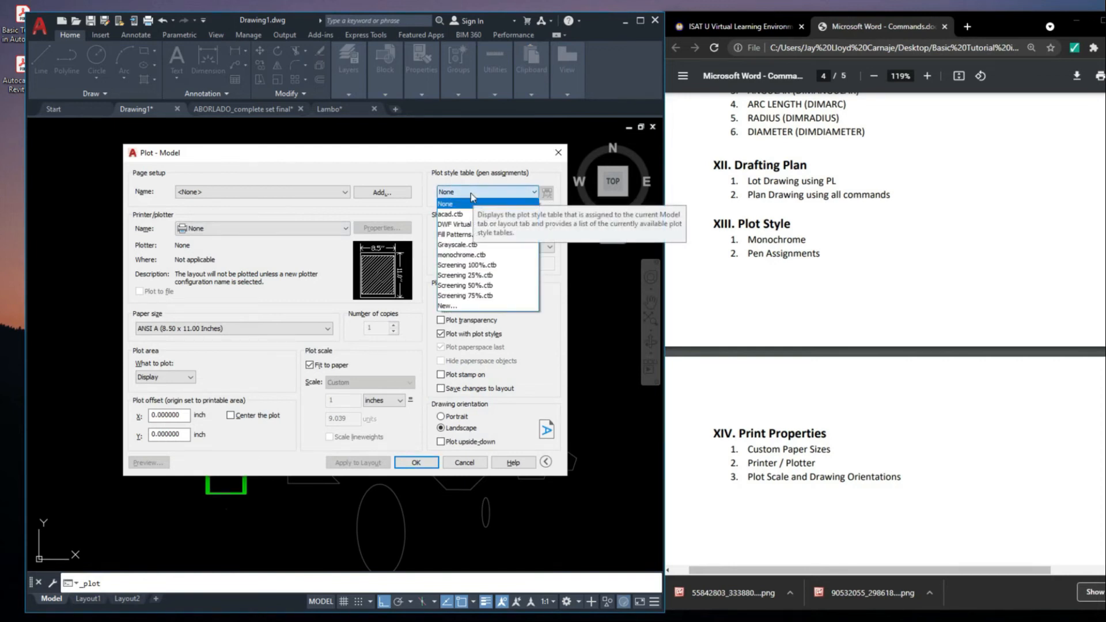
click(472, 192)
click(473, 193)
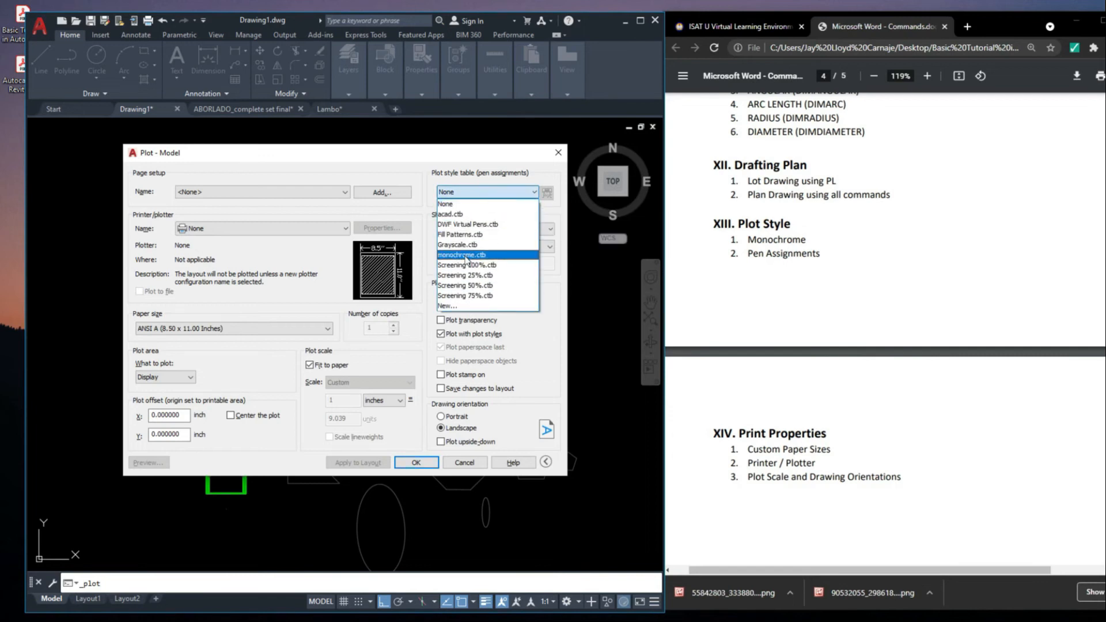
click(467, 255)
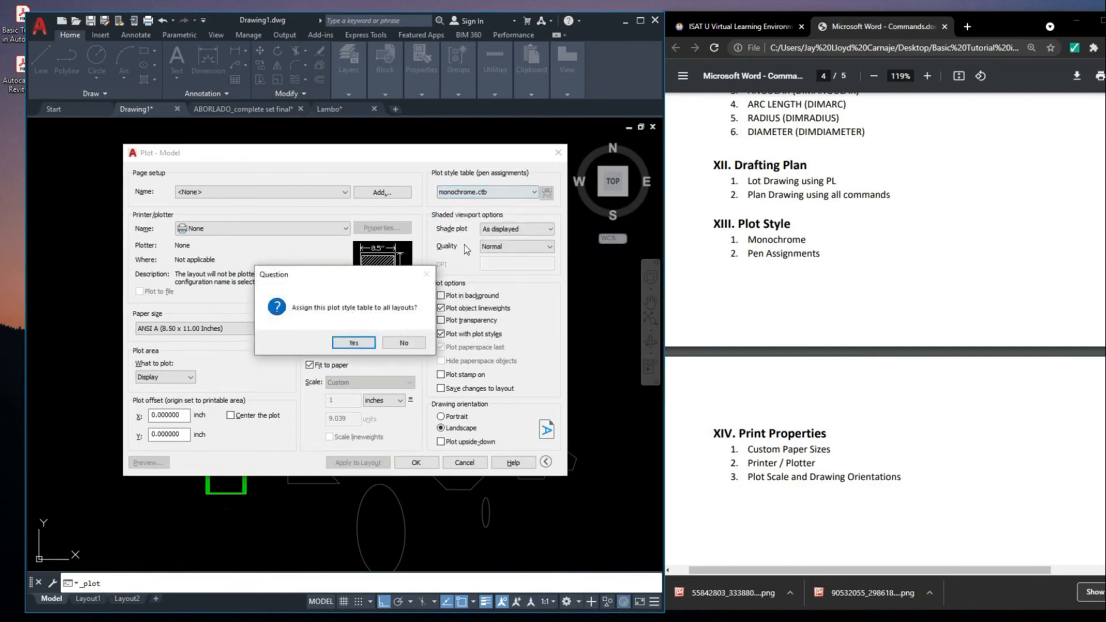
click(350, 342)
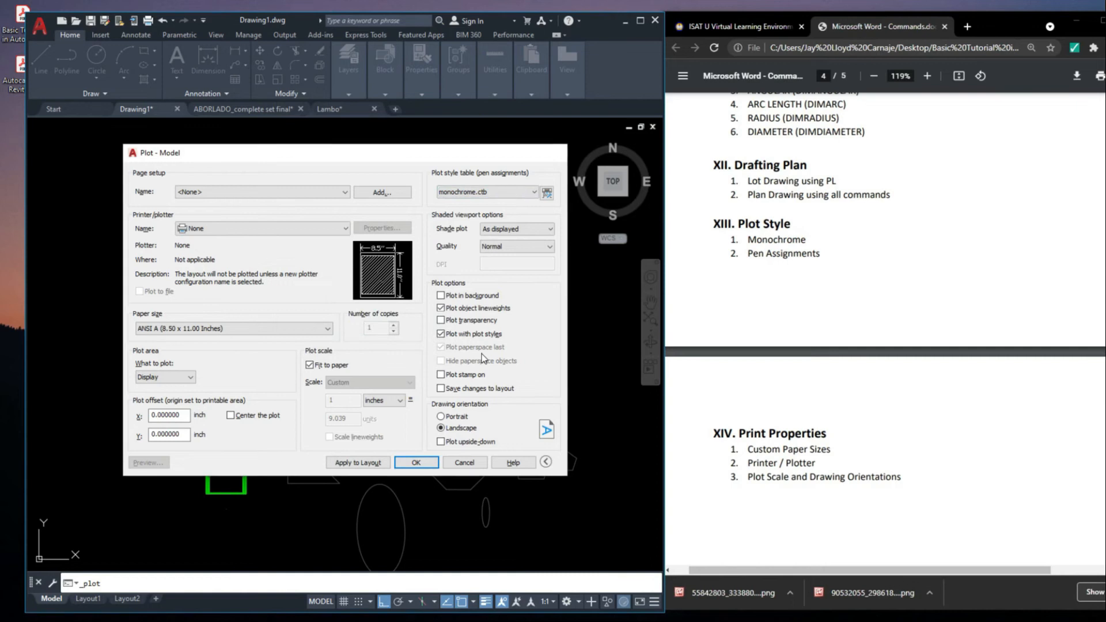
key(Escape)
Start a plot with the previous plot's page setup and set its plot style table to None
scroll(421, 258, down, 4)
middle_drag(427, 271, 425, 291)
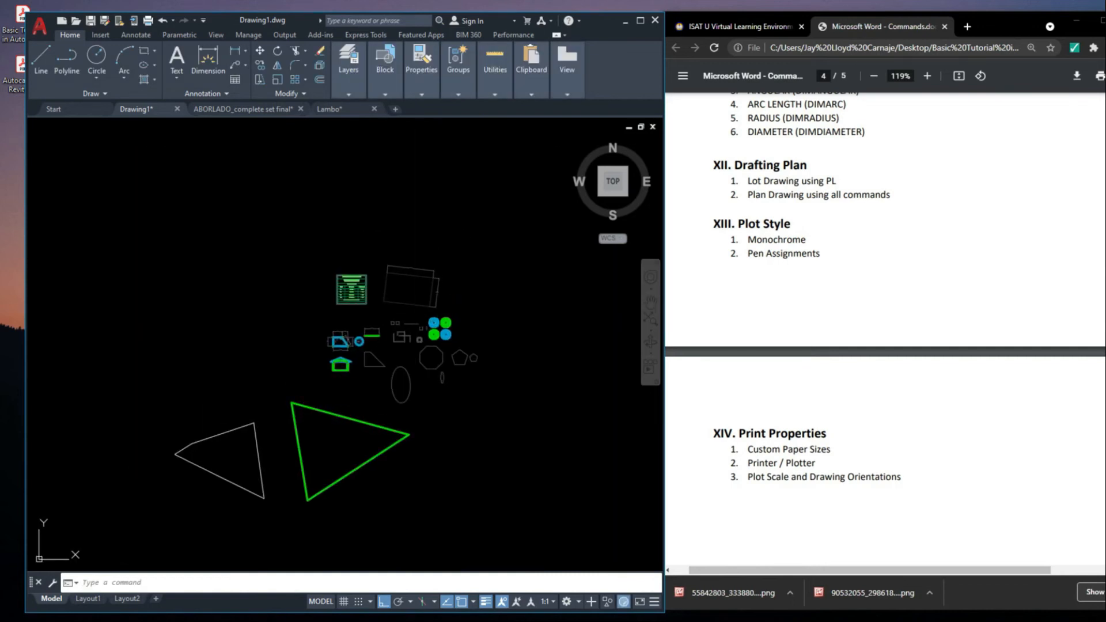
key(ctrl+p)
click(289, 191)
click(294, 208)
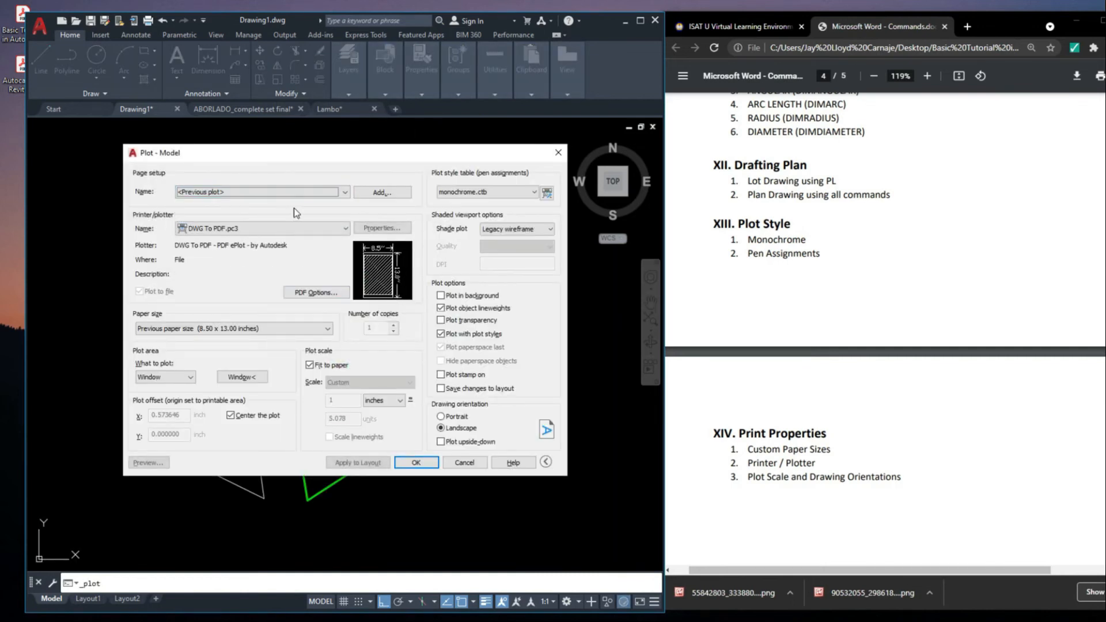
click(513, 196)
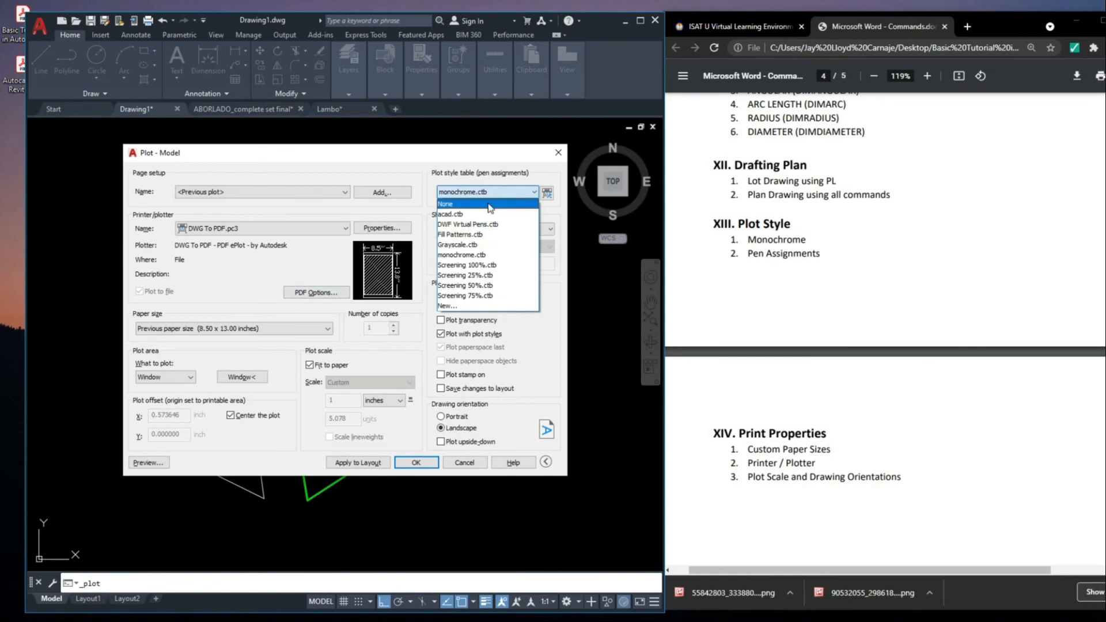
click(461, 206)
Define the plot window around the Technical Description table, the lot boundary and the small figures above the two large triangles
click(255, 379)
middle_drag(327, 317, 331, 302)
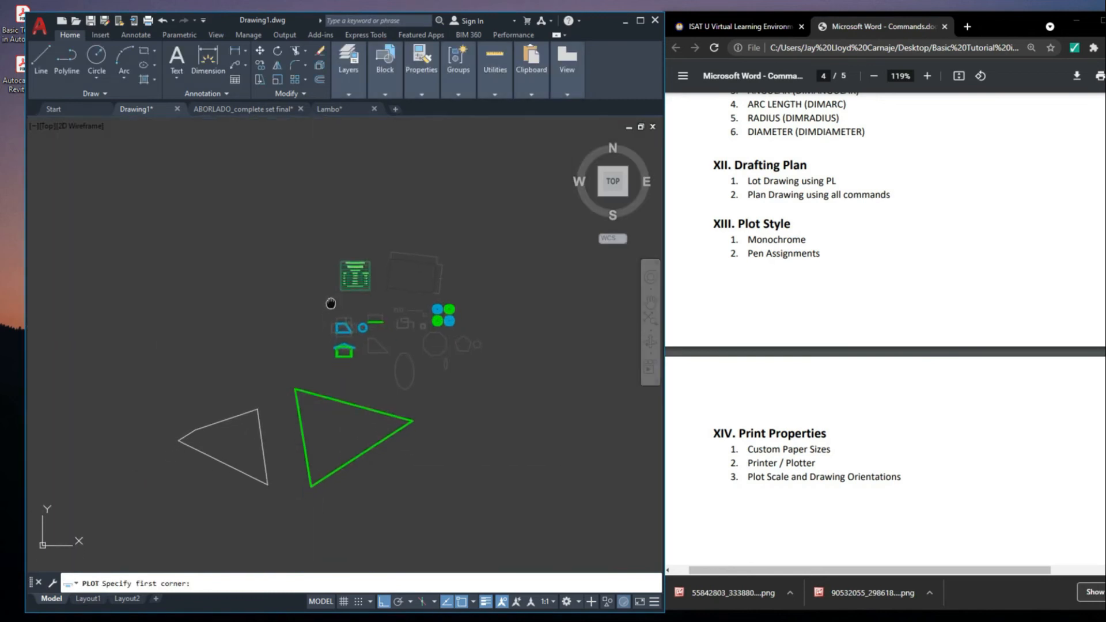
click(292, 236)
click(481, 379)
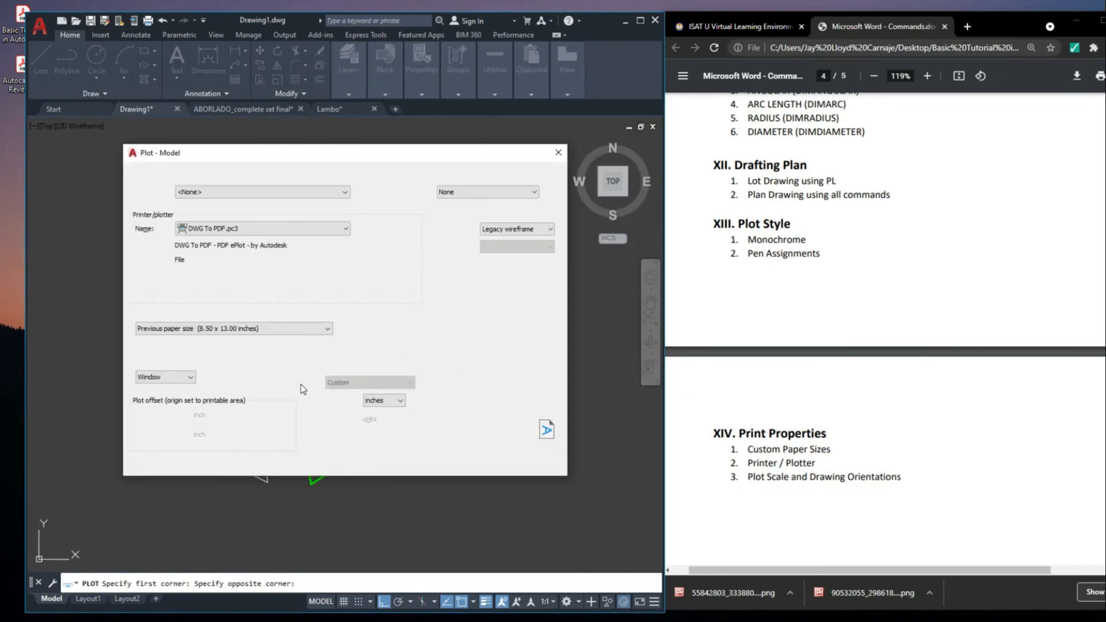
Preview the plot without a plot style table and examine the colours and lineweights of the table, lot and practice figures
click(148, 462)
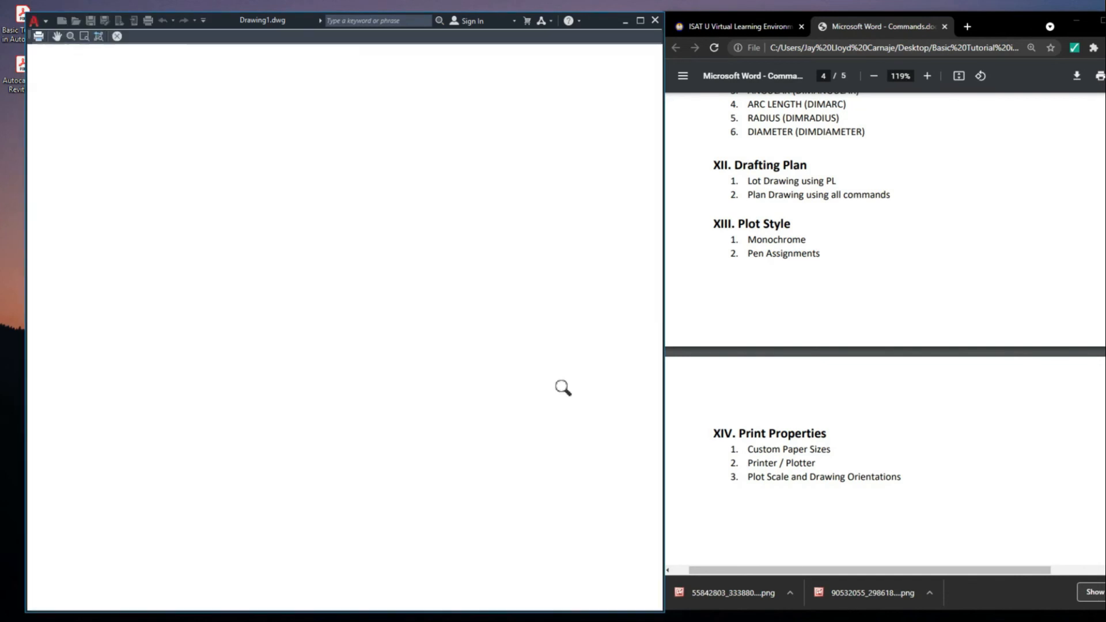
scroll(426, 270, up, 5)
scroll(467, 239, down, 6)
middle_drag(249, 213, 274, 254)
scroll(274, 254, up, 4)
middle_drag(192, 347, 228, 469)
middle_drag(256, 244, 234, 431)
scroll(299, 217, up, 4)
scroll(311, 197, up, 4)
scroll(311, 199, down, 8)
scroll(384, 314, up, 4)
scroll(442, 297, up, 4)
middle_drag(628, 247, 403, 268)
scroll(430, 257, down, 4)
middle_drag(485, 271, 491, 293)
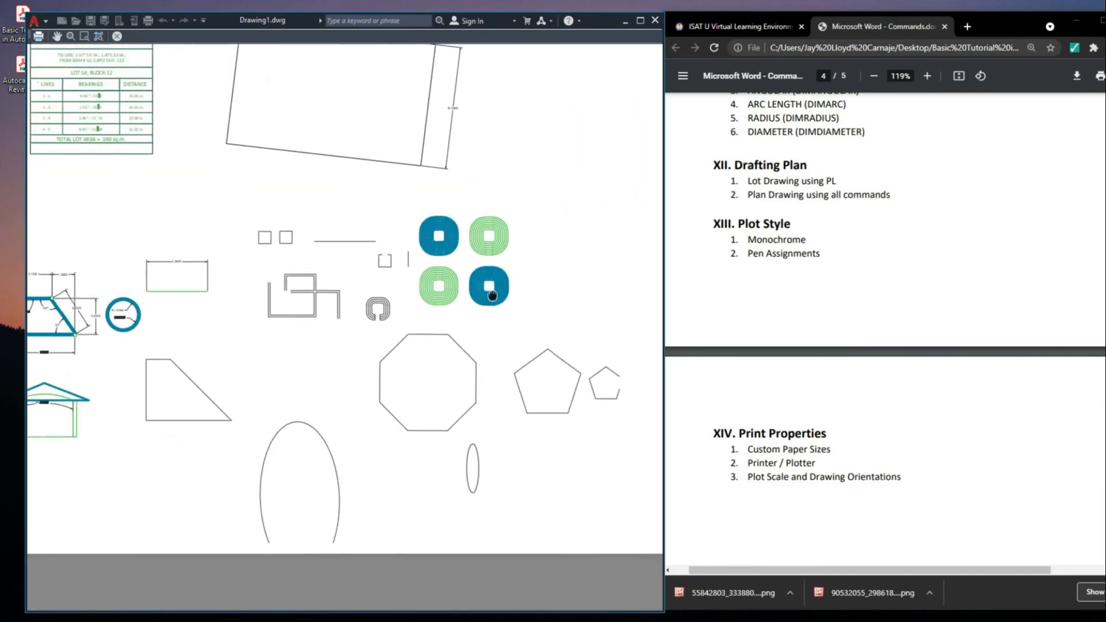
scroll(494, 294, down, 4)
middle_drag(352, 300, 405, 321)
scroll(407, 320, up, 8)
scroll(407, 320, down, 8)
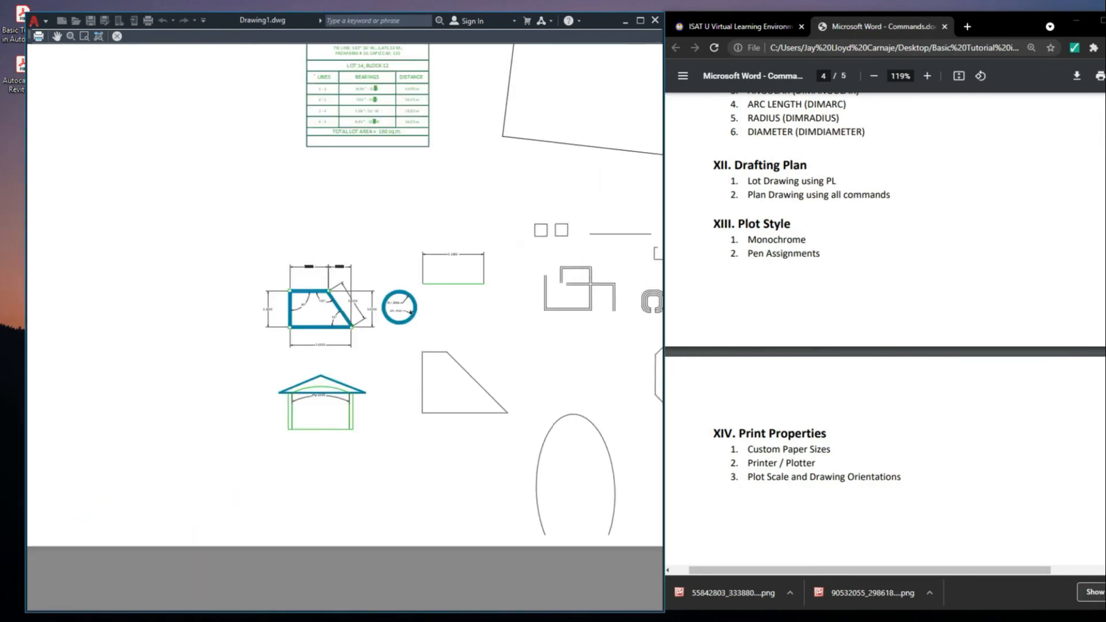
key(Escape)
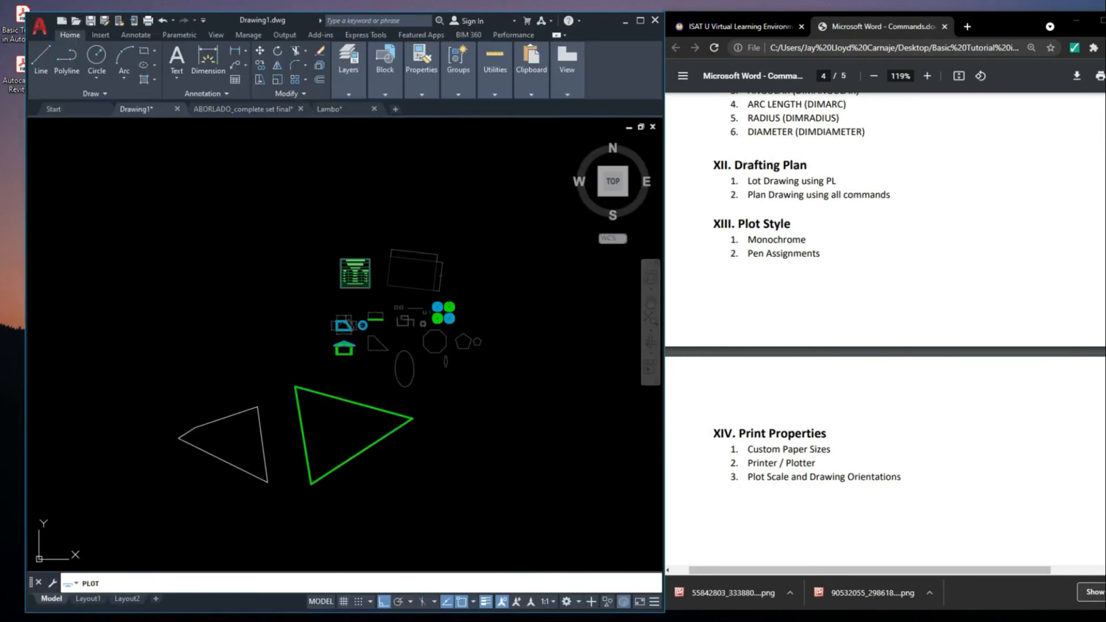
Set the plot style table to monochrome.ctb and assign it to all layouts
click(480, 189)
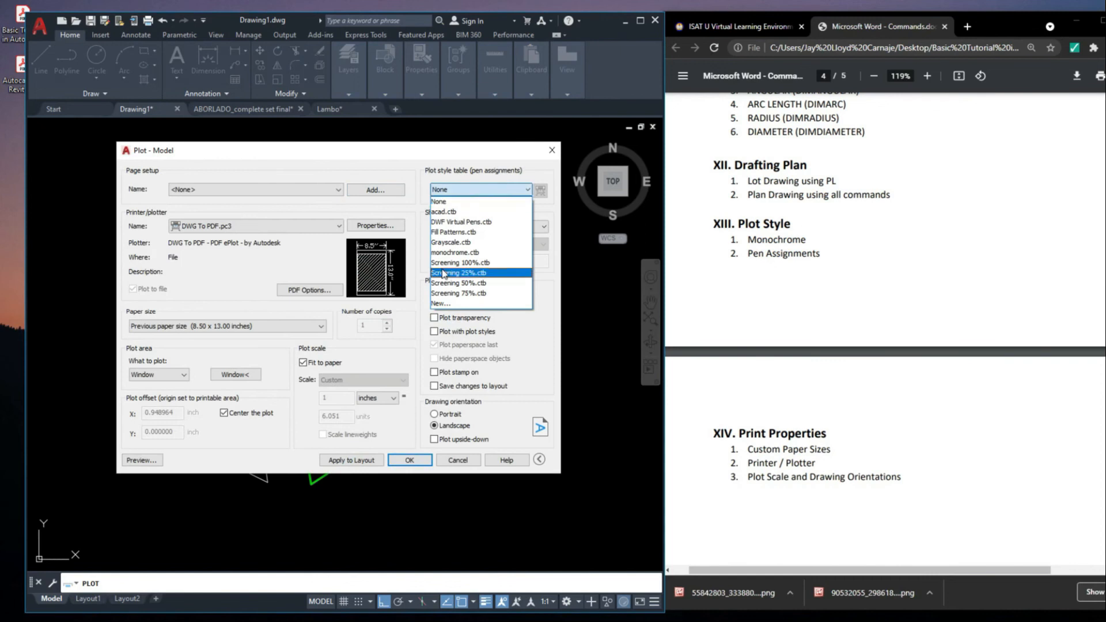
click(410, 178)
click(507, 188)
click(455, 252)
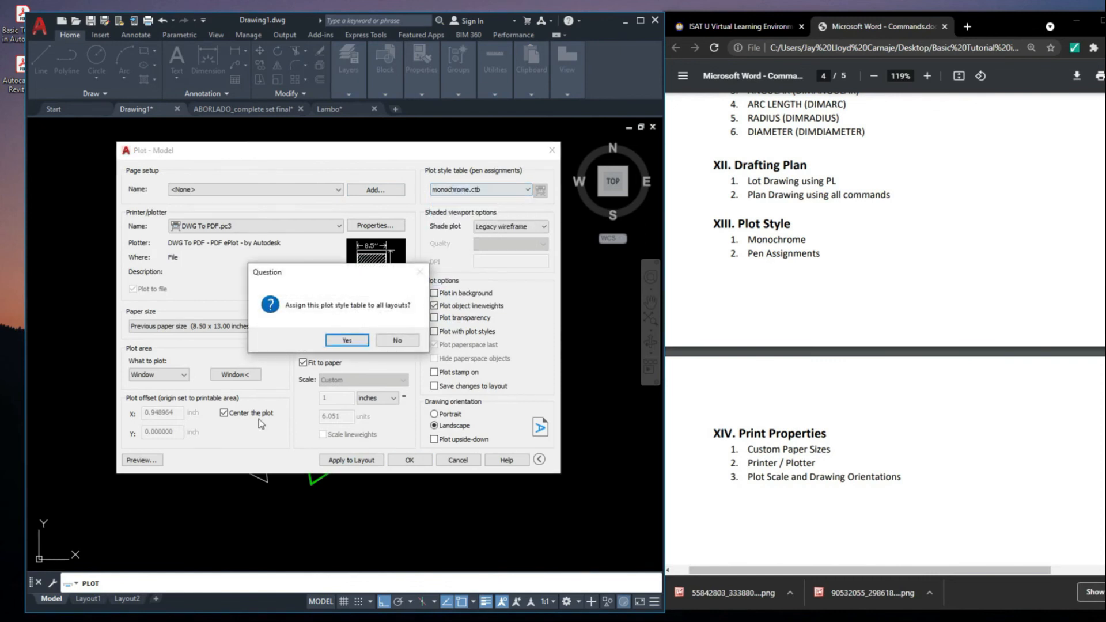
click(346, 339)
Redefine the plot window more tightly around the Technical Description table, the lot boundary and the practice figures
click(255, 378)
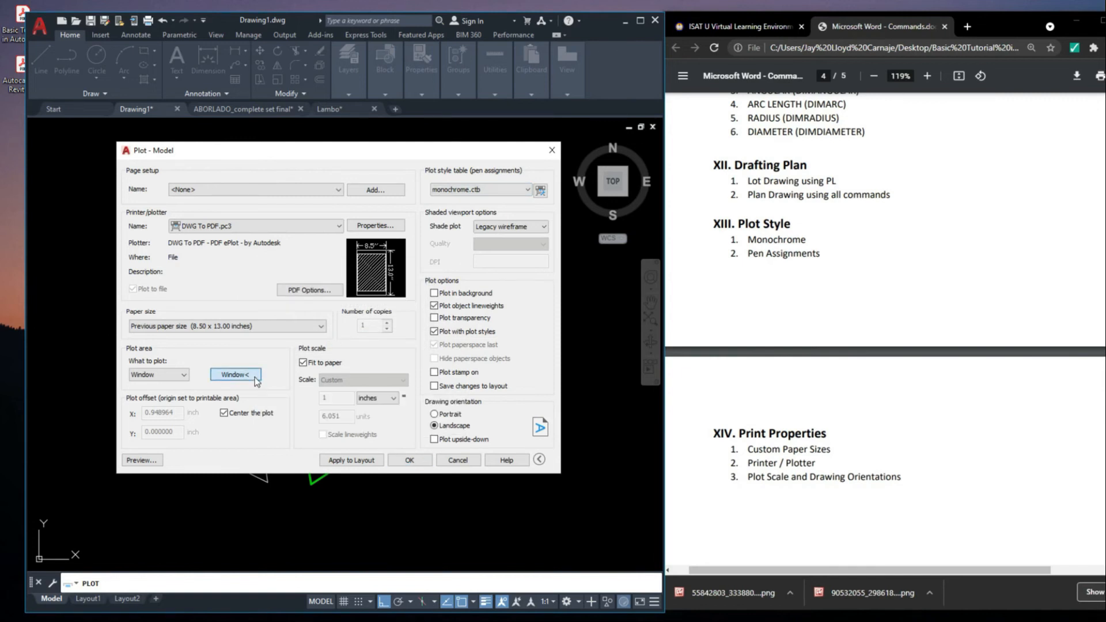
click(316, 252)
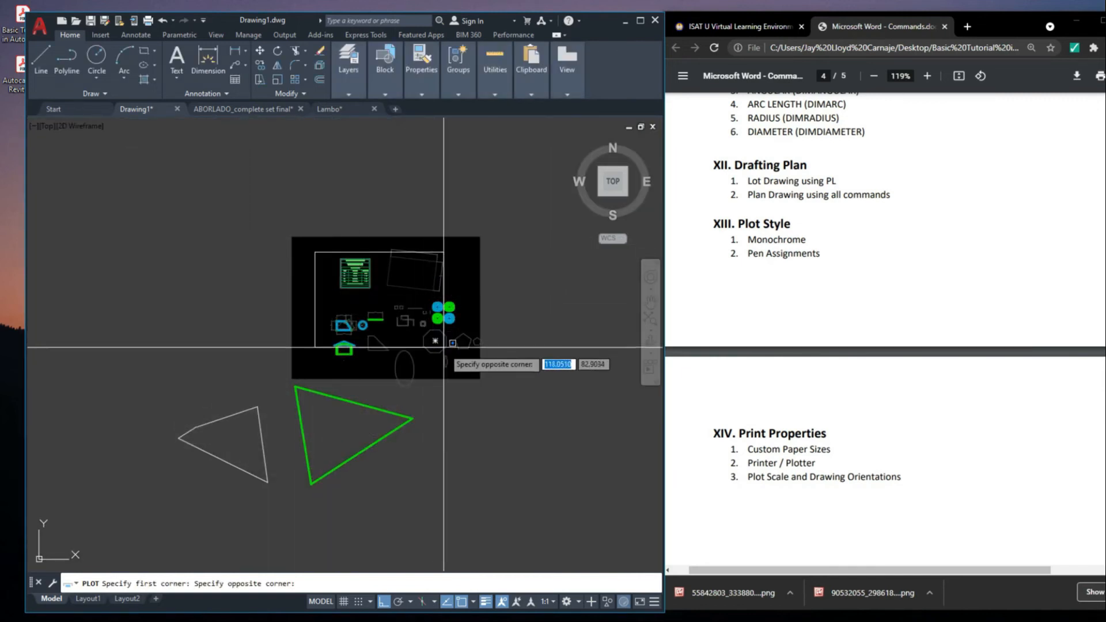
click(459, 355)
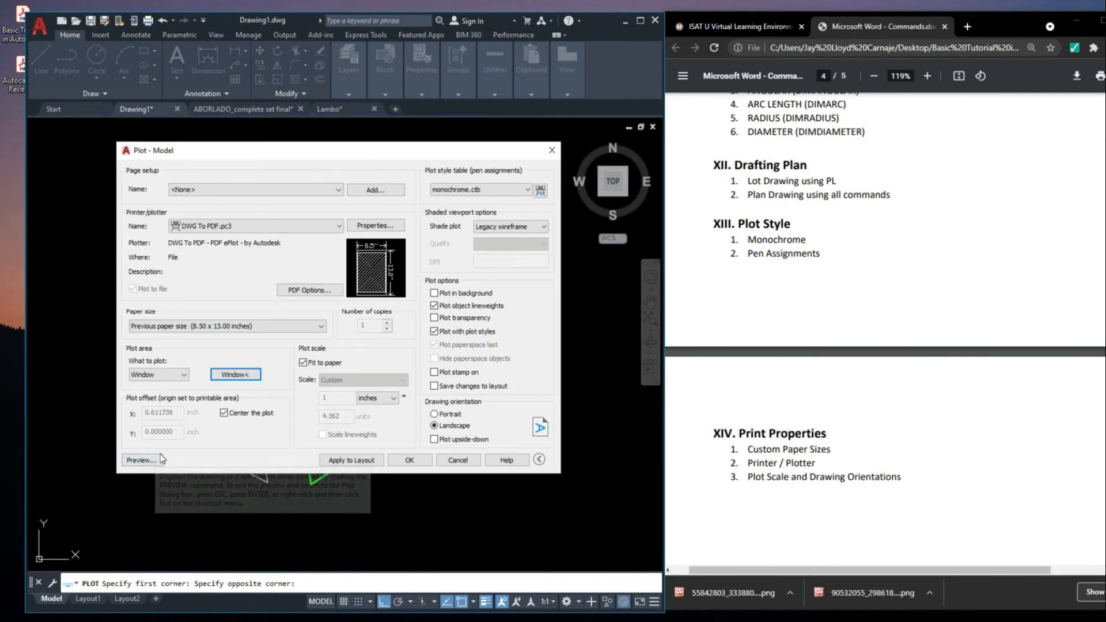
Preview the monochrome plot and examine how the offset squares, lot boundary and other figures print
click(155, 457)
scroll(483, 362, up, 2)
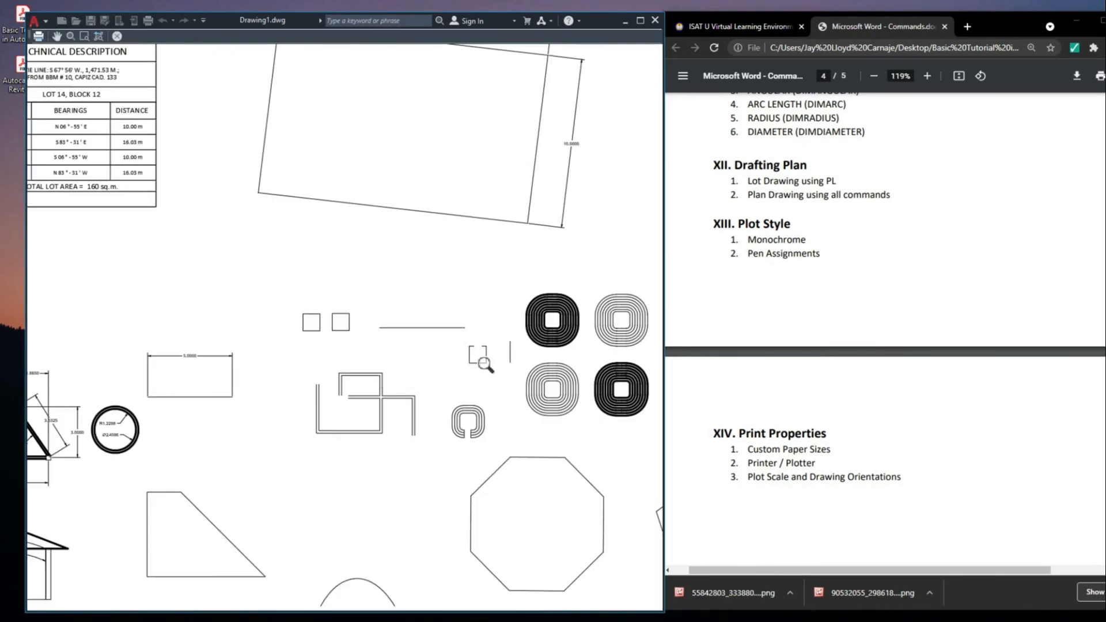
scroll(444, 370, down, 4)
scroll(455, 392, up, 7)
middle_drag(457, 396, 295, 281)
scroll(314, 288, down, 7)
middle_drag(386, 136, 261, 181)
scroll(261, 181, up, 4)
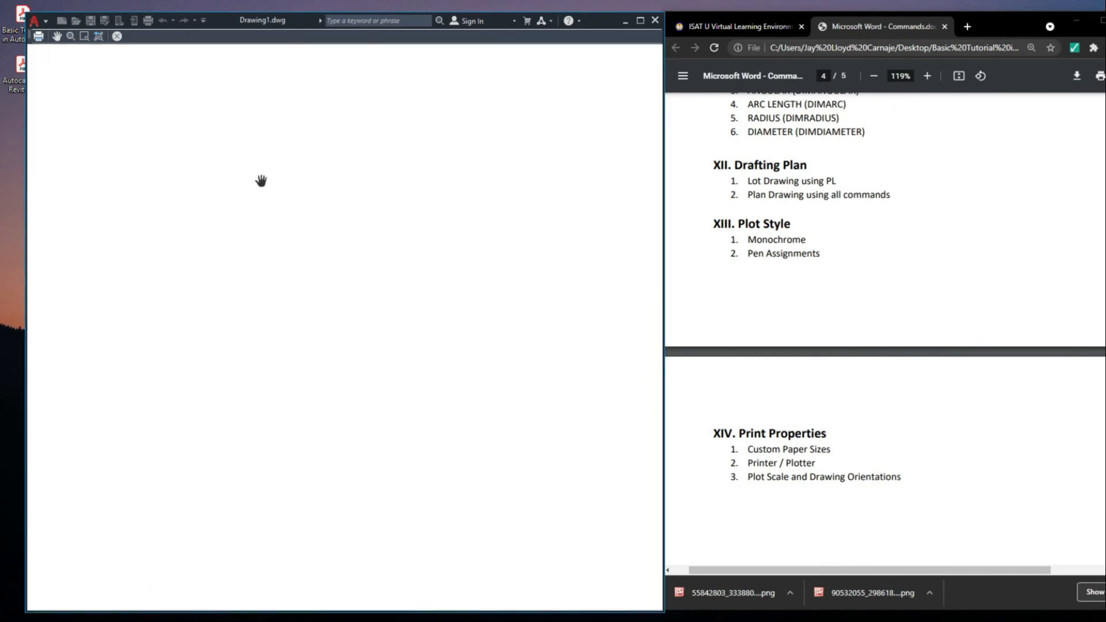
scroll(264, 194, down, 5)
scroll(357, 312, up, 4)
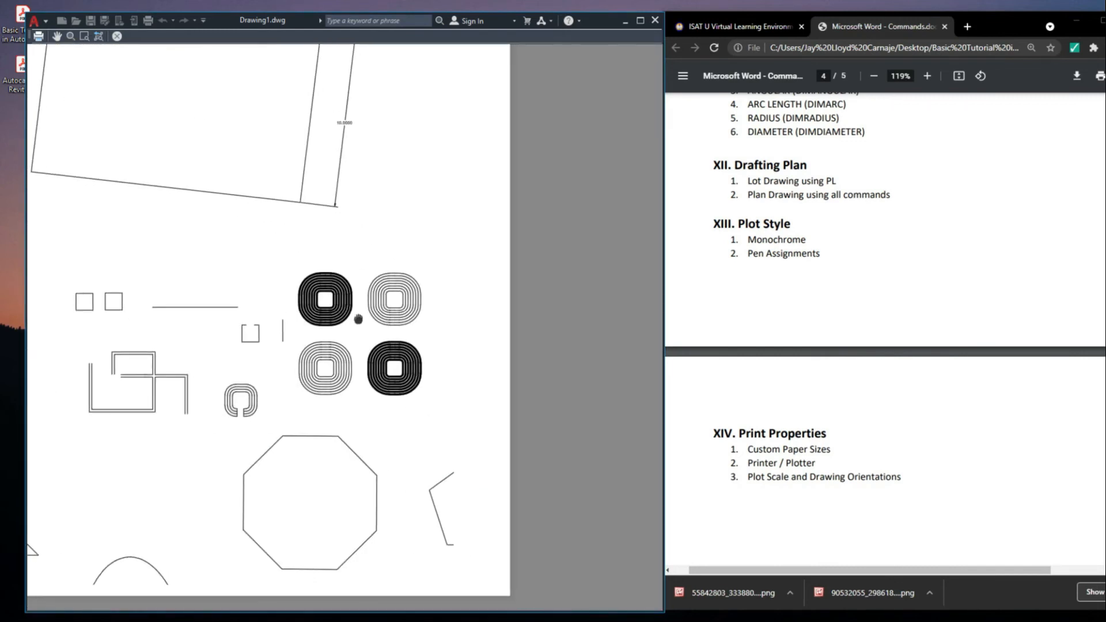
scroll(357, 313, up, 5)
scroll(359, 270, down, 4)
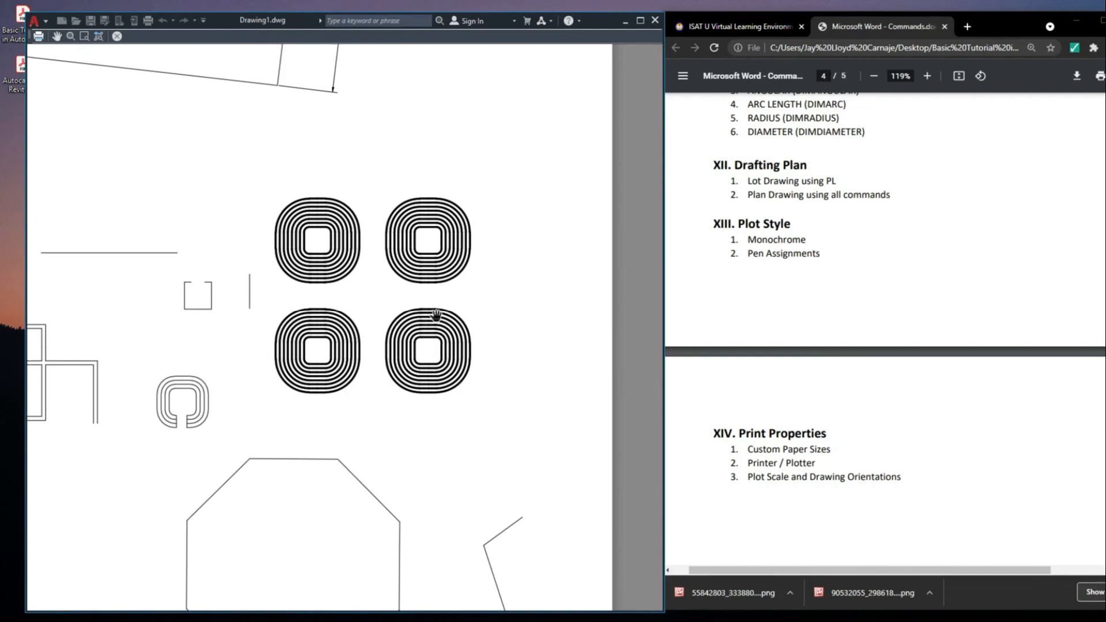
scroll(419, 292, up, 3)
scroll(420, 284, down, 5)
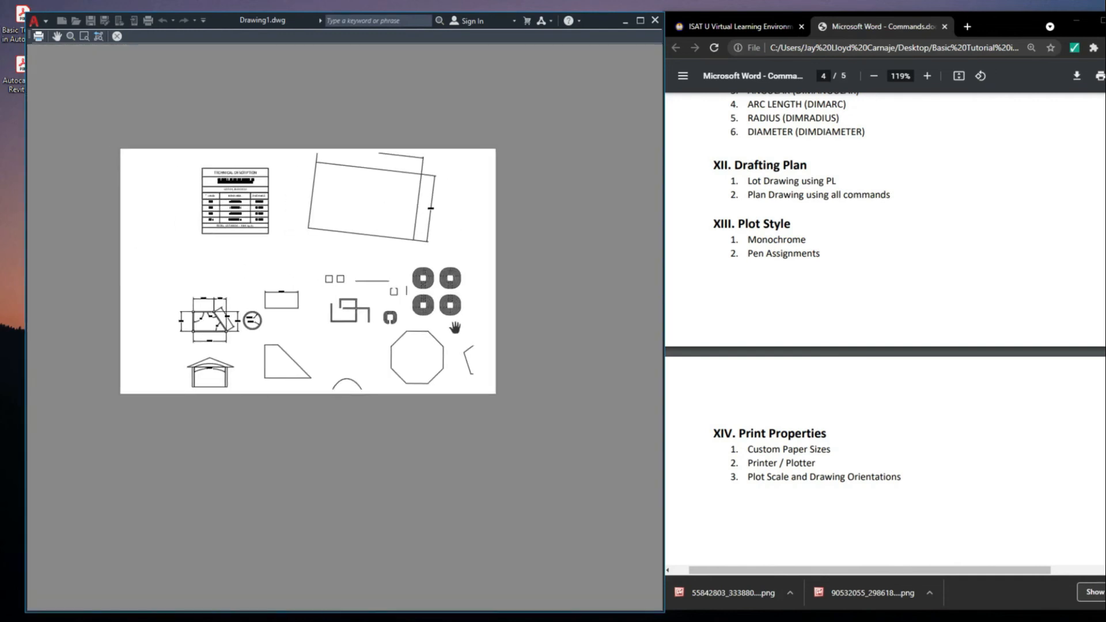
key(Escape)
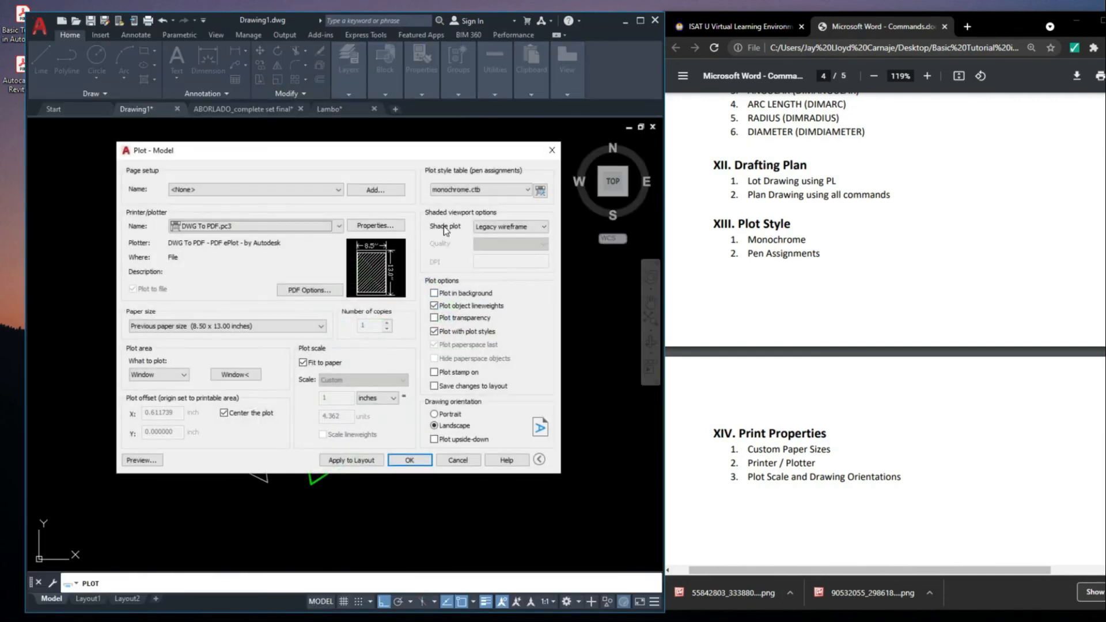
Review the shade plot options and the monochrome.ctb plot style colours, and close the plot settings without plotting
click(504, 228)
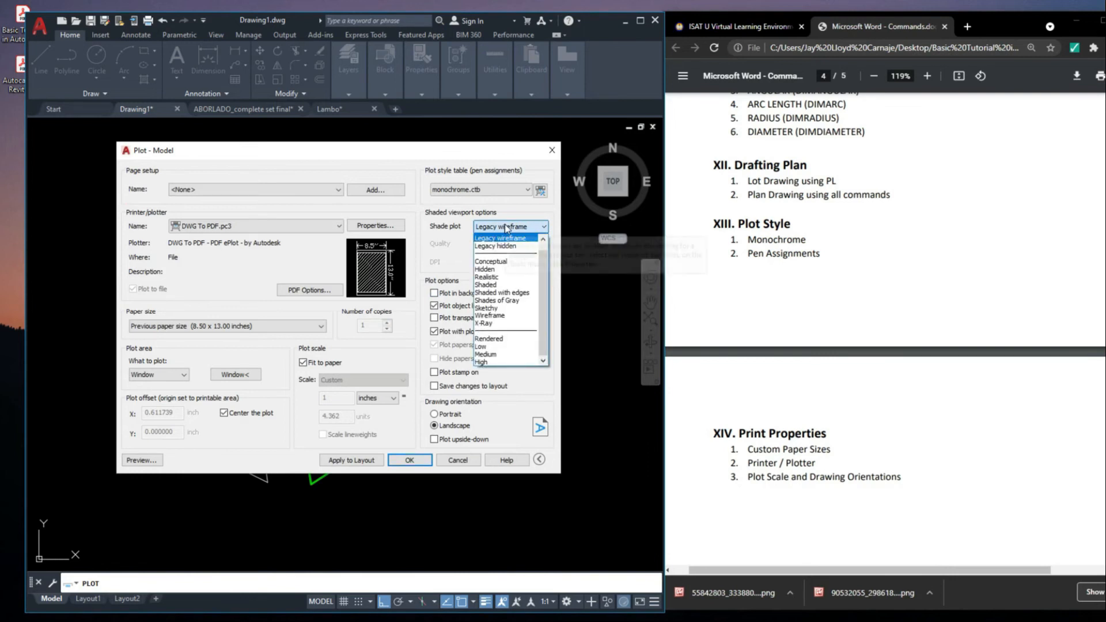
click(505, 229)
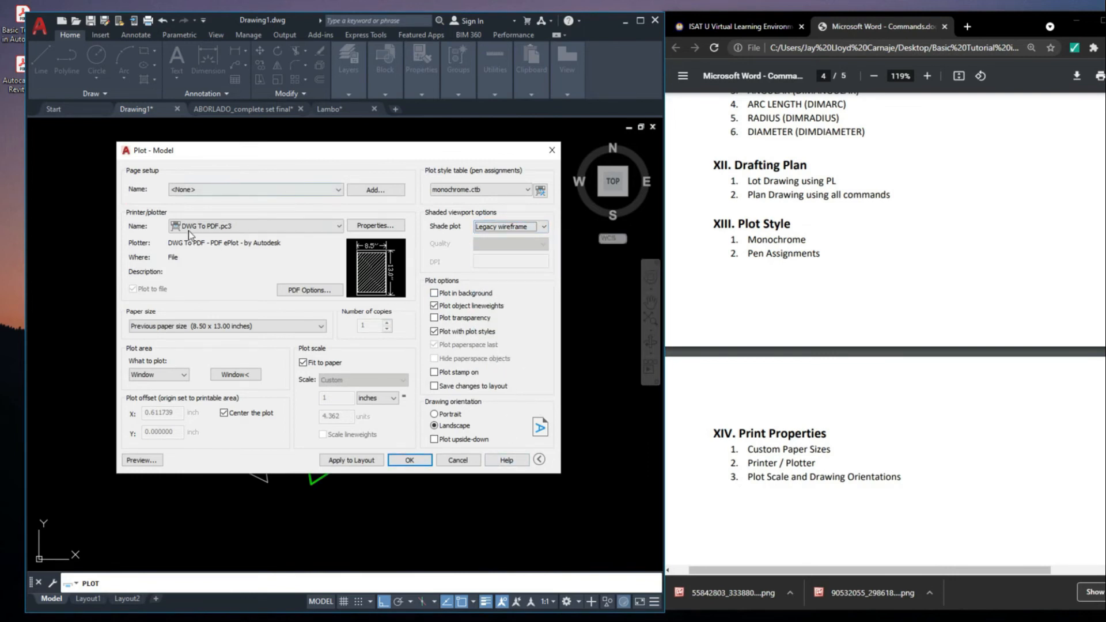
click(461, 189)
scroll(337, 243, down, 3)
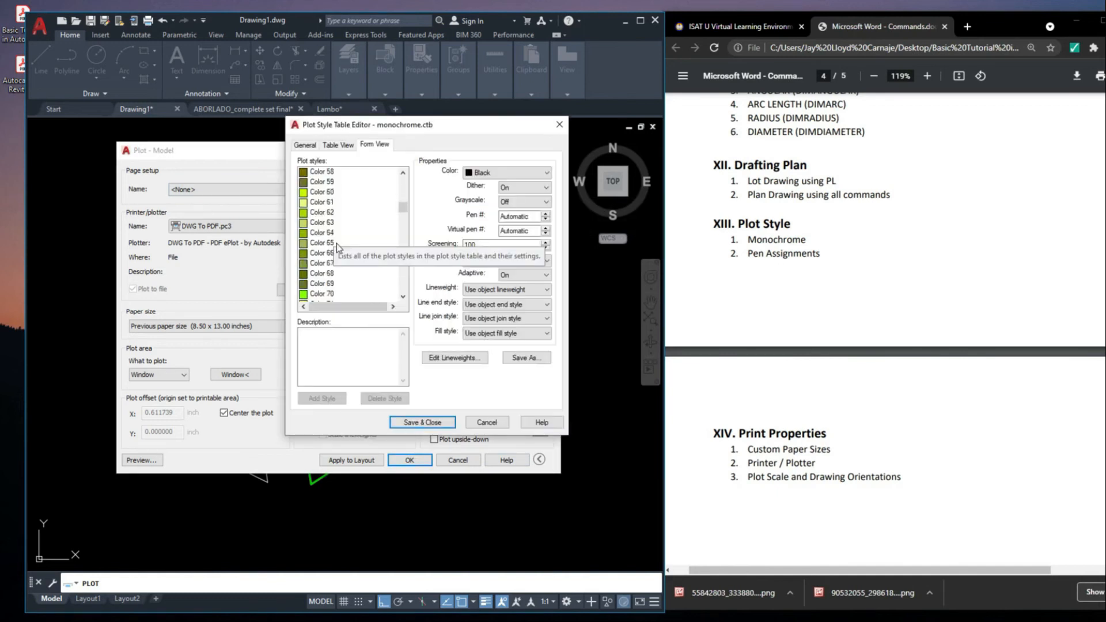
click(559, 124)
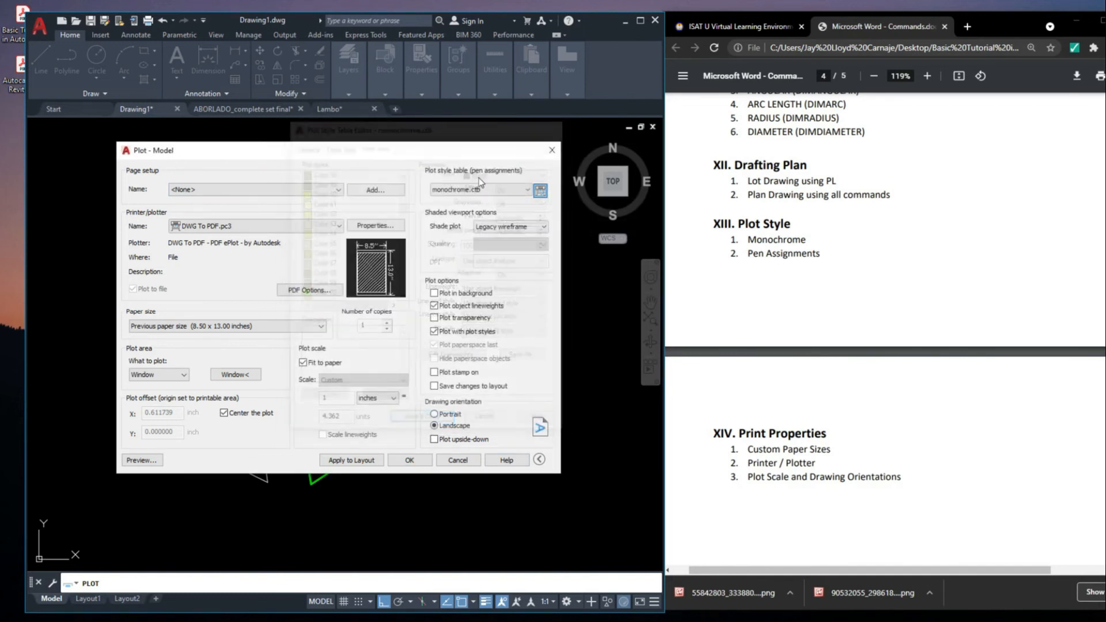
click(553, 149)
scroll(385, 201, up, 7)
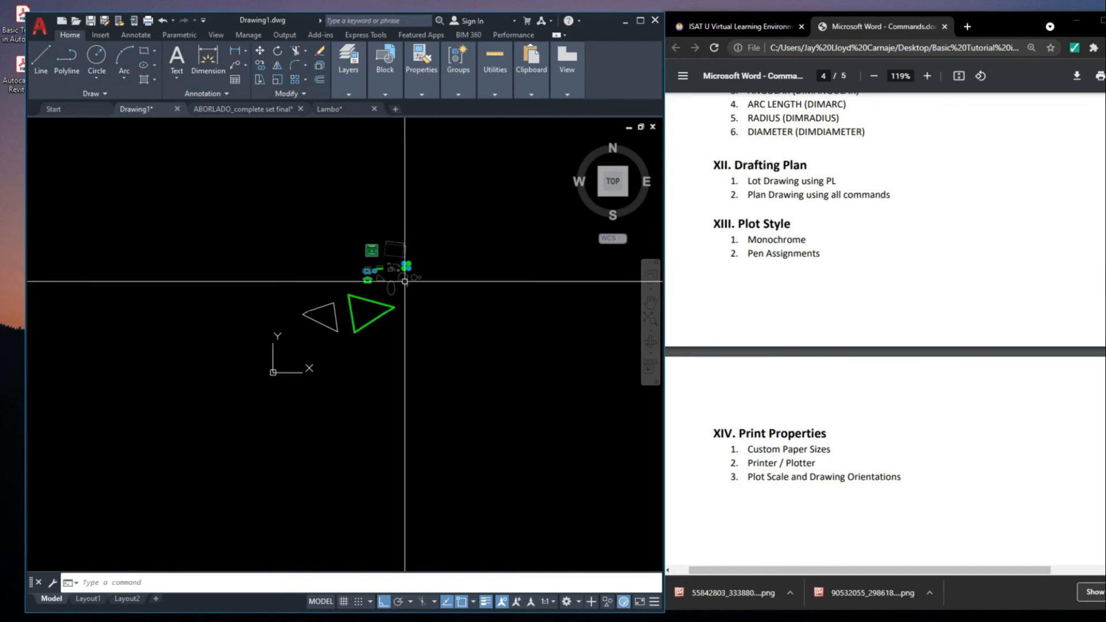
scroll(423, 253, down, 3)
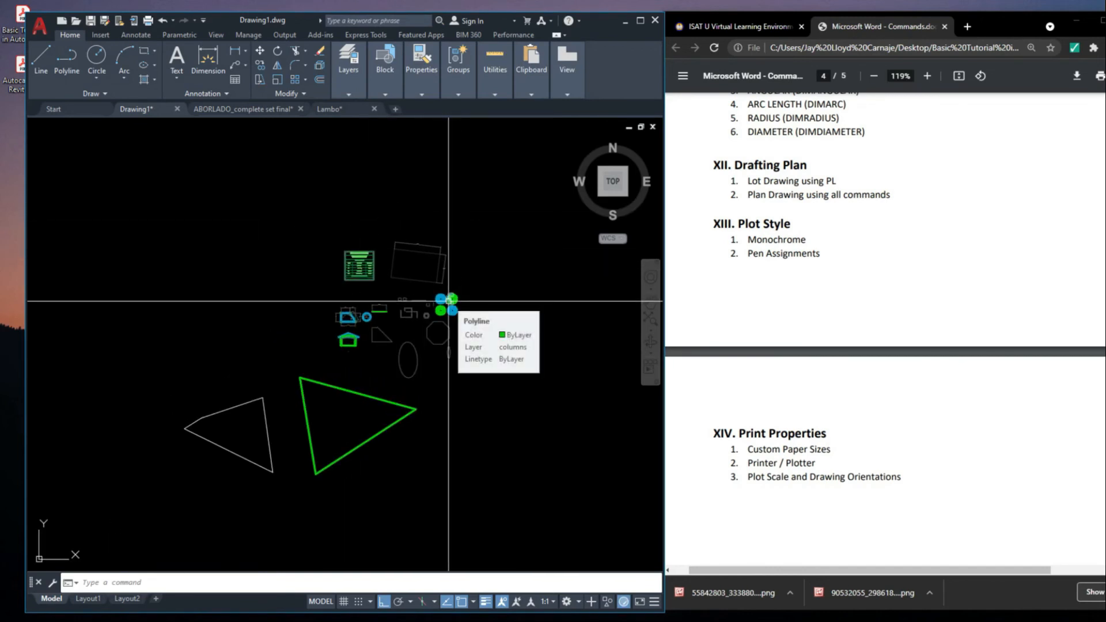
scroll(347, 317, up, 8)
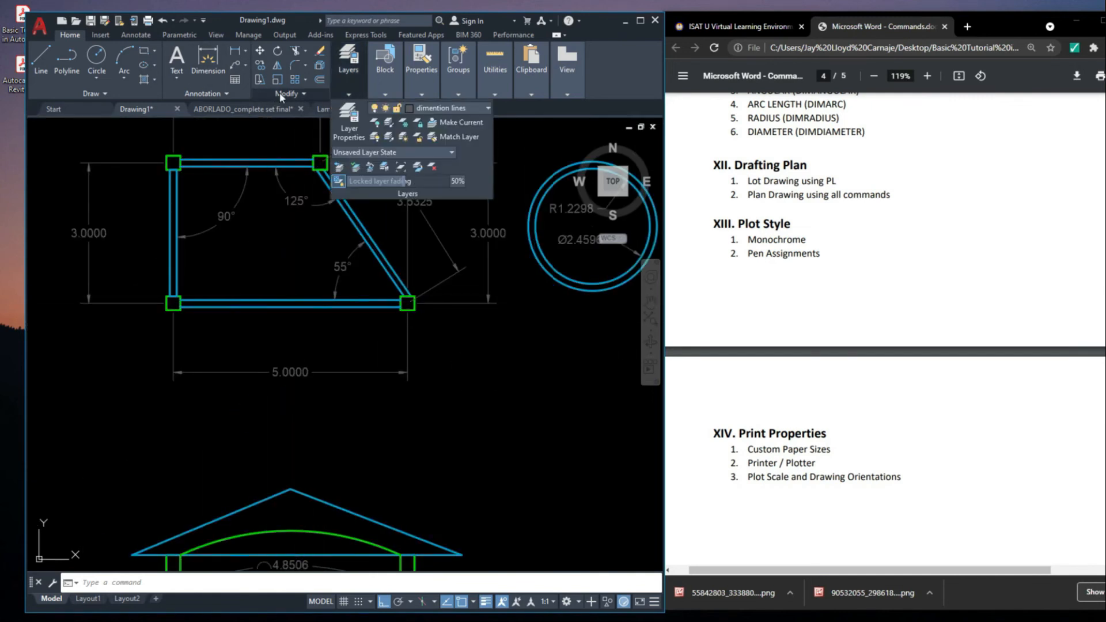
mouse_move(293, 231)
middle_down()
mouse_move(238, 299)
mouse_move(240, 337)
middle_up()
scroll(256, 284, down, 5)
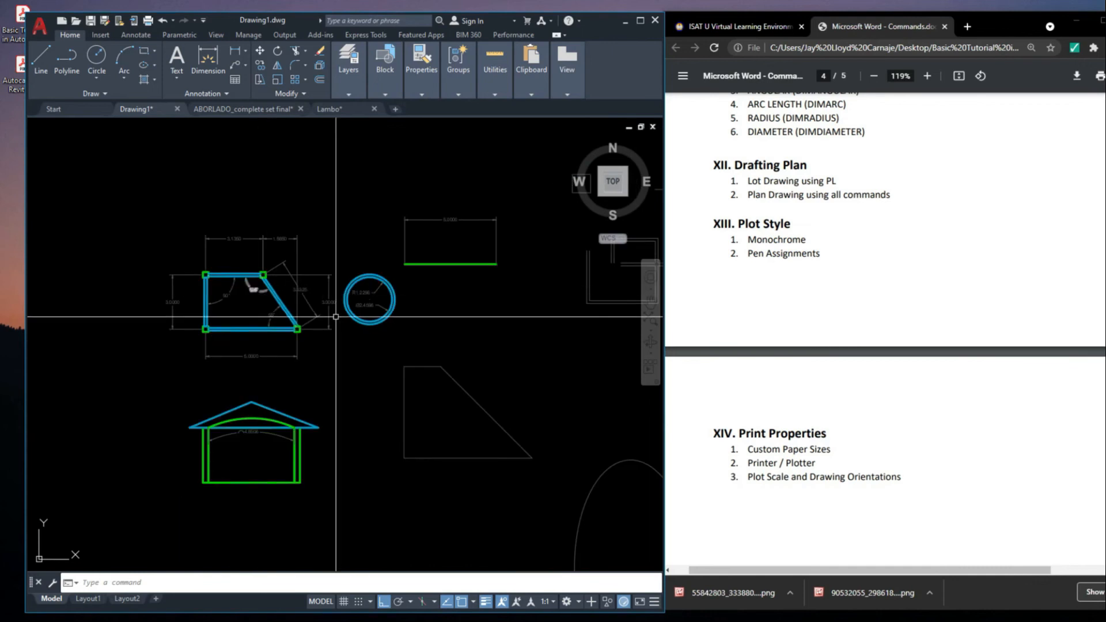
Open the monochrome.ctb plot style table from the plot settings and examine the plotted color and pen number properties of Color 1
middle_drag(336, 317, 334, 338)
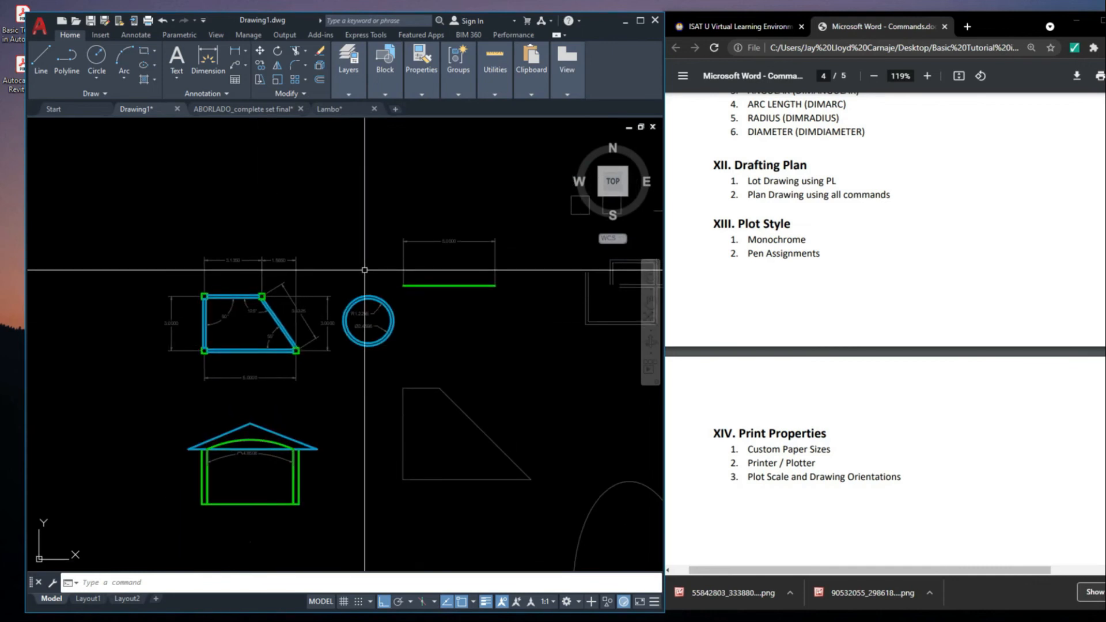
key(ctrl+p)
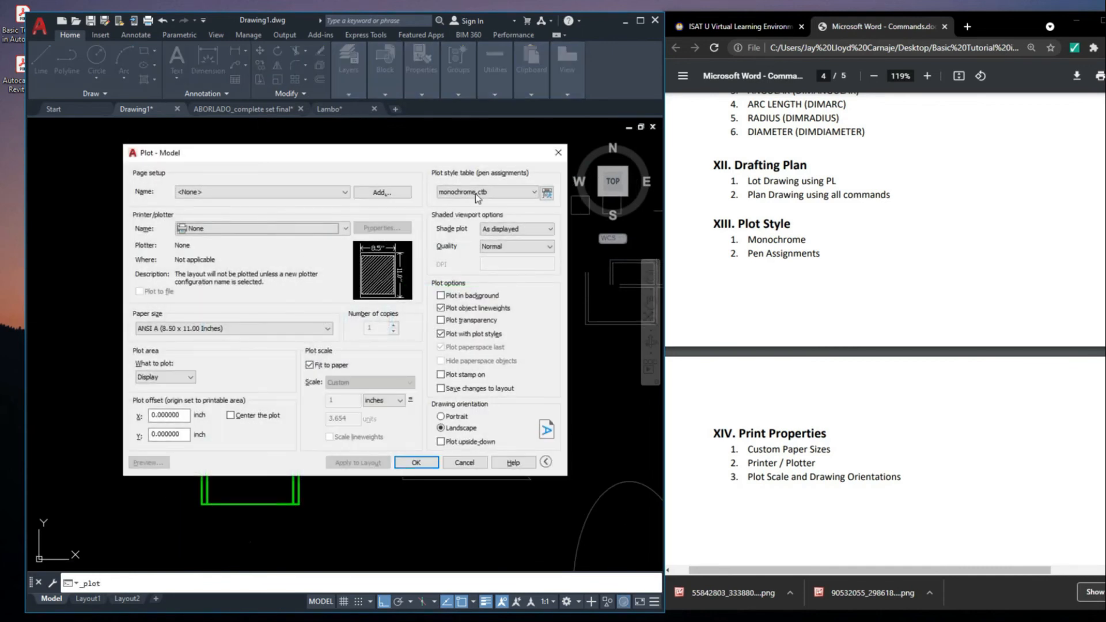
click(476, 194)
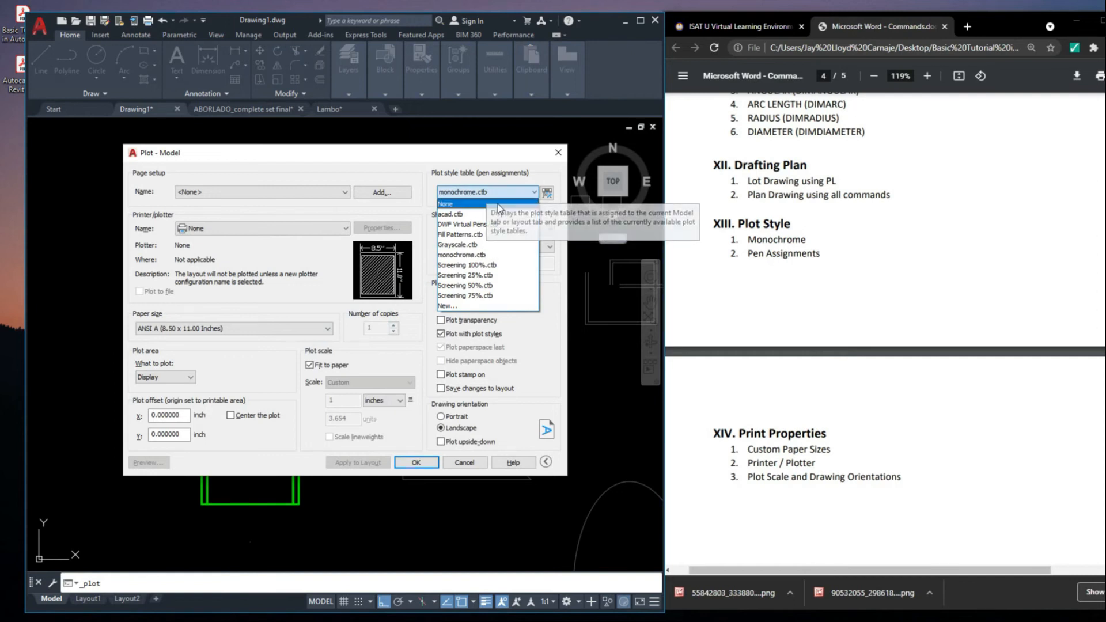
click(547, 194)
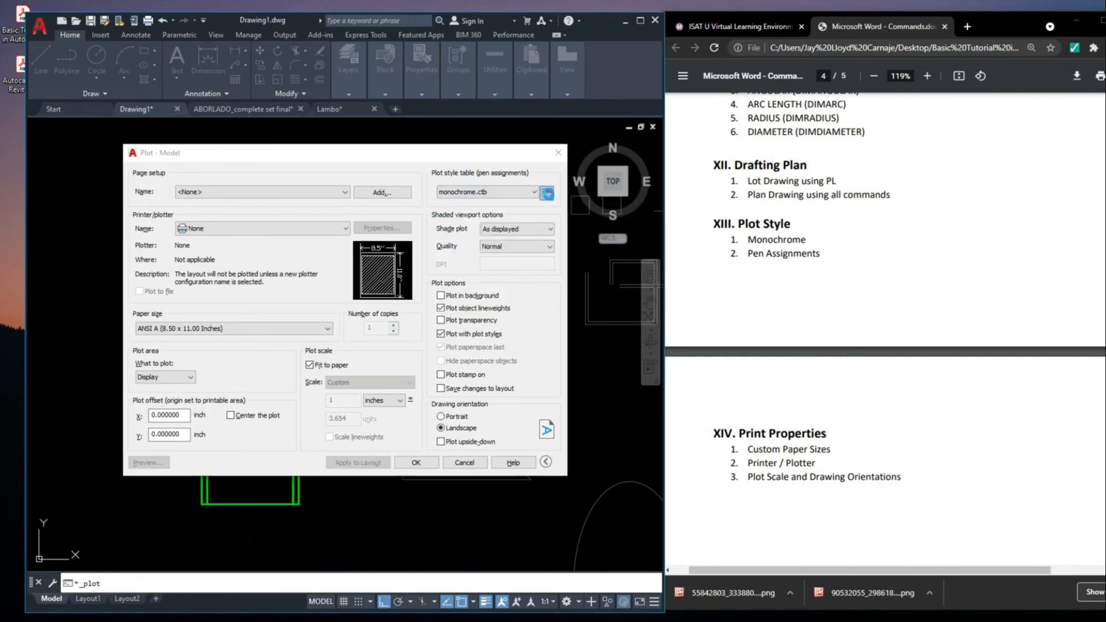
click(546, 194)
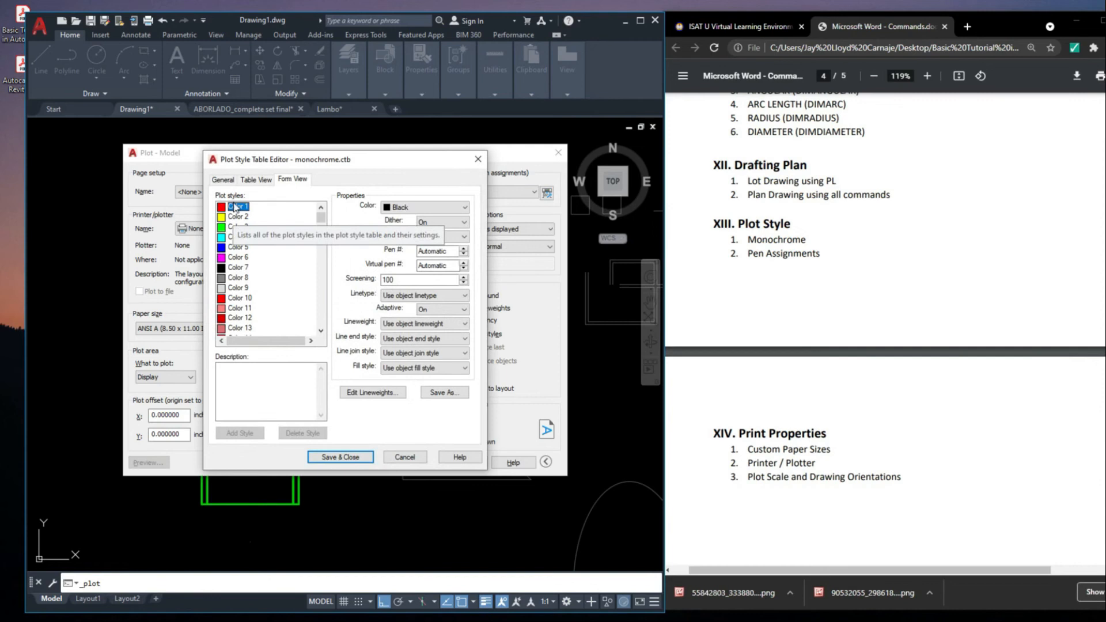
click(418, 211)
click(419, 210)
click(420, 210)
click(420, 211)
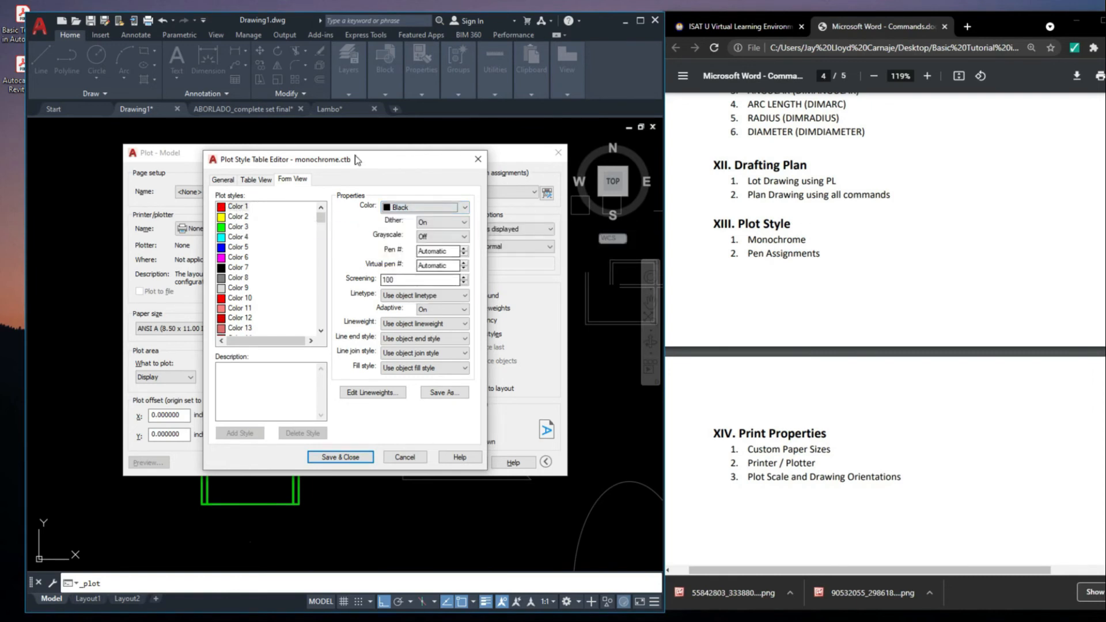
click(420, 207)
click(419, 207)
click(419, 207)
click(426, 210)
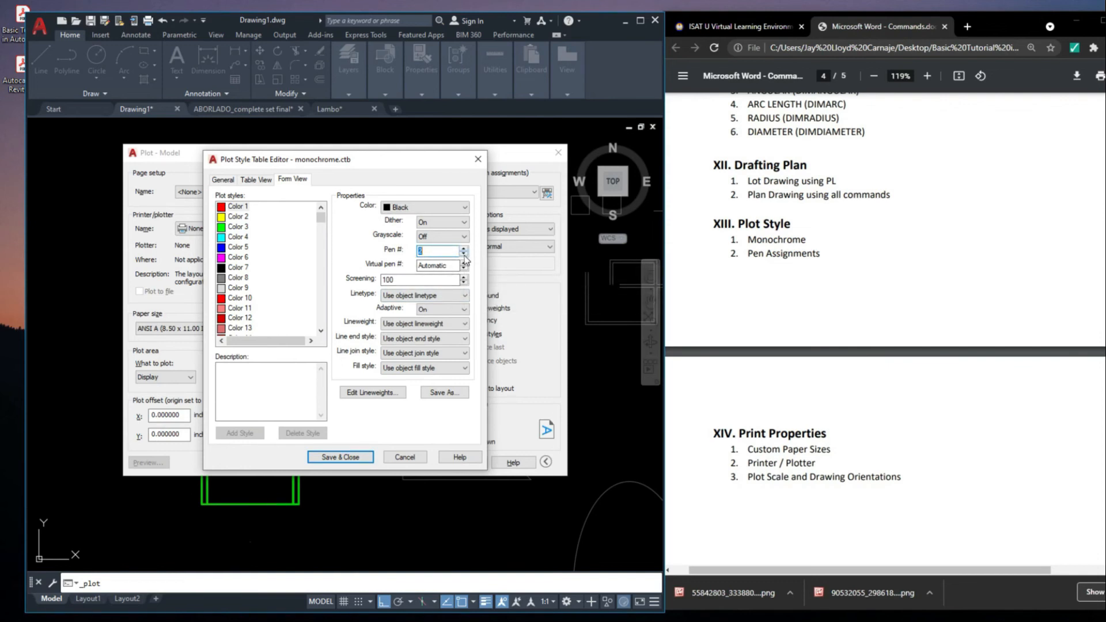
Review the lineweight, line end, line join and fill style options in monochrome.ctb, and close the editor and plot settings without plotting
click(398, 324)
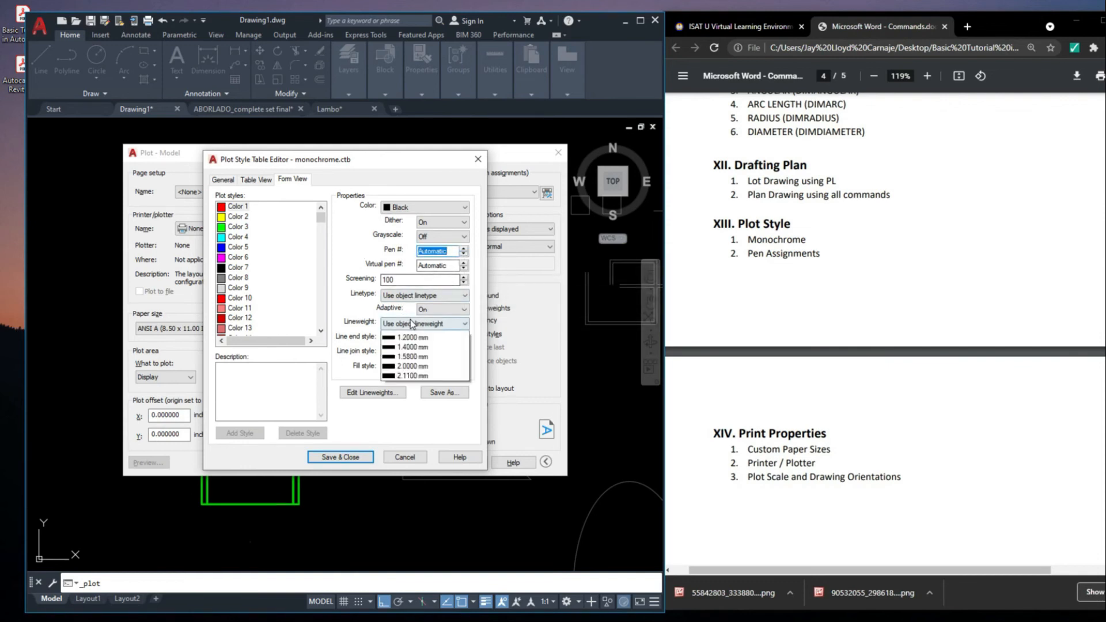
click(396, 330)
click(400, 339)
click(401, 340)
click(403, 352)
click(403, 353)
click(401, 367)
click(401, 368)
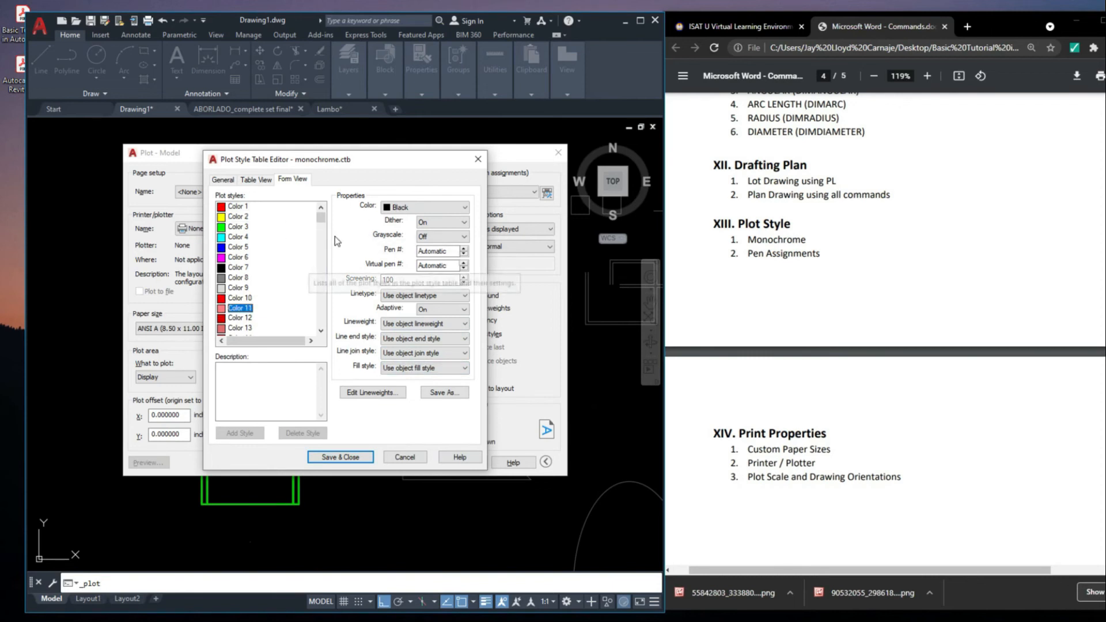
click(240, 207)
key(Escape)
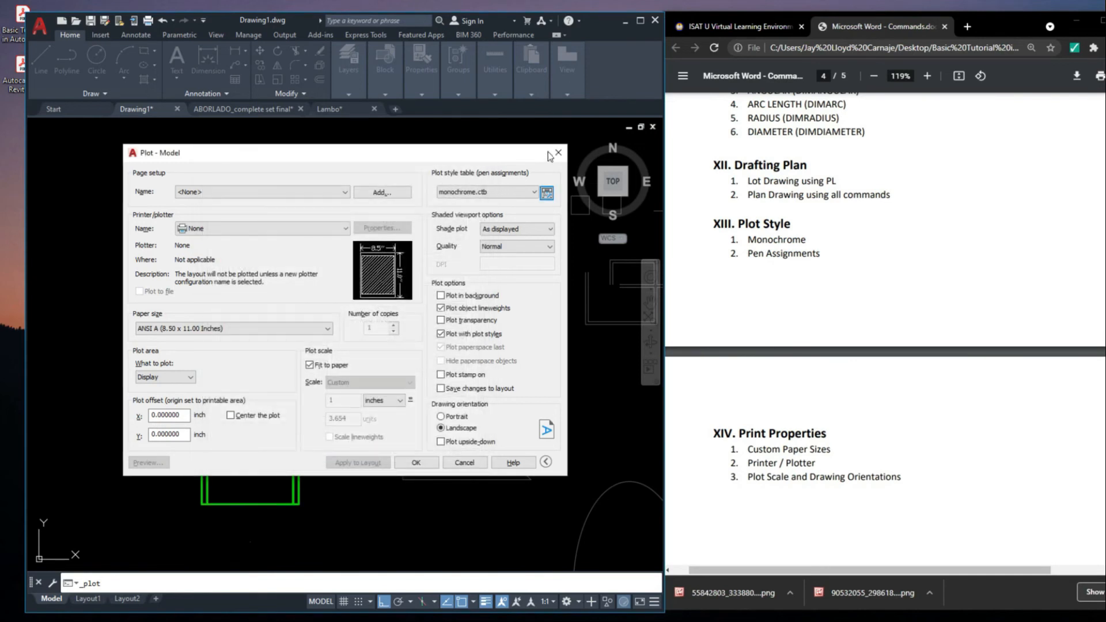
click(557, 155)
Select the upper blue set of concentric offset squares and check its assigned layer against the drawing's layer list
scroll(460, 265, up, 6)
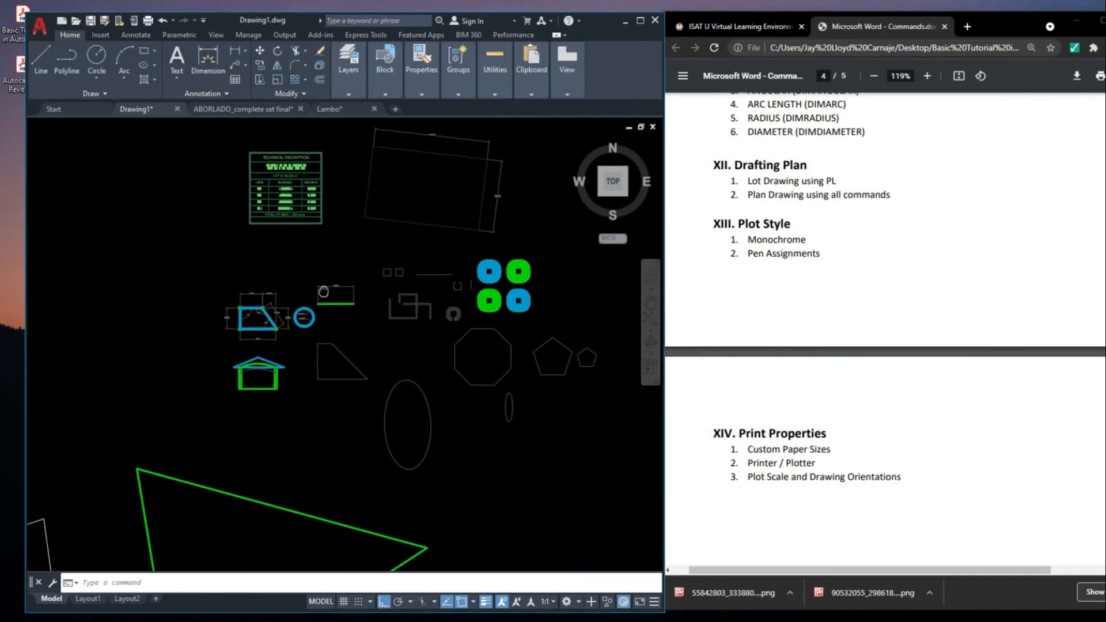
scroll(429, 270, down, 2)
click(434, 279)
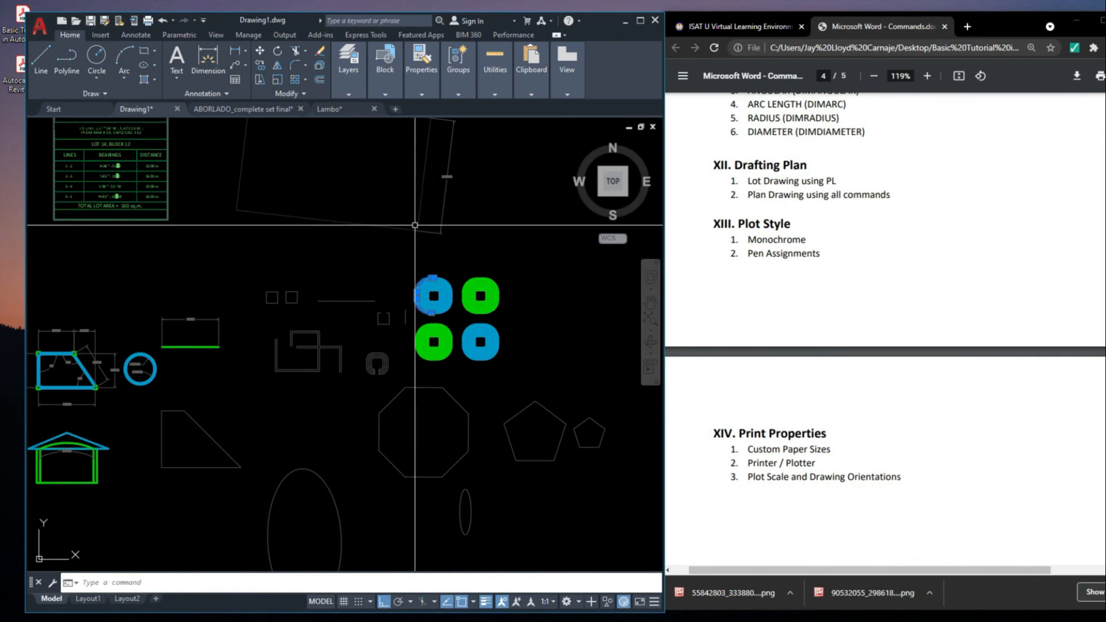
click(169, 35)
click(131, 35)
click(84, 34)
click(108, 34)
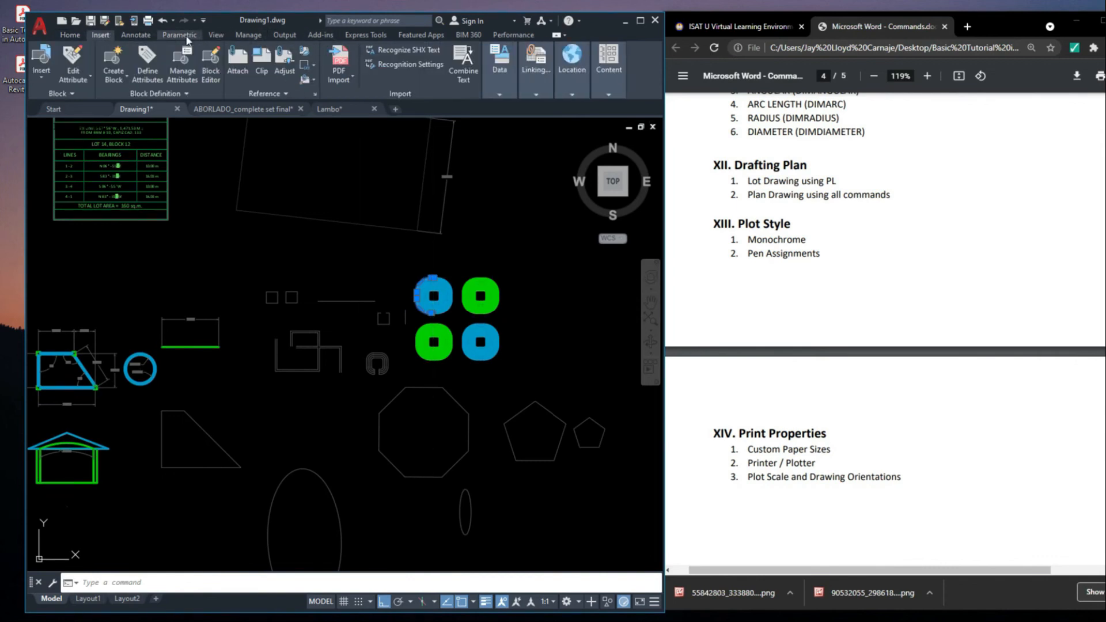
click(71, 36)
click(349, 81)
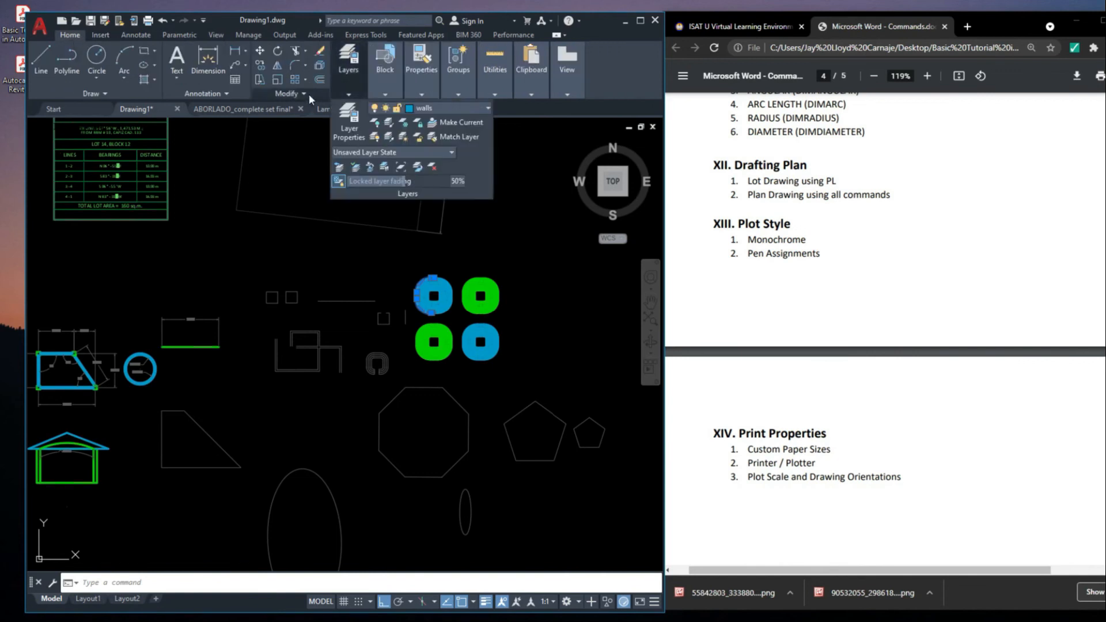
click(413, 109)
click(418, 111)
click(419, 110)
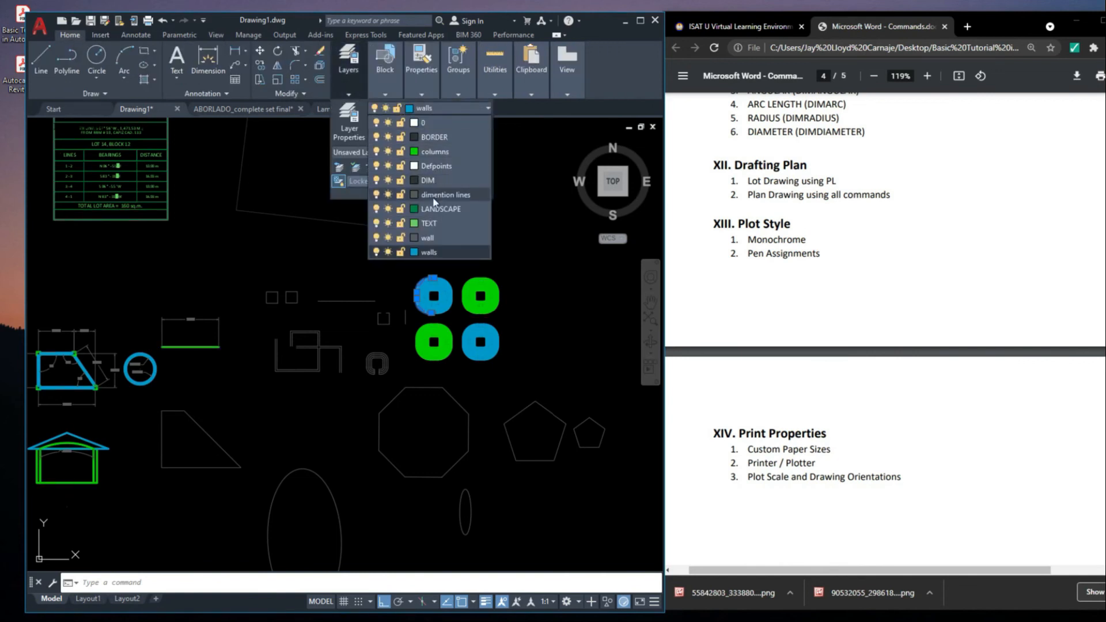
click(429, 110)
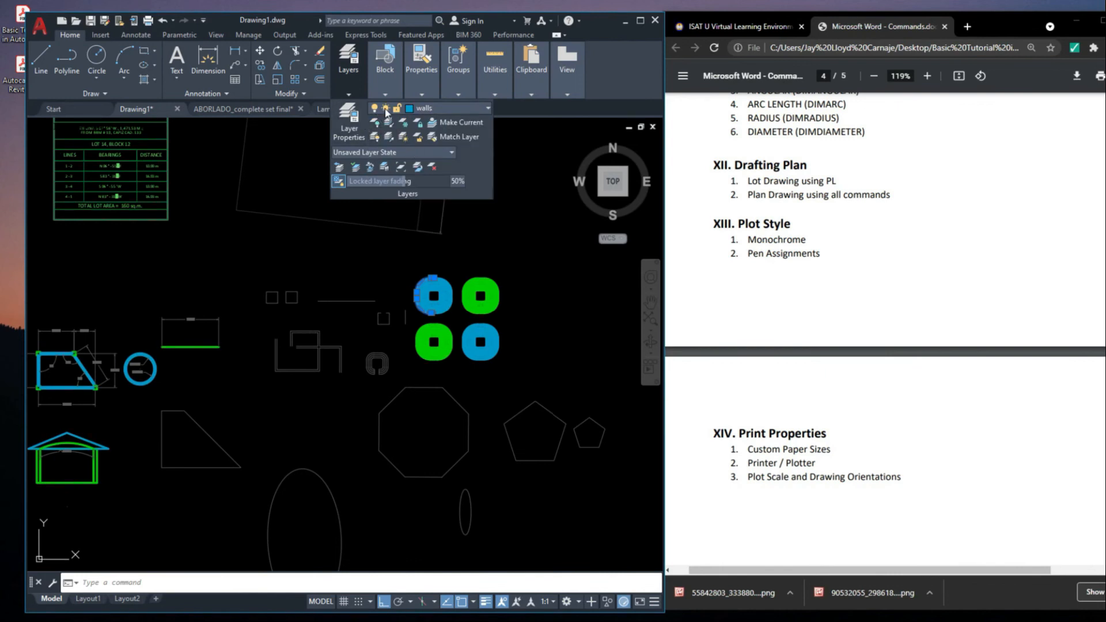
Create a new layer with the default name in the layer properties manager and close the manager
click(349, 121)
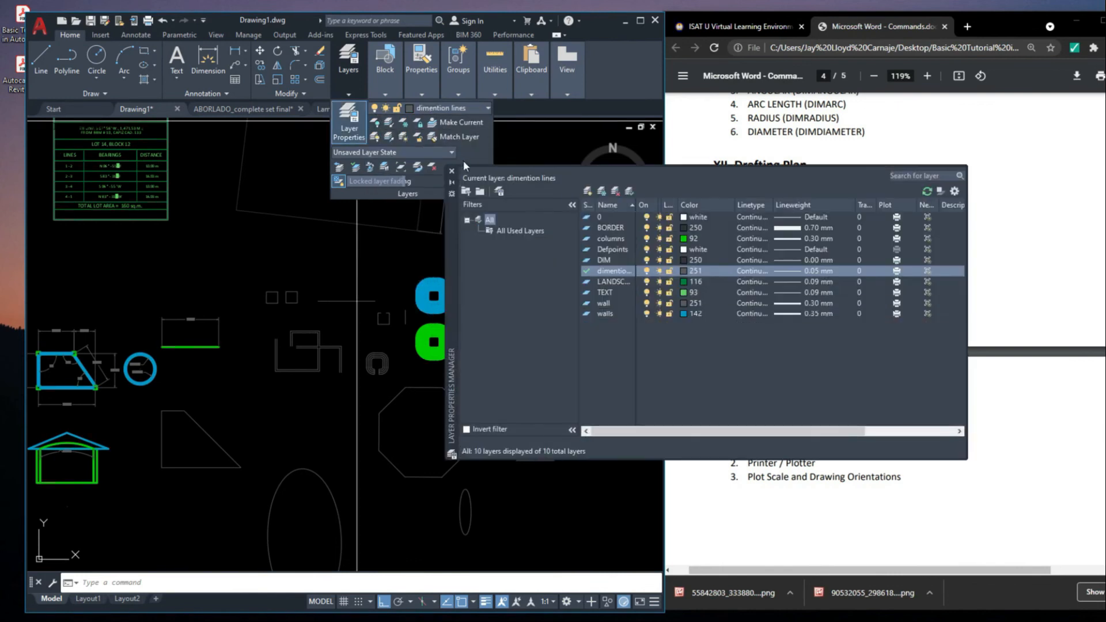
click(588, 192)
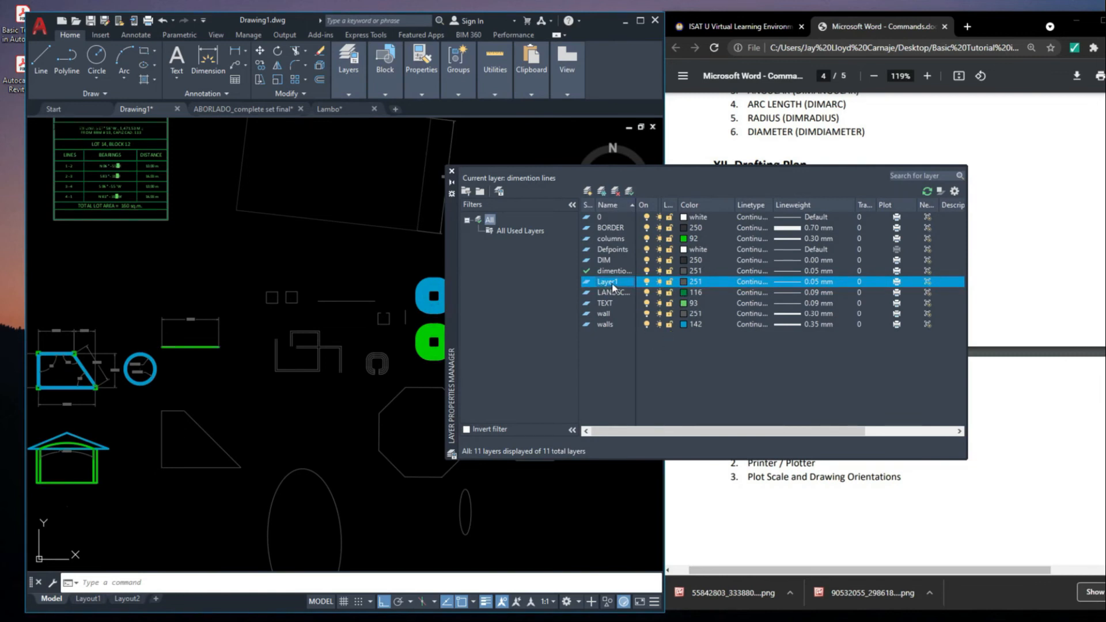
click(452, 172)
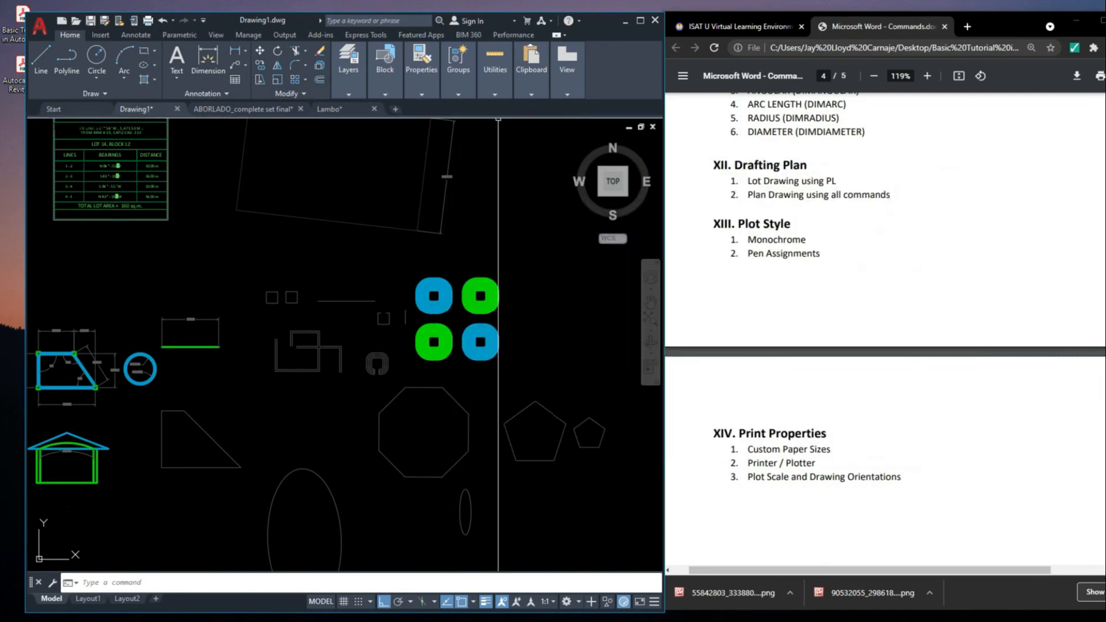
Maximize the drawing window and override the color of the upper blue set of offset squares with Red
click(640, 21)
scroll(695, 304, up, 5)
click(703, 395)
click(524, 217)
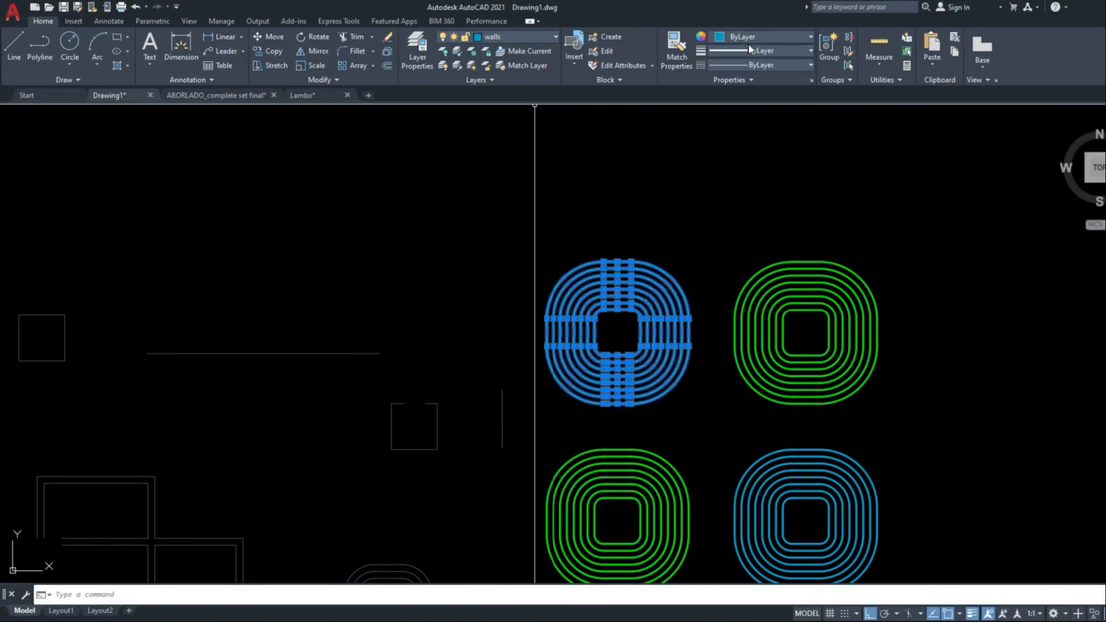
click(767, 37)
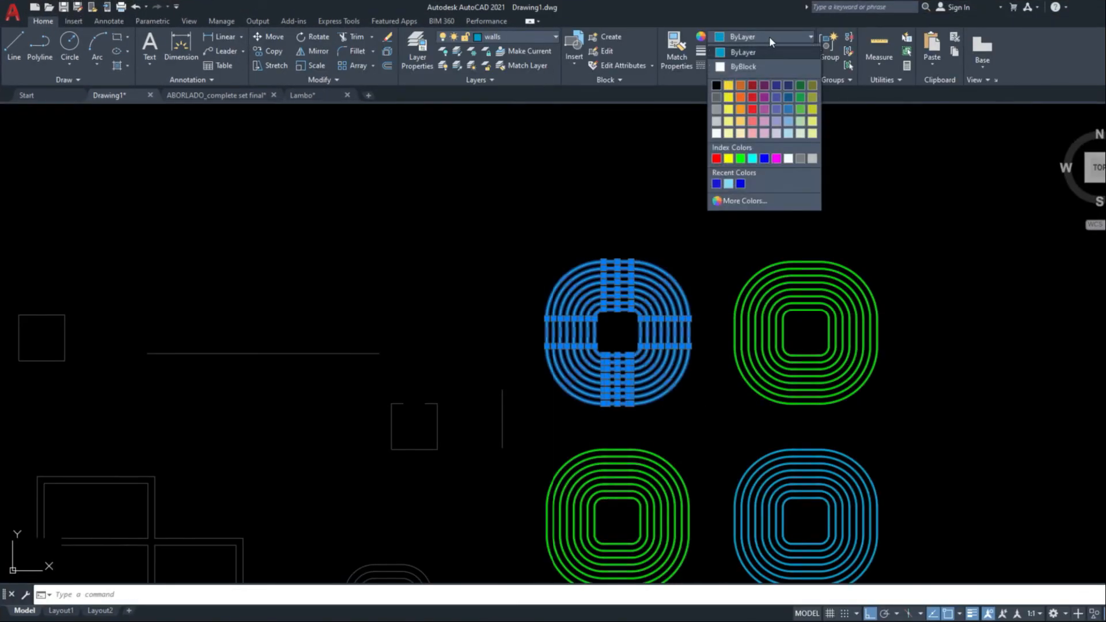
click(716, 158)
scroll(686, 236, down, 4)
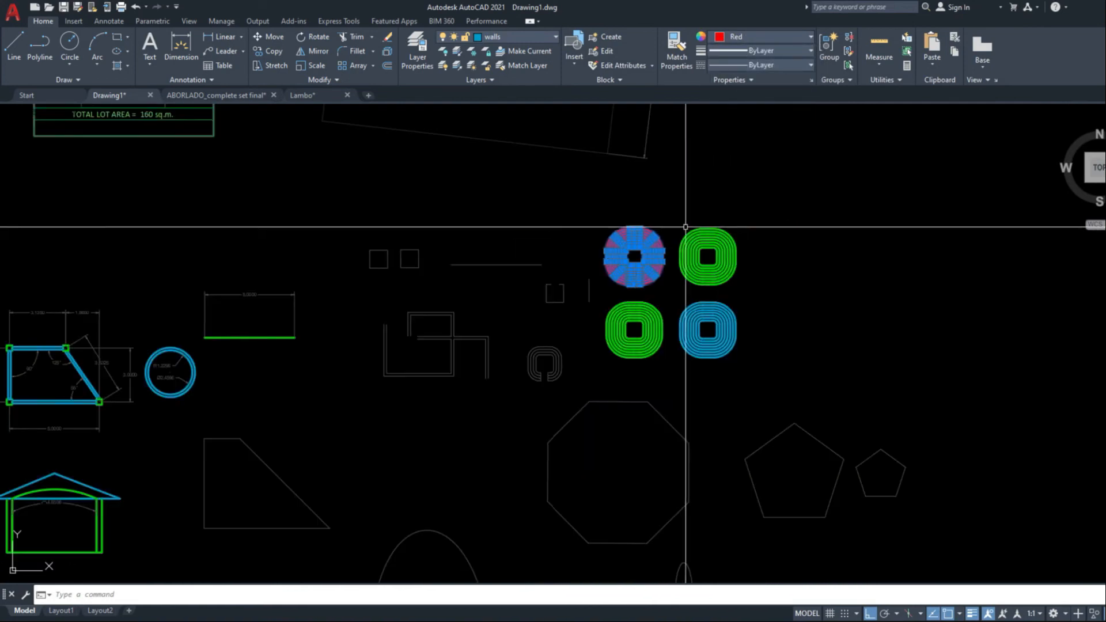
key(Escape)
Reopen the monochrome.ctb pen assignments, review the lineweights available for Color 1, and close the plot settings without changes
key(ctrl+p)
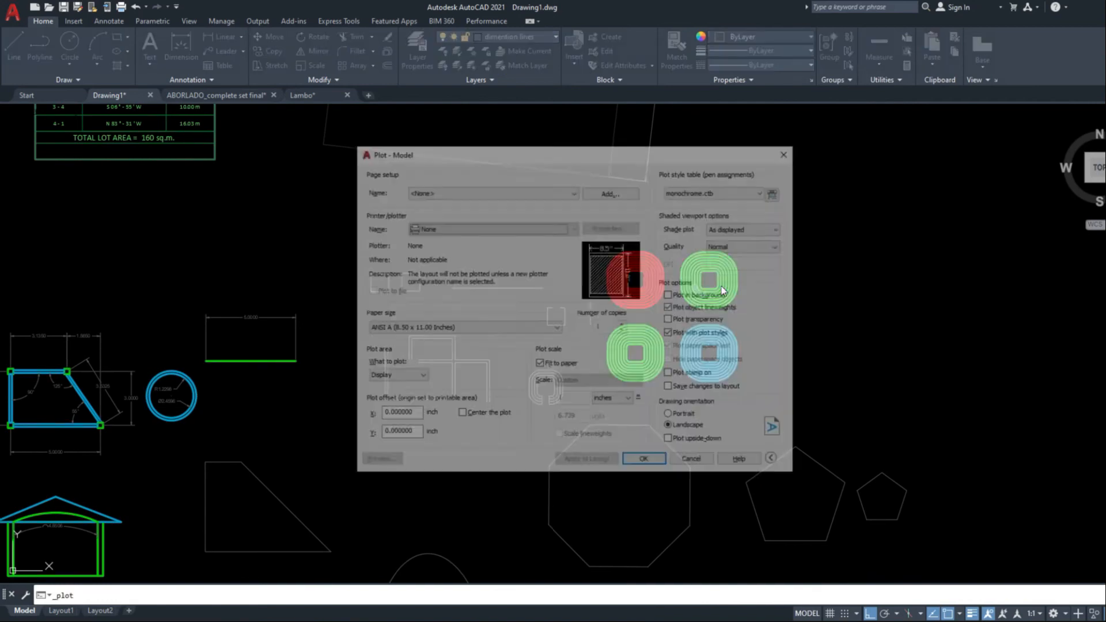
click(776, 193)
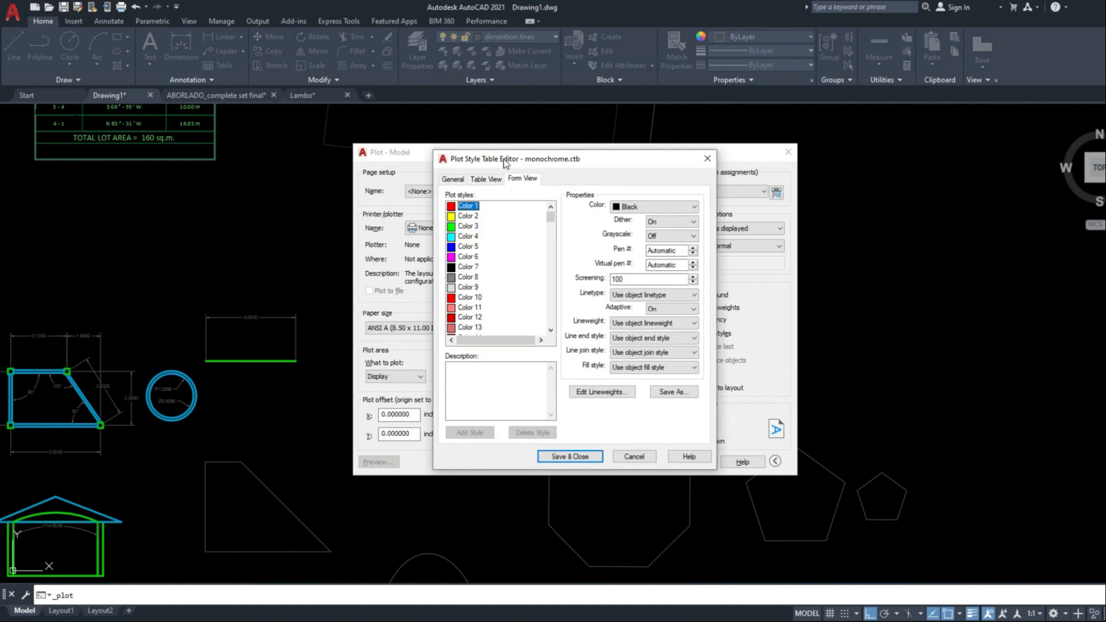
drag(505, 163, 587, 158)
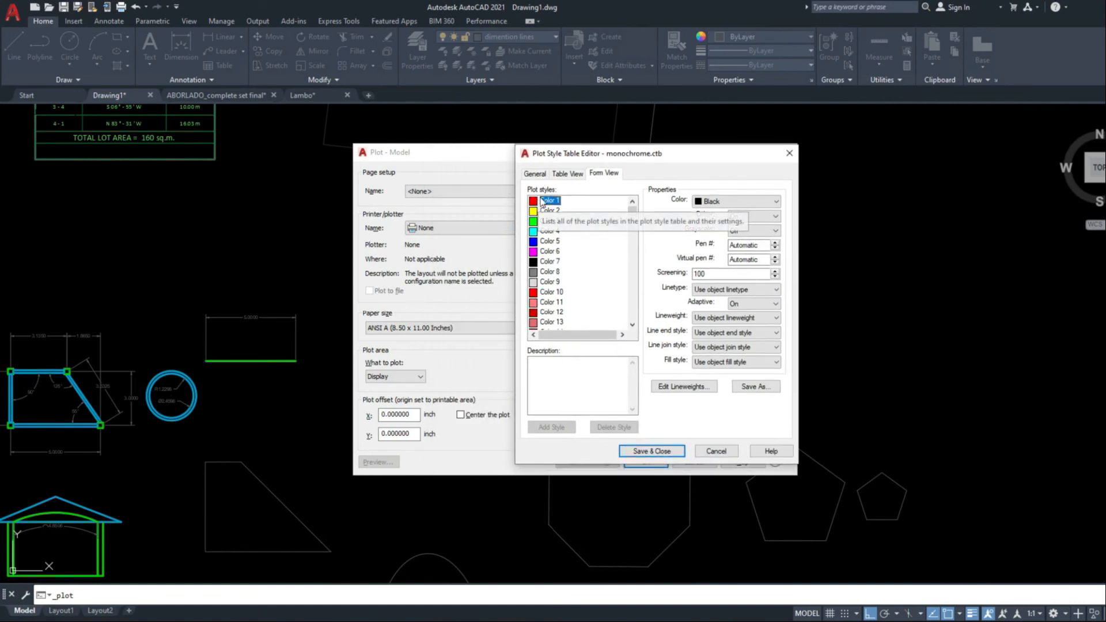
click(740, 320)
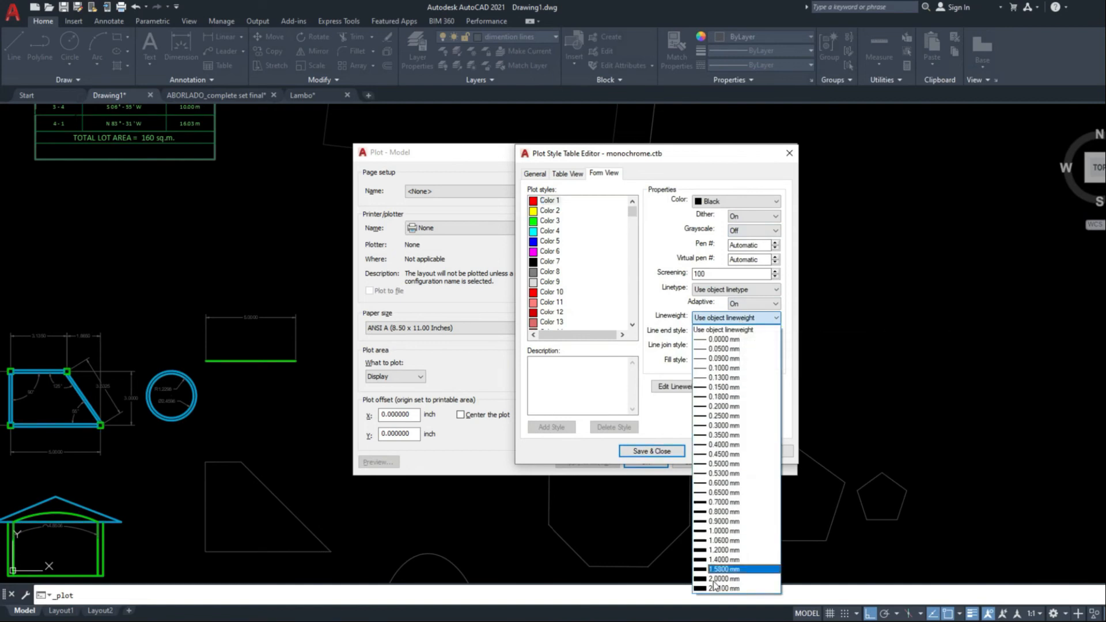
click(915, 390)
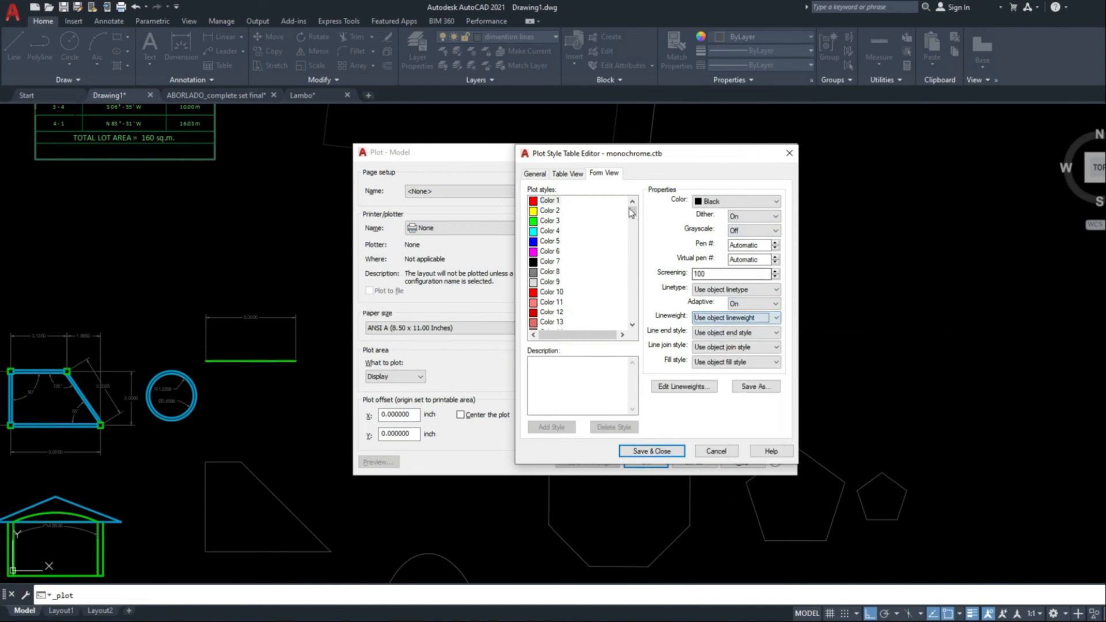
click(787, 154)
drag(711, 161, 676, 254)
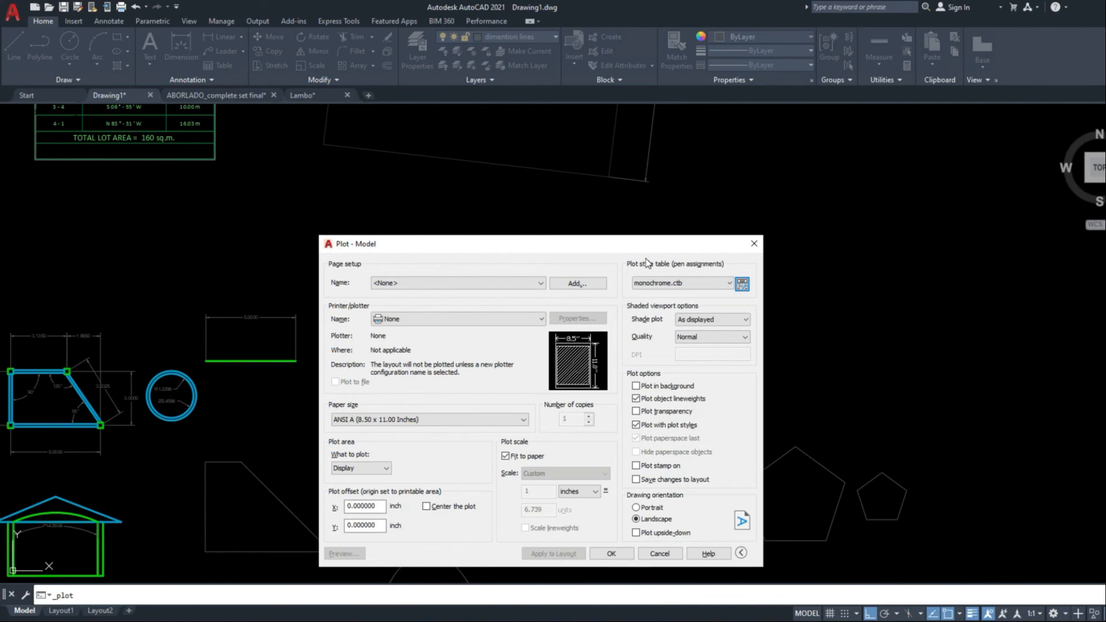
click(754, 245)
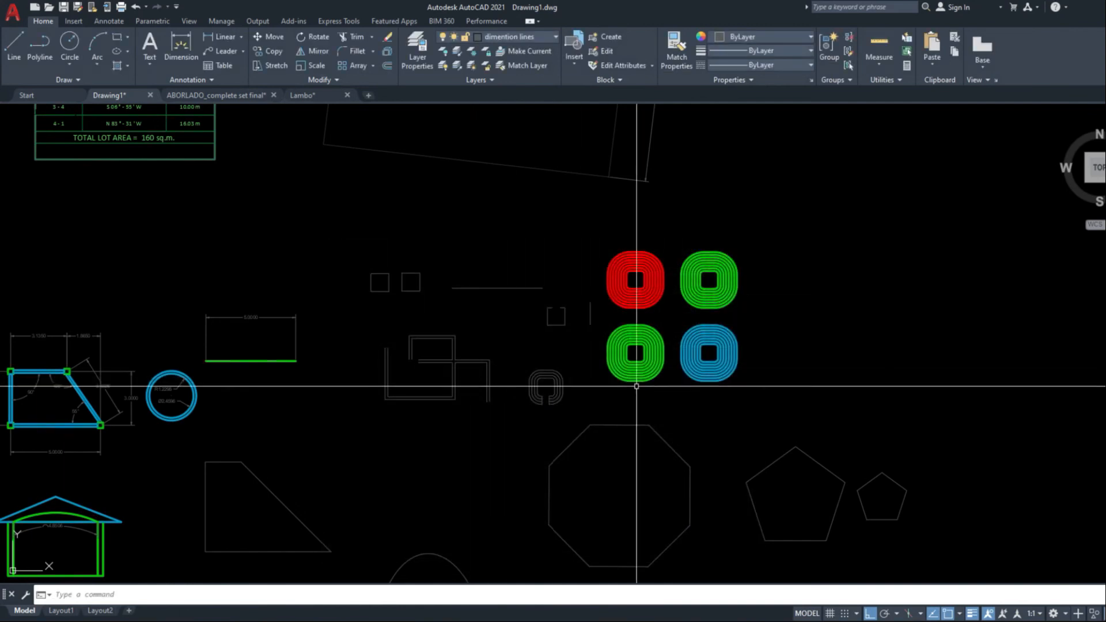
Switch to the open two-storey residential complete-set drawing and look over its floor plan, elevation and detail sheets
middle_drag(638, 382, 649, 430)
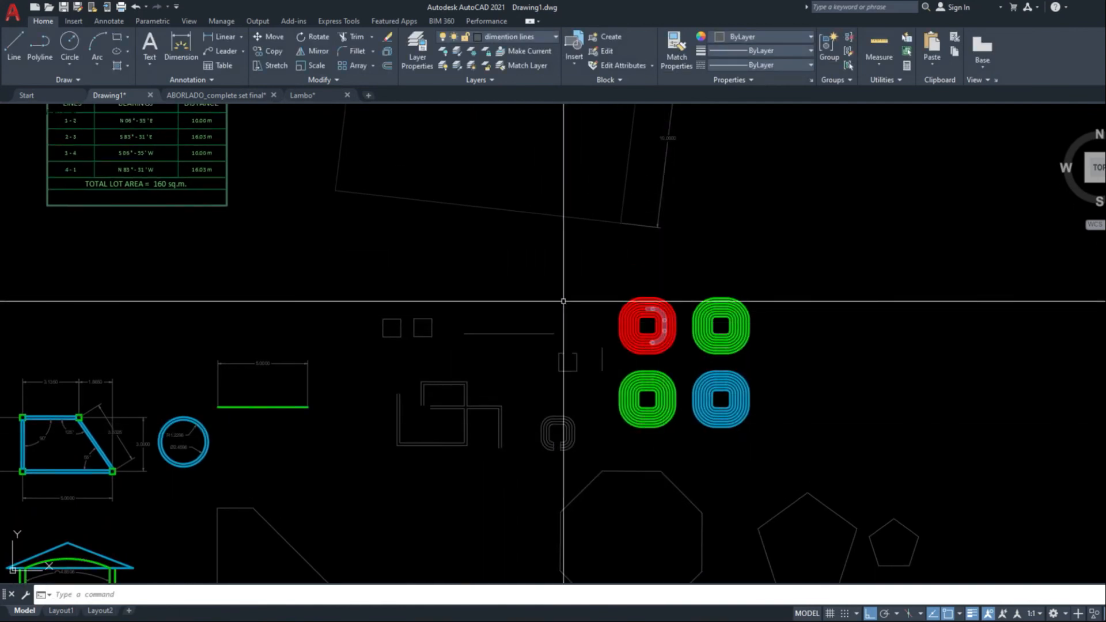
scroll(565, 299, down, 8)
click(201, 81)
click(390, 147)
click(340, 136)
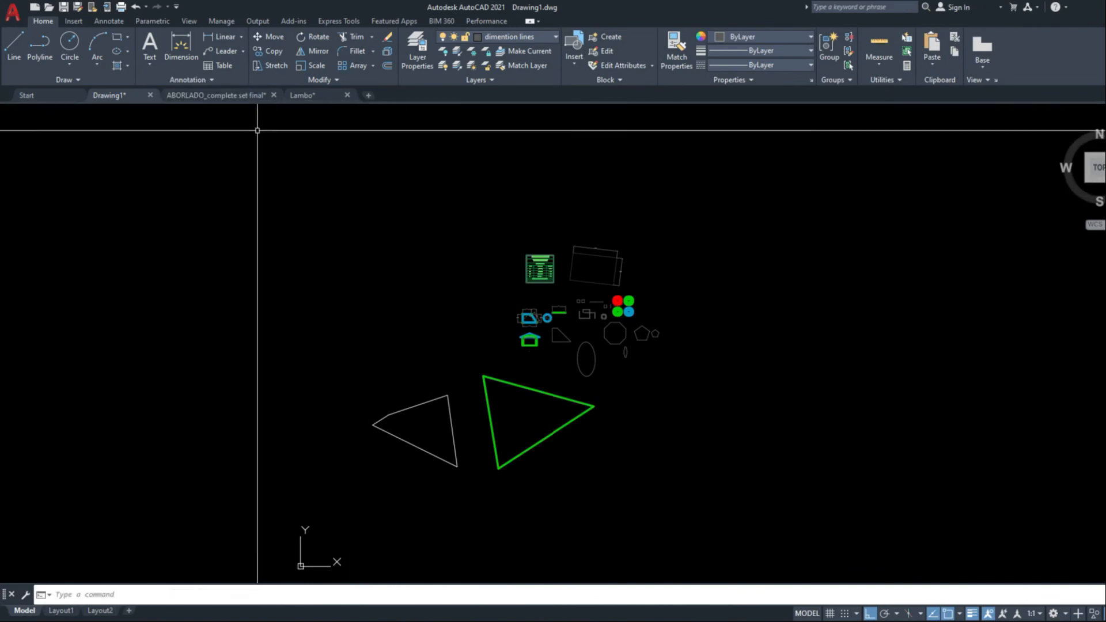
click(215, 94)
scroll(487, 239, down, 4)
middle_drag(470, 356, 510, 211)
mouse_move(460, 268)
middle_down()
mouse_move(492, 415)
mouse_move(523, 270)
middle_up()
scroll(470, 196, up, 4)
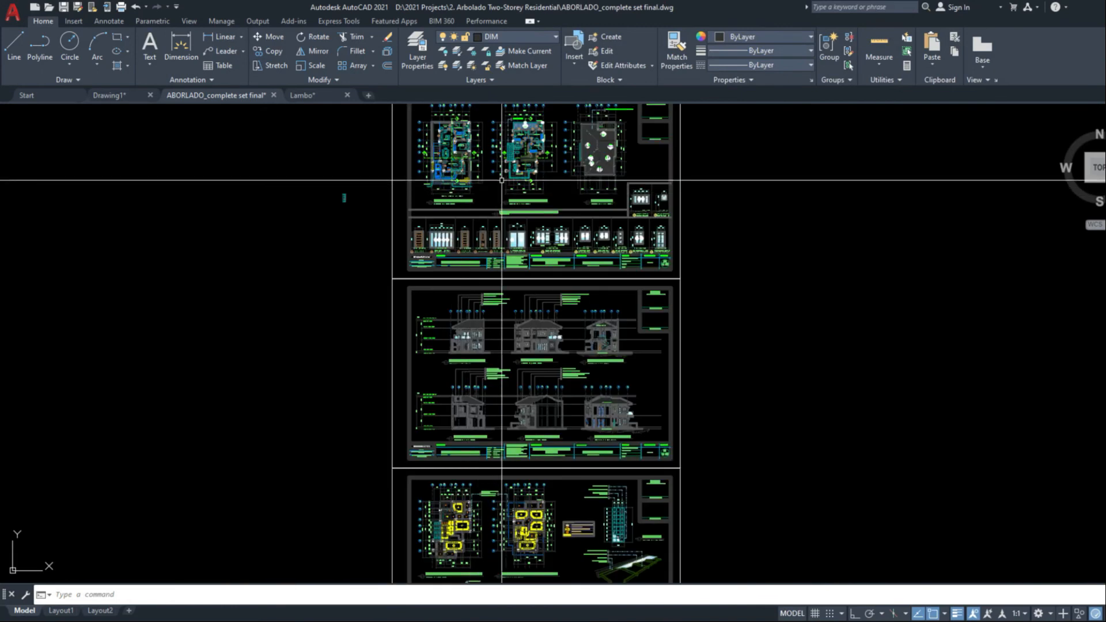
scroll(506, 177, down, 2)
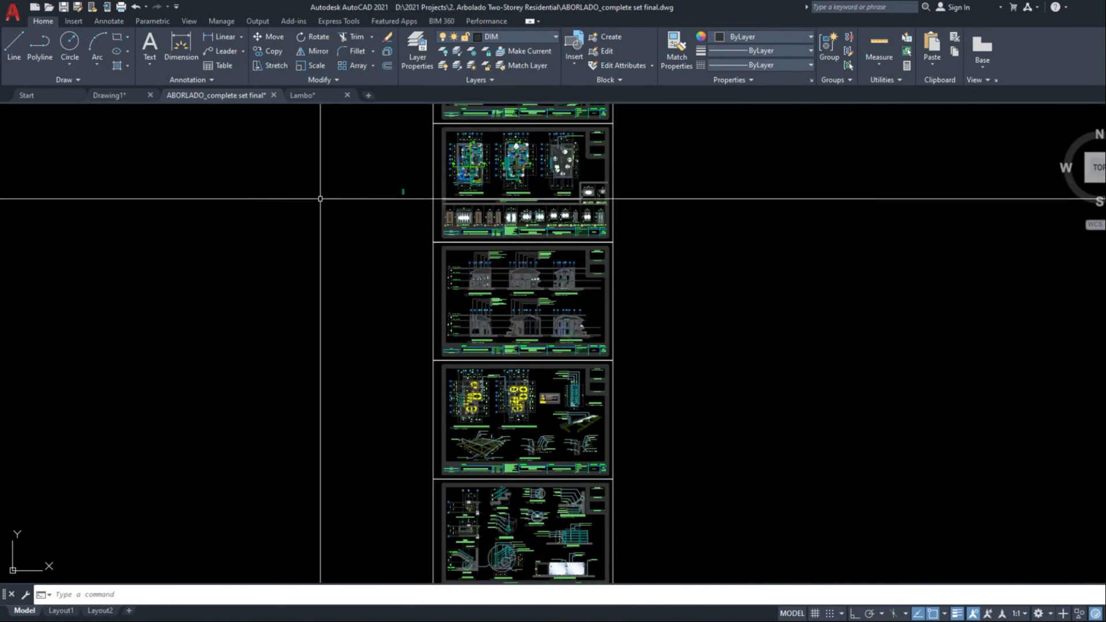
Examine the cover sheet with the perspective, site development plan and vicinity map, and inspect the floor plan around the family area and balcony
scroll(538, 171, up, 4)
middle_drag(519, 183, 522, 375)
scroll(544, 242, down, 2)
middle_drag(462, 159, 492, 290)
scroll(487, 277, up, 4)
scroll(481, 287, up, 2)
scroll(531, 232, down, 2)
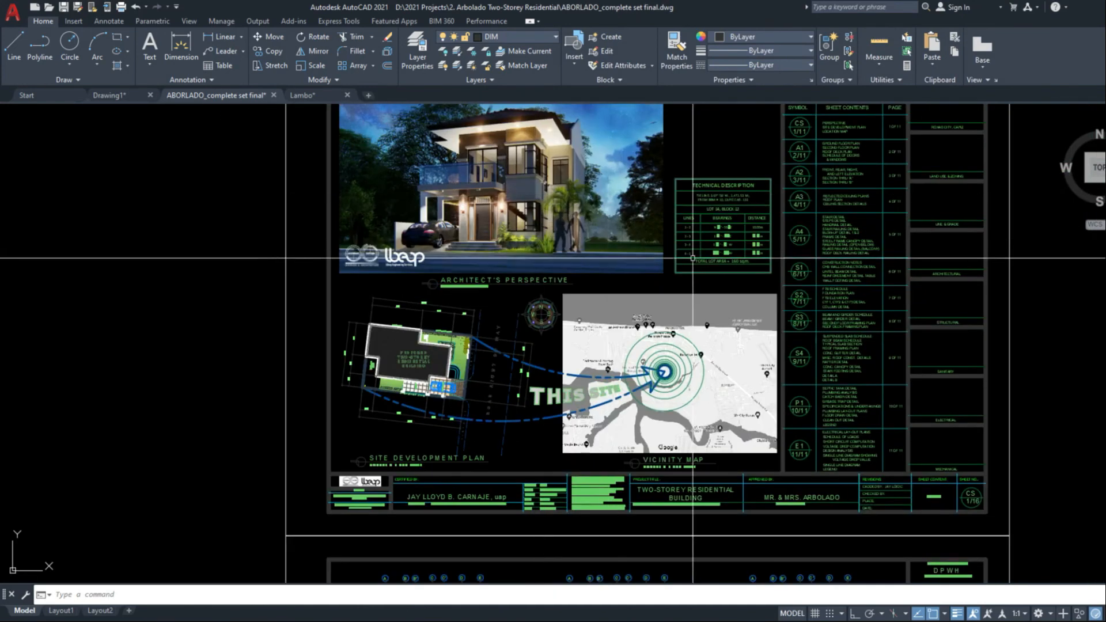
middle_drag(674, 424, 672, 276)
middle_drag(745, 524, 688, 340)
scroll(558, 413, up, 6)
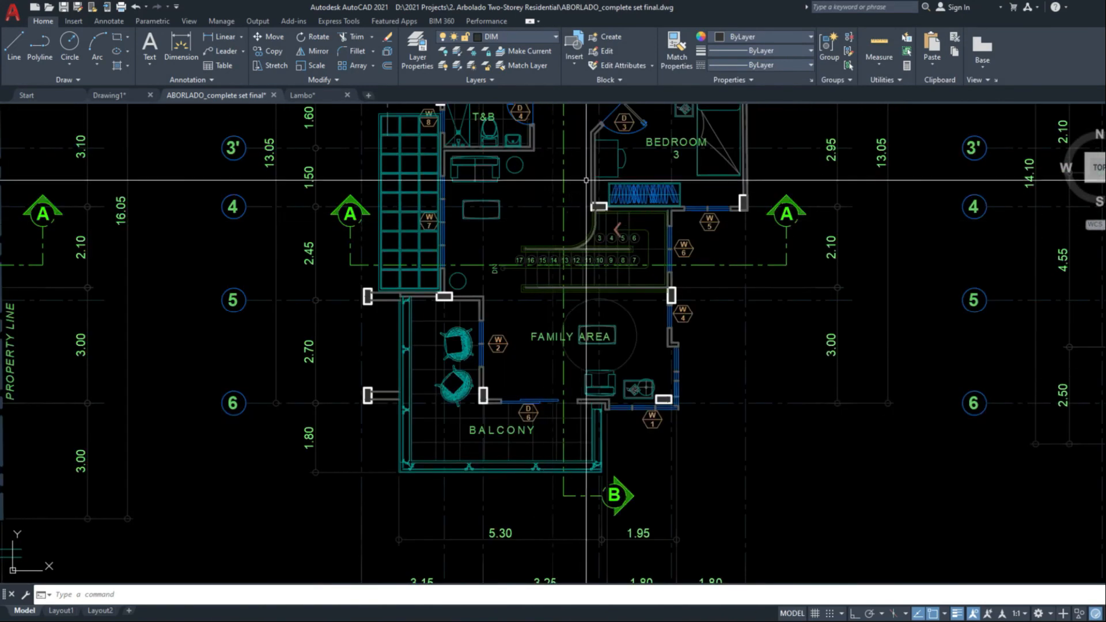
Examine the floor and roof plans with the lineweight display turned off and back on
scroll(613, 345, down, 4)
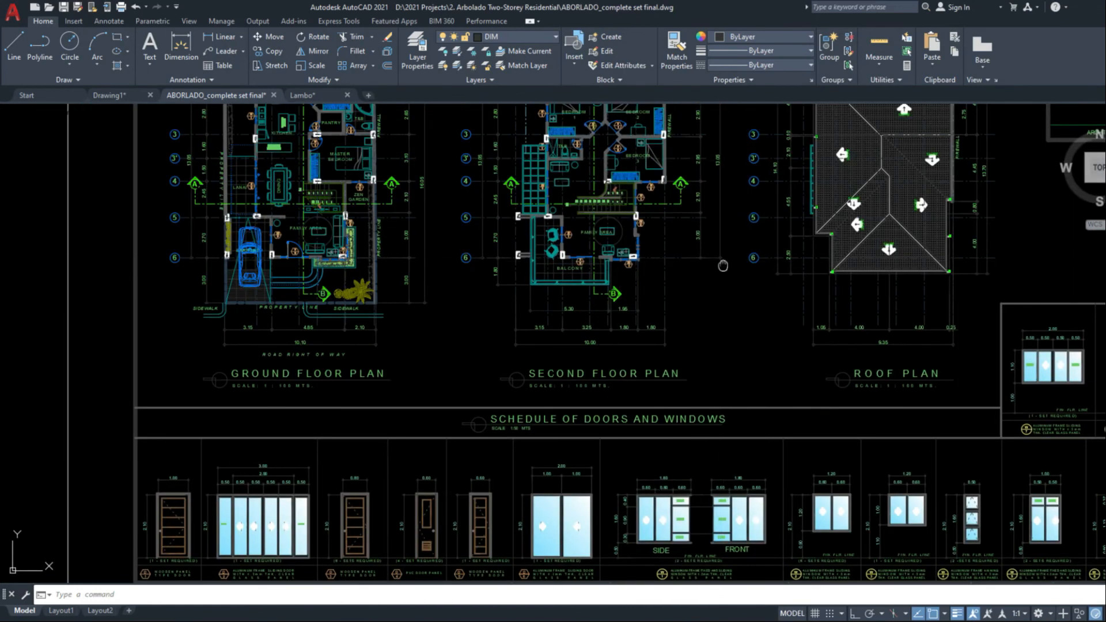
middle_drag(750, 200, 763, 269)
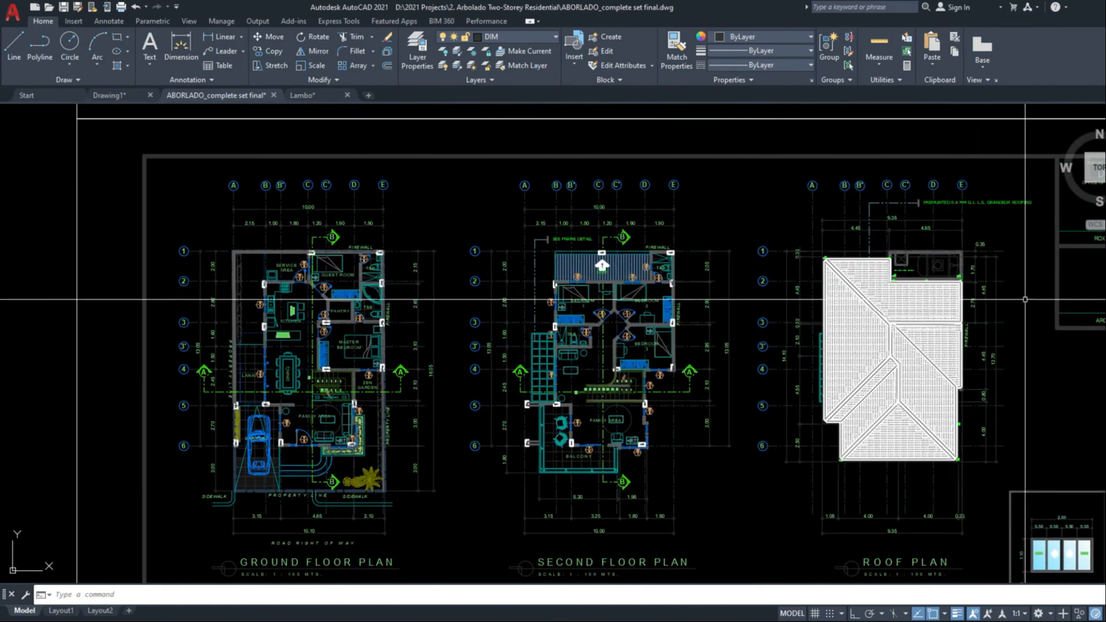
middle_drag(801, 324, 866, 342)
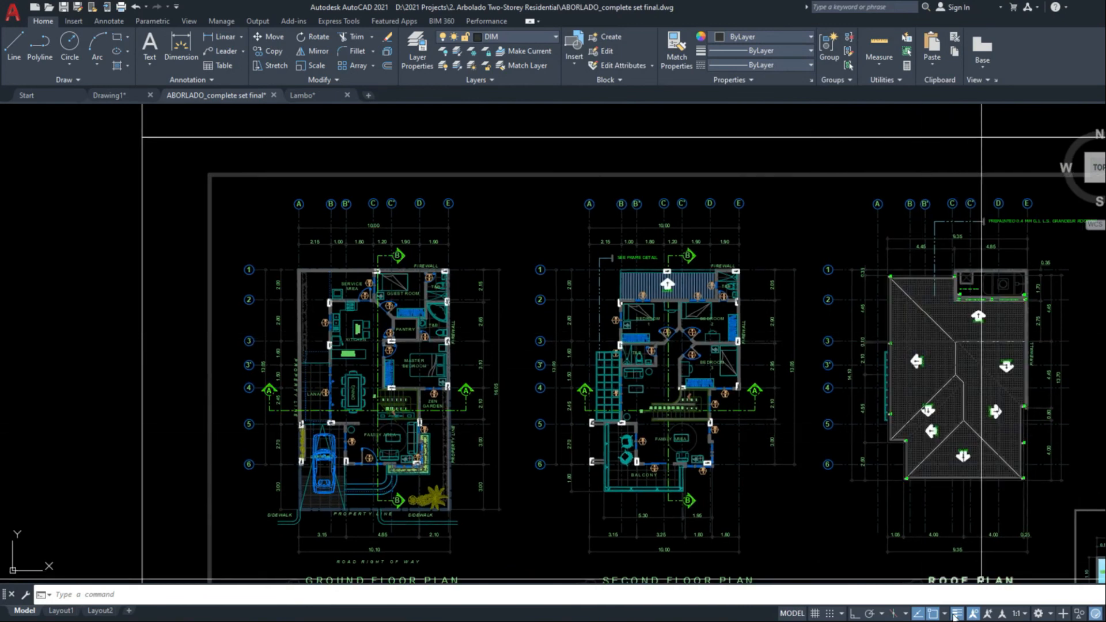
scroll(637, 288, down, 4)
scroll(646, 326, up, 4)
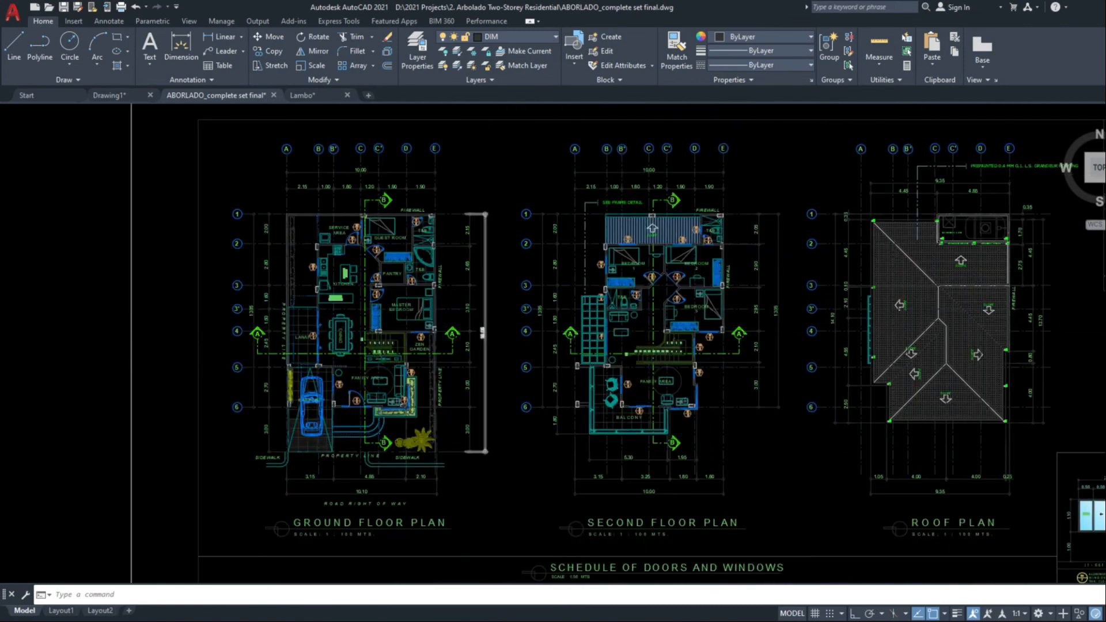
scroll(527, 354, up, 2)
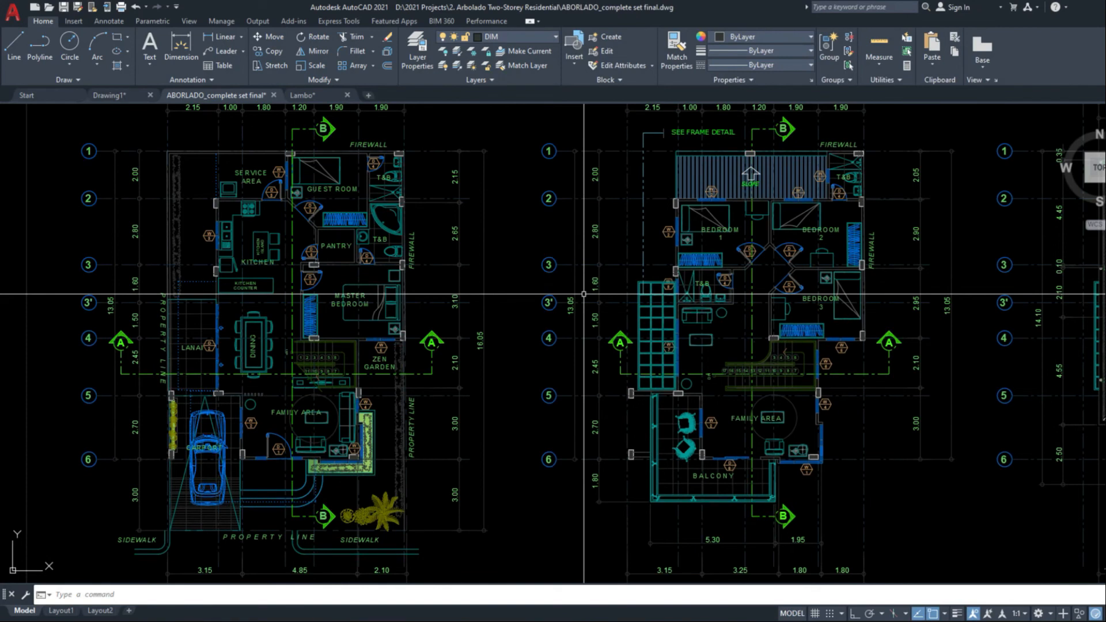
scroll(583, 294, down, 2)
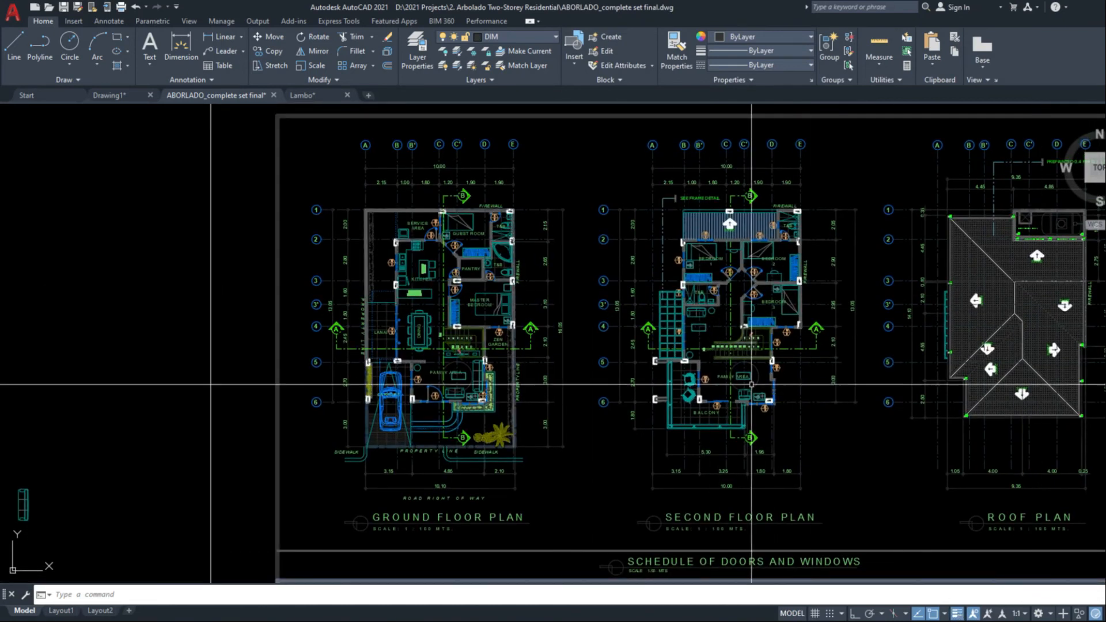
scroll(735, 370, down, 5)
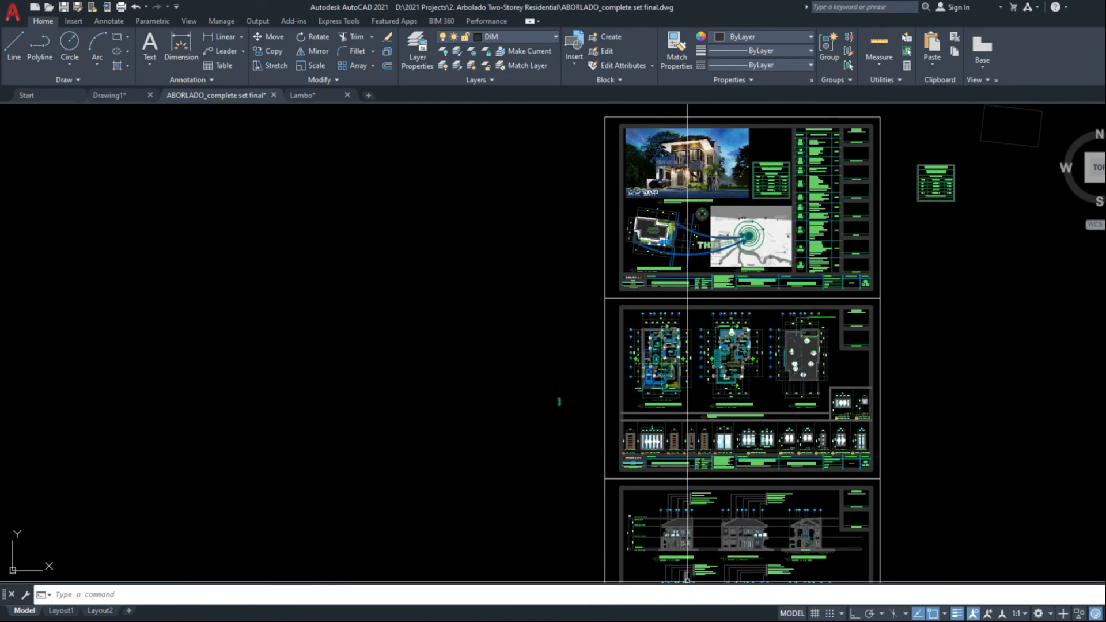
Place the drawing window beside the exercise list, switch to Drawing1, and bring the Print Properties section of the list into view
drag(664, 4, 98, 30)
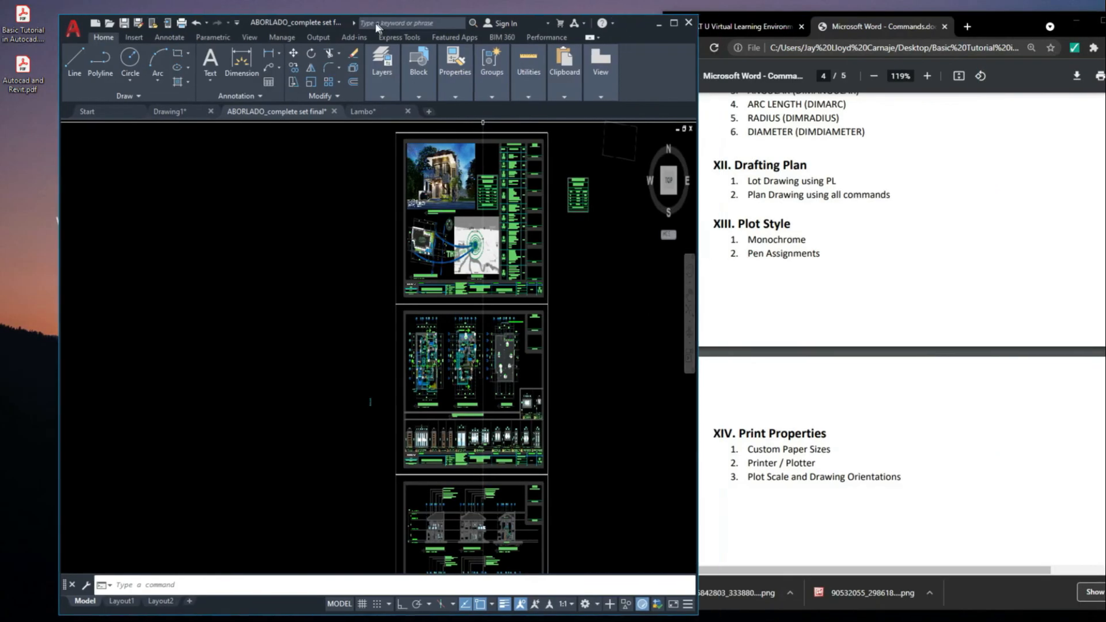
click(168, 100)
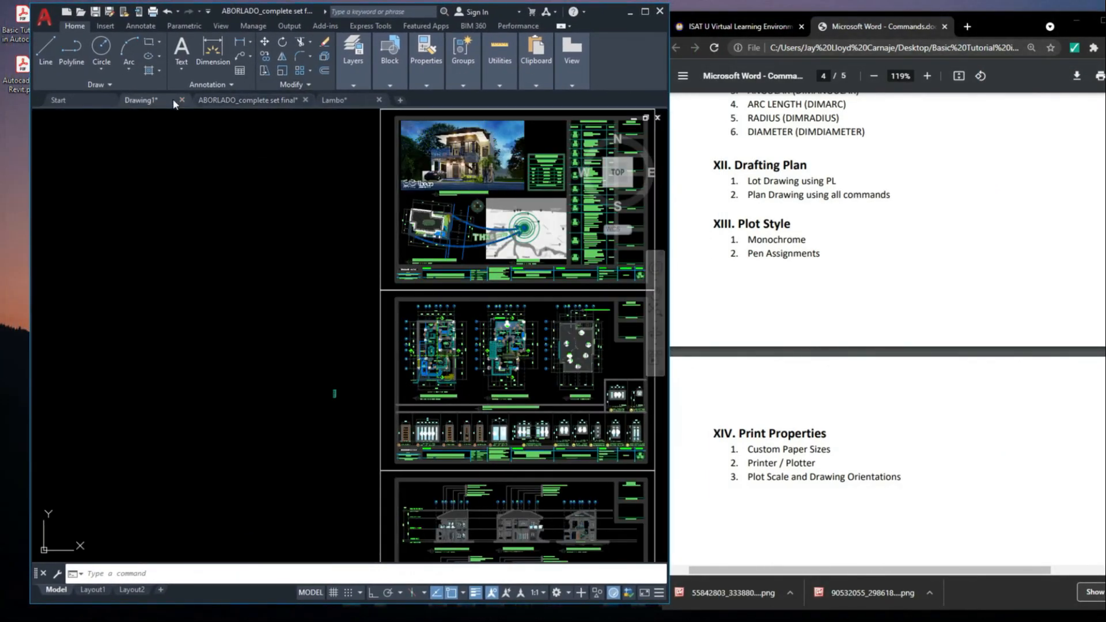
click(820, 253)
scroll(837, 323, down, 1)
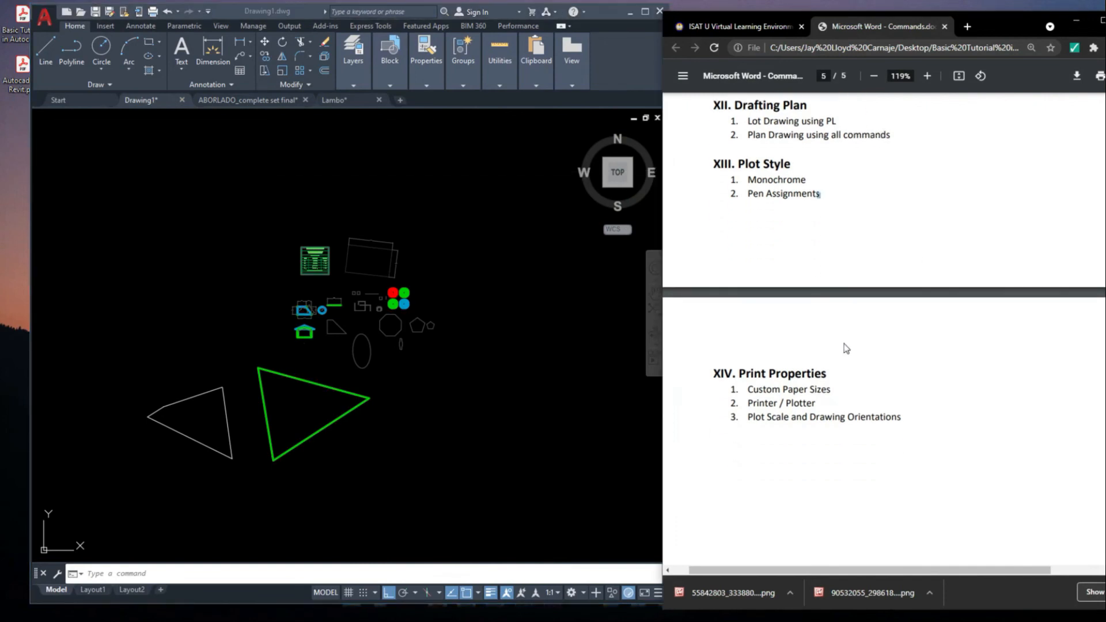
click(518, 382)
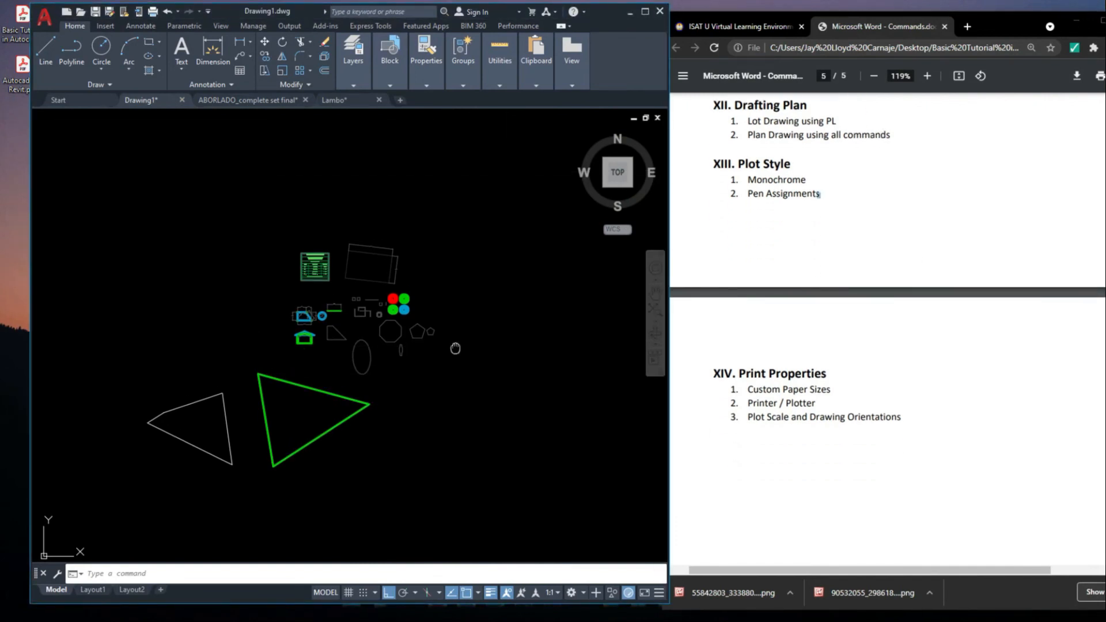
scroll(414, 311, up, 5)
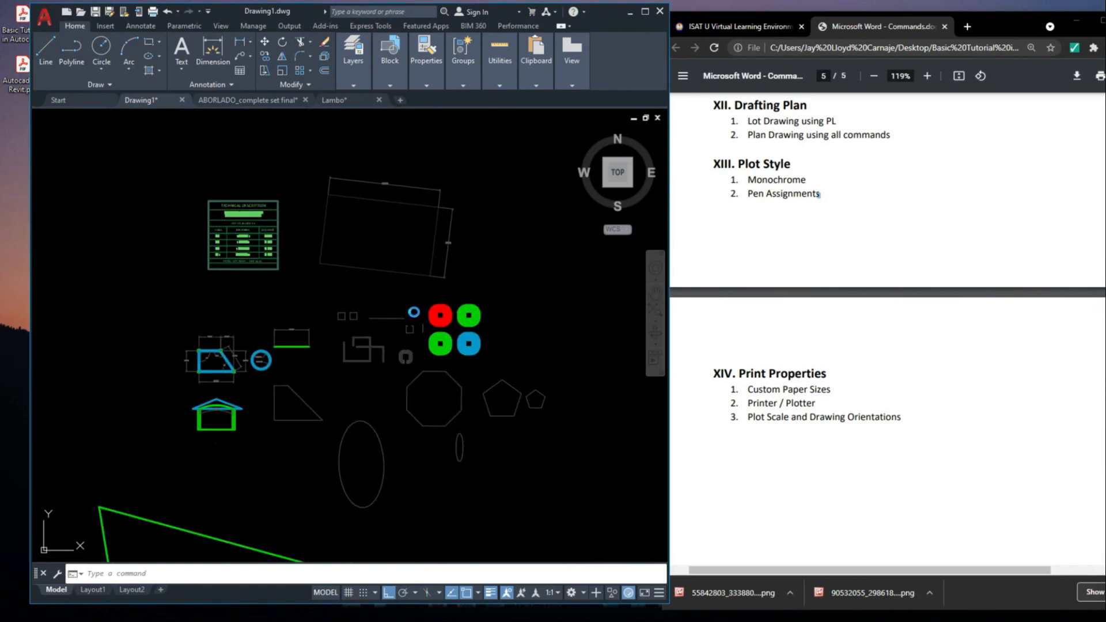
Open the plot settings for Drawing1 and choose Adobe PDF as the plotter
key(ctrl+p)
click(237, 182)
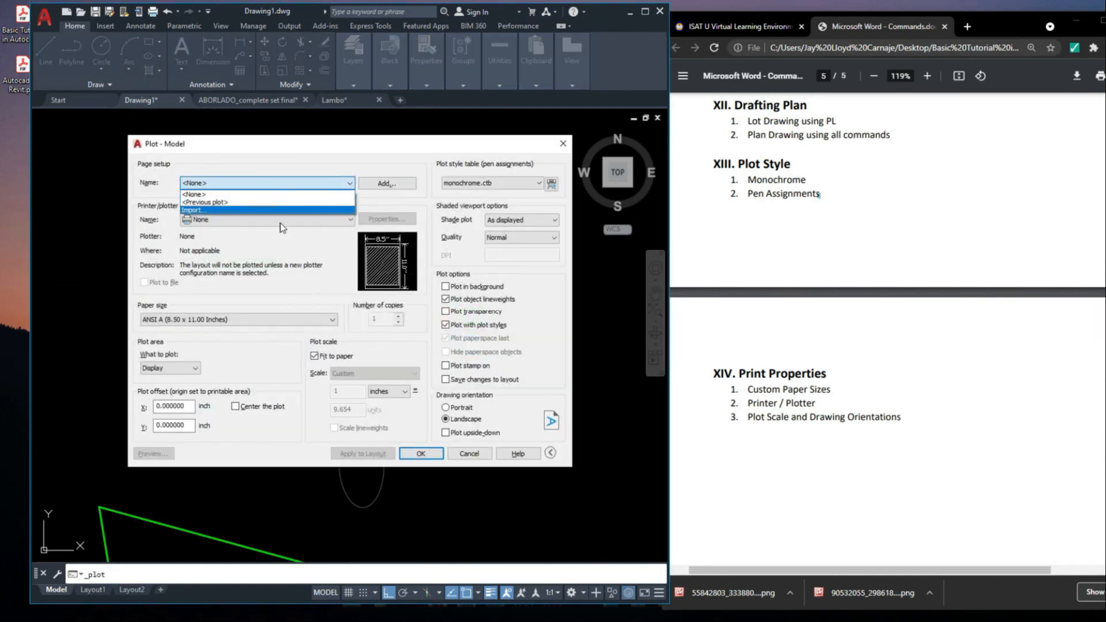
click(232, 217)
click(234, 216)
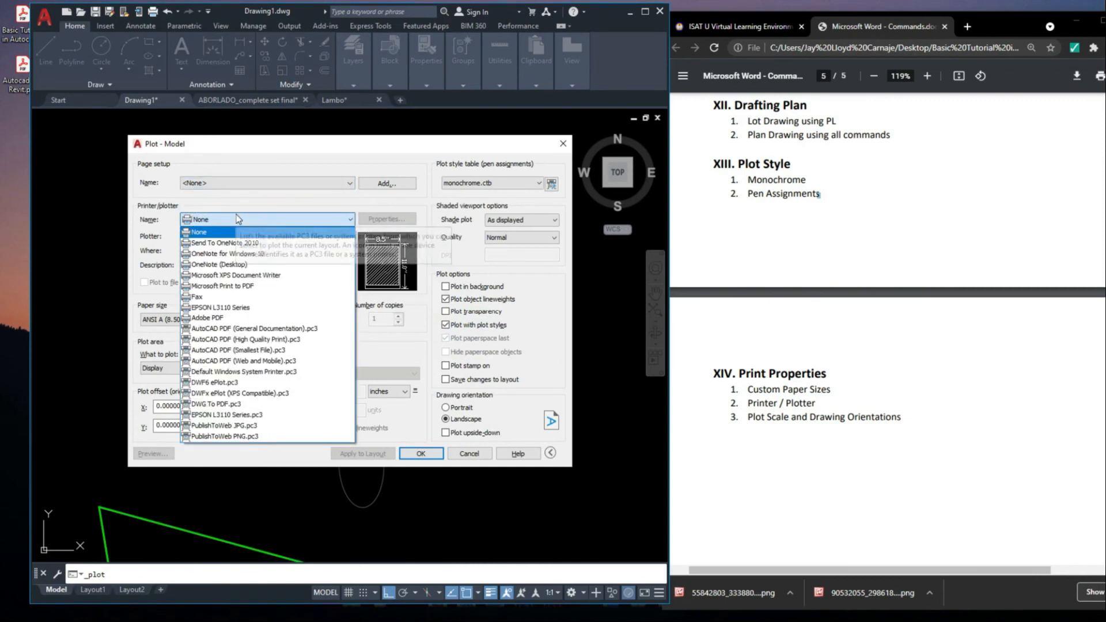
click(236, 219)
click(229, 222)
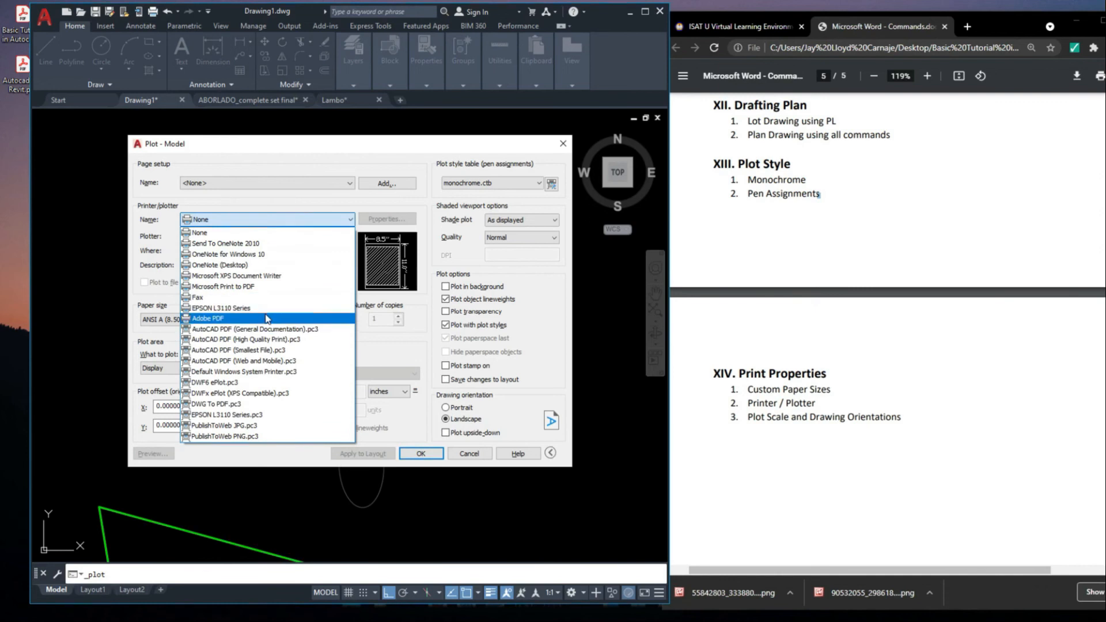
click(243, 320)
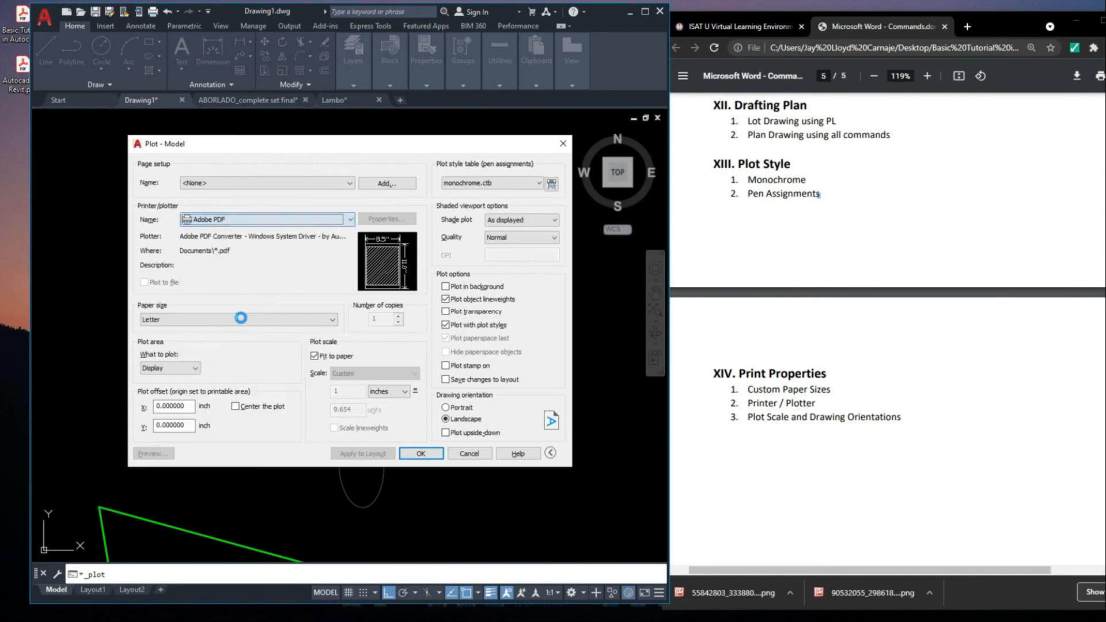
Review the paper sizes offered for Adobe PDF, down to Long Bondpaper, and close the plot settings without plotting
click(182, 318)
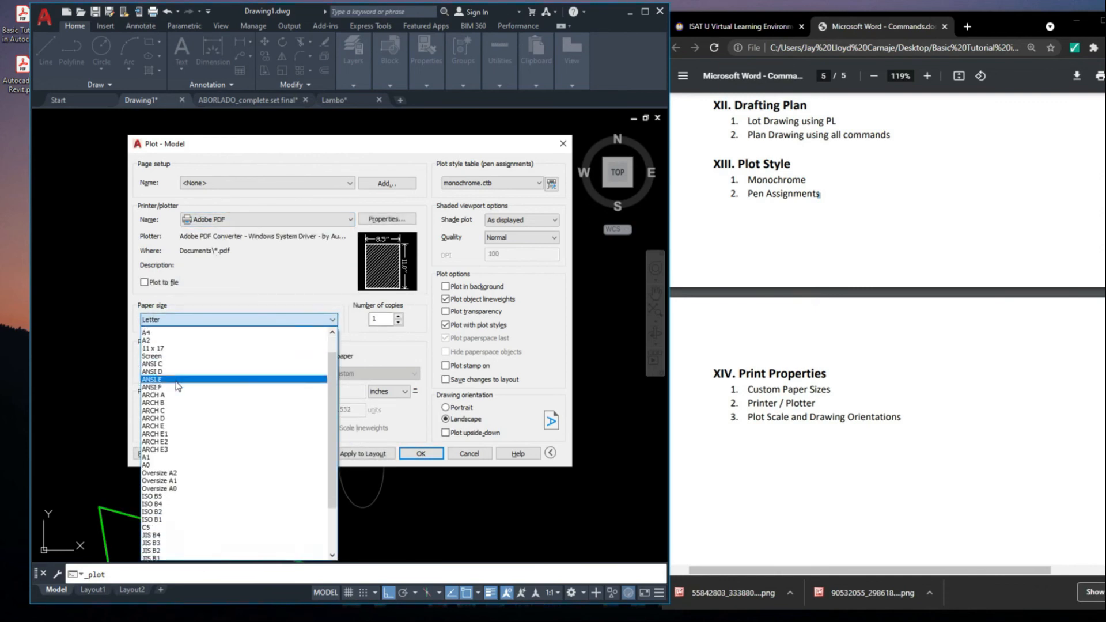
click(196, 332)
click(182, 322)
scroll(181, 358, down, 5)
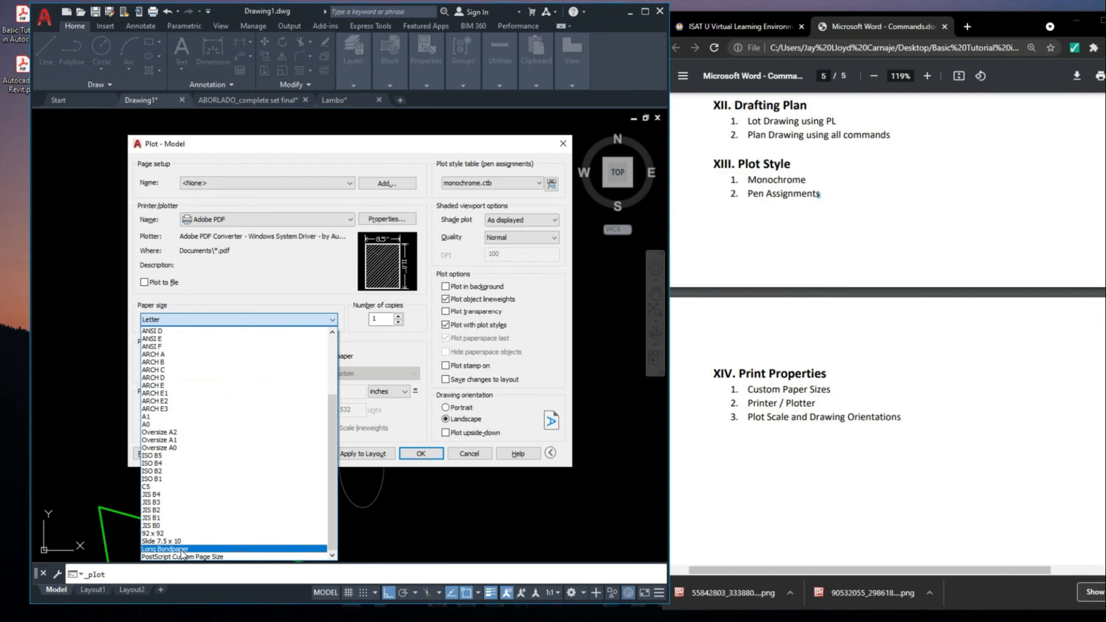
click(232, 291)
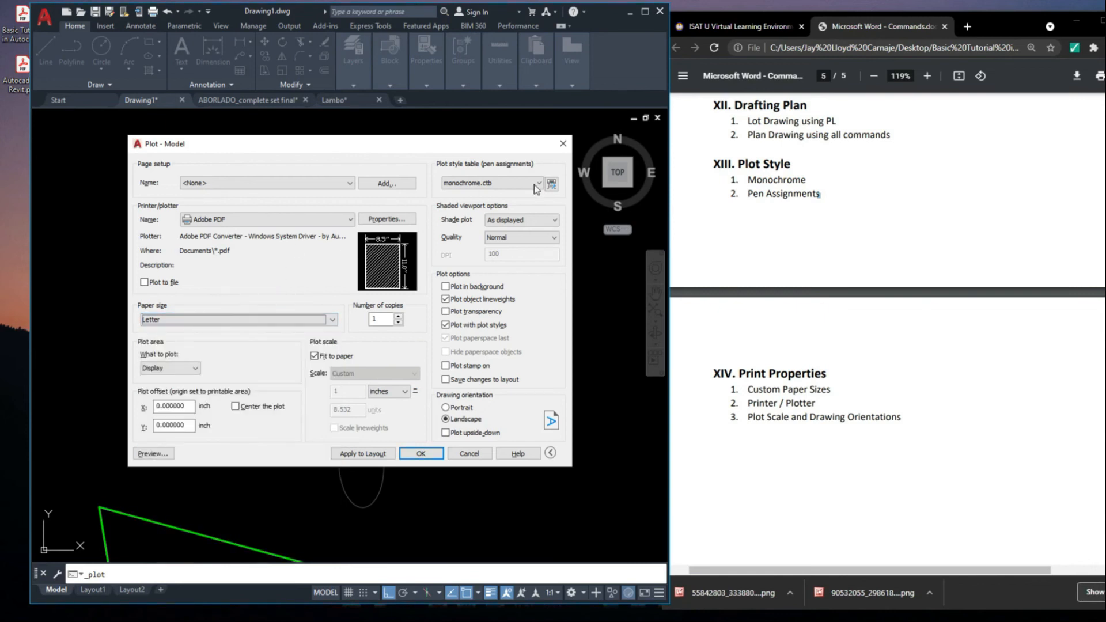
click(563, 145)
Switch back to the residential complete-set drawing and look over its sheets and ground floor plan
scroll(246, 292, down, 2)
scroll(287, 295, up, 3)
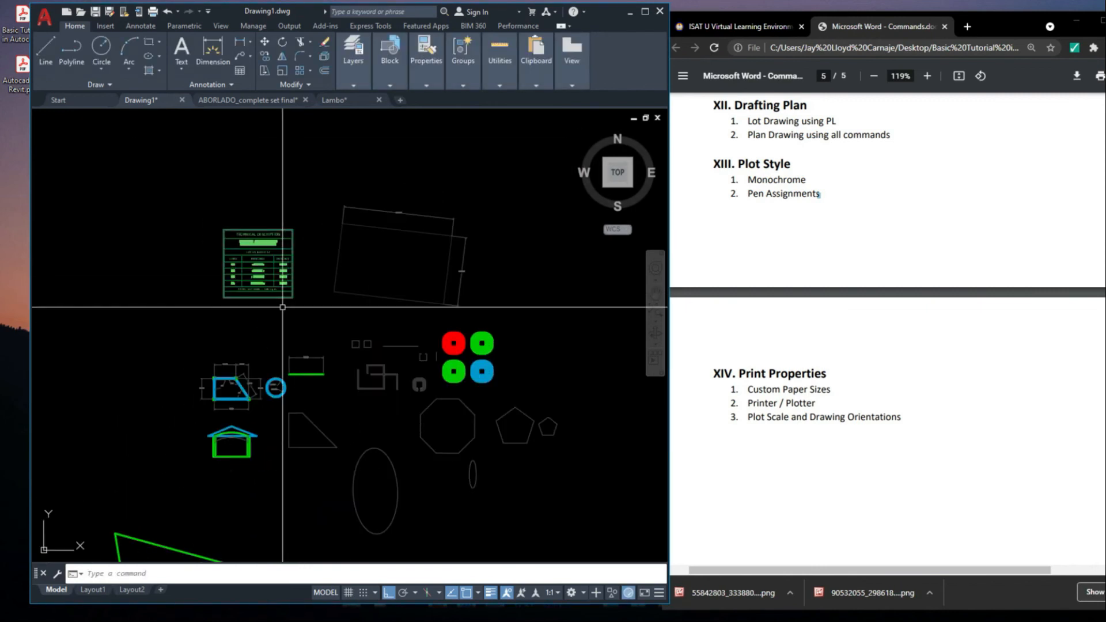
scroll(375, 395, down, 5)
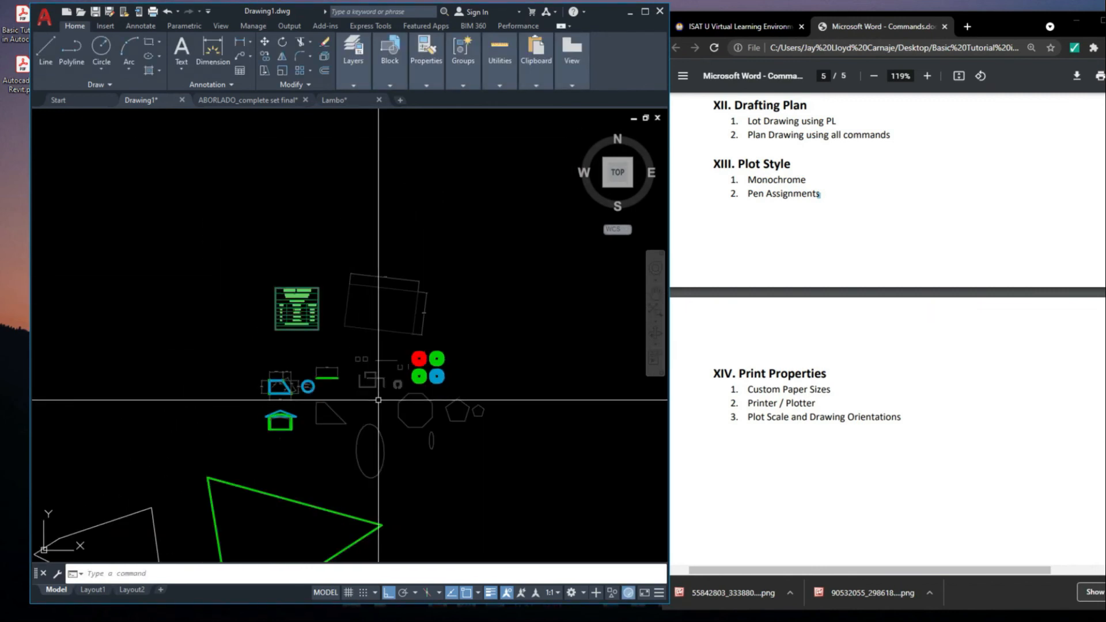
click(238, 100)
scroll(487, 299, down, 4)
scroll(385, 329, up, 4)
middle_drag(475, 321, 334, 357)
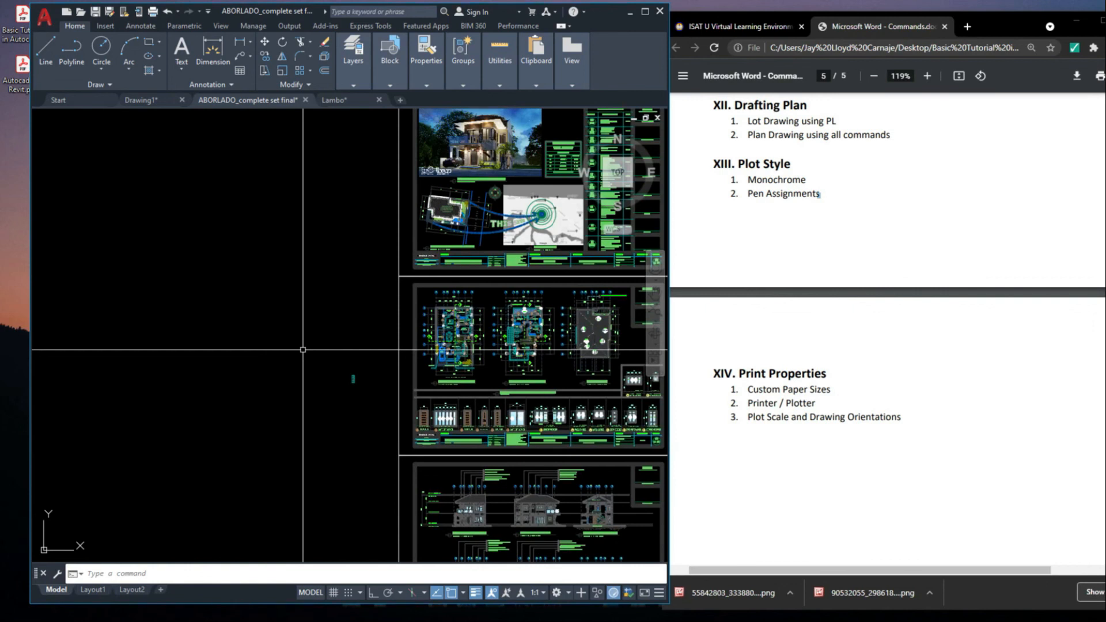
middle_drag(339, 284, 444, 296)
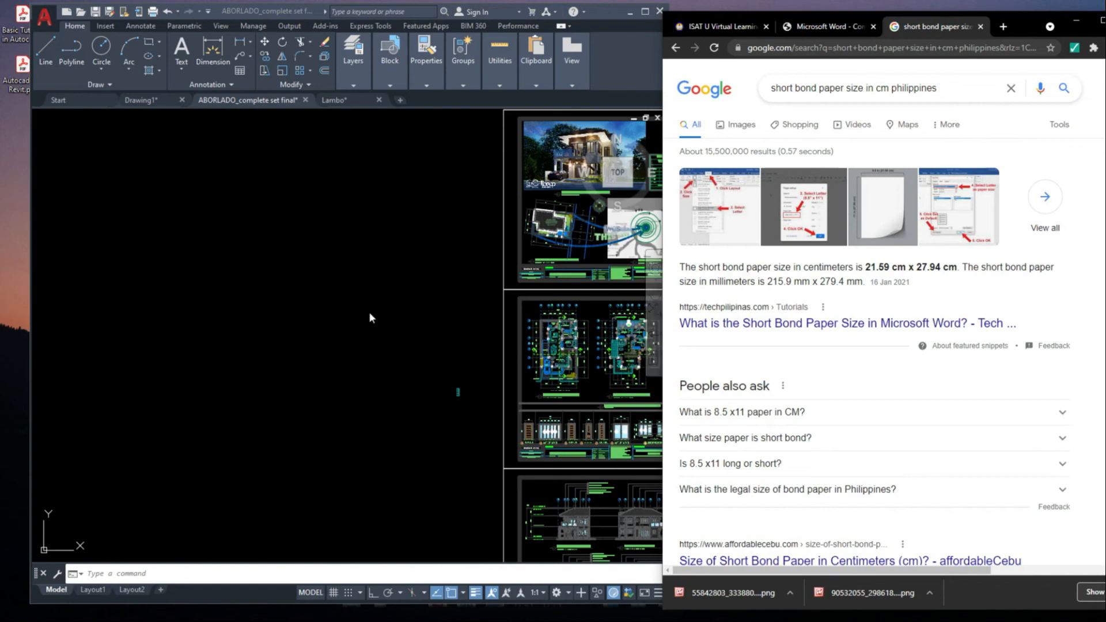
click(468, 332)
middle_drag(494, 337, 466, 348)
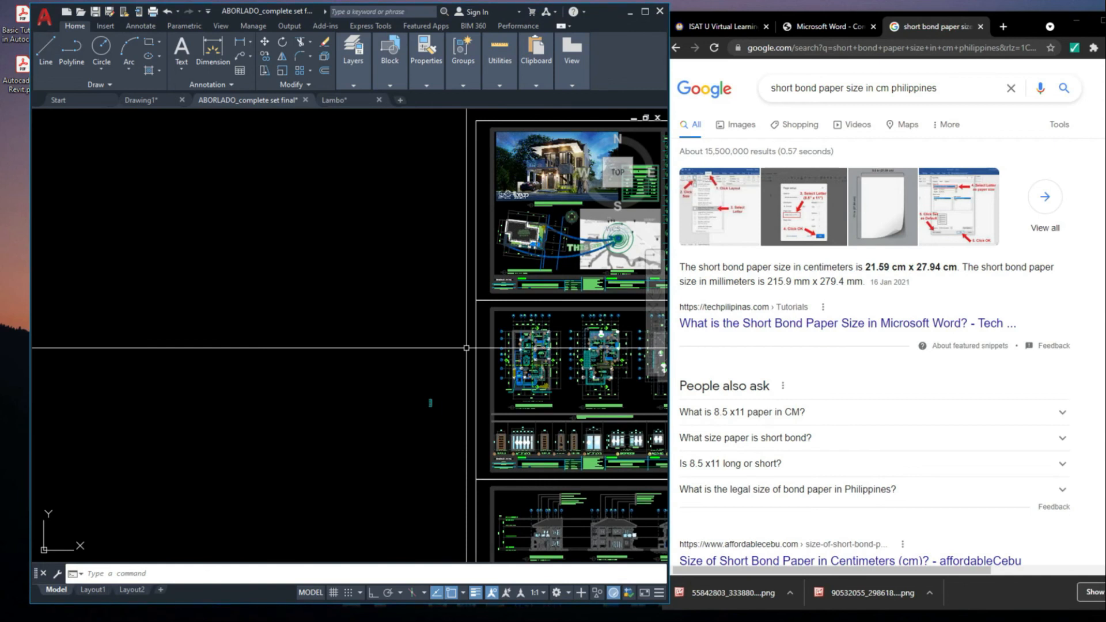
scroll(363, 423, up, 6)
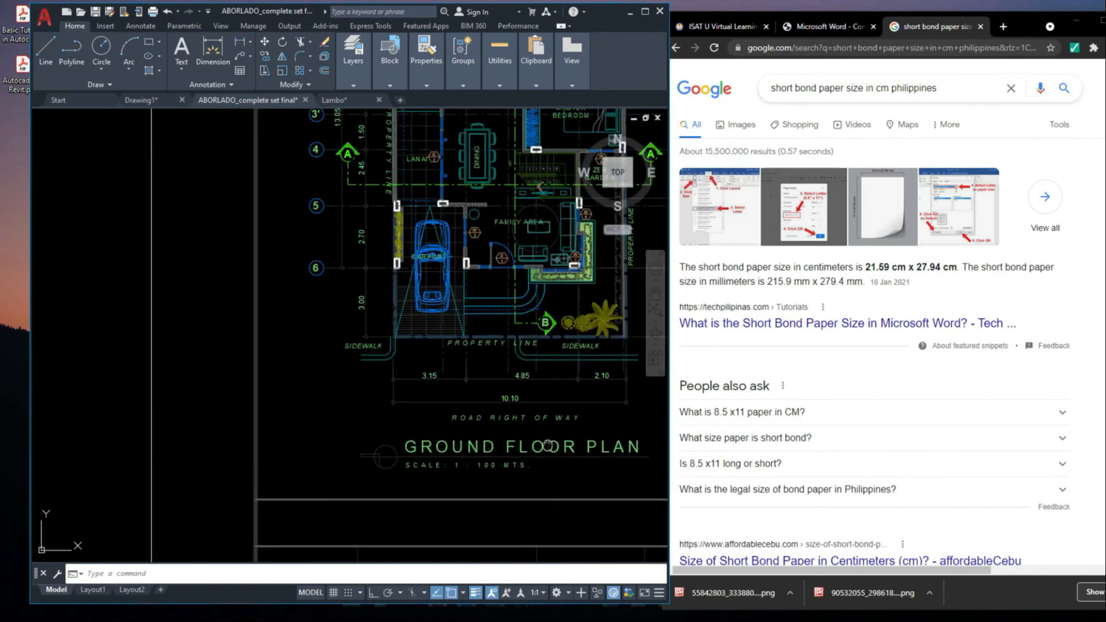
scroll(440, 381, down, 2)
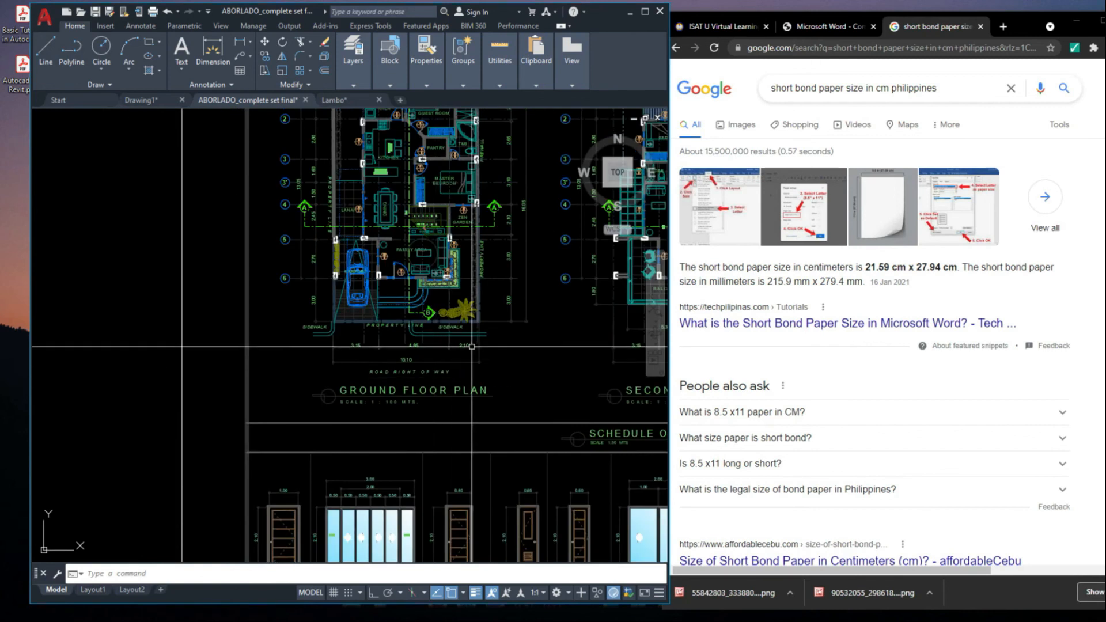
middle_drag(476, 348, 450, 467)
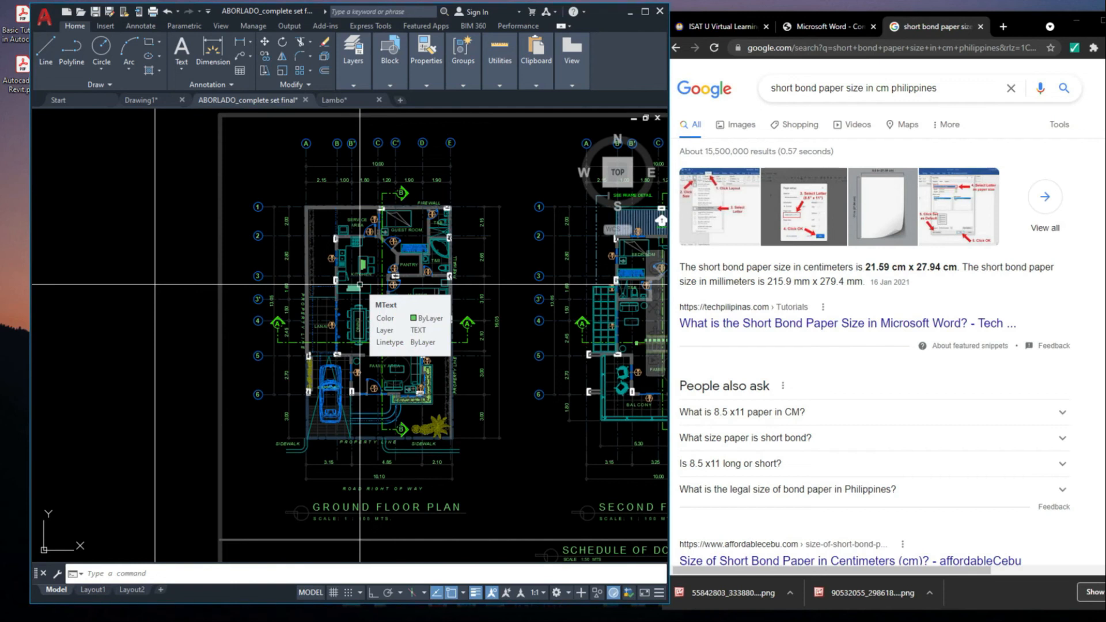
Begin a polyline paper outline in the empty area beside the sheets with a horizontal 21.59 side, using ortho
scroll(413, 296, down, 2)
middle_drag(413, 297, 430, 317)
text(PL)
key(Return)
middle_drag(311, 311, 432, 320)
click(213, 254)
key(F8)
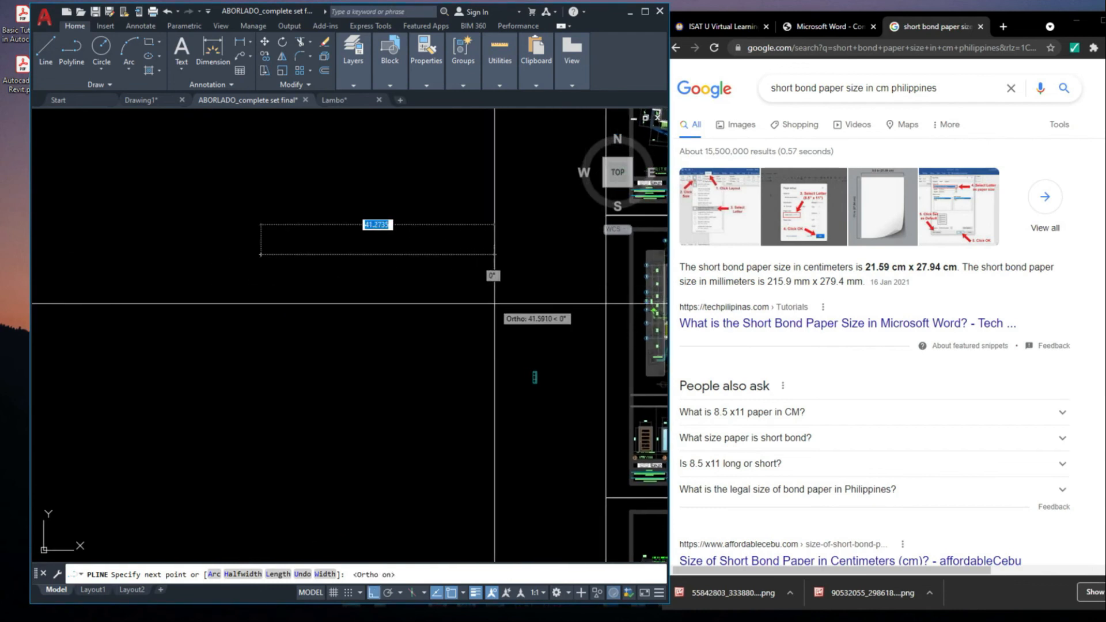
text(21.)
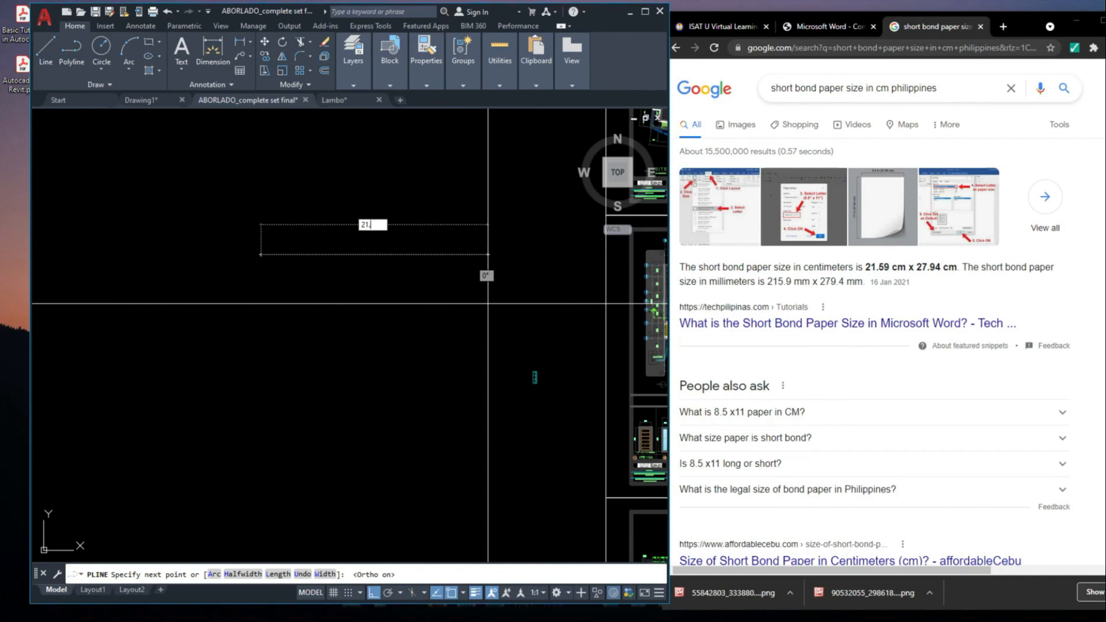
text(59)
key(Return)
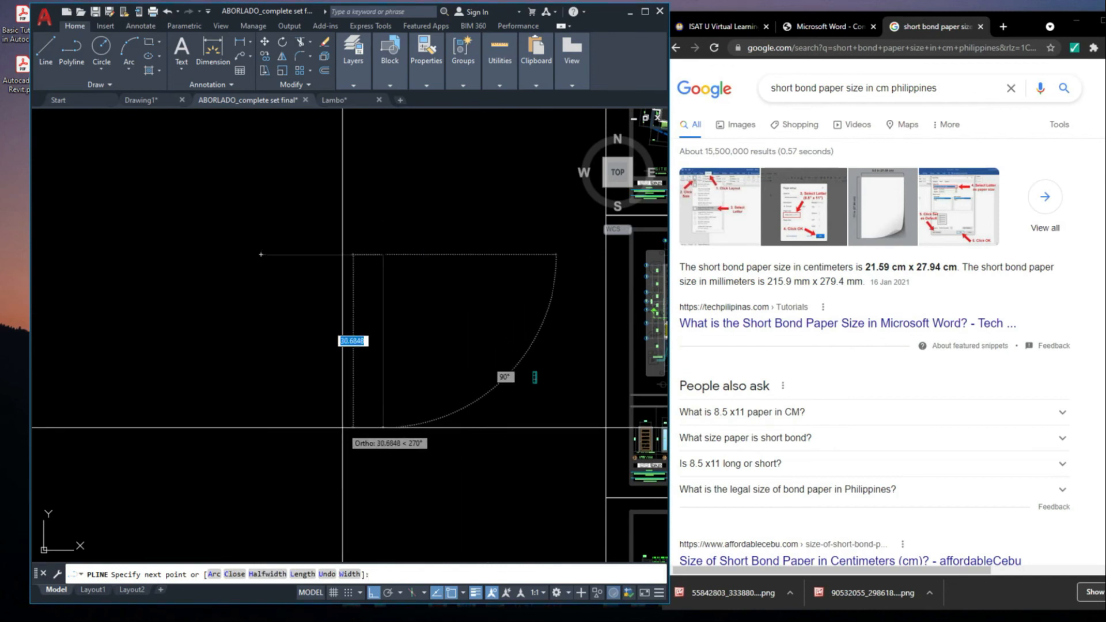
Complete the short bond paper outline as a closed rectangle with 27.94 vertical sides
text(2)
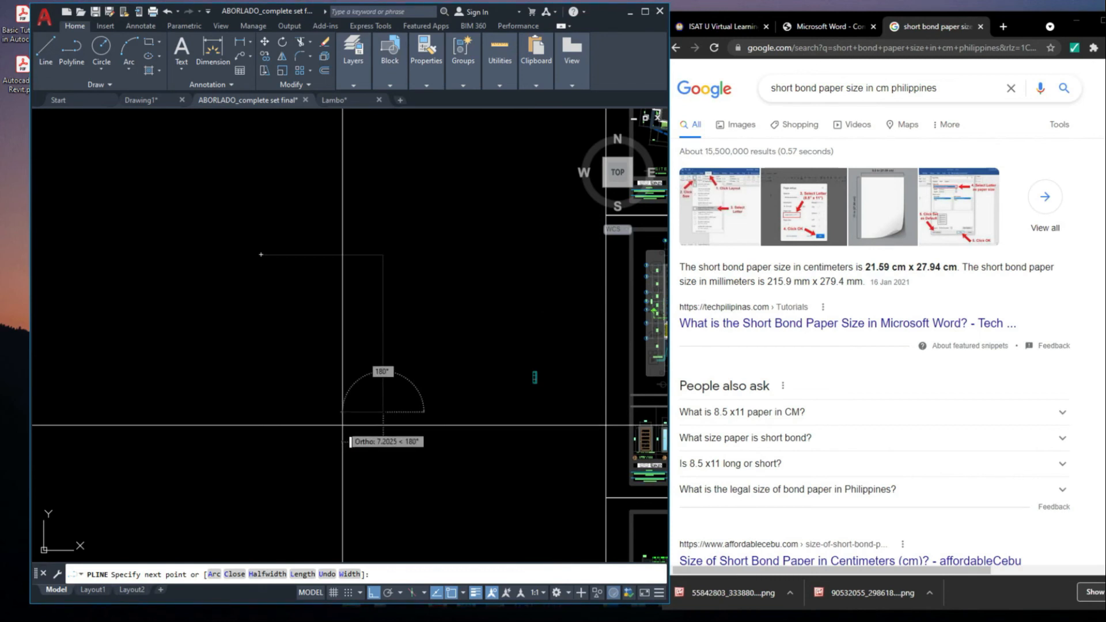
click(261, 412)
middle_drag(315, 329, 373, 334)
text(c)
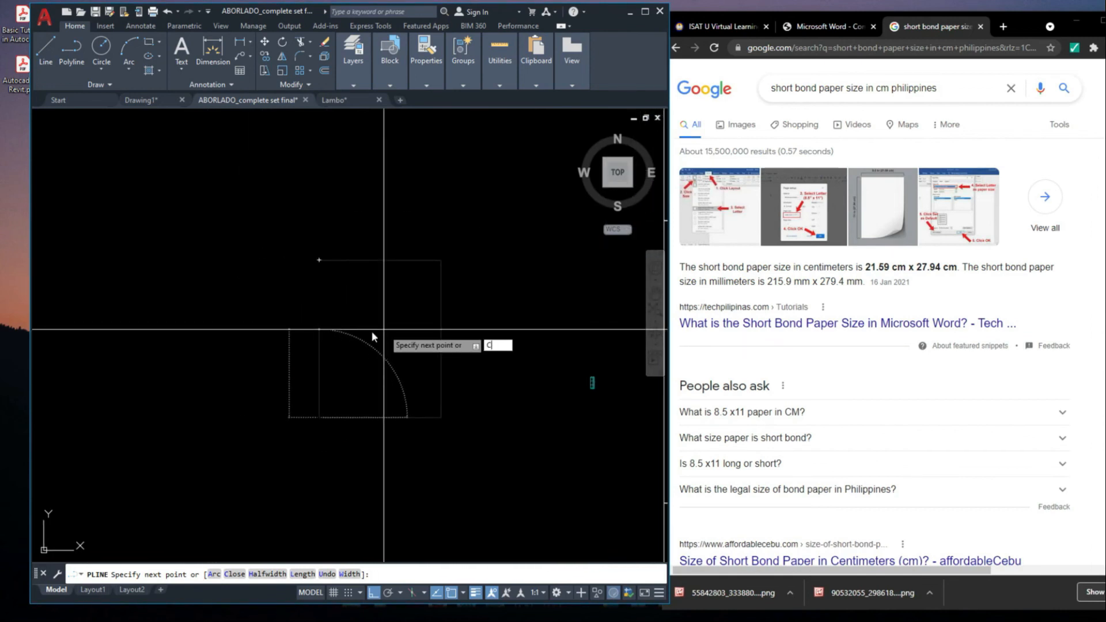
key(Return)
click(494, 360)
click(400, 317)
key(Escape)
Copy the ground floor plan with its title from the complete-set sheet into the short bond paper outline, with ortho off
scroll(444, 310, down, 4)
scroll(435, 309, up, 6)
click(431, 230)
scroll(430, 271, down, 4)
middle_drag(473, 294, 463, 303)
scroll(458, 322, up, 5)
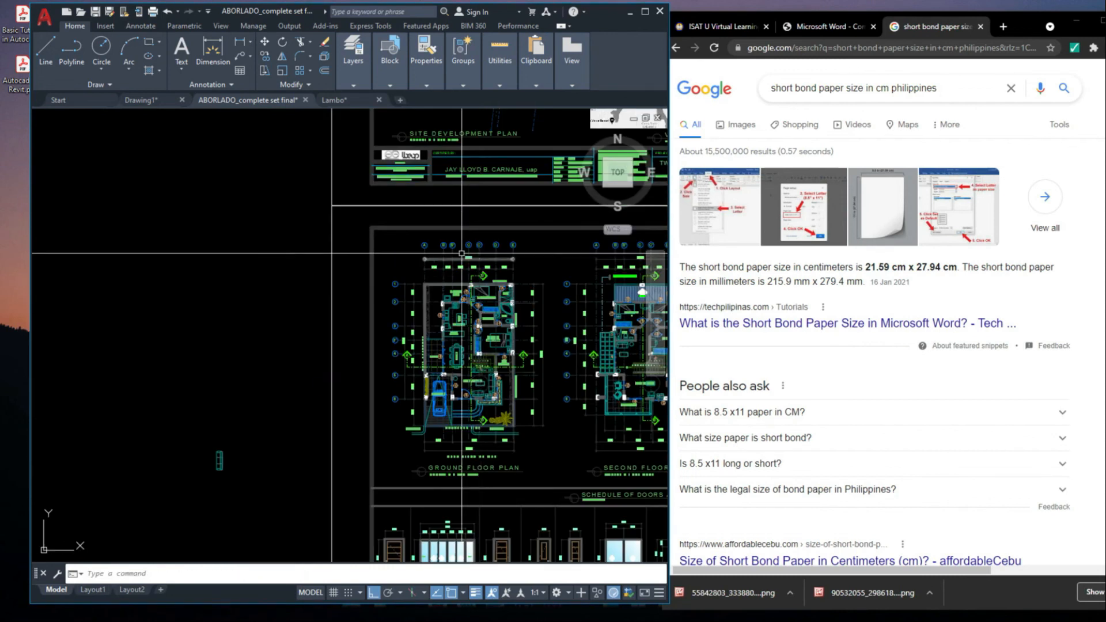
click(353, 219)
click(530, 473)
middle_drag(508, 449, 534, 445)
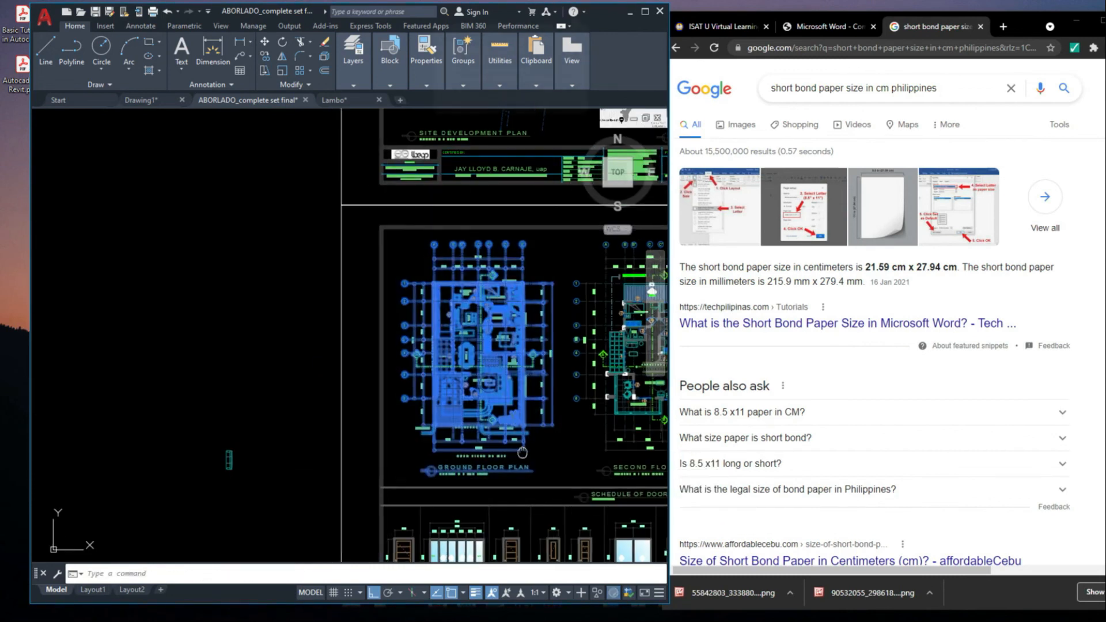
text(co)
key(space)
click(499, 382)
scroll(513, 387, down, 4)
middle_drag(413, 378, 570, 365)
scroll(468, 377, up, 4)
key(F8)
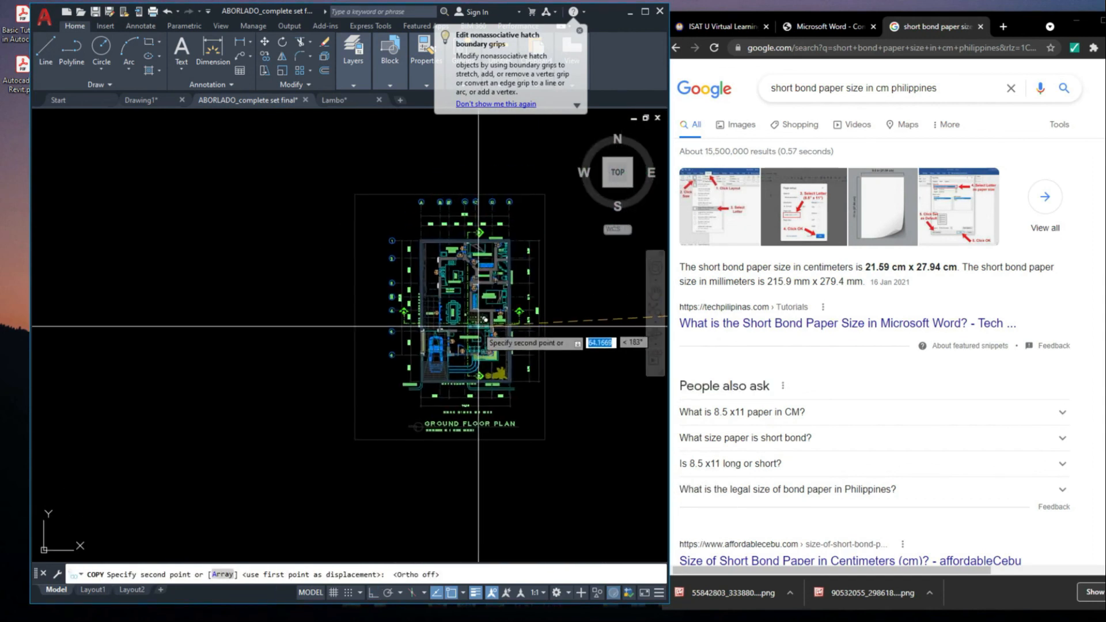
click(465, 330)
middle_drag(465, 330, 470, 292)
scroll(472, 373, up, 5)
key(Escape)
Move the copied plan's GROUND FLOOR PLAN title and scale note slightly upward within the paper outline
middle_drag(439, 400, 440, 364)
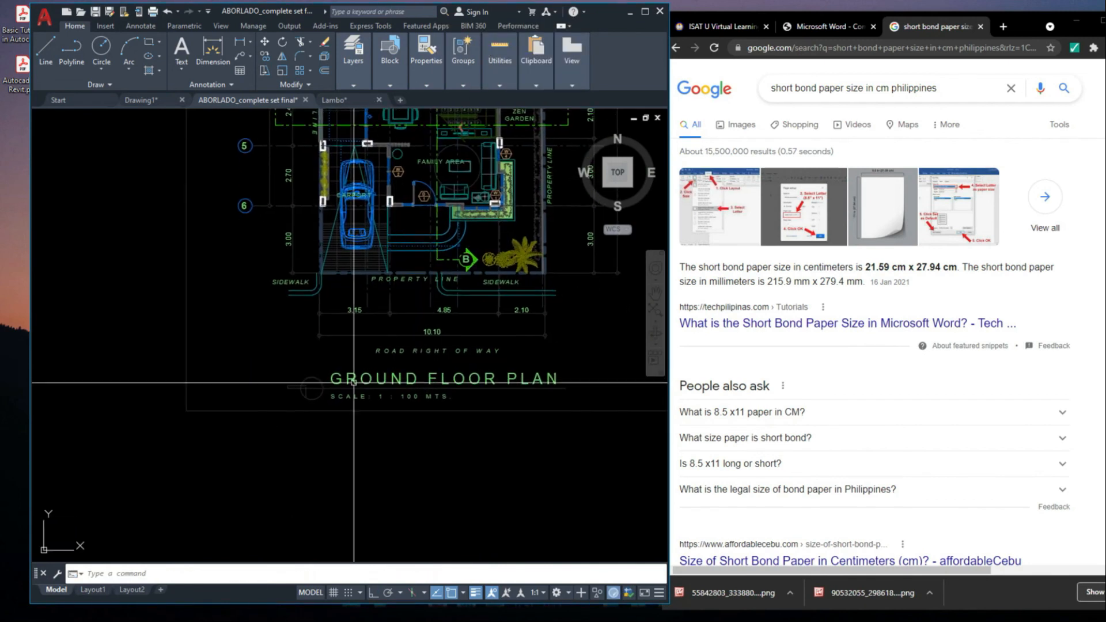
click(239, 368)
middle_drag(542, 459, 473, 460)
click(605, 457)
middle_drag(610, 460, 598, 468)
text(m)
key(space)
click(535, 404)
click(535, 397)
scroll(533, 449, down, 5)
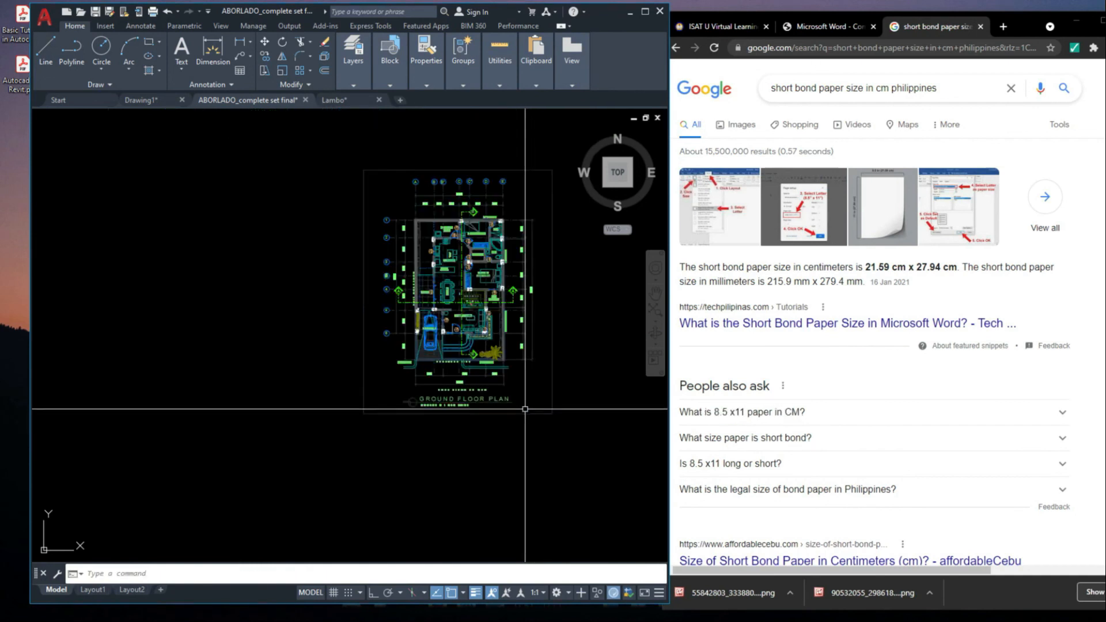
Start a plot from the previous plot's page setup and switch the plotter to Adobe PDF
key(ctrl+p)
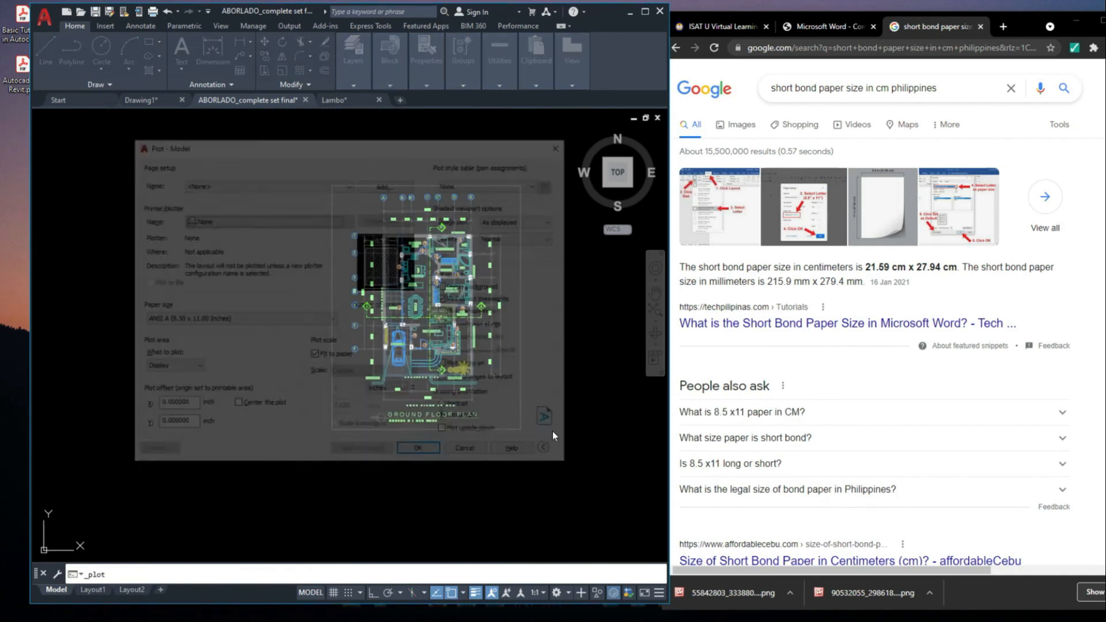
click(265, 183)
click(208, 202)
click(241, 222)
click(235, 224)
click(235, 220)
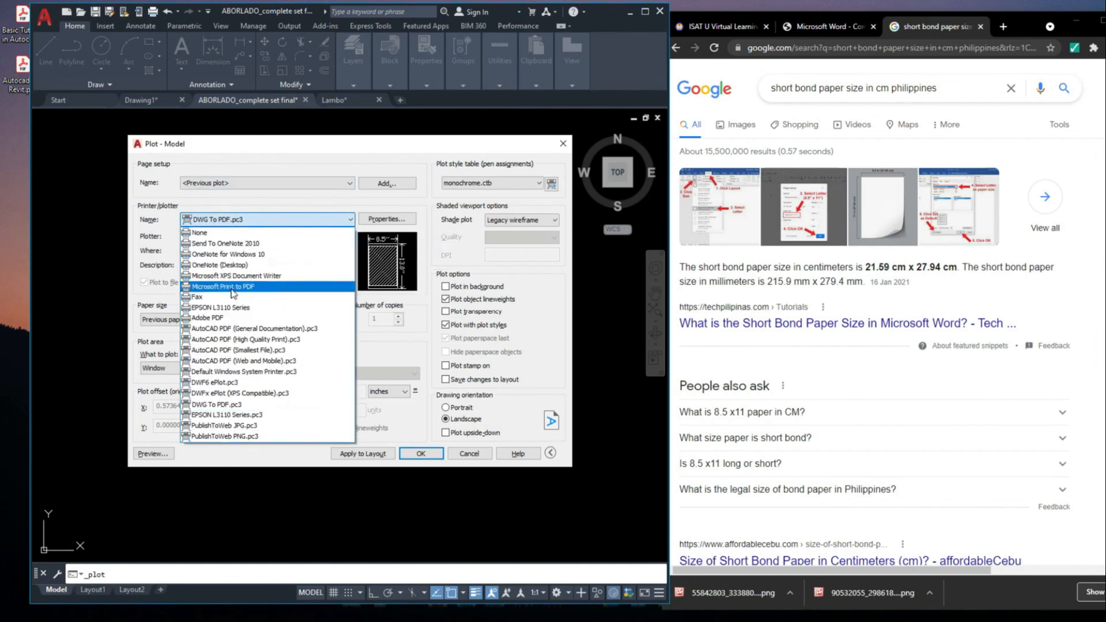
click(236, 318)
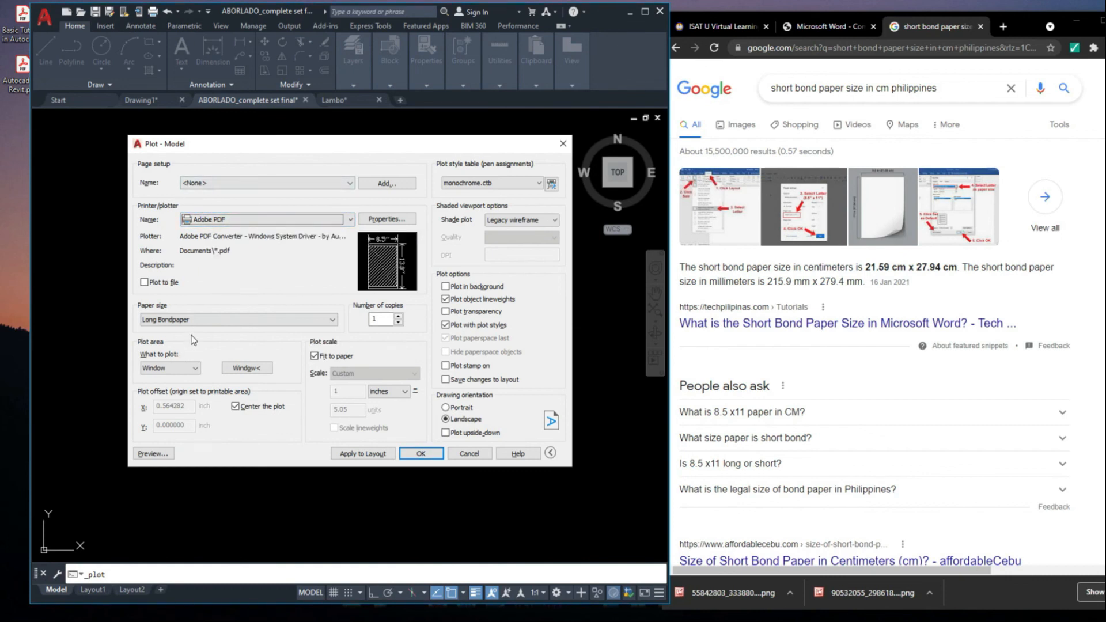
Set the paper size to Letter and run the plot
click(209, 321)
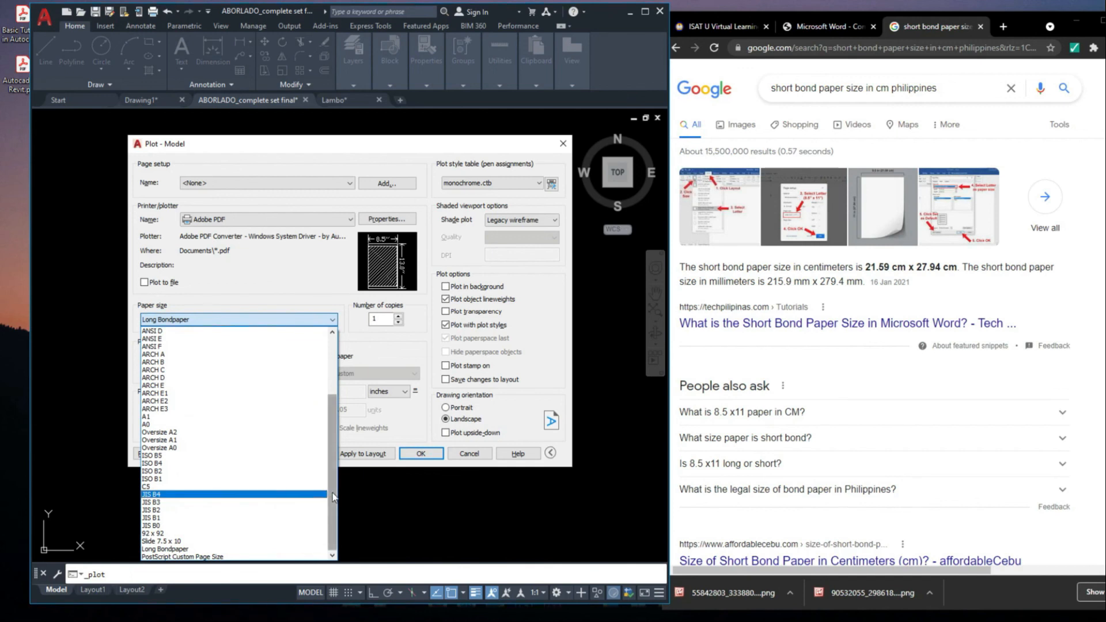
drag(333, 497, 341, 395)
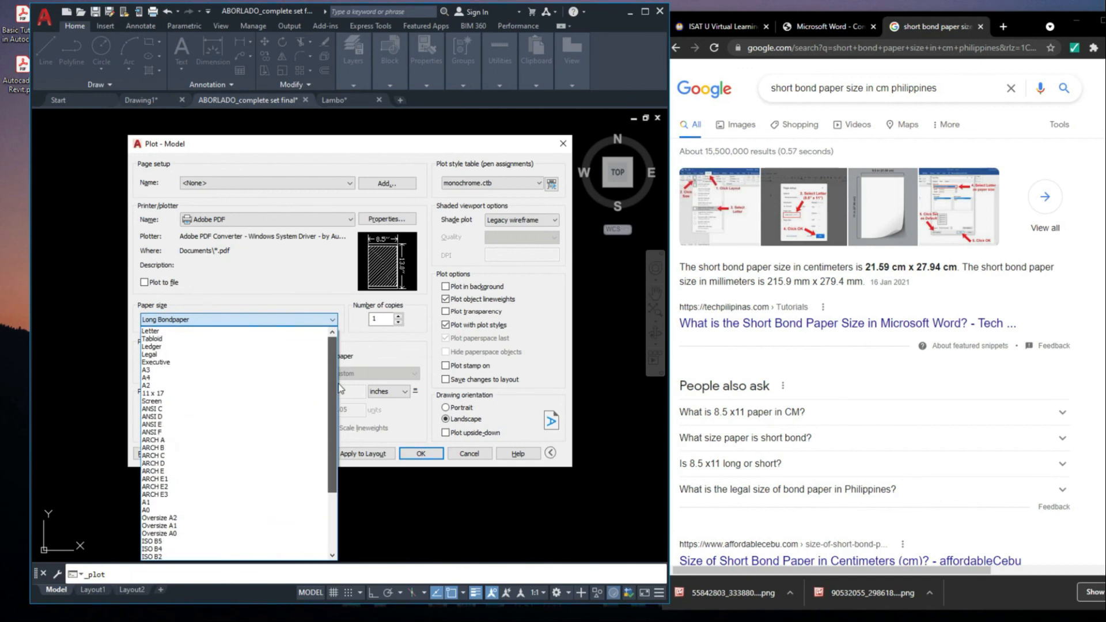
click(172, 332)
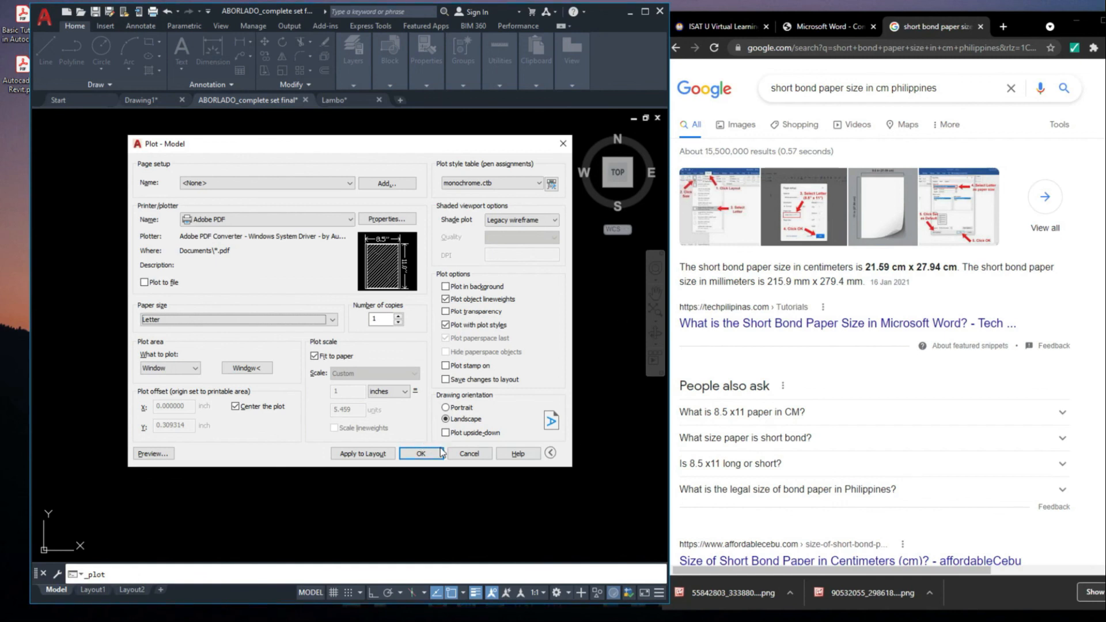
click(421, 454)
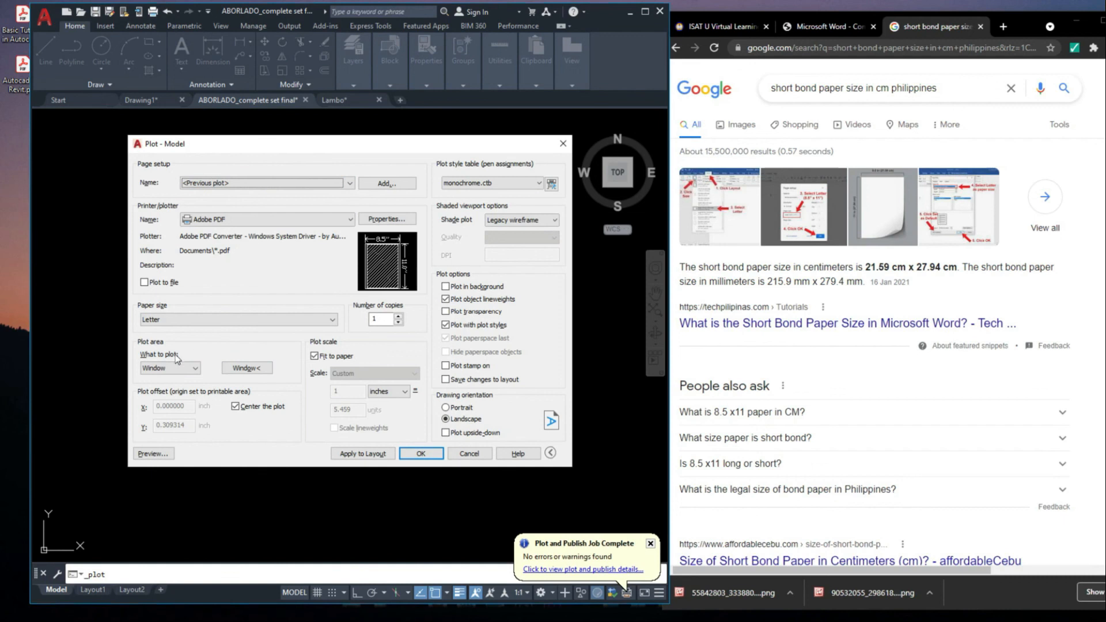
Define the plot window around the short bond paper outline and set the drawing orientation to Portrait
click(173, 369)
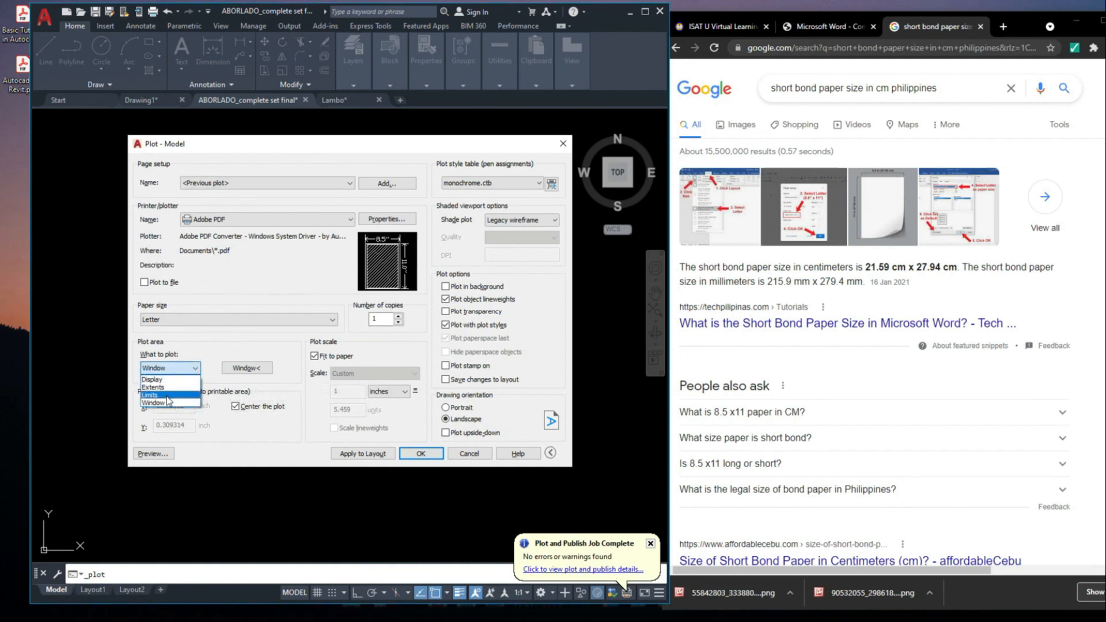
click(167, 404)
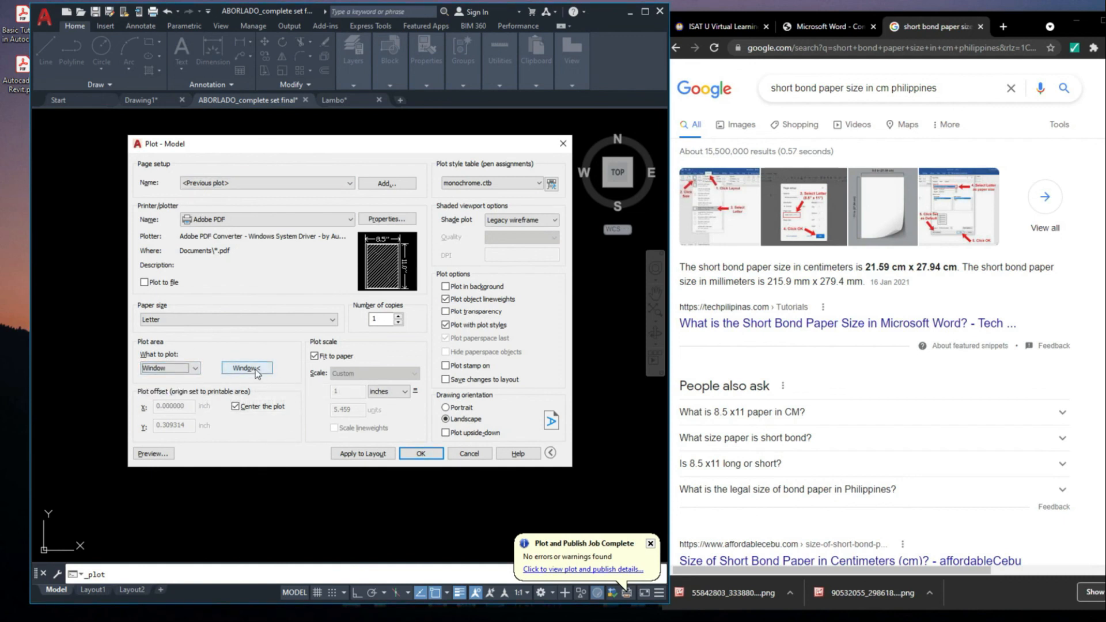
click(267, 369)
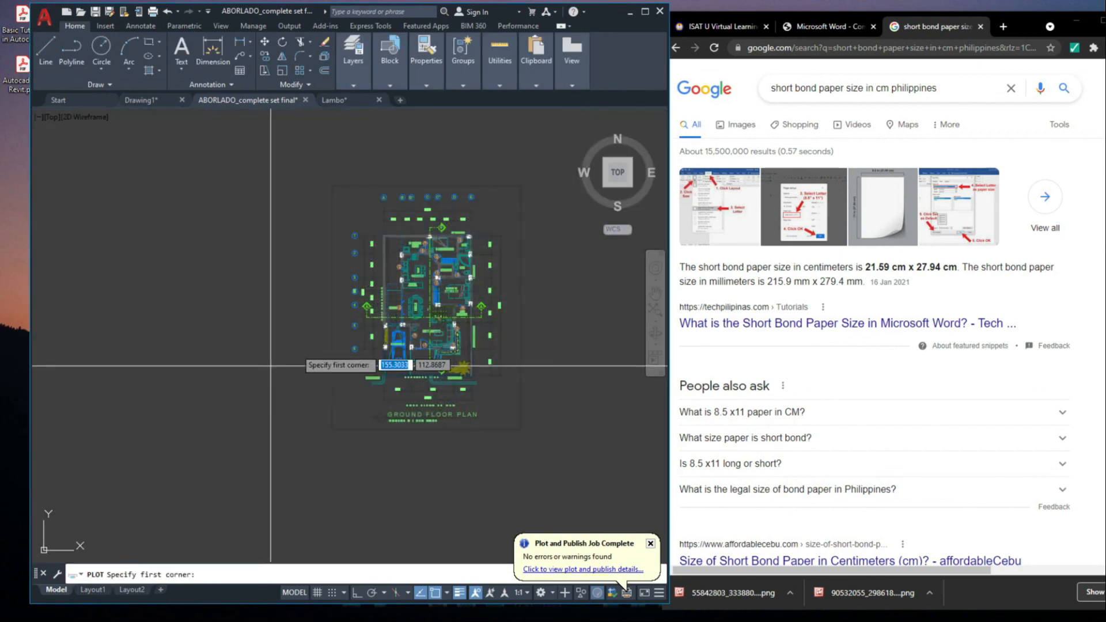
click(333, 185)
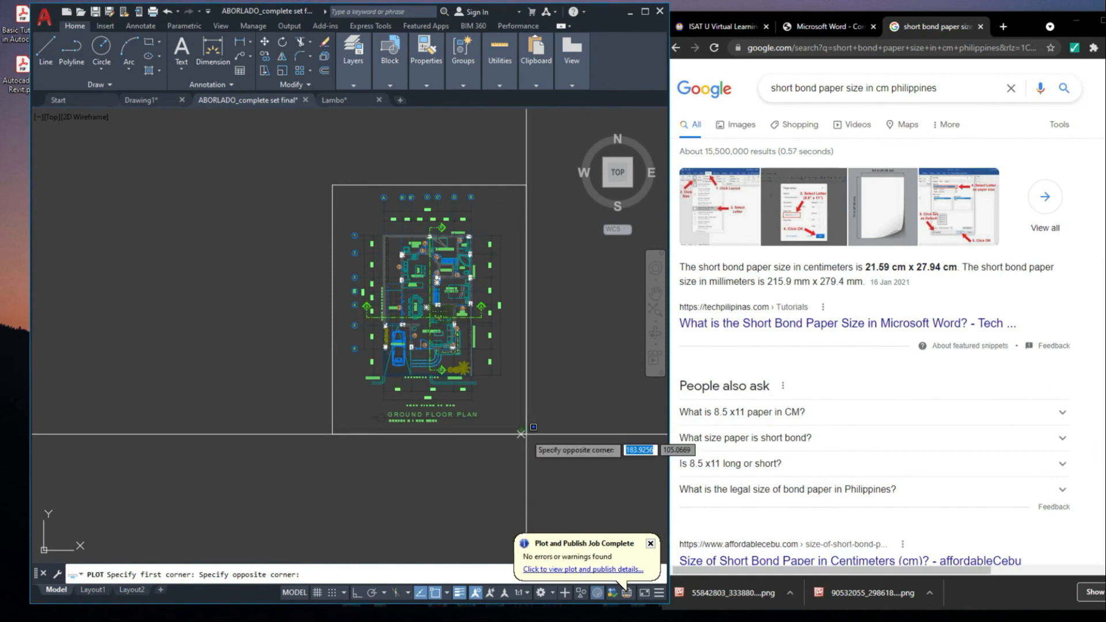
click(526, 433)
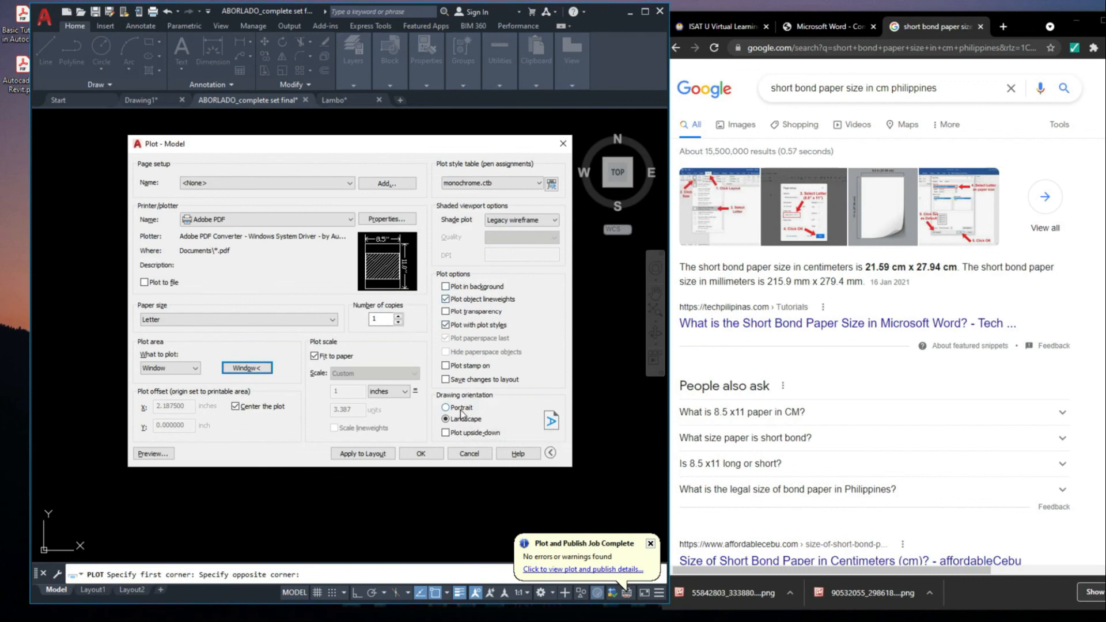
click(461, 409)
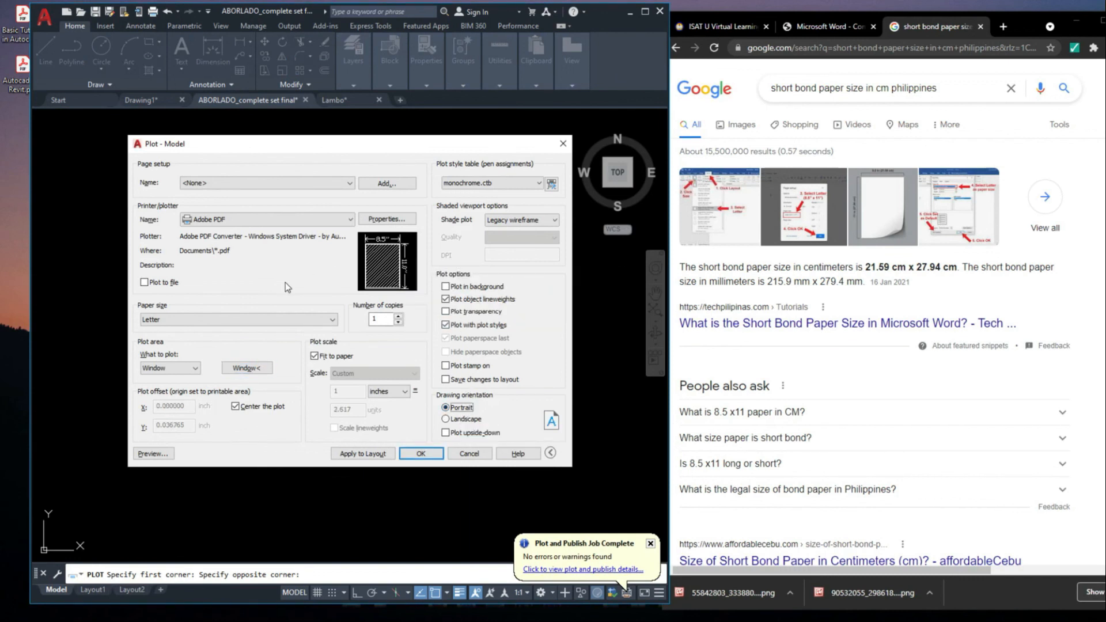
Preview the plot and examine how the ground floor plan, its dimensions and its title fit on the page
click(152, 453)
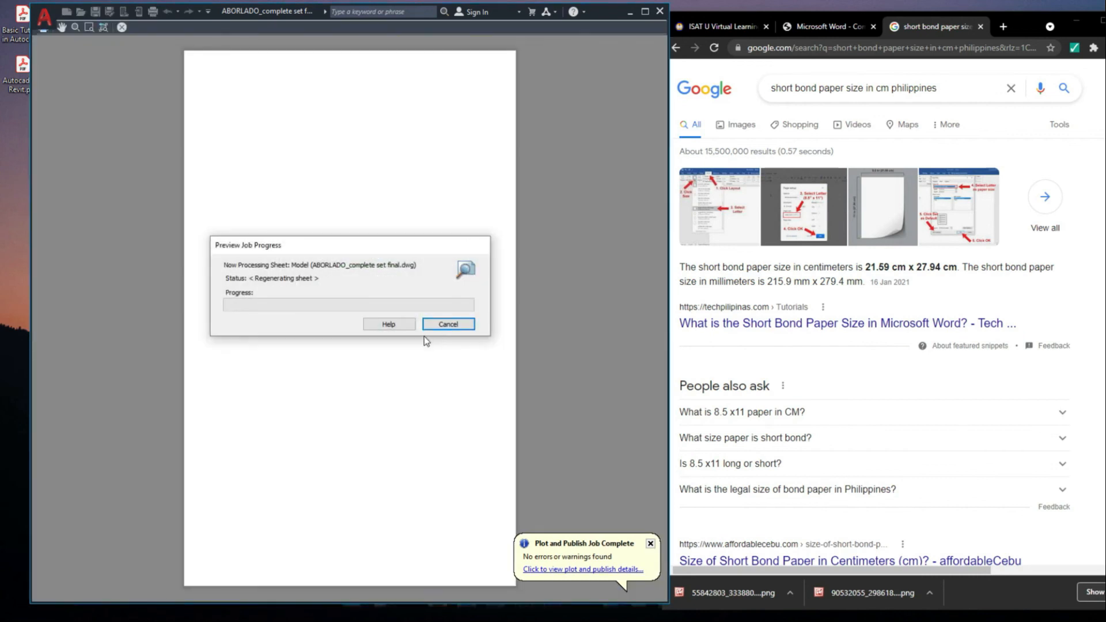
middle_drag(360, 294, 363, 292)
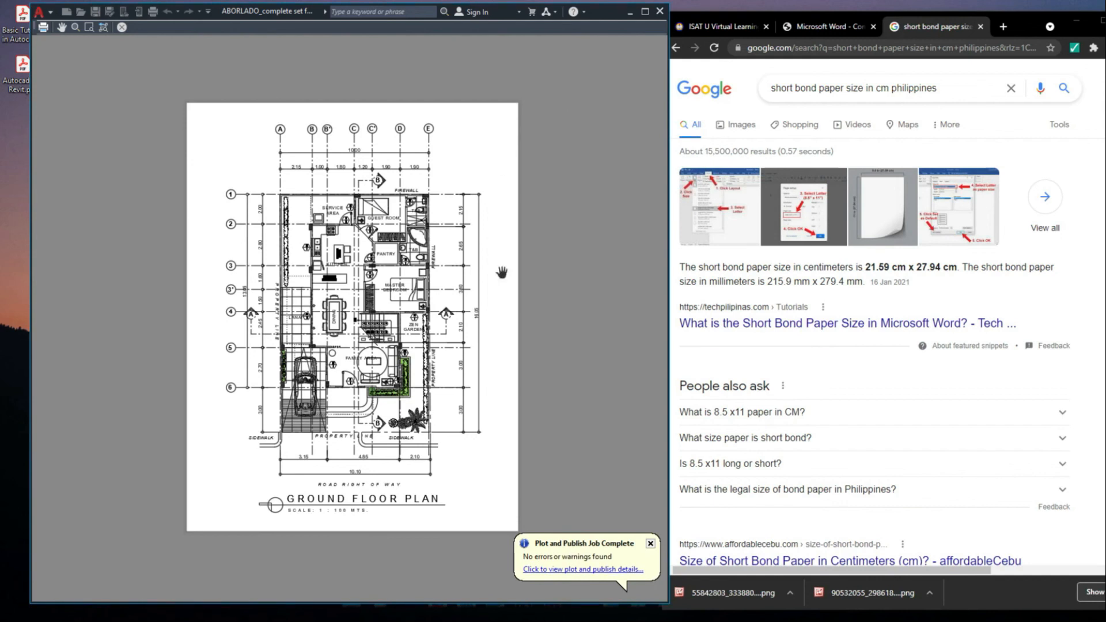
scroll(339, 507, up, 6)
scroll(335, 453, down, 4)
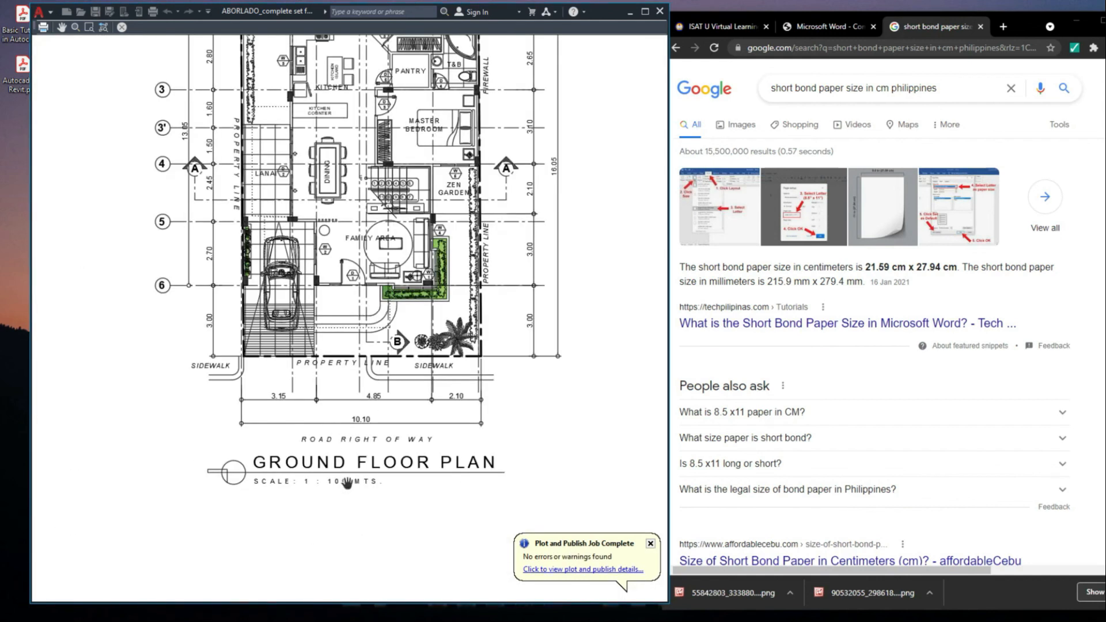
scroll(342, 473, down, 3)
scroll(339, 481, up, 3)
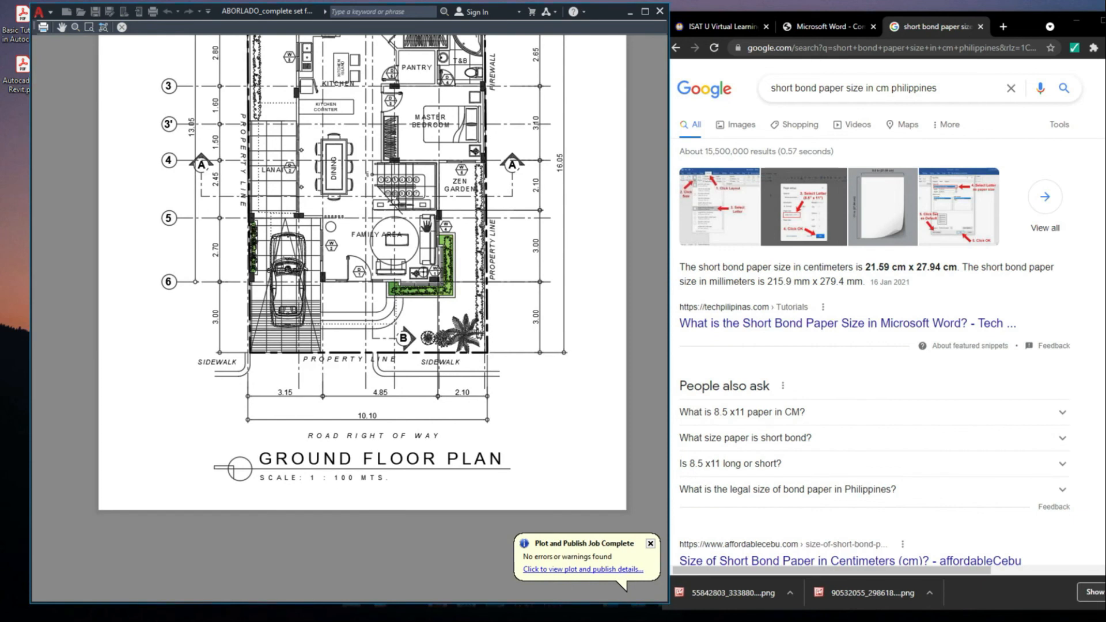
drag(450, 210, 450, 346)
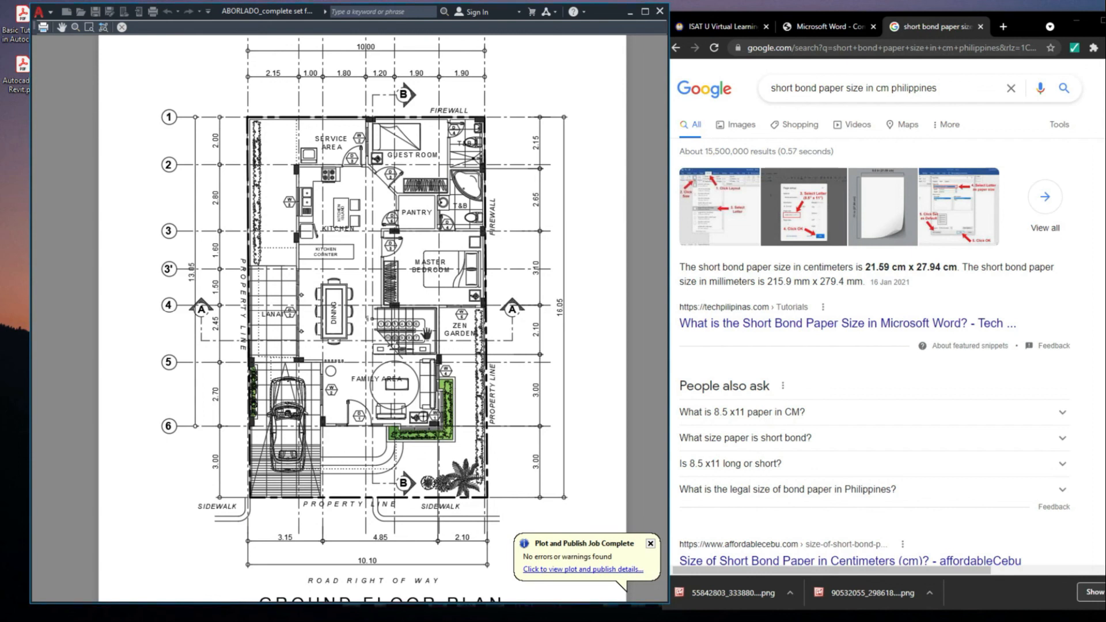
mouse_move(427, 333)
mouse_down()
mouse_move(413, 163)
mouse_move(476, 240)
mouse_up()
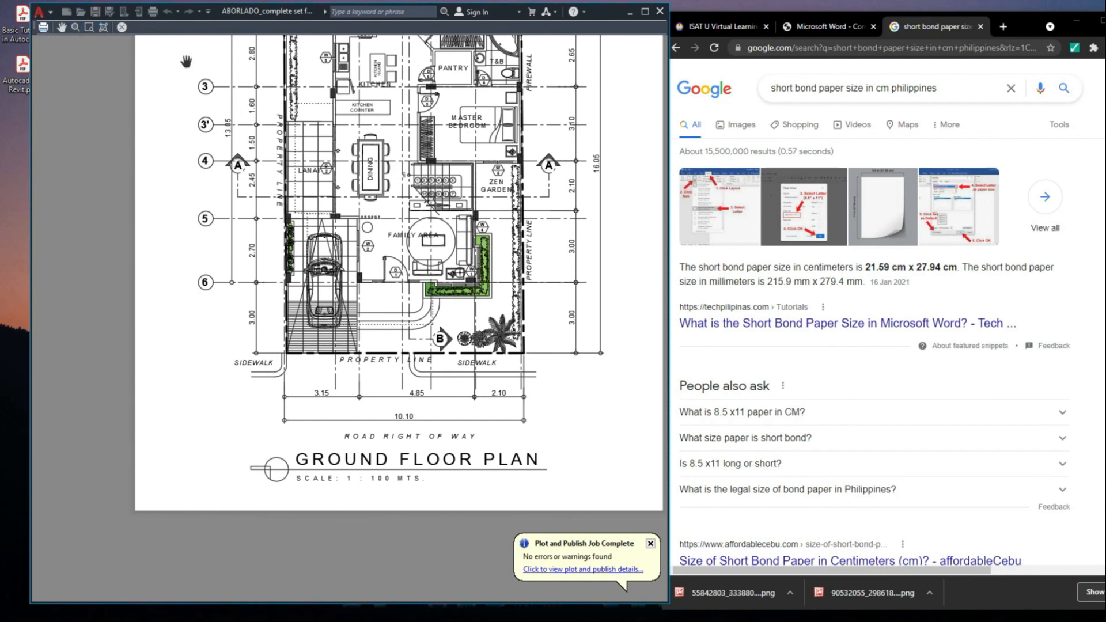
Close the plot preview and exit the Plot dialog without running another plot
click(121, 27)
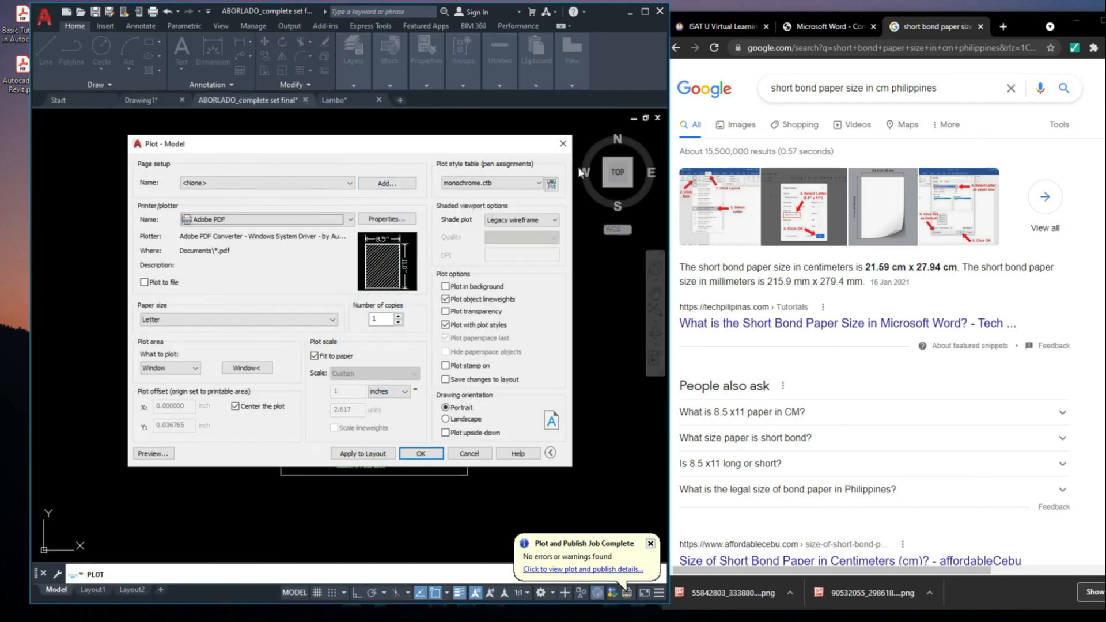
click(562, 145)
scroll(447, 185, down, 4)
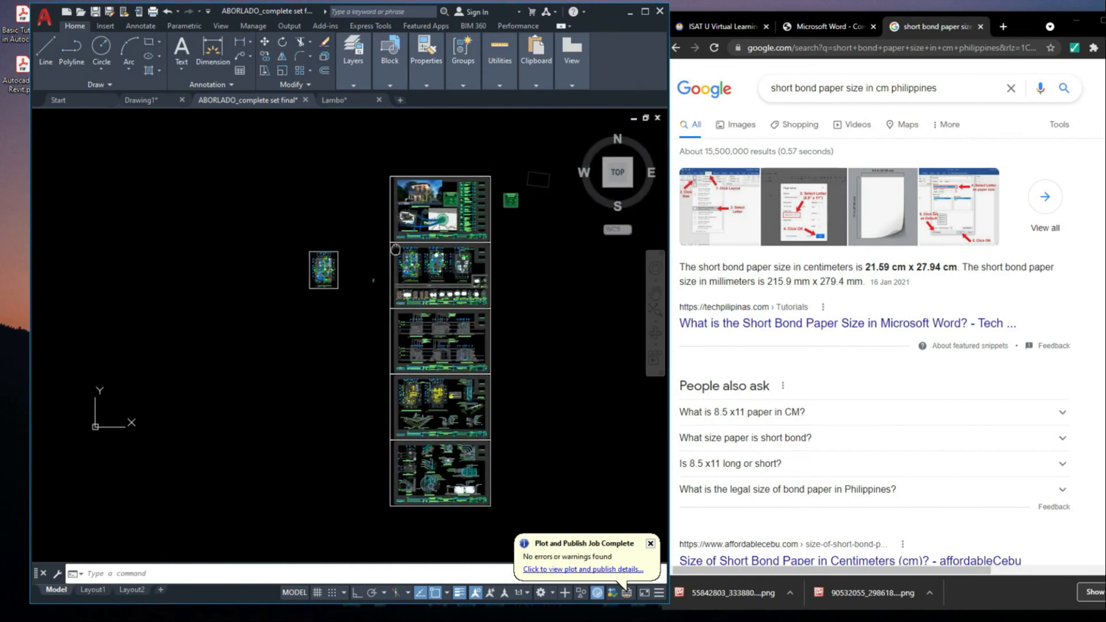
Examine the drawing sheets in model space, including the sheet holding the floor plans and the door and window schedules
scroll(490, 270, up, 4)
click(472, 216)
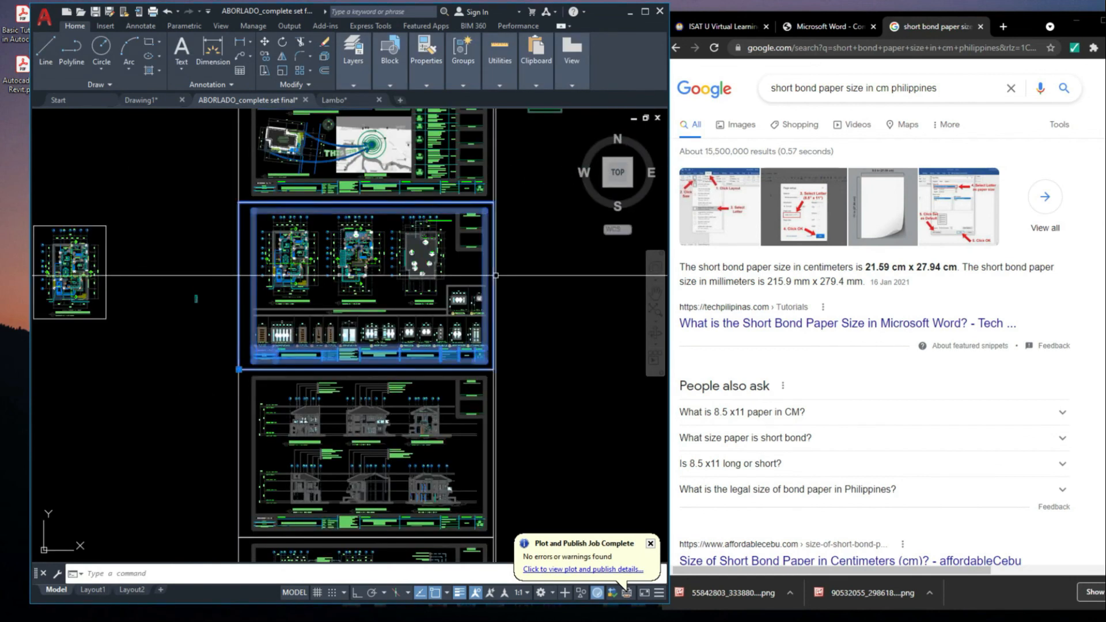
scroll(472, 217, up, 2)
scroll(473, 216, down, 2)
middle_drag(317, 282, 243, 296)
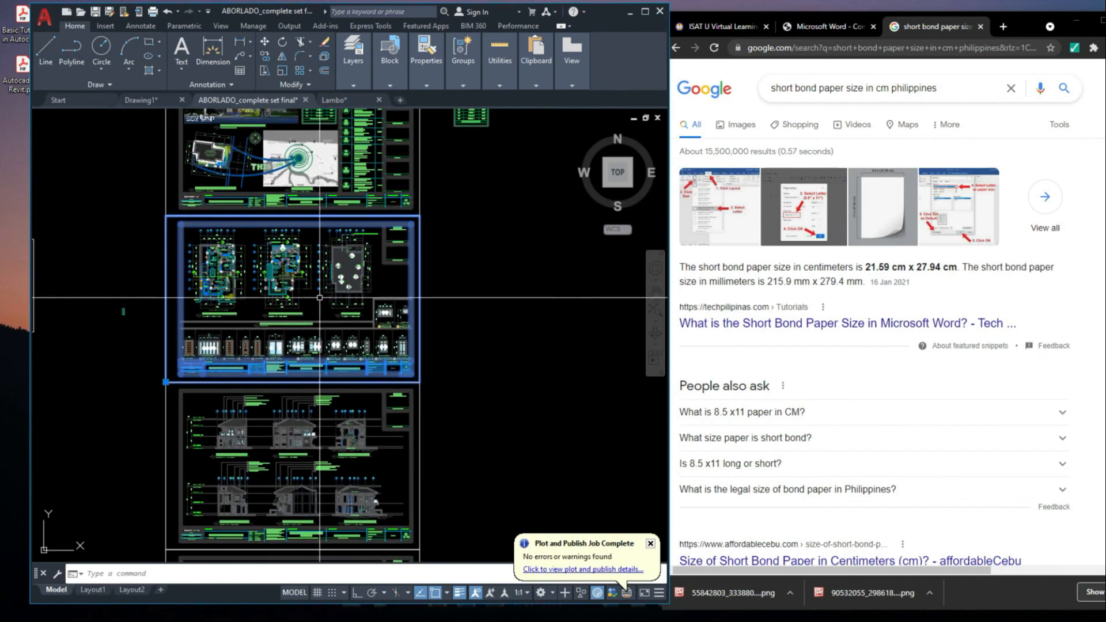
key(Escape)
scroll(358, 208, down, 5)
middle_drag(390, 256, 399, 281)
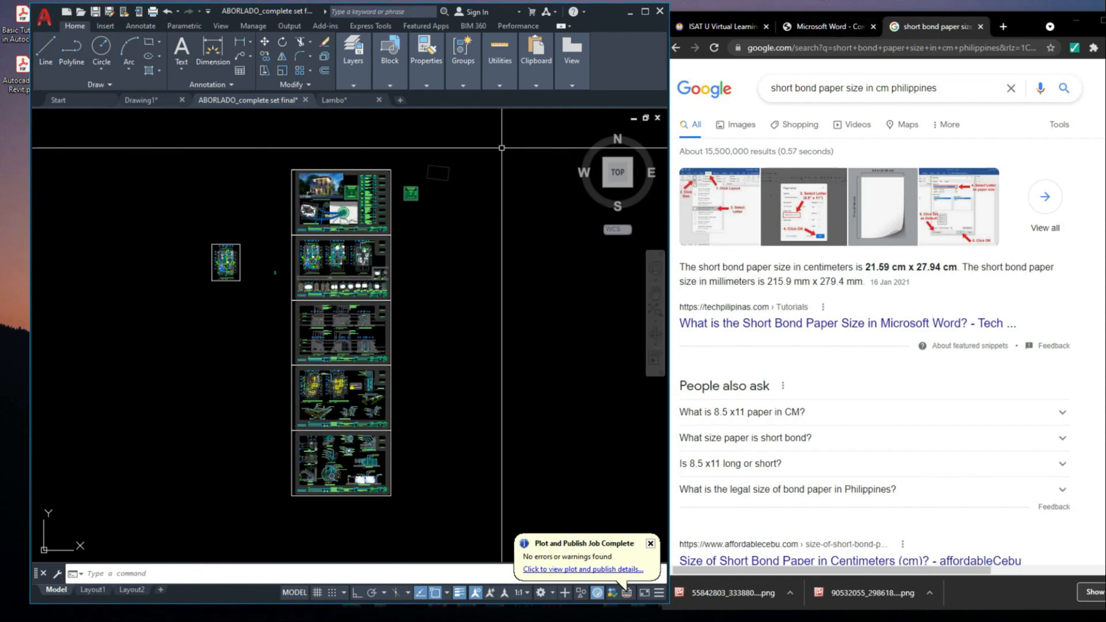
Check the Print Properties topics in Chrome's exercise list, and return to AutoCAD to inspect the ground floor plan inside its paper outline
click(828, 27)
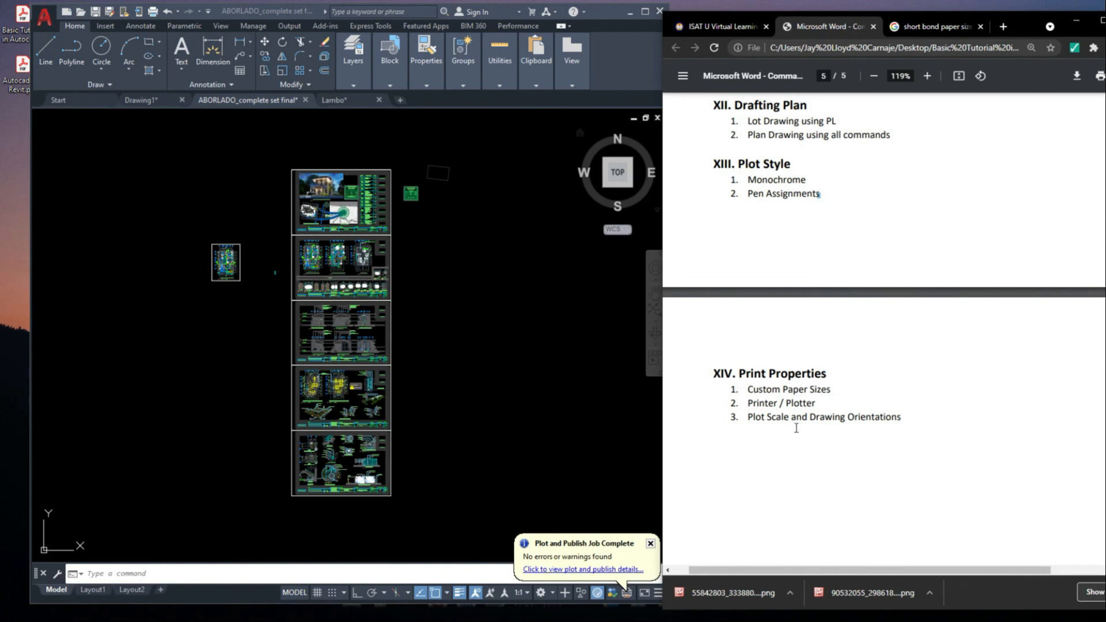
click(446, 336)
middle_drag(389, 340, 397, 341)
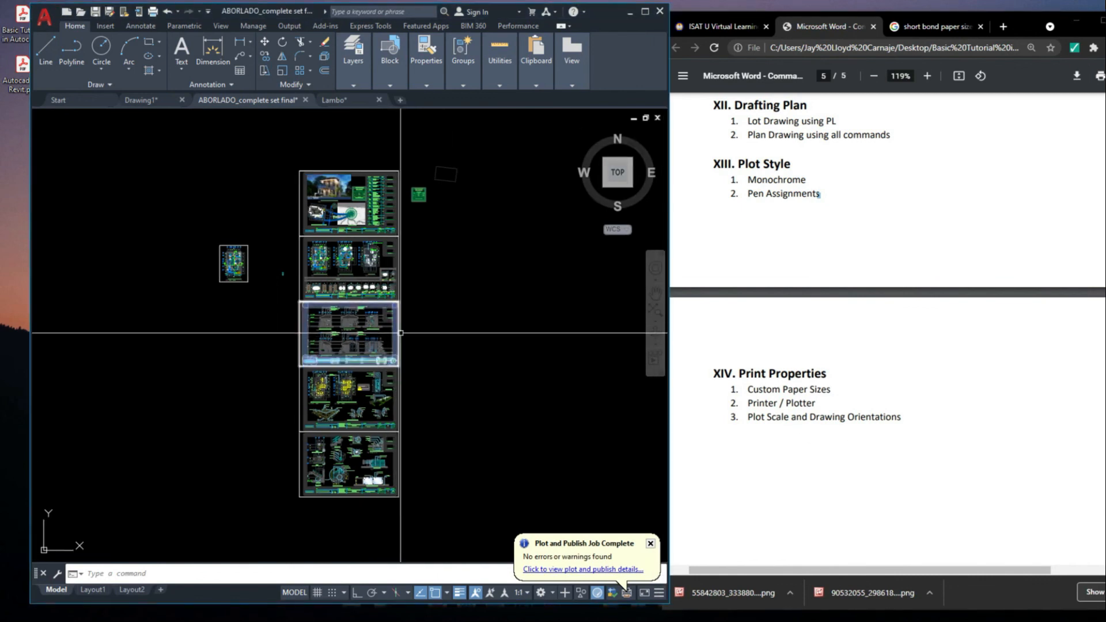
scroll(314, 285, up, 2)
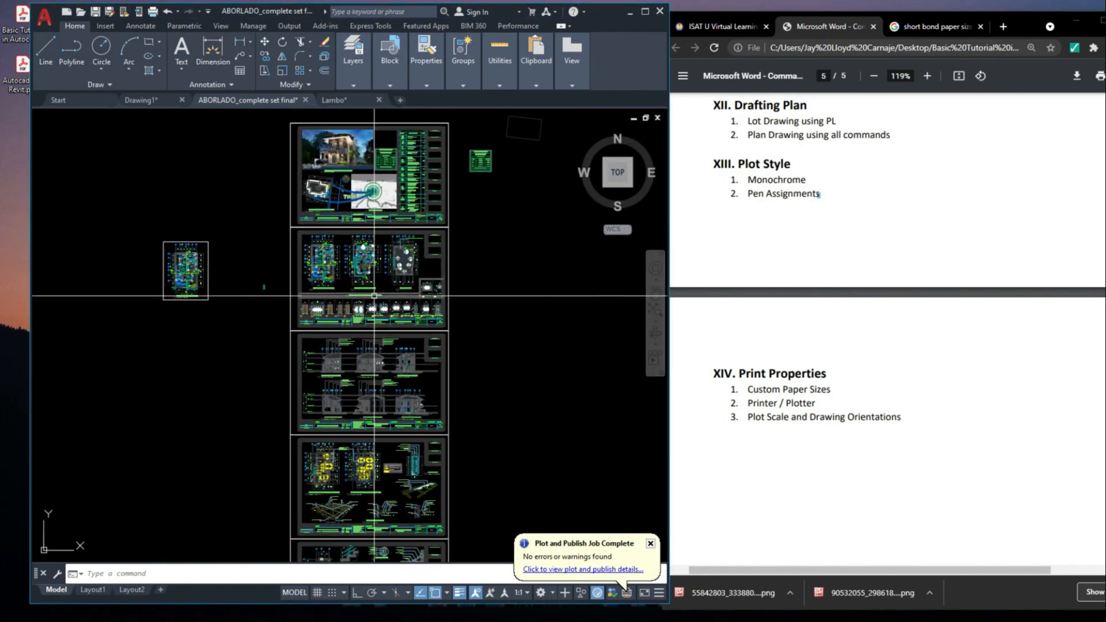
scroll(300, 299, up, 10)
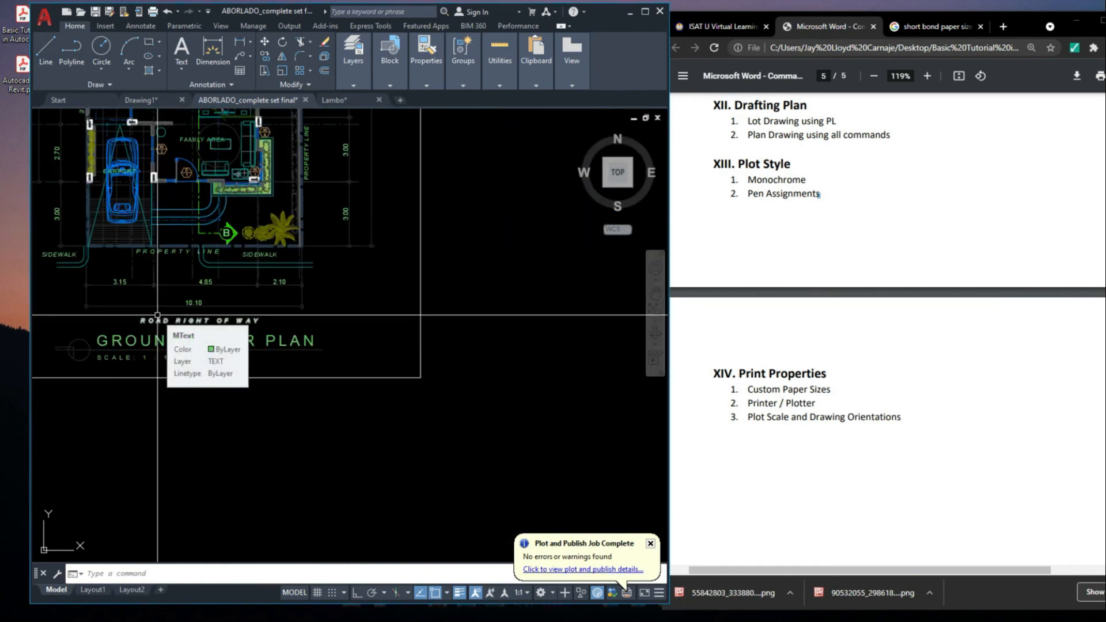
scroll(157, 315, down, 5)
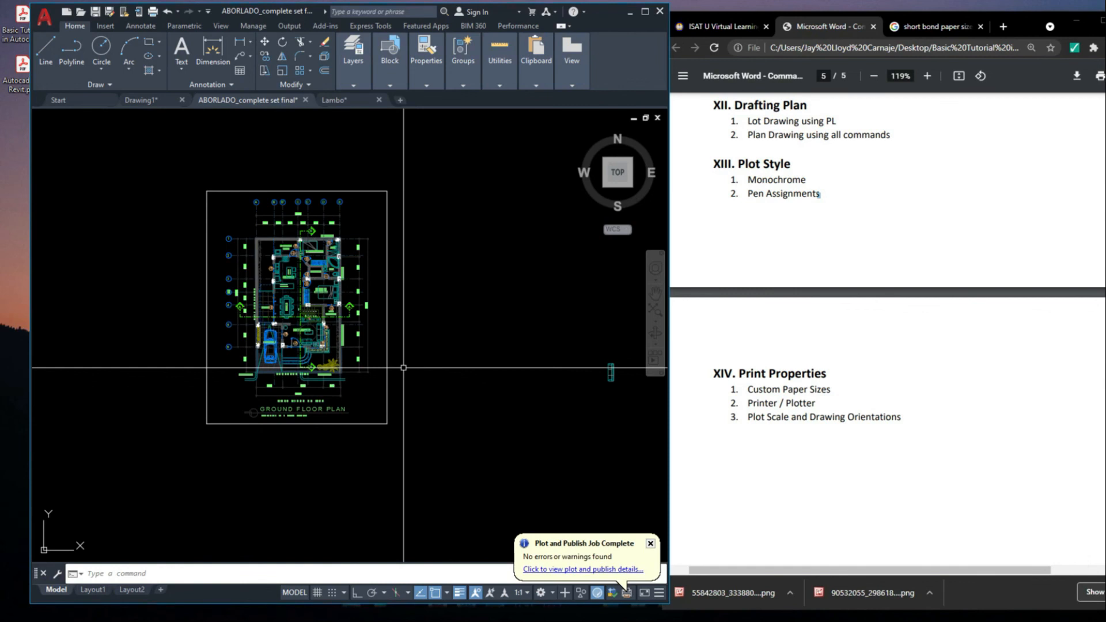
scroll(425, 348, down, 6)
mouse_move(469, 349)
middle_down()
mouse_move(450, 373)
mouse_move(328, 340)
middle_up()
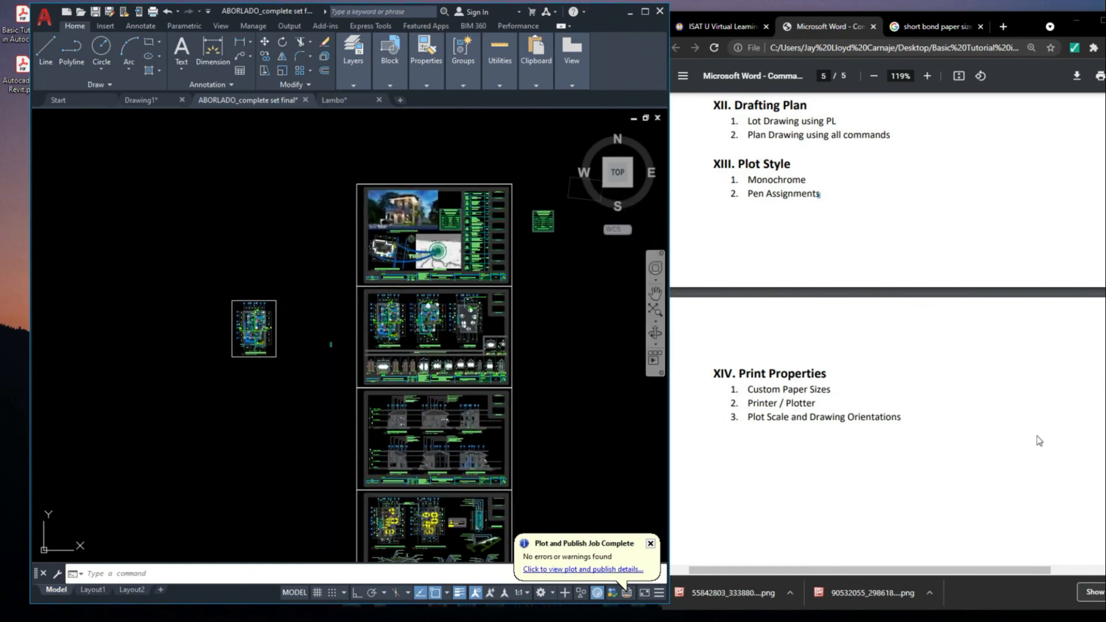
Review the exercise list in Chrome from the Print Properties section back to the Mouse Controls section on page 1
scroll(938, 452, down, 8)
scroll(926, 444, up, 5)
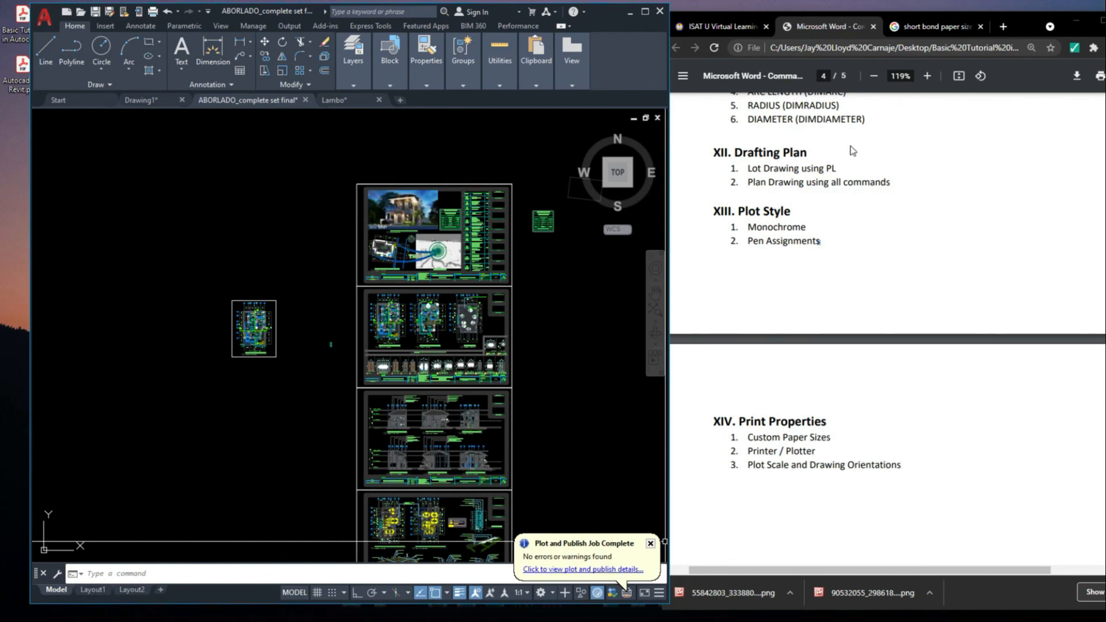
click(848, 28)
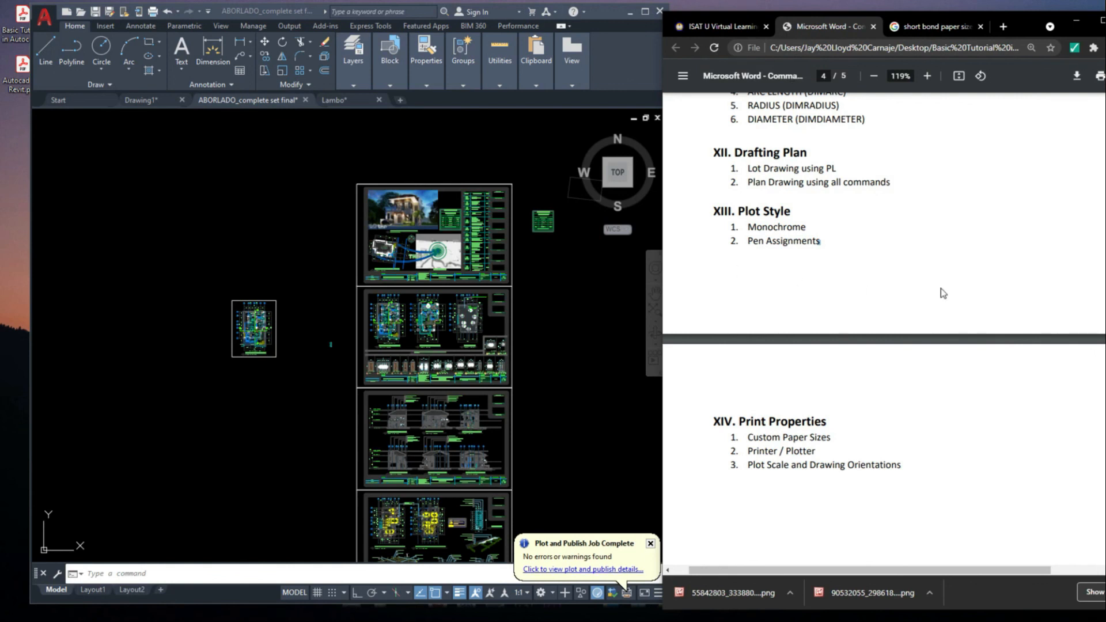
scroll(826, 205, up, 7)
scroll(826, 206, up, 20)
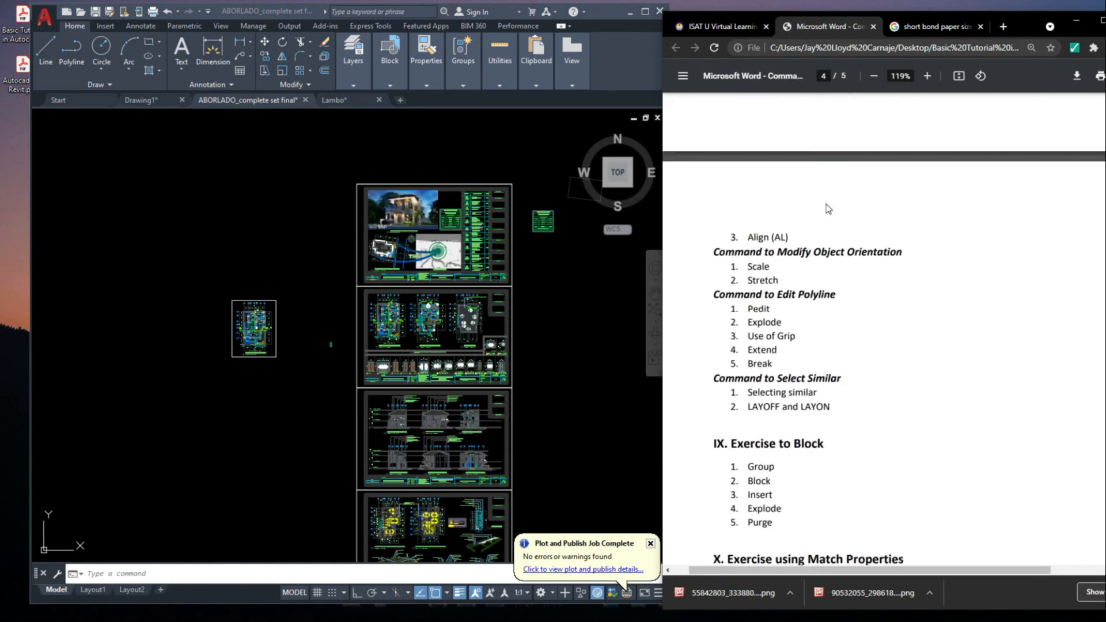
scroll(826, 207, up, 15)
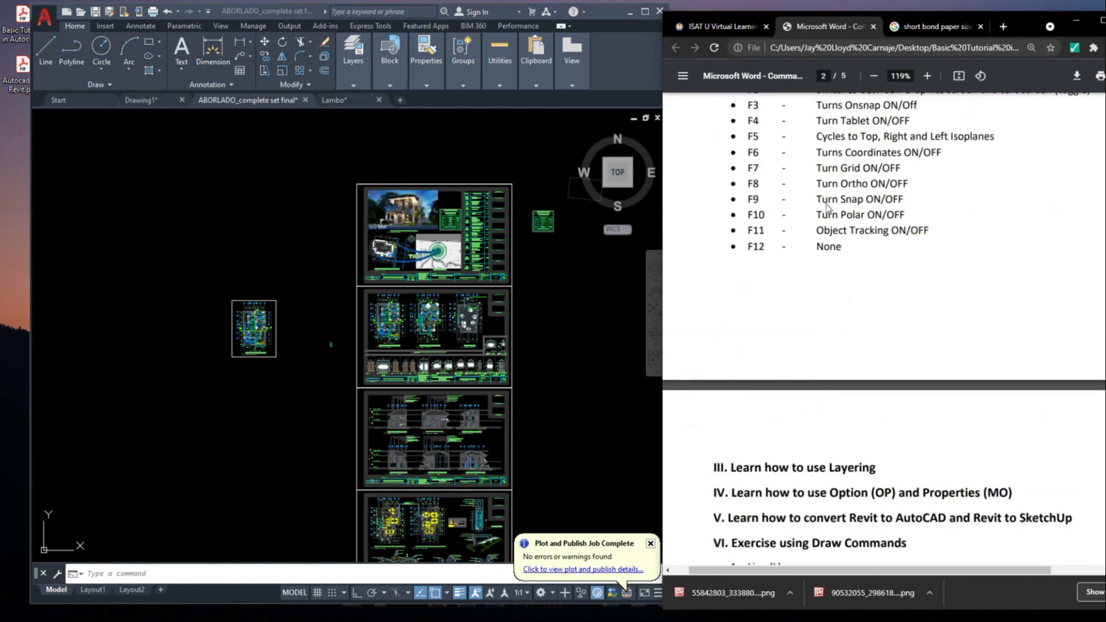
scroll(826, 208, up, 3)
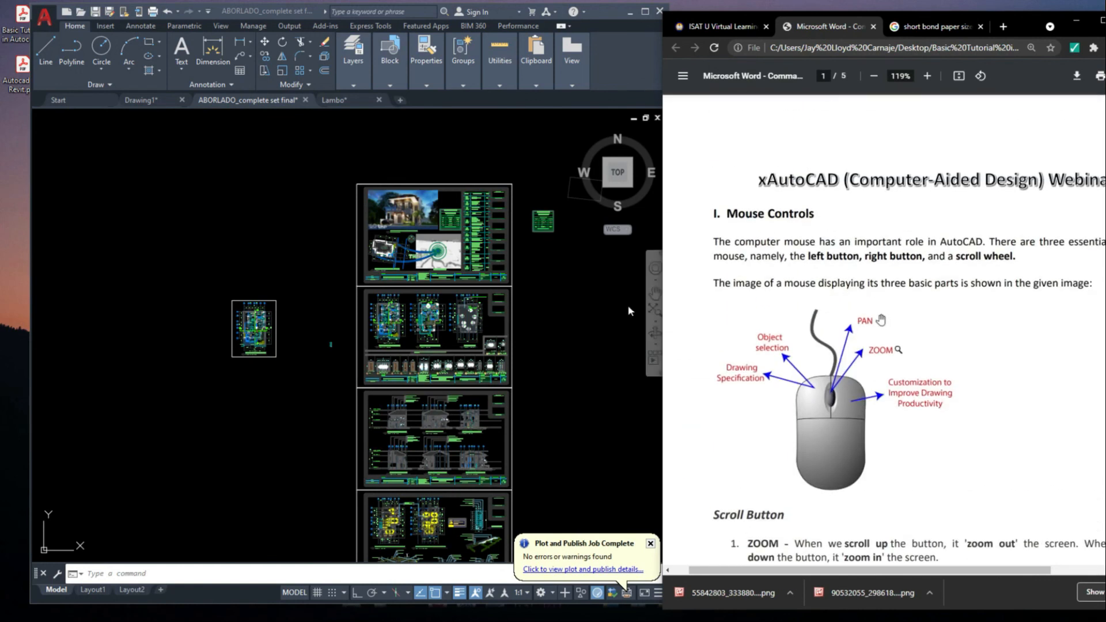